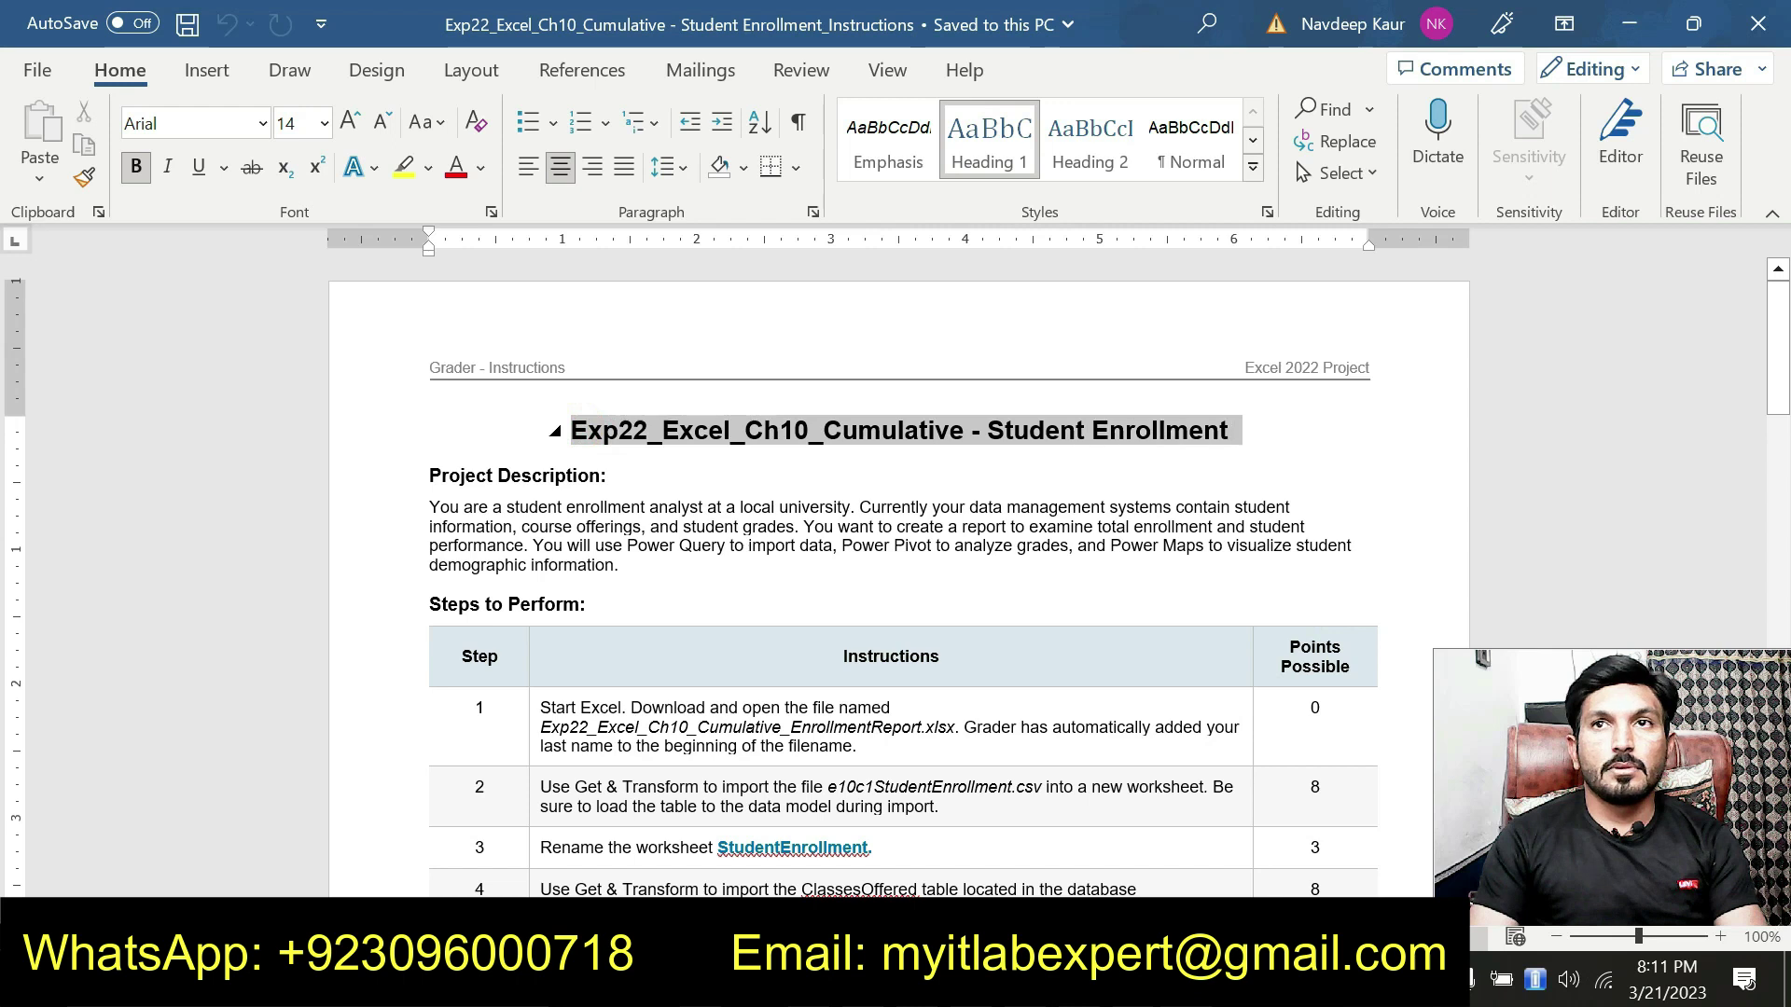
- Highlight the title of the instructions document in bright green
{"action": "left_click", "coordinate": [1073, 372]}
{"action": "left_click", "coordinate": [1096, 413]}
{"action": "left_click", "coordinate": [865, 467]}
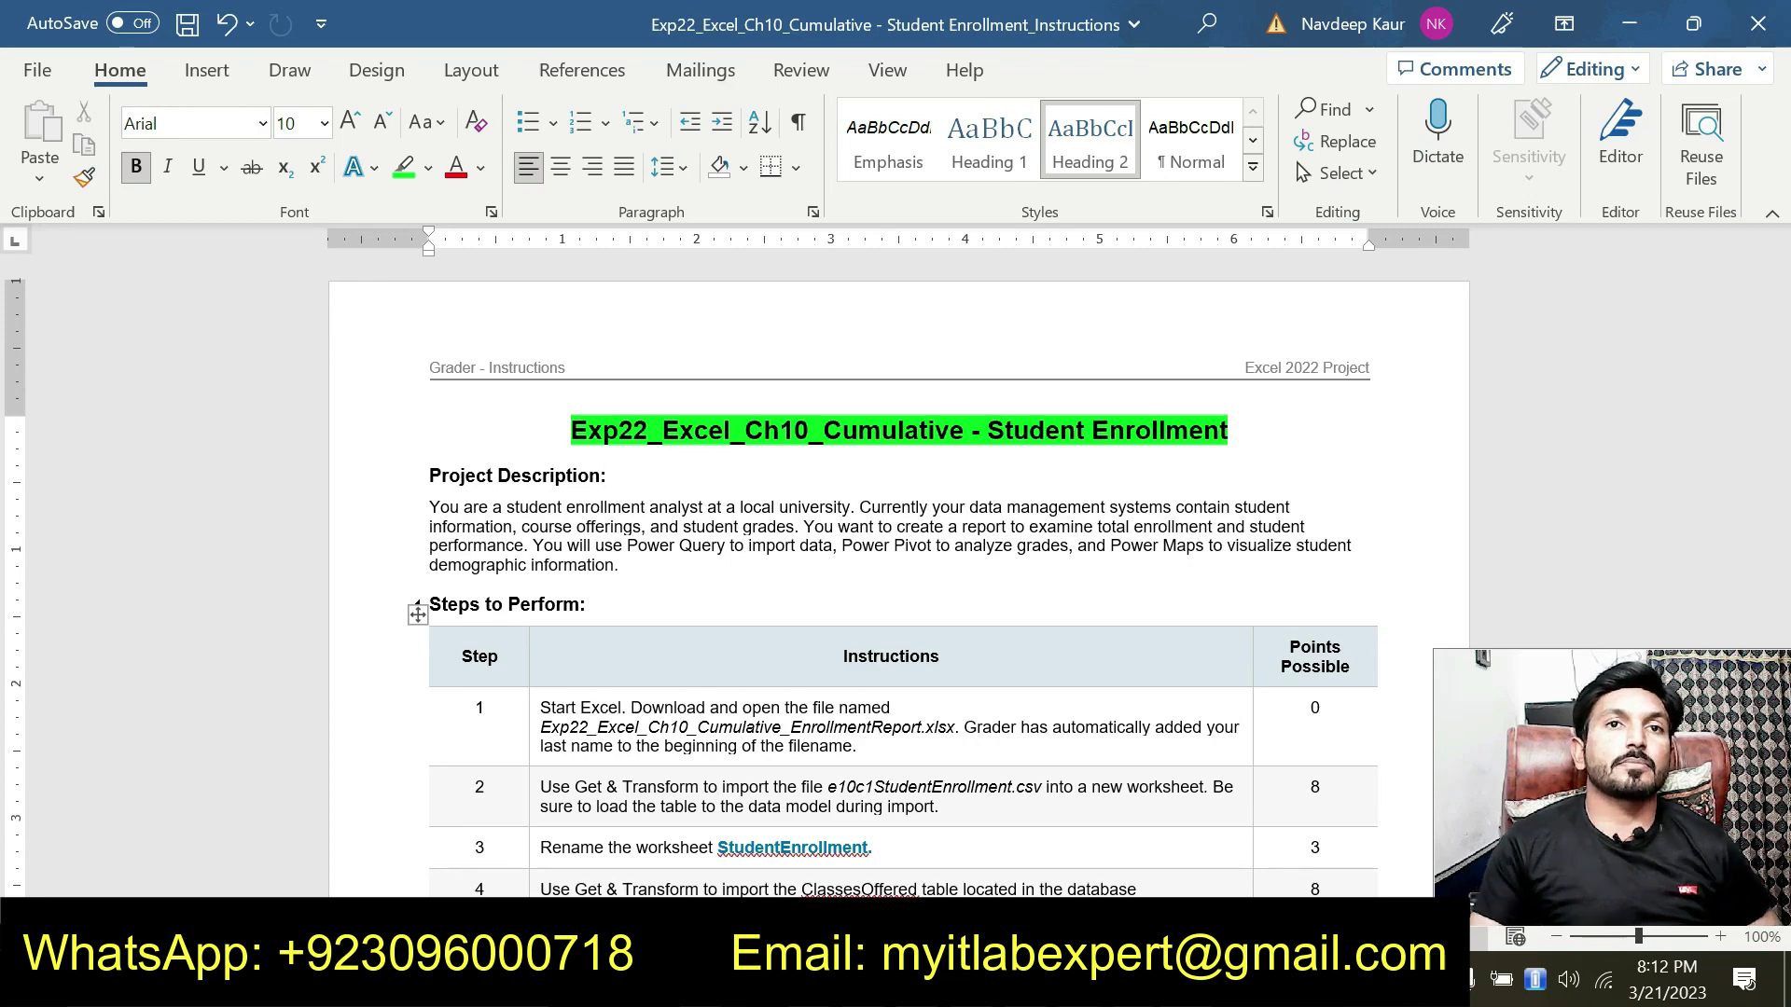
- Highlight the workbook file name in the step 1 instruction in bright green
{"action": "scroll", "coordinate": [417, 604], "scroll_direction": "down", "scroll_amount": 3}
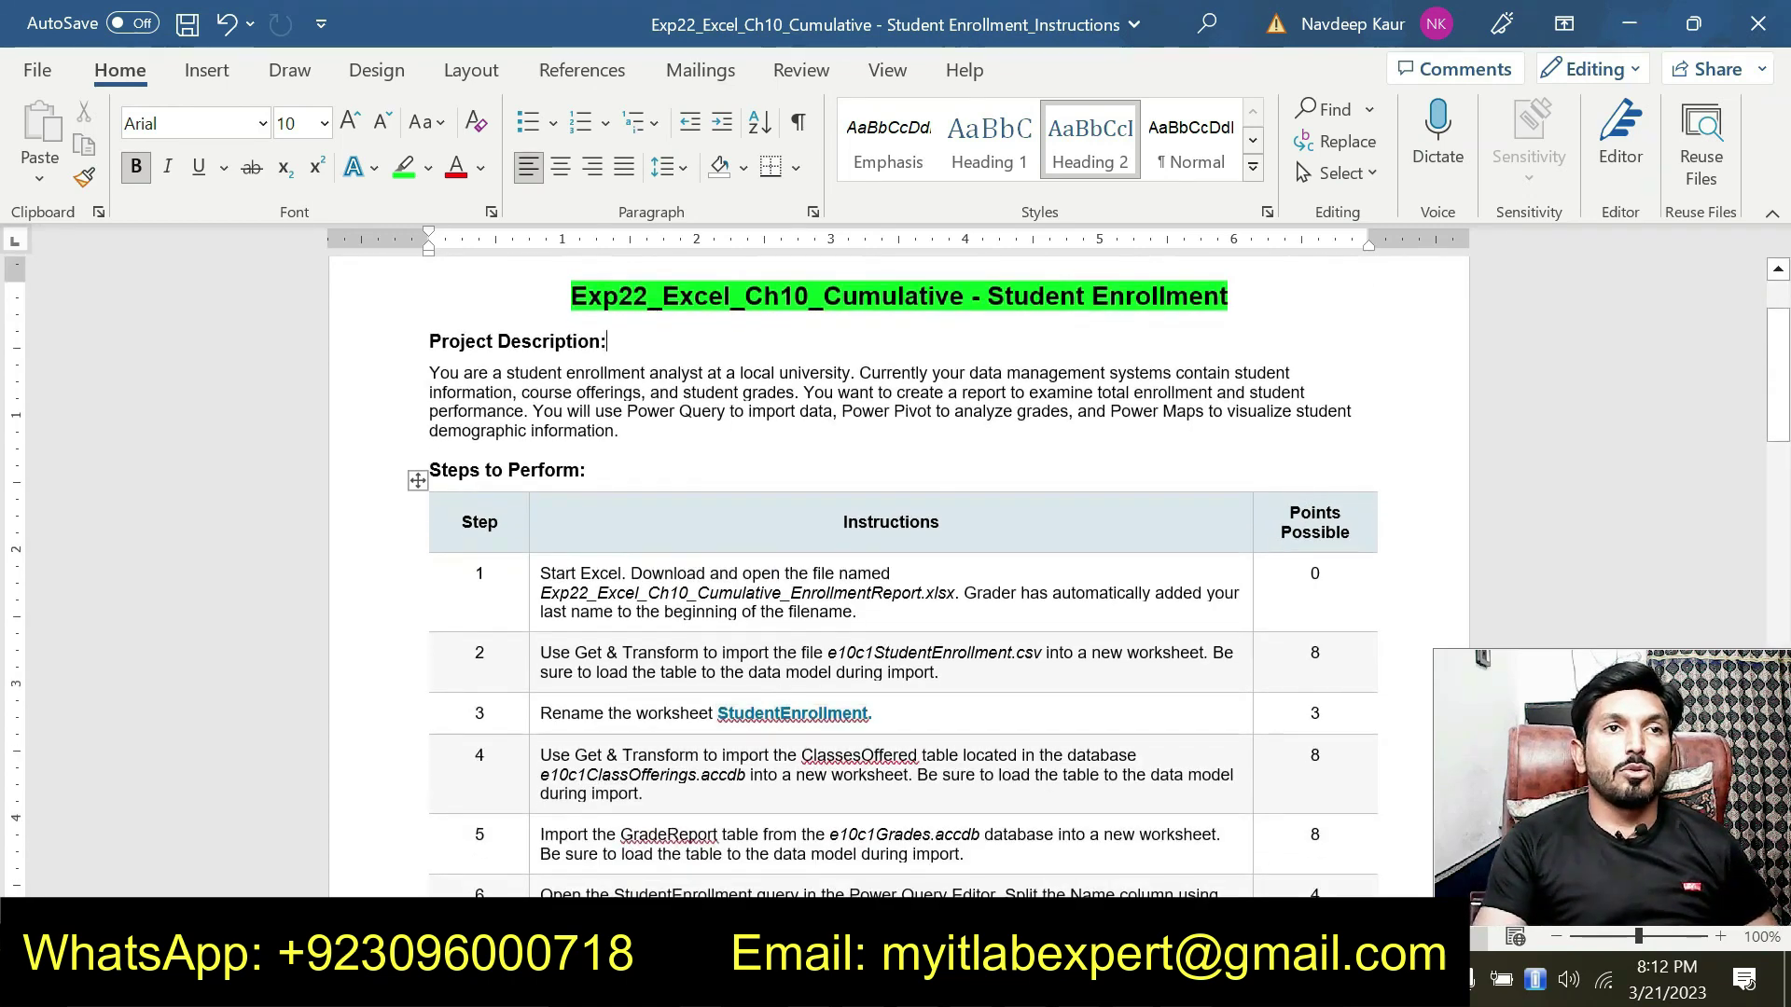
{"action": "left_click_drag", "start_coordinate": [542, 594], "coordinate": [959, 600]}
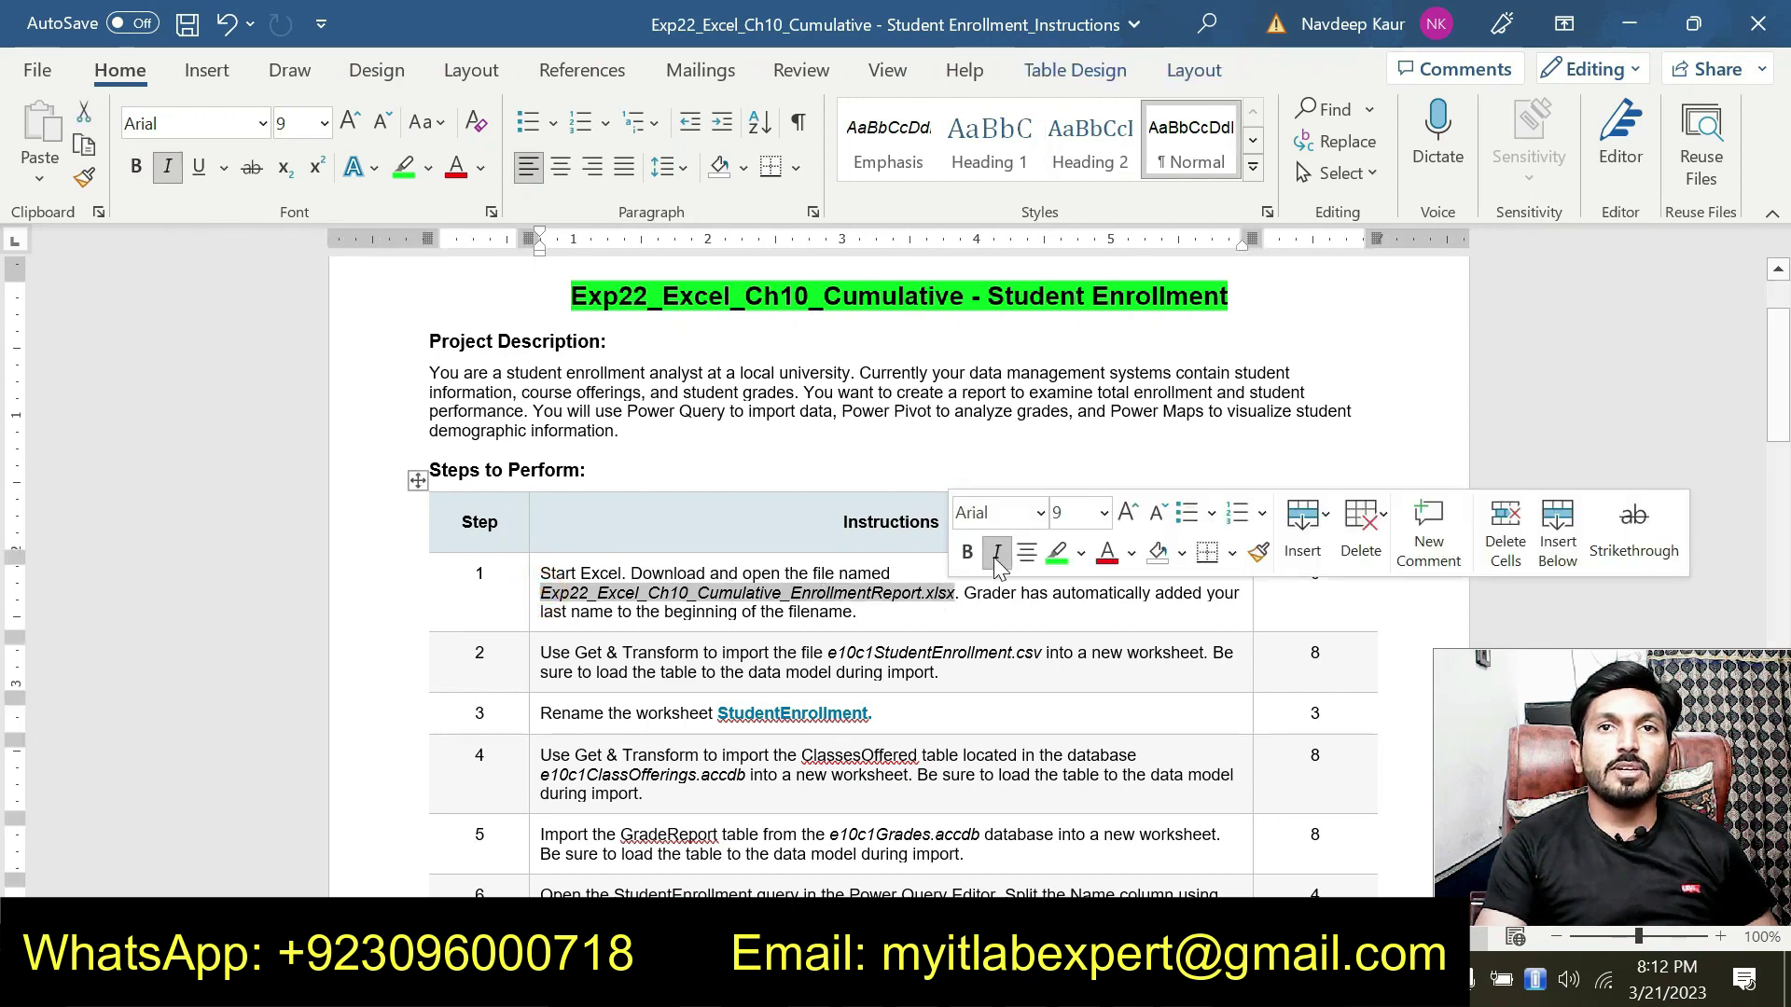
{"action": "left_click", "coordinate": [1056, 552]}
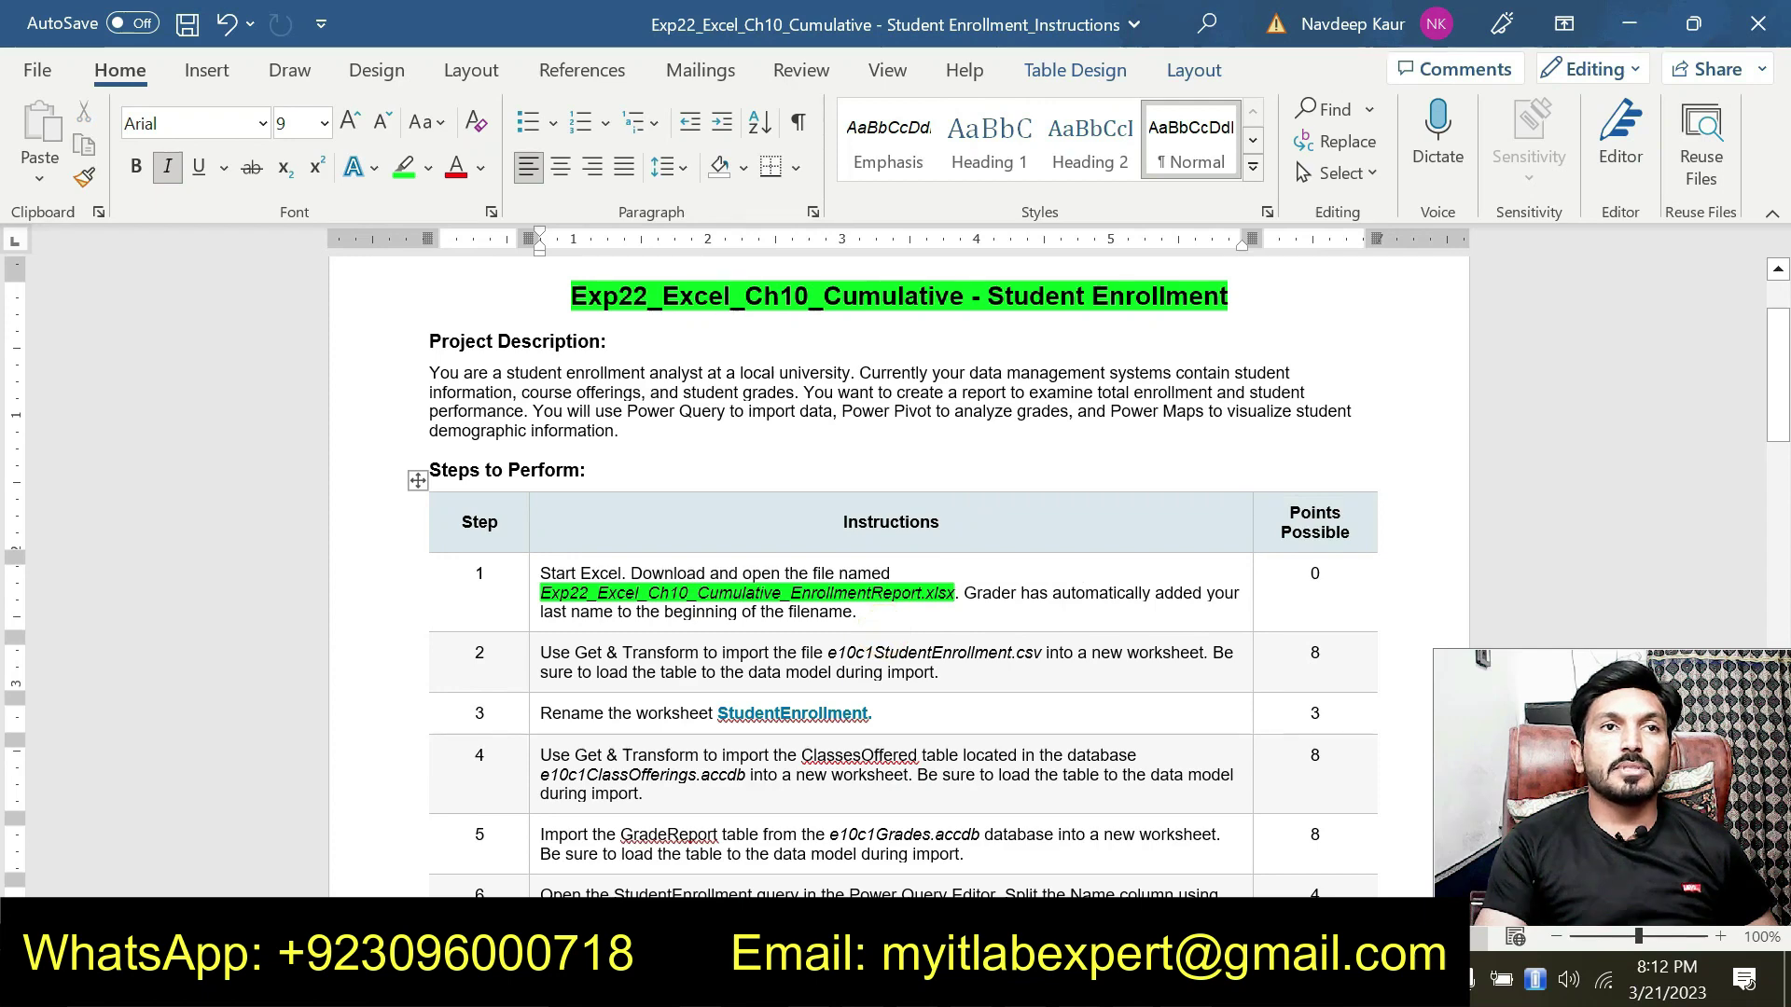
- Switch to the Excel workbook to check that it is the starting file, and return to the Word instructions
{"action": "left_click", "coordinate": [1082, 979]}
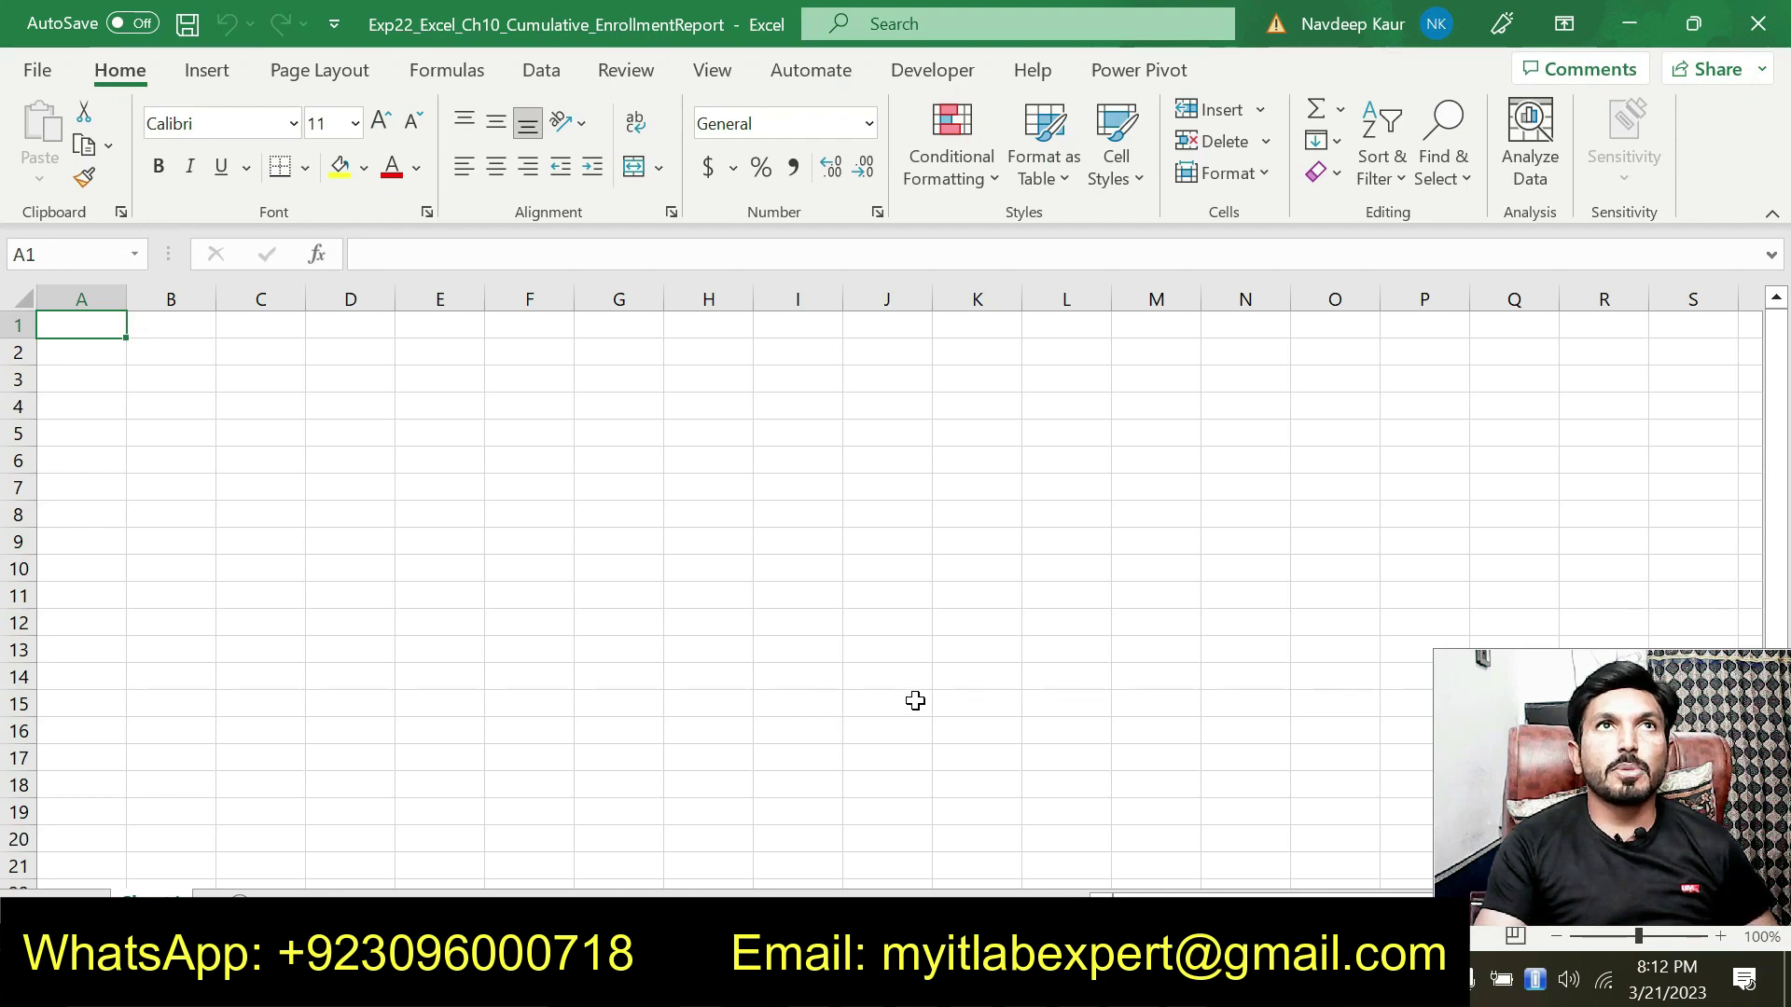
{"action": "left_click", "coordinate": [1187, 979]}
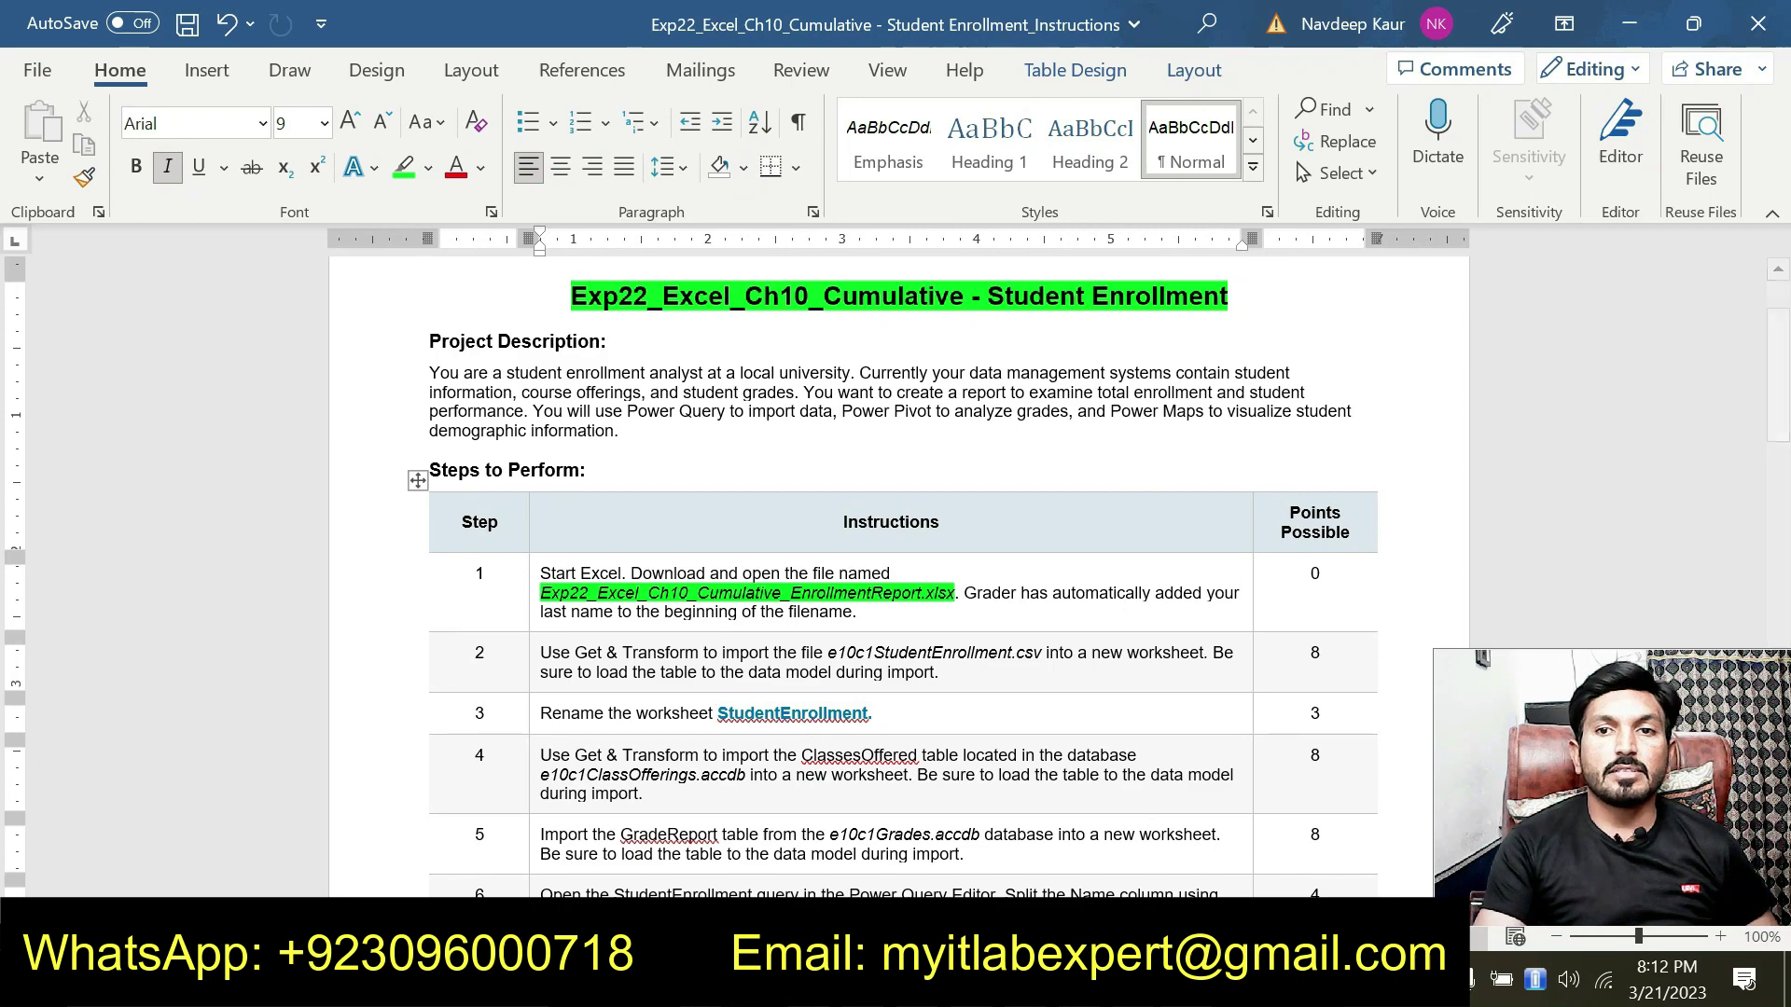
{"action": "key", "text": "alt+Tab"}
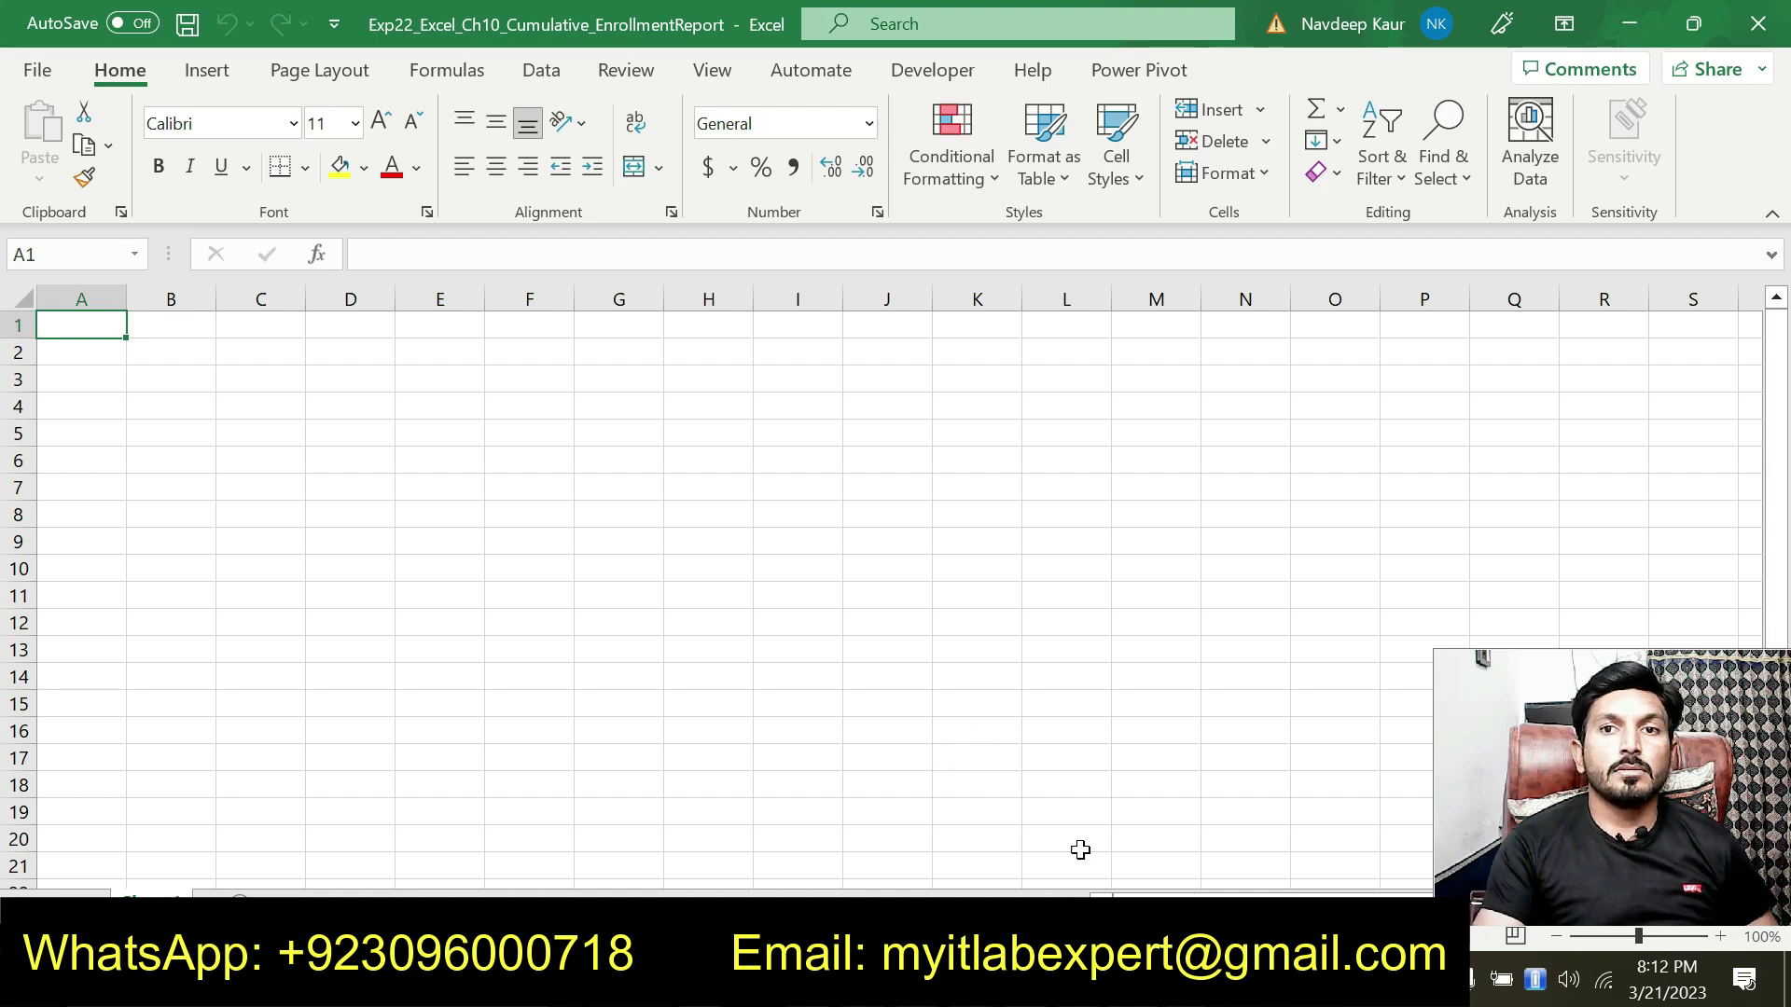
{"action": "key", "text": "alt+Tab"}
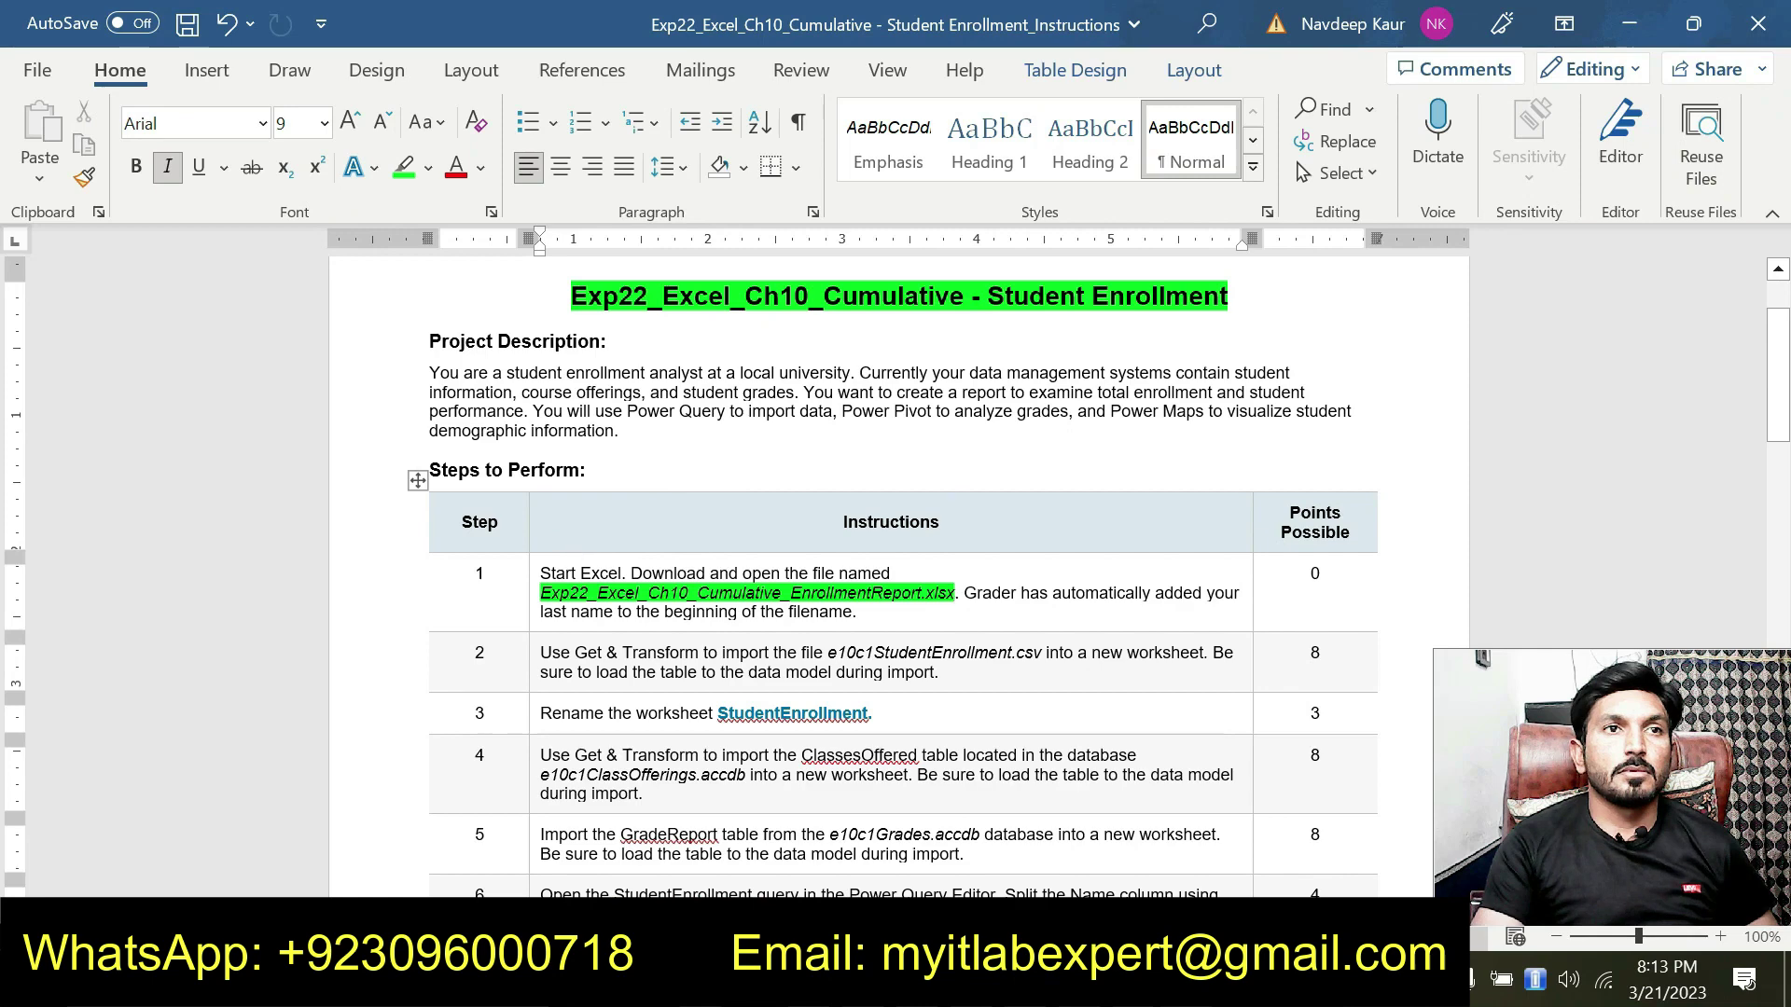
- Remove the green highlight from the workbook file name in the step 1 instruction
{"action": "left_click_drag", "start_coordinate": [547, 593], "coordinate": [950, 591]}
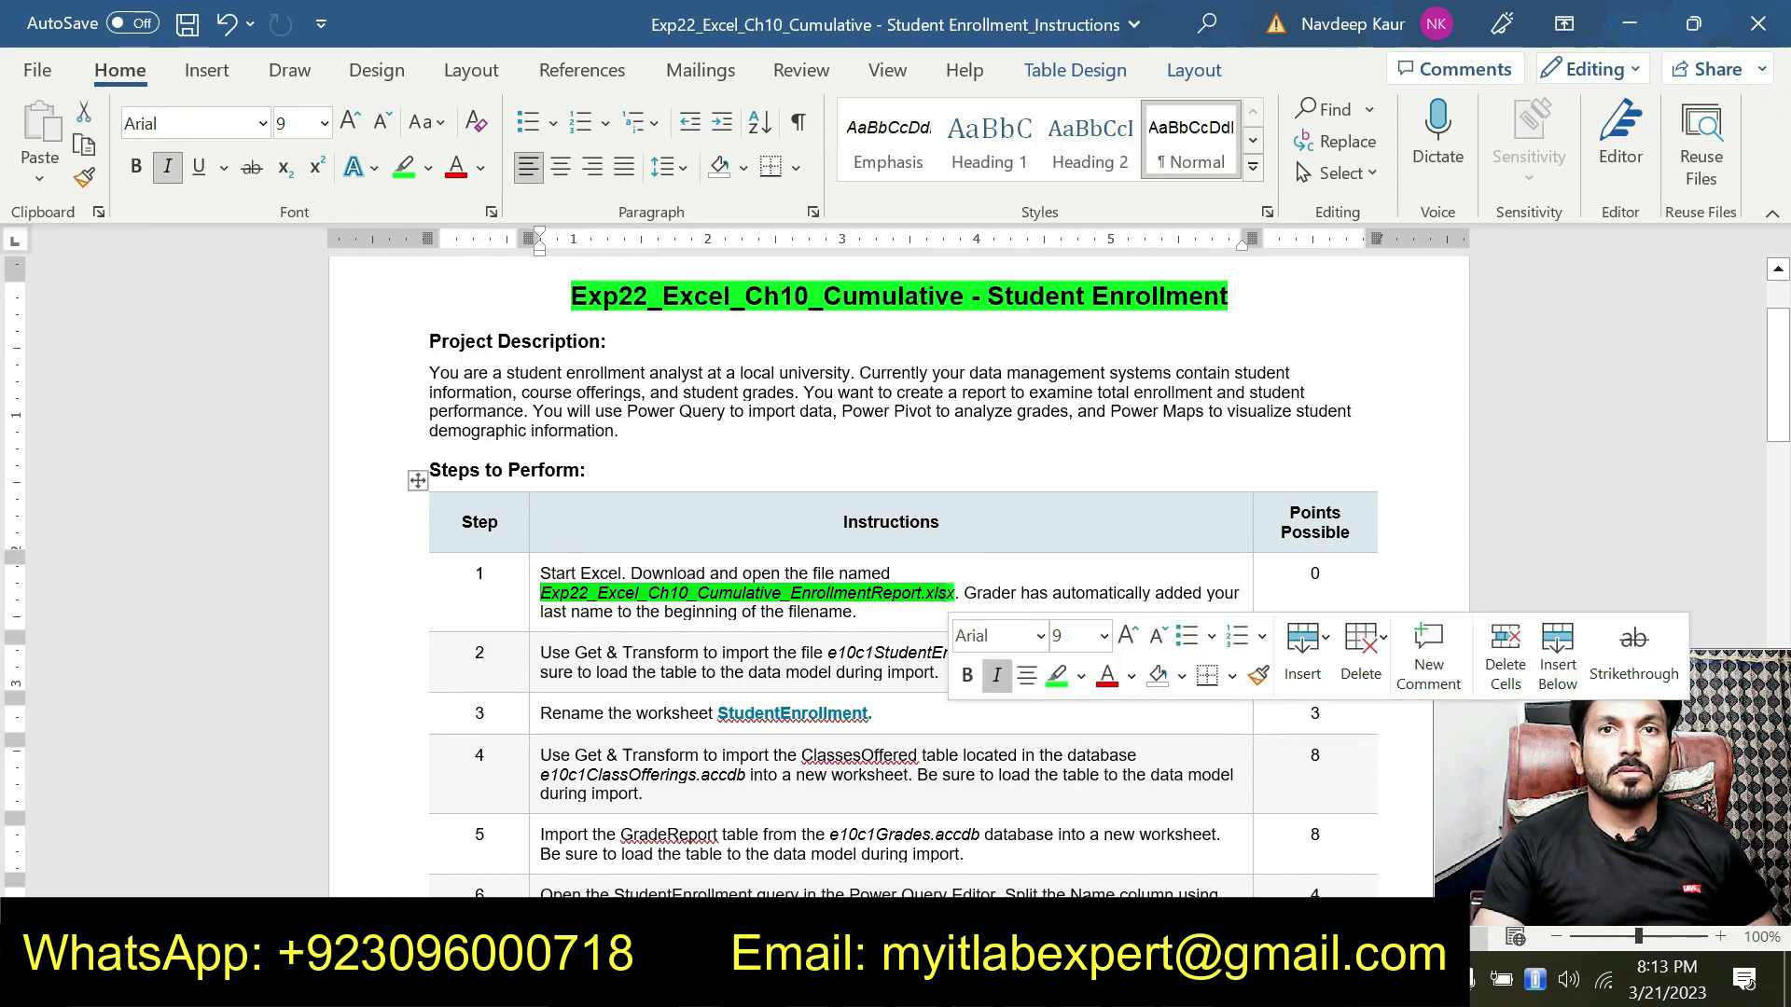
{"action": "left_click", "coordinate": [1058, 679]}
- Highlight the whole step 2 instruction about importing e10c1StudentEnrollment.csv in bright green
{"action": "scroll", "coordinate": [1052, 659], "scroll_direction": "down", "scroll_amount": 3}
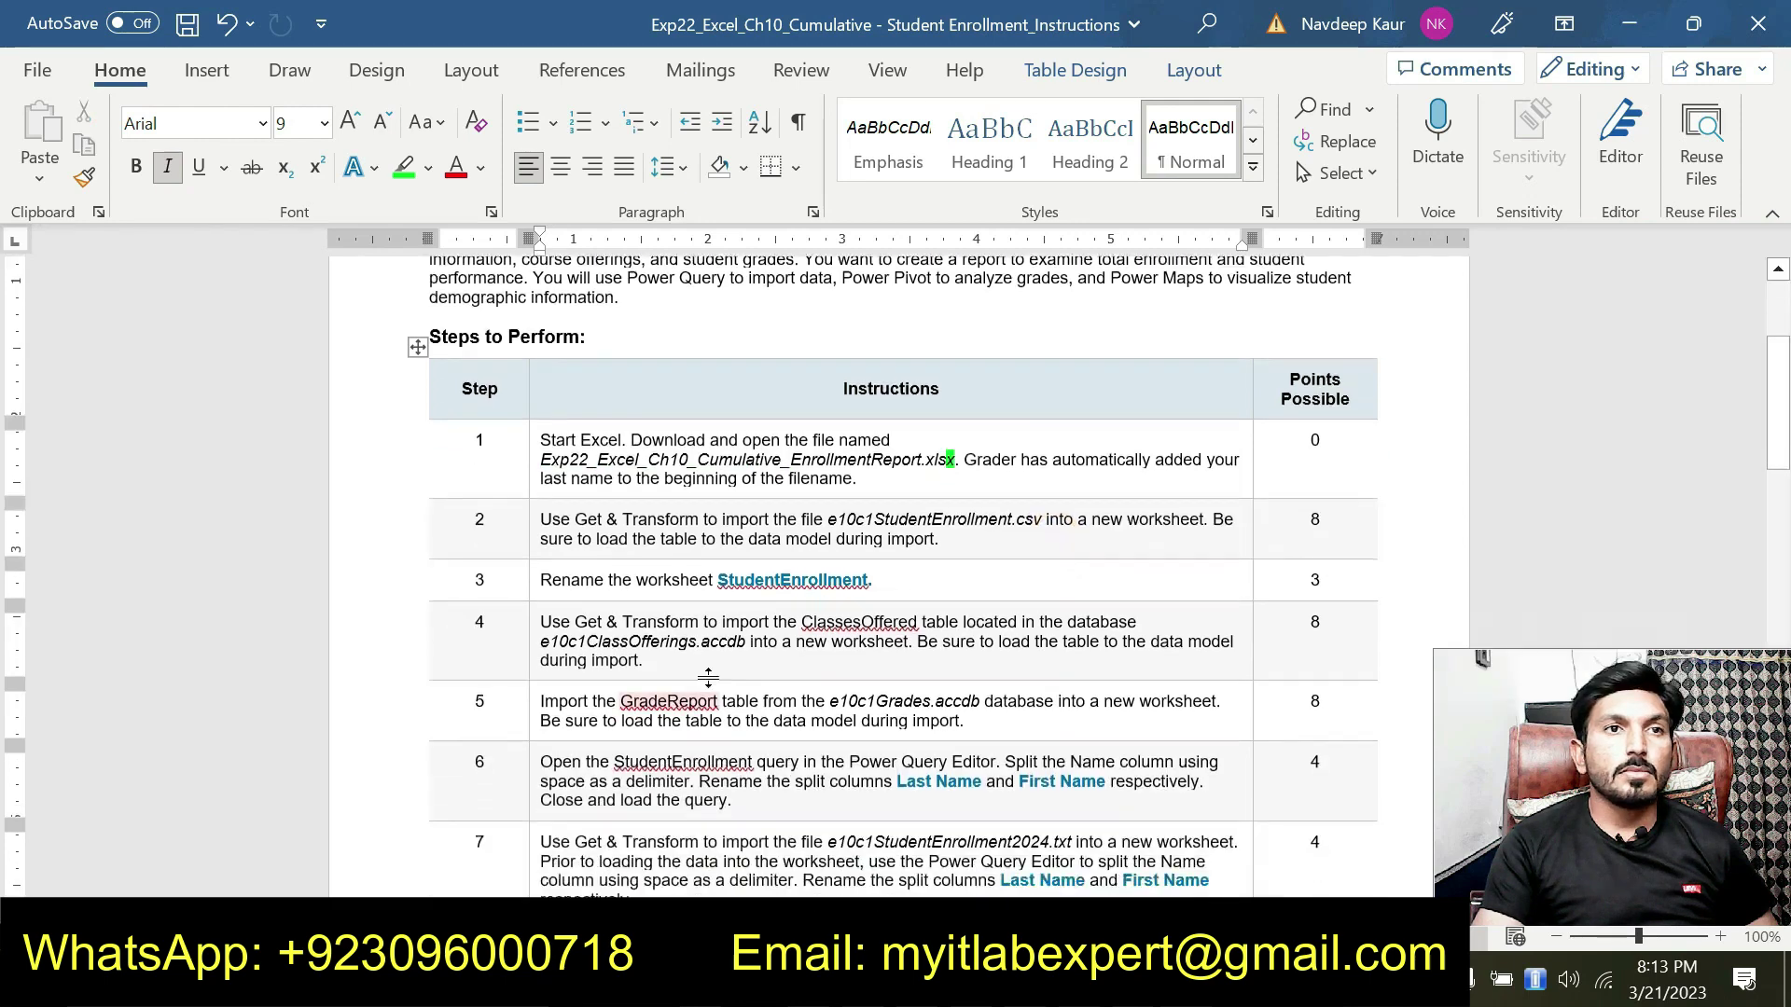
{"action": "left_click_drag", "start_coordinate": [944, 539], "coordinate": [562, 527]}
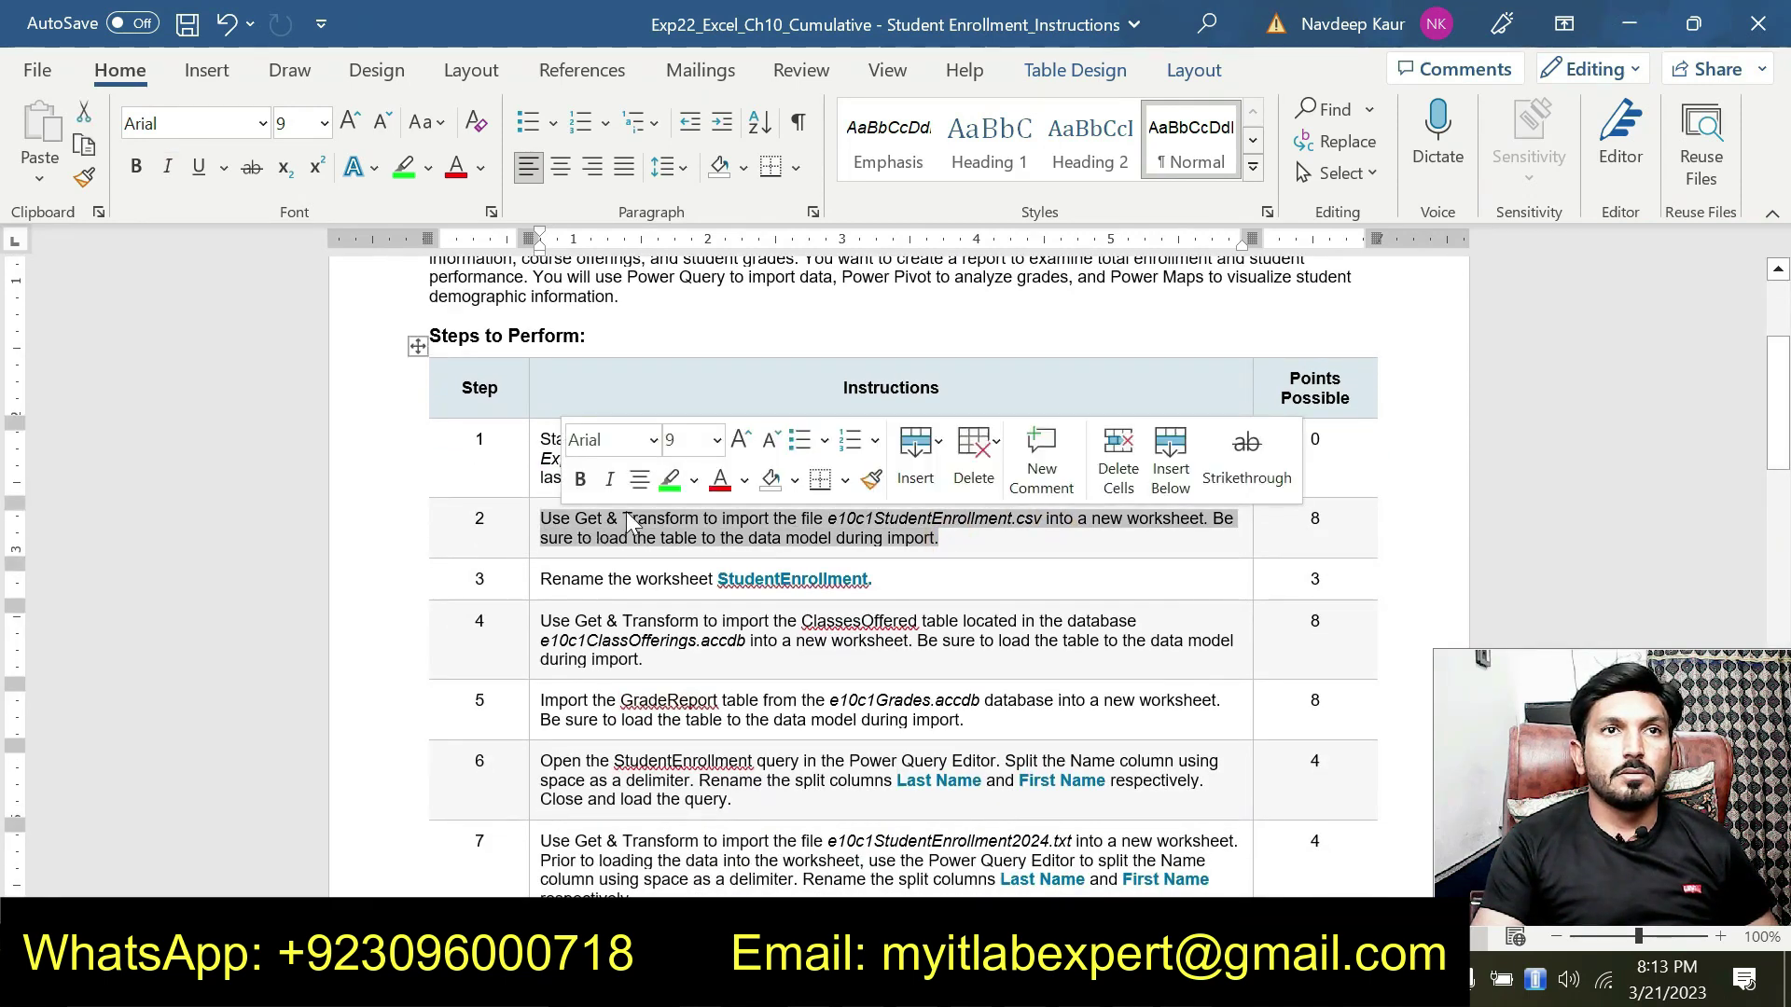
{"action": "left_click", "coordinate": [670, 481]}
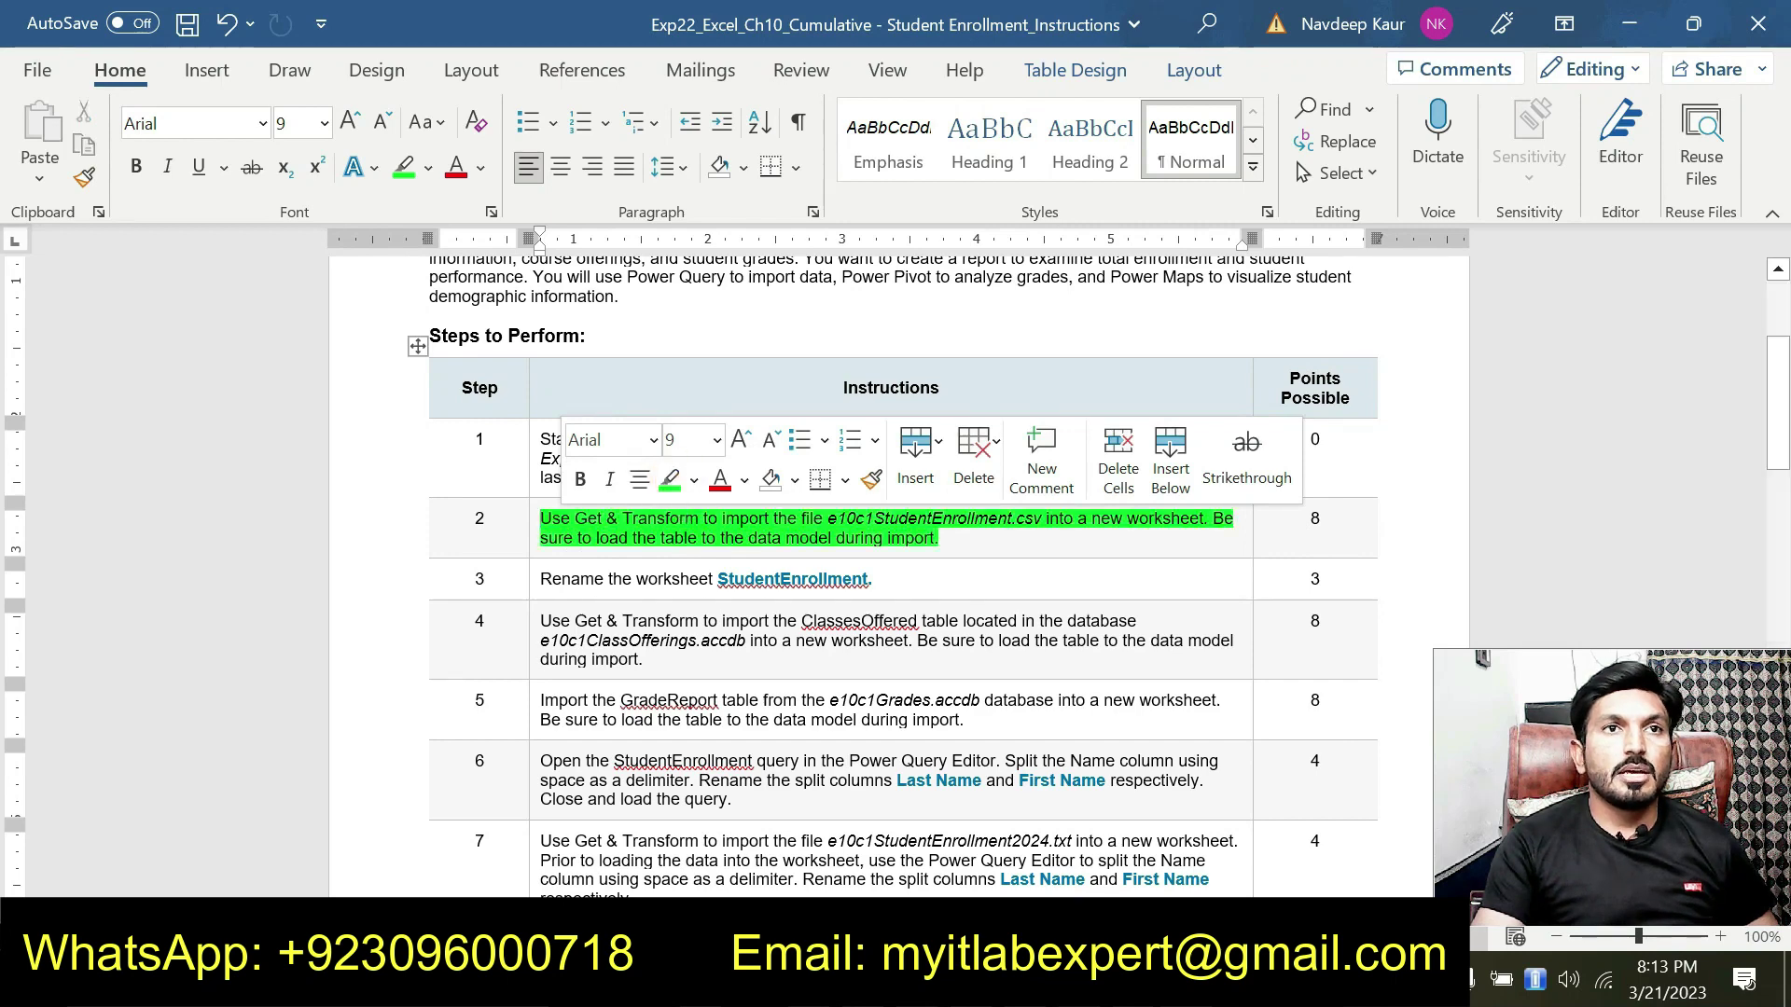
{"action": "left_click", "coordinate": [687, 524]}
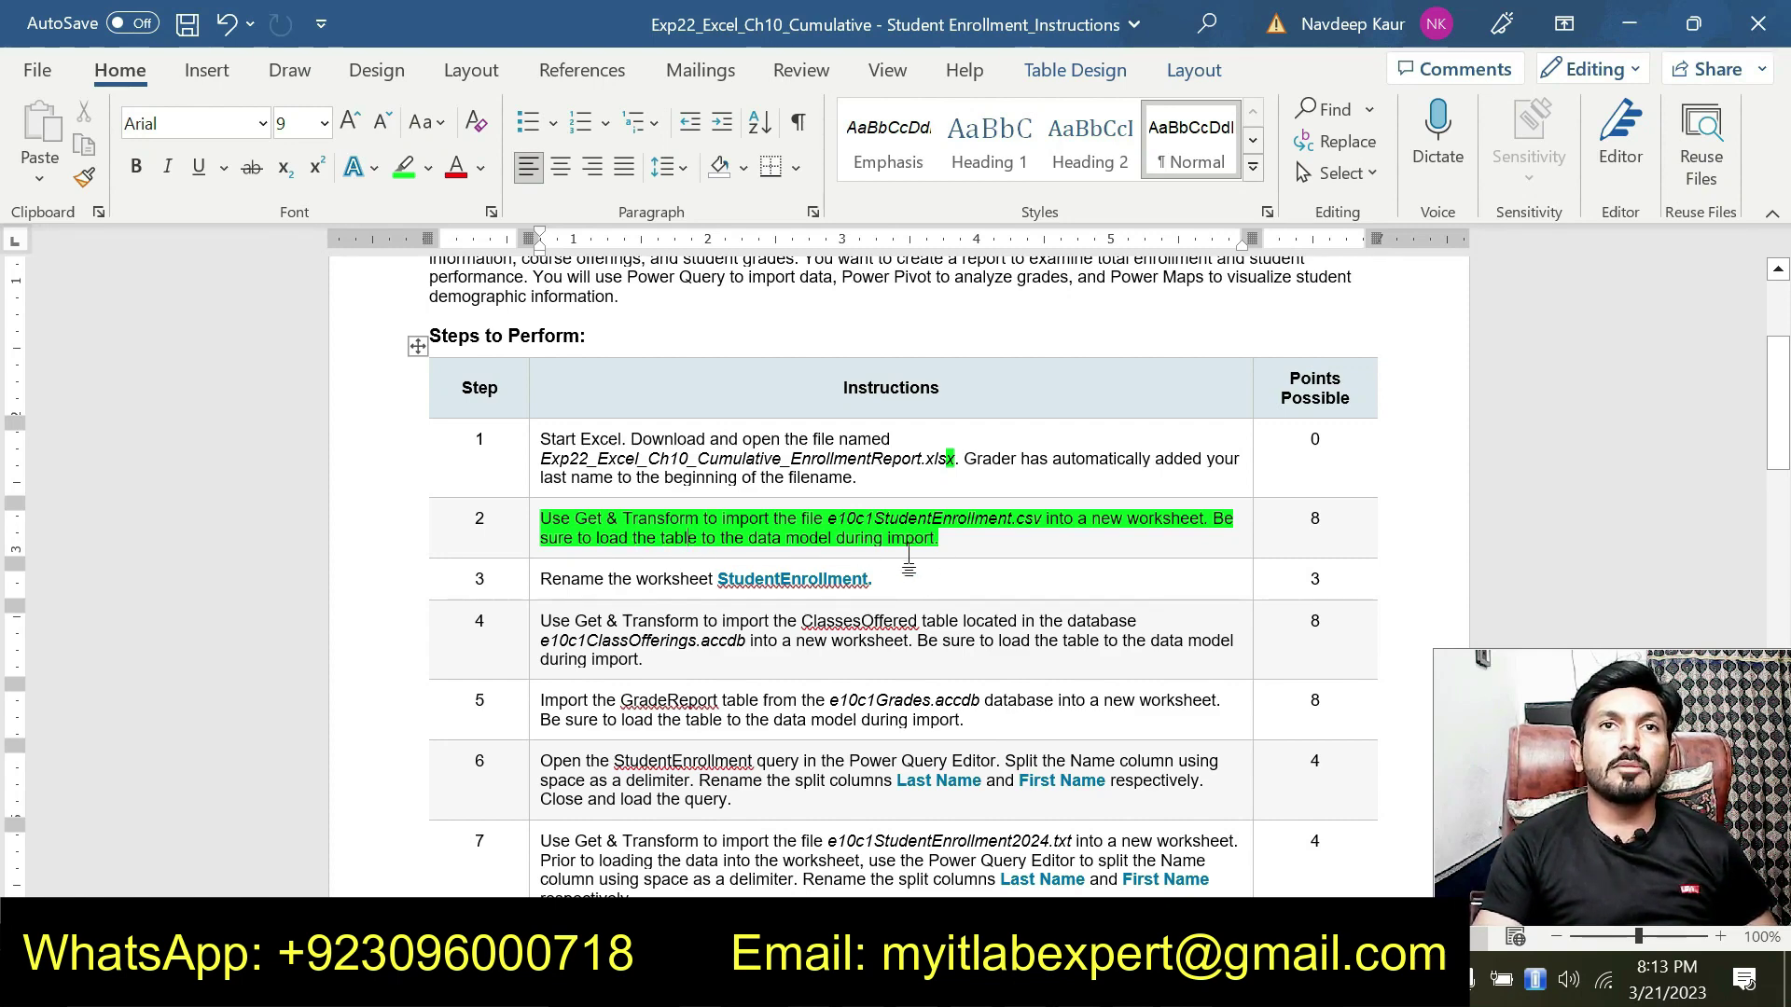
{"action": "left_click", "coordinate": [943, 551]}
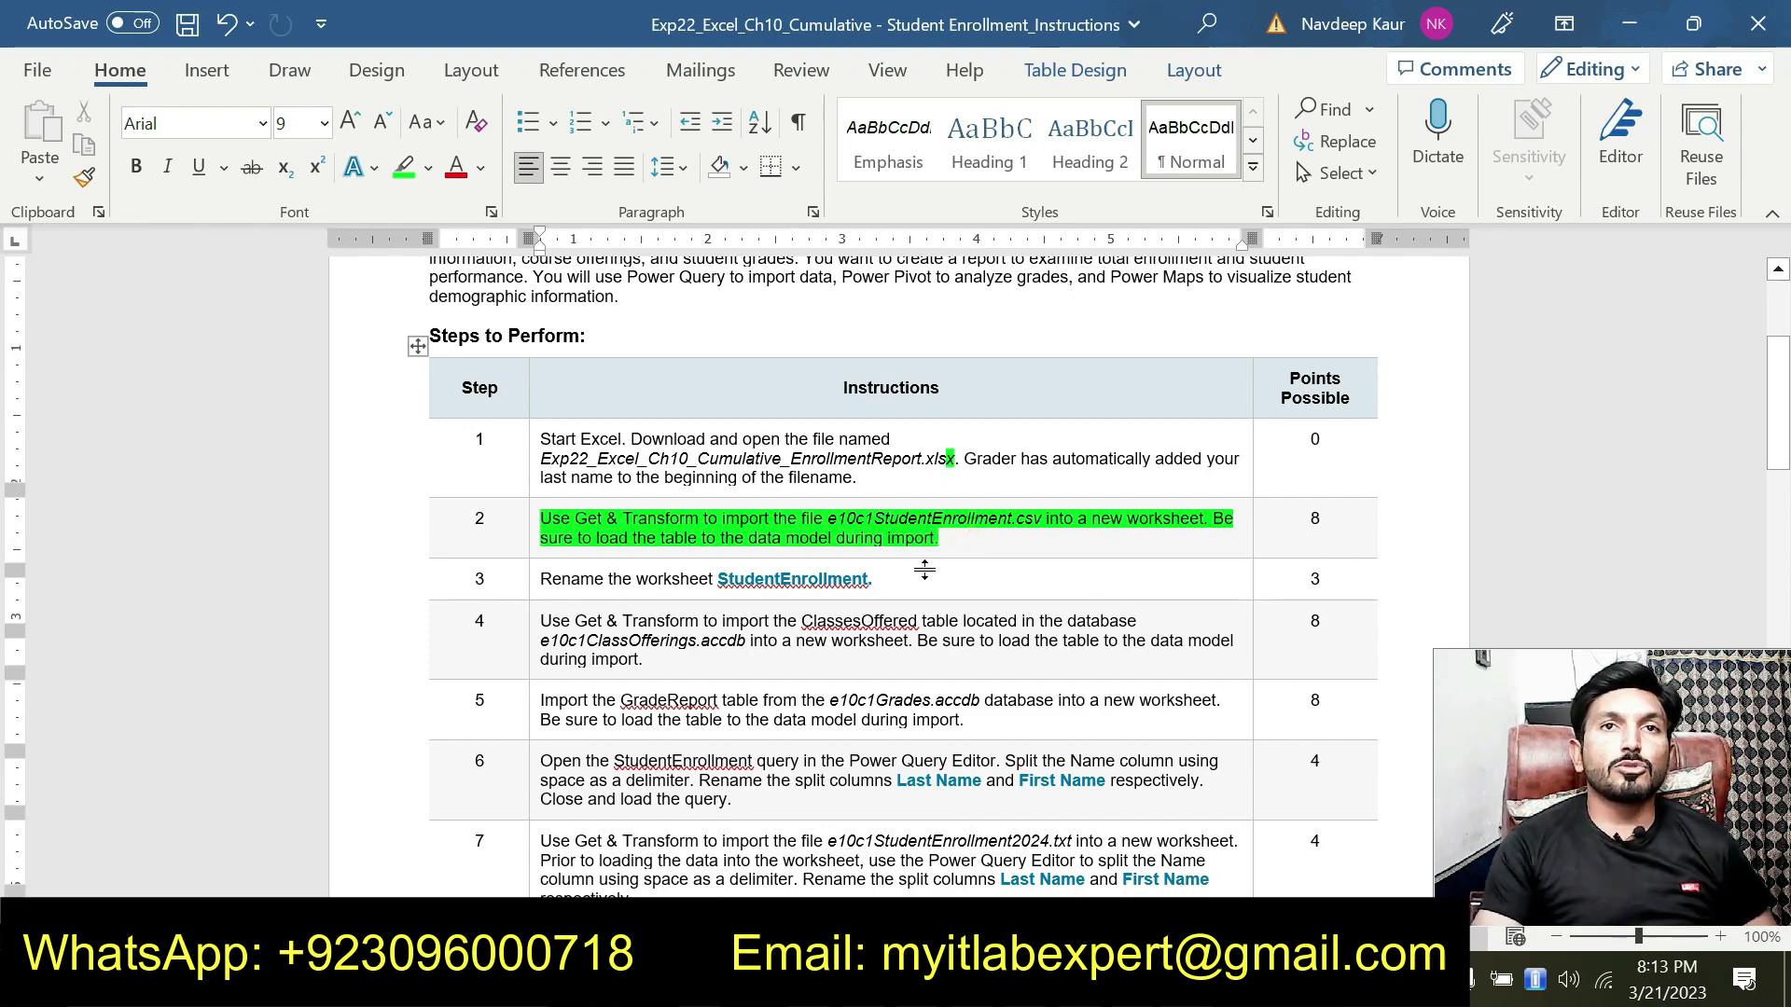
{"action": "scroll", "coordinate": [932, 573], "scroll_direction": "up", "scroll_amount": 1}
{"action": "left_click_drag", "start_coordinate": [1012, 586], "coordinate": [827, 586]}
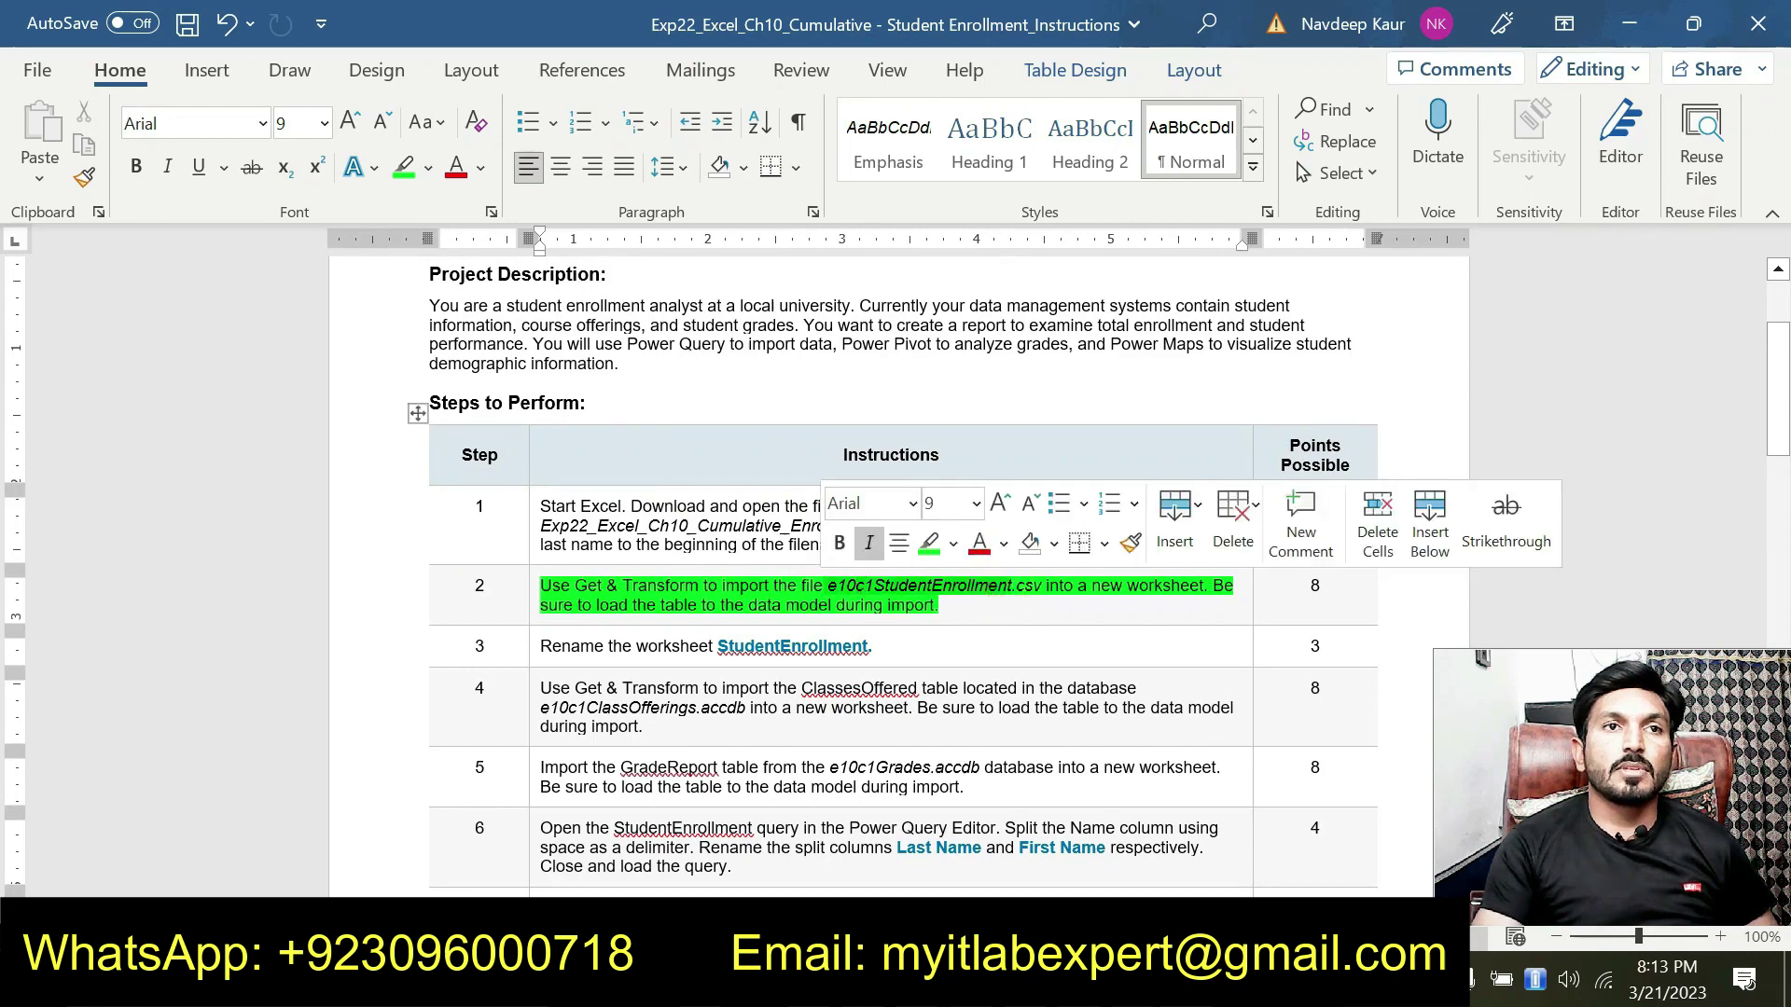
{"action": "left_click", "coordinate": [633, 602]}
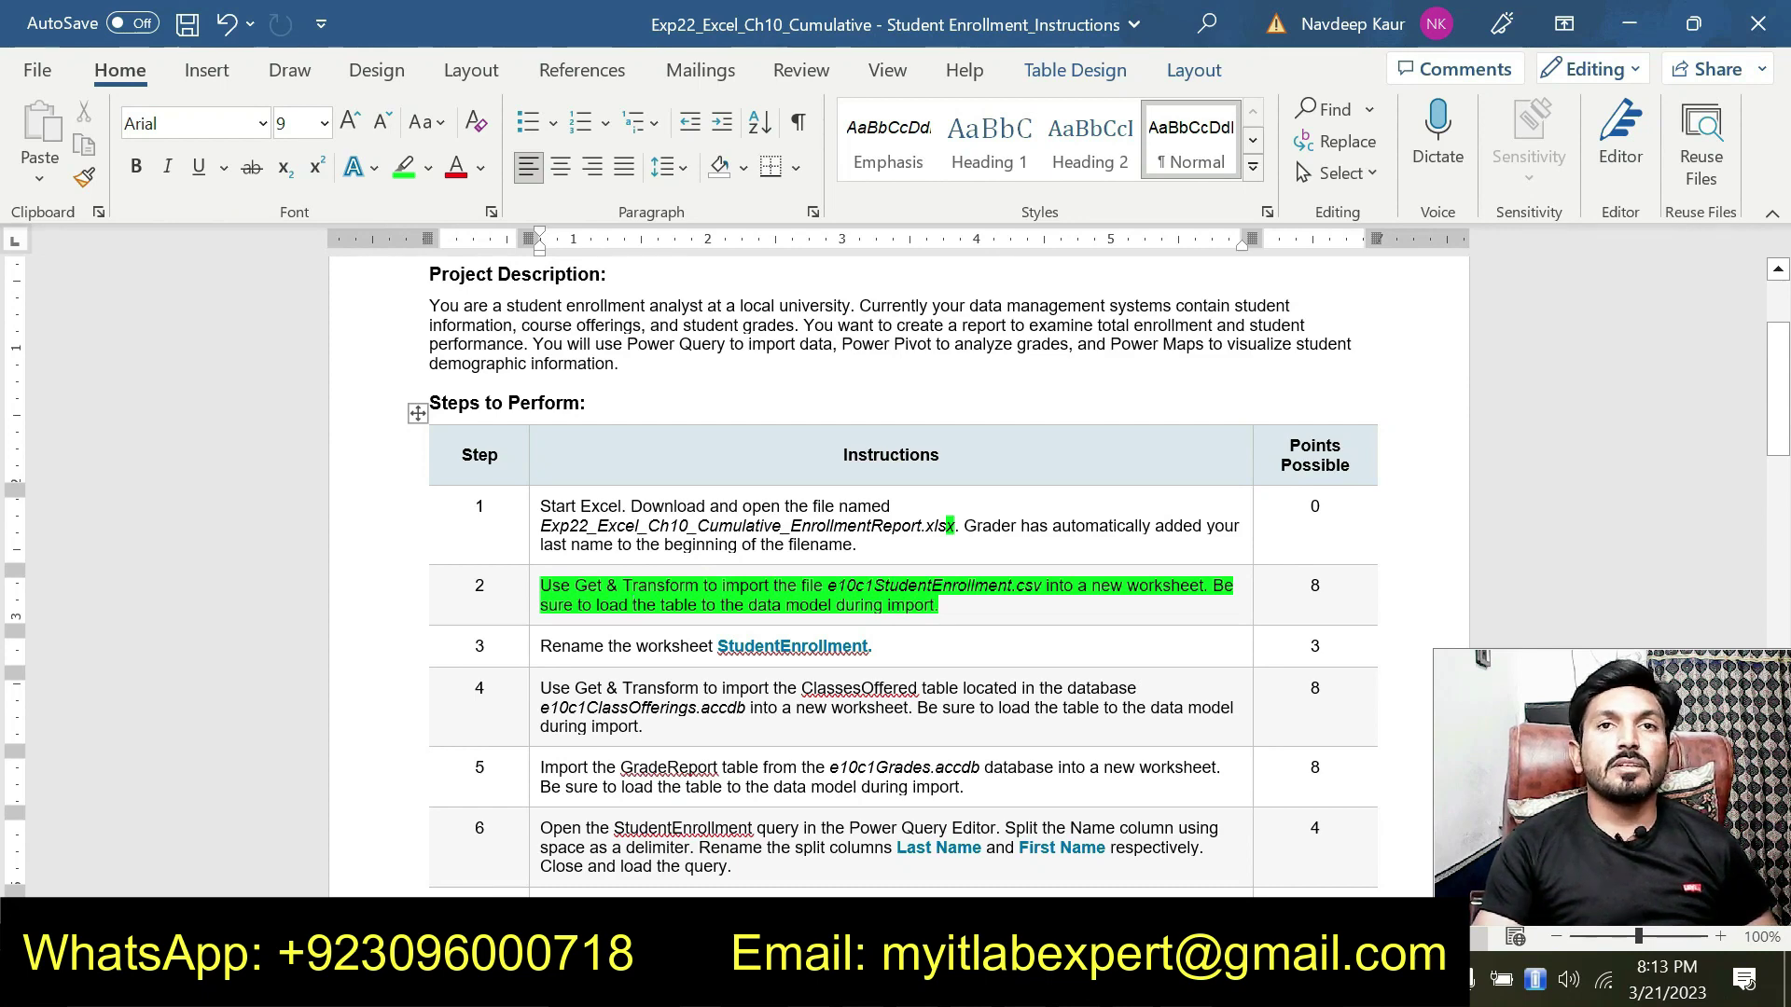
- Switch to the Excel workbook and start a Get Data import from a Text/CSV file
{"action": "key", "text": "alt+Tab"}
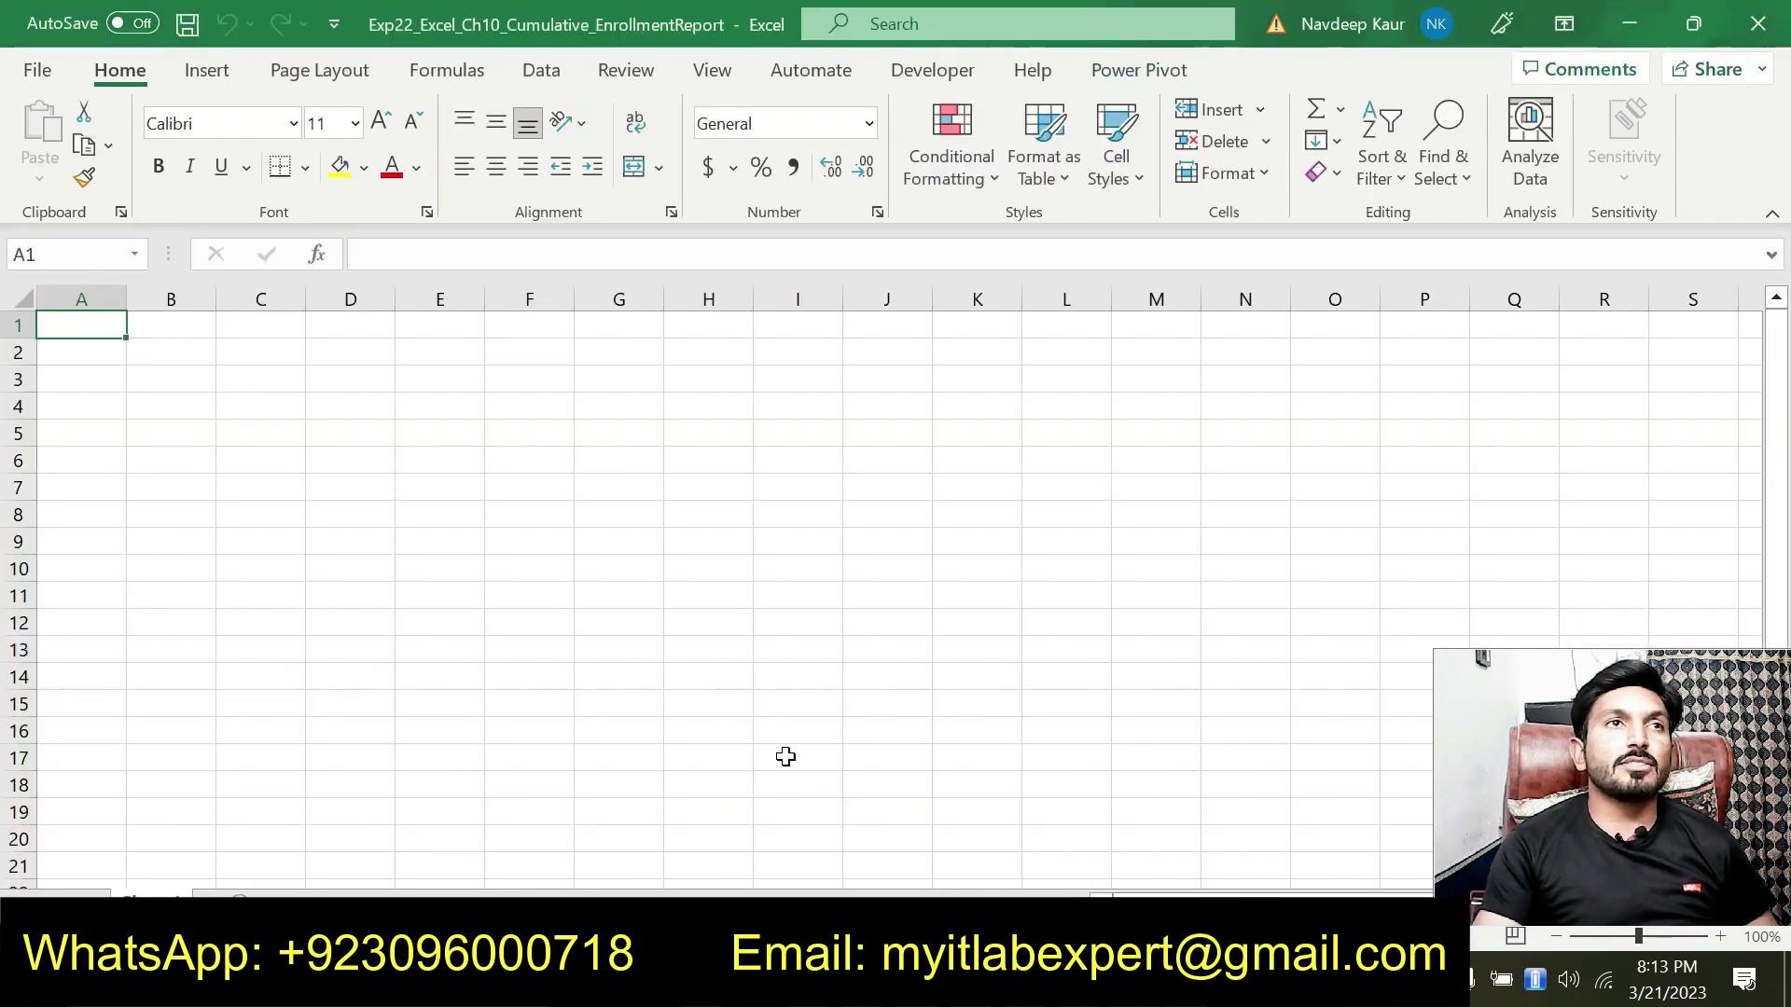
{"action": "left_click", "coordinate": [519, 630]}
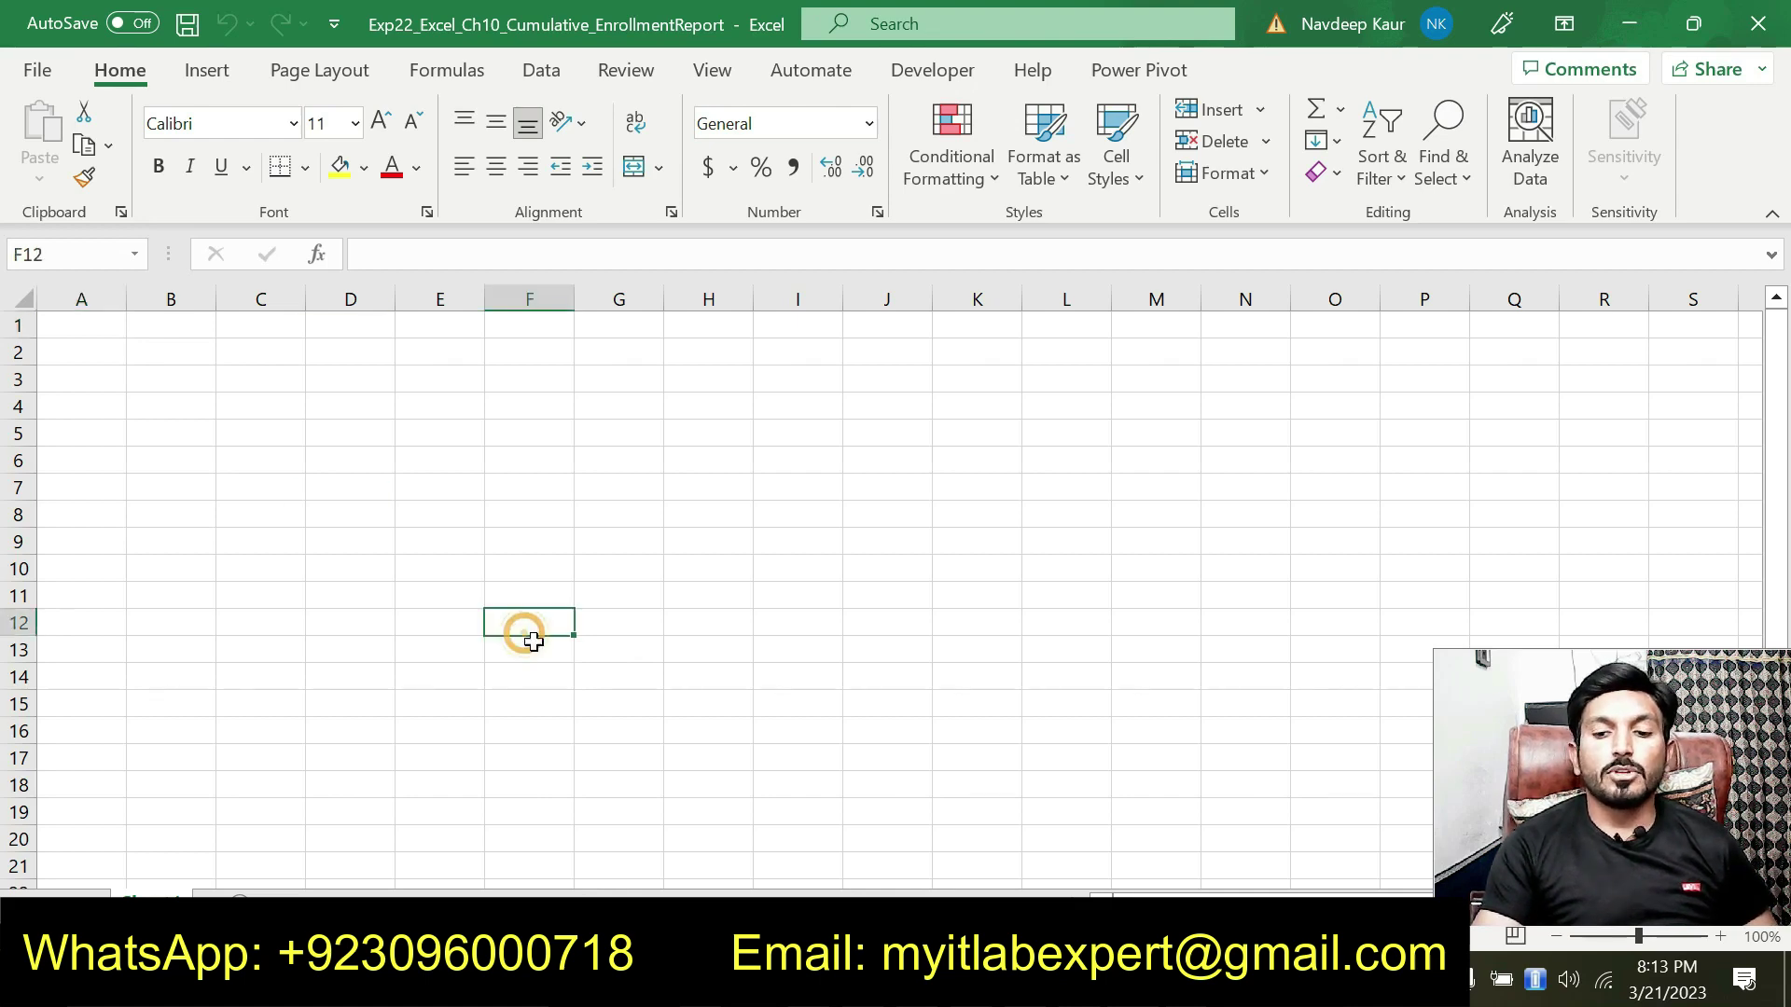
{"action": "left_click", "coordinate": [539, 75]}
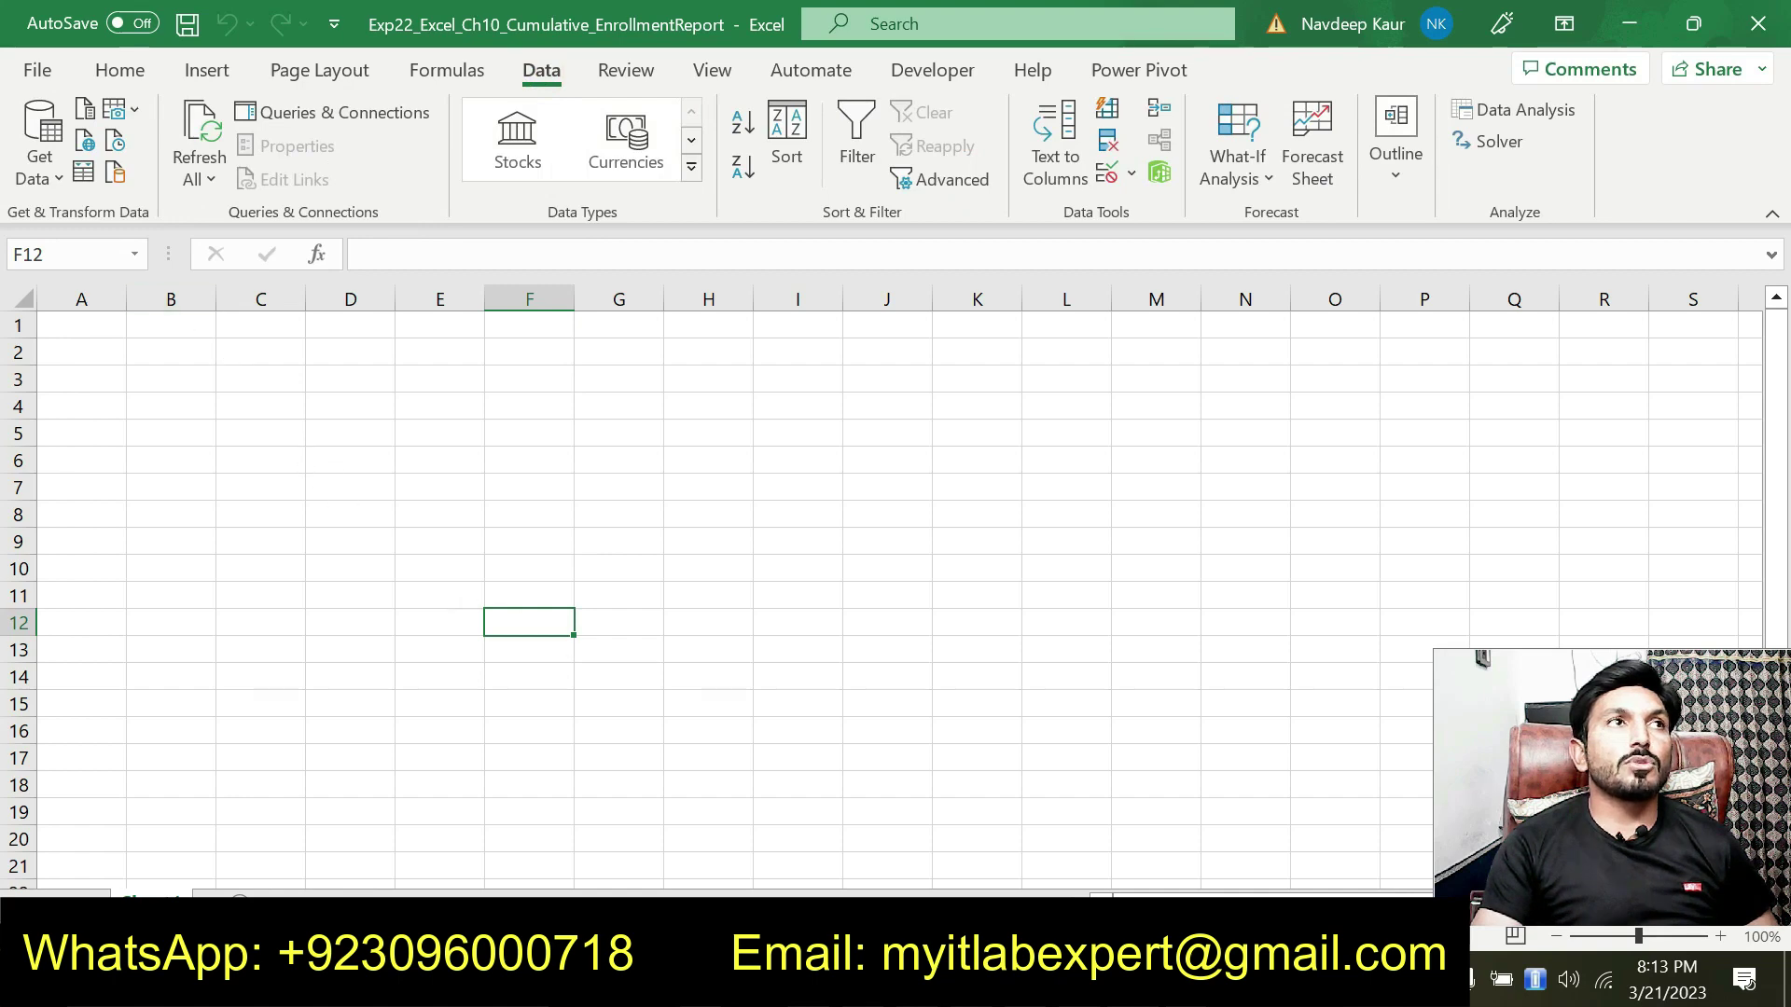
{"action": "left_click", "coordinate": [56, 175]}
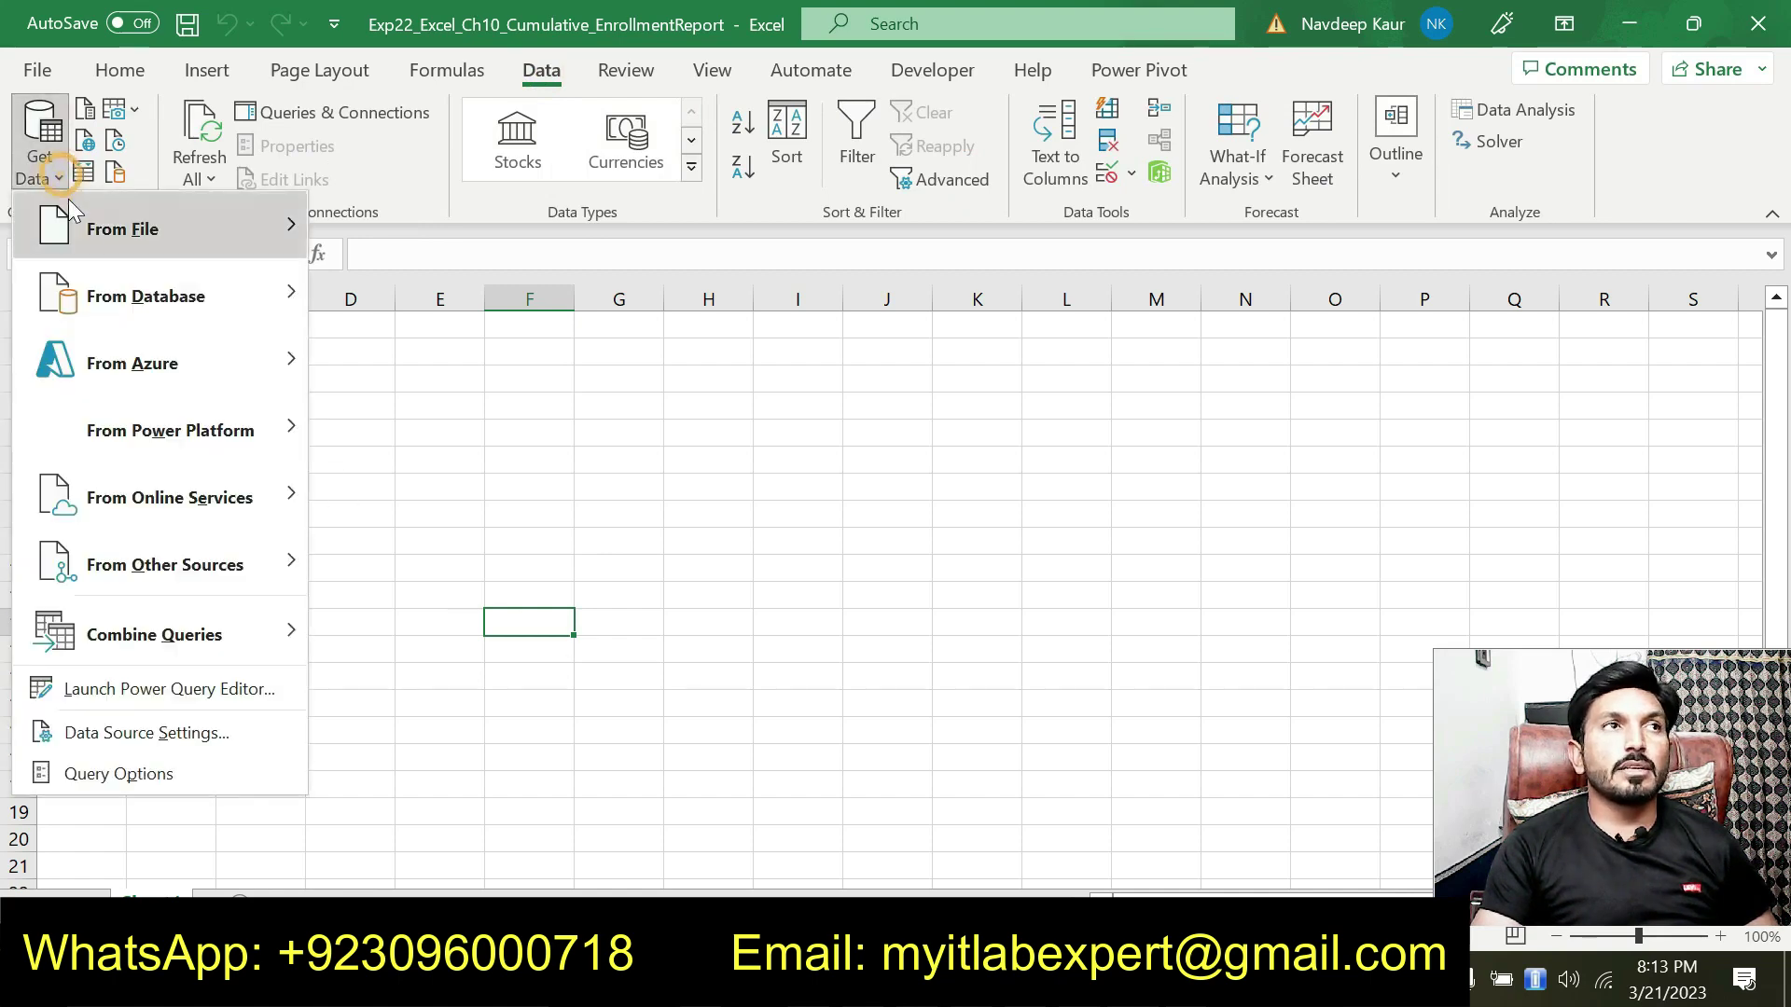
{"action": "mouse_move", "coordinate": [84, 227]}
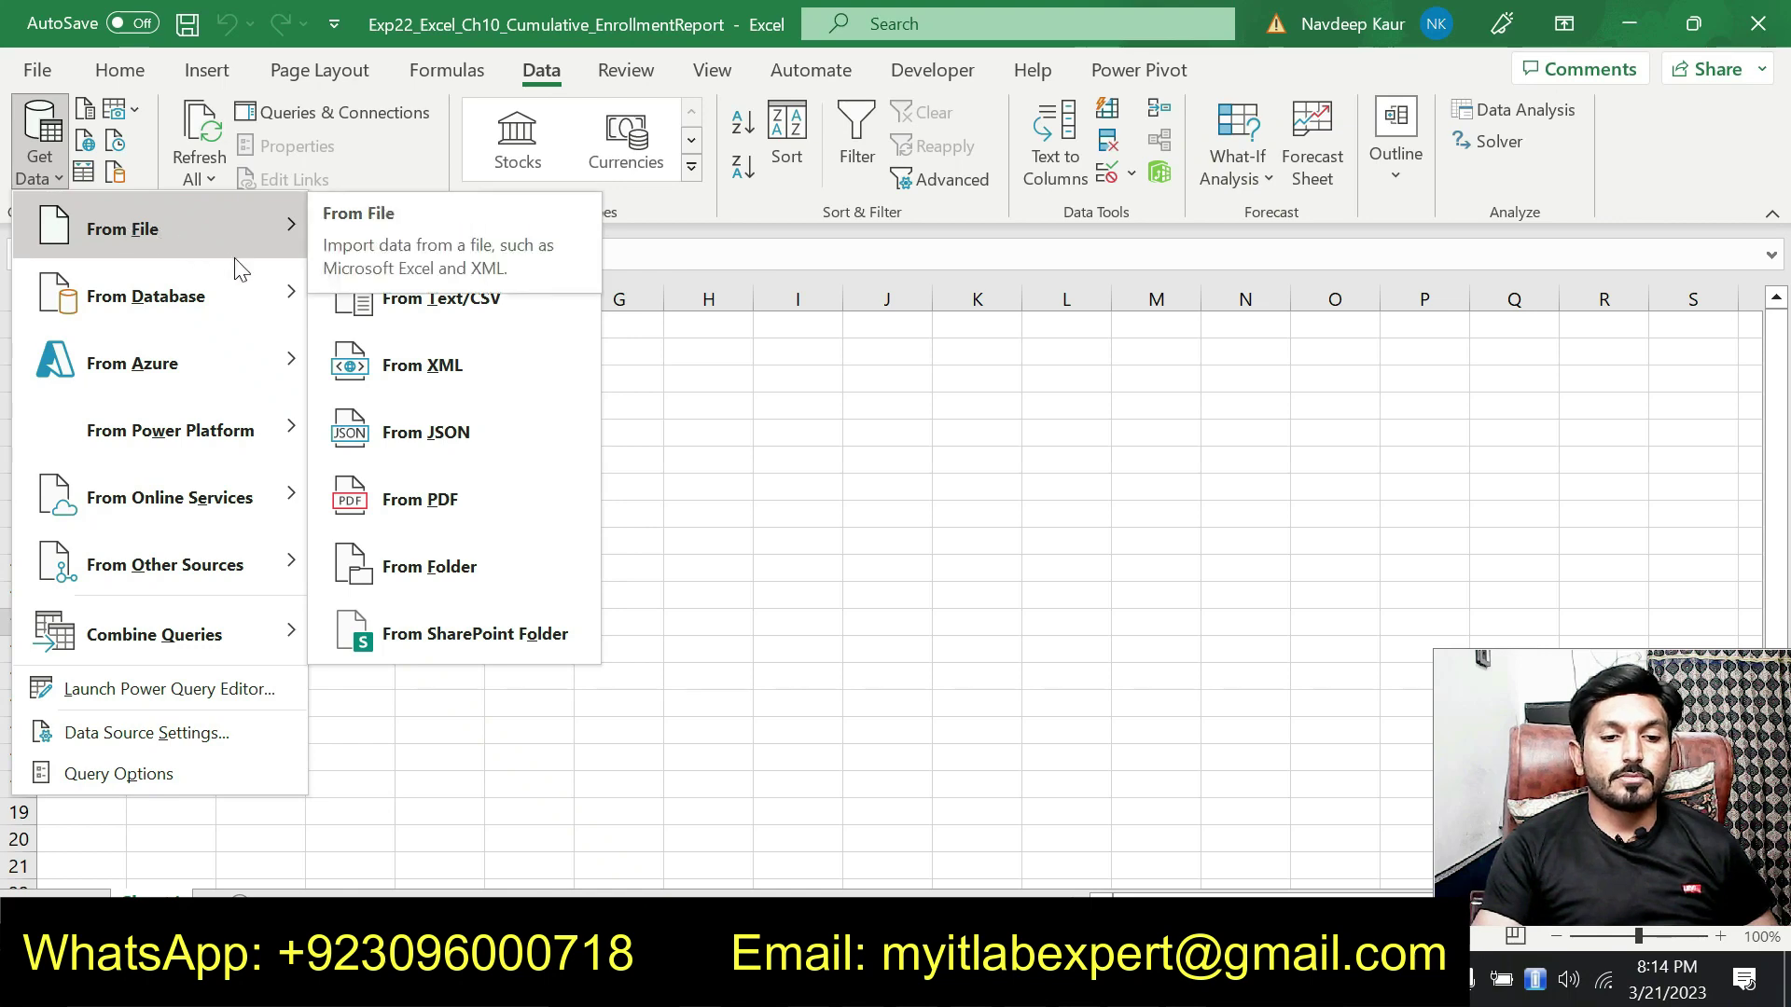
{"action": "mouse_move", "coordinate": [293, 246]}
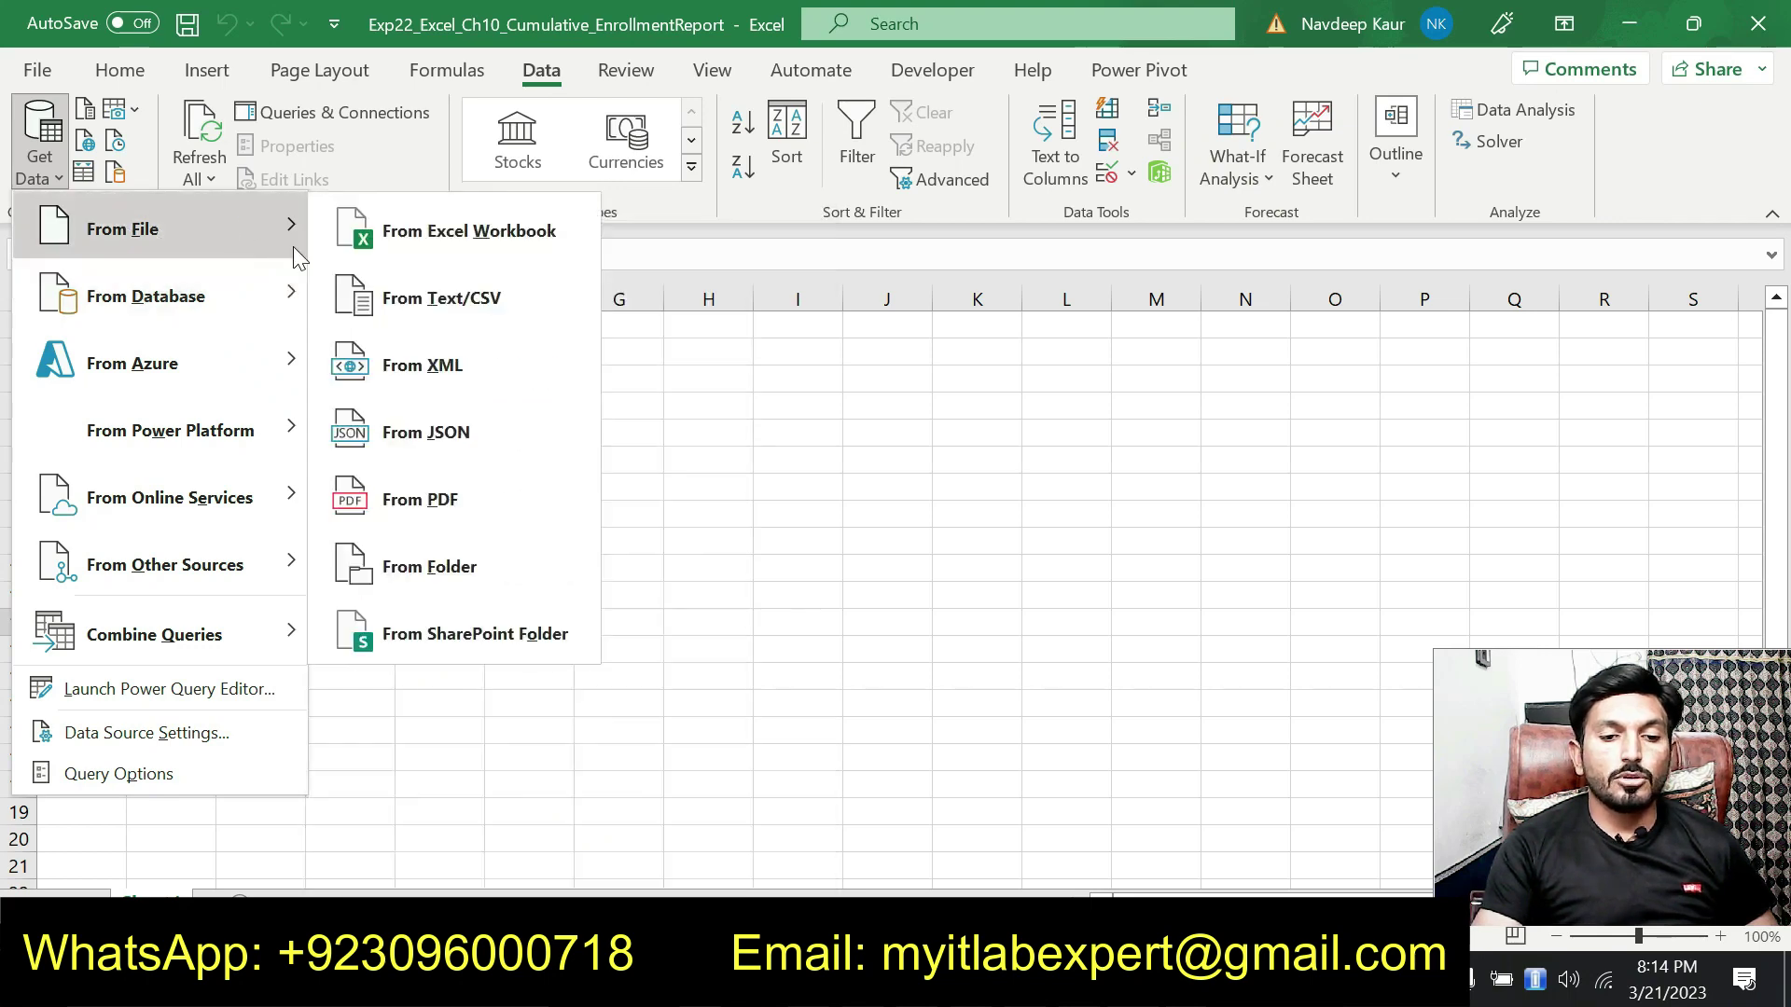
{"action": "left_click", "coordinate": [466, 305]}
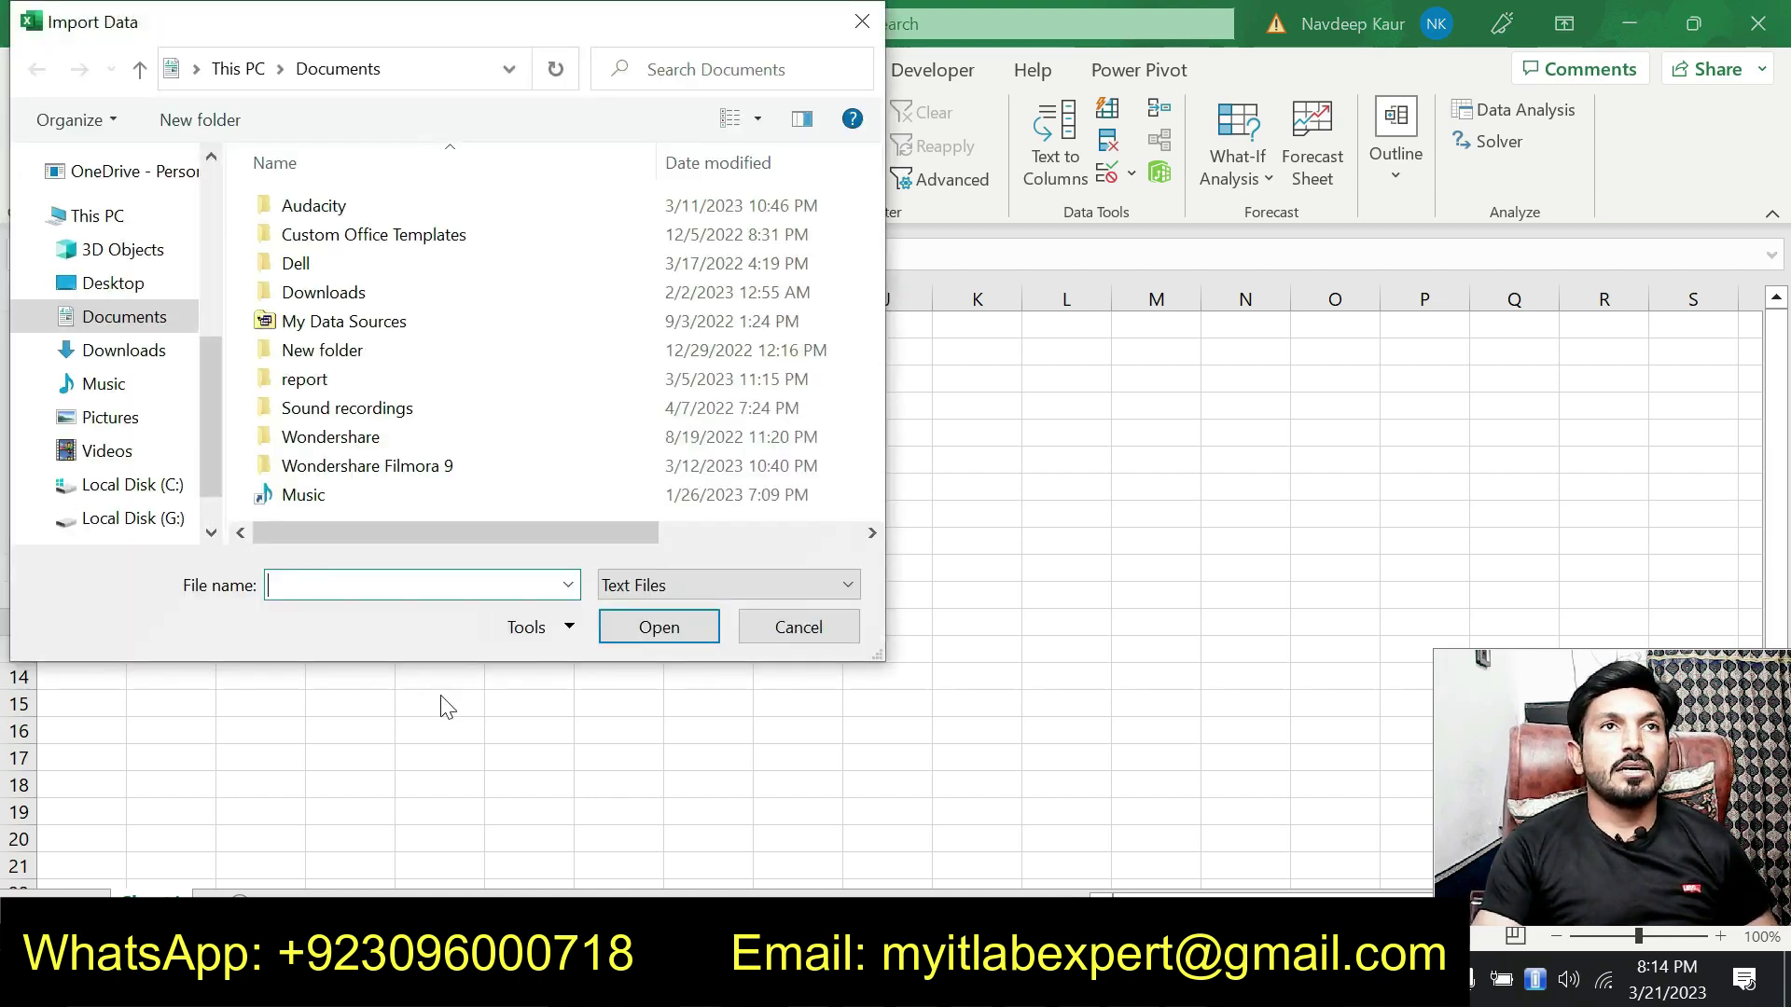
- Browse to the "chapter 10 student enrollment solved" folder inside Excel 2022 on Local Disk (G:)
{"action": "left_click", "coordinate": [168, 519]}
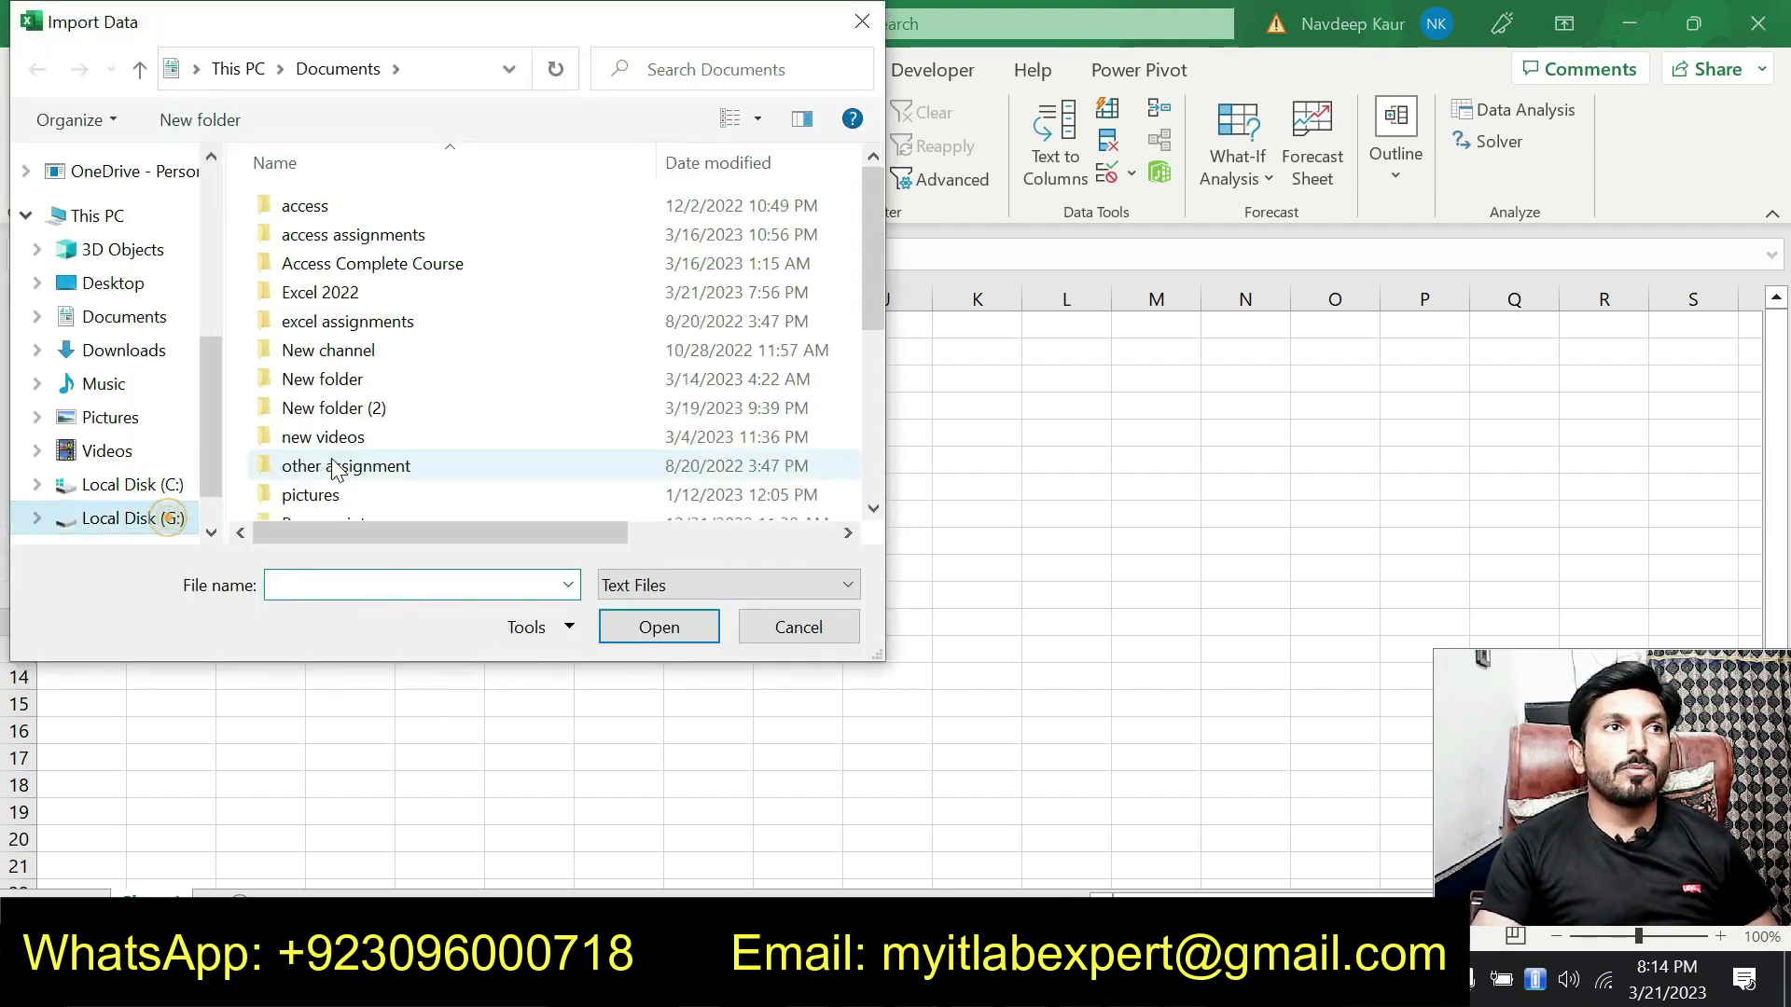
{"action": "double_click", "coordinate": [351, 289]}
{"action": "scroll", "coordinate": [478, 387], "scroll_direction": "down", "scroll_amount": 2}
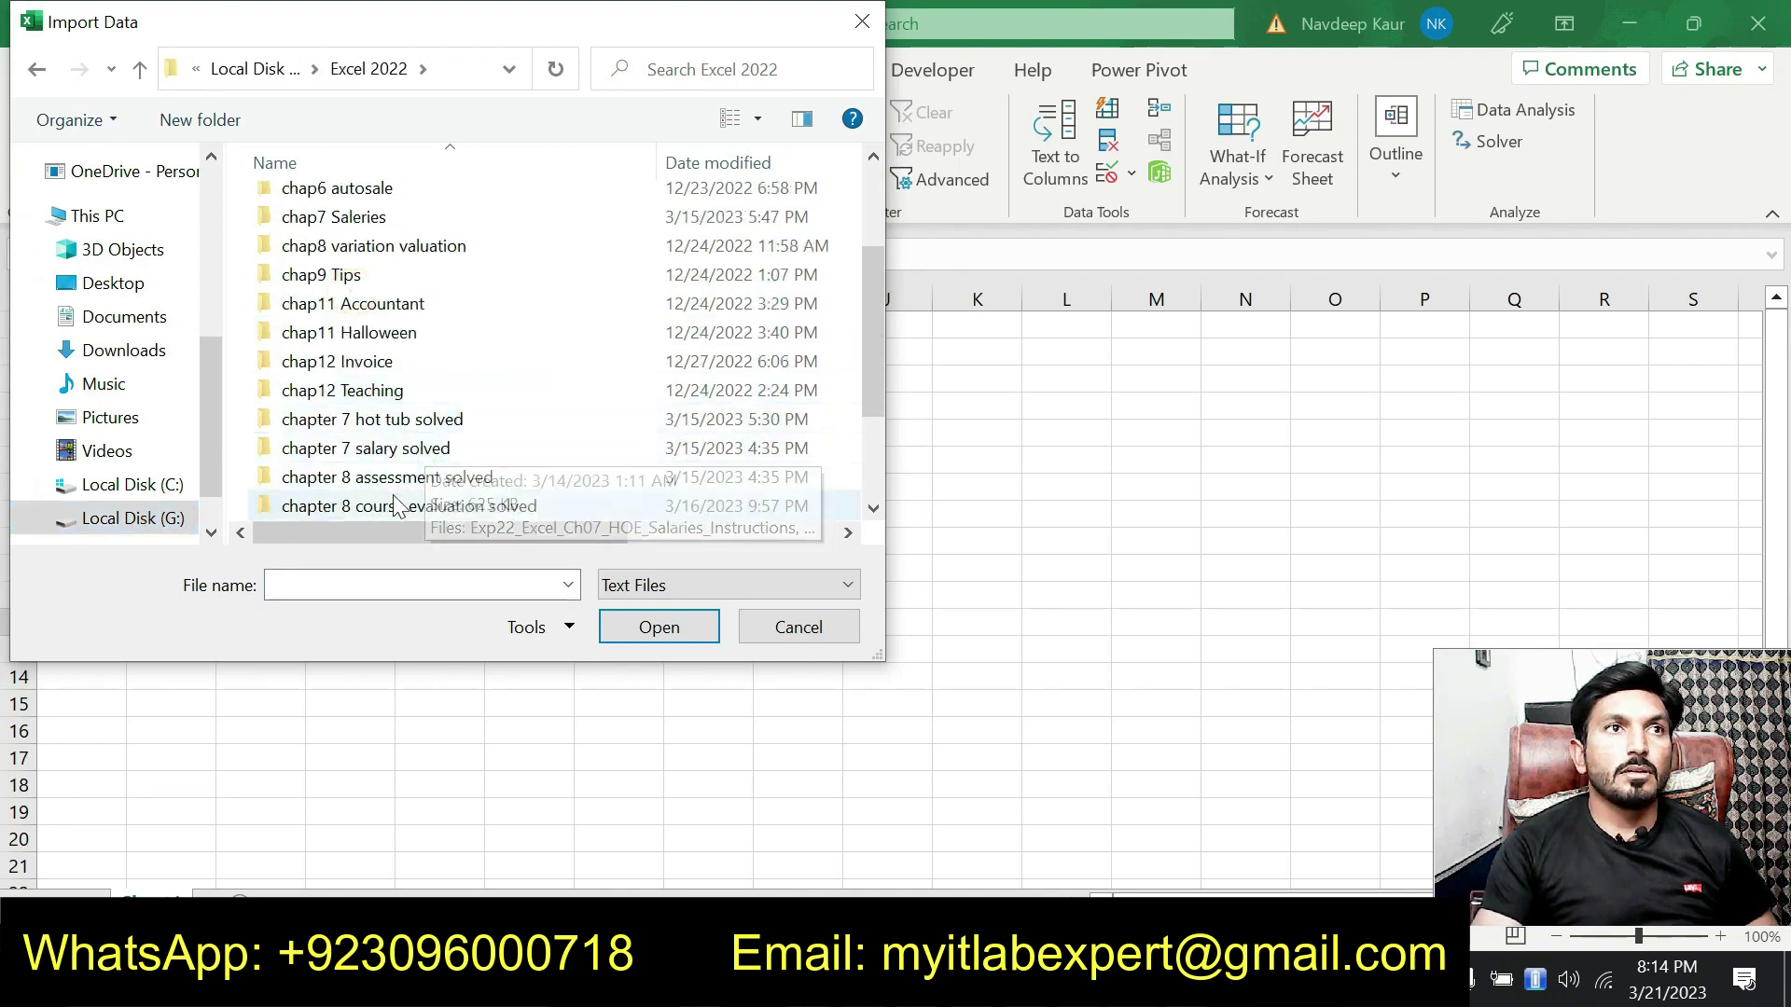
{"action": "scroll", "coordinate": [403, 499], "scroll_direction": "down", "scroll_amount": 2}
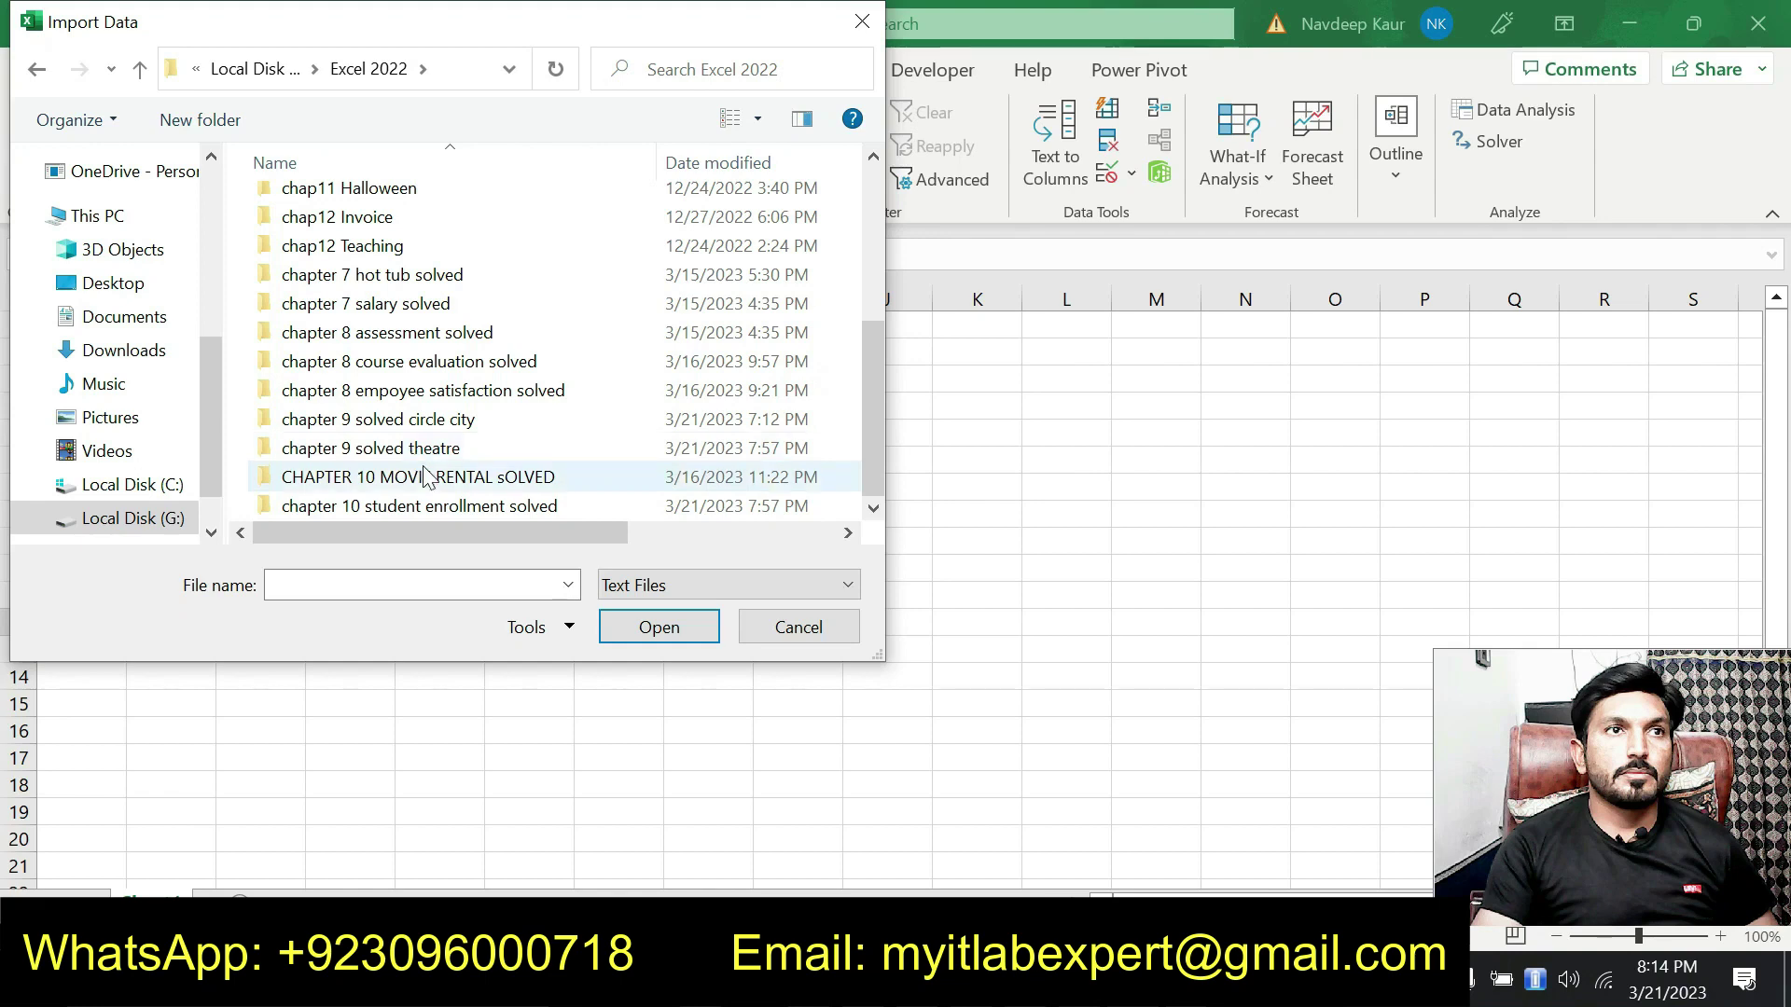
{"action": "double_click", "coordinate": [378, 504]}
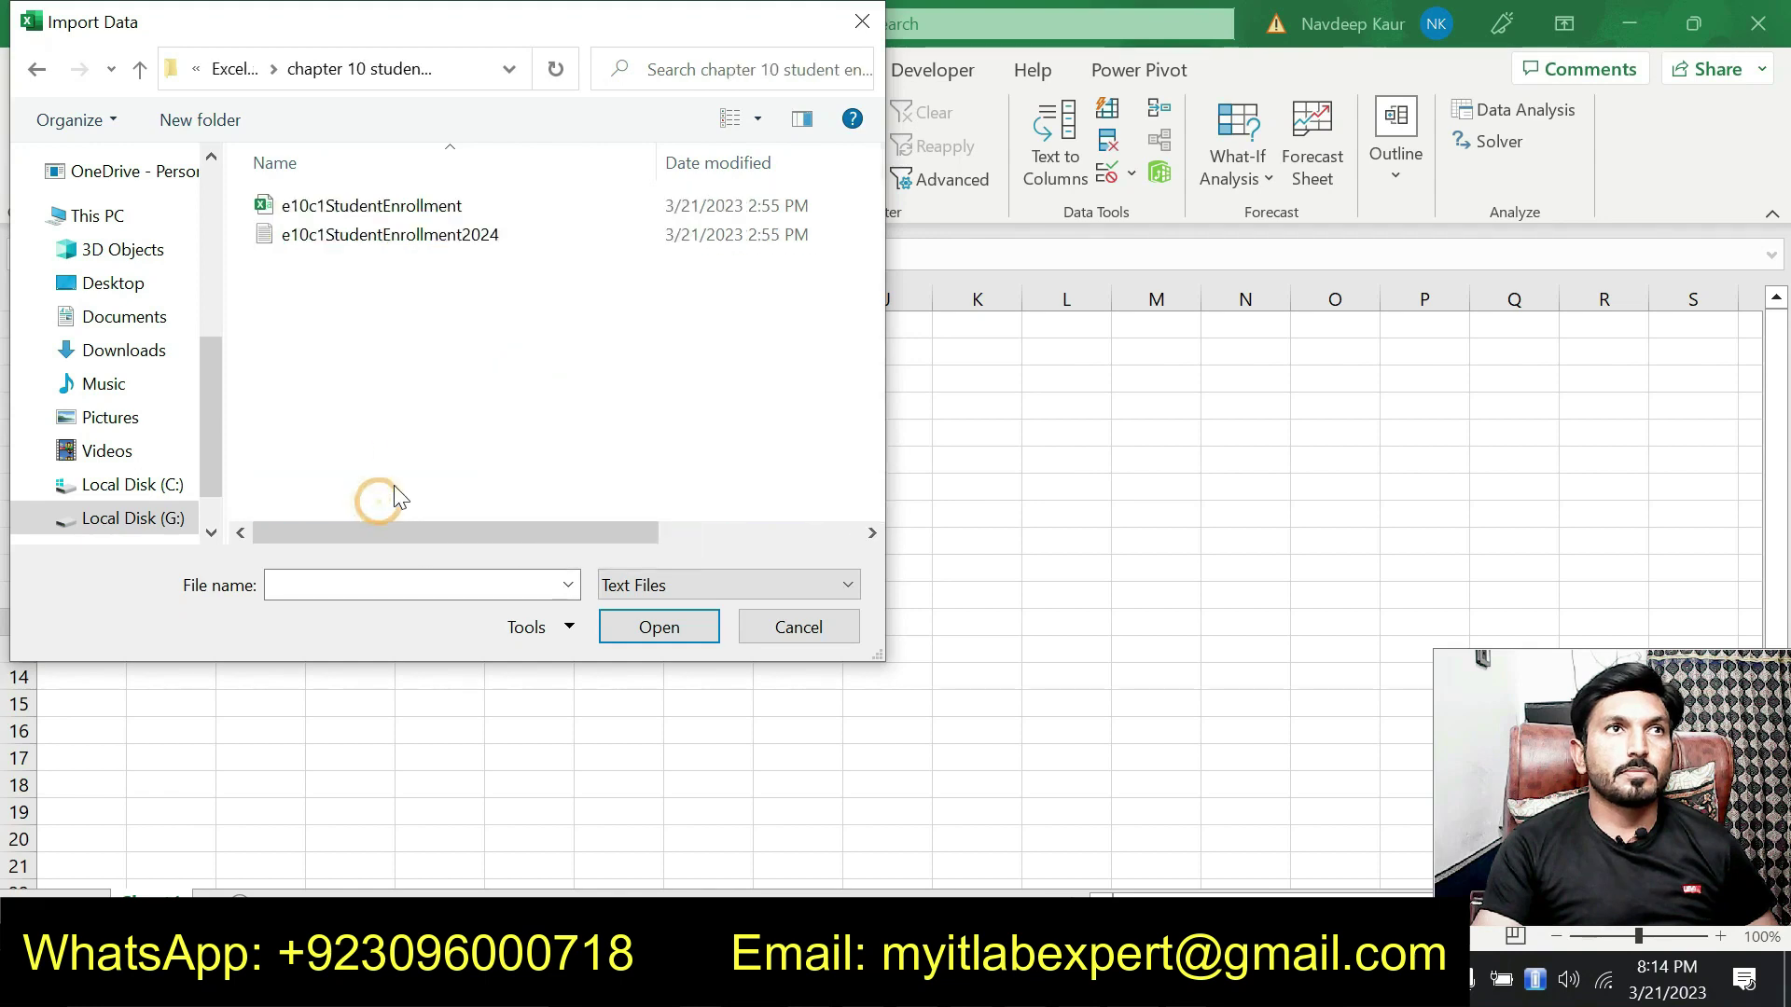
- Import the e10c1StudentEnrollment CSV file and load its data into a new worksheet
{"action": "left_click", "coordinate": [403, 245]}
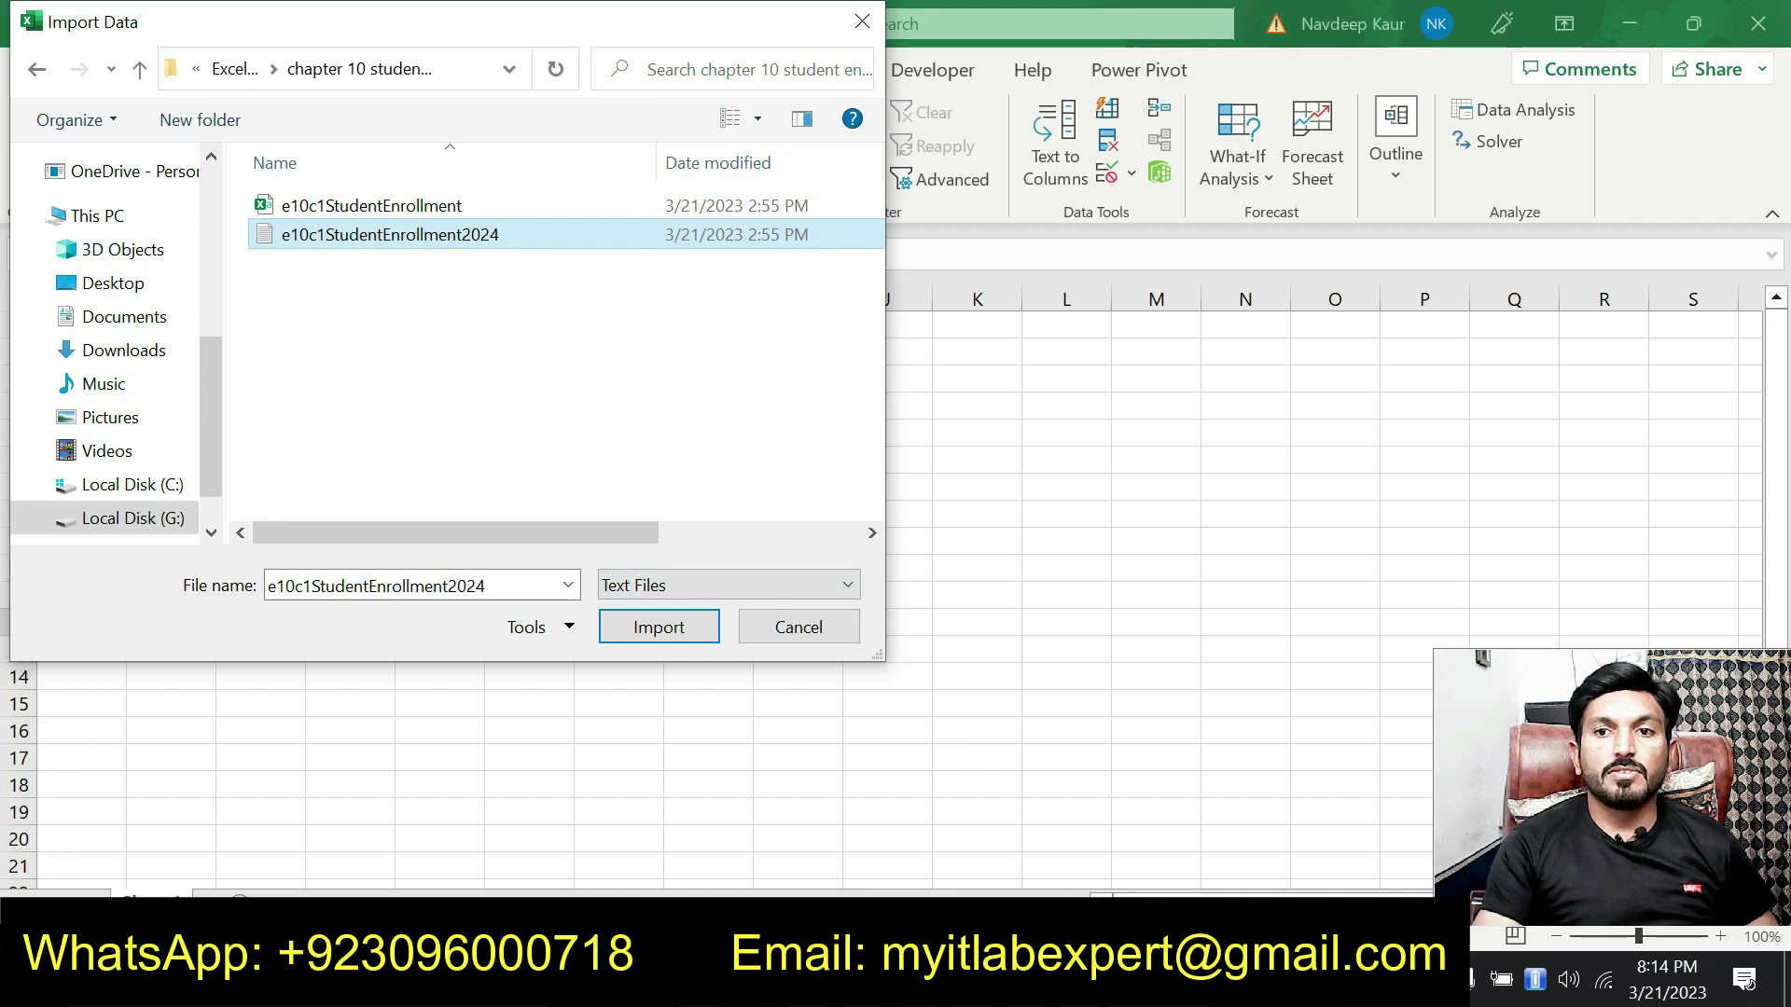
{"action": "key", "text": "alt+Tab"}
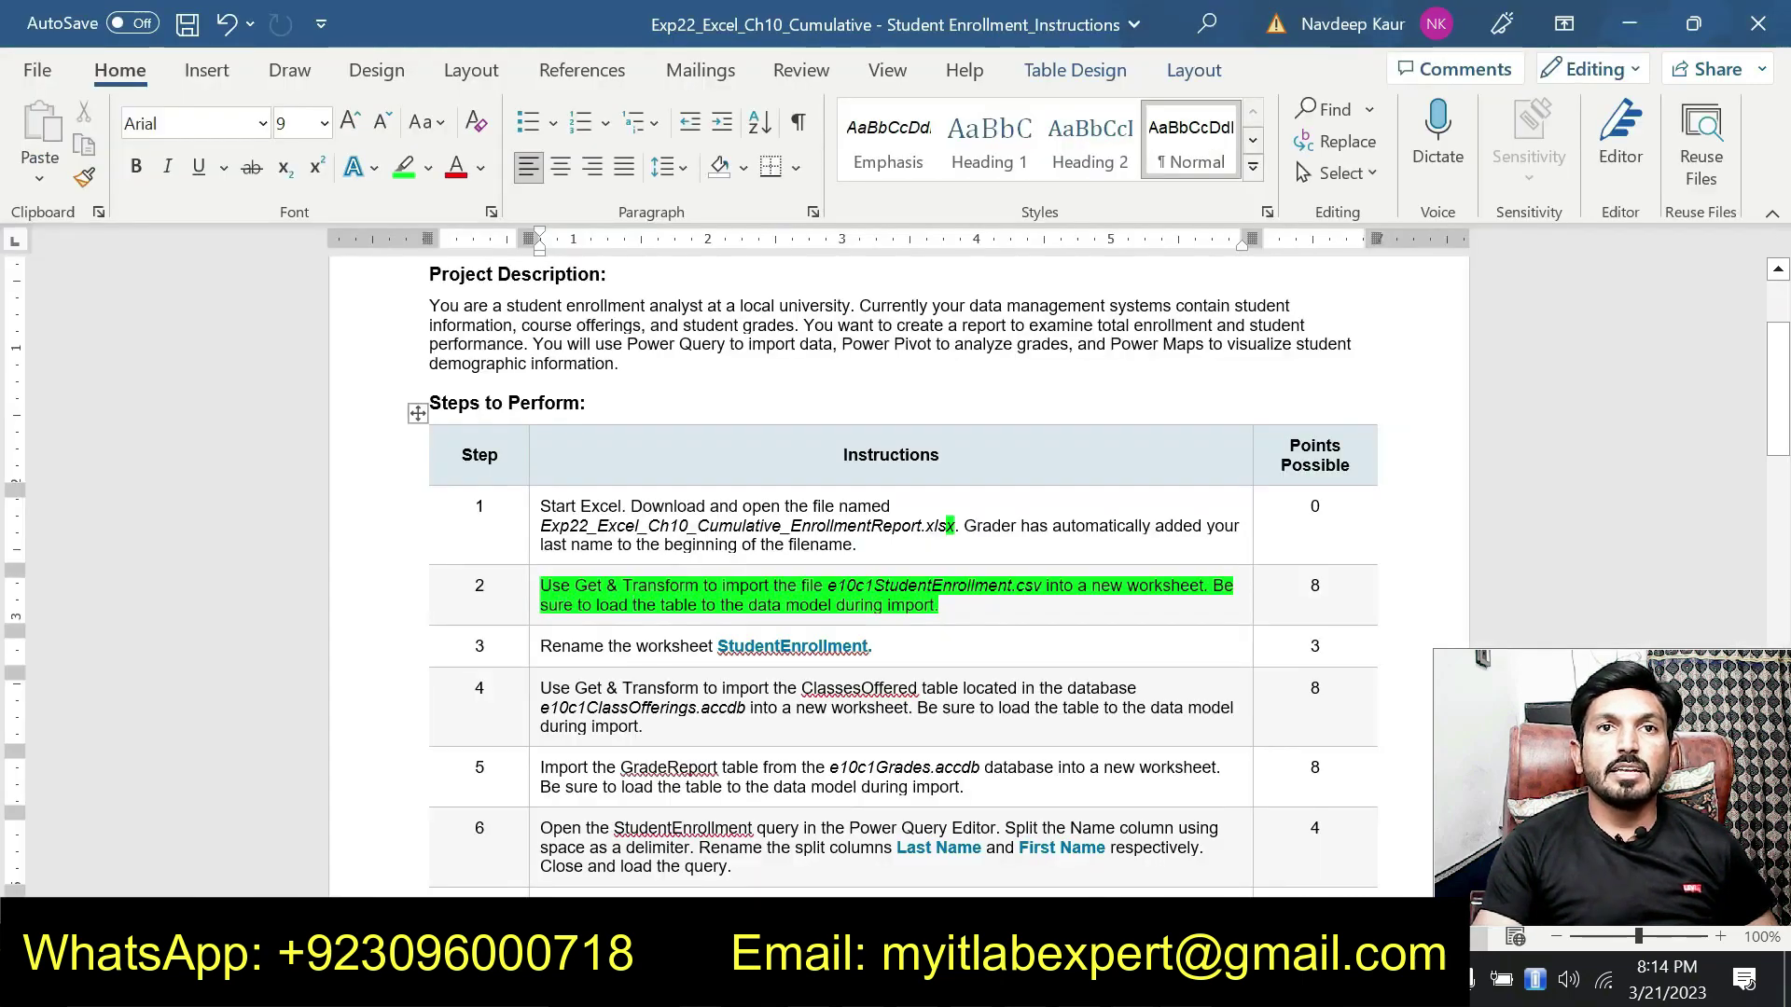
{"action": "key", "text": "alt+Tab"}
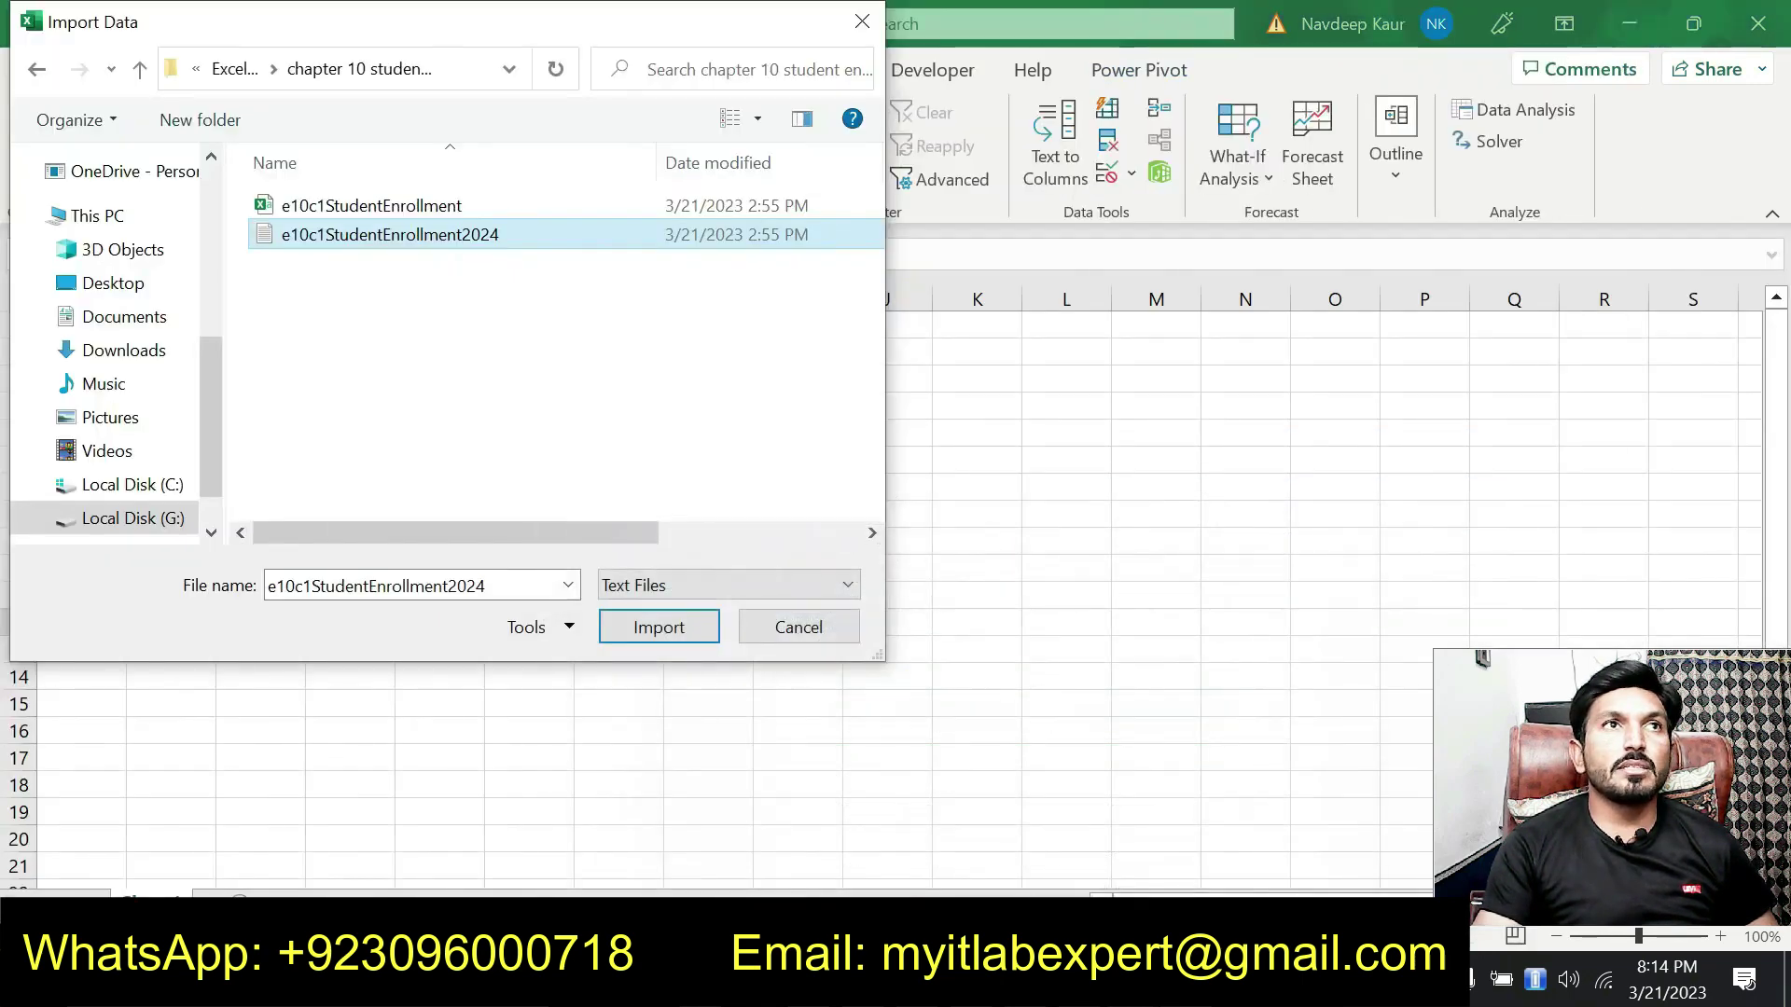
{"action": "left_click", "coordinate": [381, 210]}
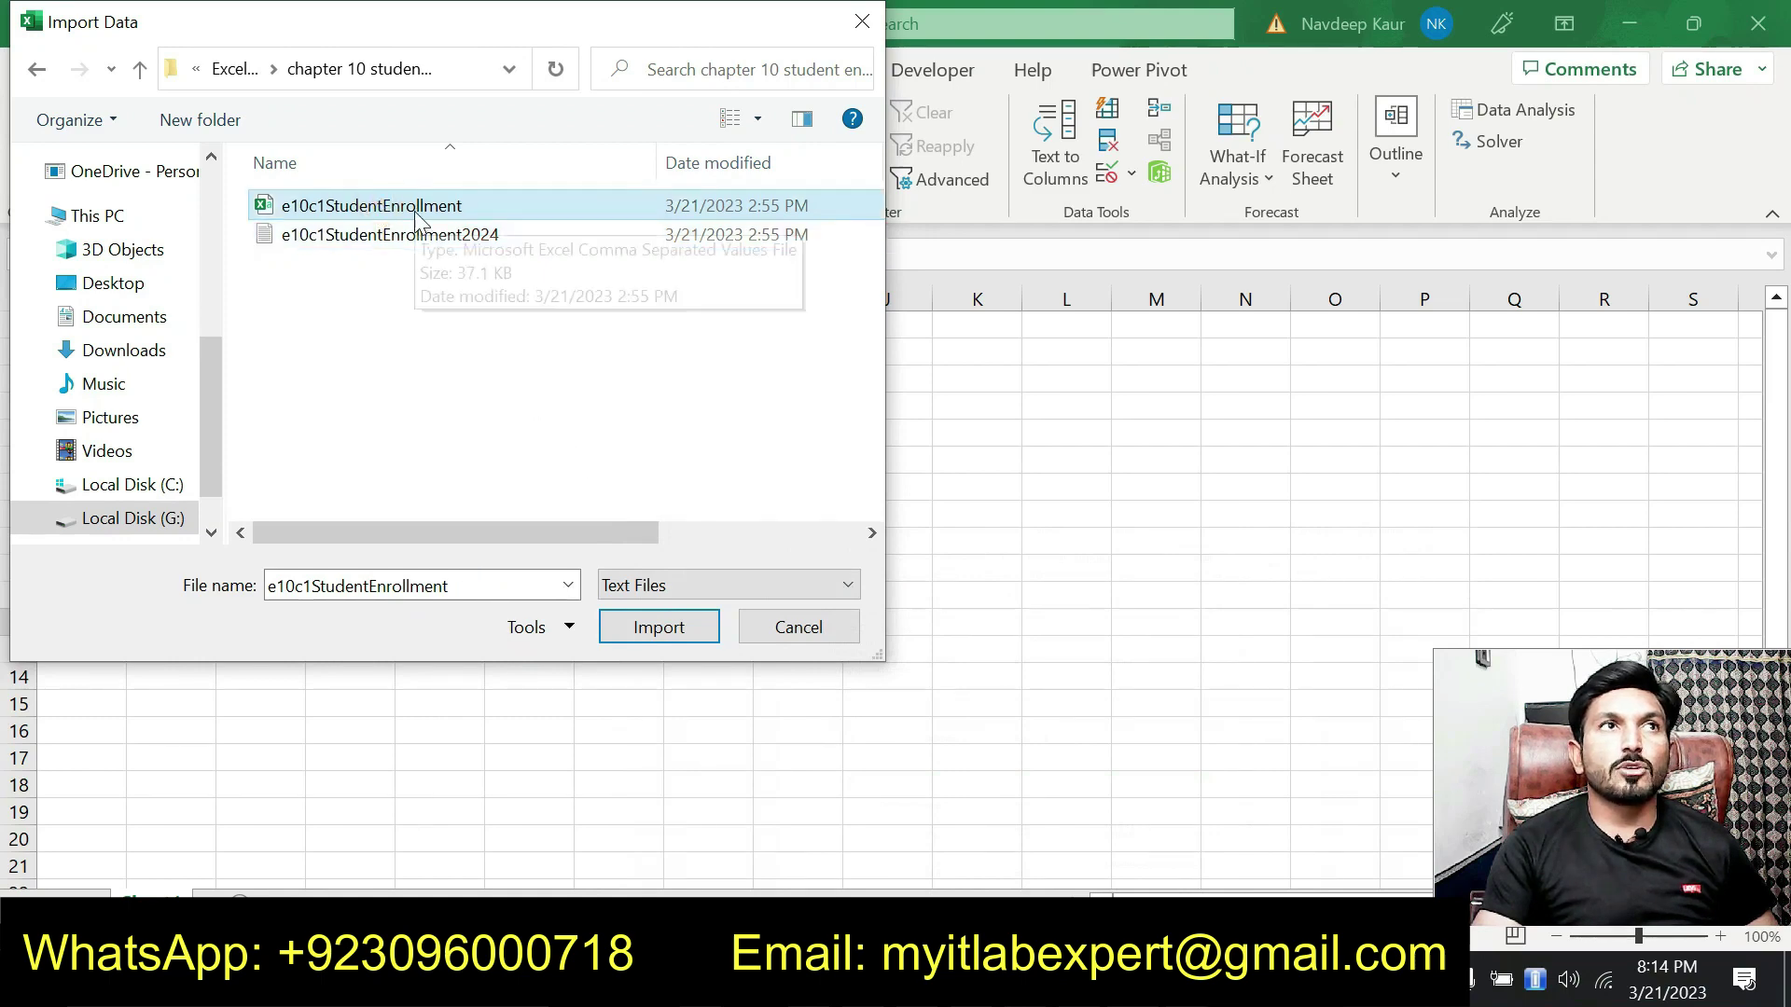
{"action": "left_click", "coordinate": [654, 624]}
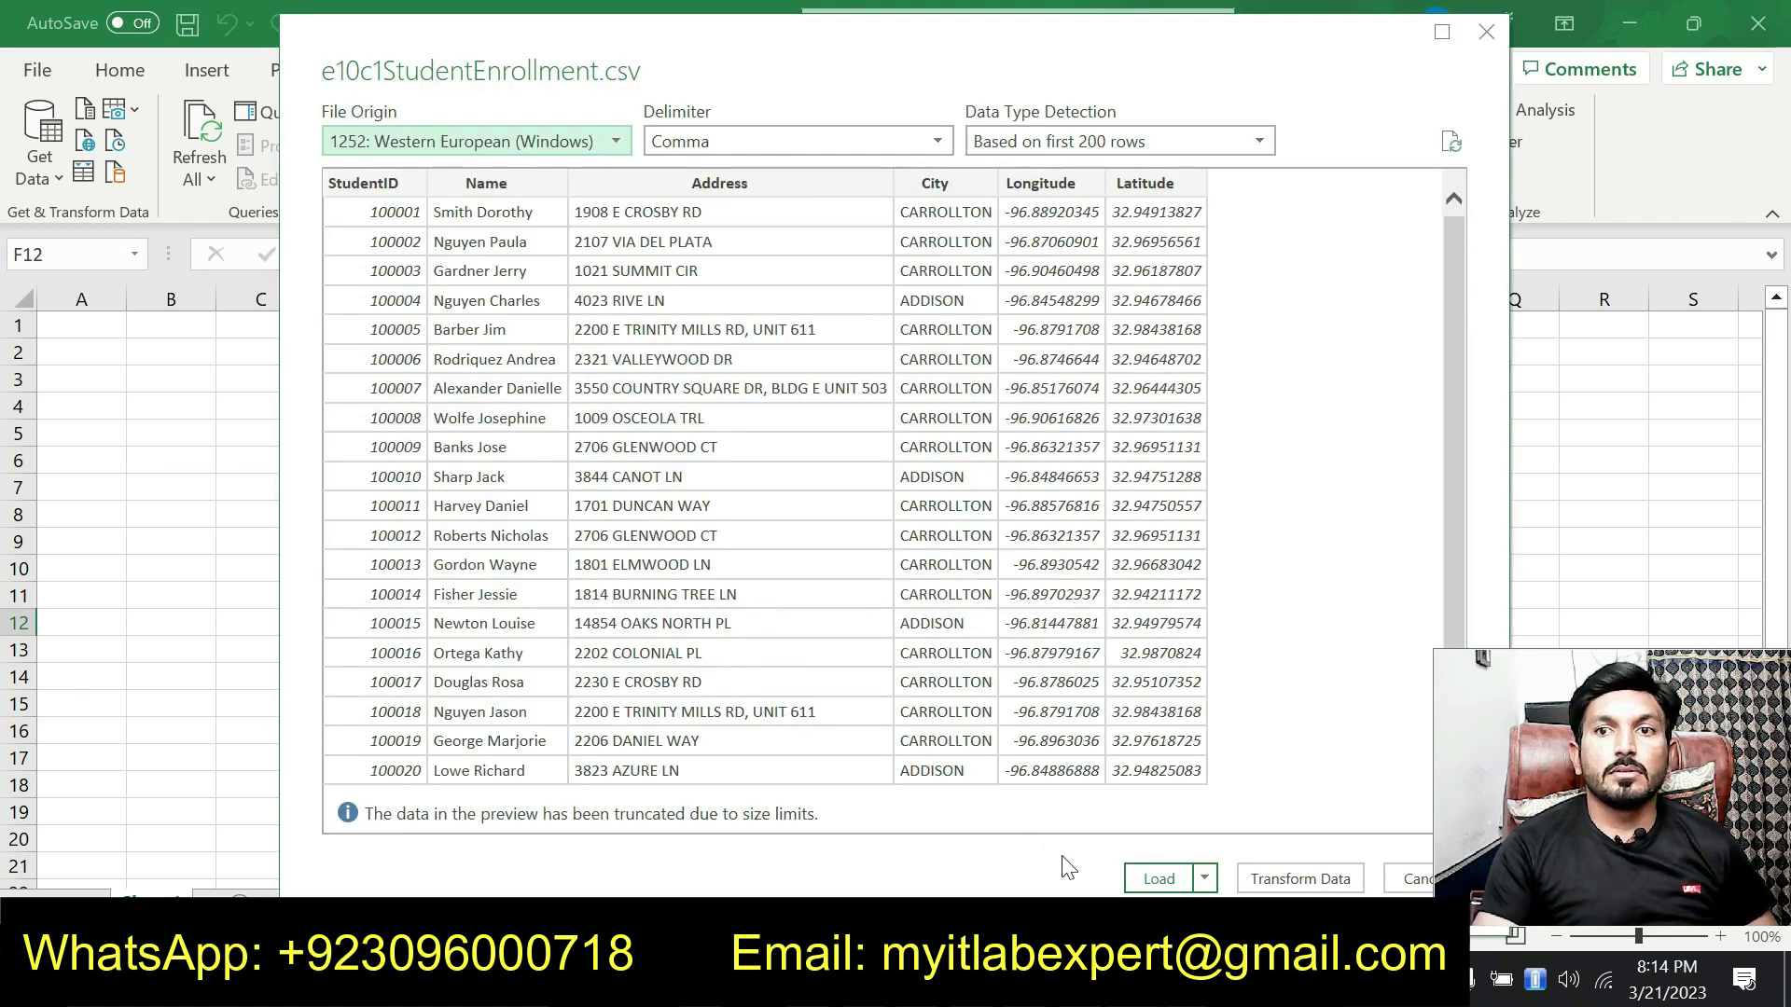
{"action": "left_click", "coordinate": [1153, 879]}
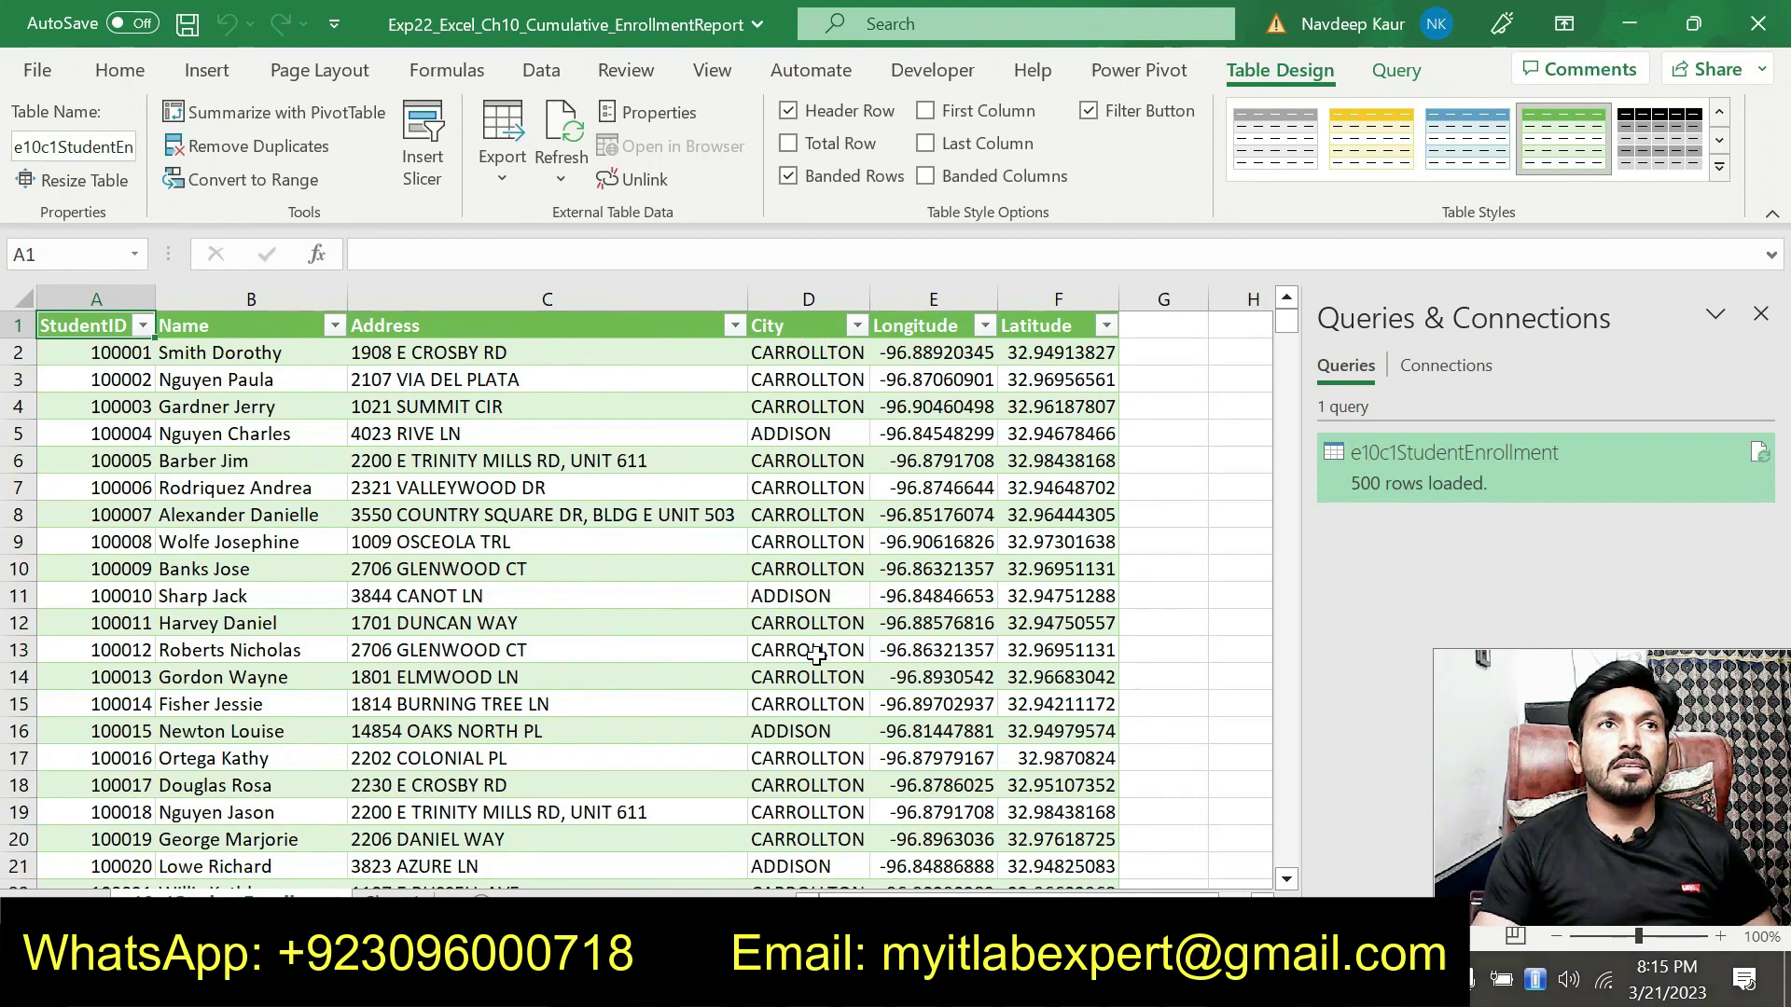
- Add the imported student enrollment table to the data model with Power Pivot
{"action": "left_click", "coordinate": [1155, 83]}
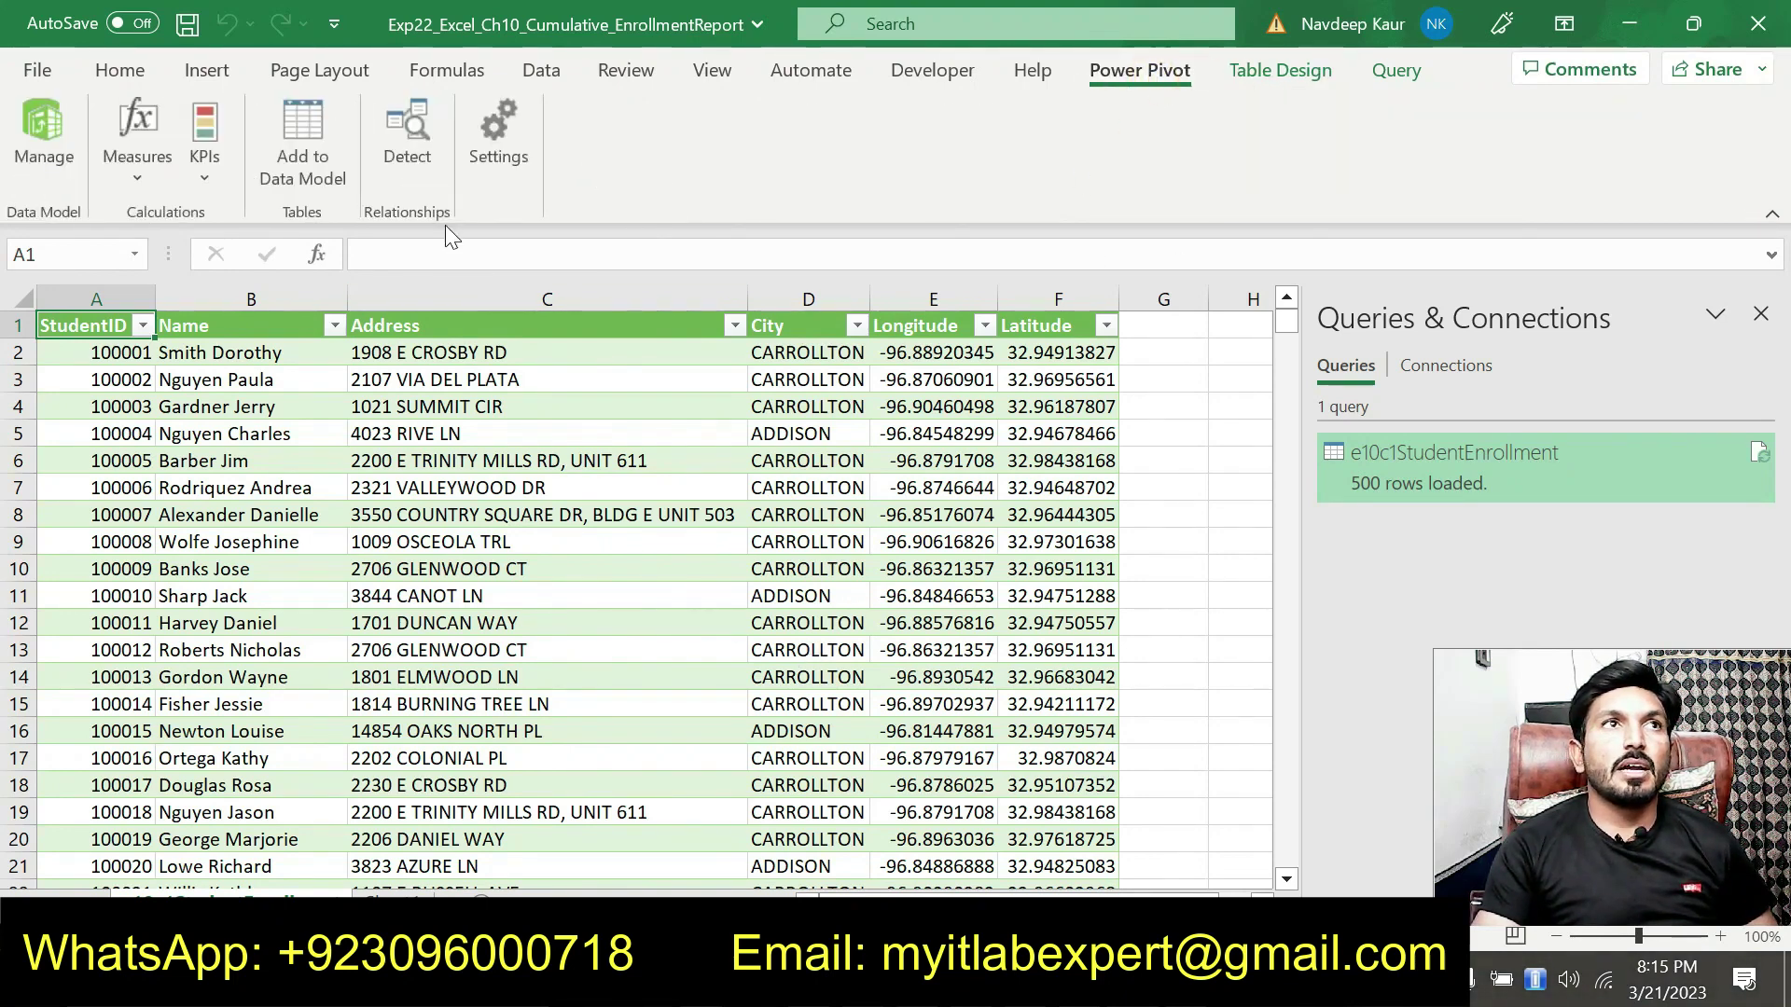
{"action": "left_click", "coordinate": [323, 176]}
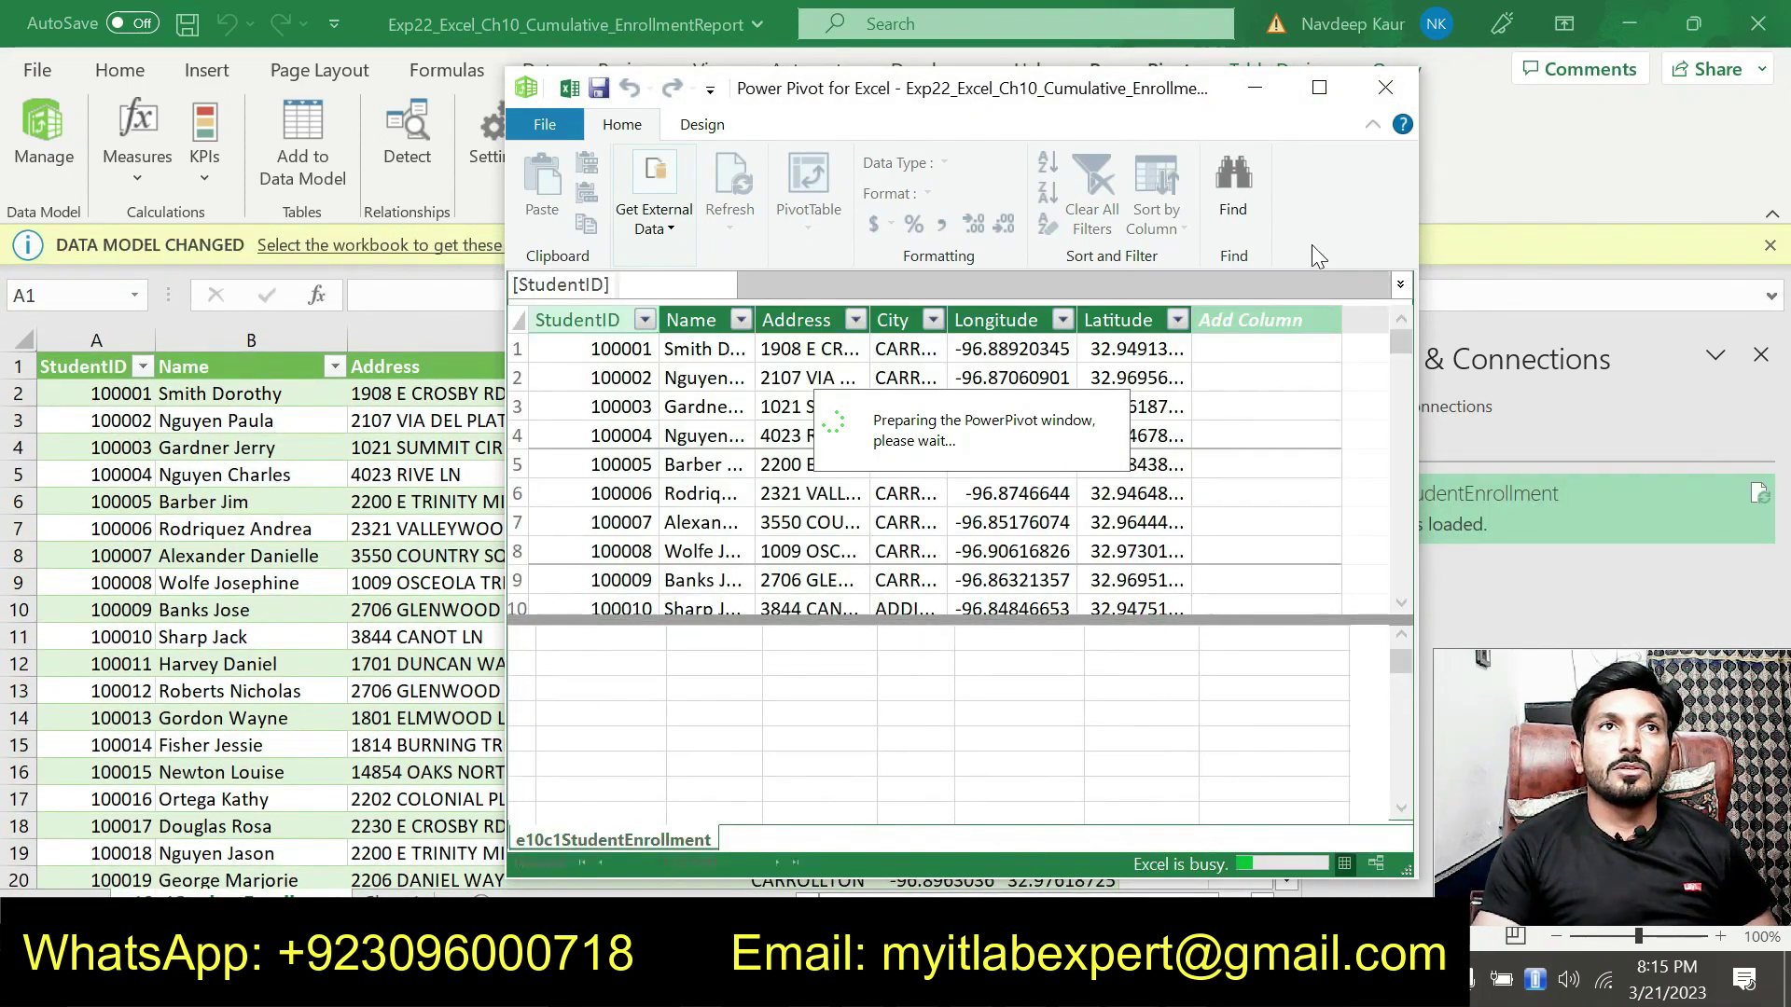
- Close the Power Pivot window, switch to the Word instructions and clear the green highlight from step 2
{"action": "left_click", "coordinate": [1386, 90]}
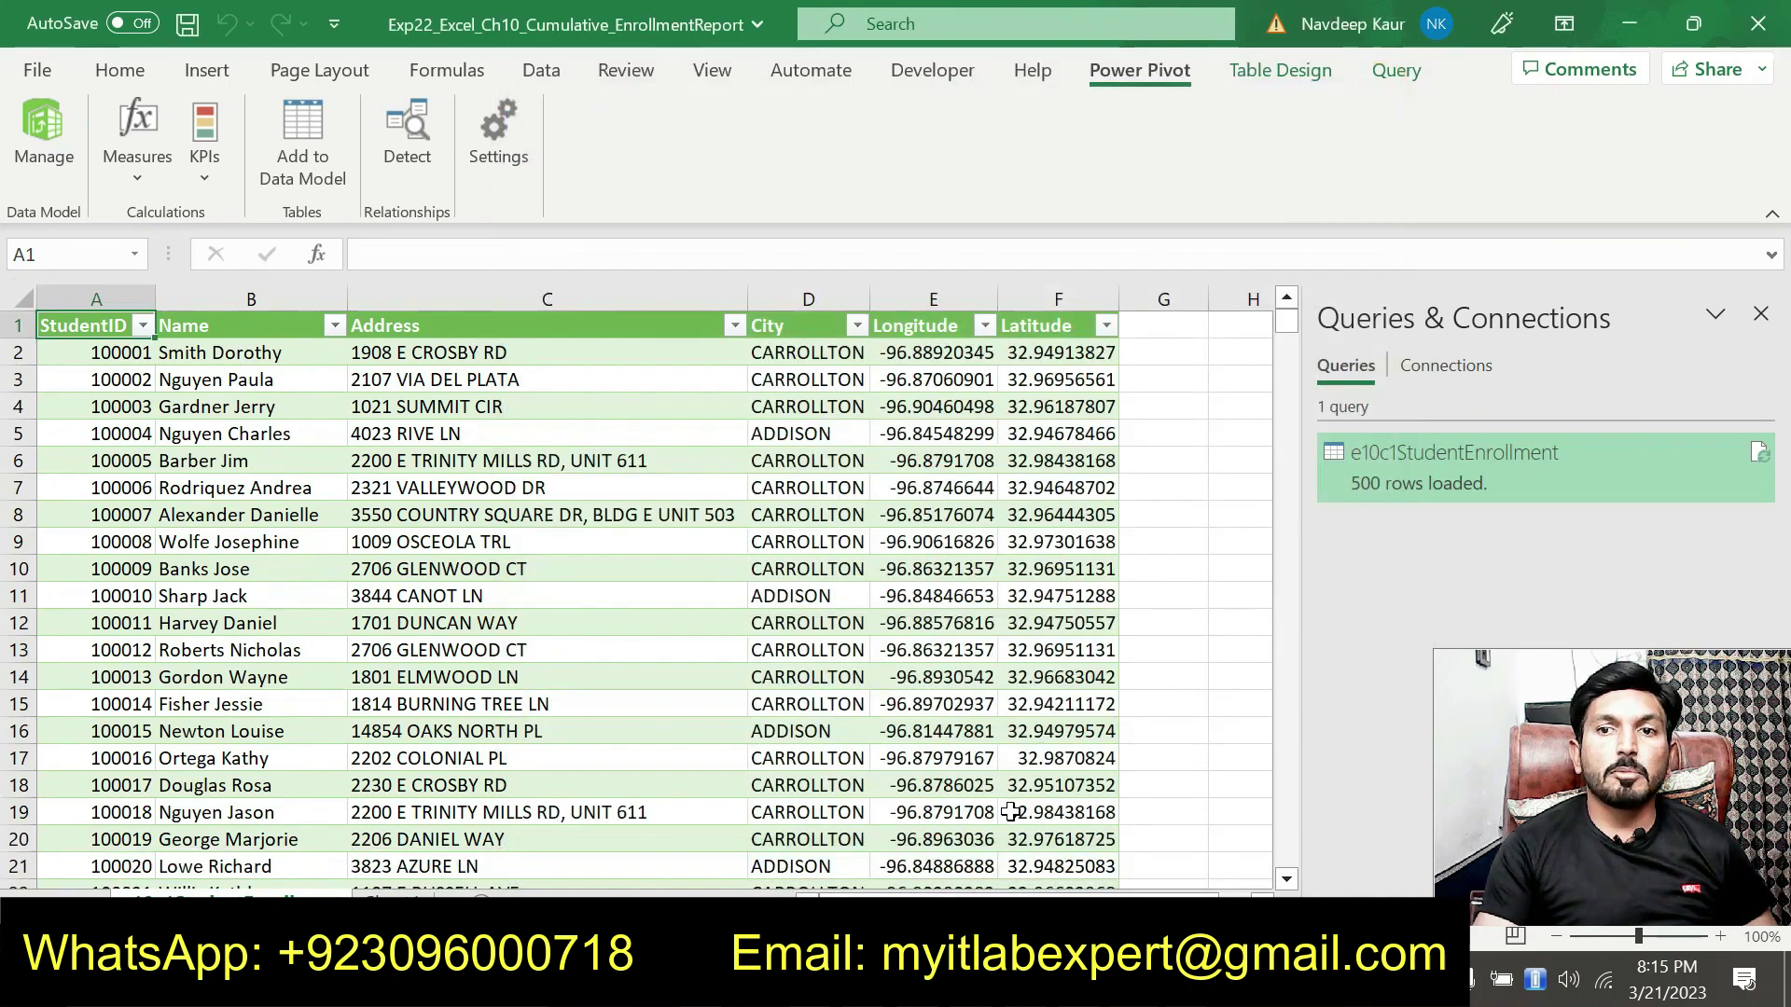
{"action": "key", "text": "alt+Tab"}
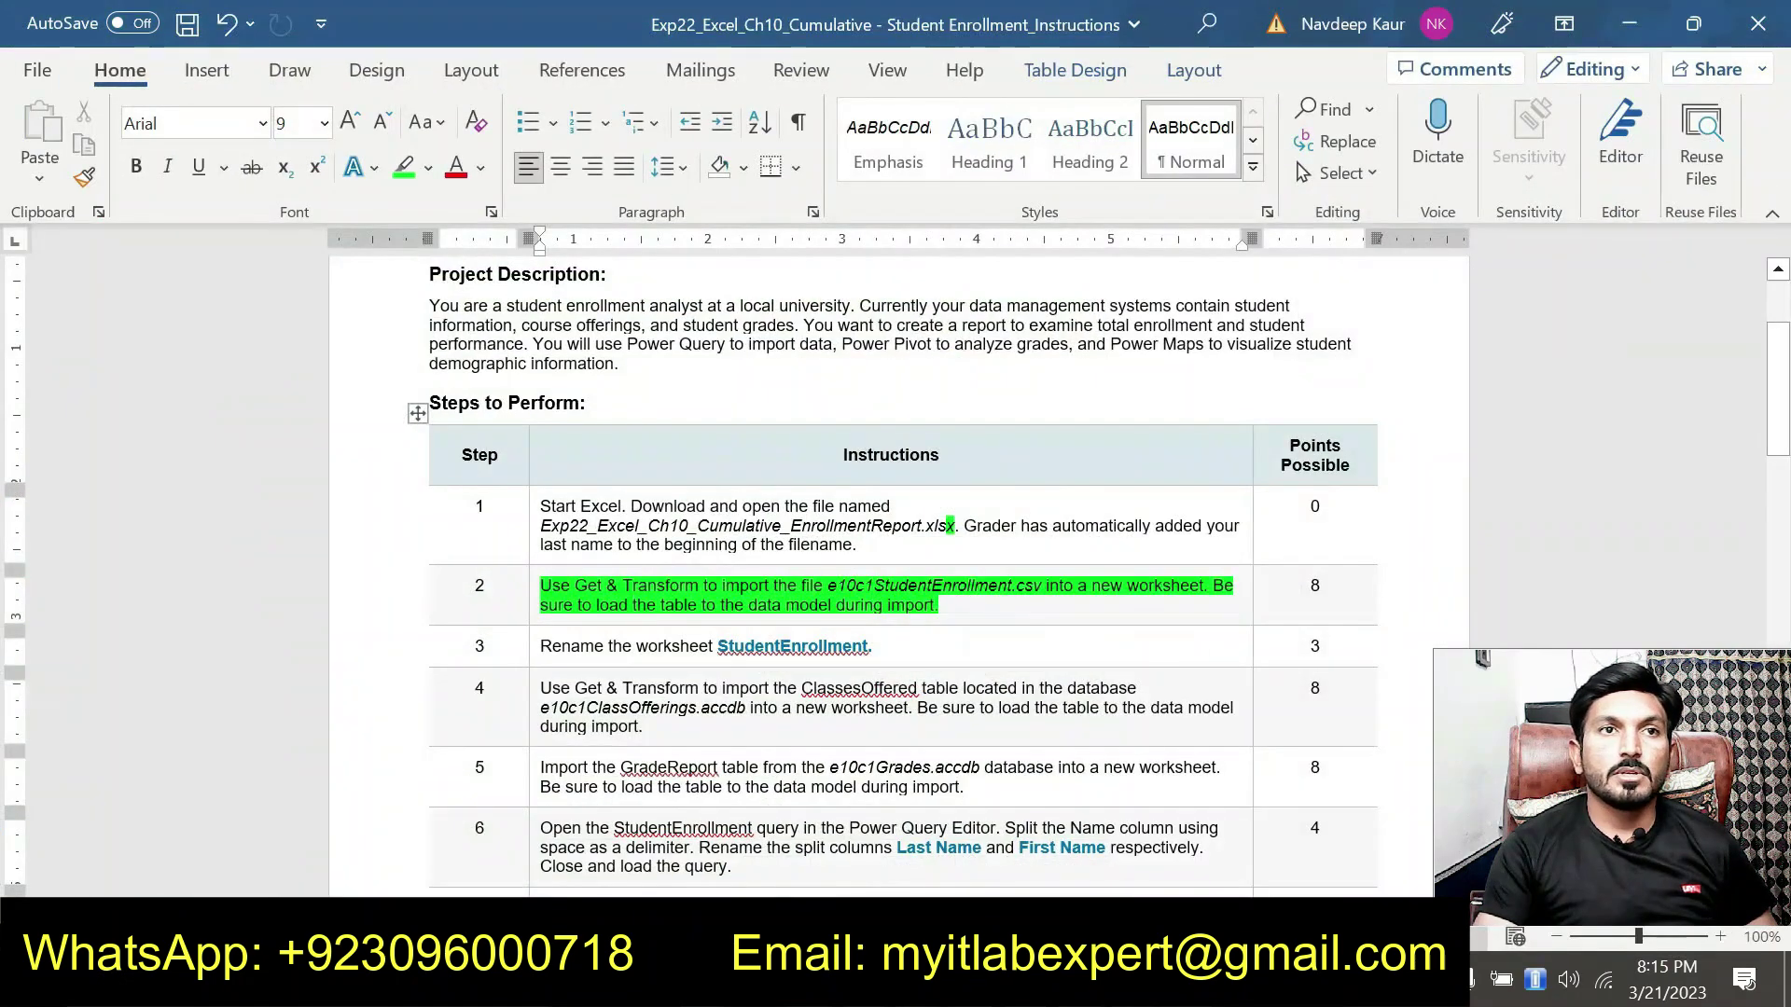
{"action": "left_click_drag", "start_coordinate": [952, 607], "coordinate": [539, 587]}
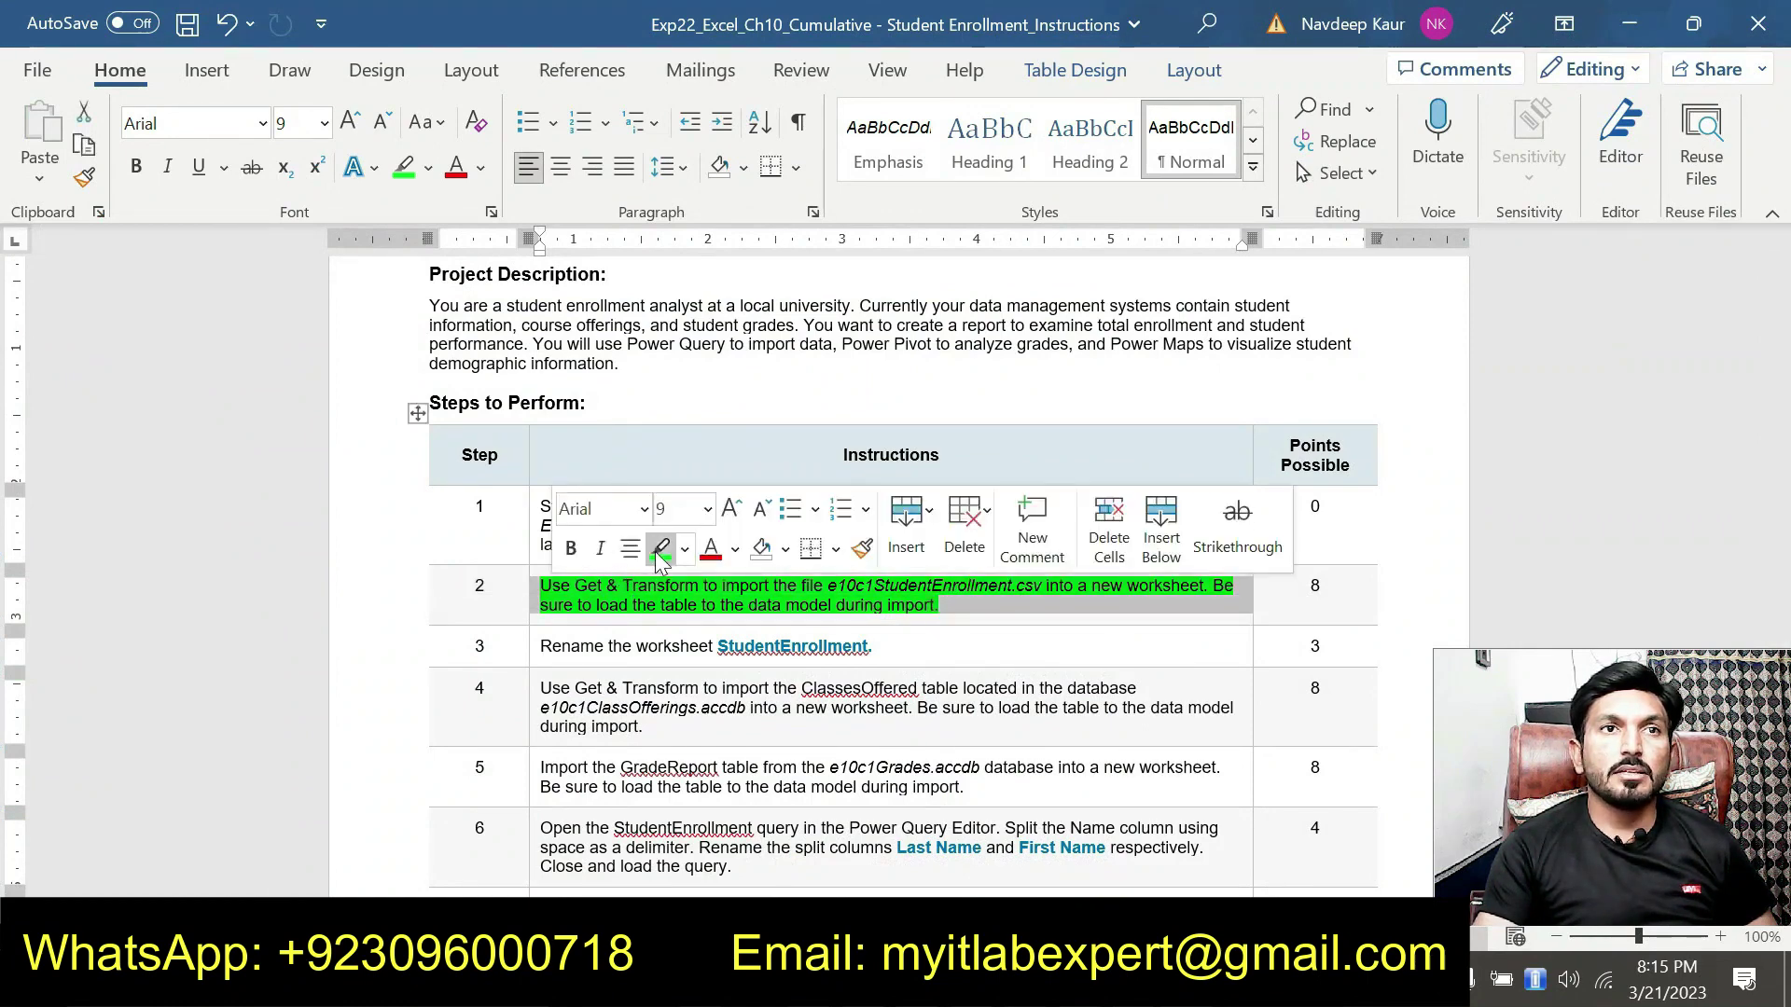
{"action": "left_click", "coordinate": [660, 550]}
- Rename the imported worksheet StudentEnrollment, taking the name from step 3 of the Word instructions
{"action": "left_click_drag", "start_coordinate": [868, 646], "coordinate": [718, 646]}
{"action": "left_click_drag", "start_coordinate": [869, 646], "coordinate": [721, 646]}
{"action": "double_click", "coordinate": [721, 646]}
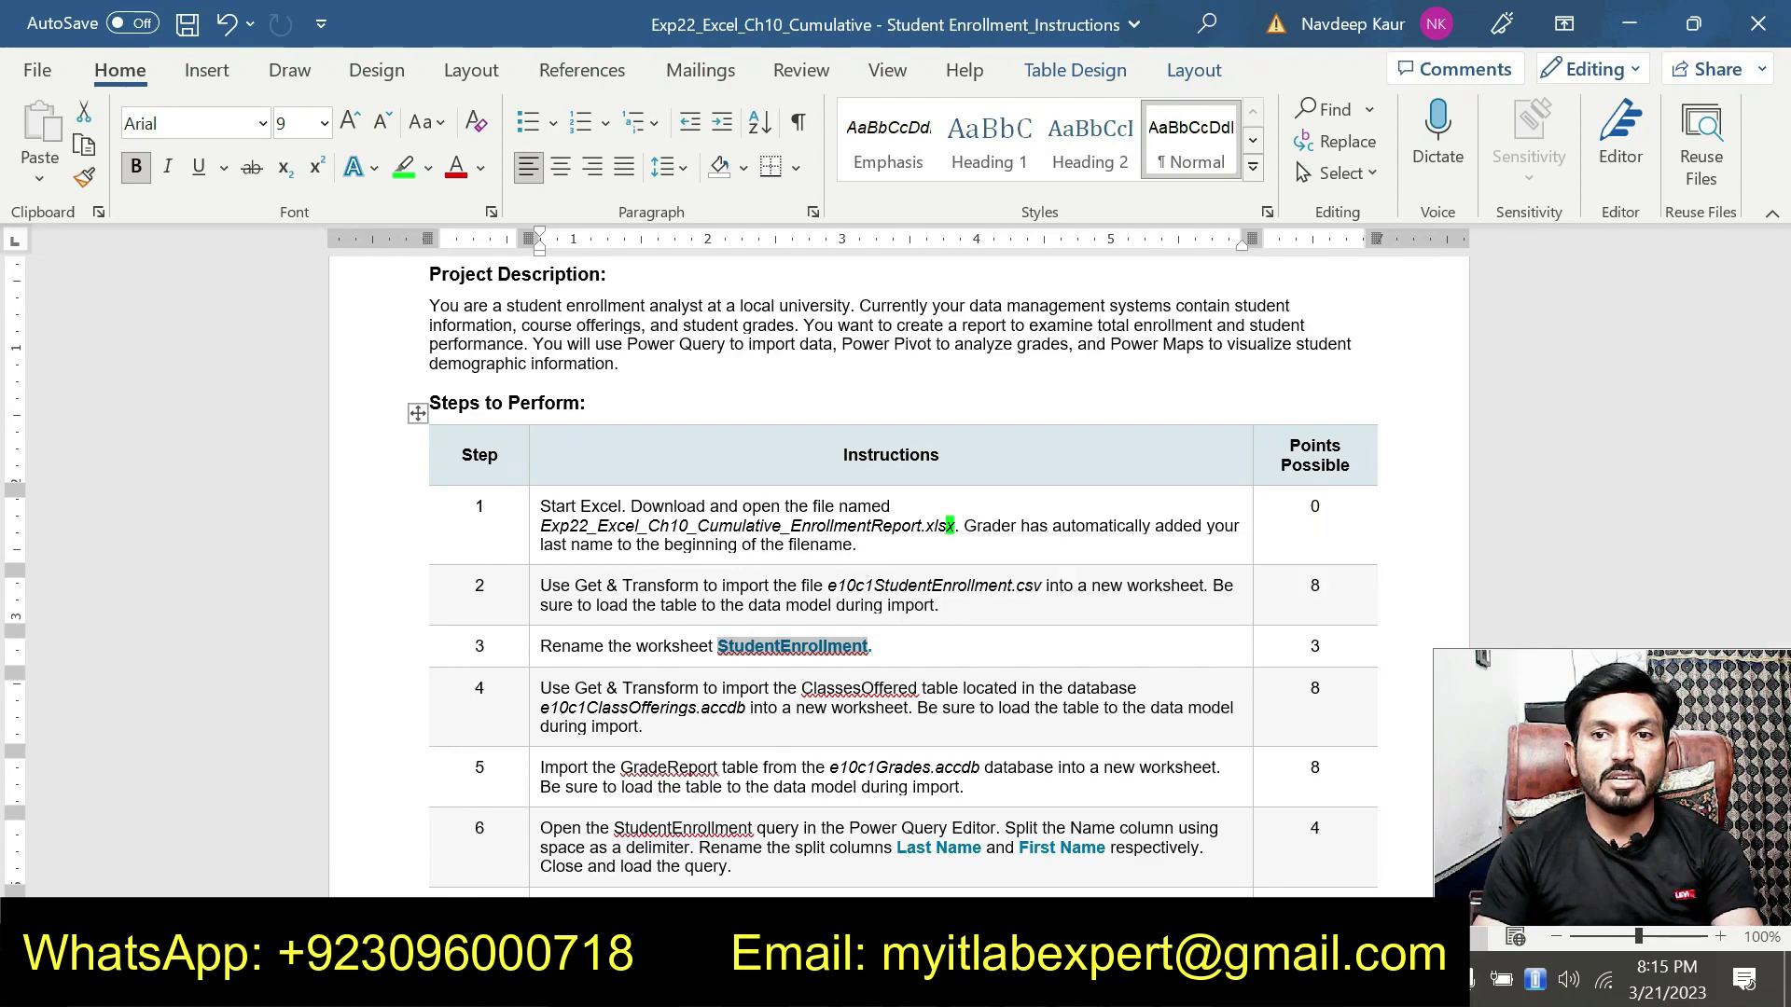
{"action": "left_click", "coordinate": [1134, 981]}
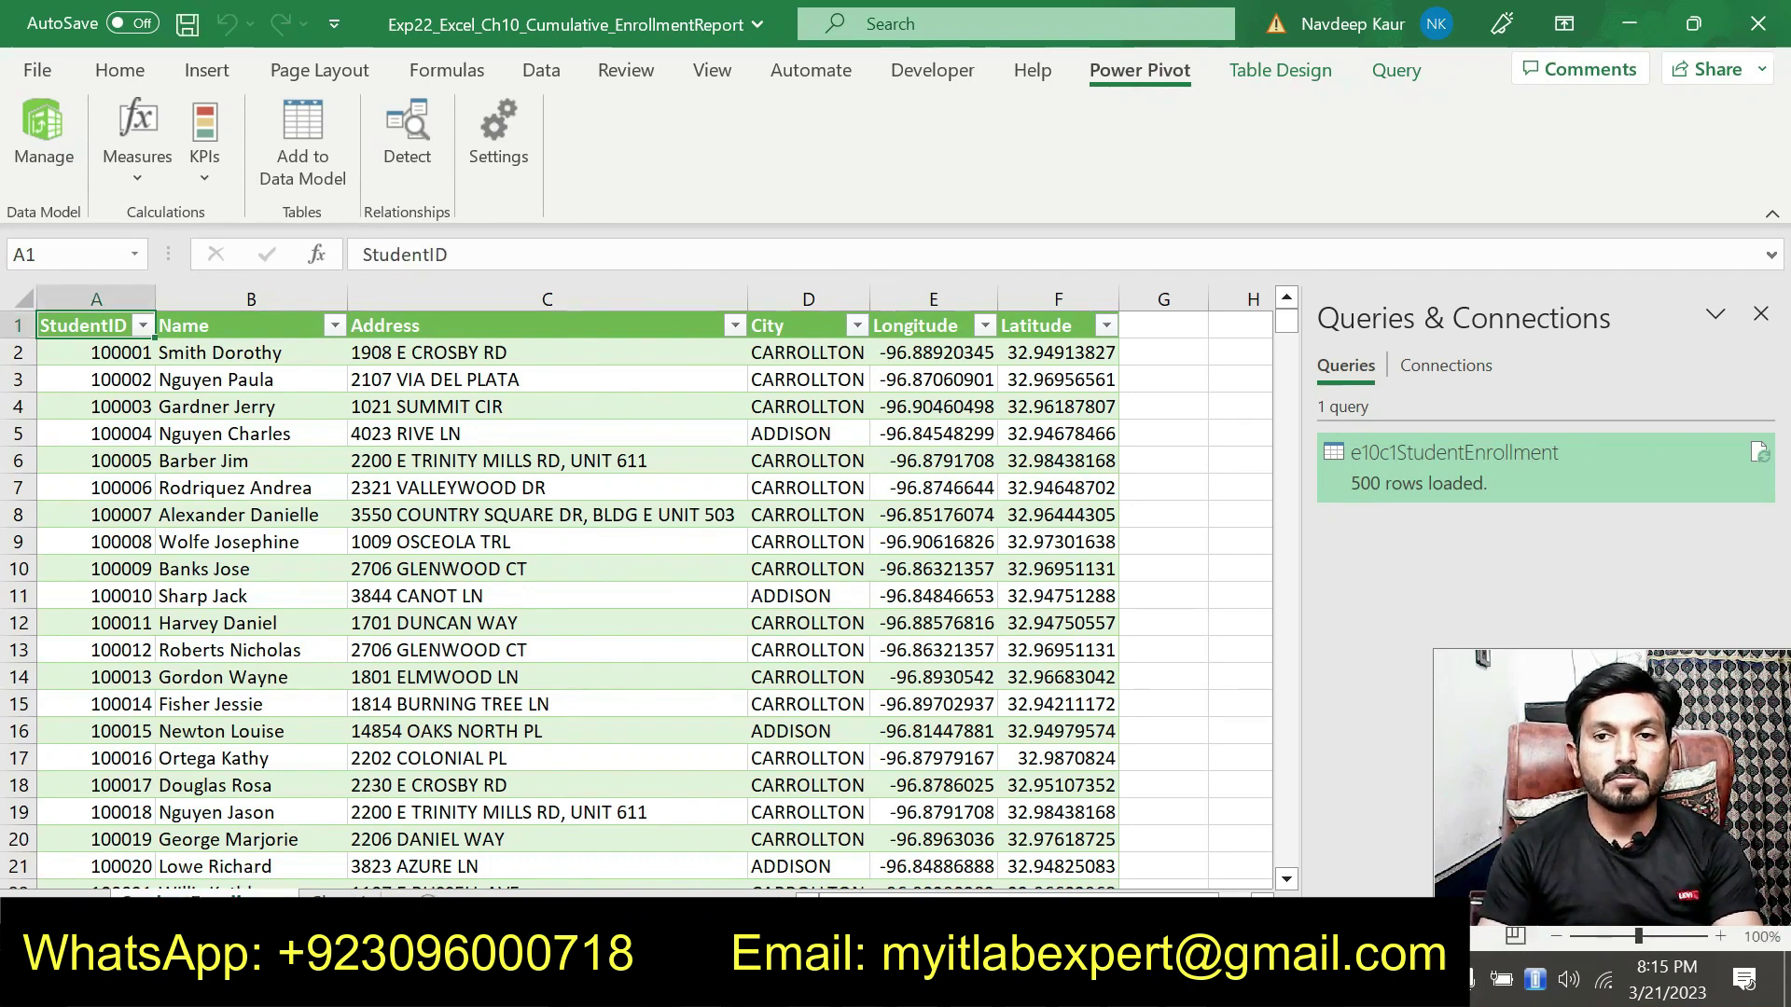
- Switch to the Word instructions and highlight the step 4 text about importing the ClassesOffered table in green
{"action": "key", "text": "alt+Tab"}
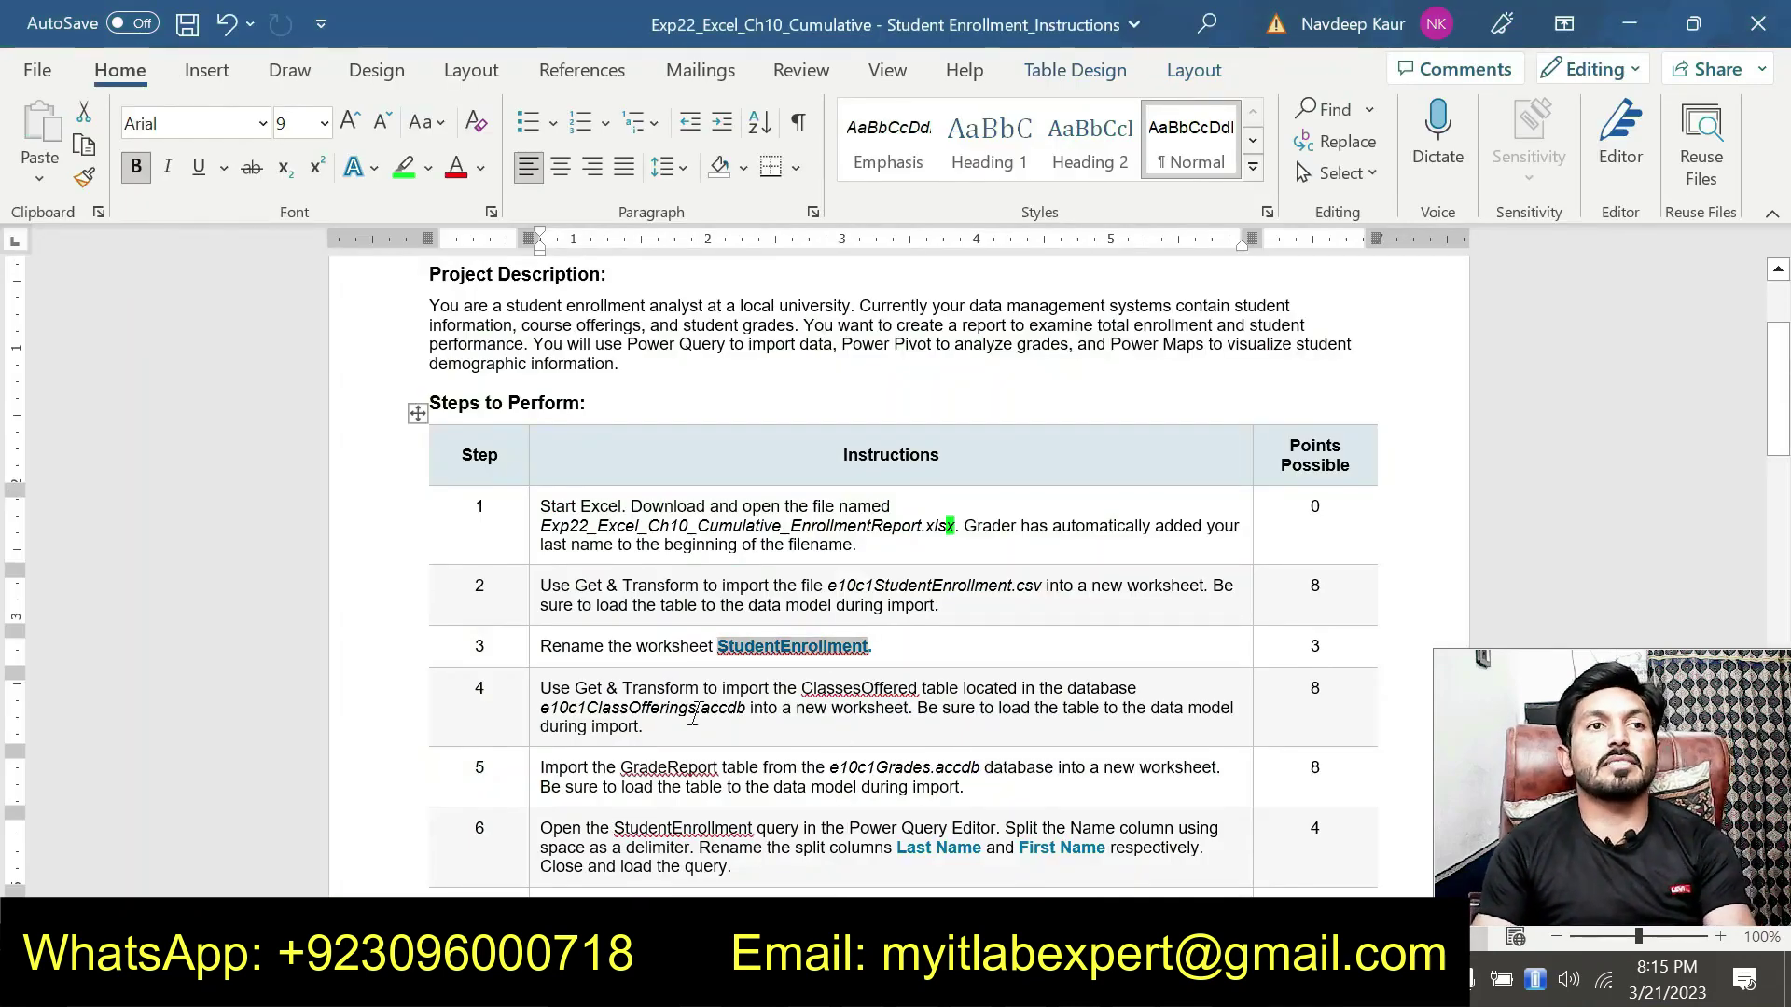
{"action": "left_click_drag", "start_coordinate": [637, 727], "coordinate": [541, 691]}
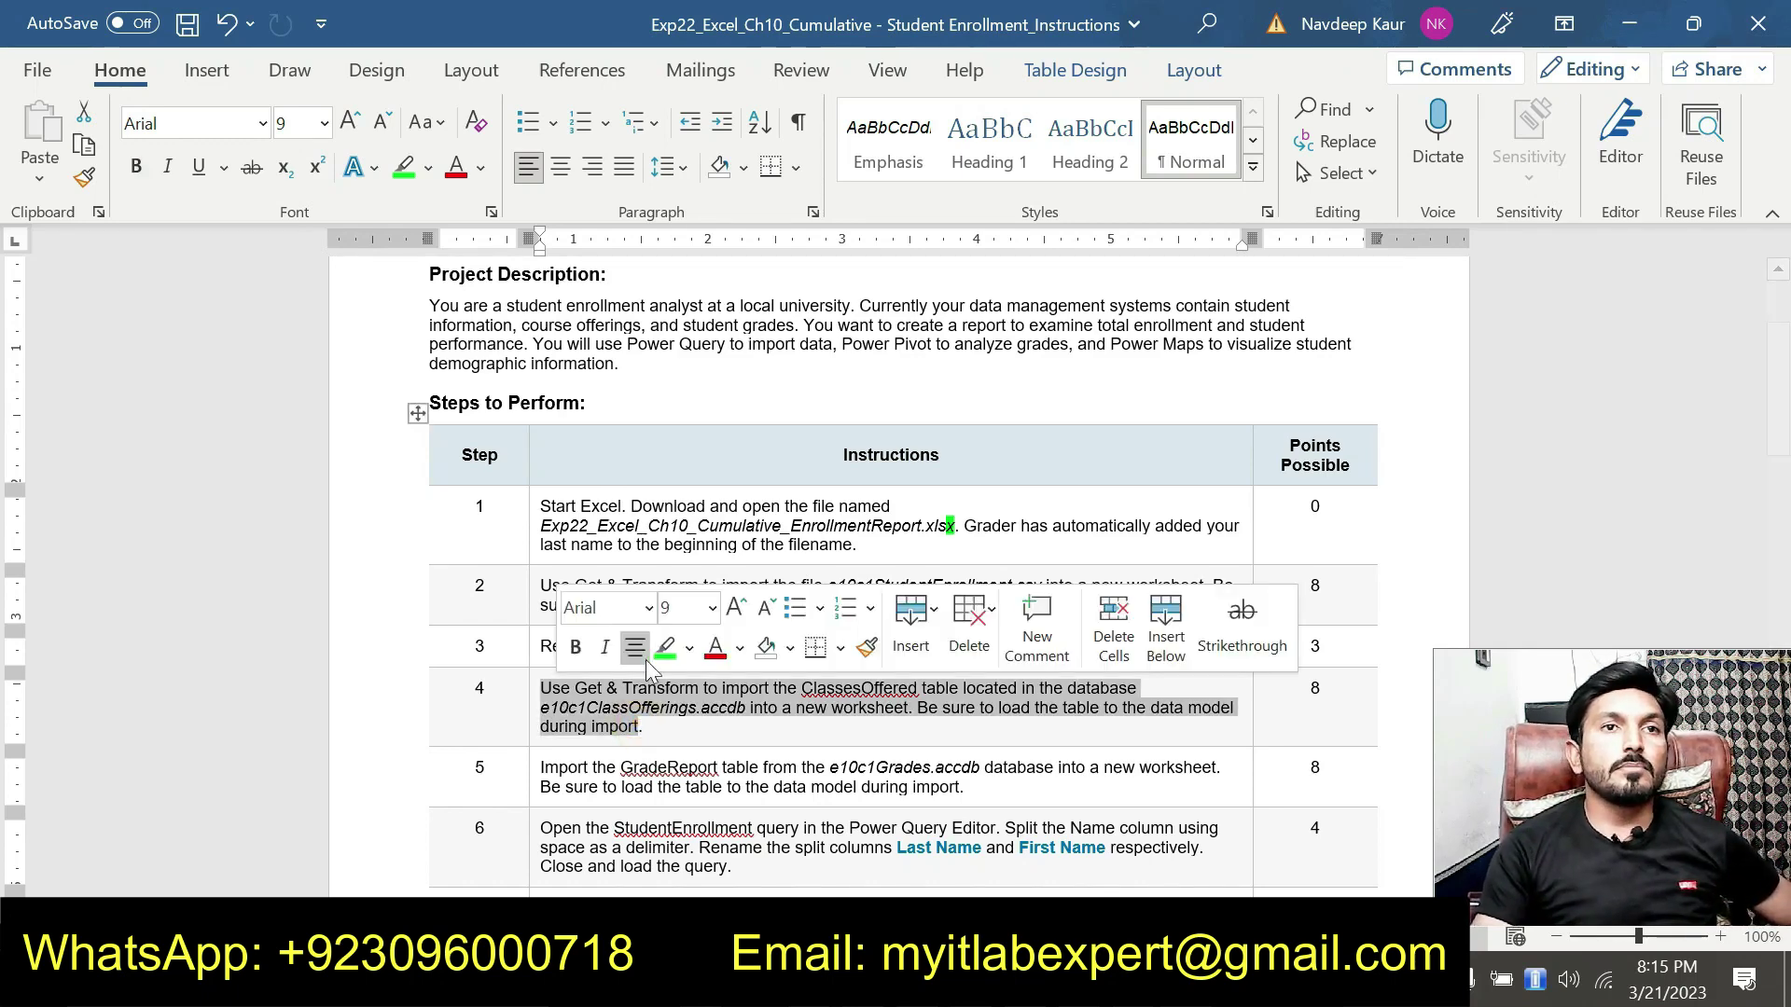
{"action": "left_click", "coordinate": [664, 668]}
{"action": "left_click", "coordinate": [658, 716]}
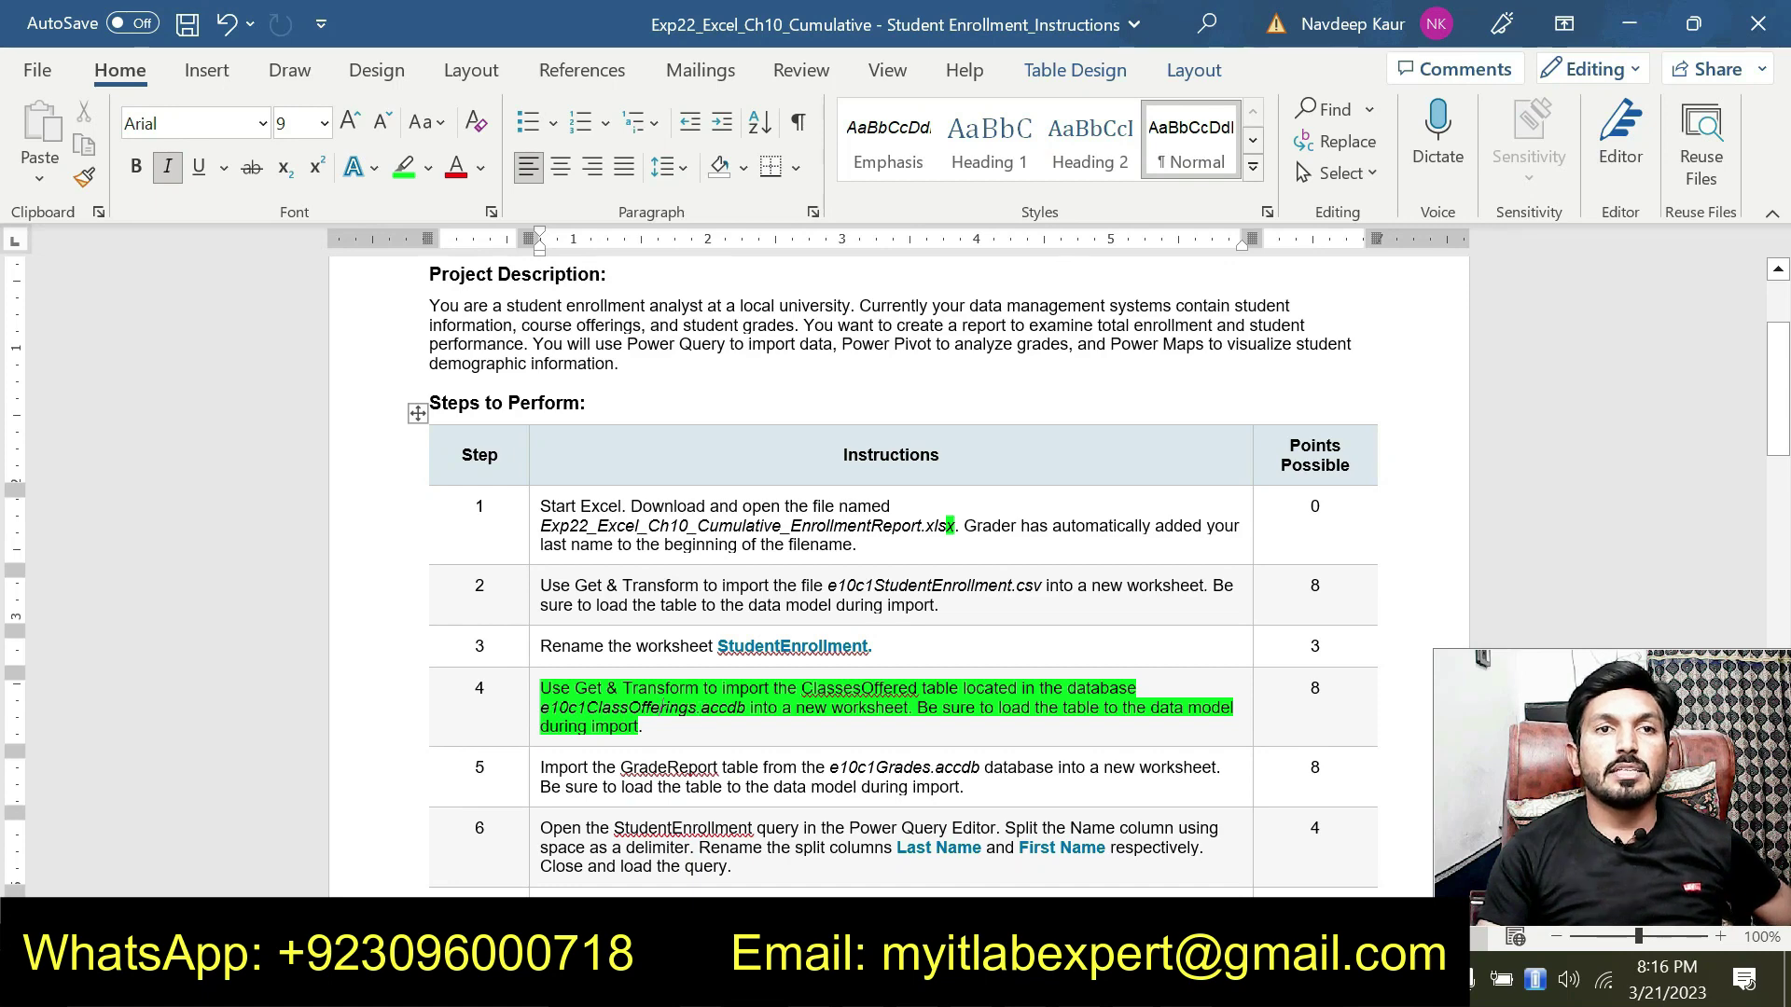
{"action": "scroll", "coordinate": [895, 559], "scroll_direction": "down", "scroll_amount": 1}
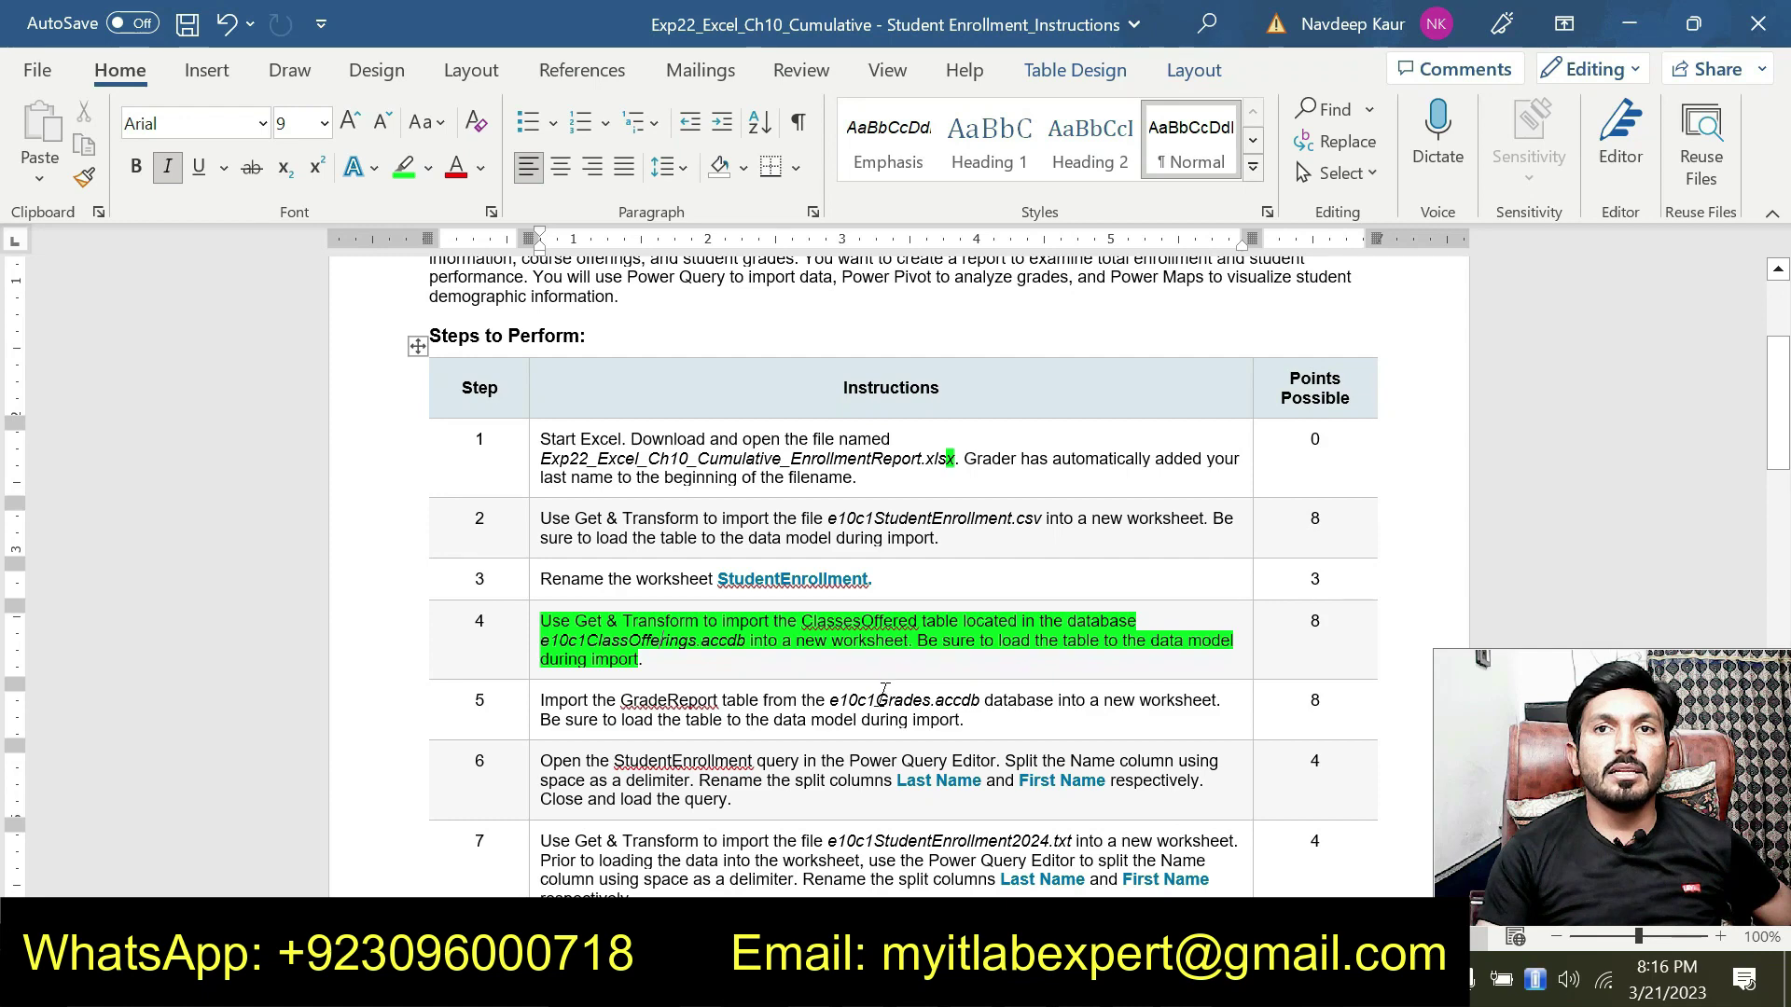
{"action": "left_click", "coordinate": [692, 668]}
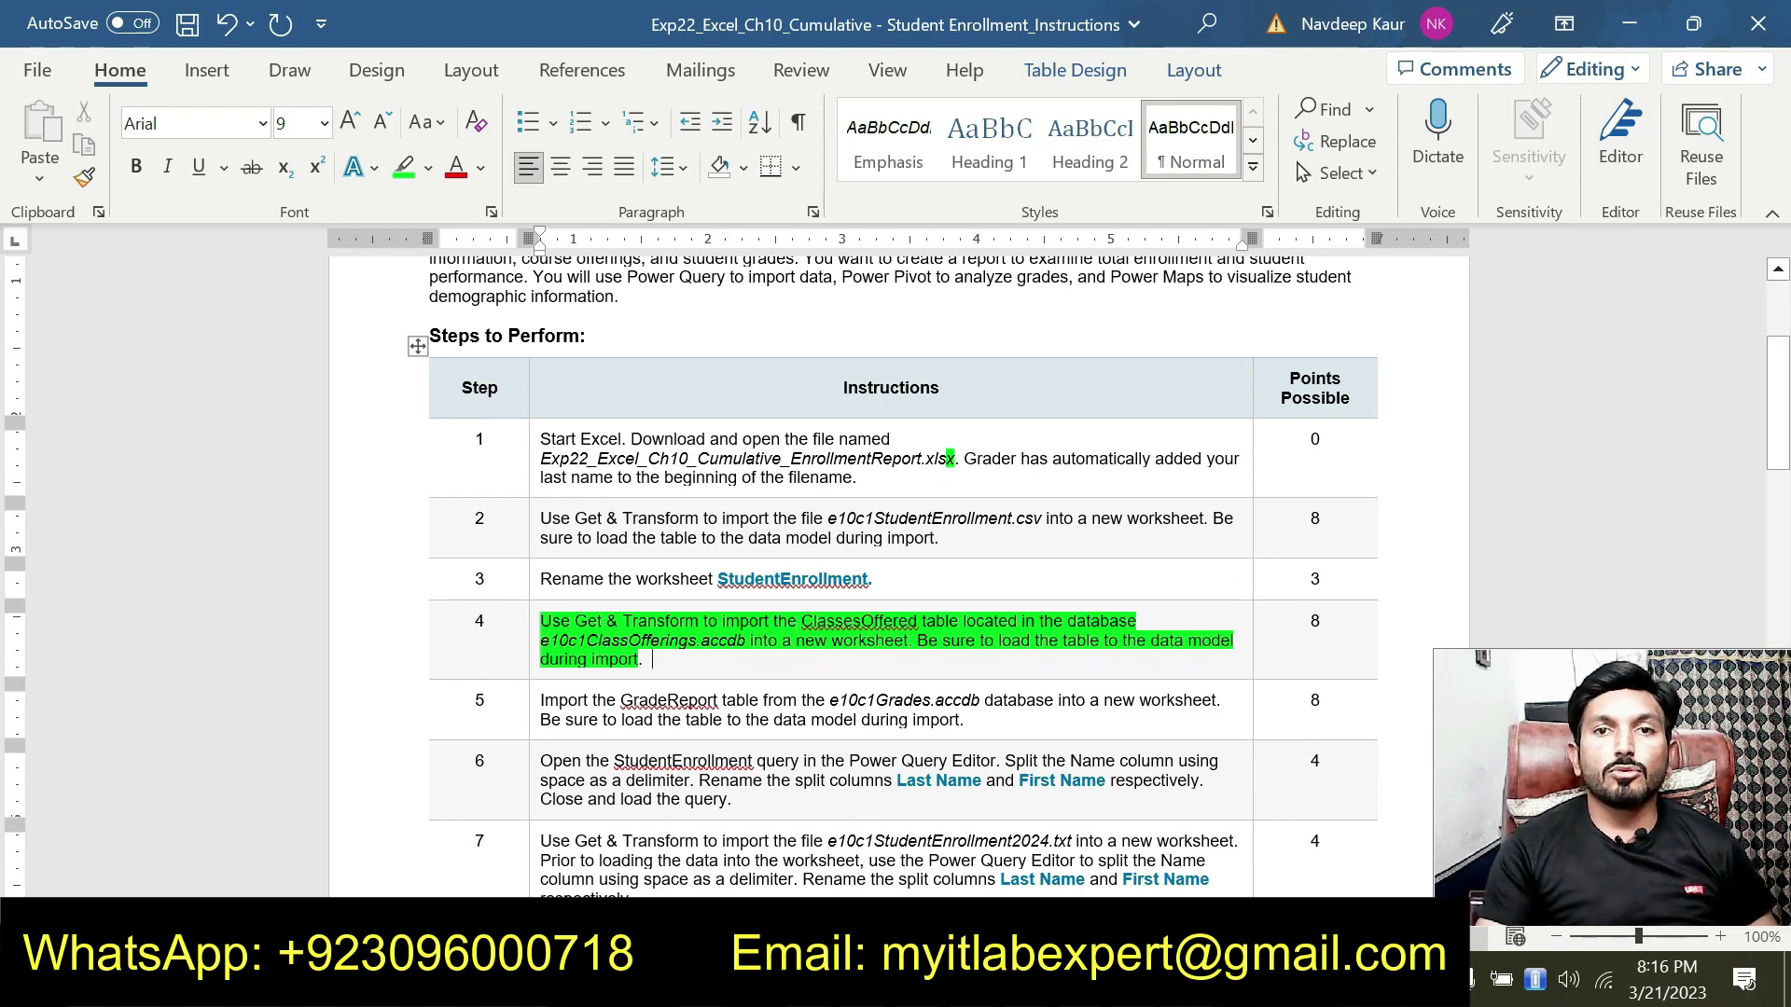
- Switch to the Excel workbook and load the ClassesOffered table from the e10c1ClassOfferings Access database into a new worksheet
{"action": "left_click", "coordinate": [653, 979]}
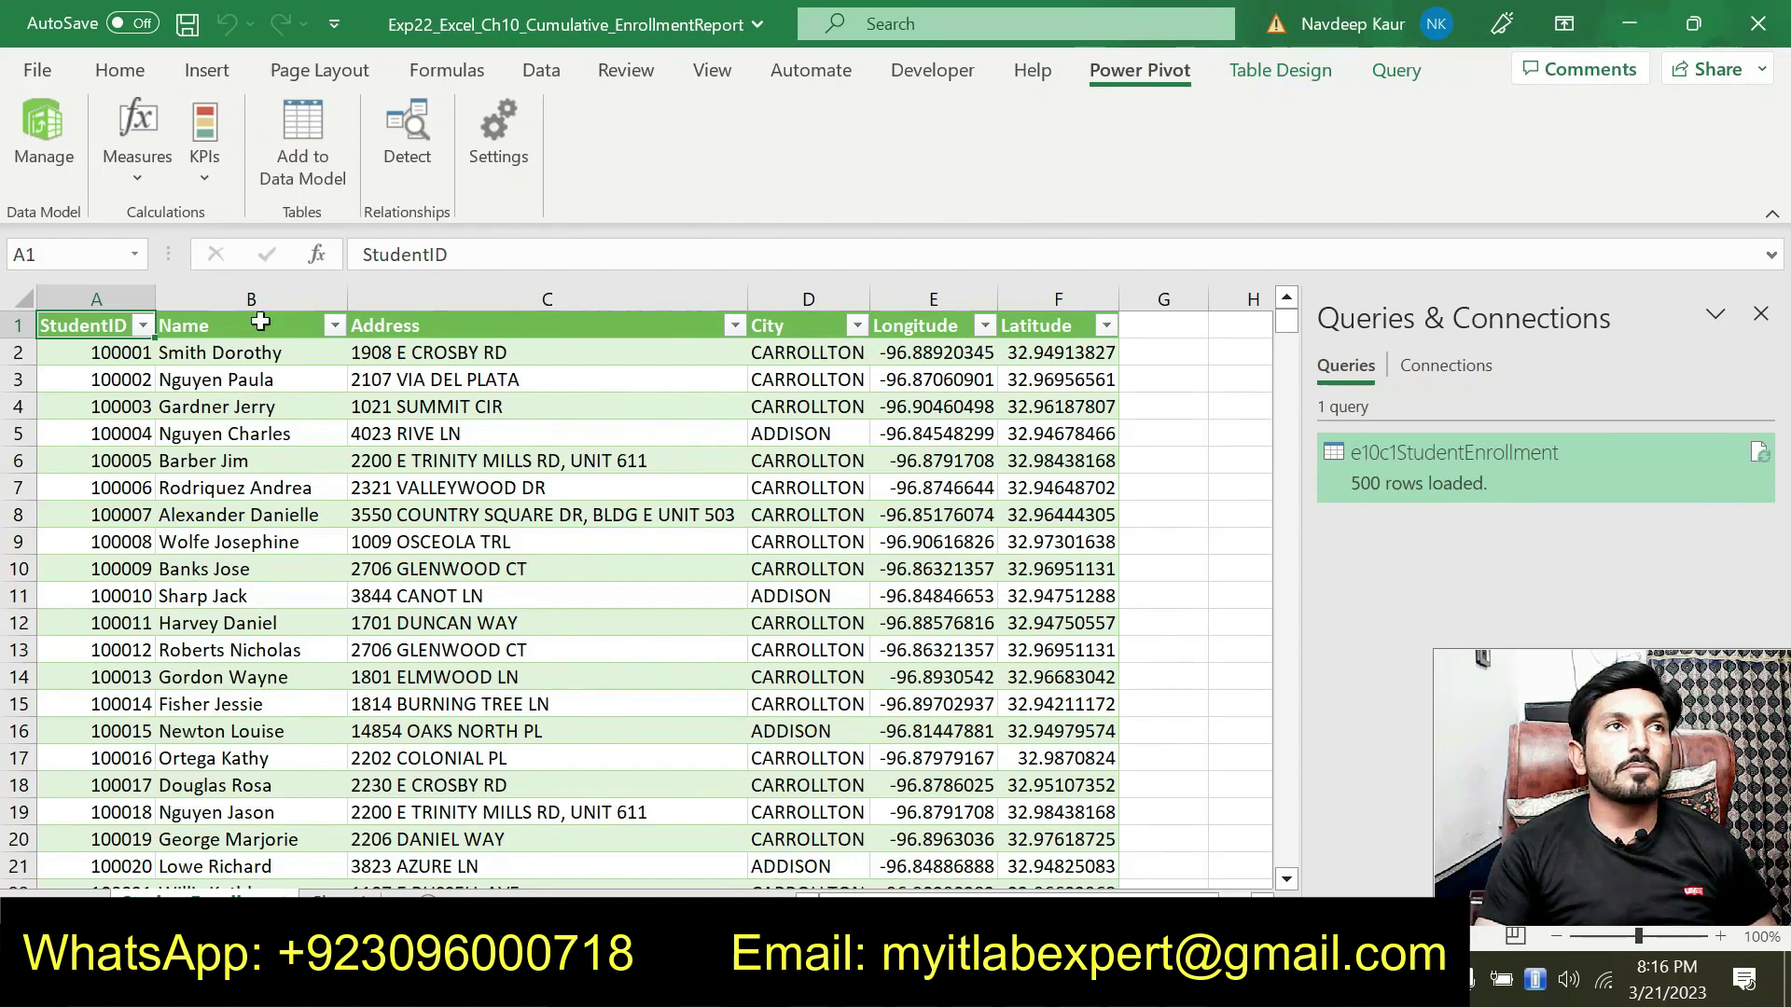
{"action": "left_click", "coordinate": [543, 75]}
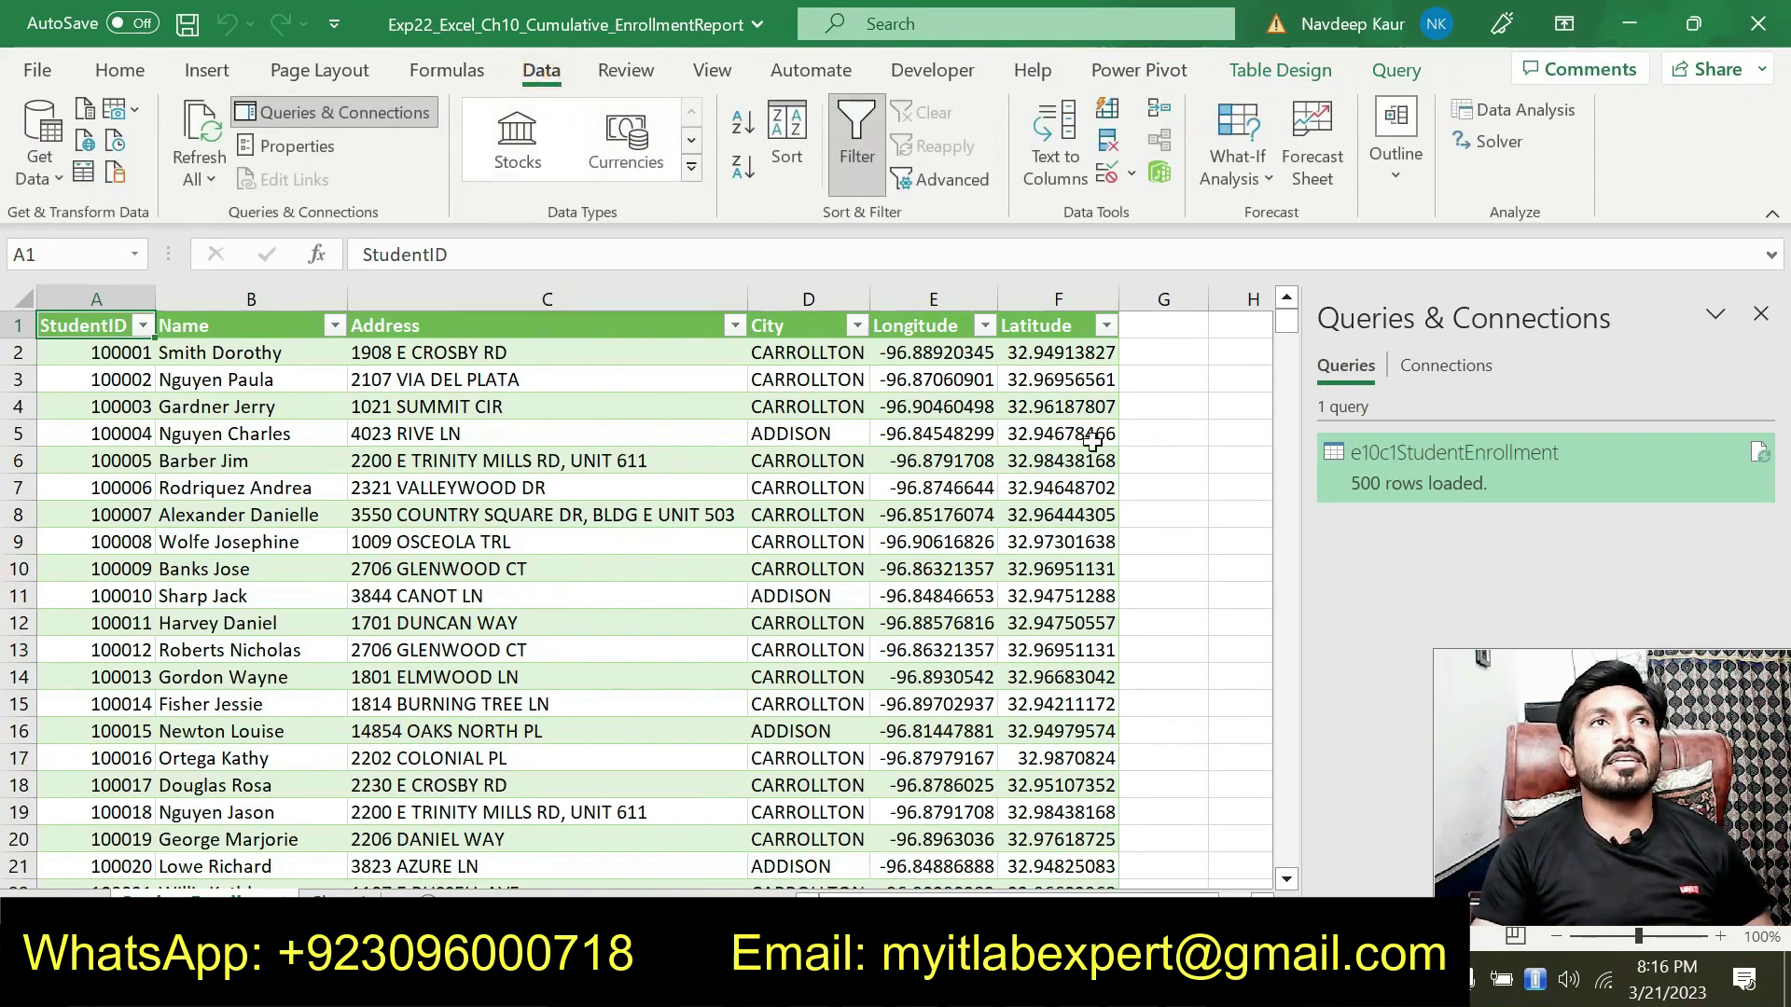
{"action": "left_click", "coordinate": [54, 180]}
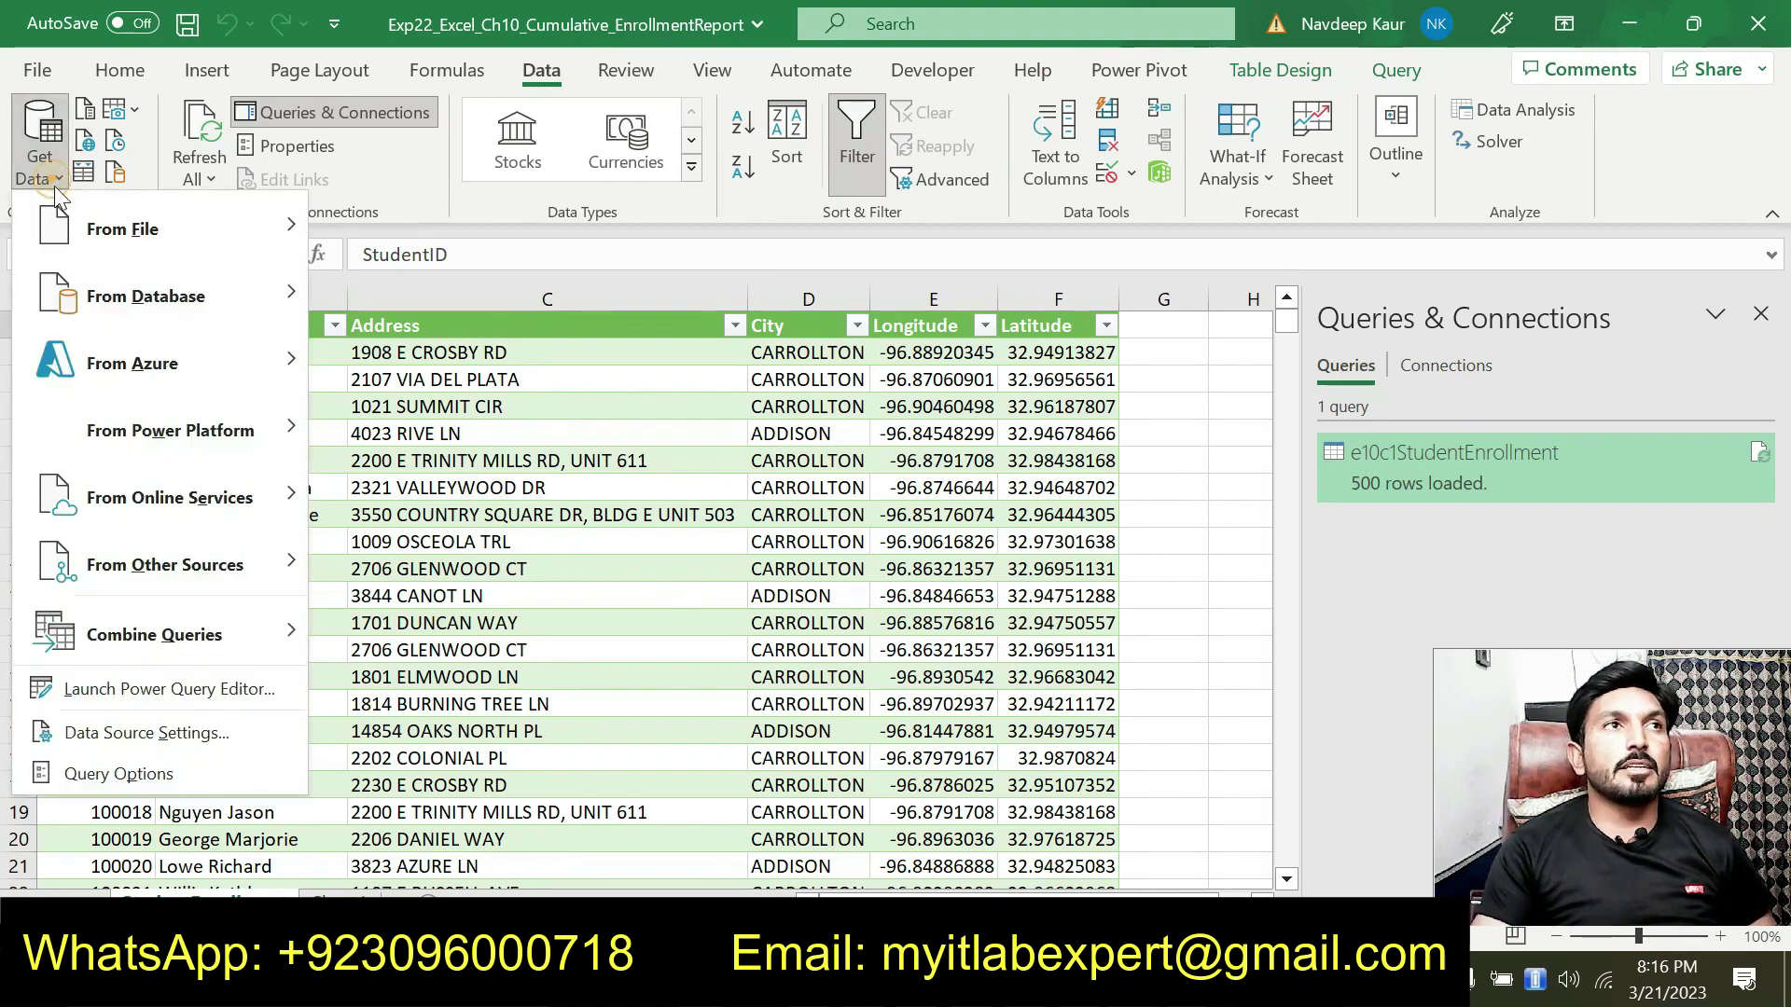
{"action": "mouse_move", "coordinate": [203, 298]}
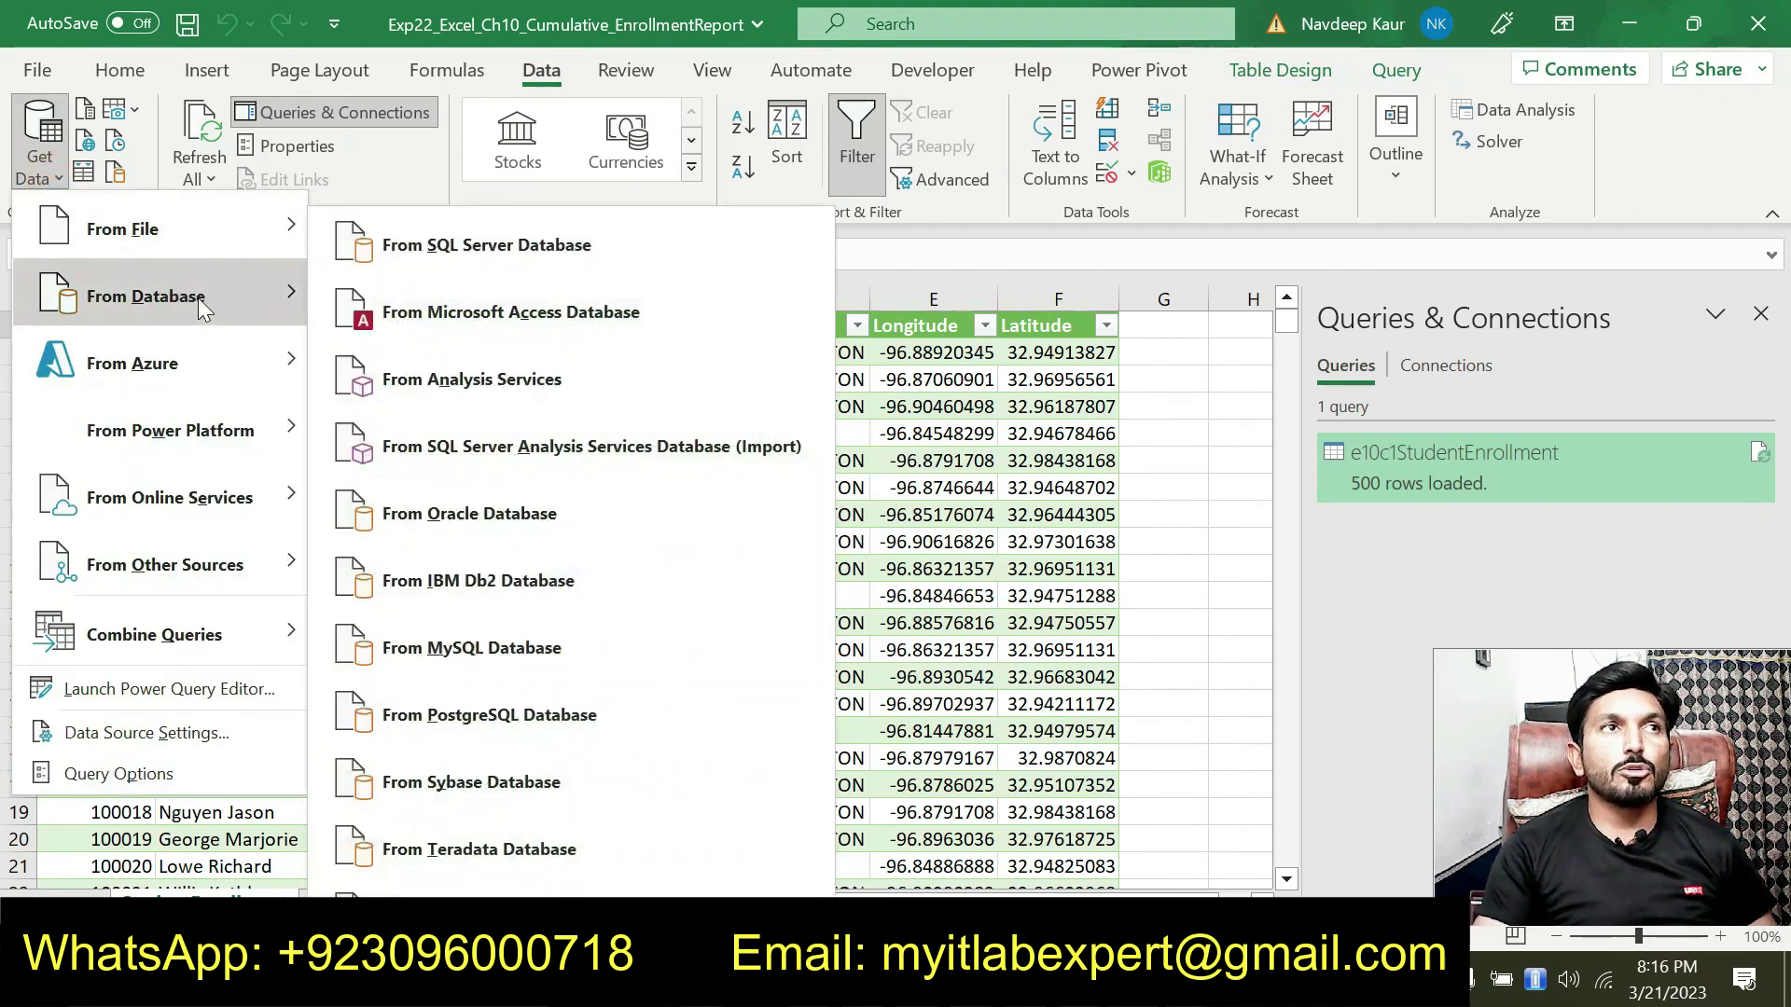
{"action": "left_click", "coordinate": [655, 313]}
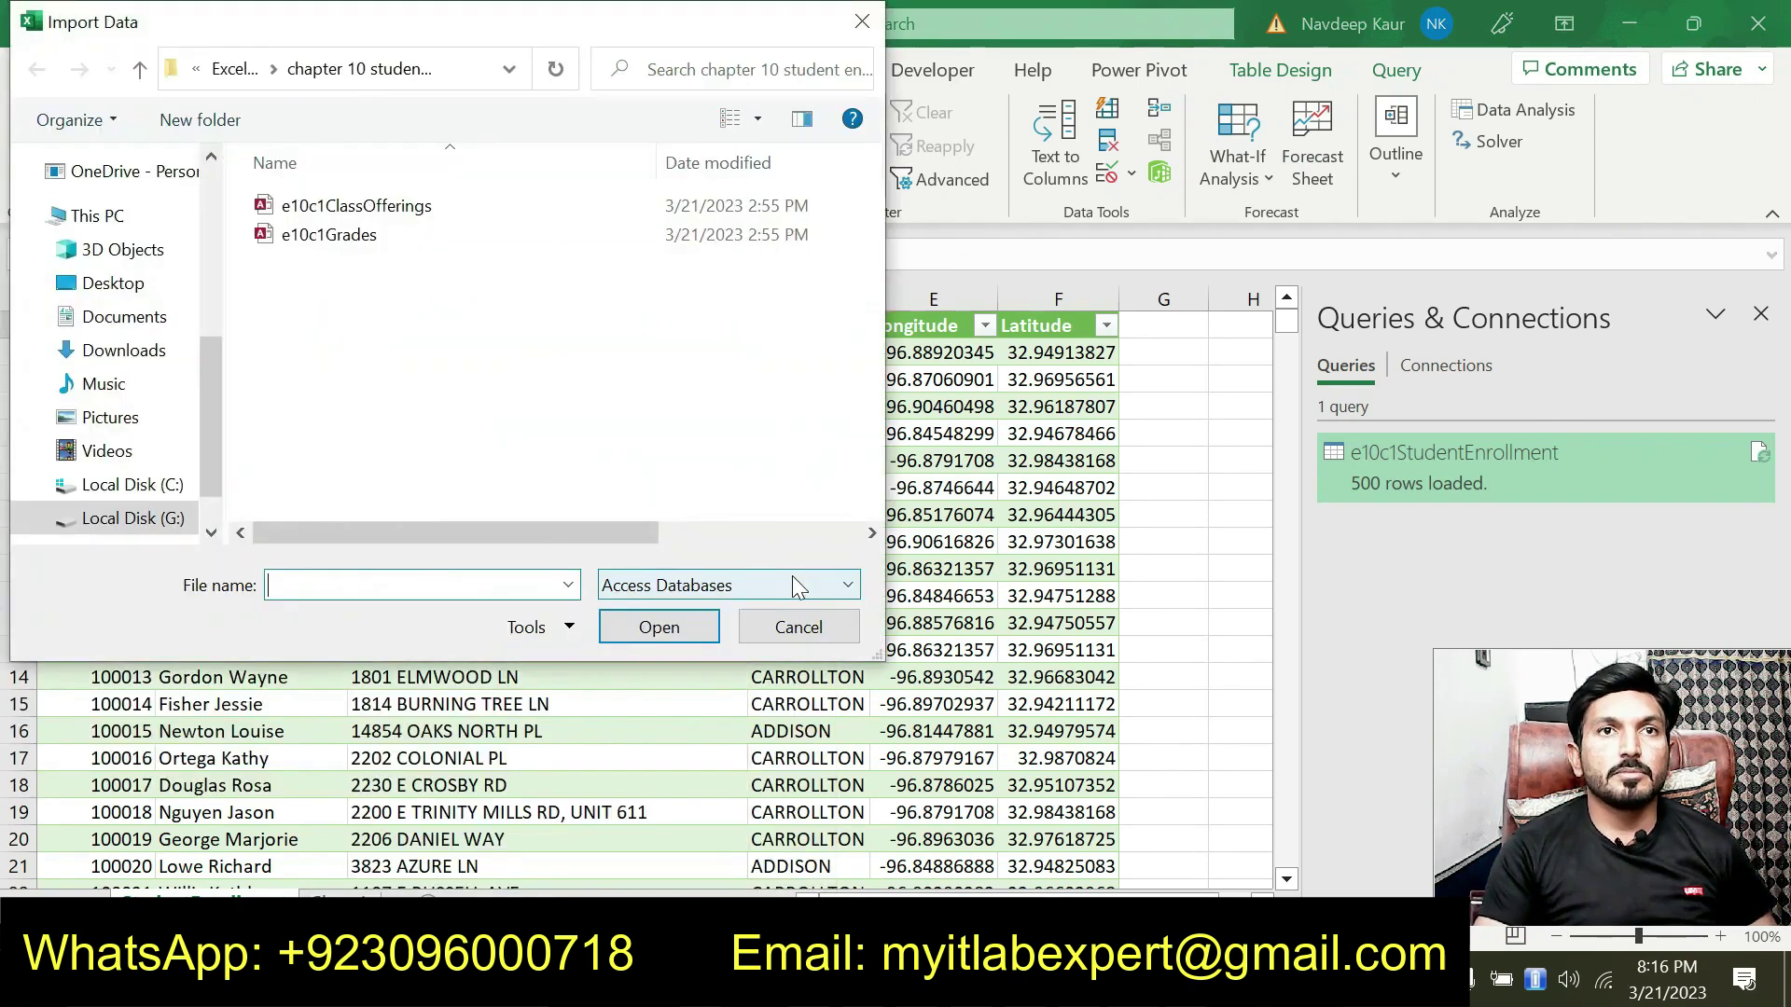
{"action": "left_click", "coordinate": [364, 207]}
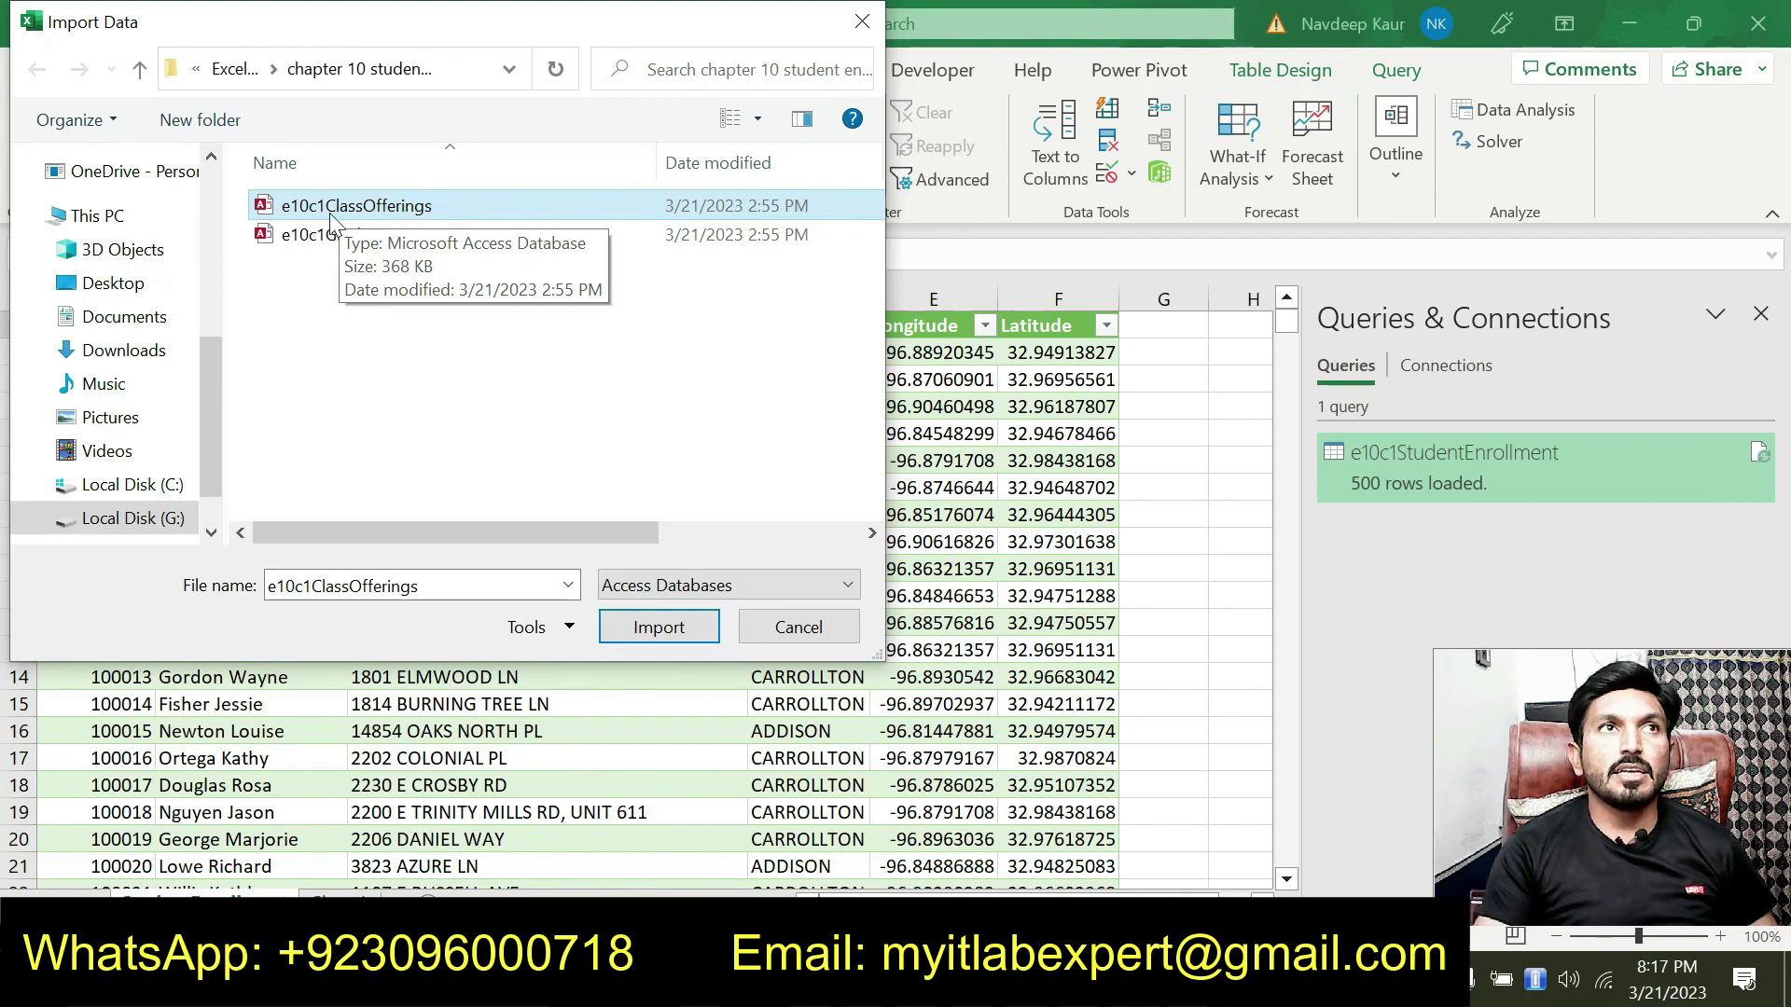
{"action": "left_click", "coordinate": [661, 627]}
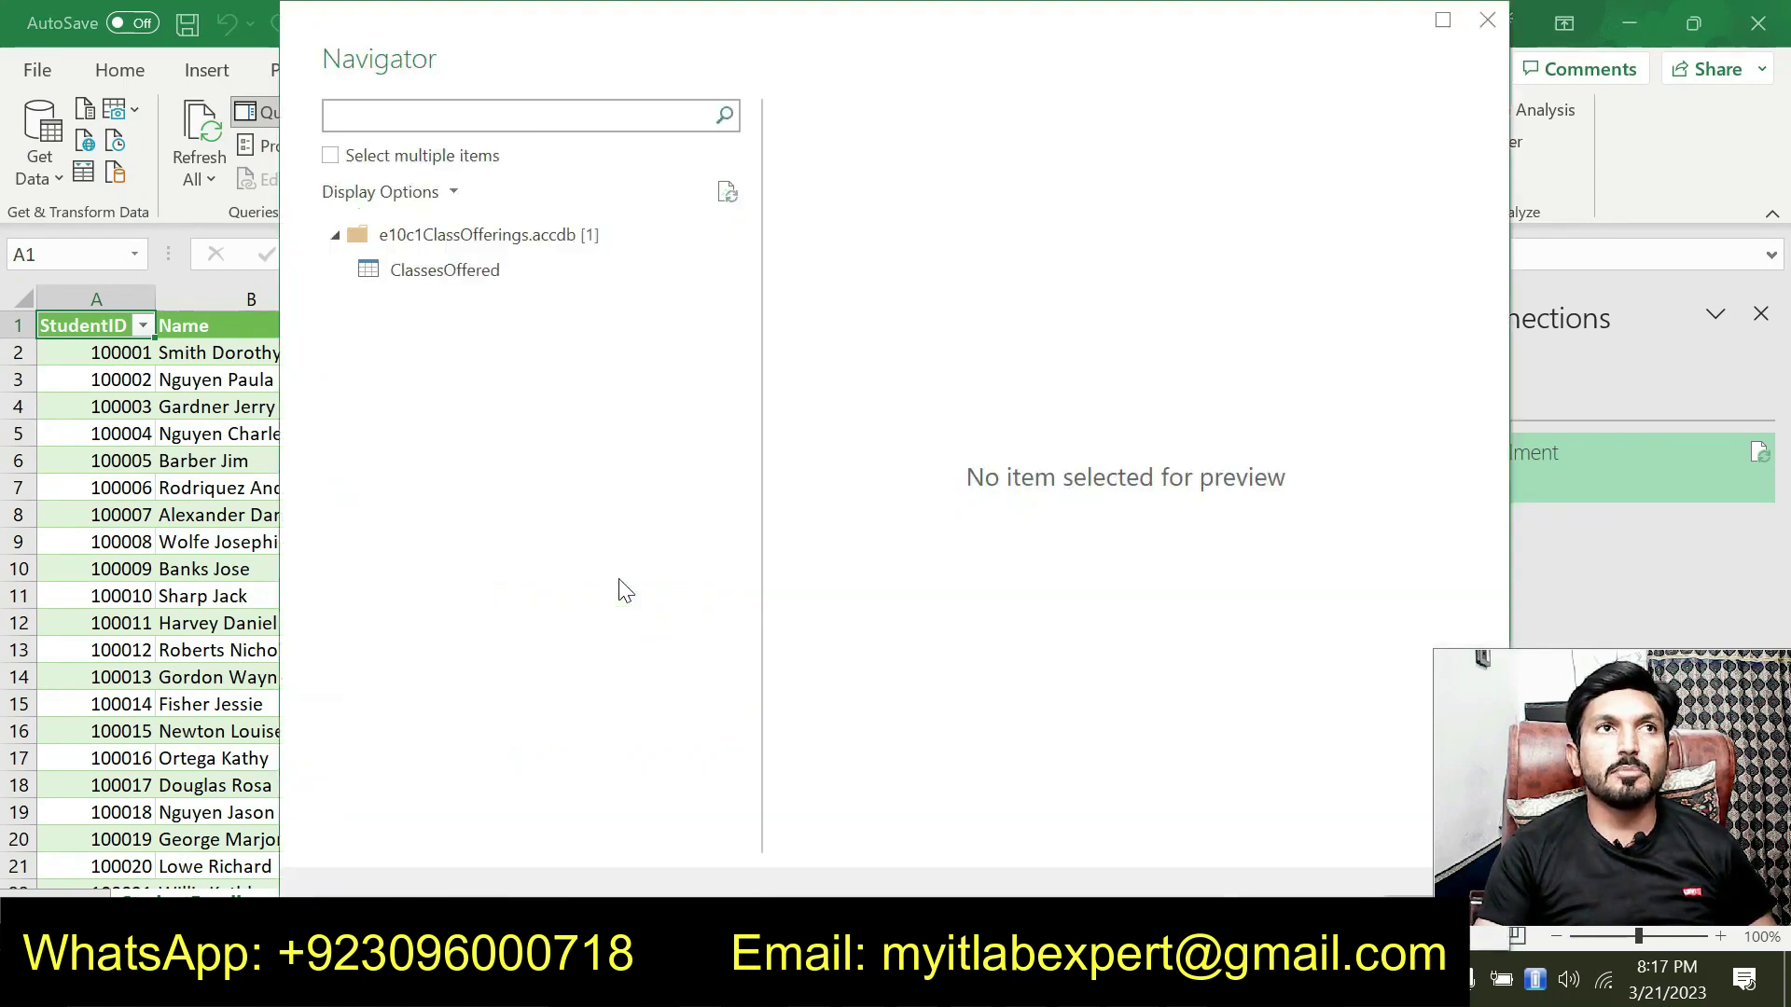
{"action": "left_click", "coordinate": [473, 280]}
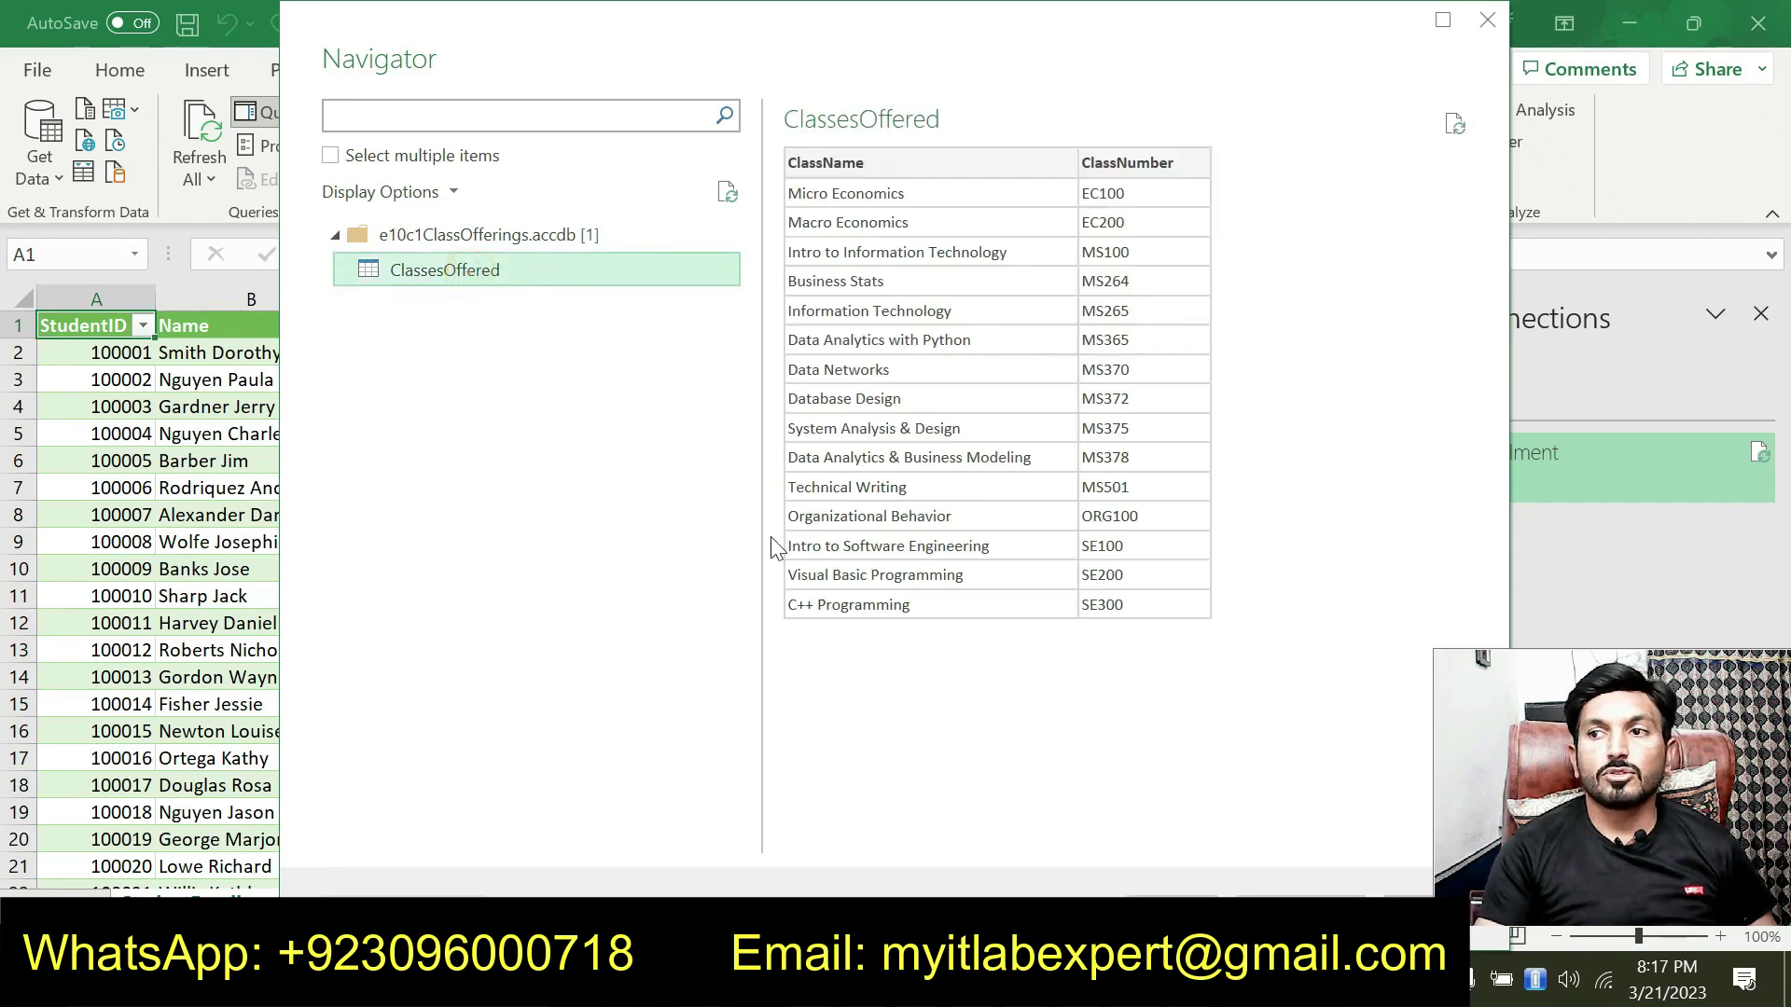
{"action": "left_click", "coordinate": [1159, 912]}
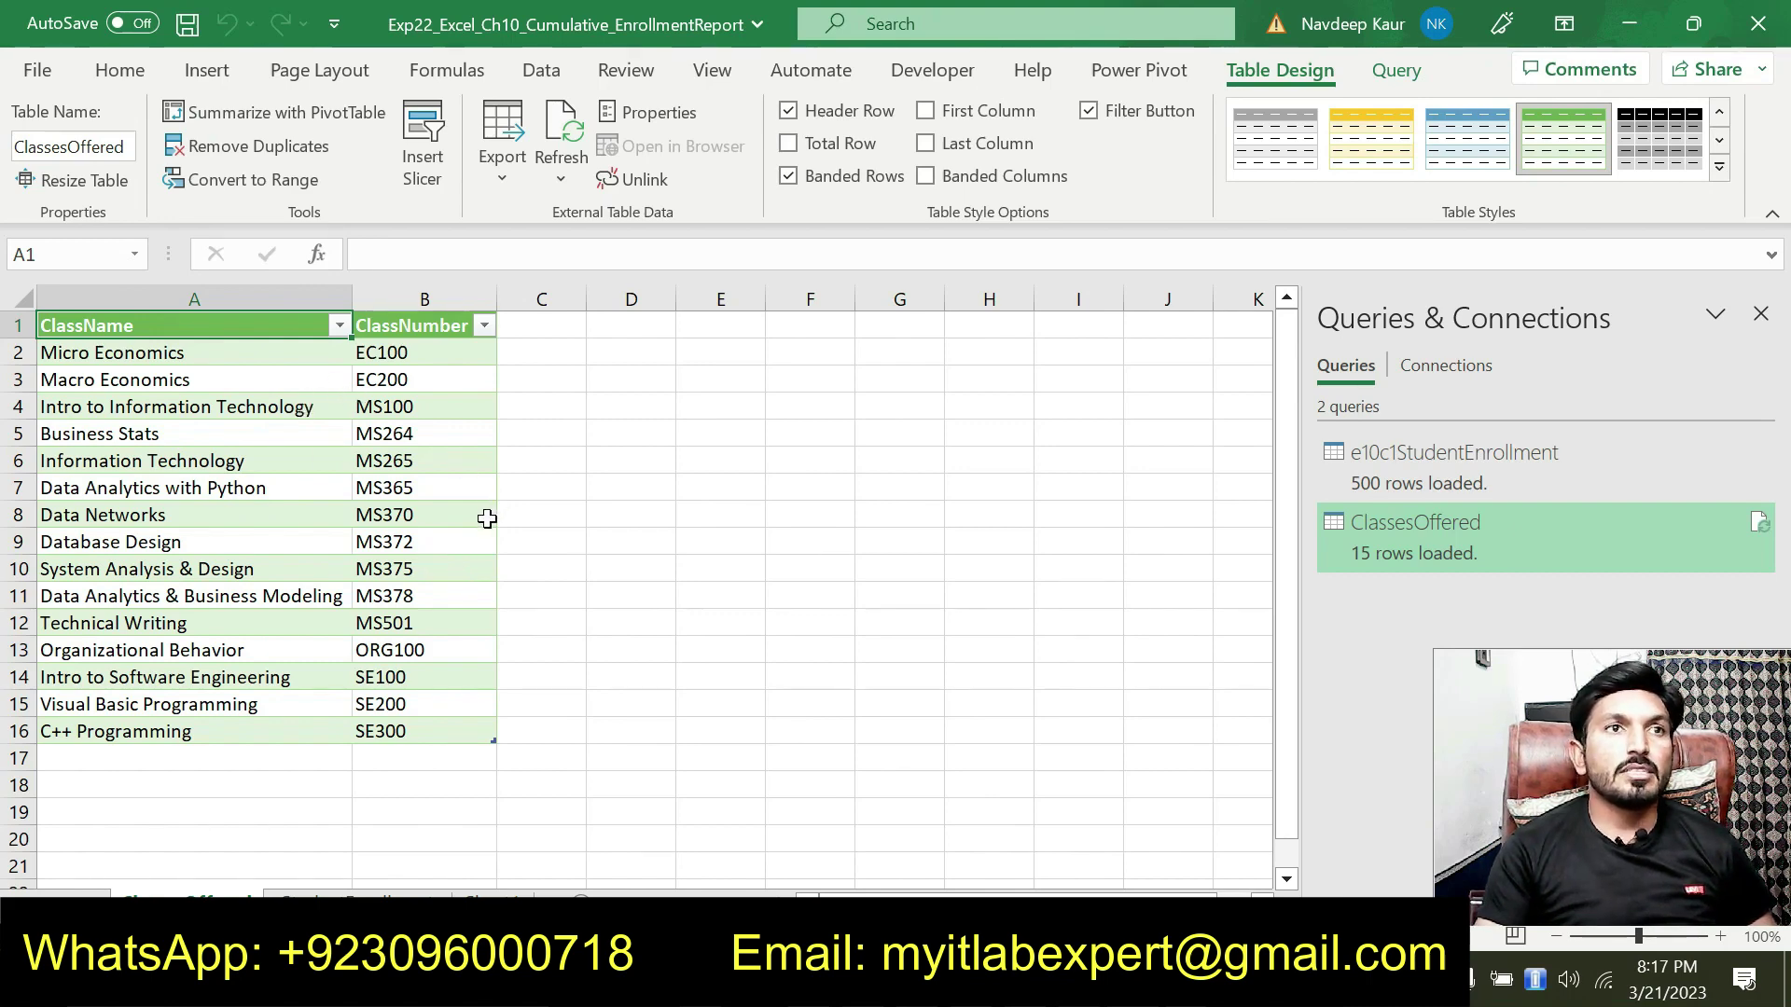
- Add the ClassesOffered table to the data model with Power Pivot and close the Power Pivot window
{"action": "left_click", "coordinate": [1107, 72]}
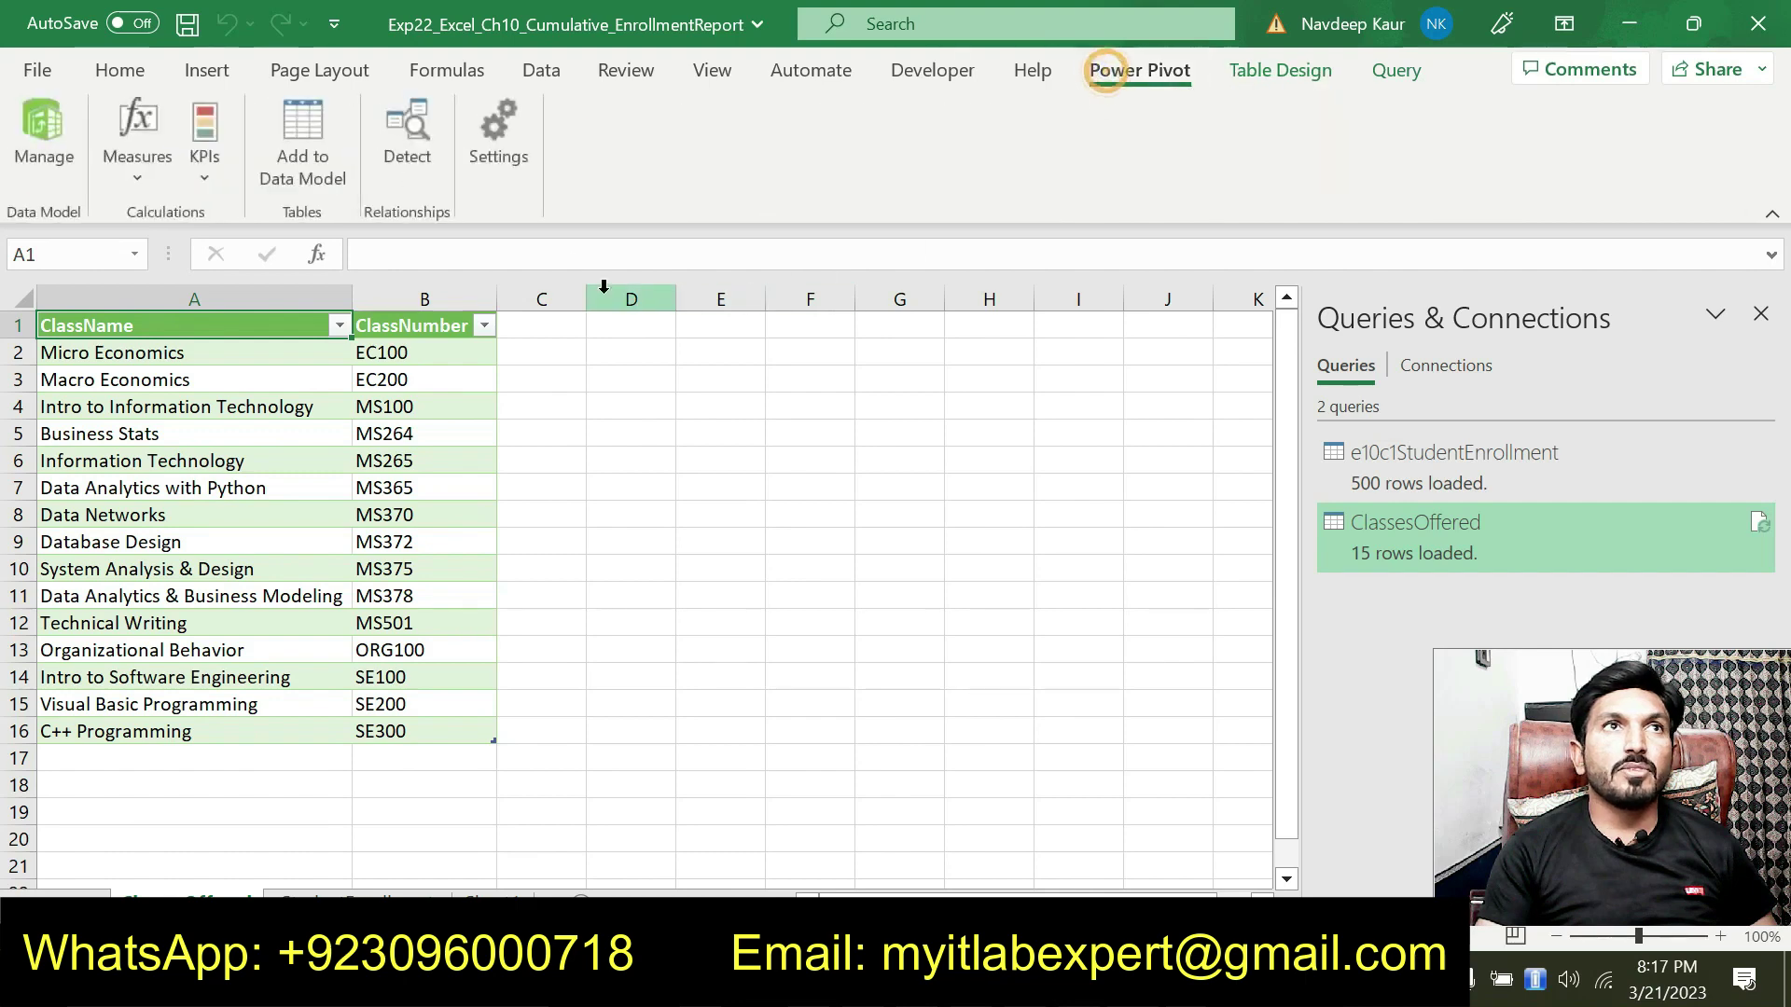
{"action": "left_click", "coordinate": [322, 154]}
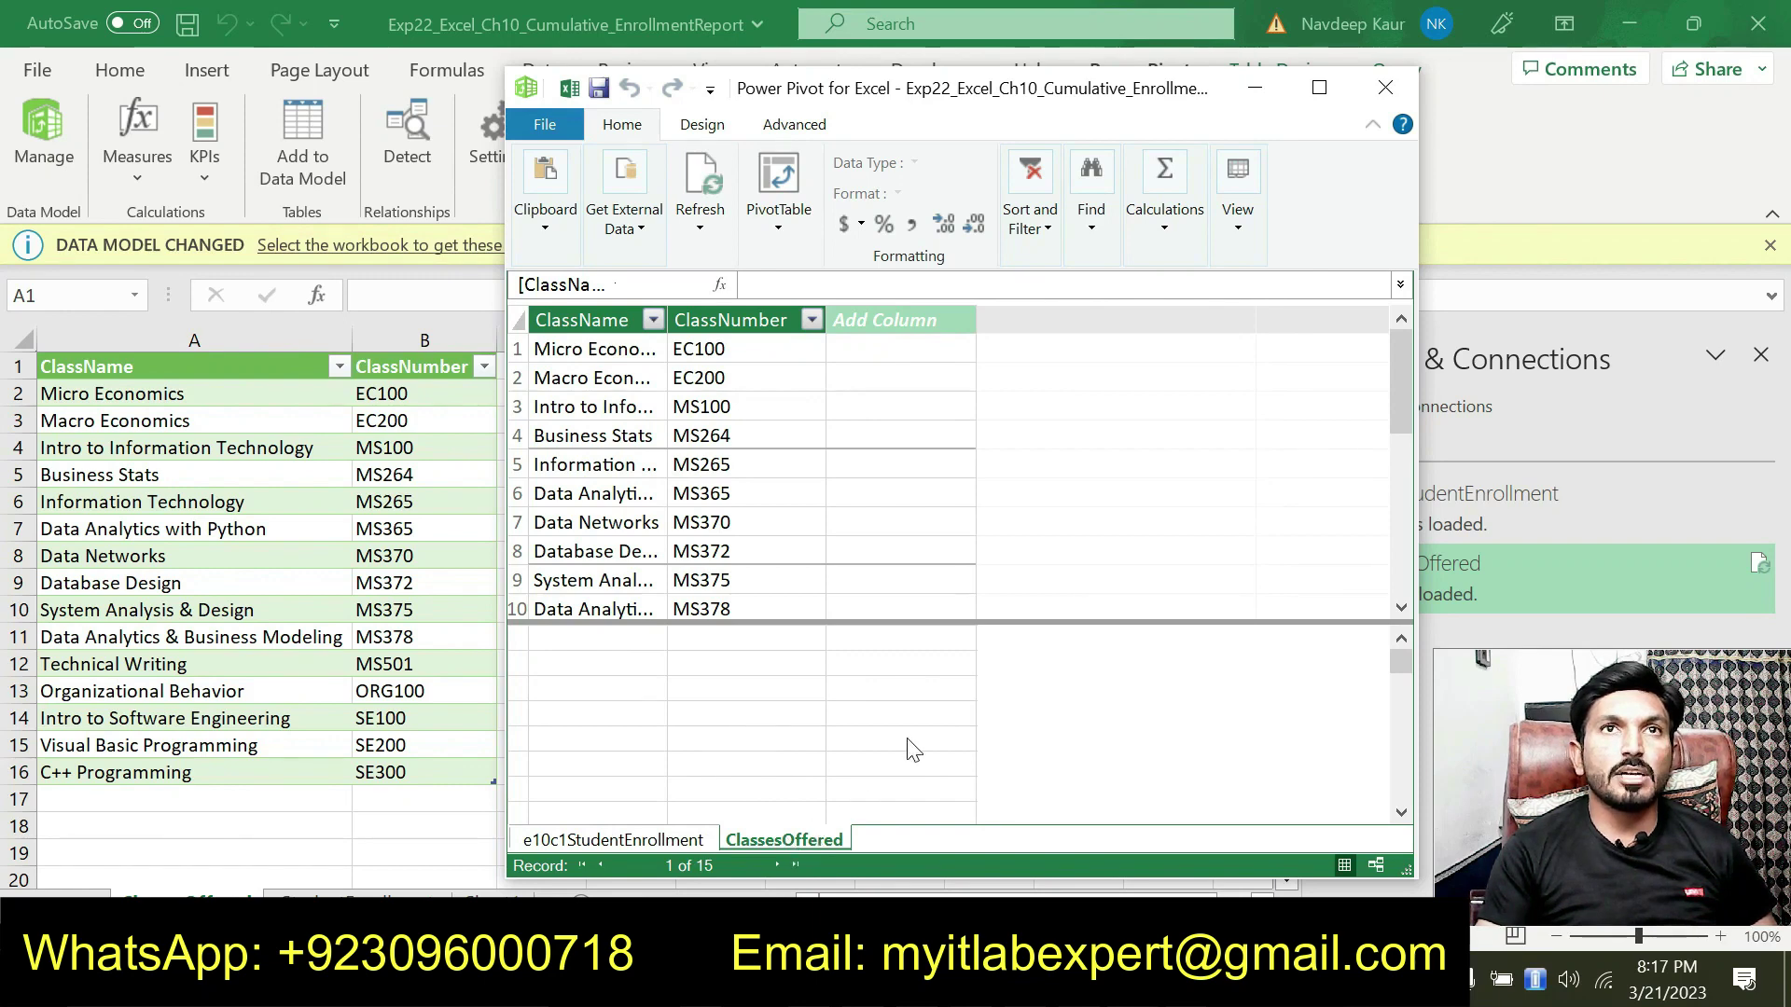
{"action": "left_click", "coordinate": [1385, 88]}
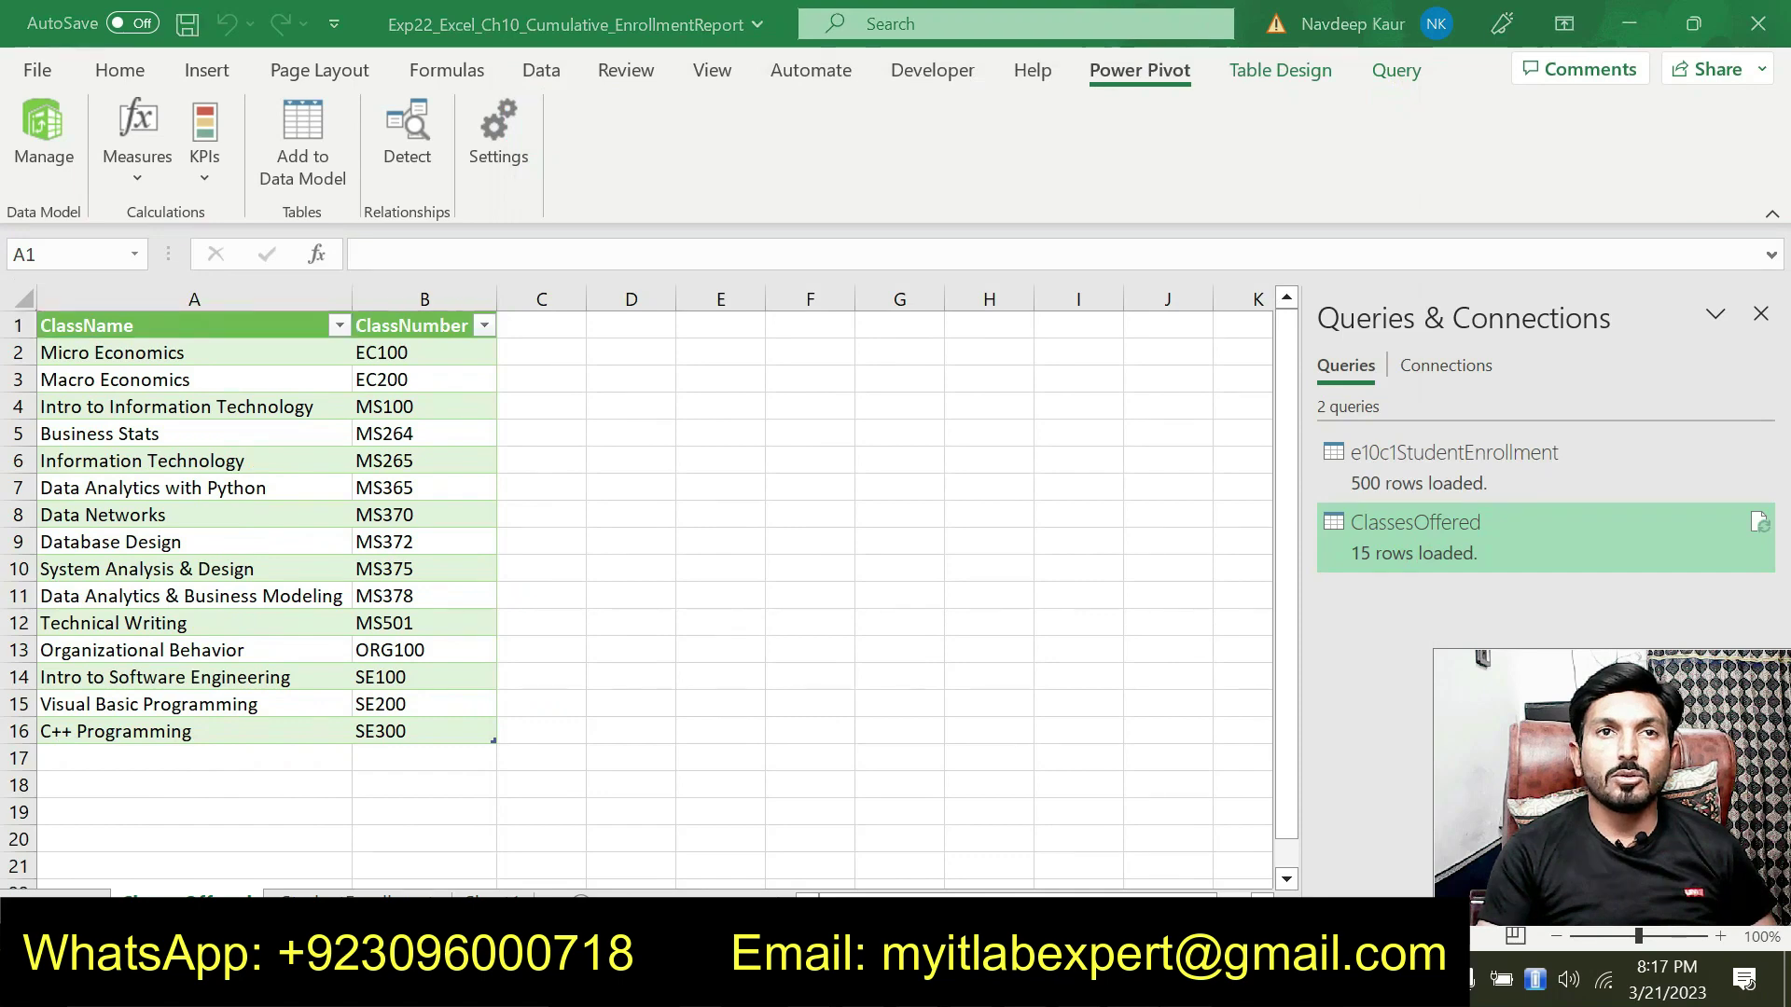
- Switch to the Word instructions, clear the green highlight from step 4 and highlight step 5 in green
{"action": "key", "text": "alt+Tab"}
{"action": "left_click_drag", "start_coordinate": [675, 656], "coordinate": [606, 623]}
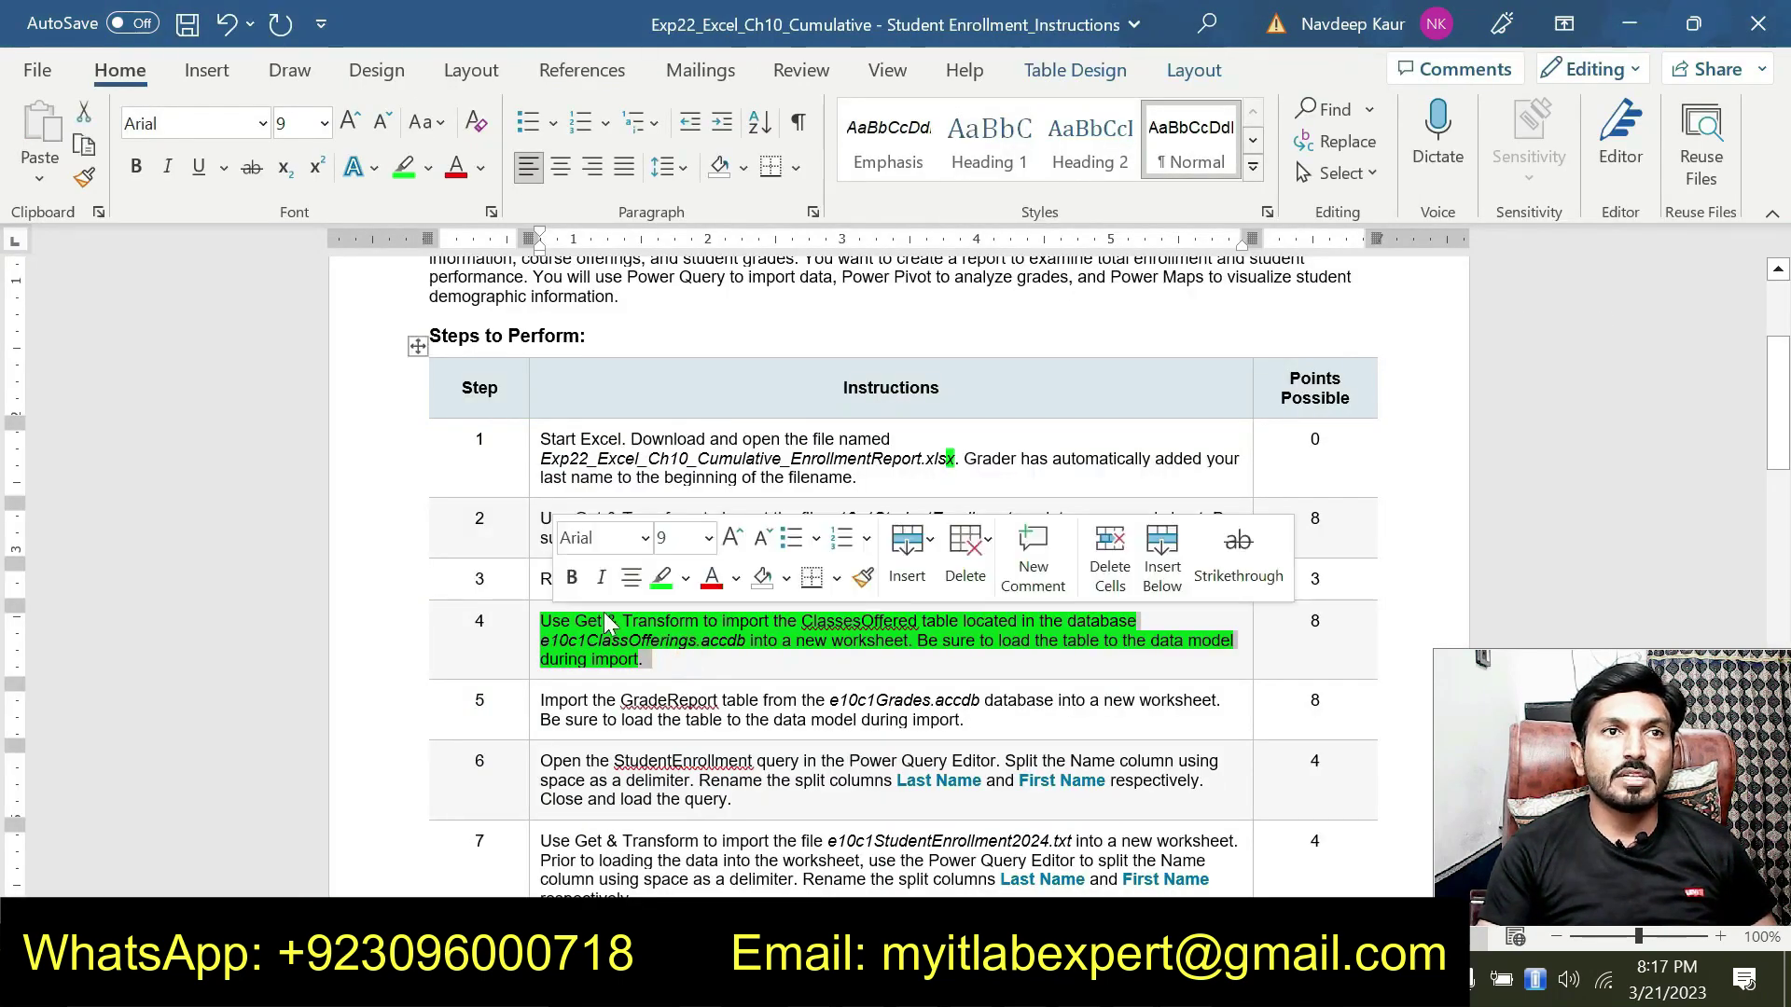
{"action": "left_click", "coordinate": [661, 580]}
{"action": "scroll", "coordinate": [668, 689], "scroll_direction": "down", "scroll_amount": 1}
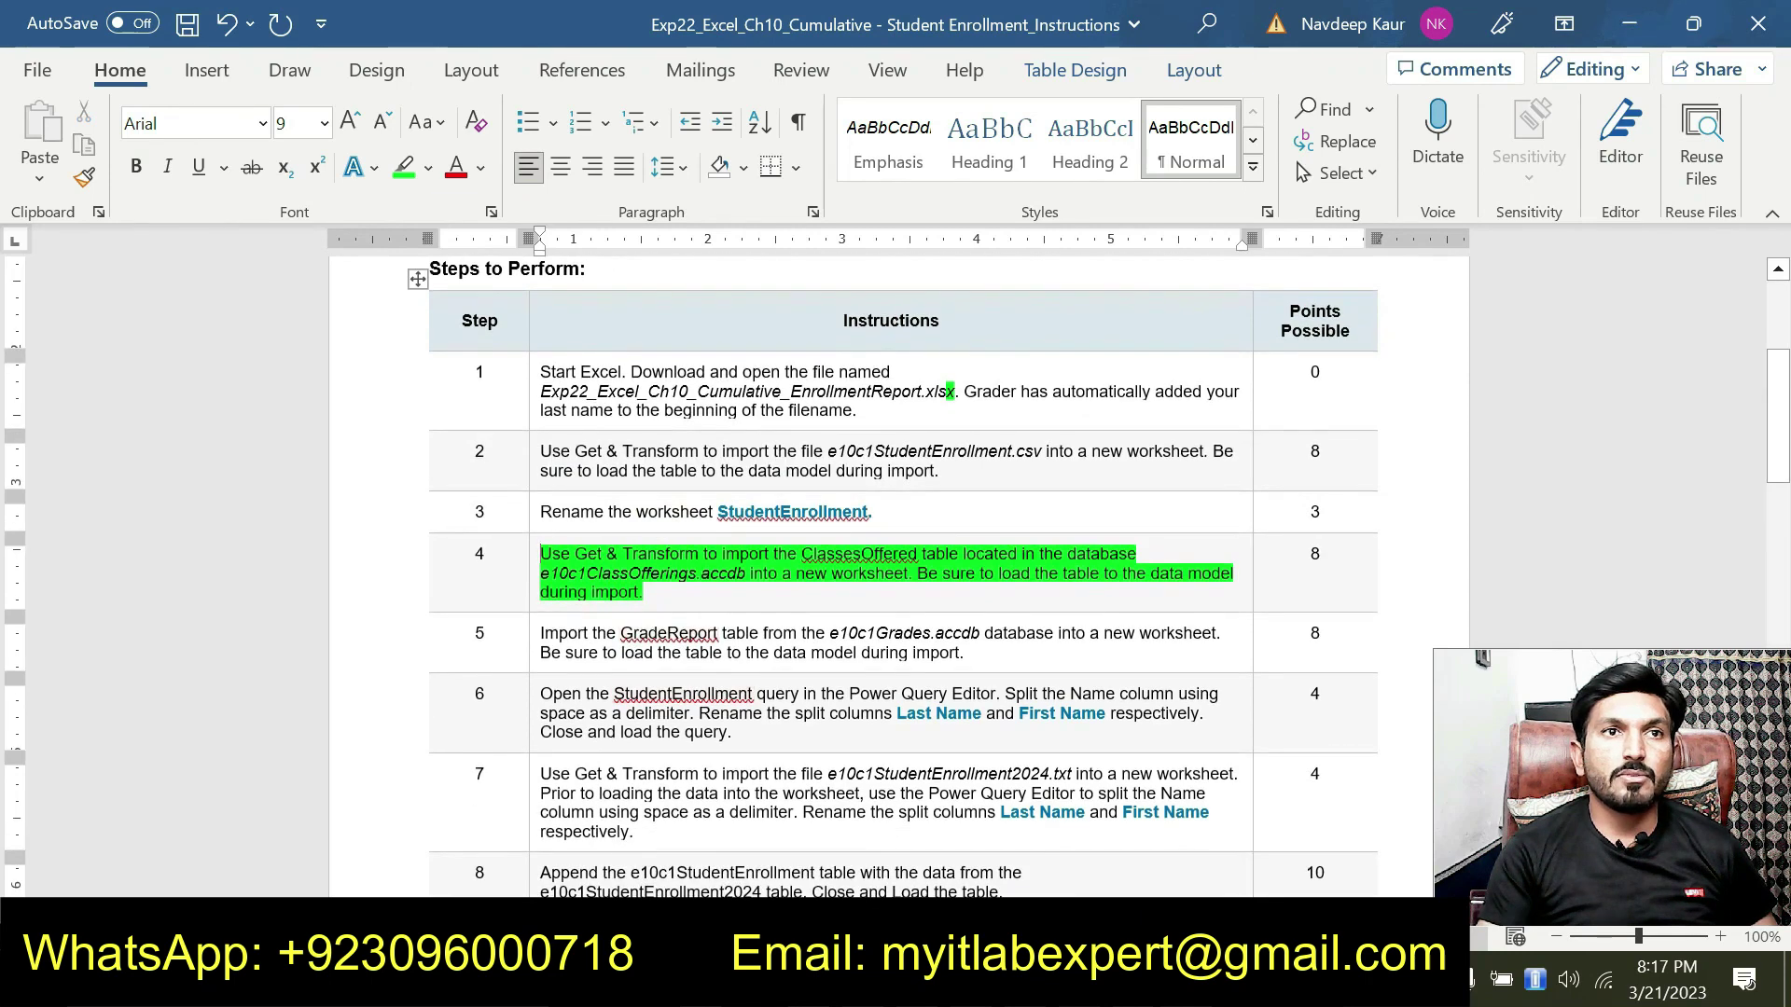
{"action": "left_click_drag", "start_coordinate": [655, 594], "coordinate": [548, 555]}
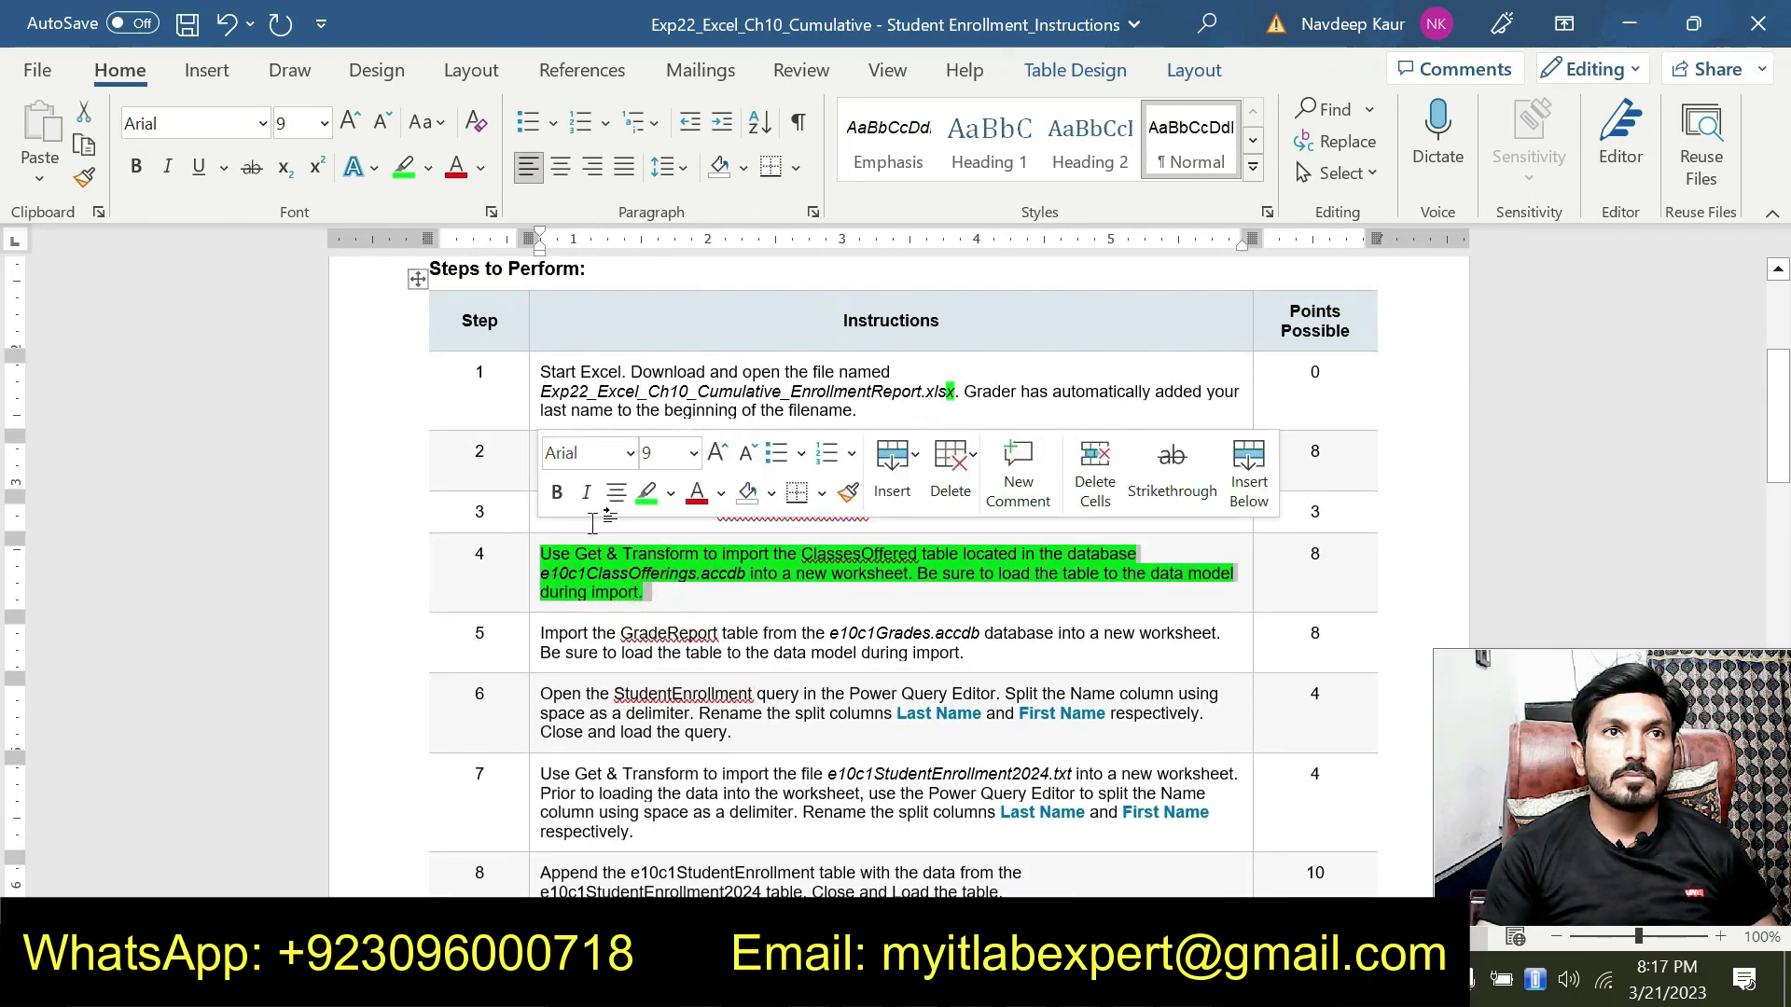
{"action": "left_click", "coordinate": [646, 492]}
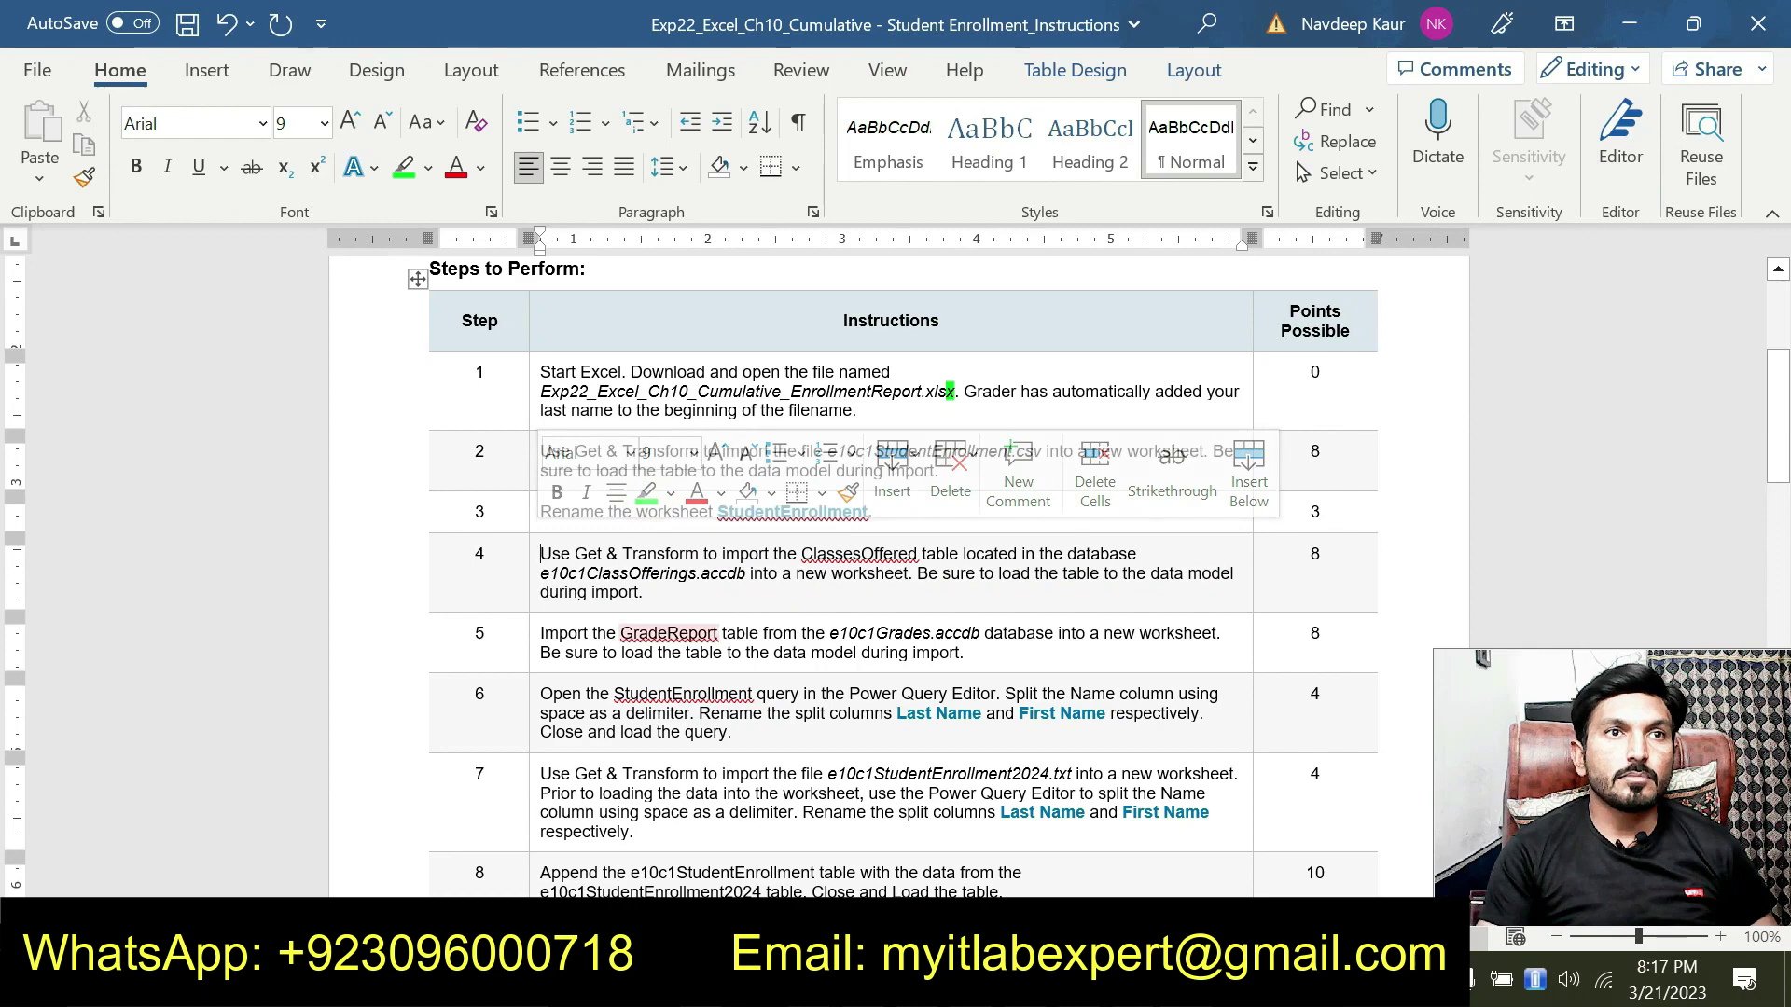
{"action": "left_click_drag", "start_coordinate": [540, 634], "coordinate": [965, 653]}
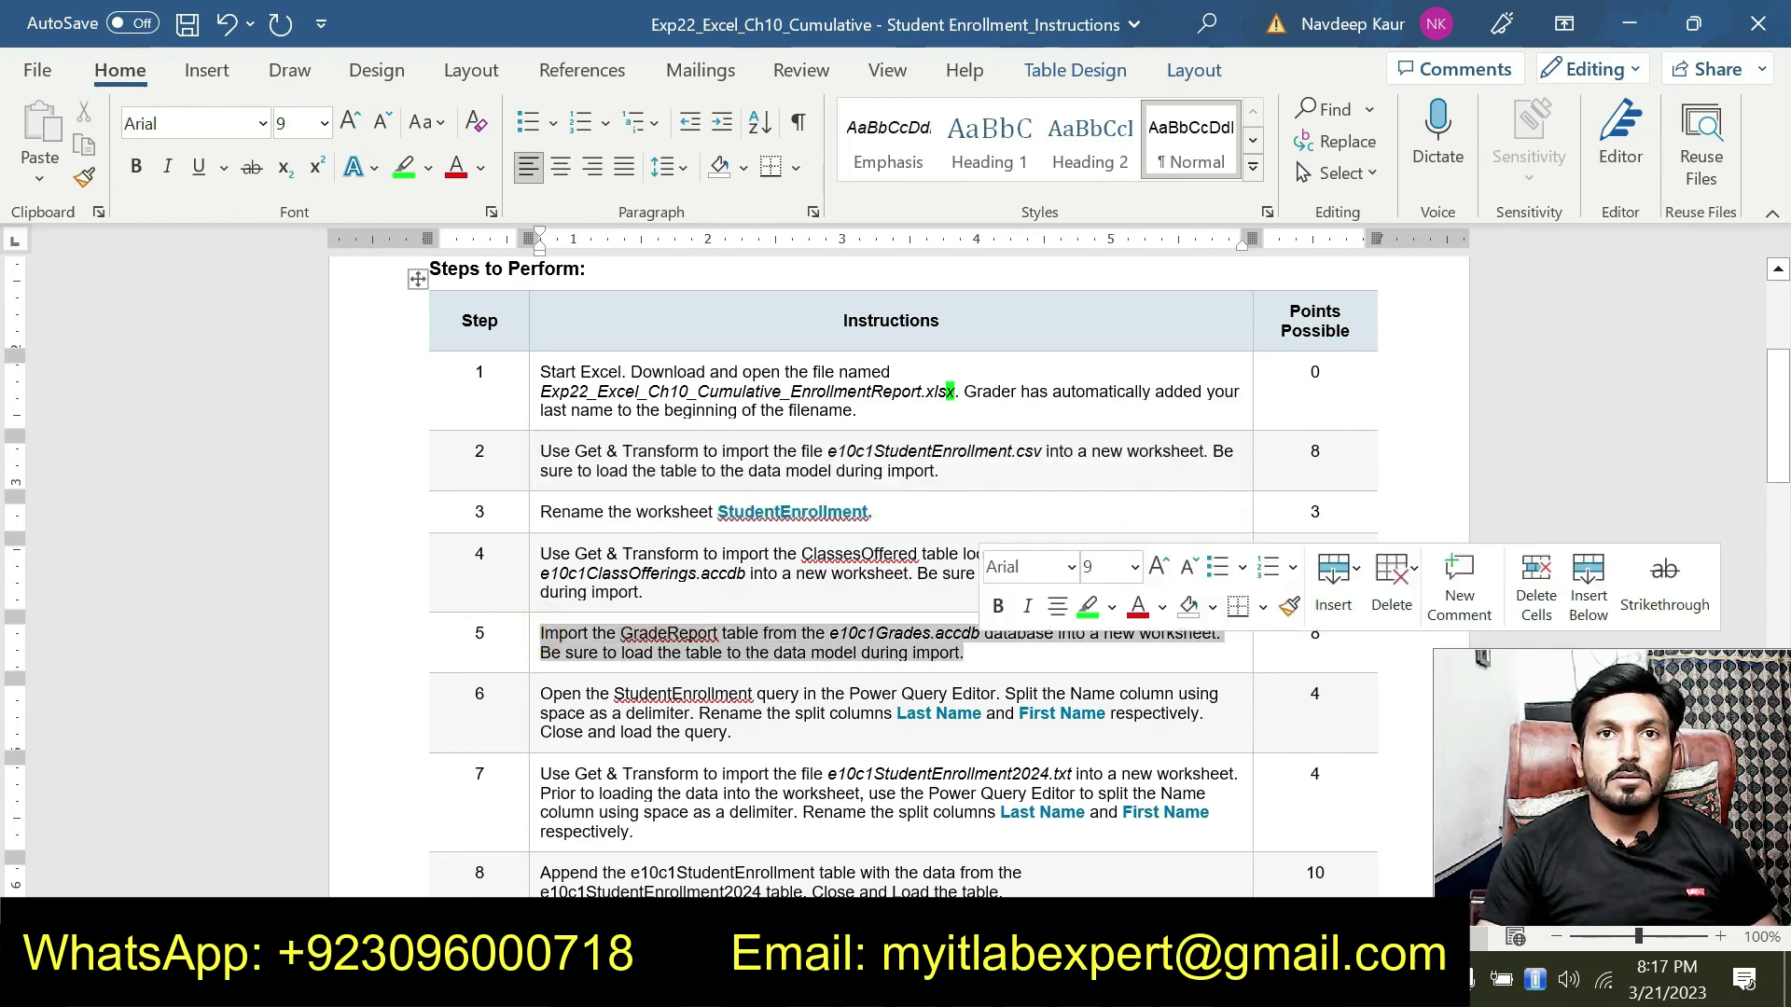
{"action": "left_click", "coordinate": [1087, 607]}
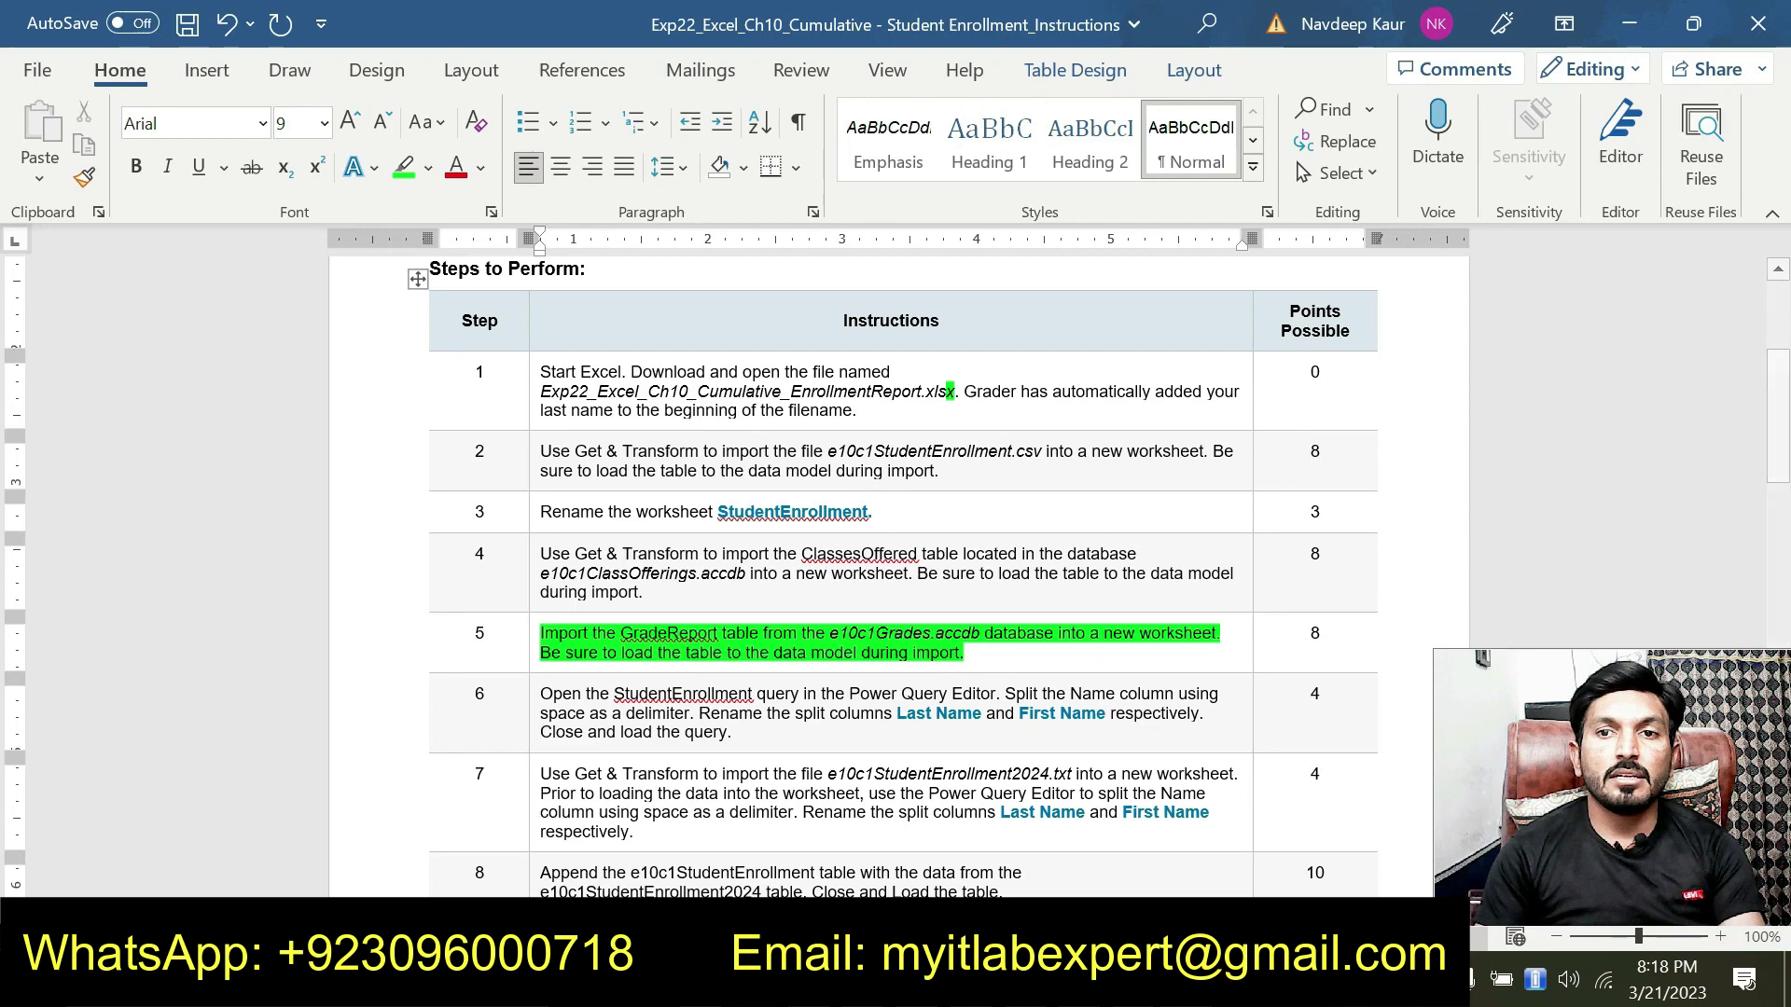
- Switch to the Excel workbook and load the GradeReport table from the e10c1Grades Access database into a new worksheet
{"action": "key", "text": "alt+Tab"}
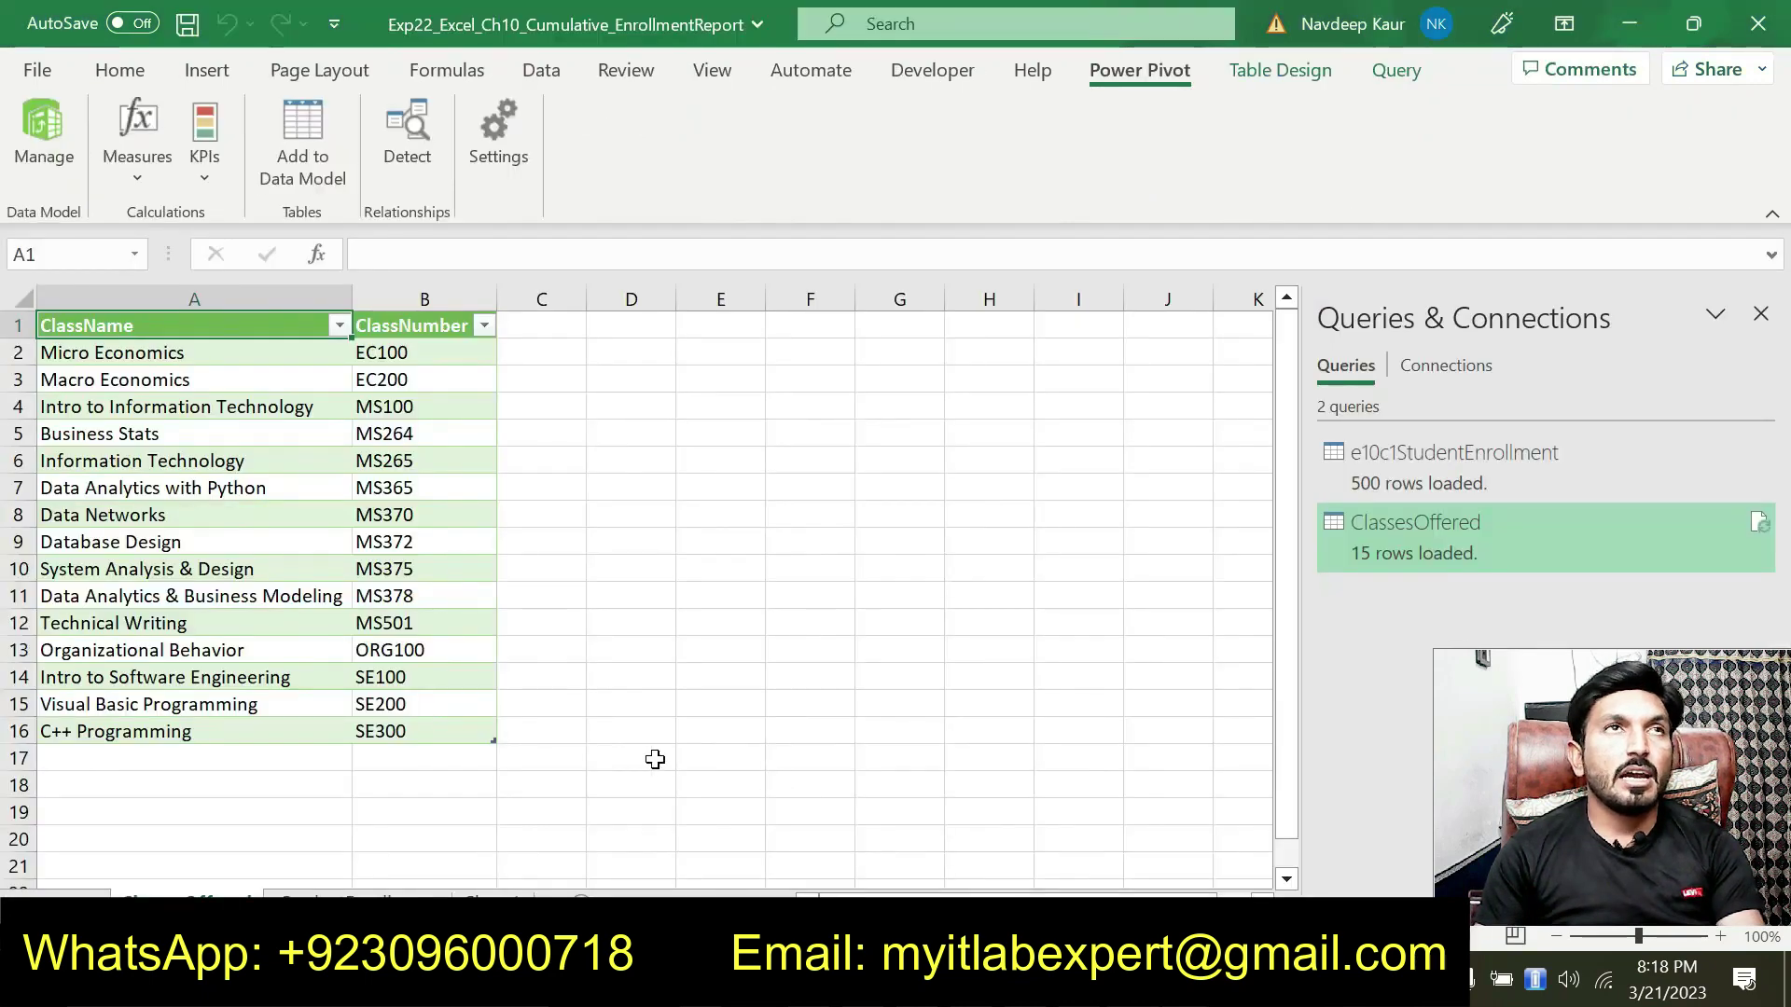
{"action": "left_click", "coordinate": [544, 73]}
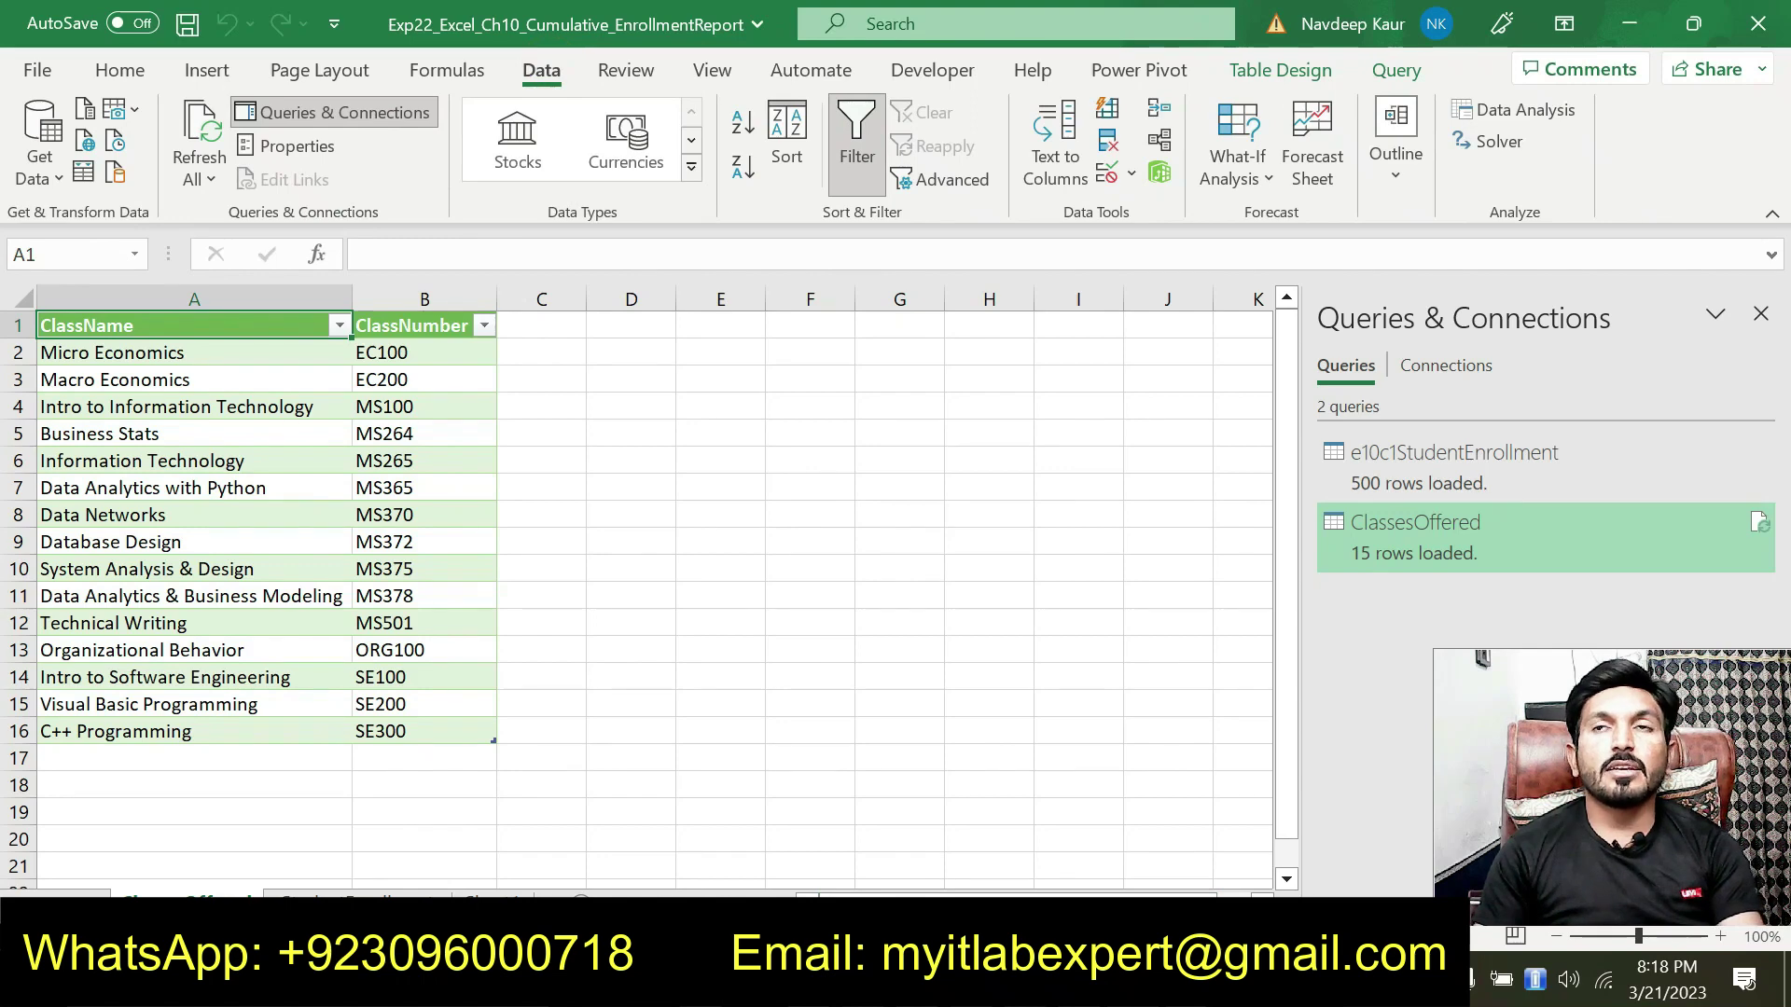
{"action": "left_click", "coordinate": [54, 175]}
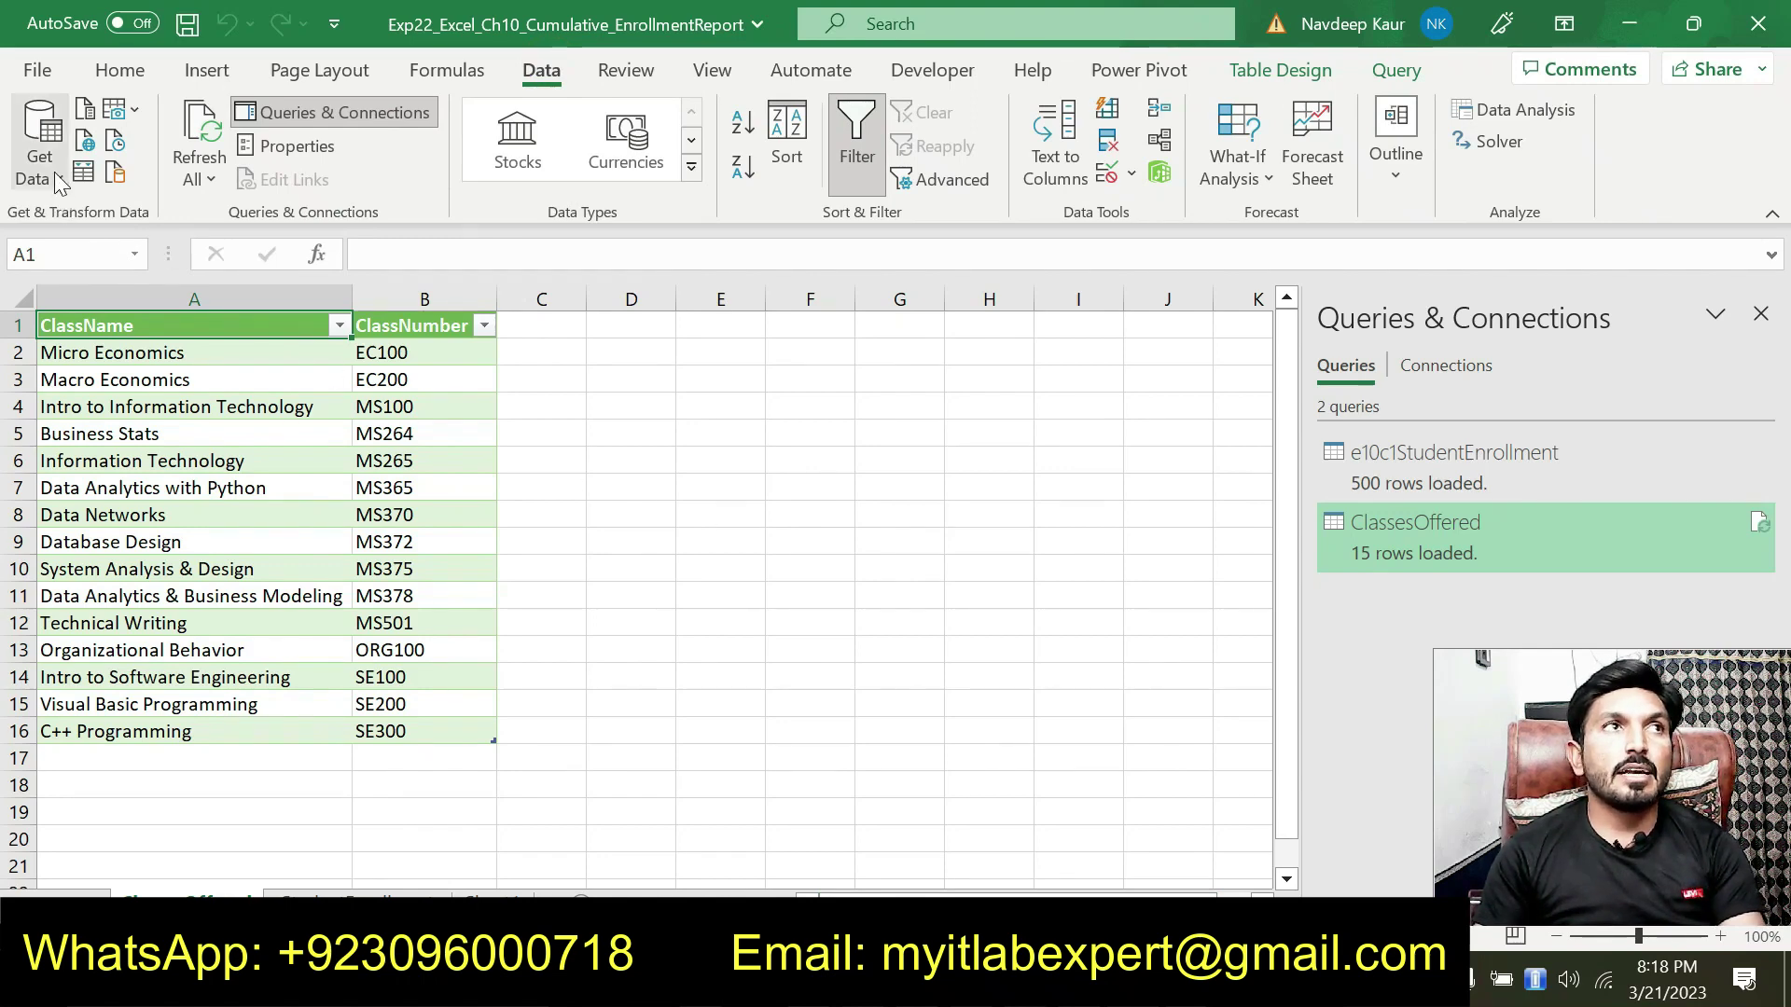
{"action": "mouse_move", "coordinate": [198, 290]}
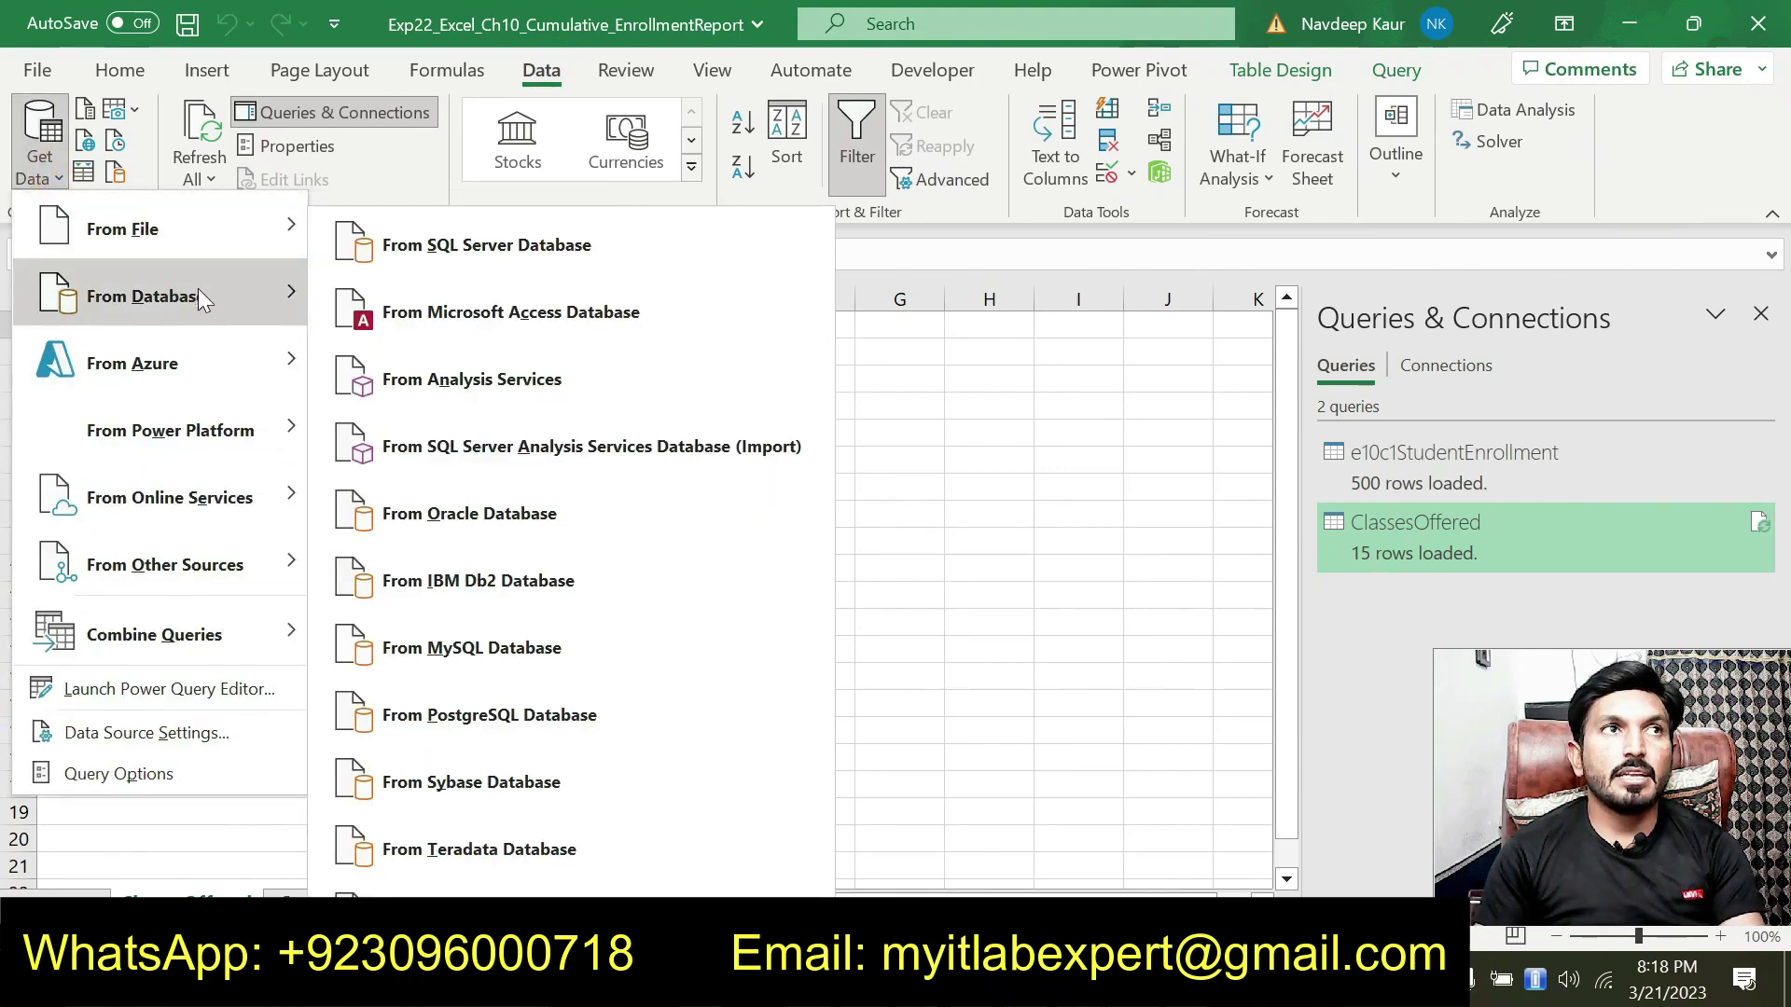
{"action": "left_click", "coordinate": [630, 308]}
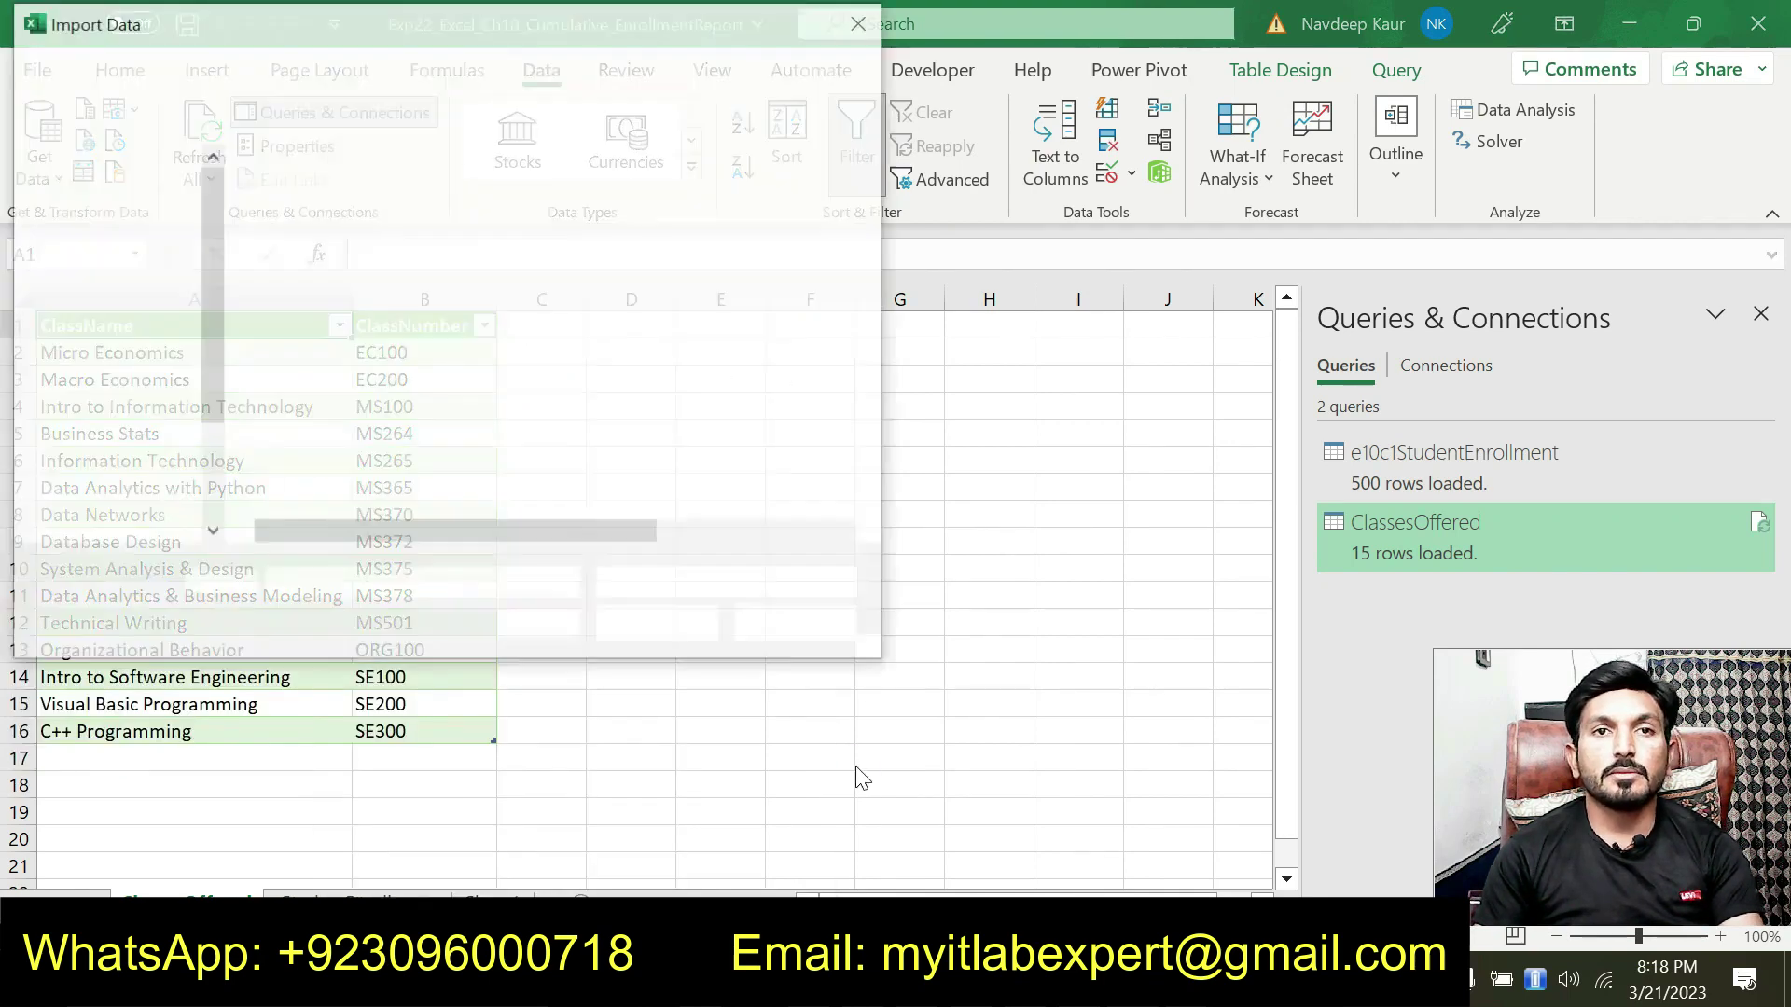
{"action": "left_click", "coordinate": [361, 239]}
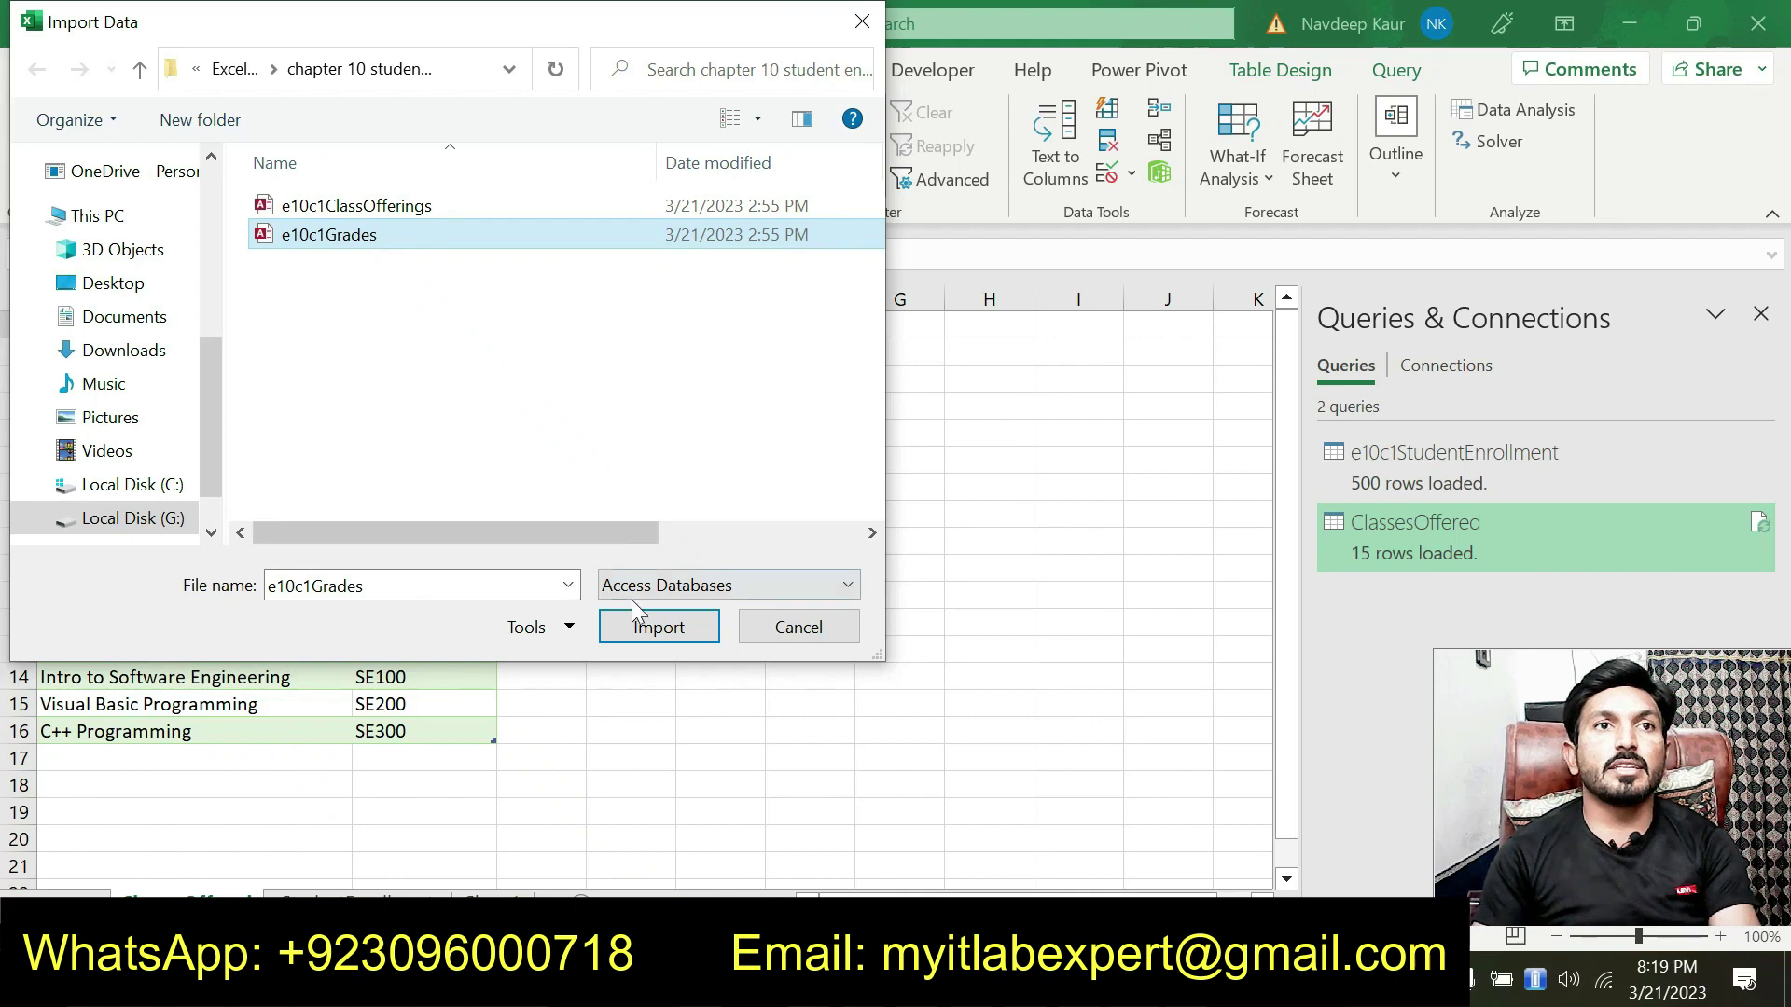
{"action": "left_click", "coordinate": [655, 633]}
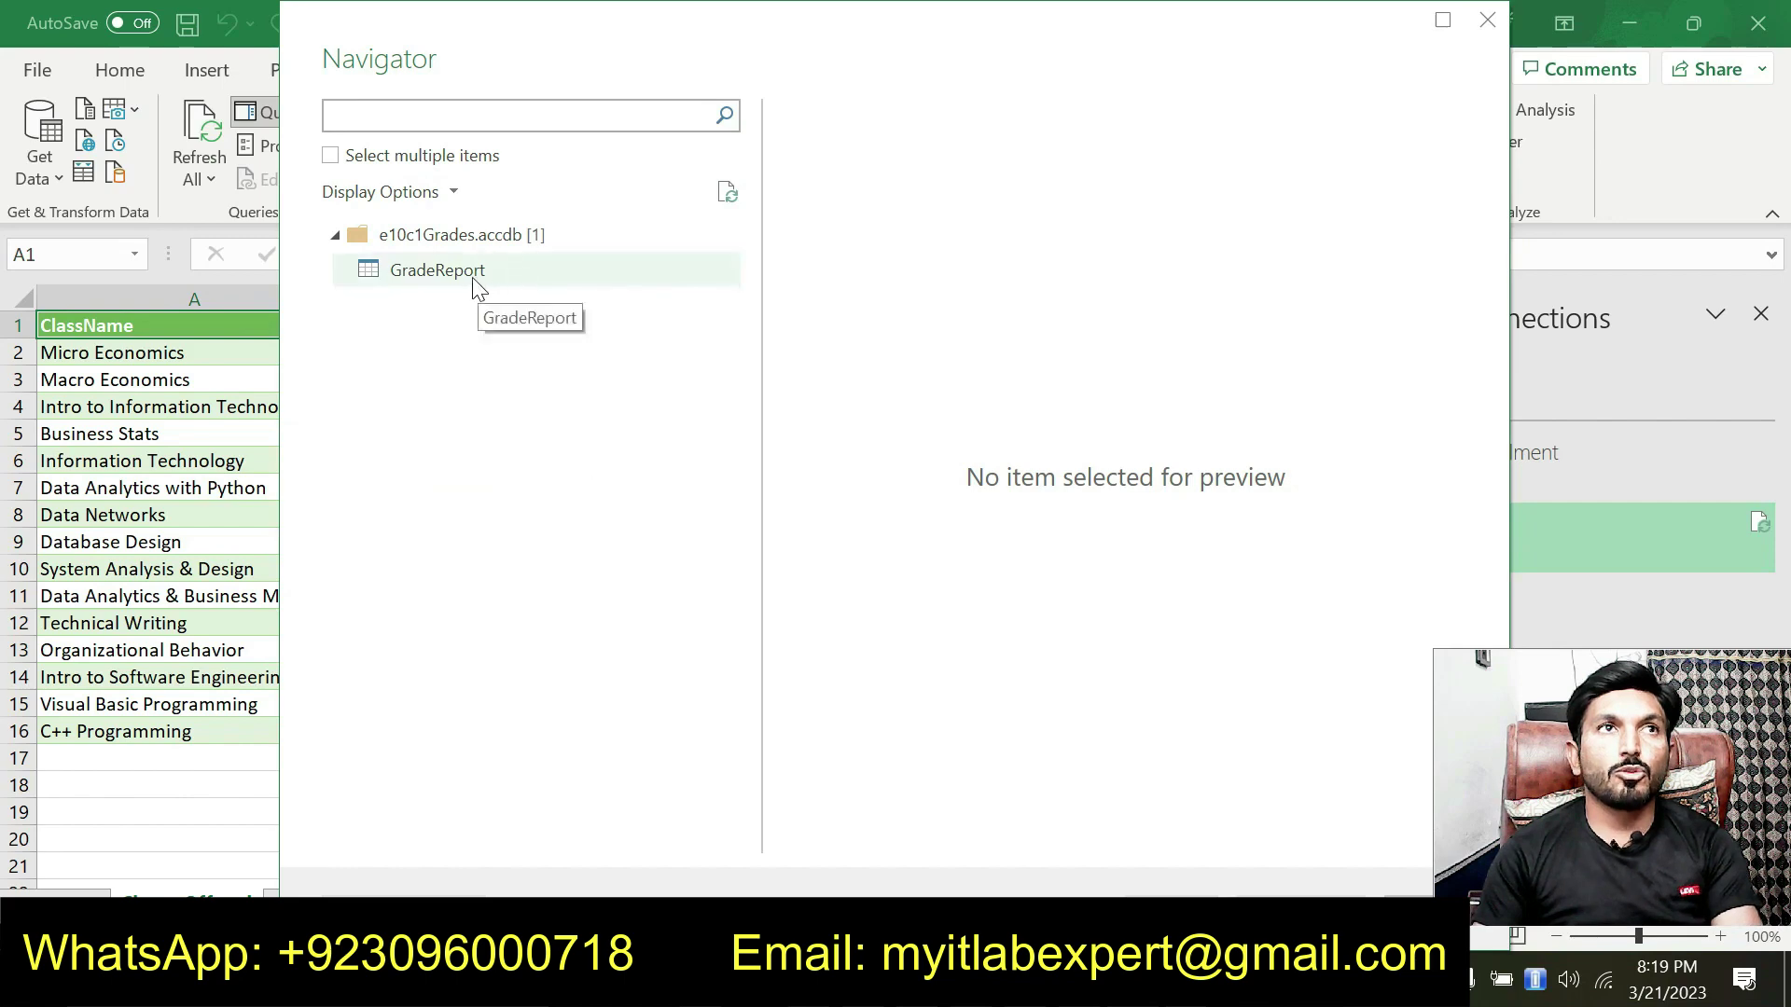
{"action": "left_click", "coordinate": [461, 276]}
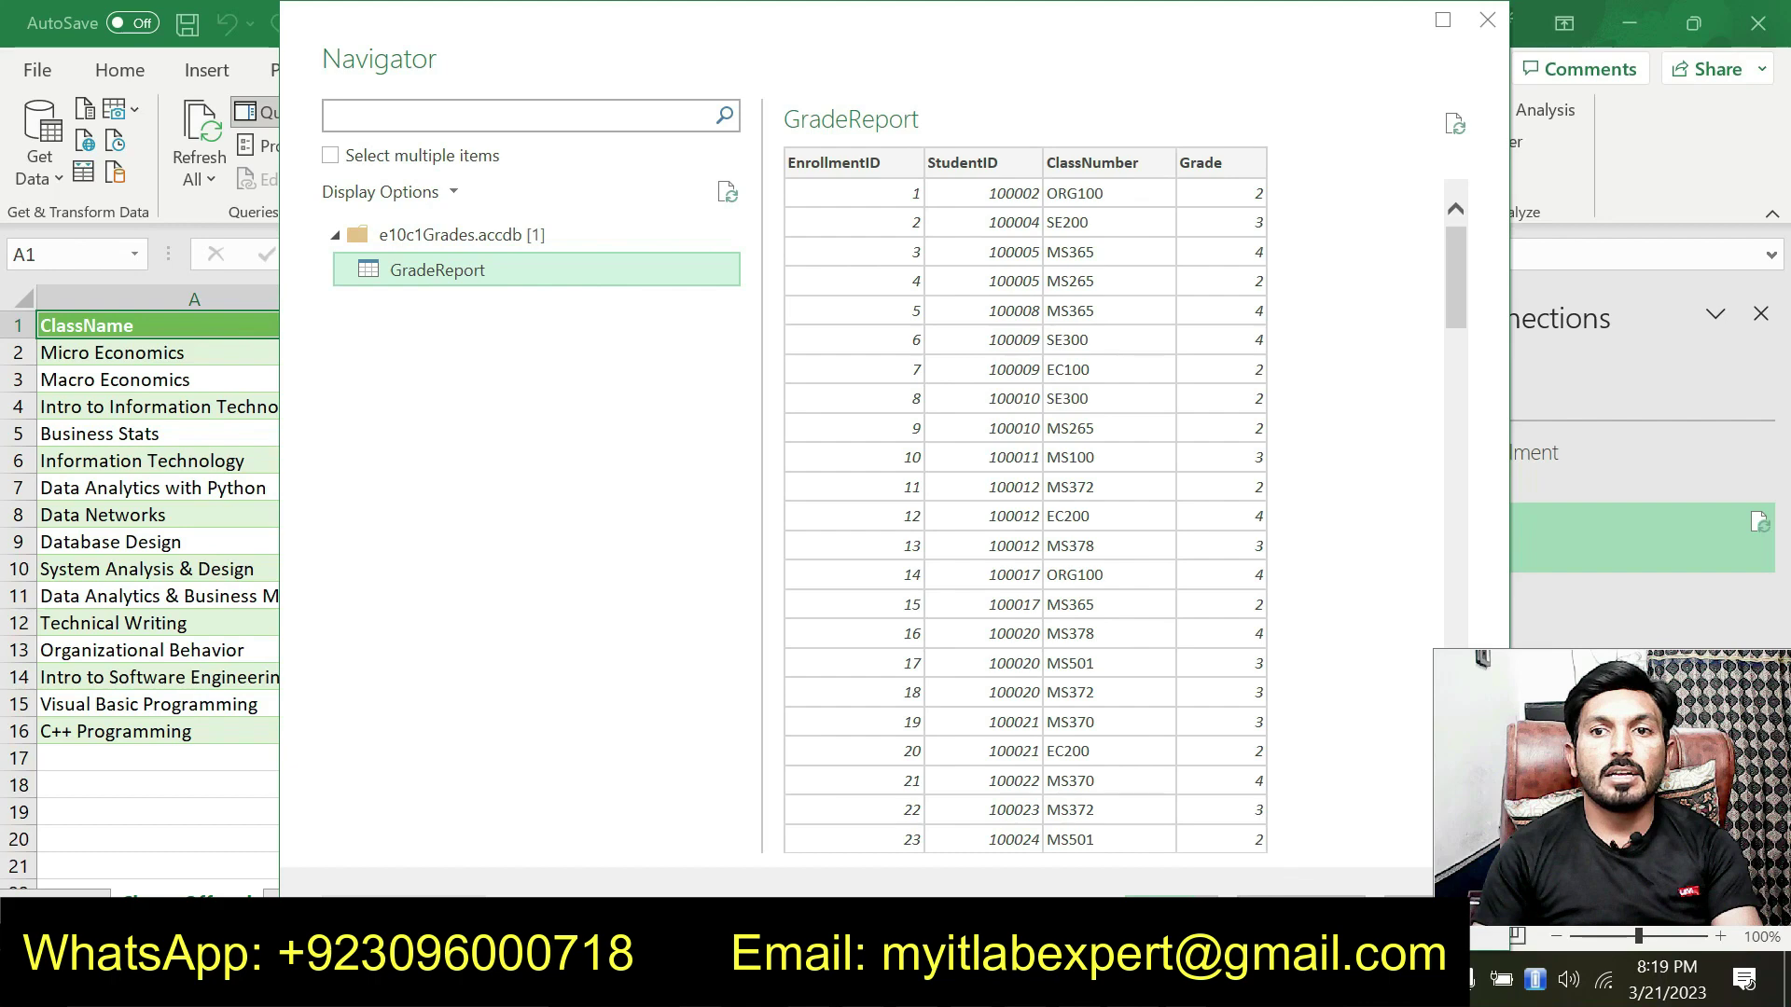
{"action": "left_click", "coordinate": [1171, 914]}
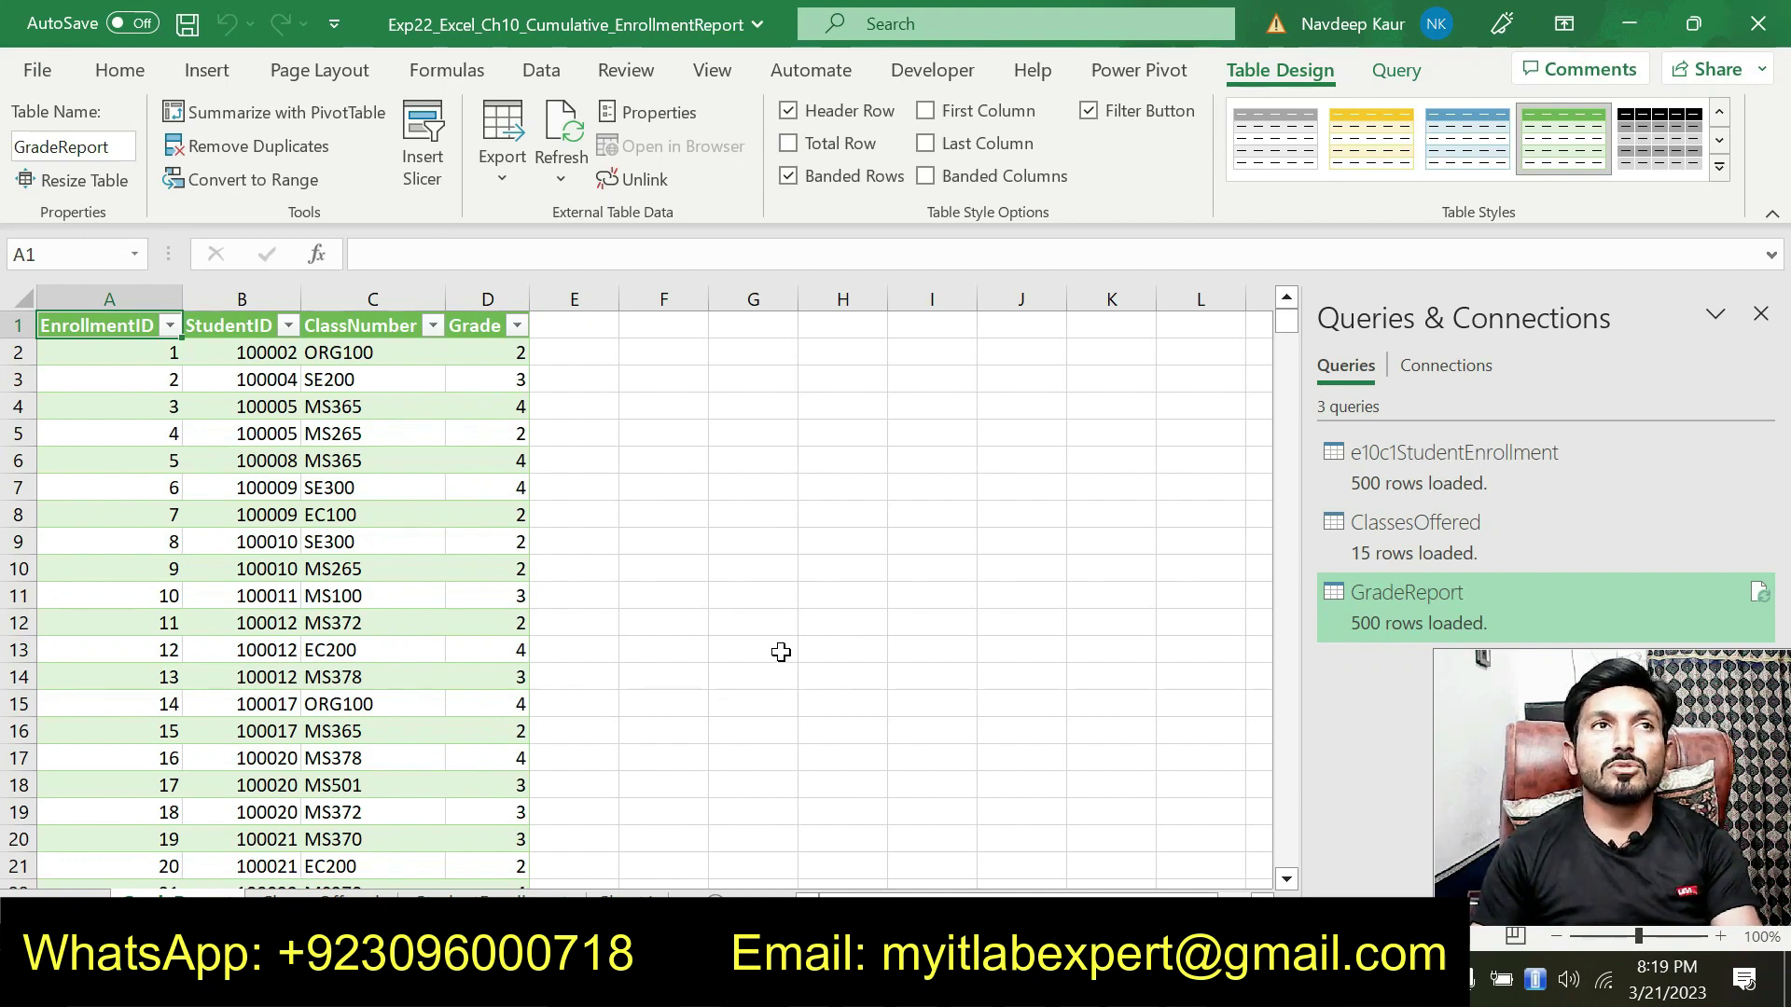
- Add the GradeReport table to the data model with Power Pivot and close the Power Pivot window
{"action": "left_click", "coordinate": [1132, 74]}
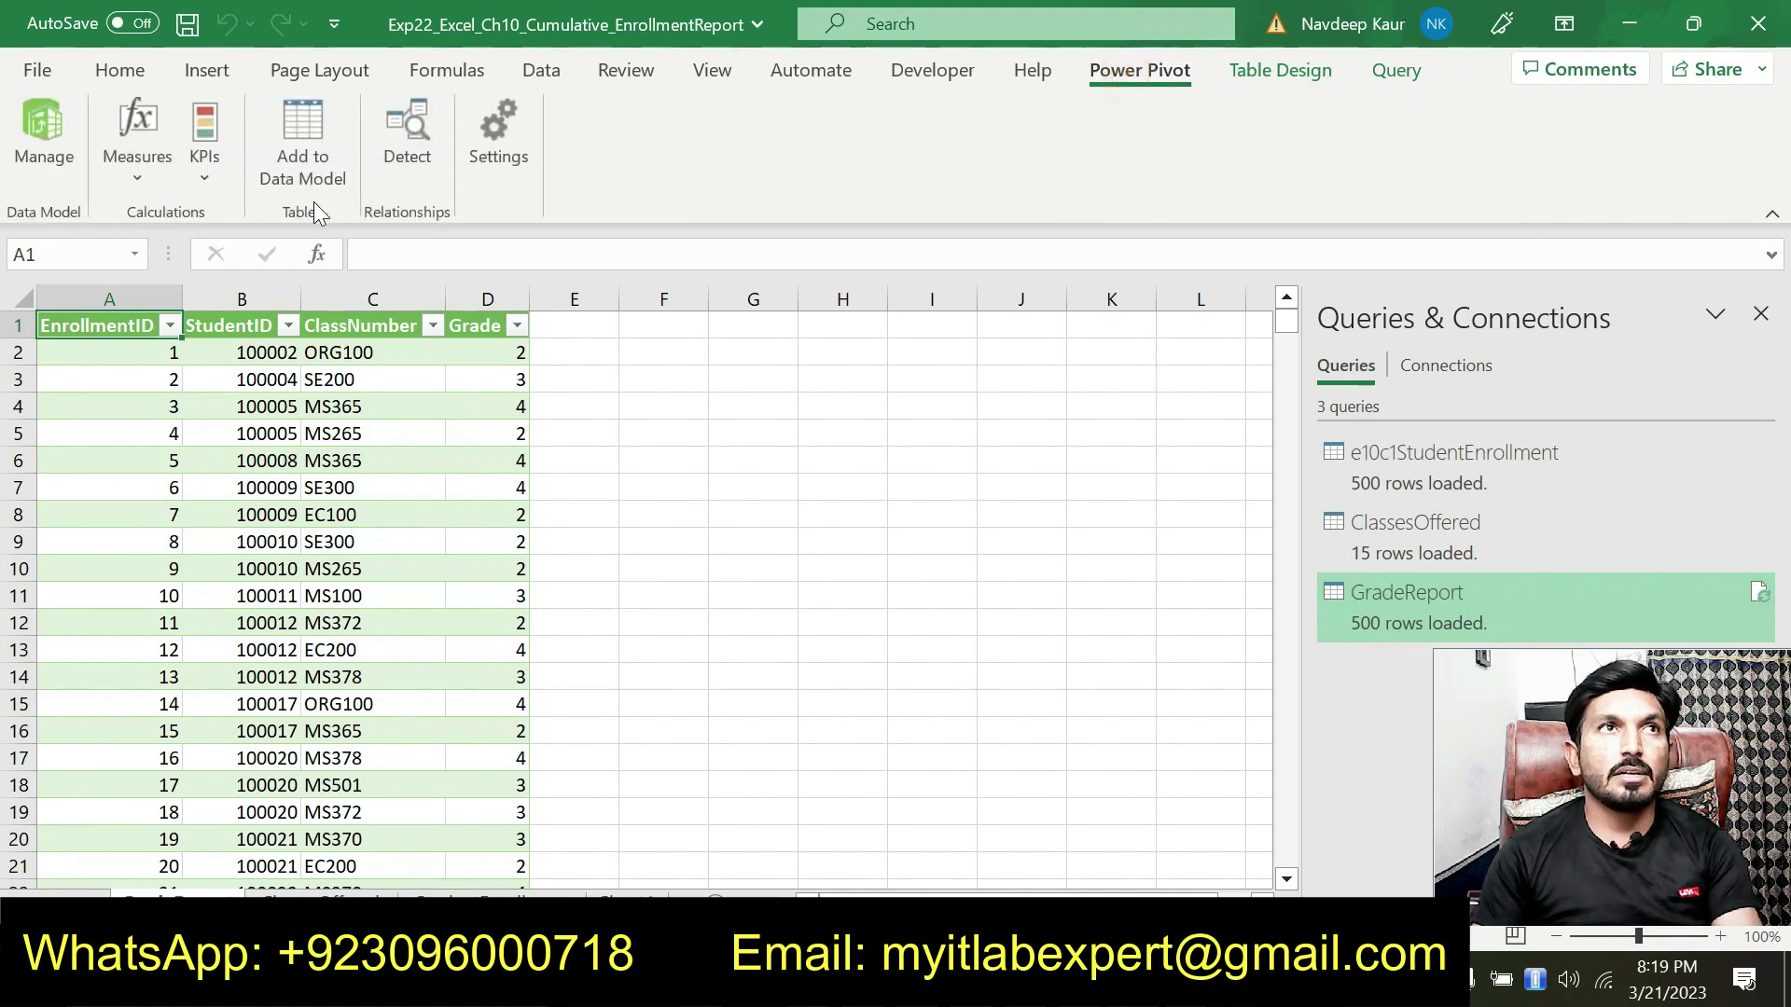
{"action": "left_click", "coordinate": [319, 171]}
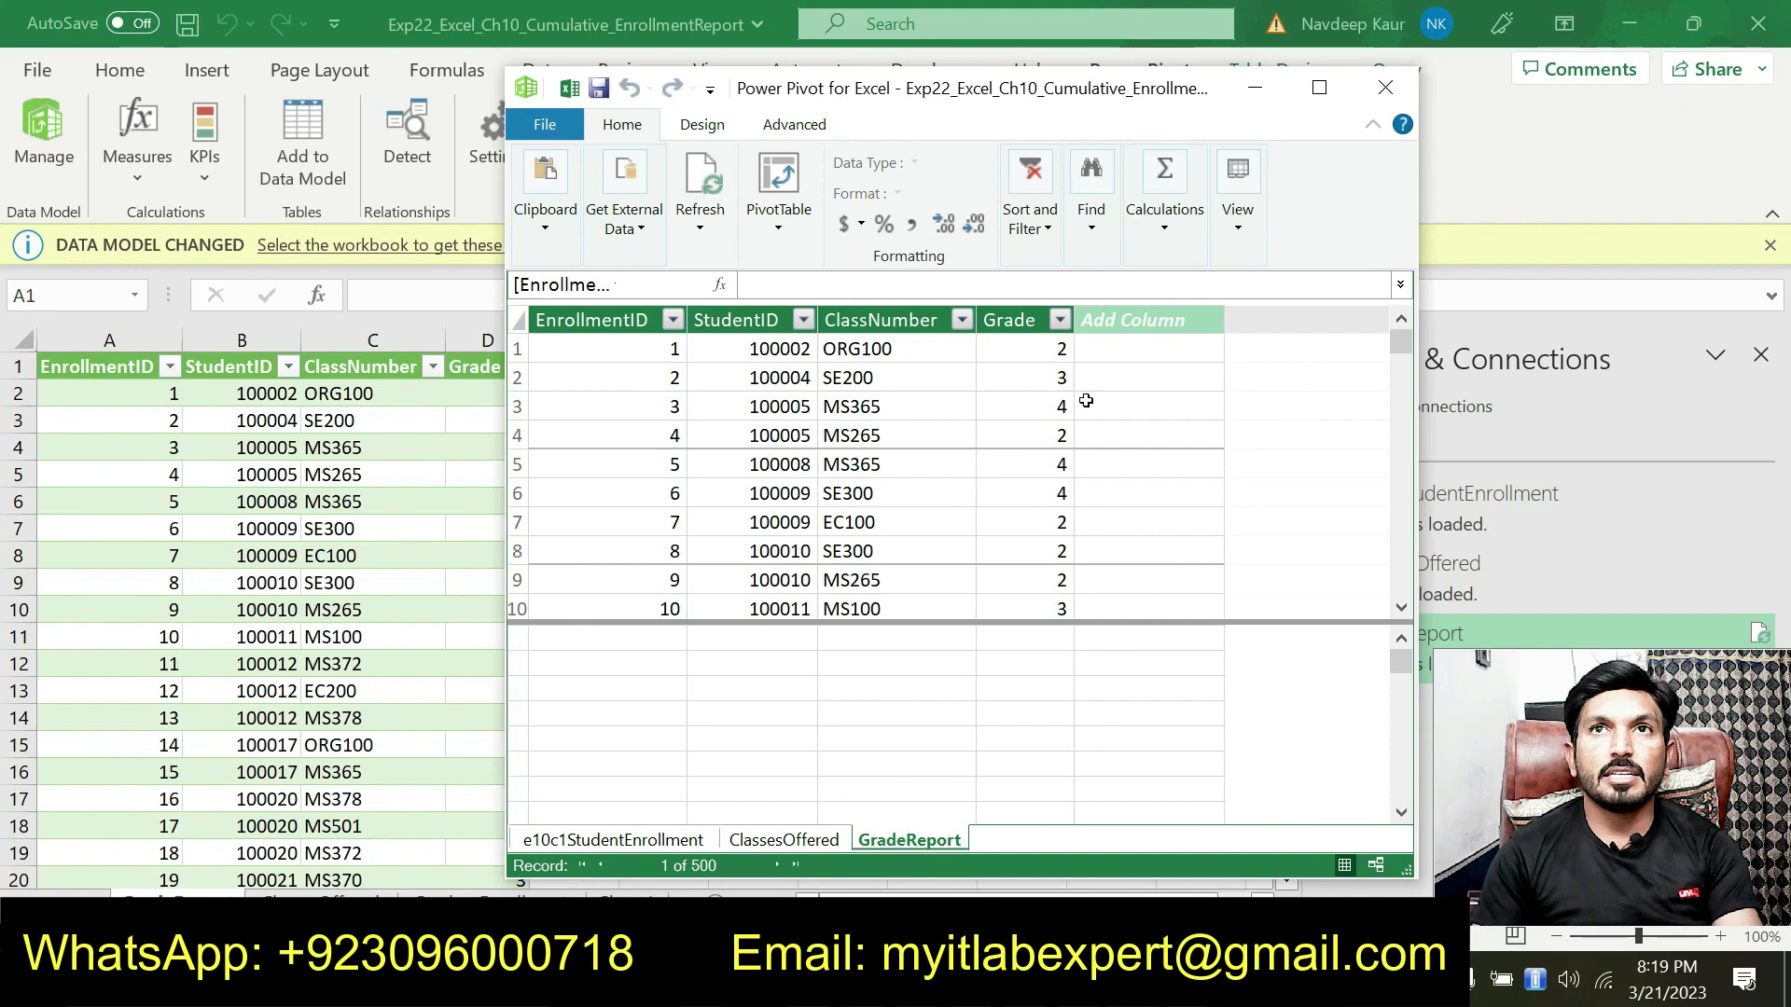
{"action": "left_click", "coordinate": [1387, 94]}
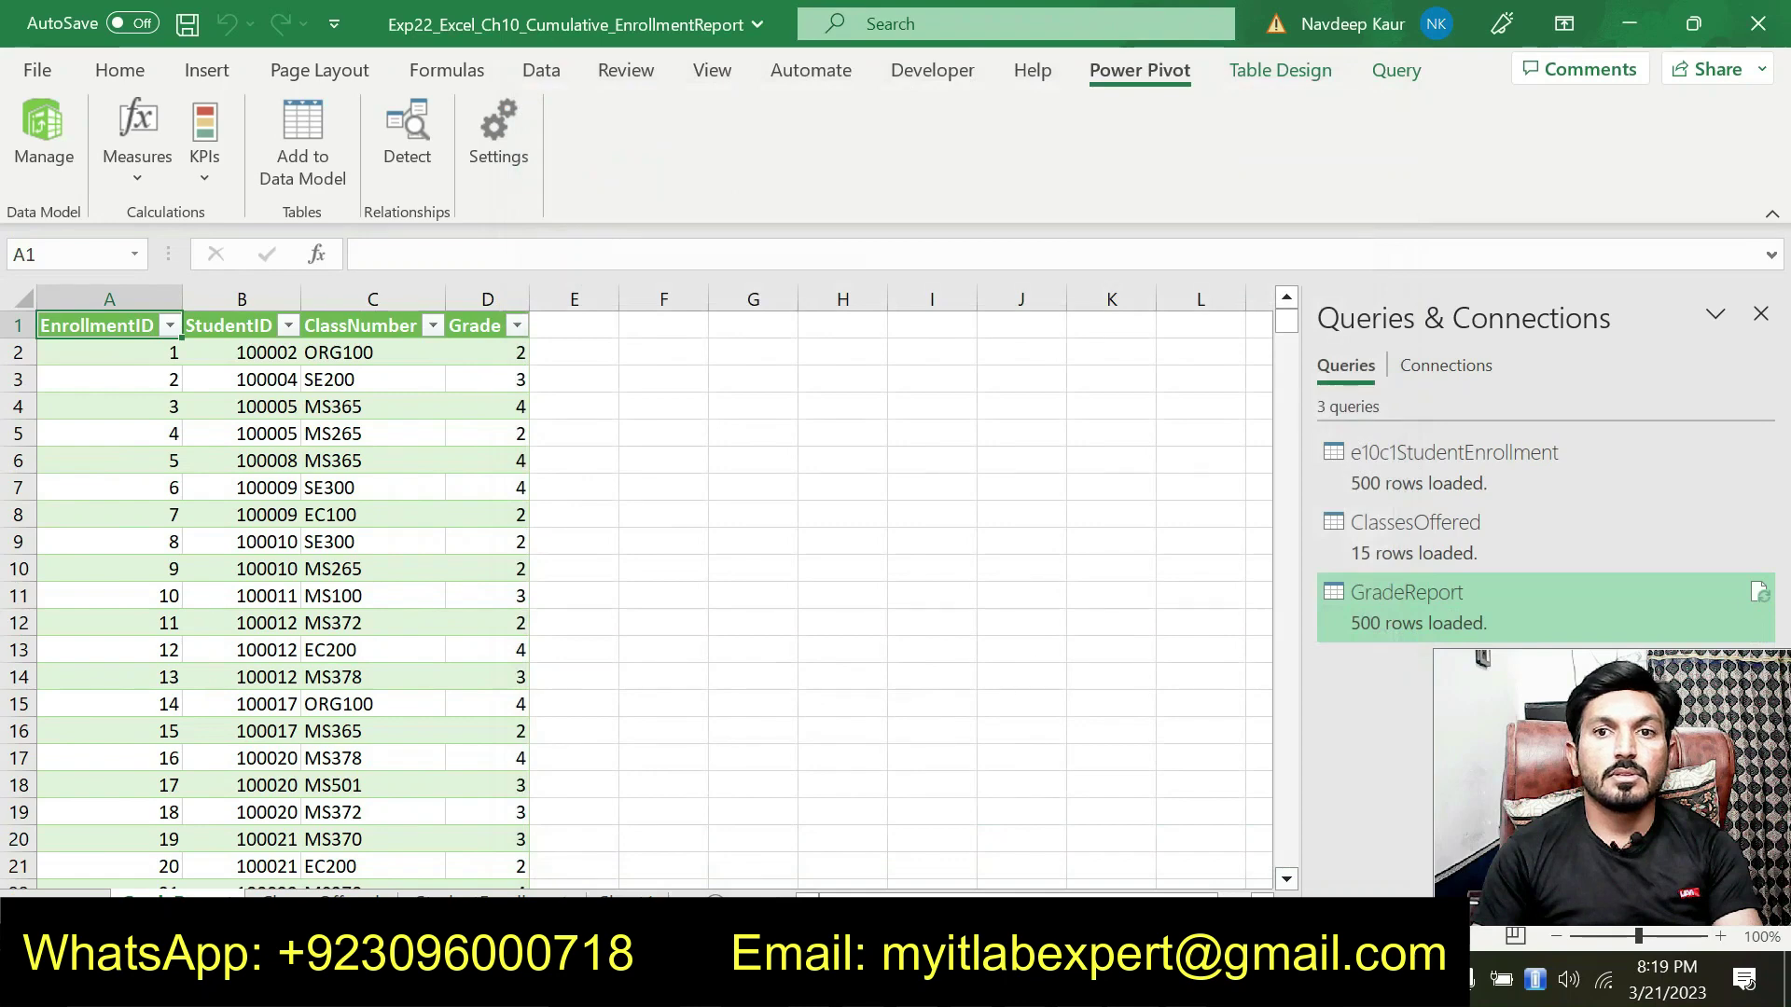
- Switch to the Word instructions, clear the green highlight from step 5 and highlight step 6 in green
{"action": "key", "text": "alt+Tab"}
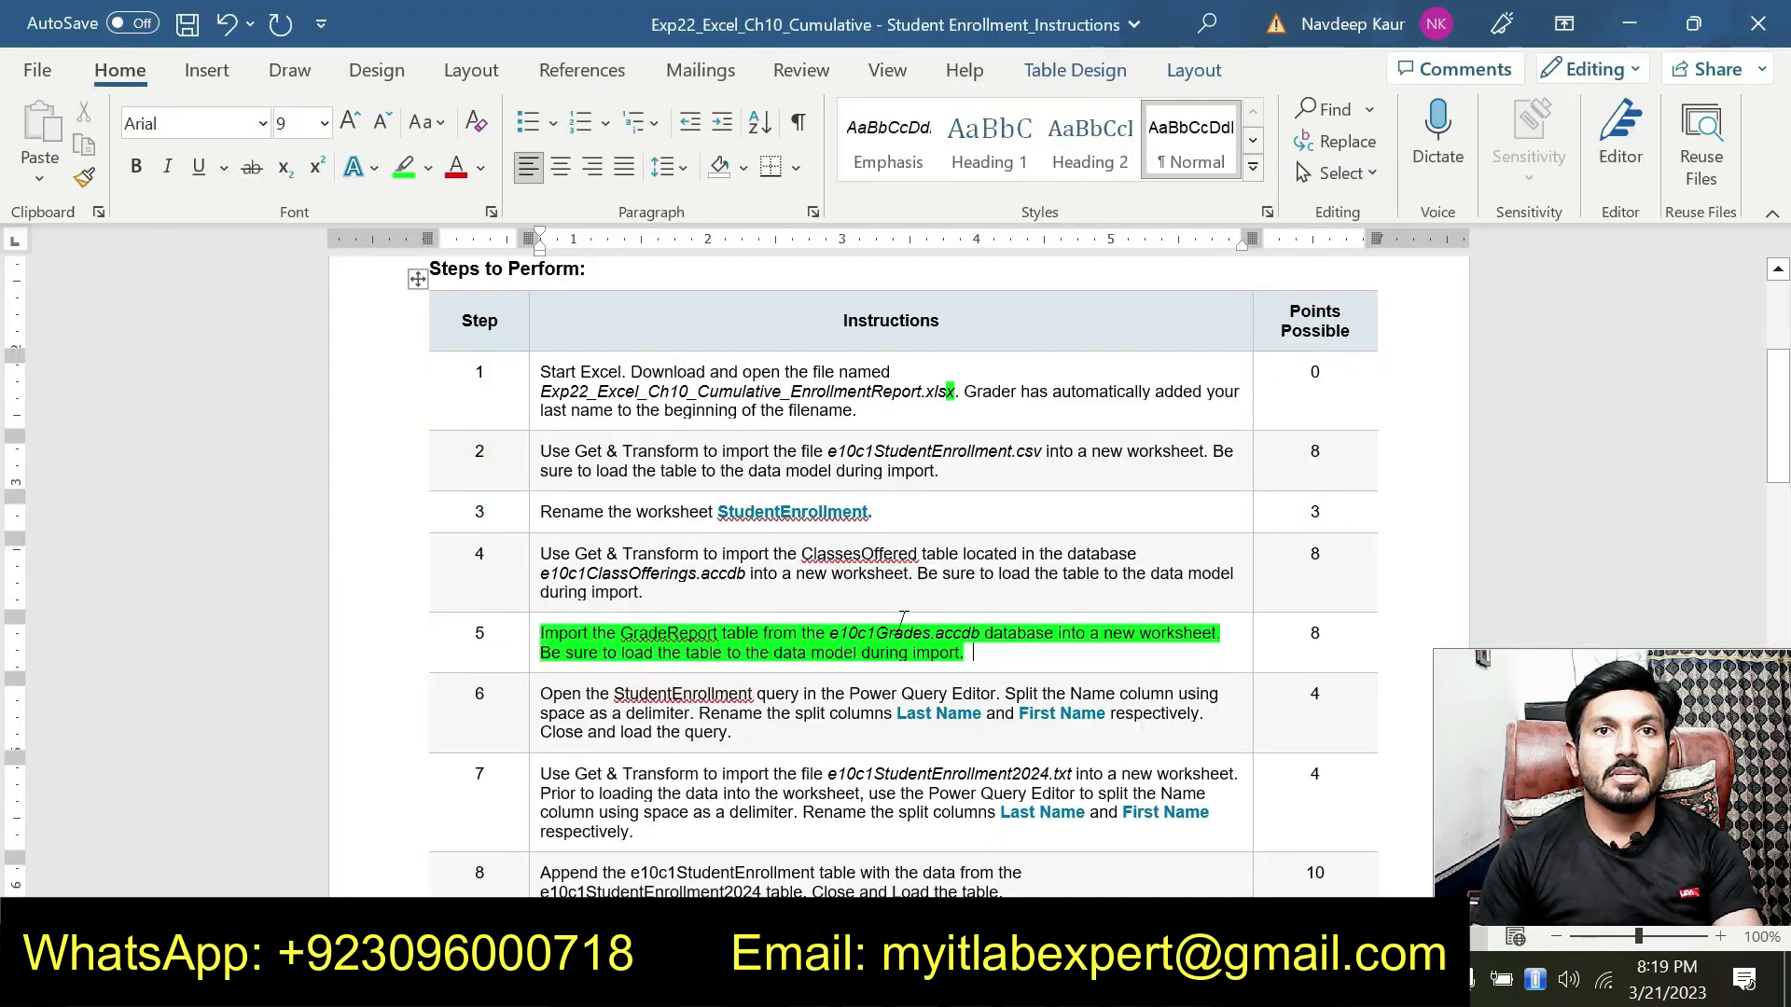
{"action": "left_click_drag", "start_coordinate": [970, 653], "coordinate": [622, 621]}
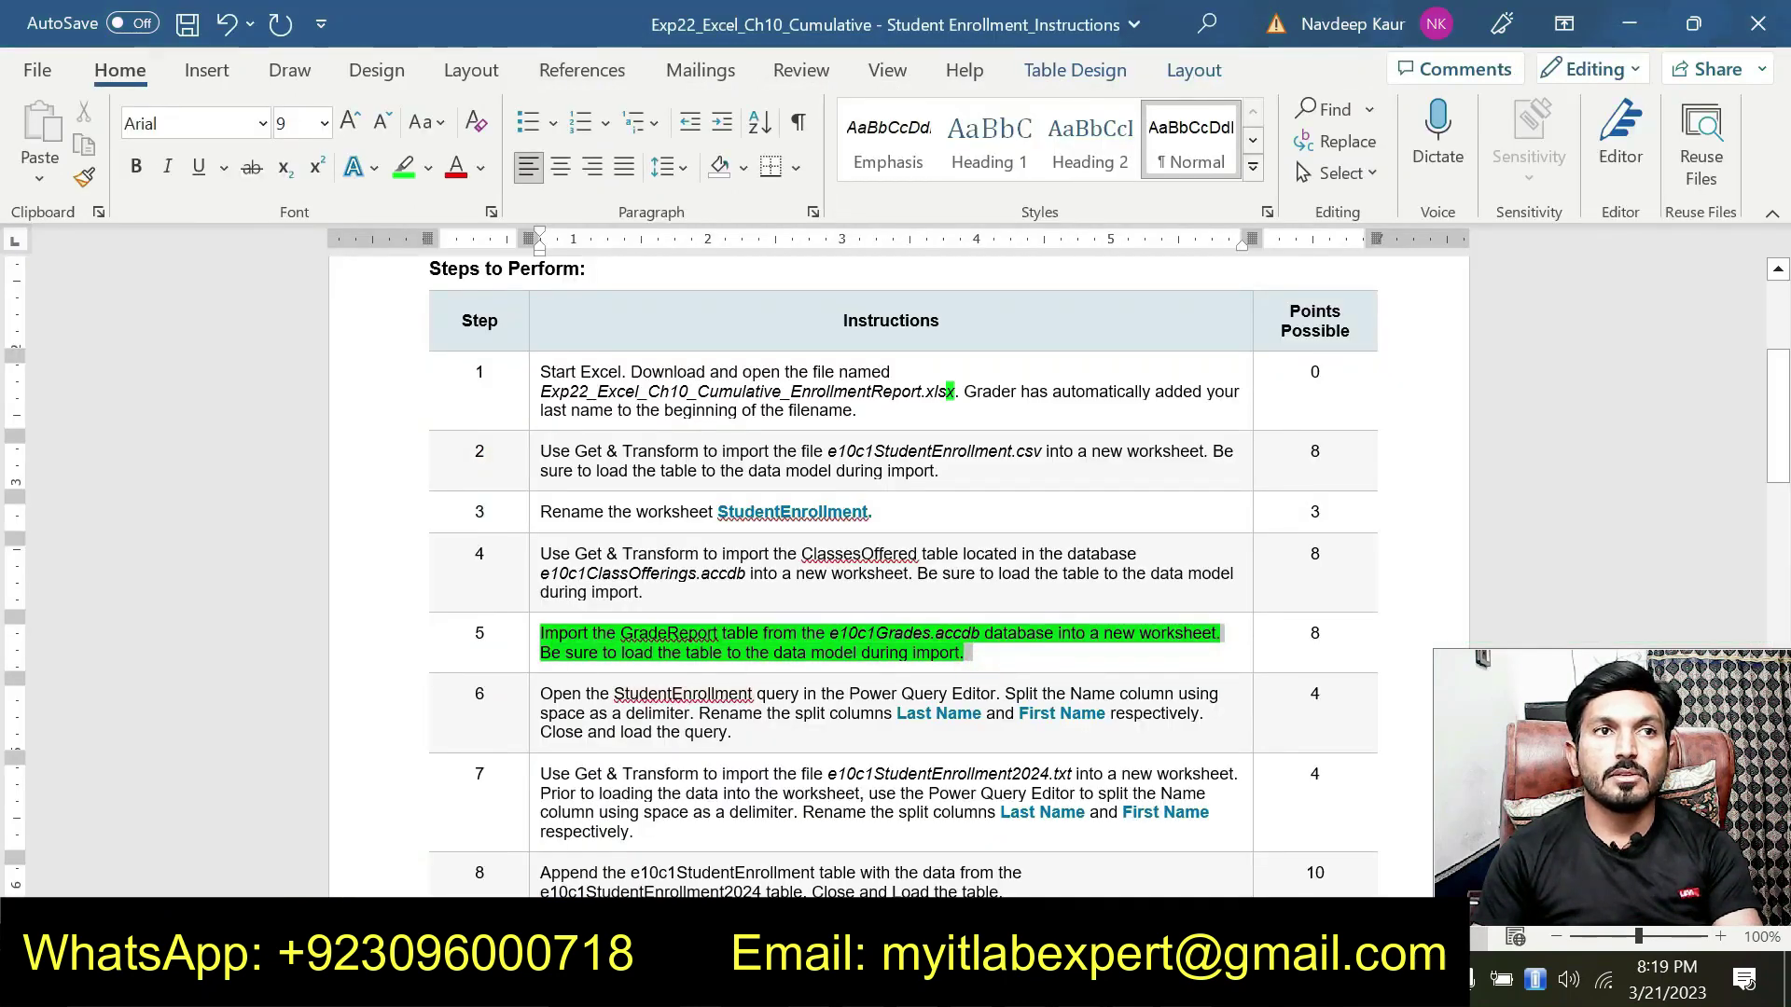
{"action": "left_click", "coordinate": [657, 591]}
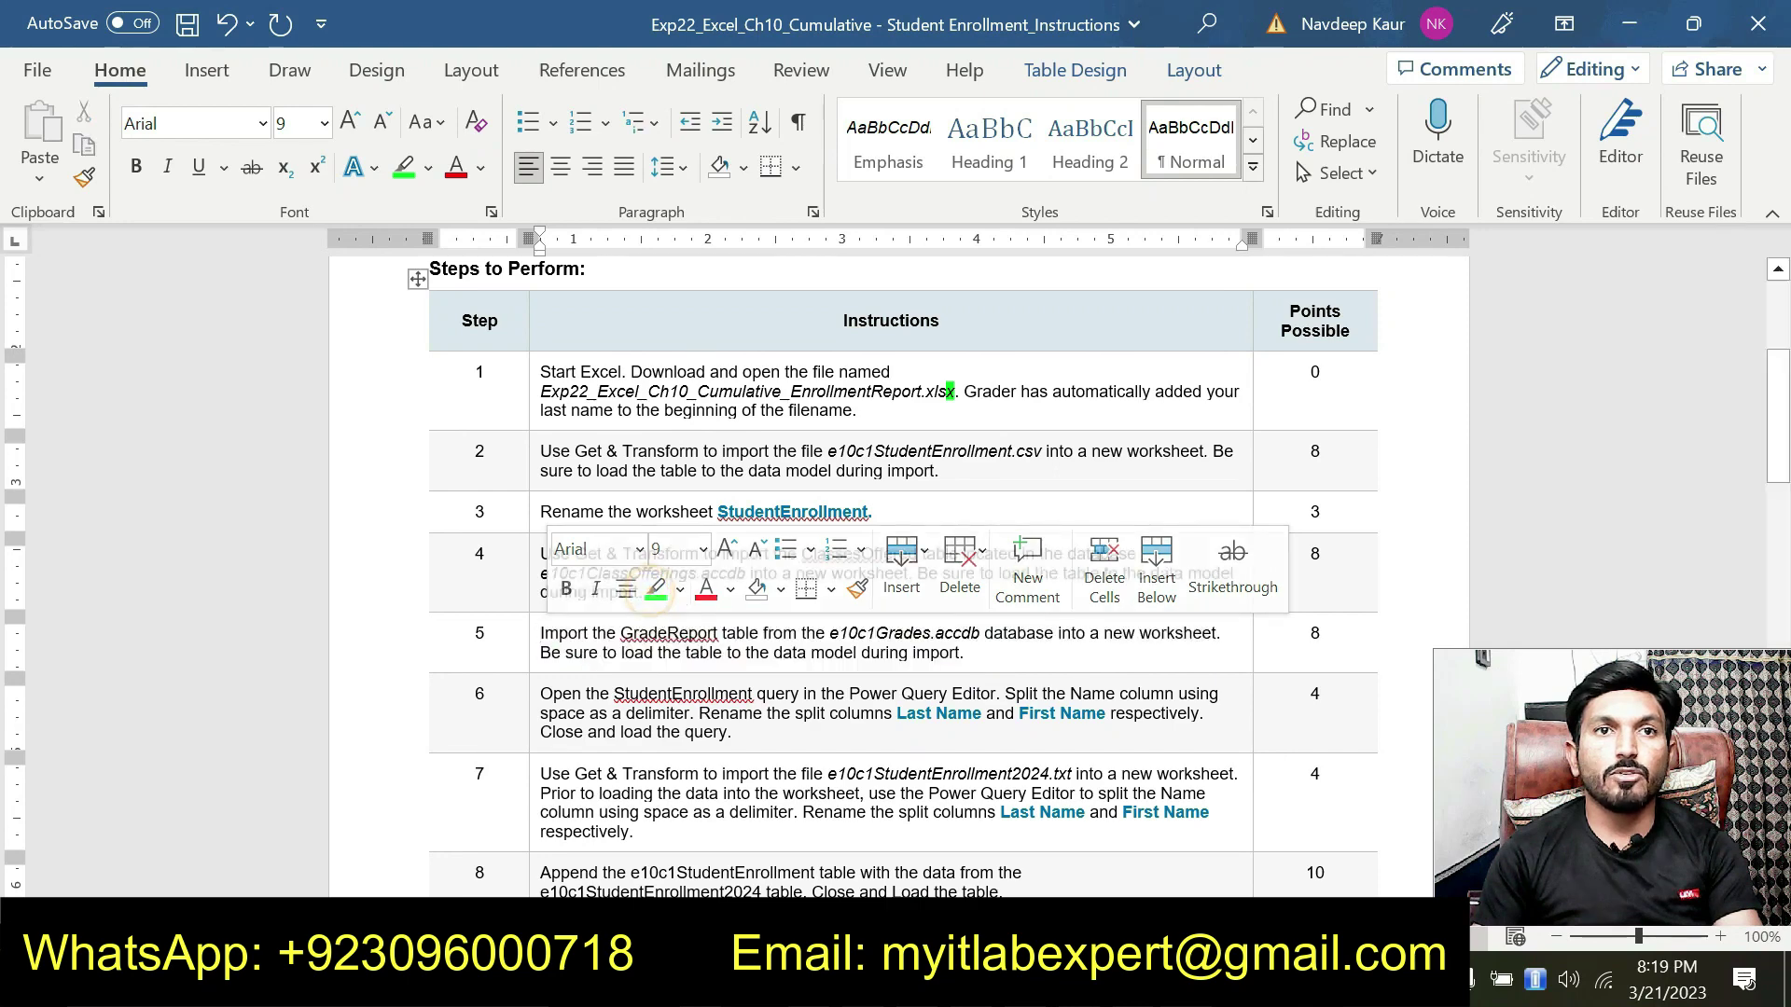
{"action": "scroll", "coordinate": [857, 715], "scroll_direction": "down", "scroll_amount": 1}
{"action": "left_click_drag", "start_coordinate": [737, 665], "coordinate": [541, 626]}
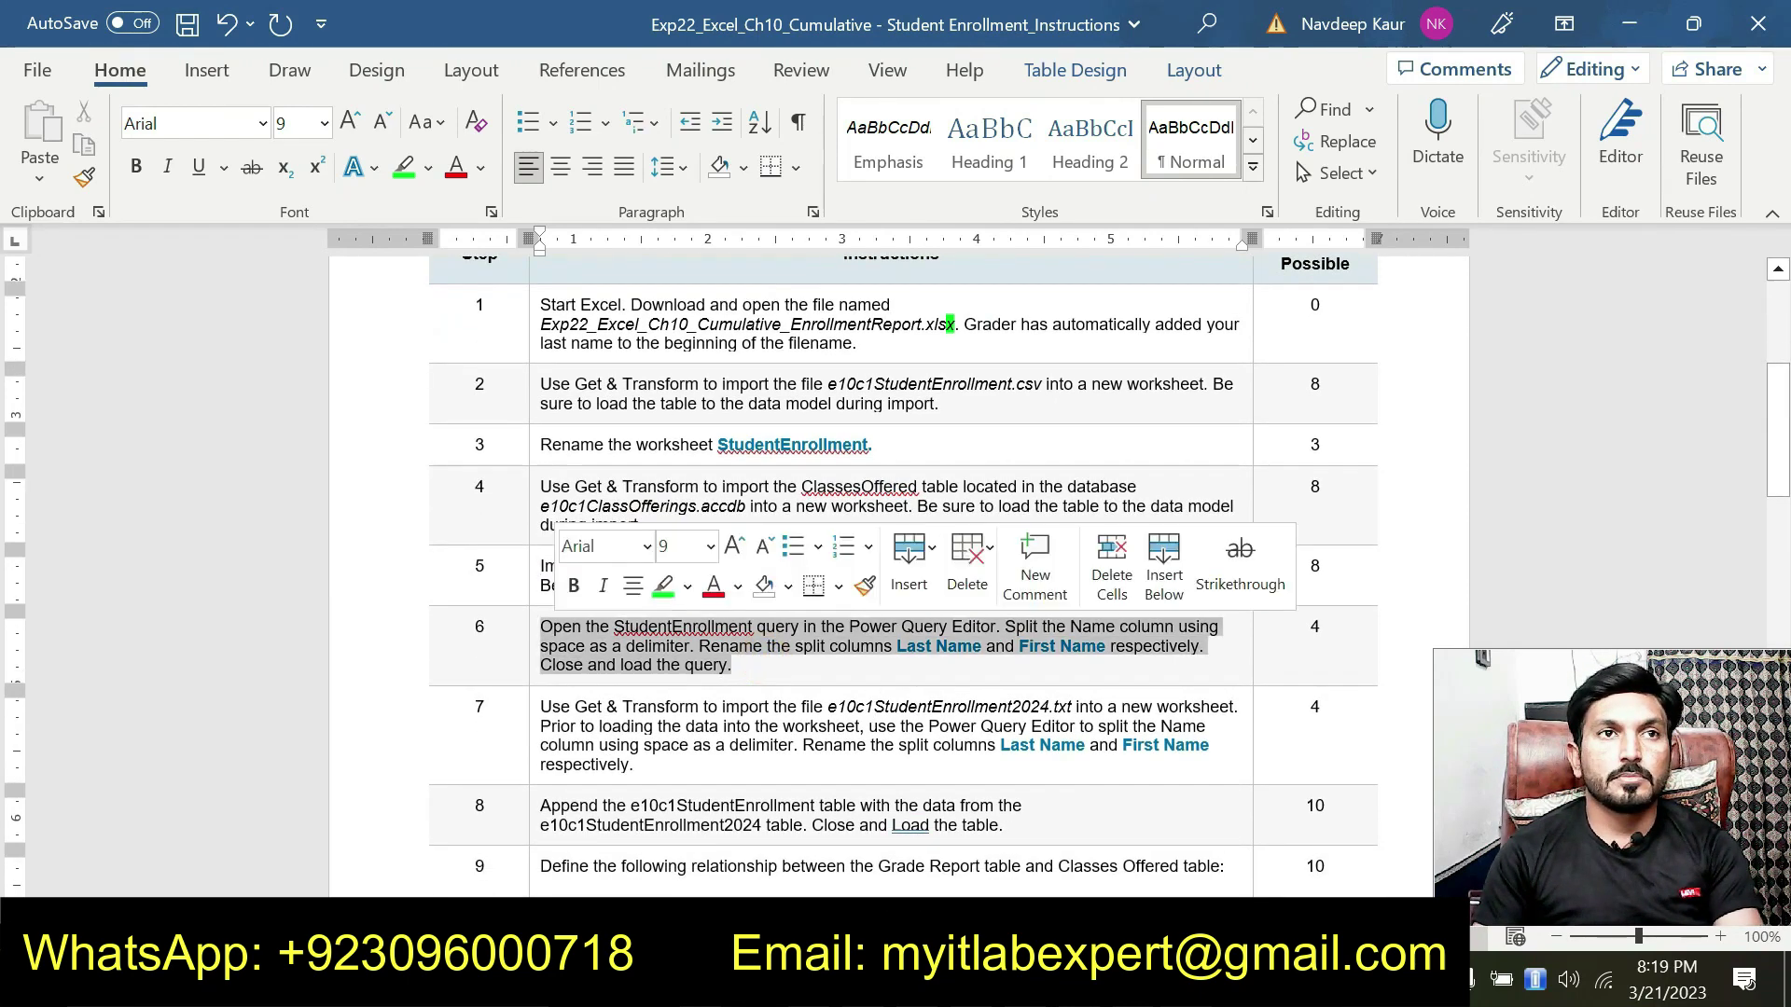
{"action": "left_click", "coordinate": [663, 585]}
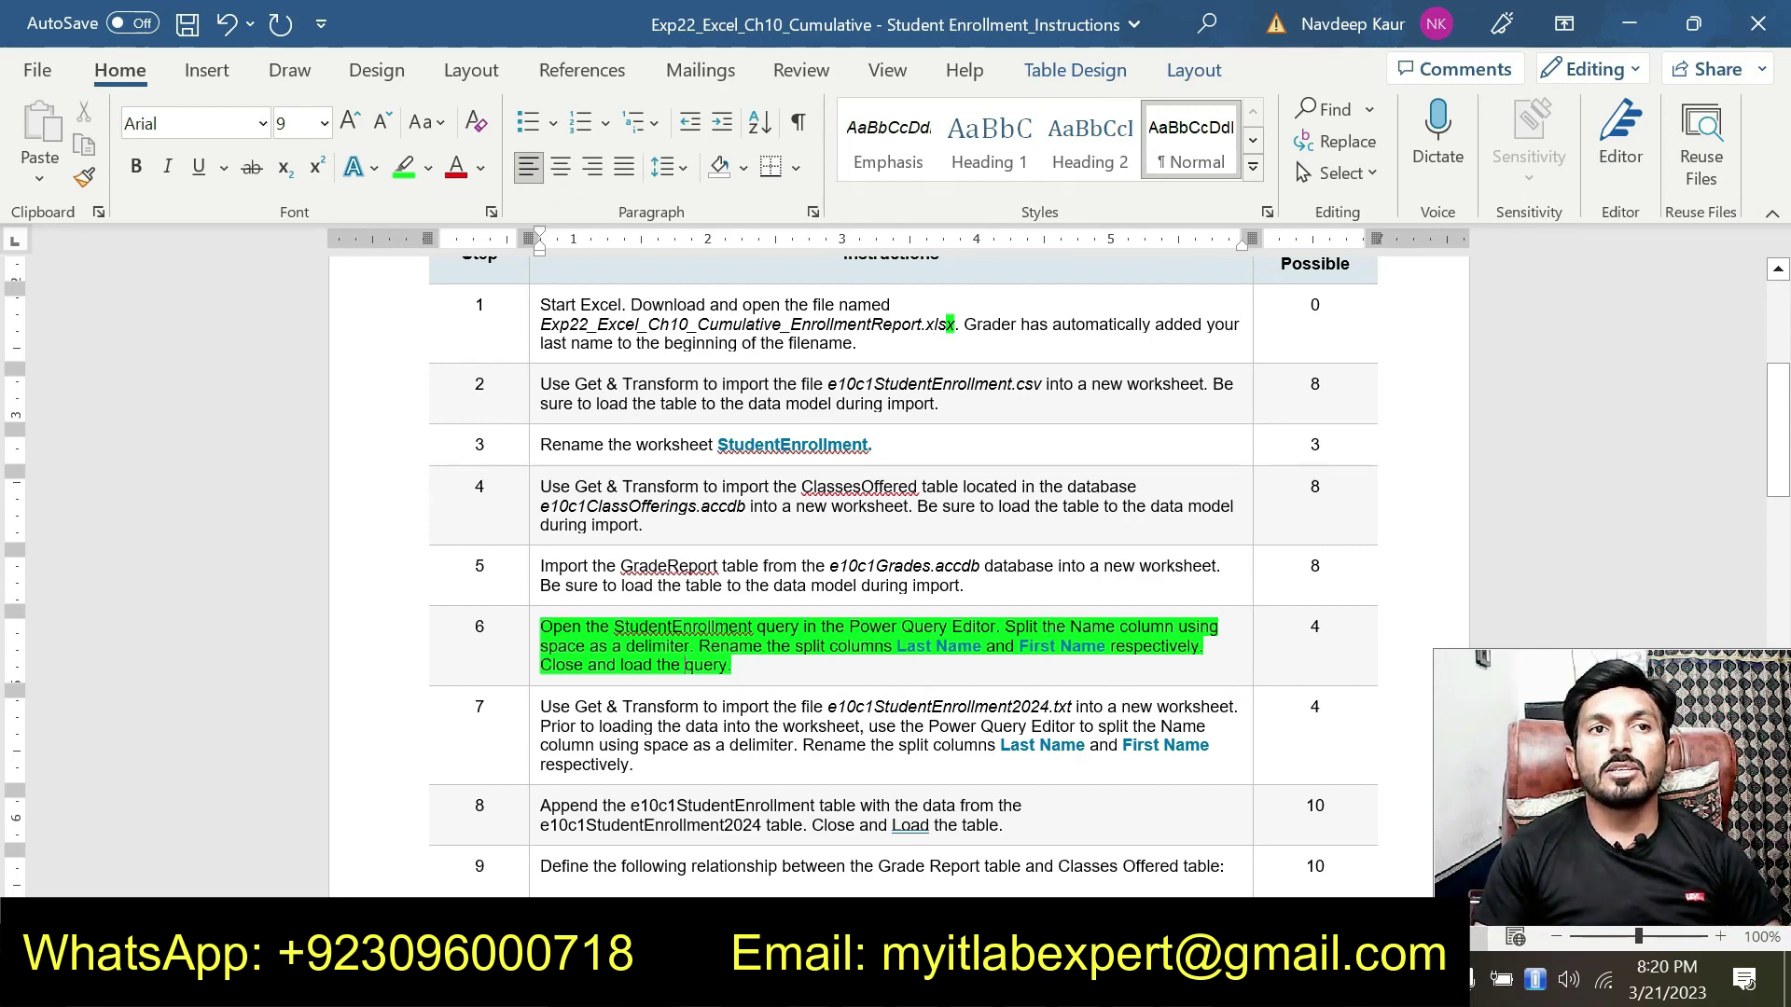
{"action": "left_click", "coordinate": [756, 670]}
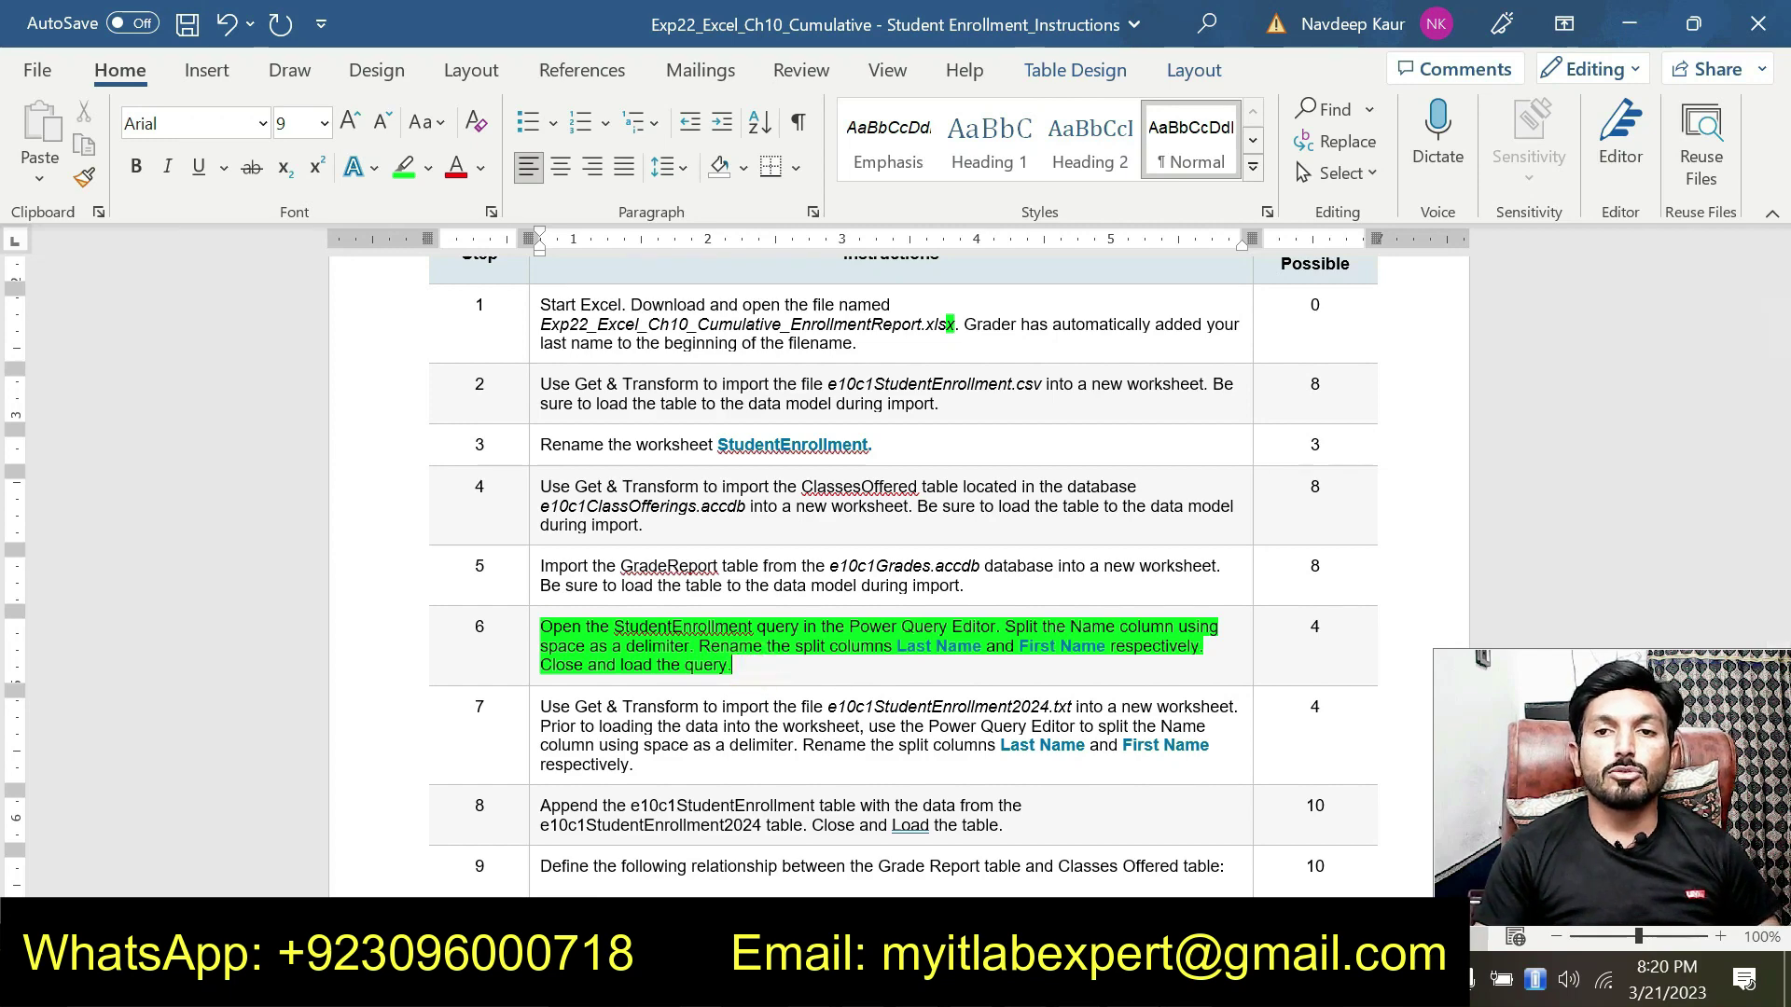
- Switch to the Excel workbook, check step 6 in the Word instructions and open the e10c1StudentEnrollment query in the Power Query Editor
{"action": "key", "text": "alt+Tab"}
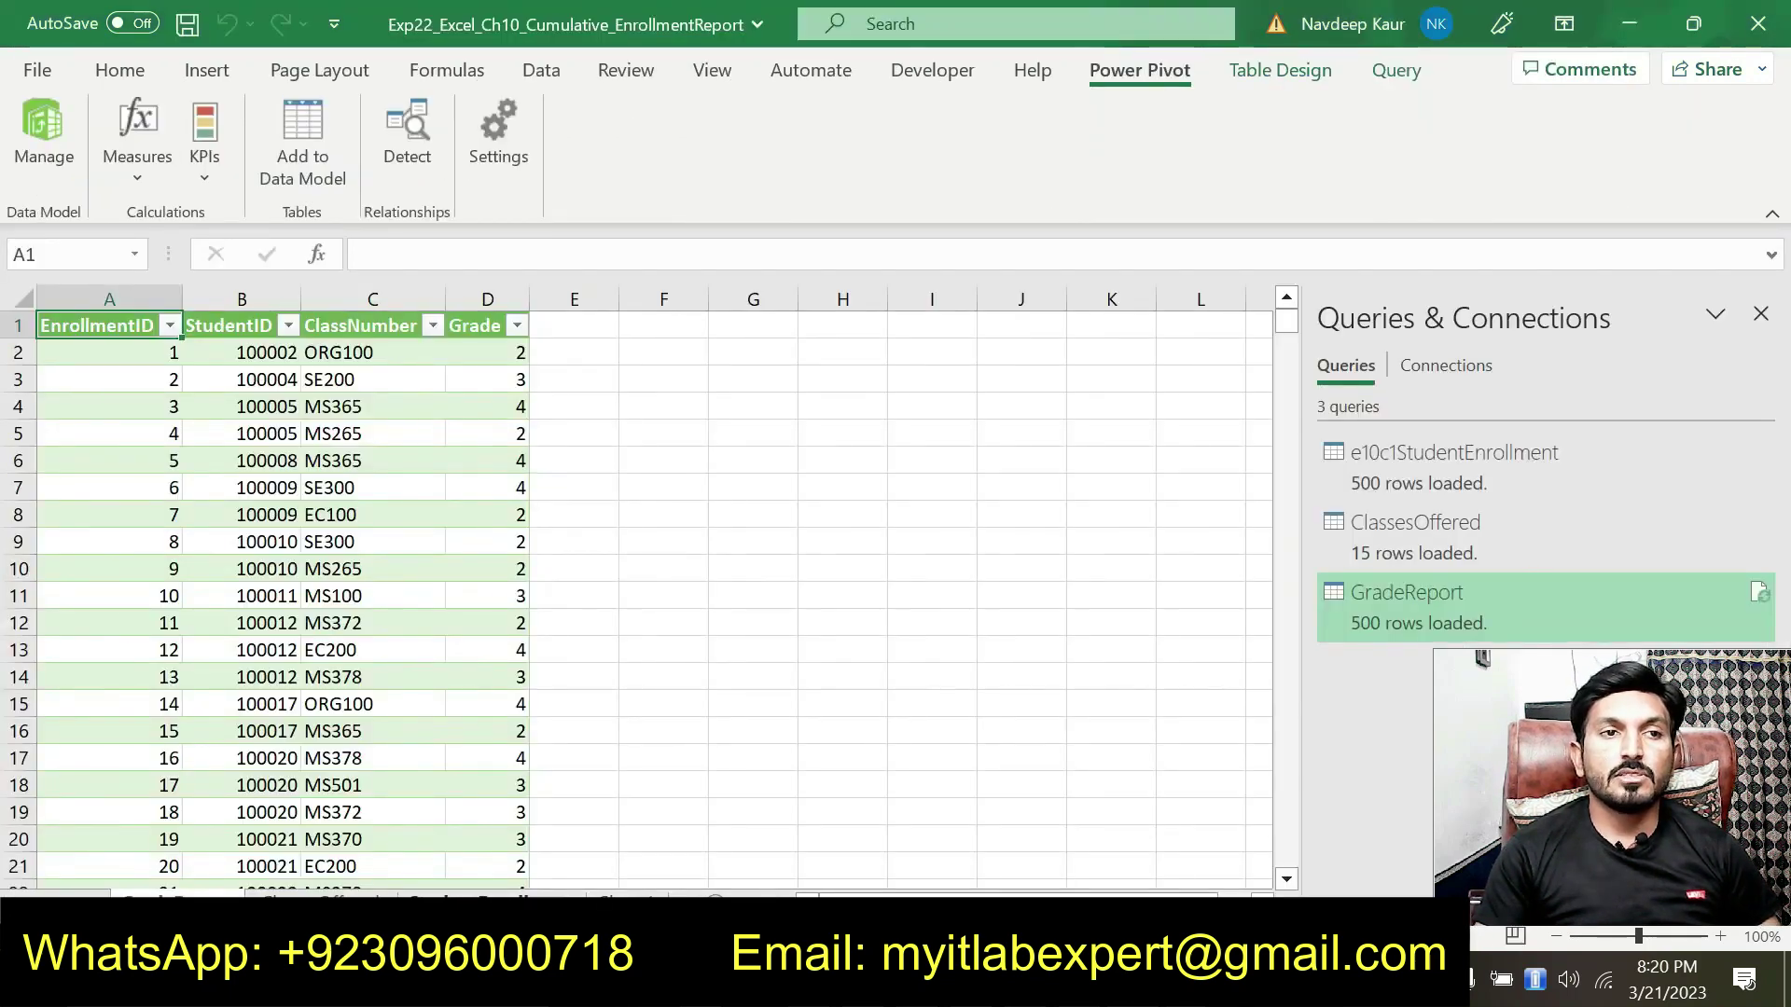
{"action": "left_click", "coordinate": [476, 897]}
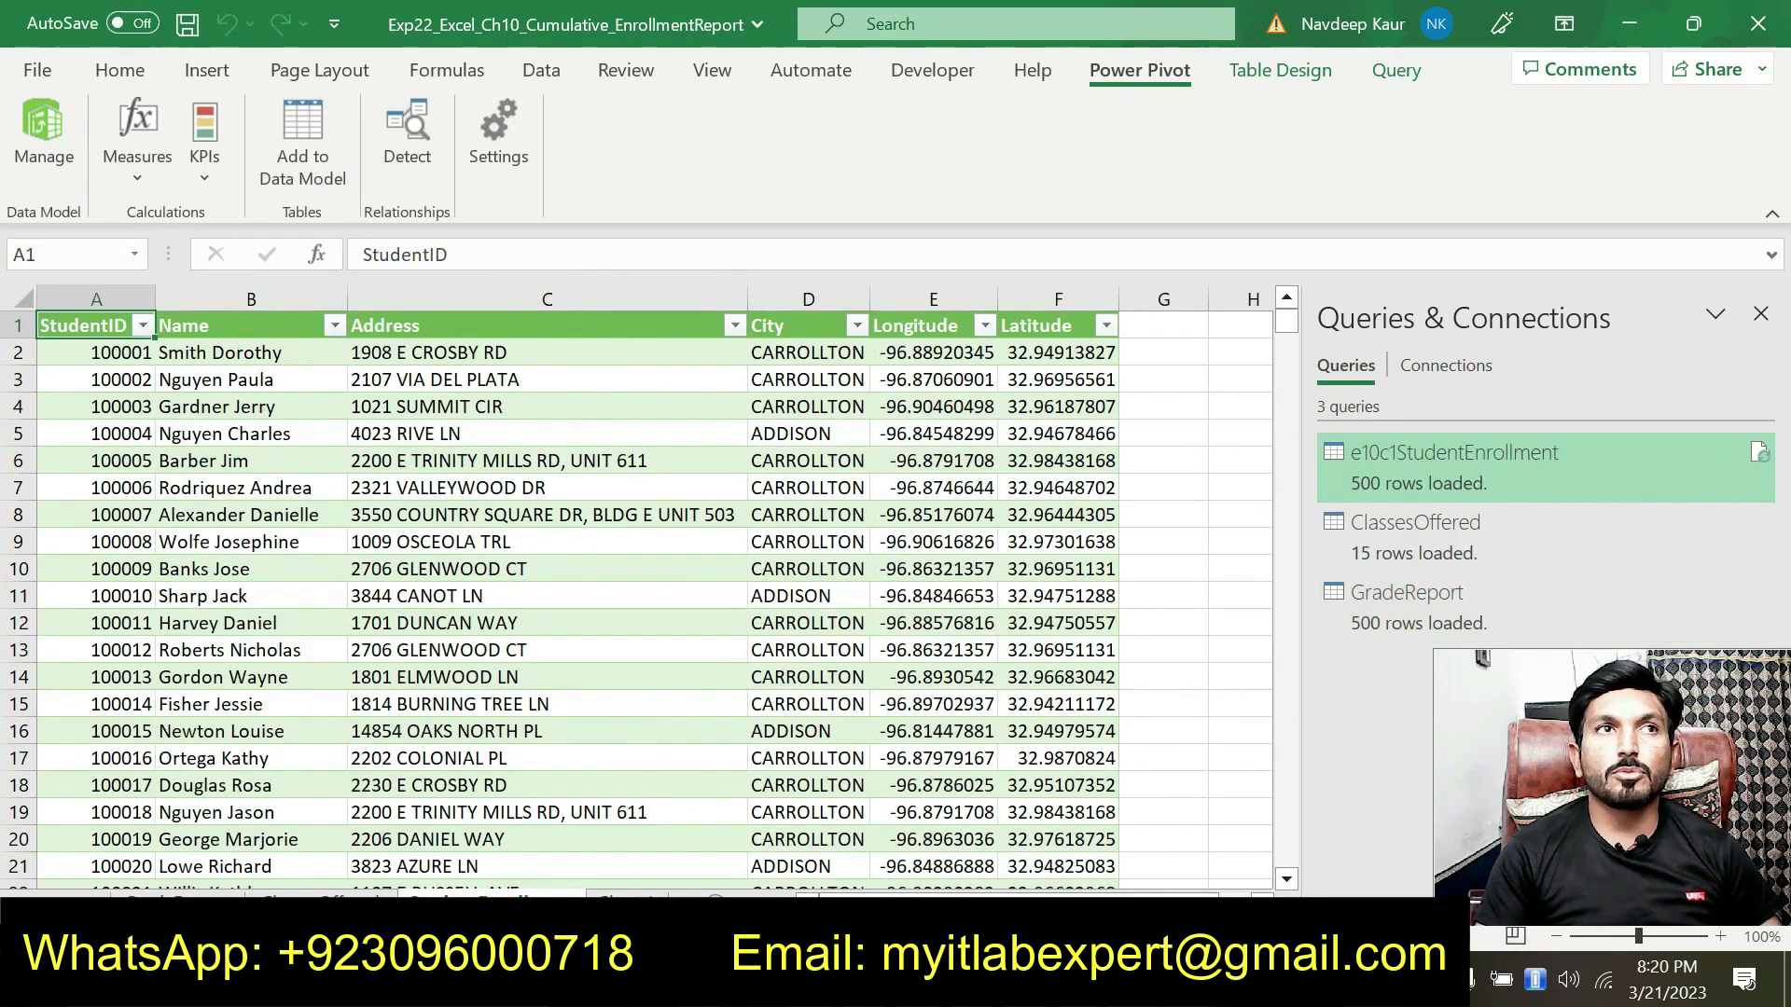
{"action": "key", "text": "alt+Tab"}
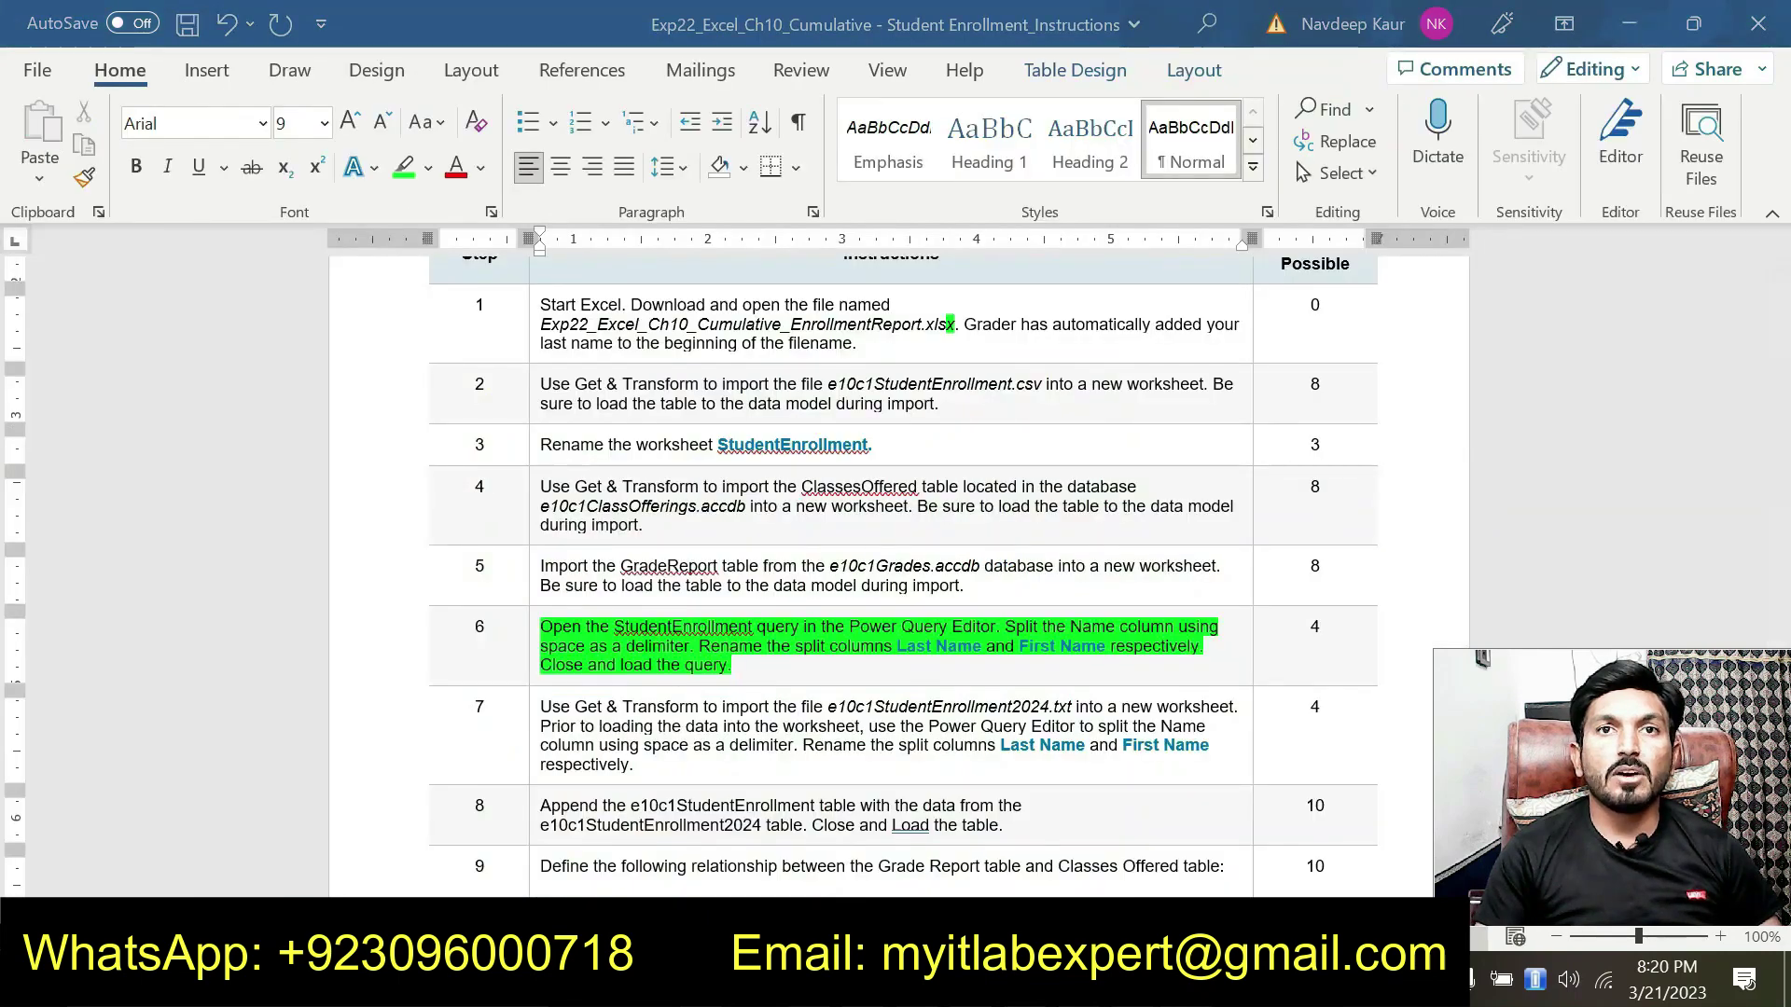
{"action": "key", "text": "alt+Tab"}
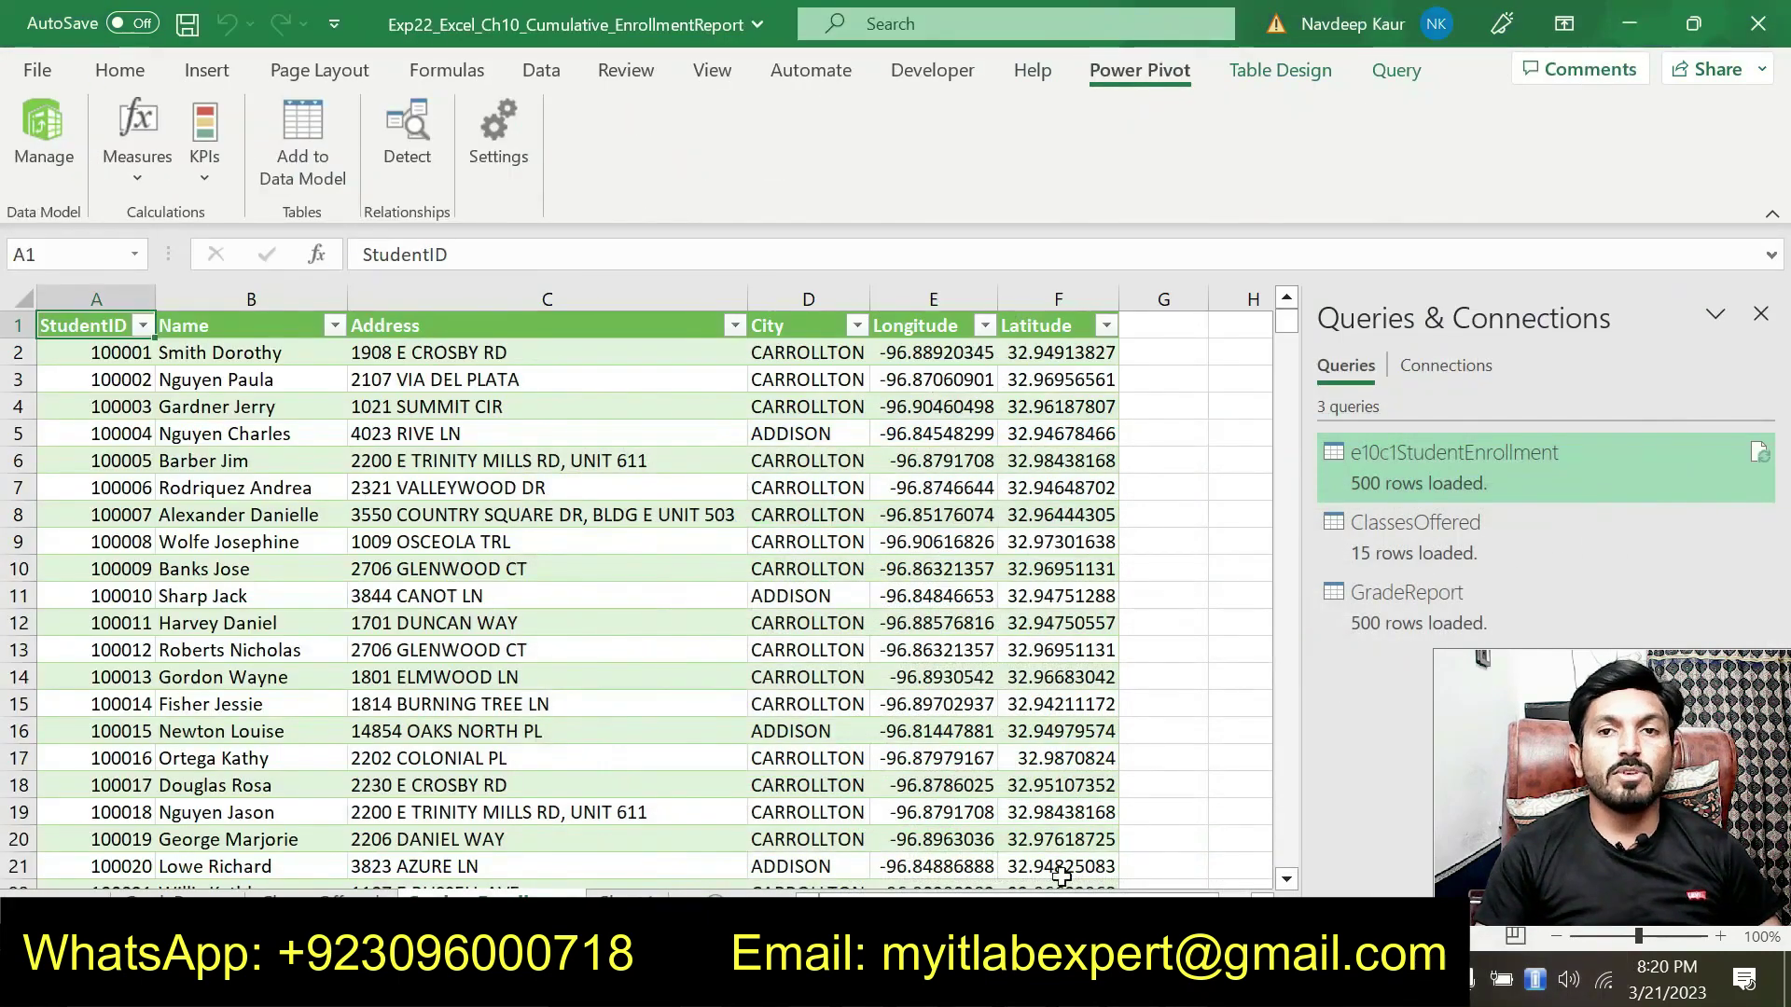
{"action": "key", "text": "alt+Tab"}
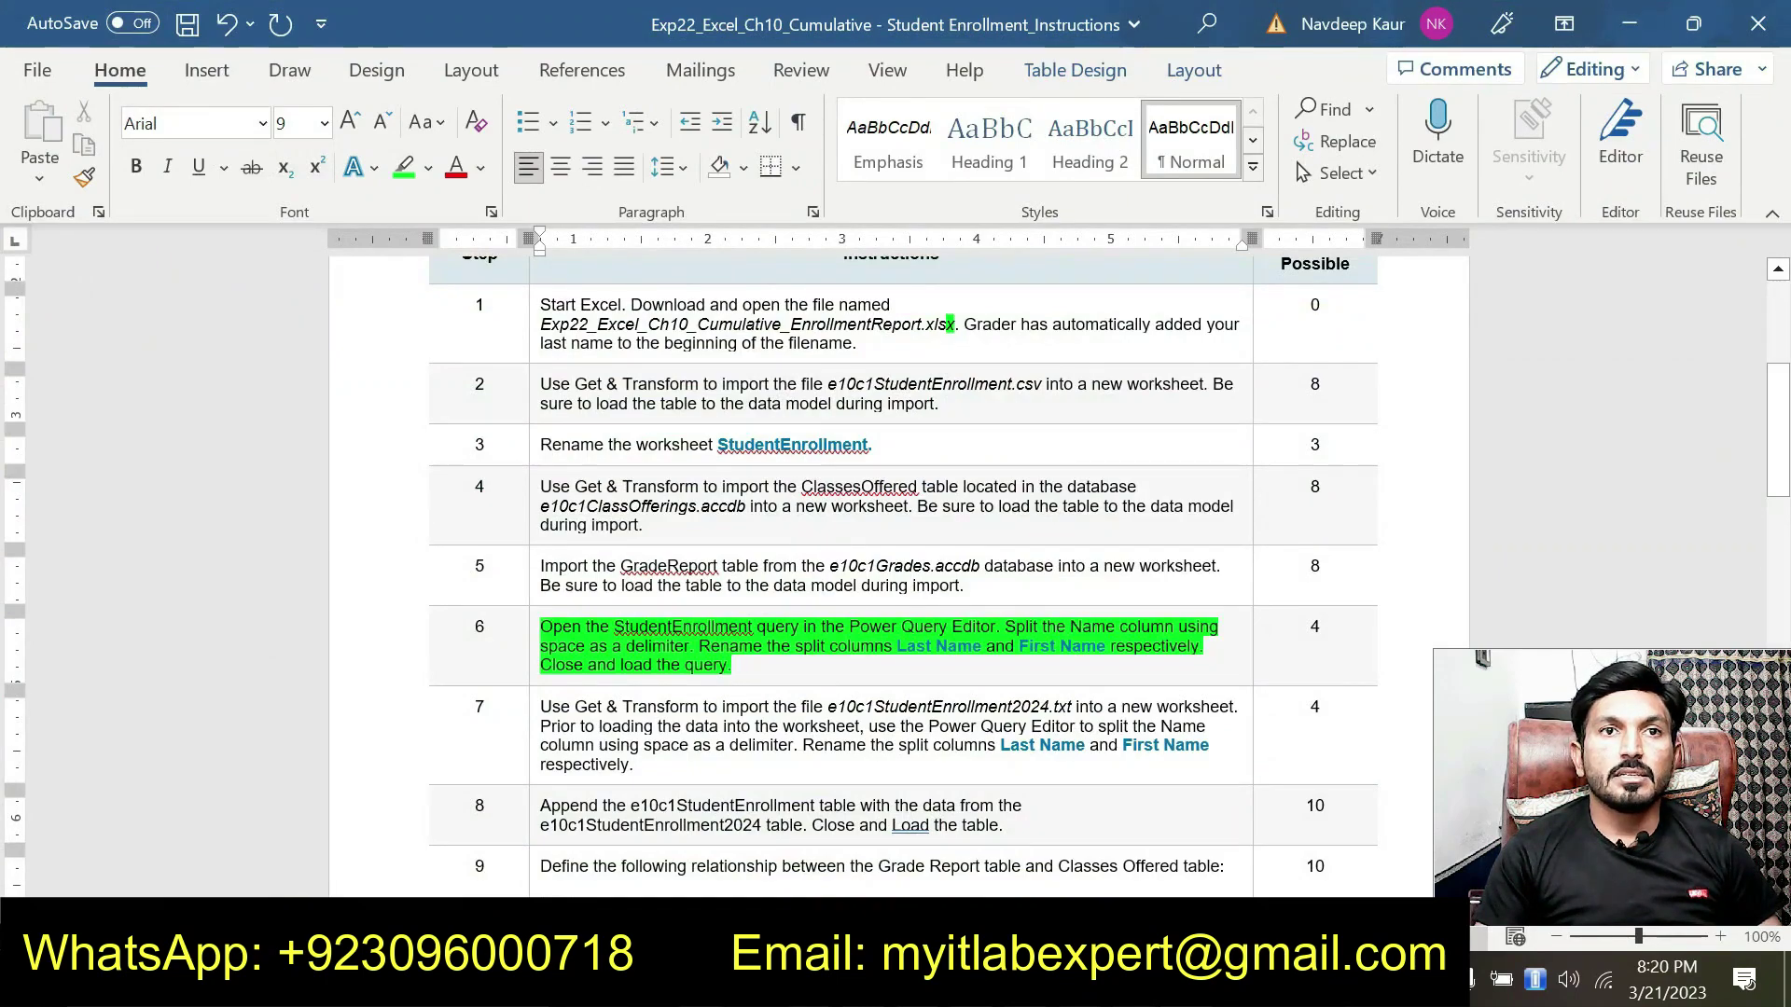
{"action": "key", "text": "alt+Tab"}
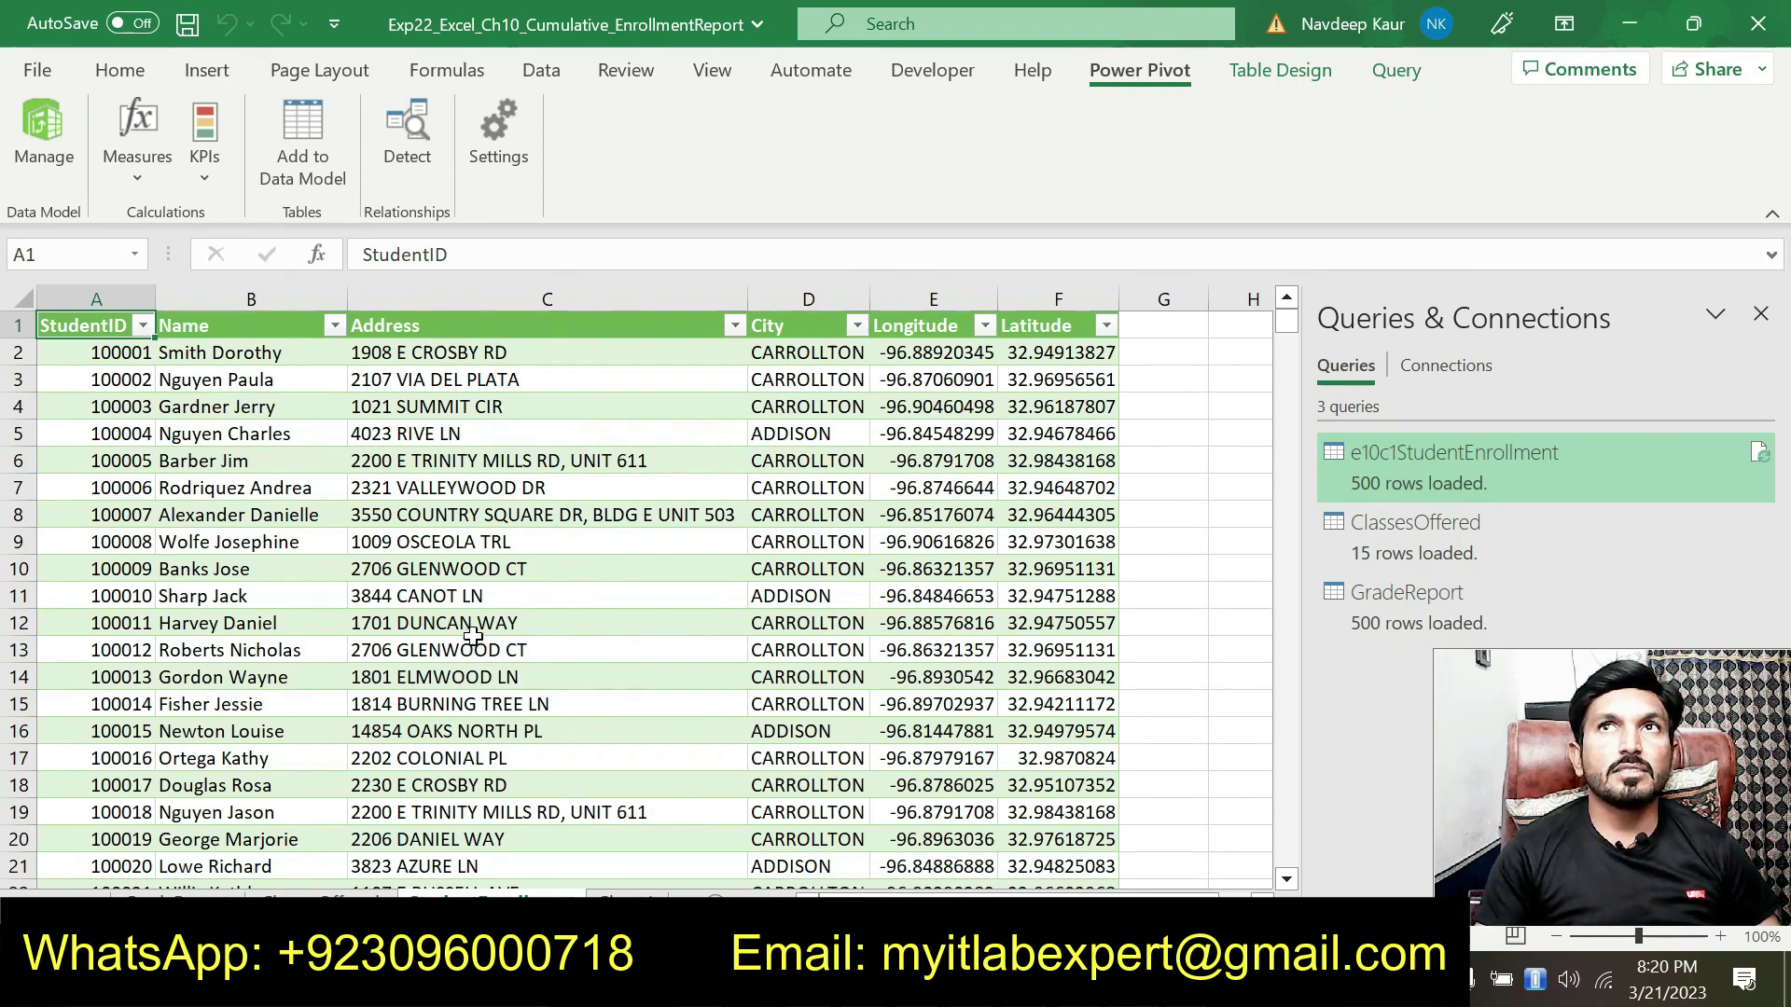
{"action": "left_click", "coordinate": [1397, 75]}
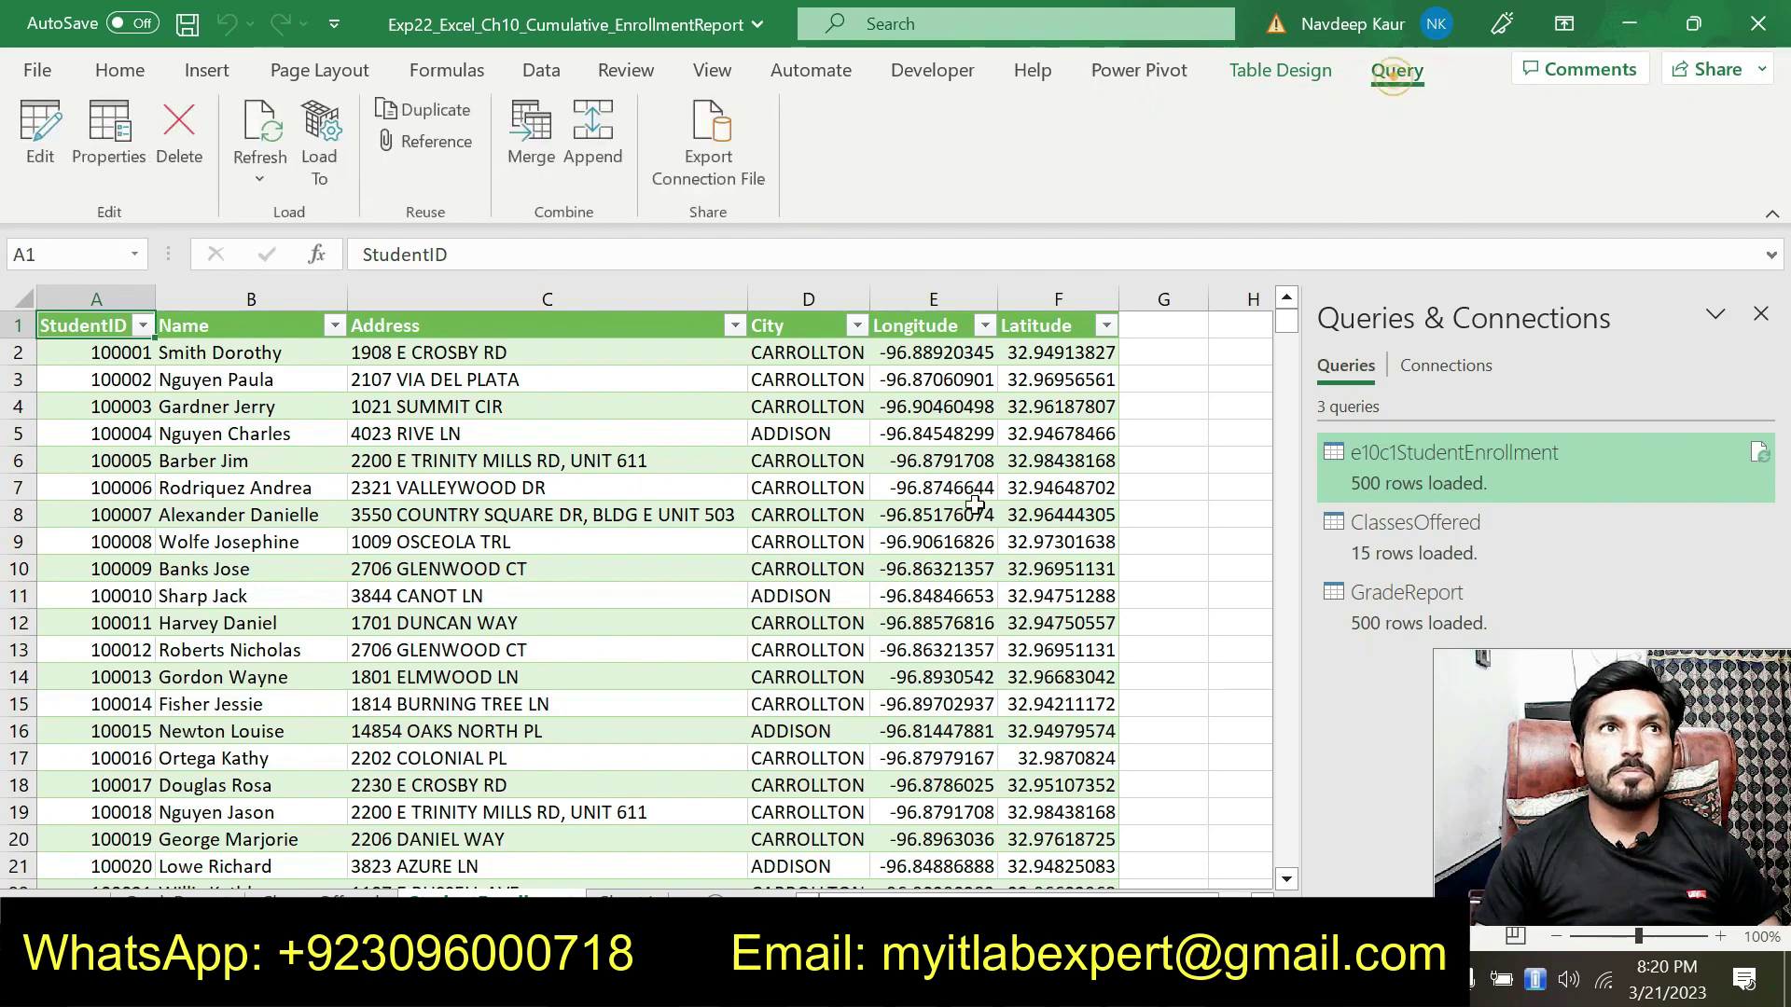
{"action": "left_click", "coordinate": [40, 130]}
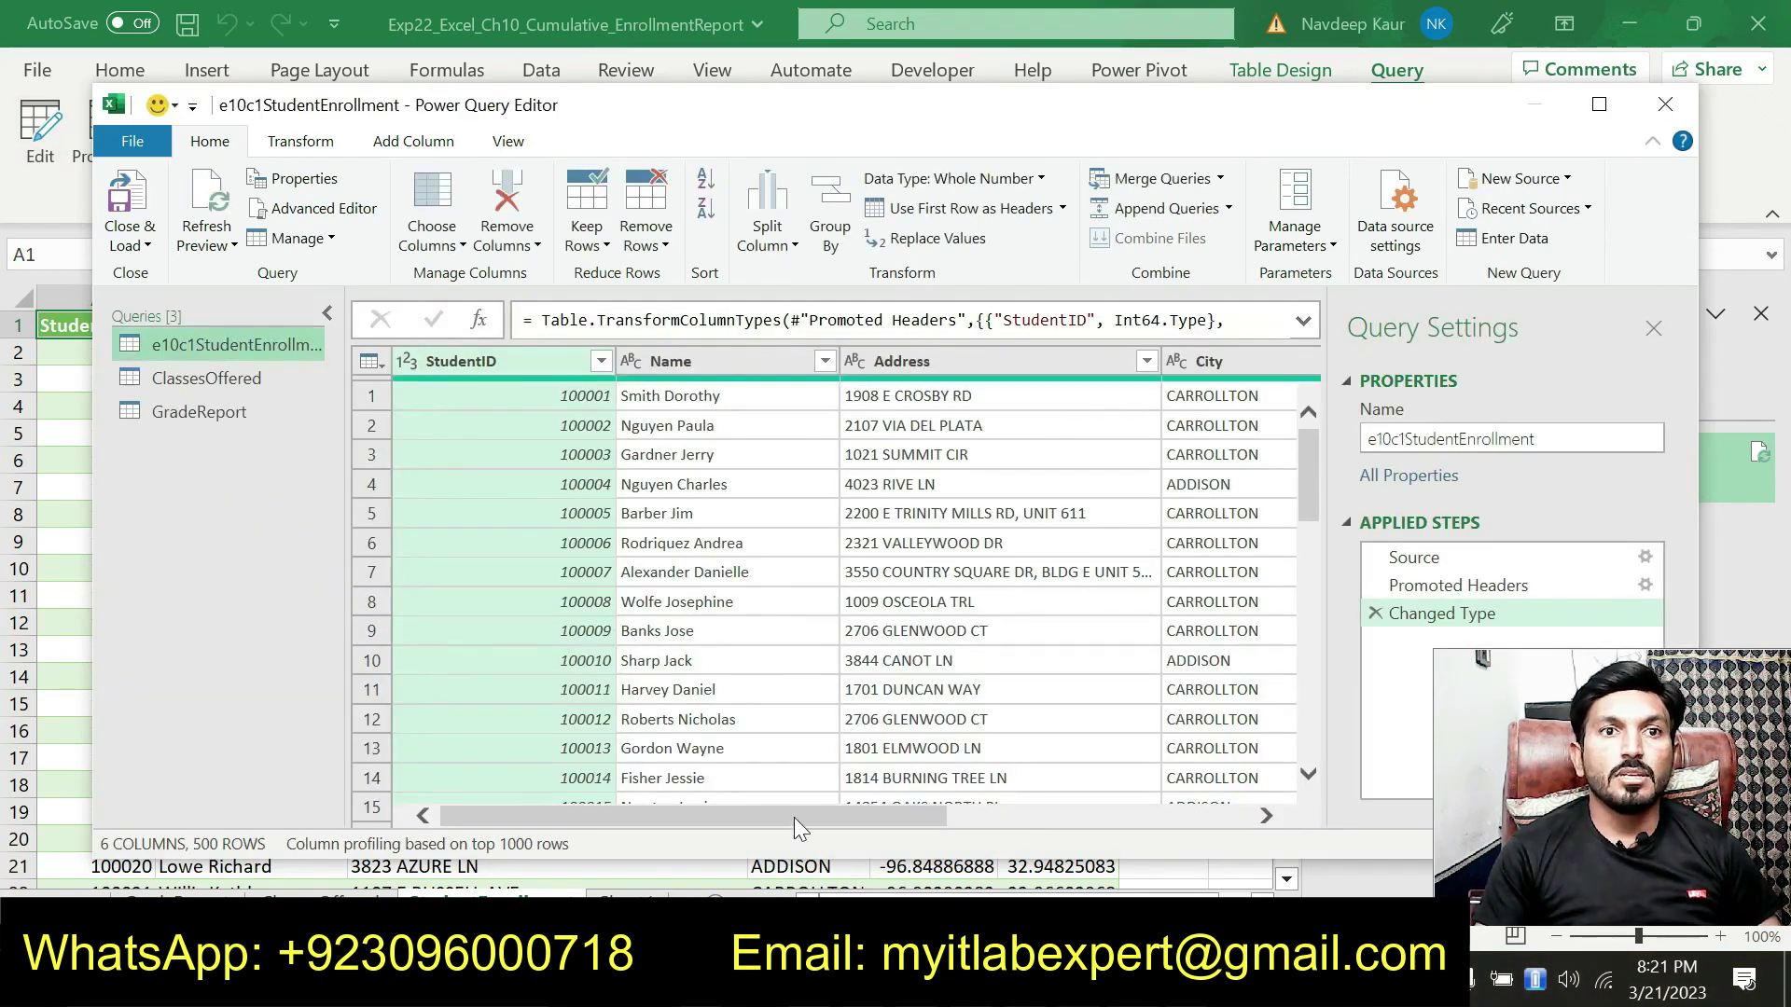
{"action": "mouse_move", "coordinate": [867, 833]}
{"action": "left_mouse_down"}
{"action": "mouse_move", "coordinate": [1201, 837]}
{"action": "mouse_move", "coordinate": [890, 844]}
{"action": "left_mouse_up"}
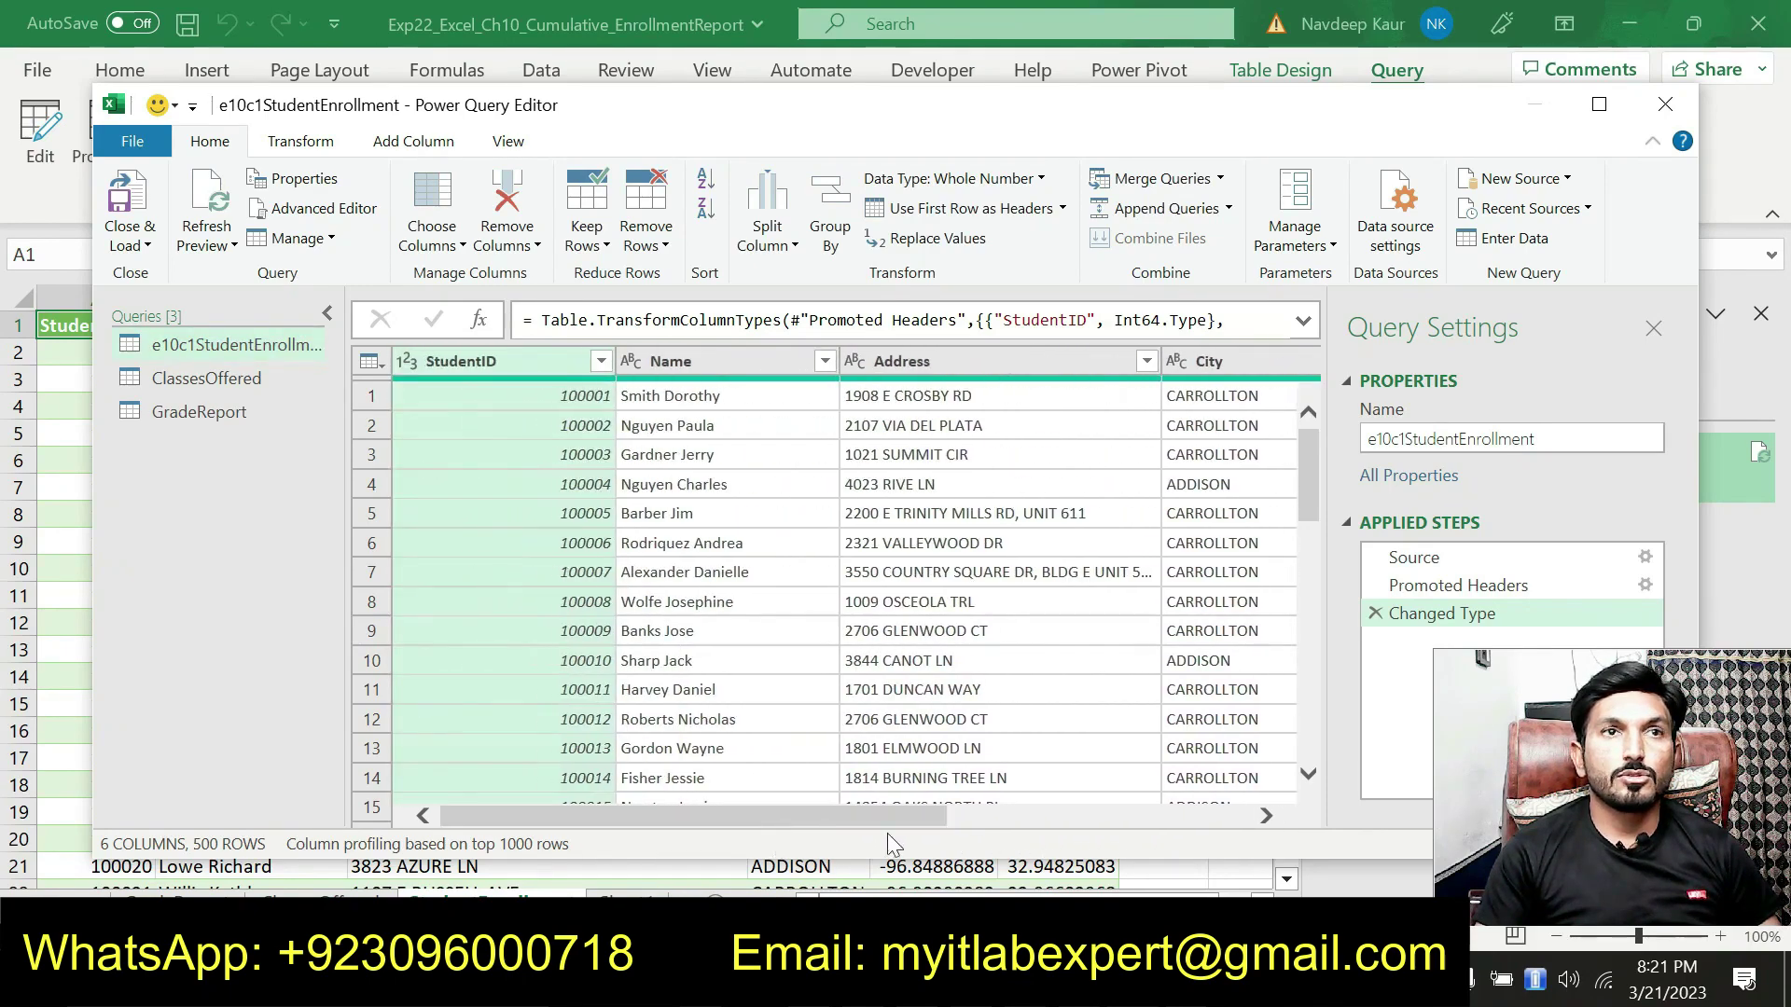
- Check step 6 in the Word instructions and split the Name column by the space delimiter at each occurrence in Power Query
{"action": "key", "text": "alt+Tab"}
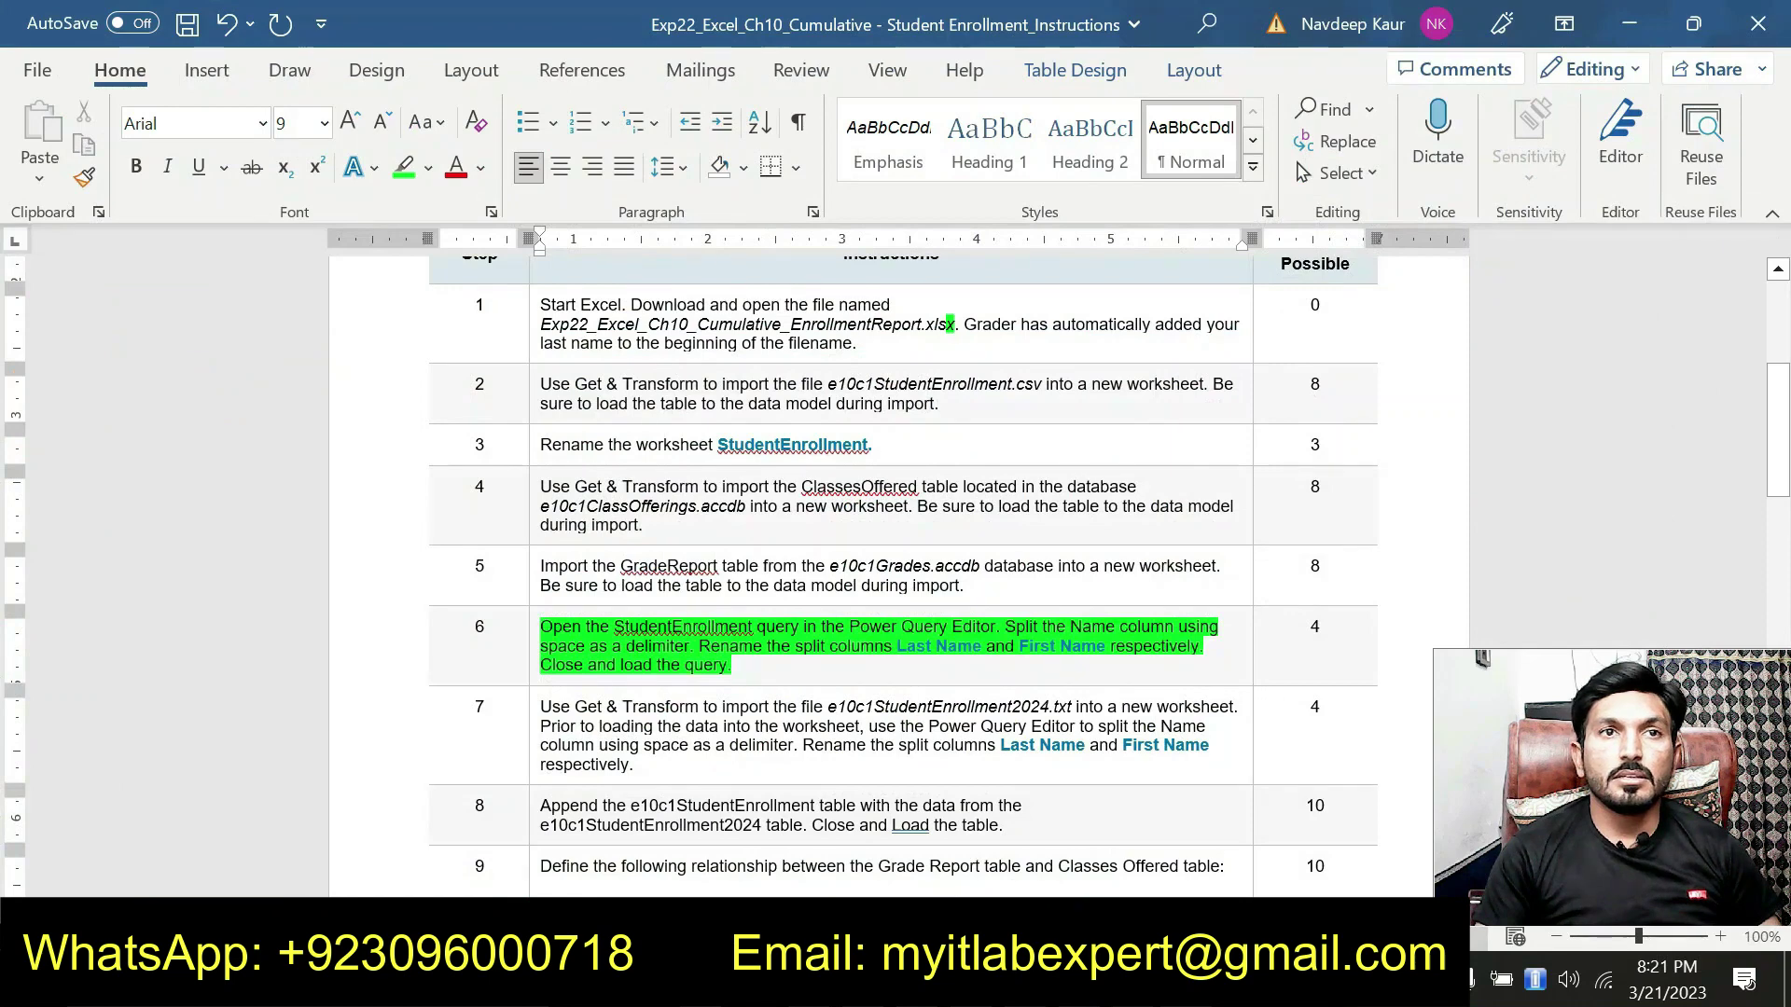
{"action": "key", "text": "alt+Tab"}
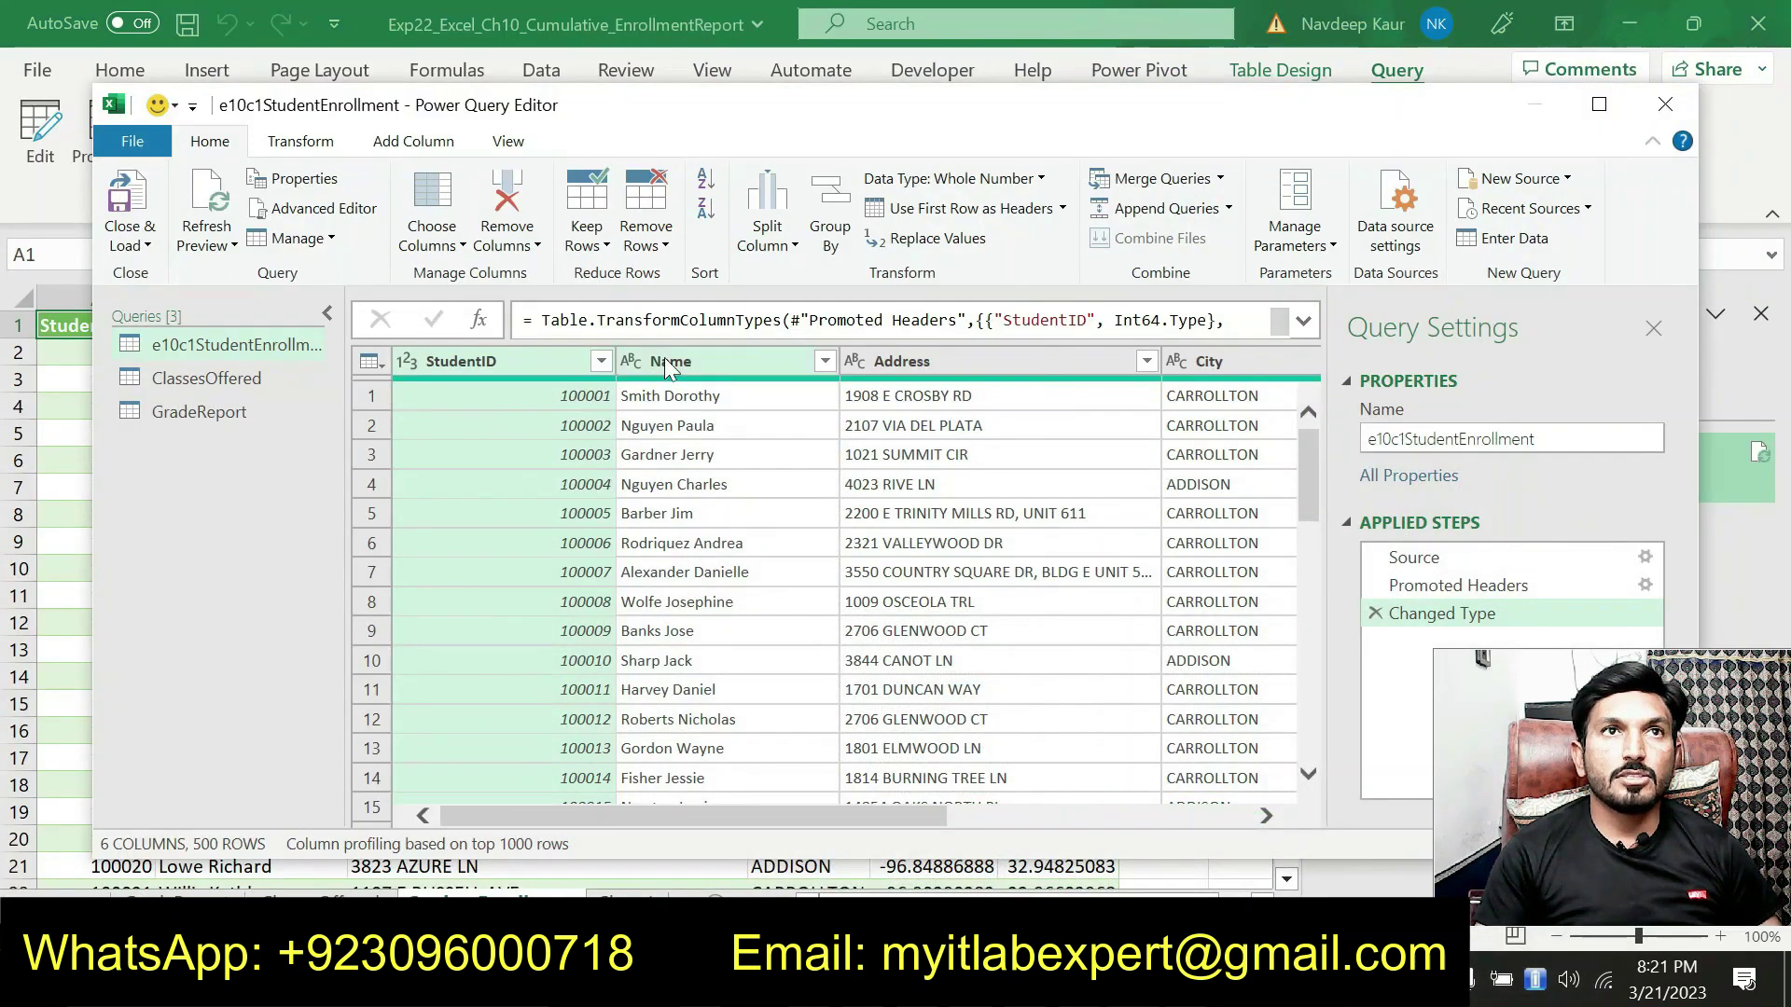
{"action": "left_click", "coordinate": [666, 363]}
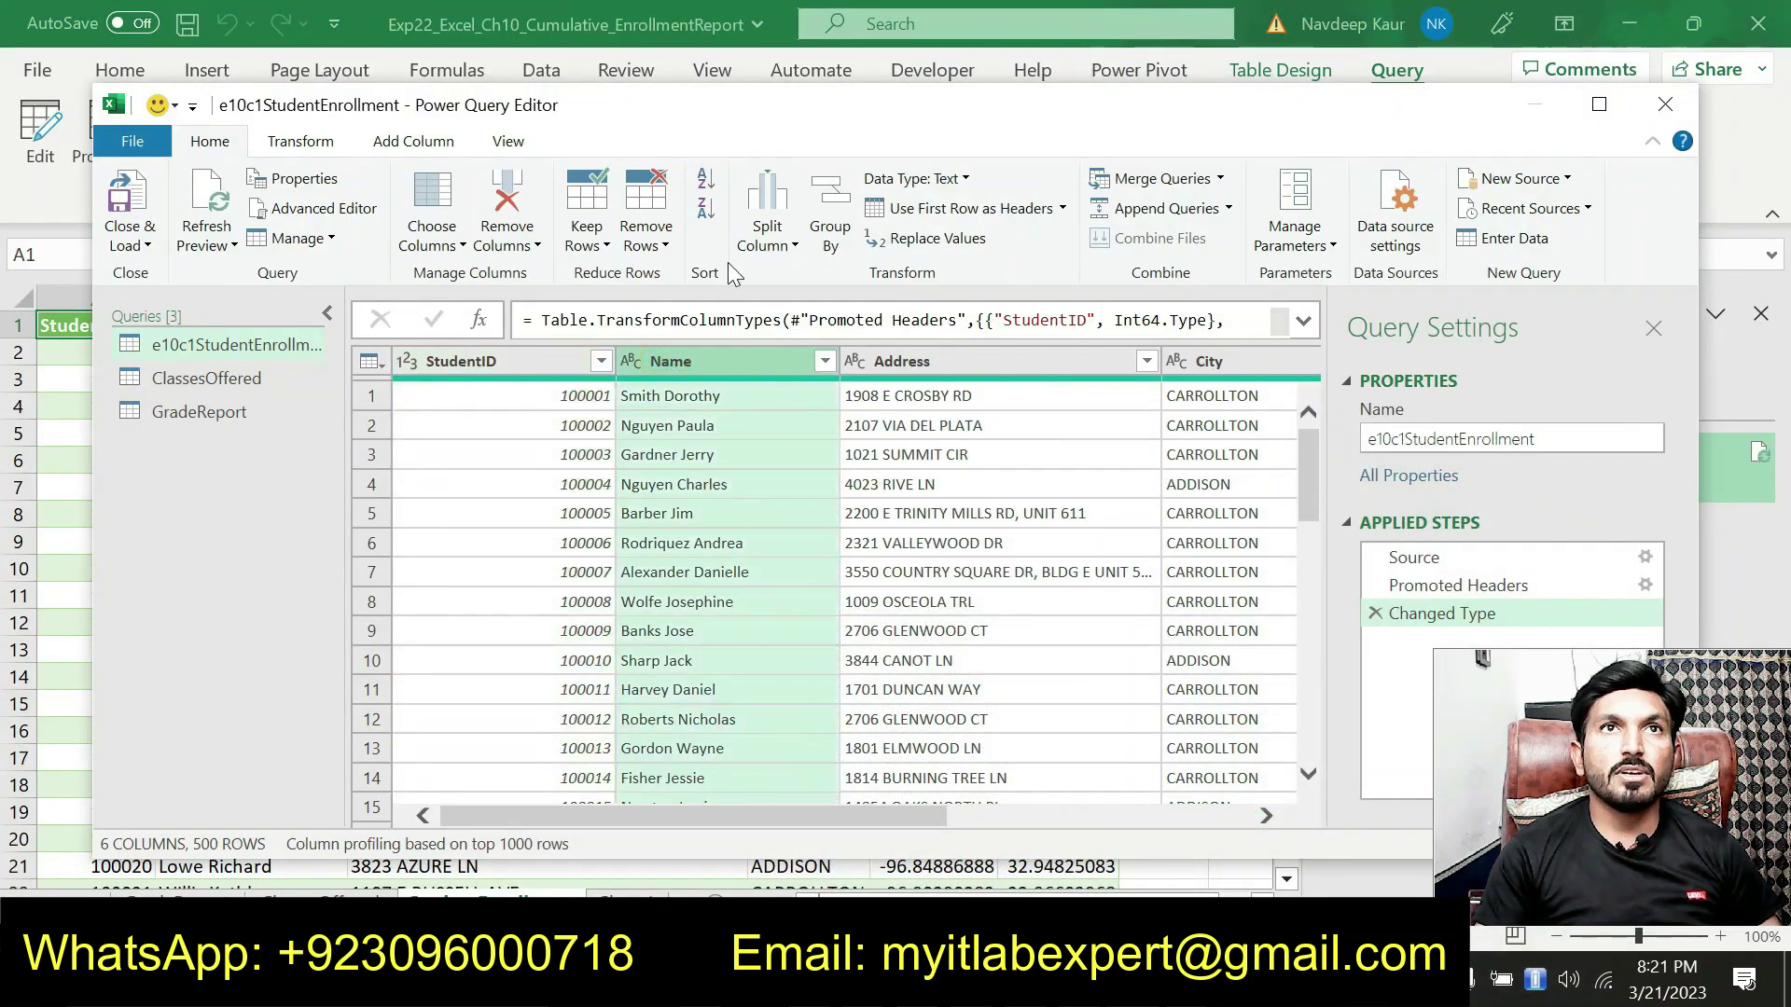
{"action": "left_click", "coordinate": [768, 247]}
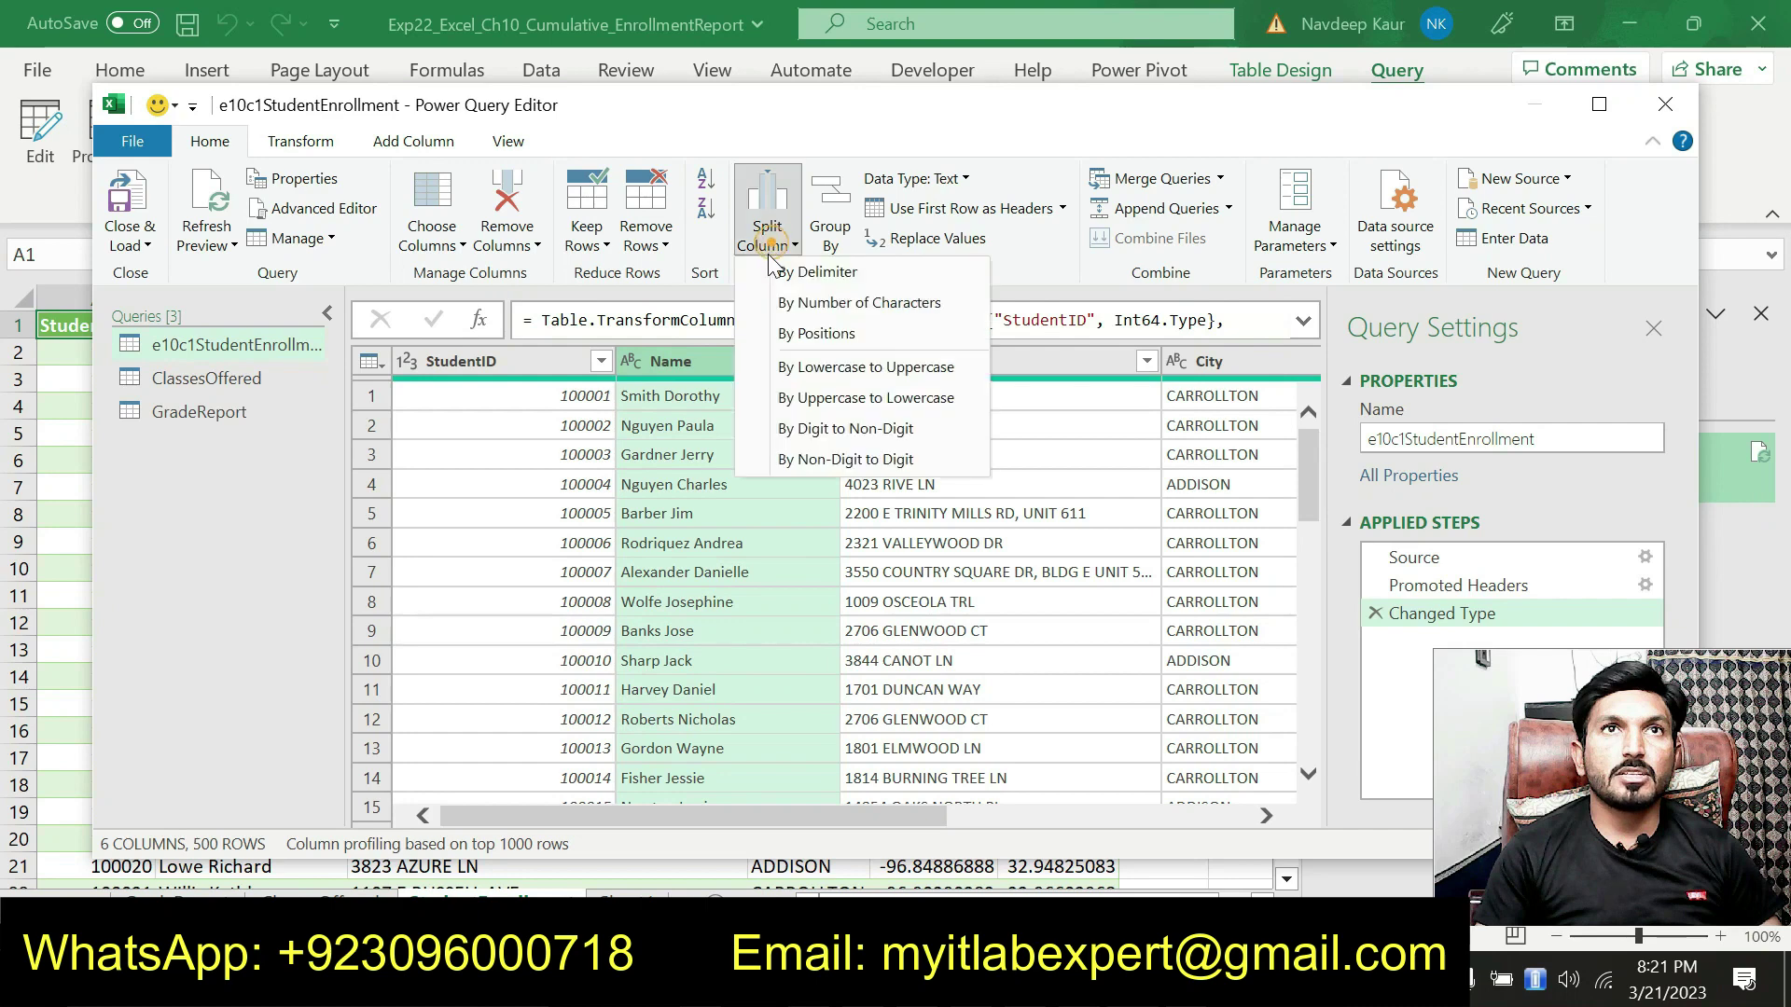
{"action": "left_click", "coordinate": [810, 275]}
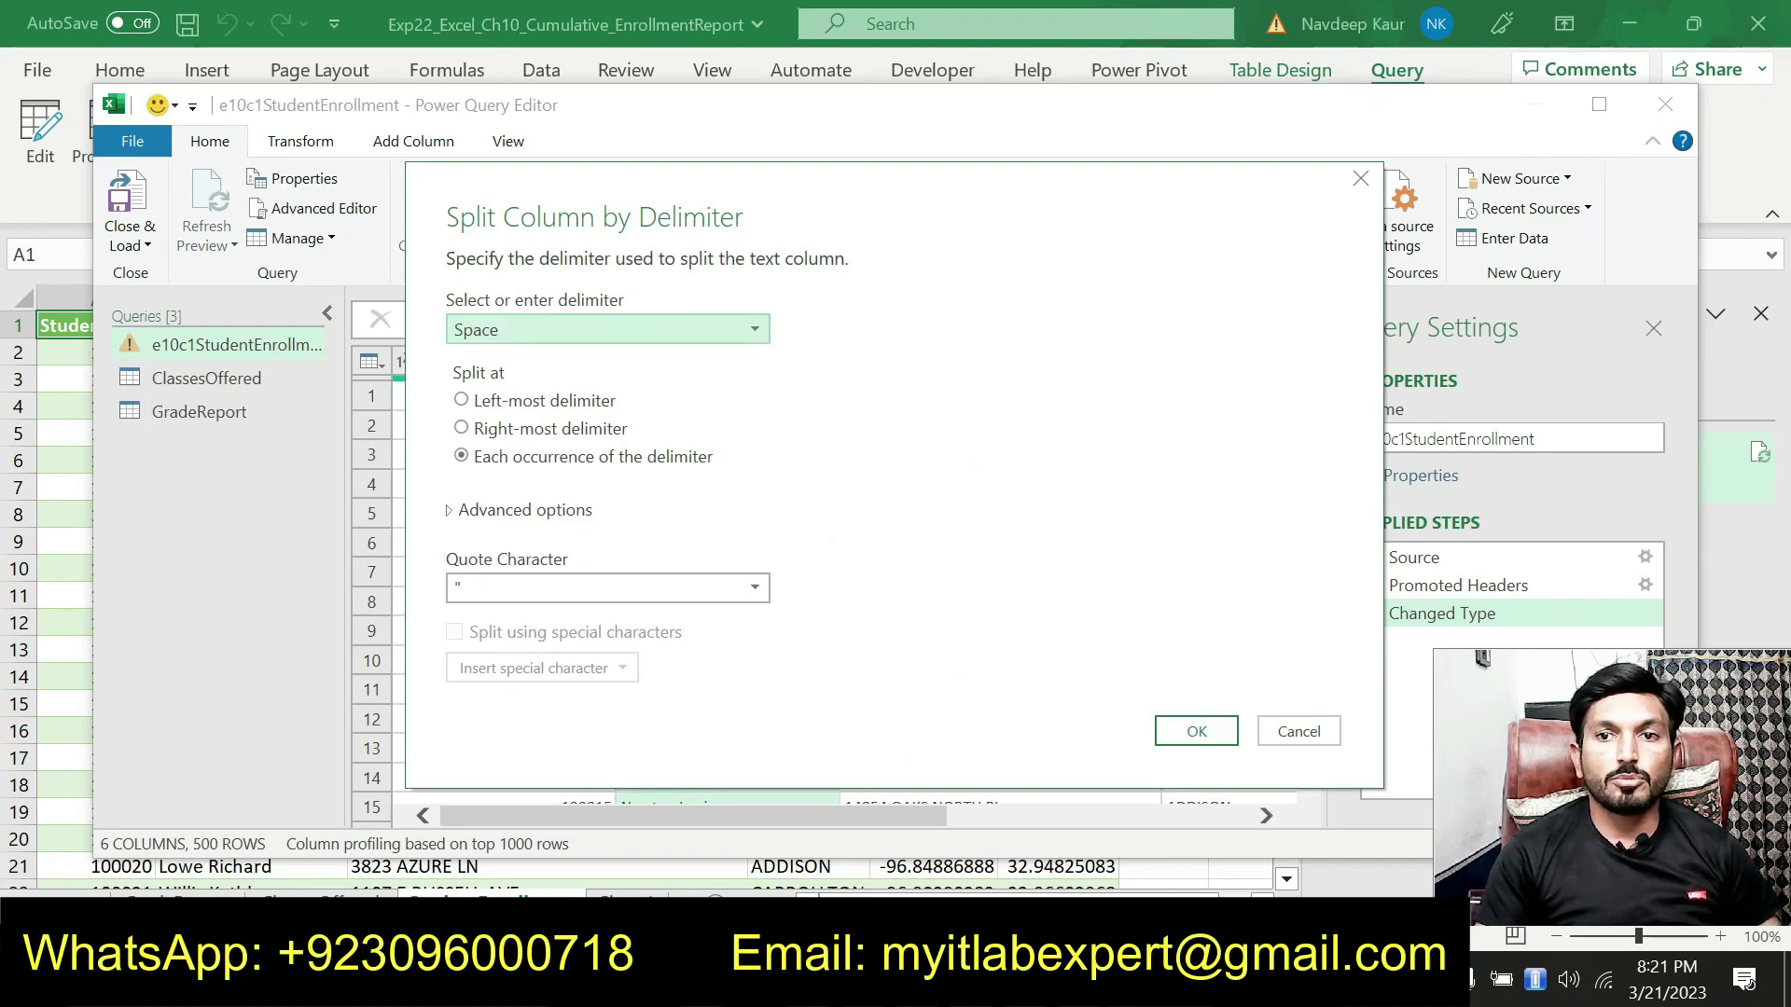
{"action": "key", "text": "alt+Tab"}
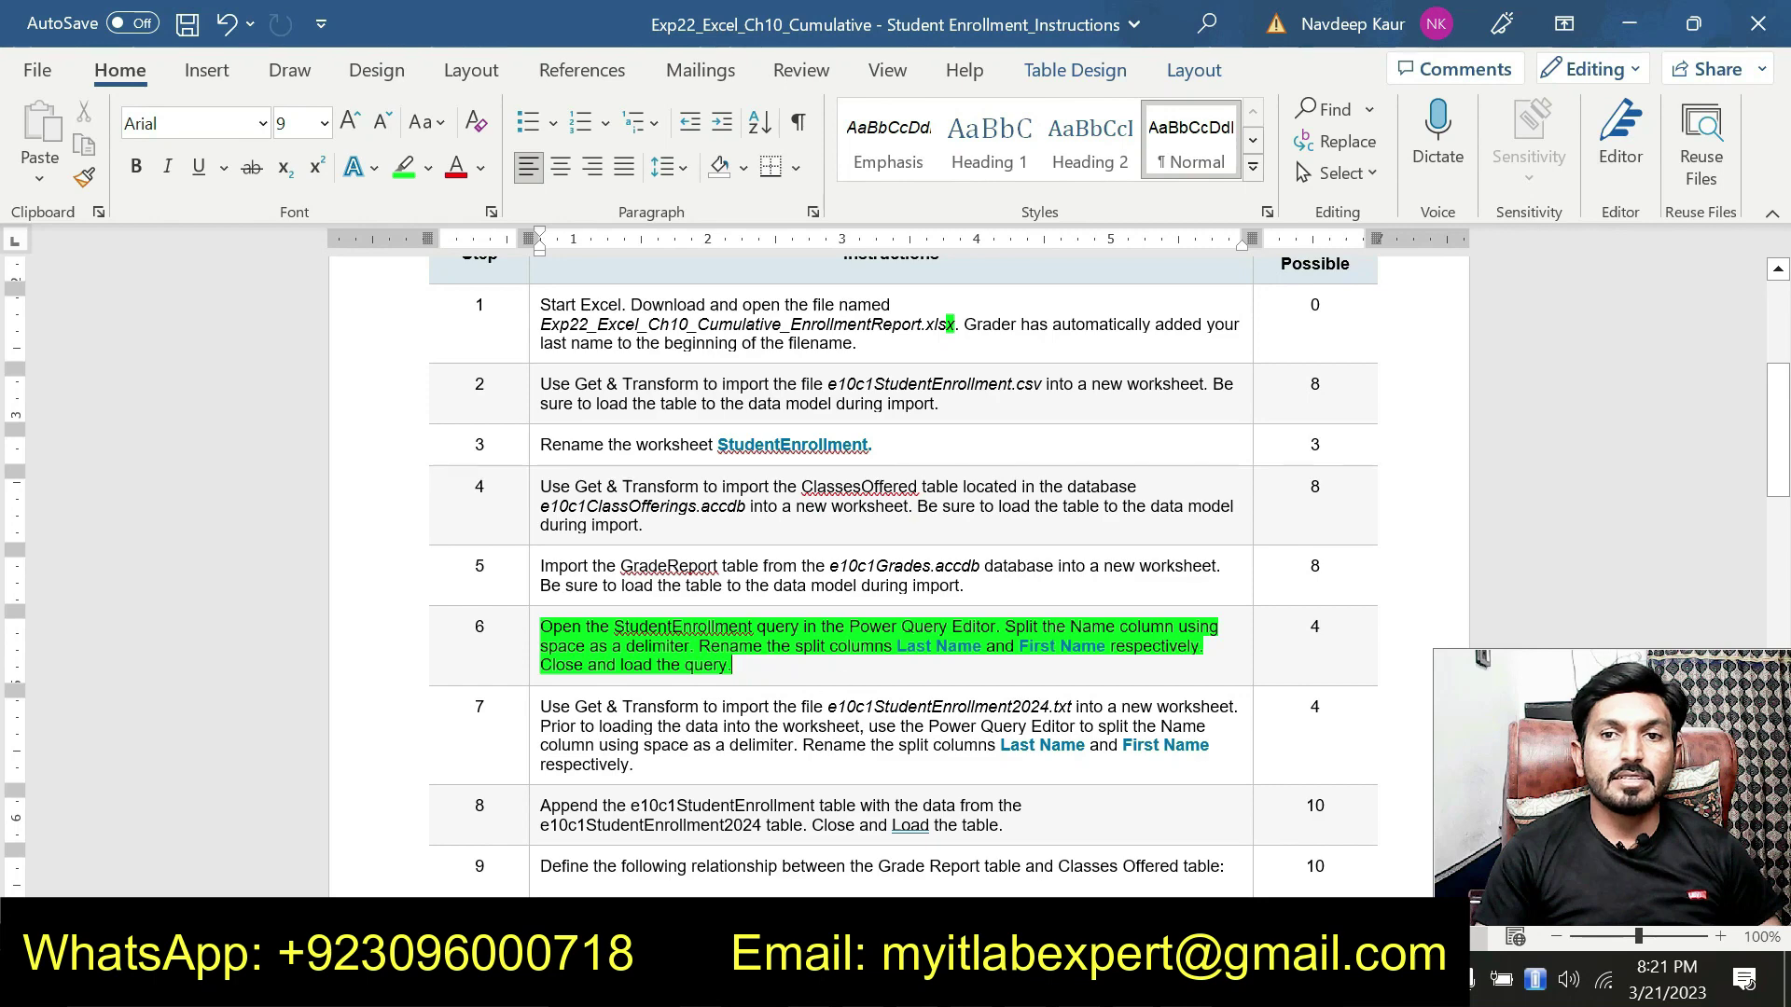
{"action": "key", "text": "alt+Tab"}
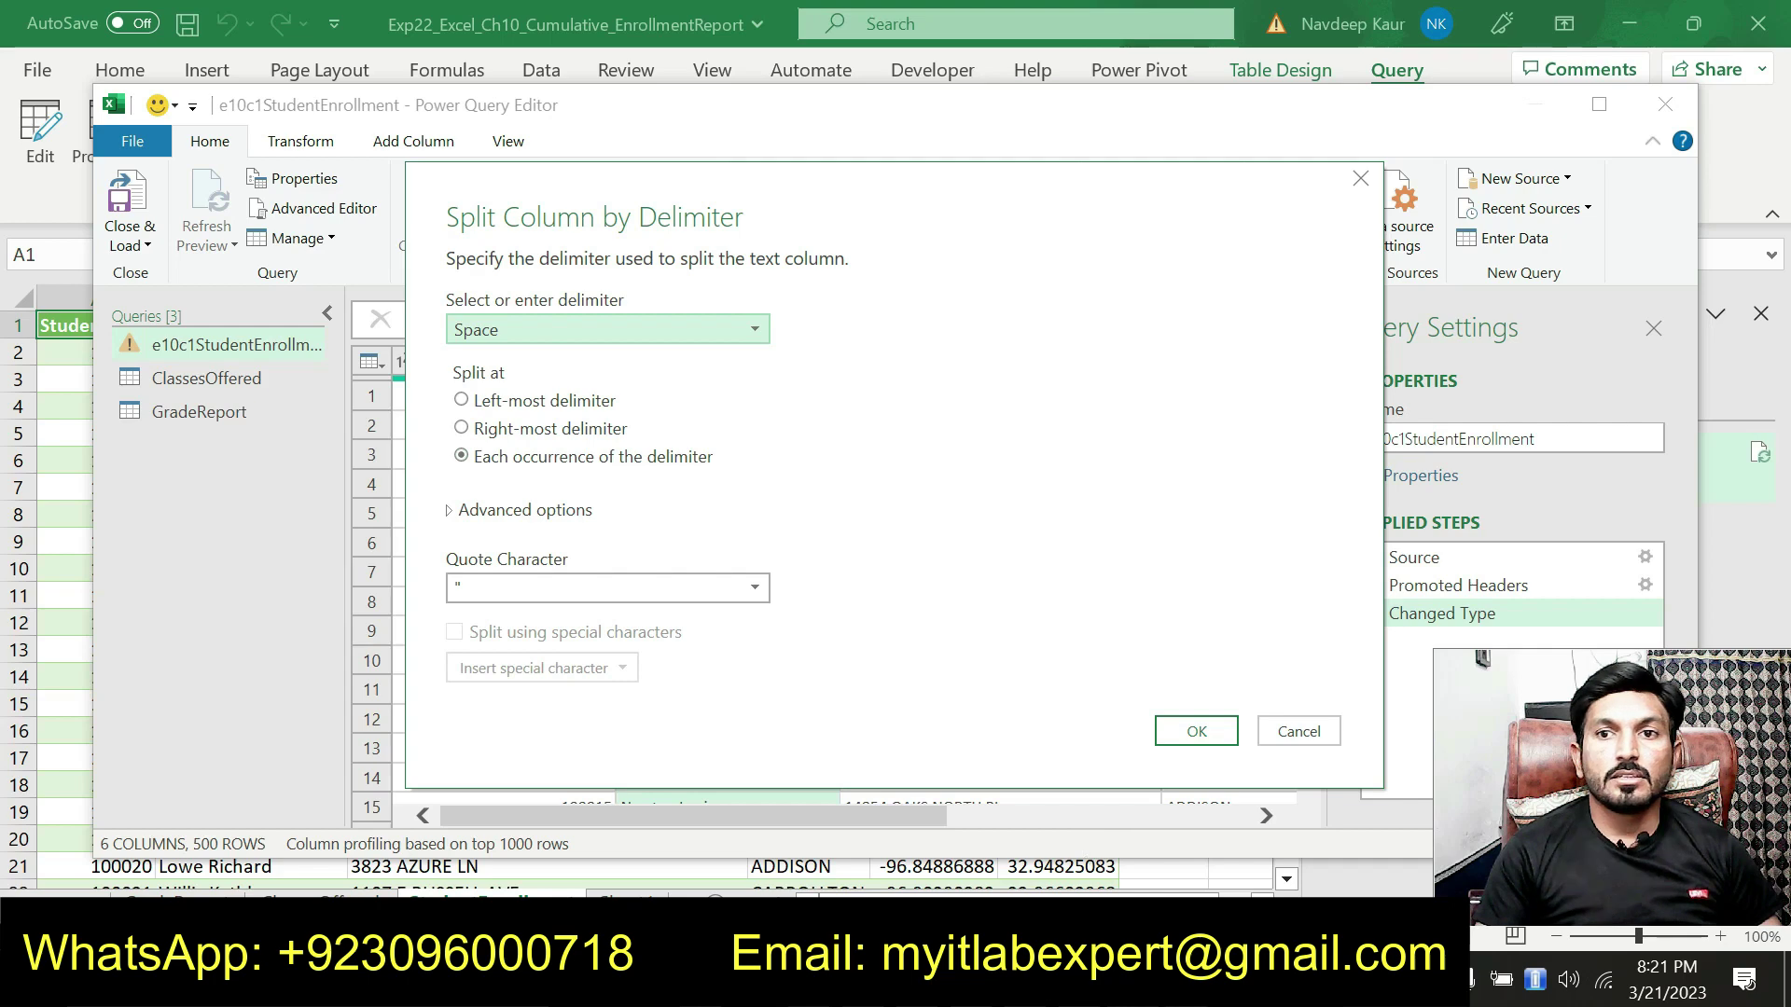
{"action": "key", "text": "alt+Tab"}
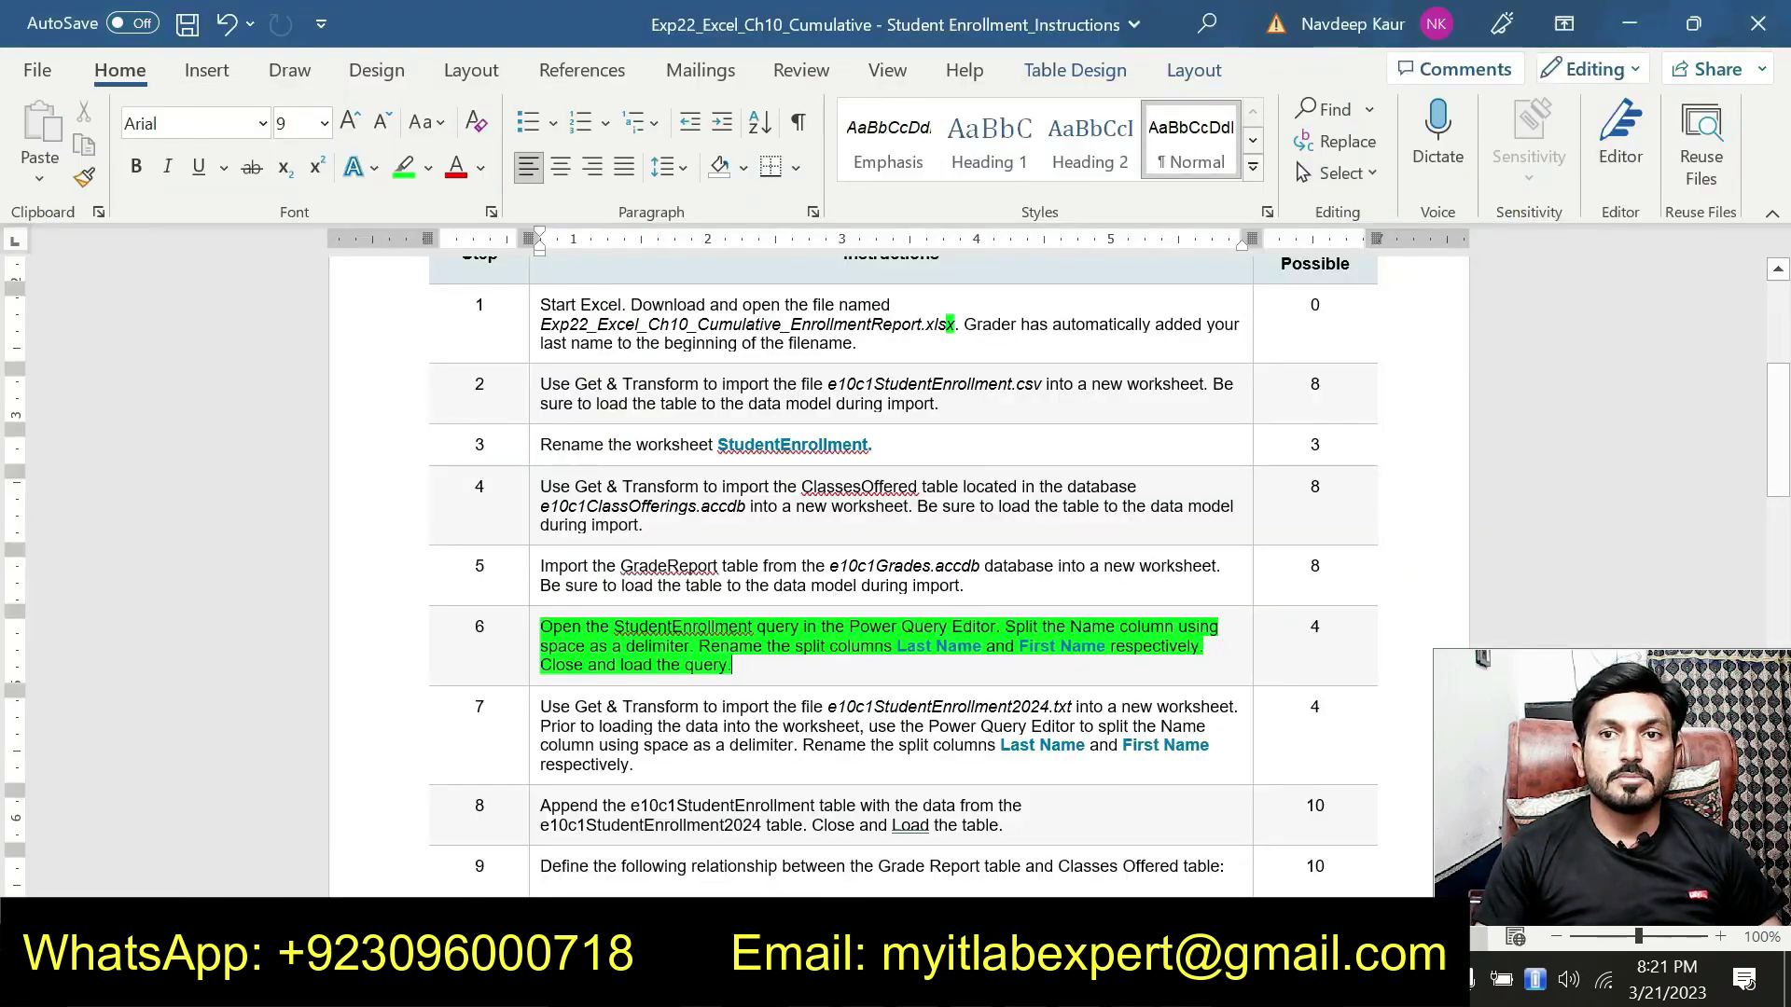
{"action": "mouse_move", "coordinate": [1134, 980]}
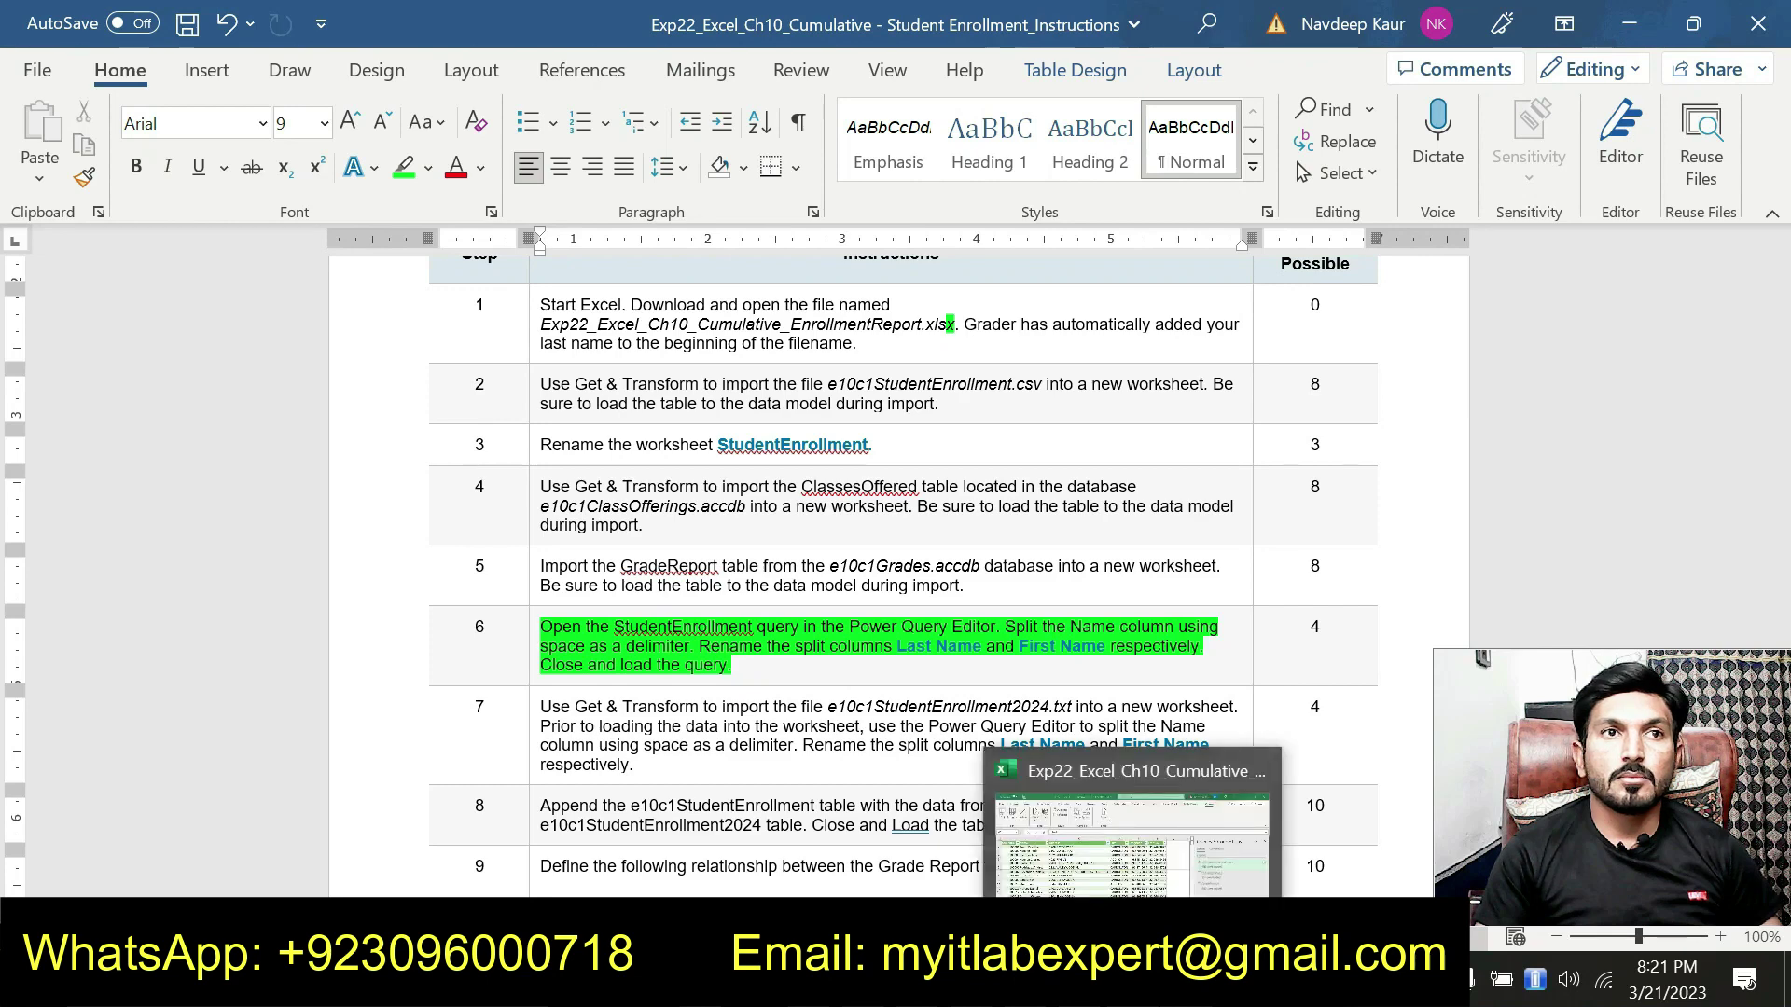
{"action": "left_click", "coordinate": [1135, 830]}
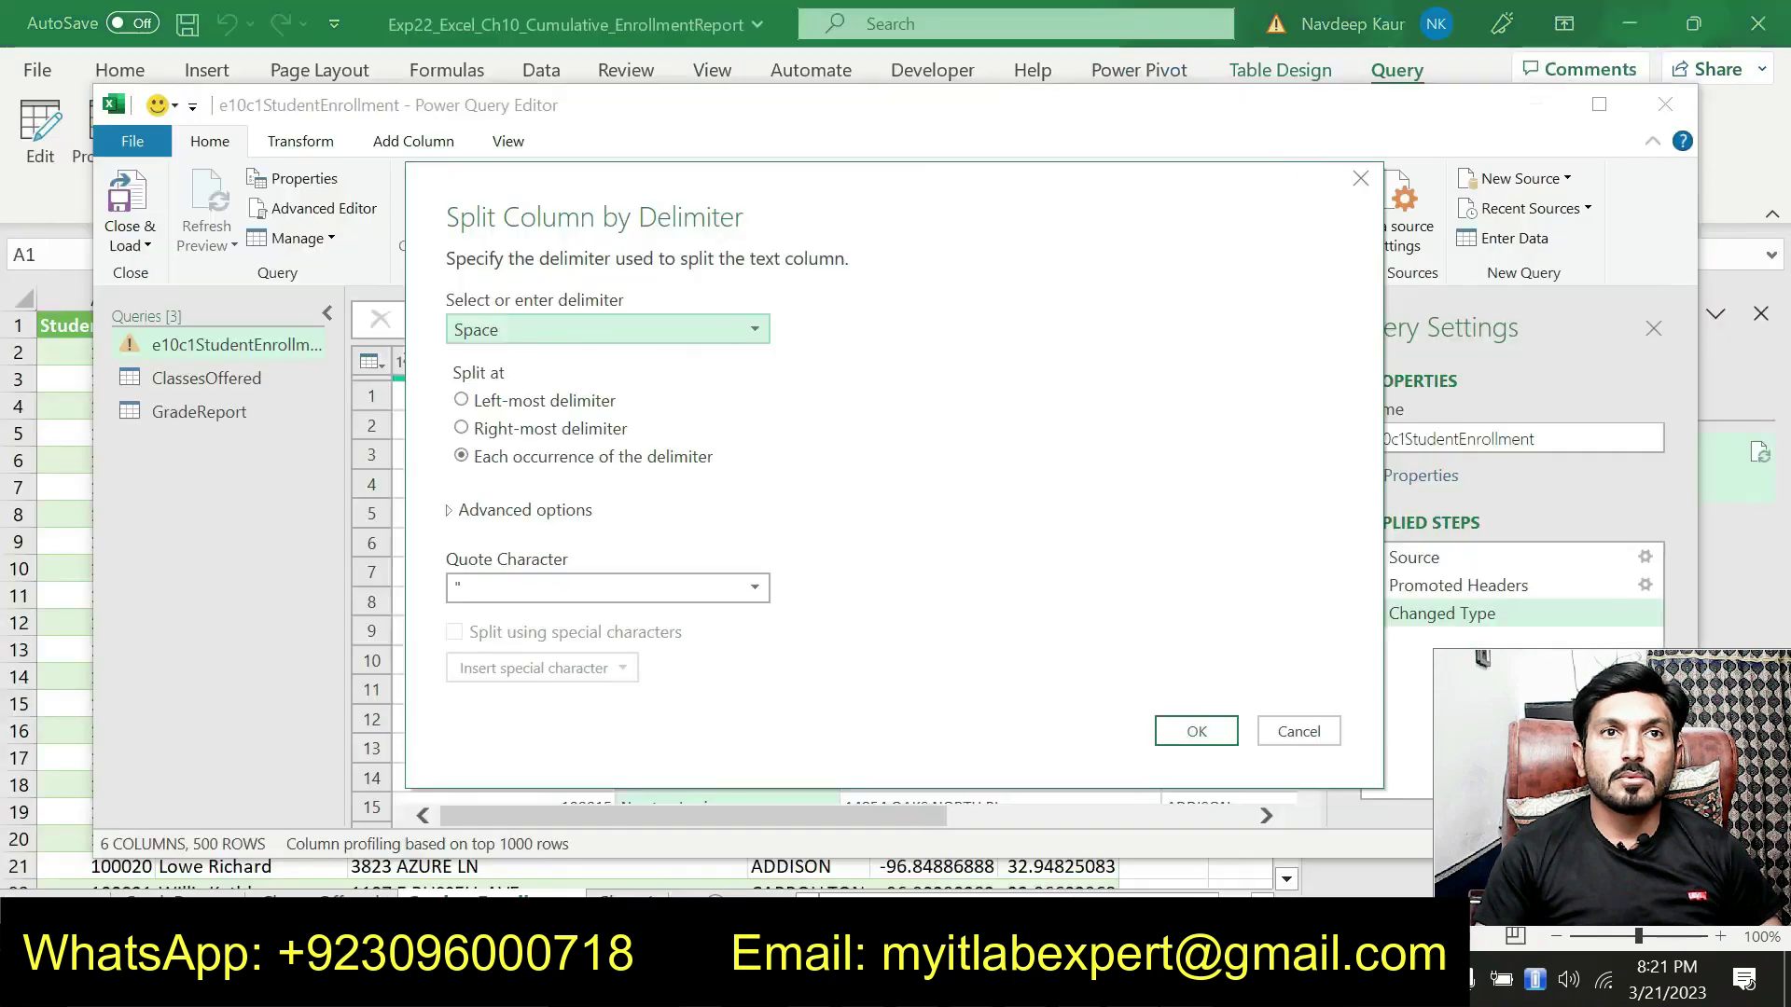
{"action": "left_click", "coordinate": [1203, 732]}
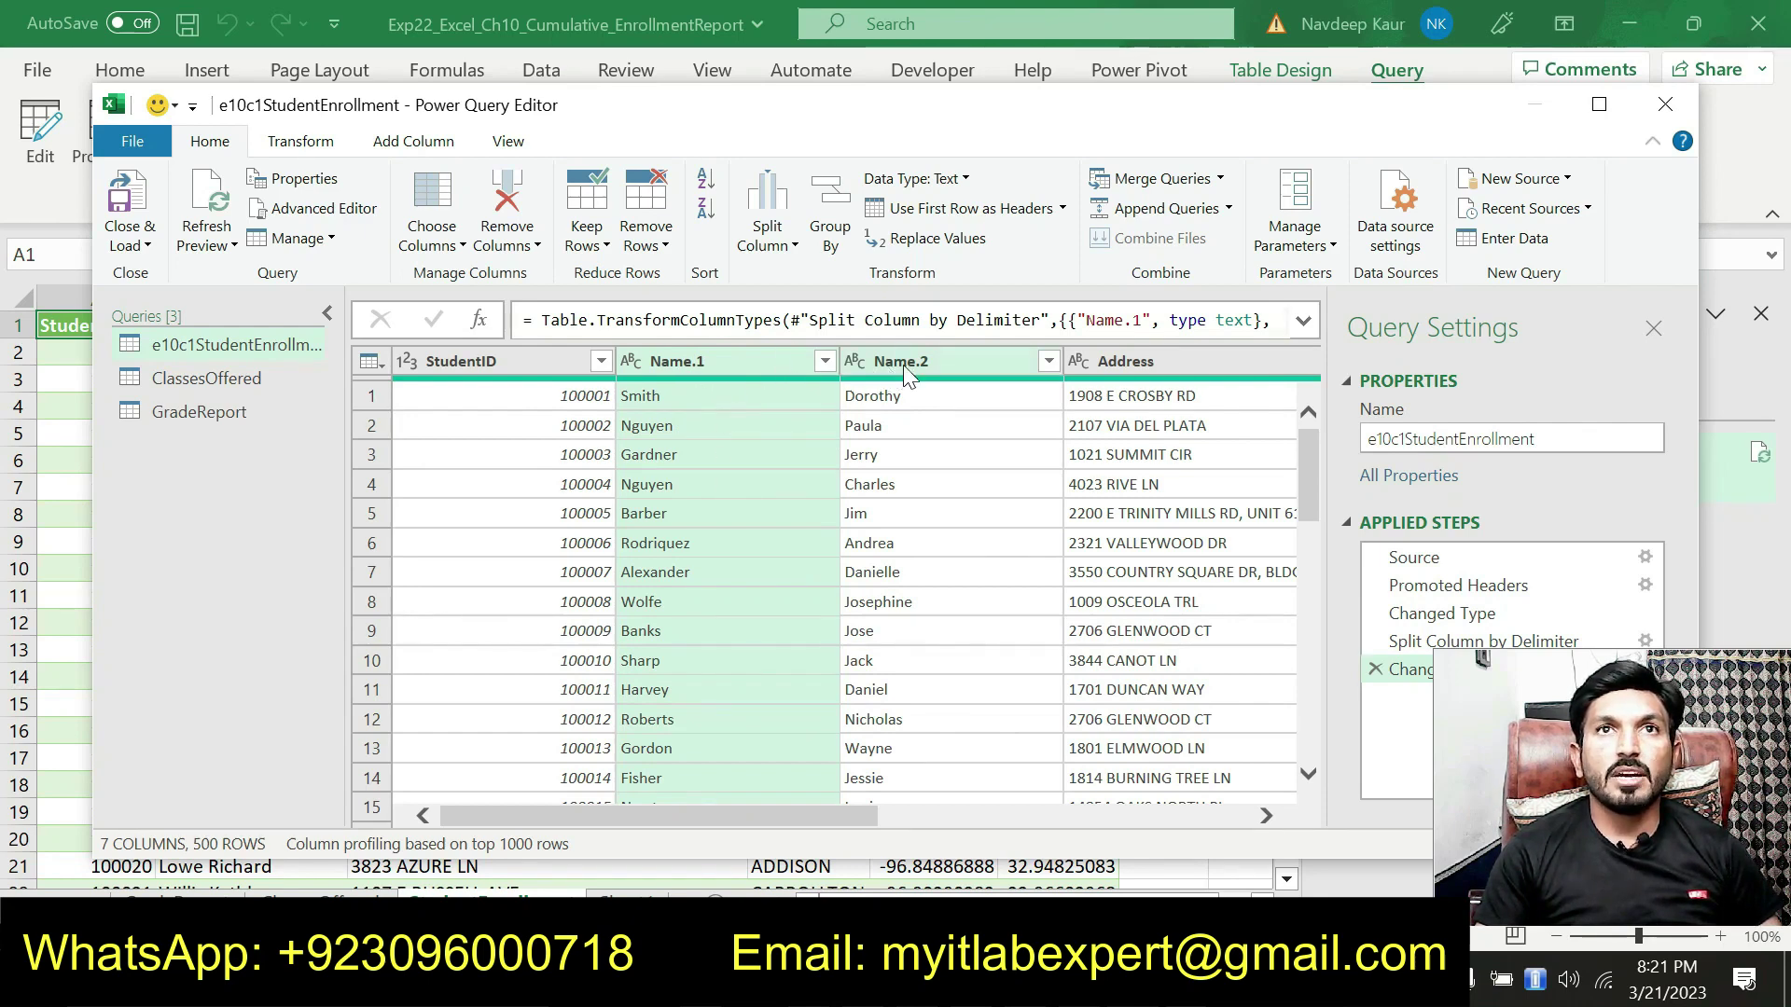
- Rename the Name.1 column to Last Name, using the text copied from step 6 of the Word instructions
{"action": "left_click", "coordinate": [706, 364]}
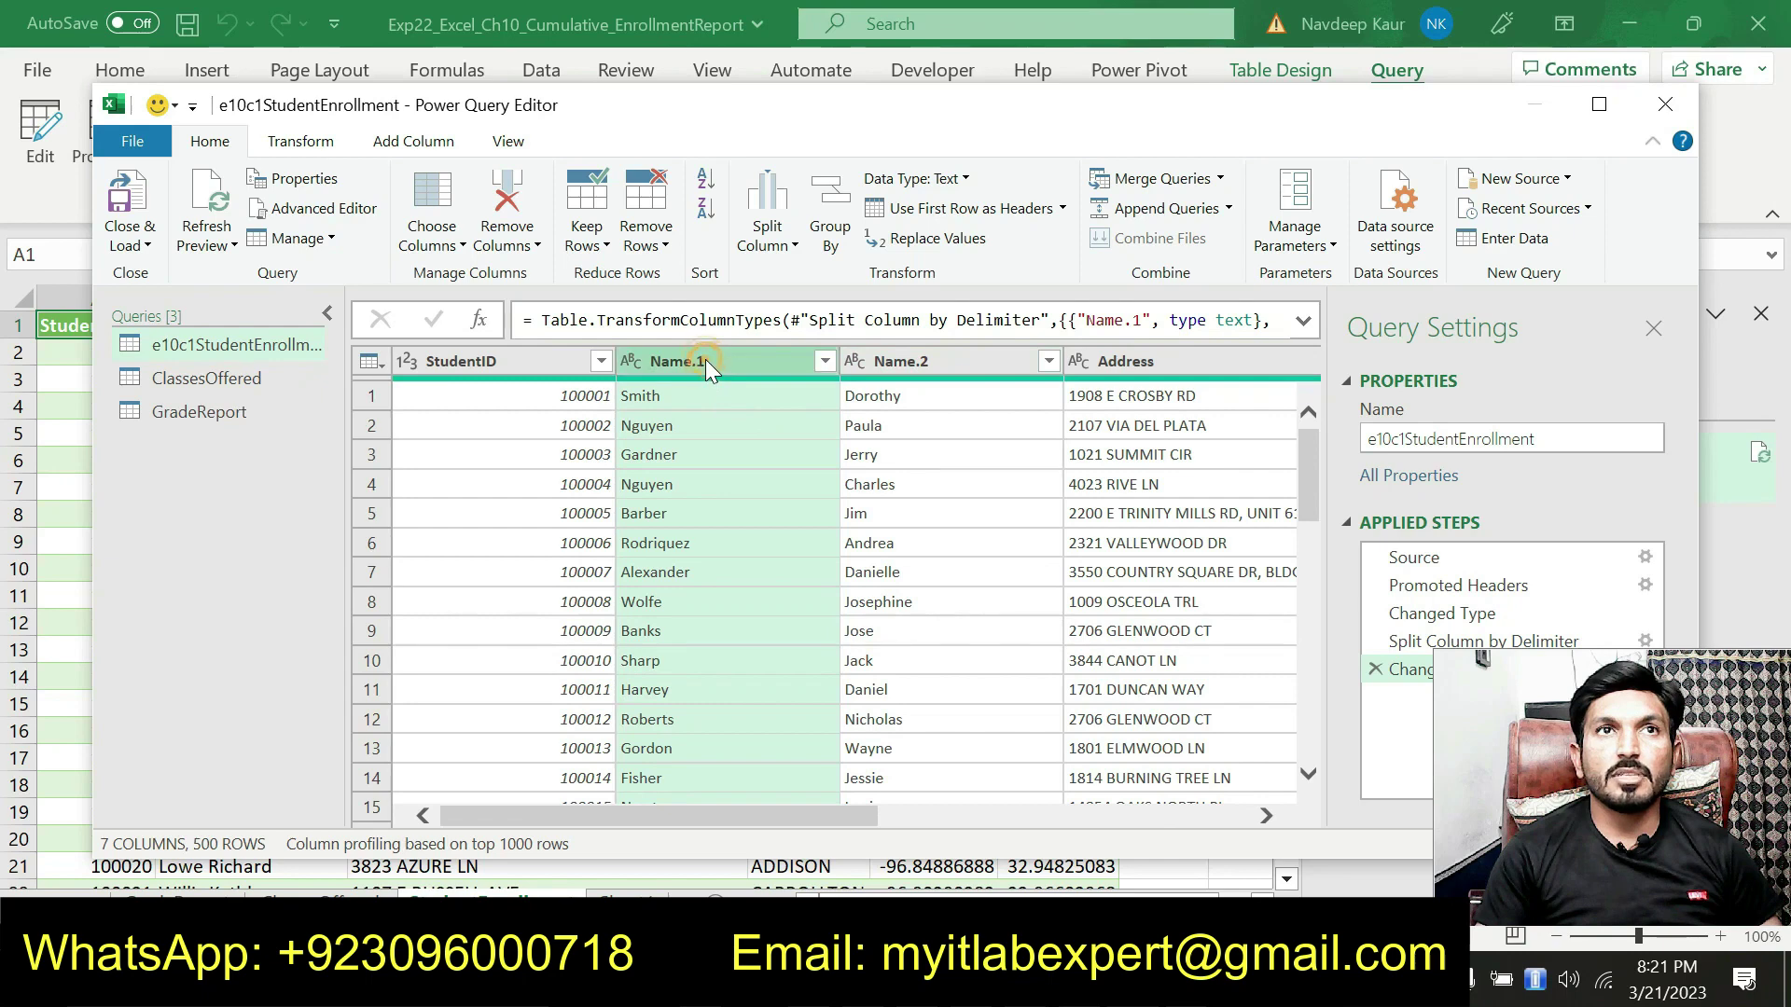
{"action": "double_click", "coordinate": [706, 367]}
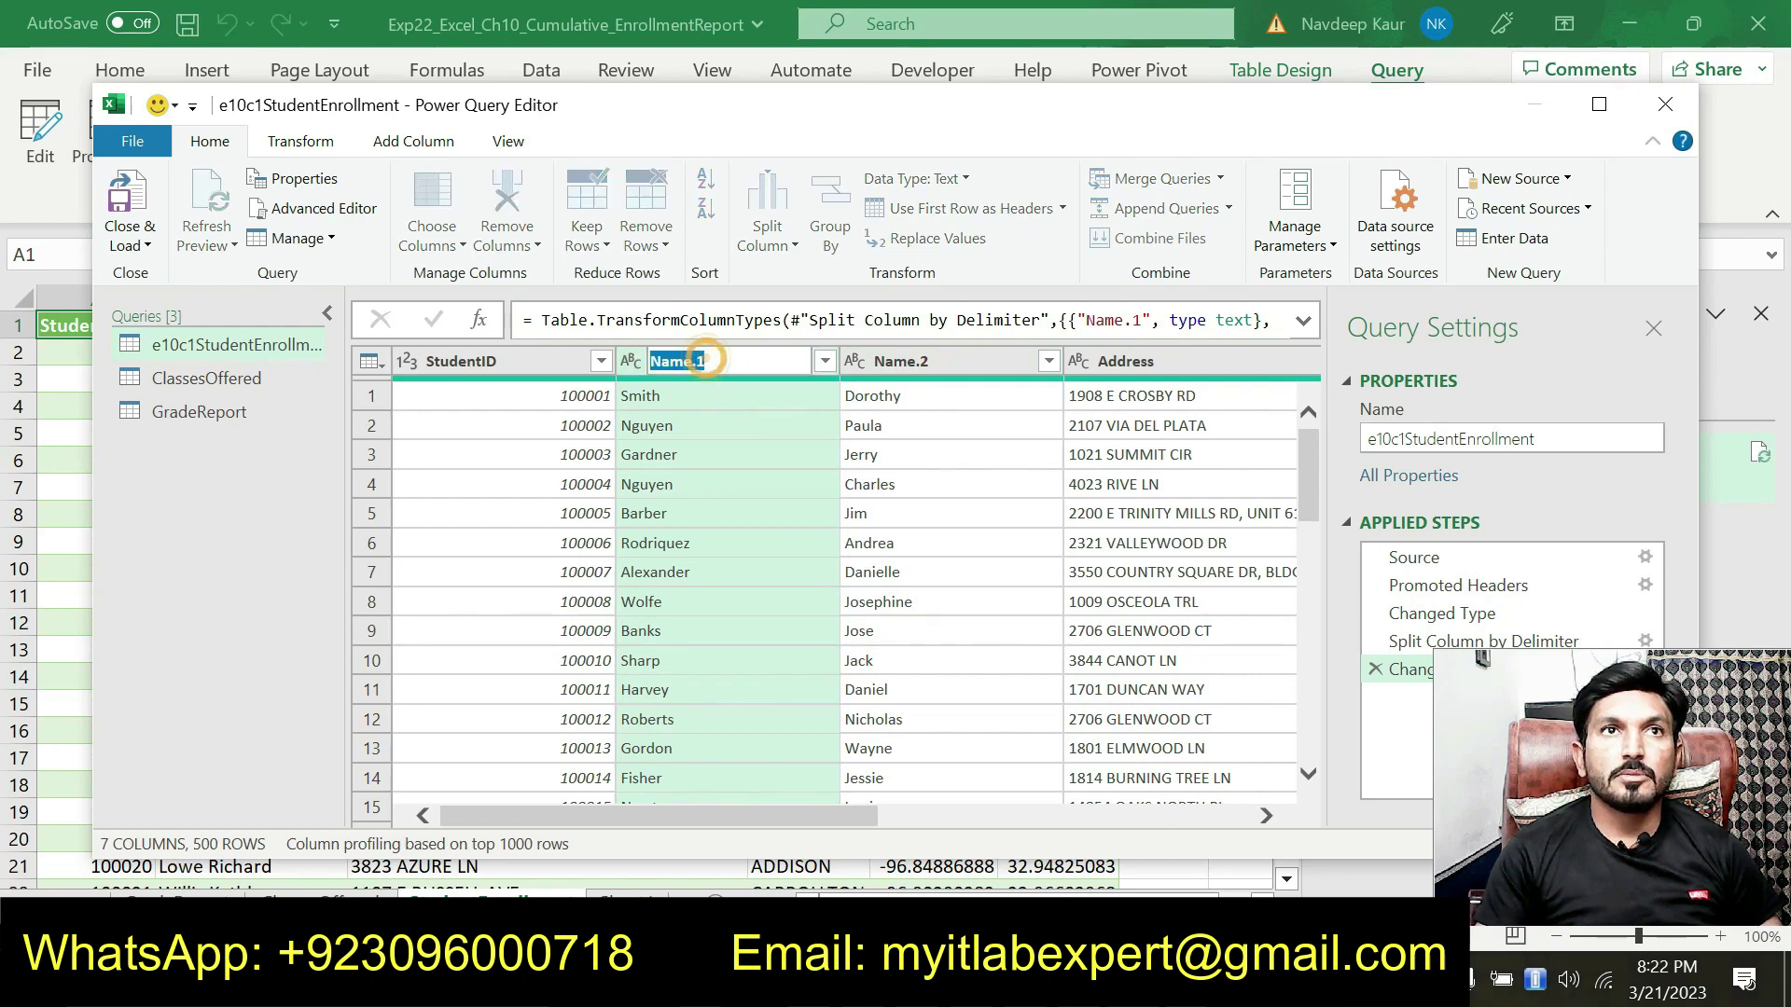
{"action": "type", "text": "First"}
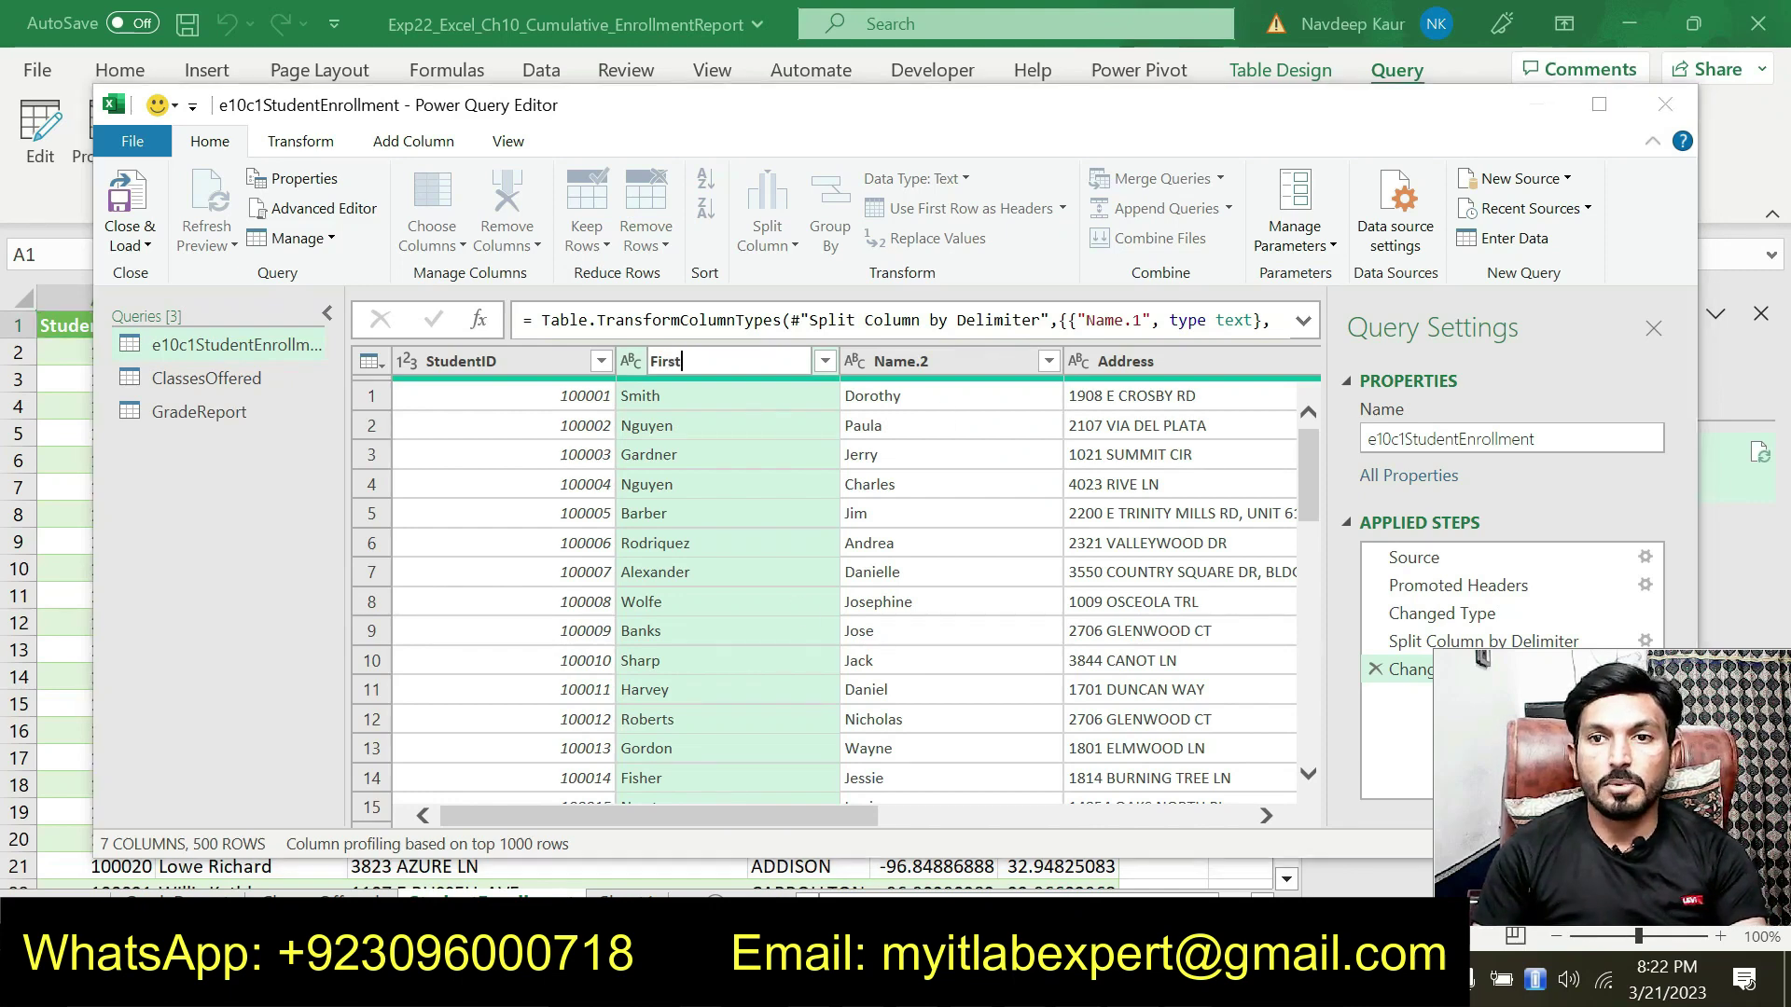
{"action": "key", "text": "alt+Tab"}
{"action": "left_click_drag", "start_coordinate": [896, 647], "coordinate": [983, 647]}
{"action": "key", "text": "ctrl+c"}
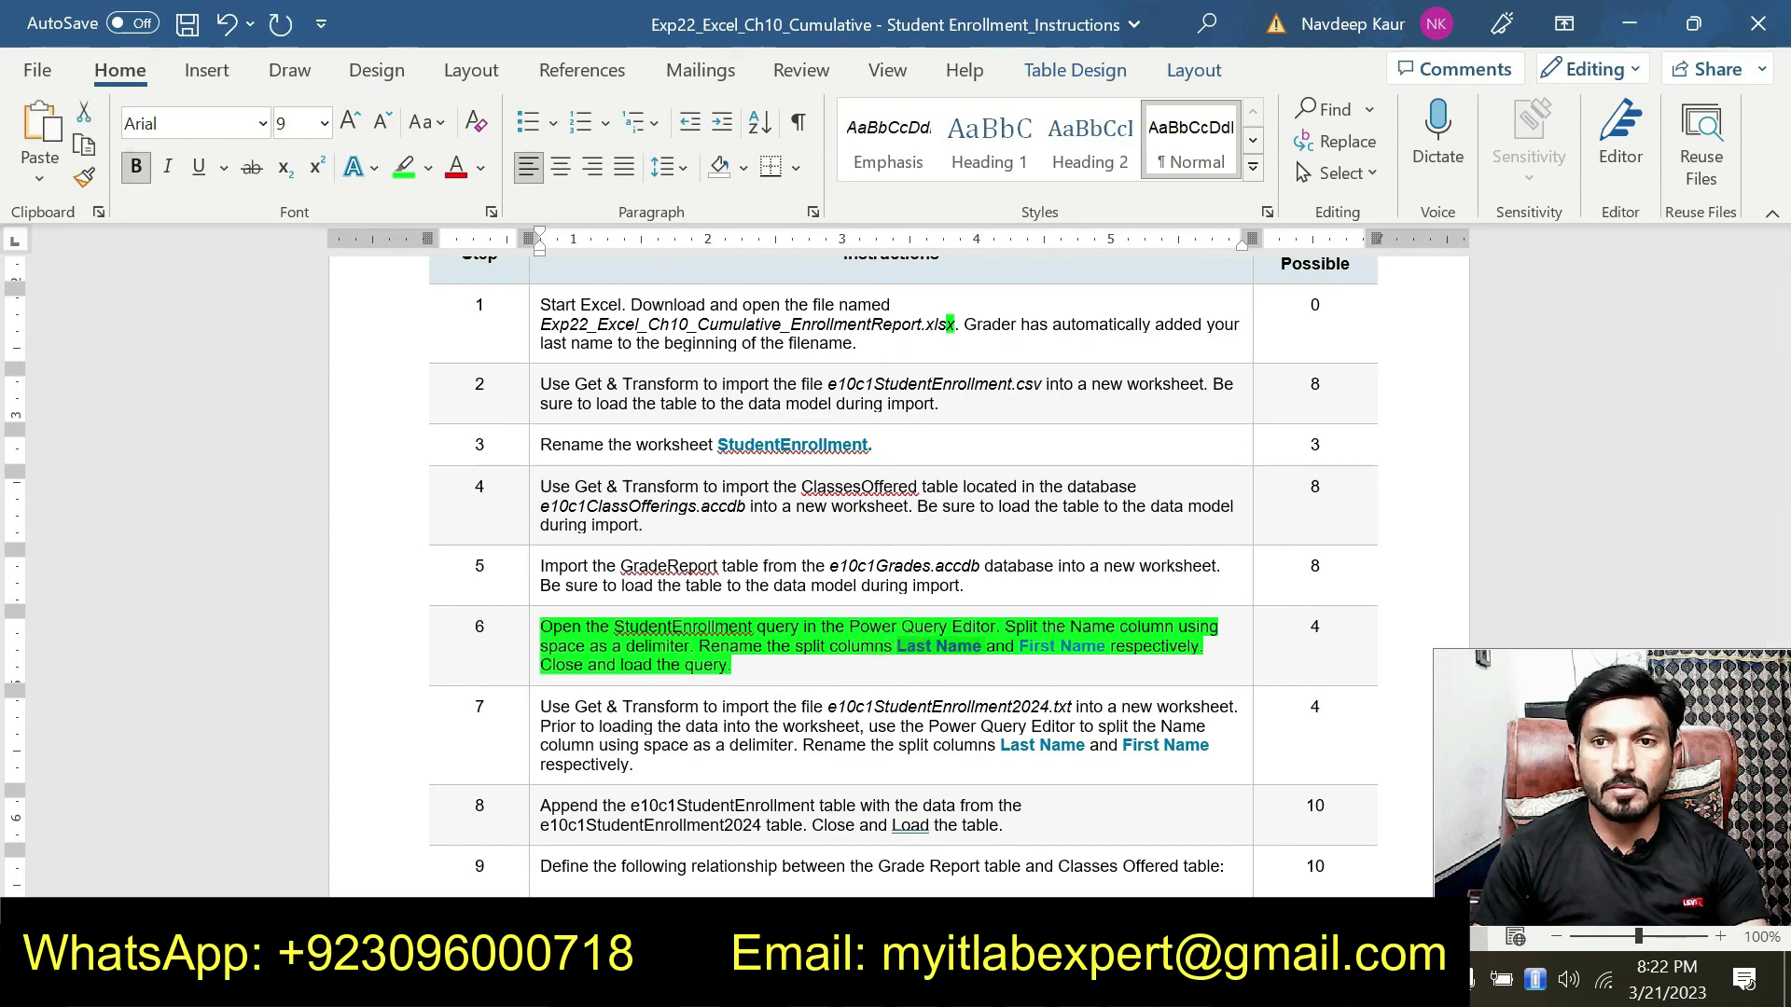
{"action": "key", "text": "alt+Tab"}
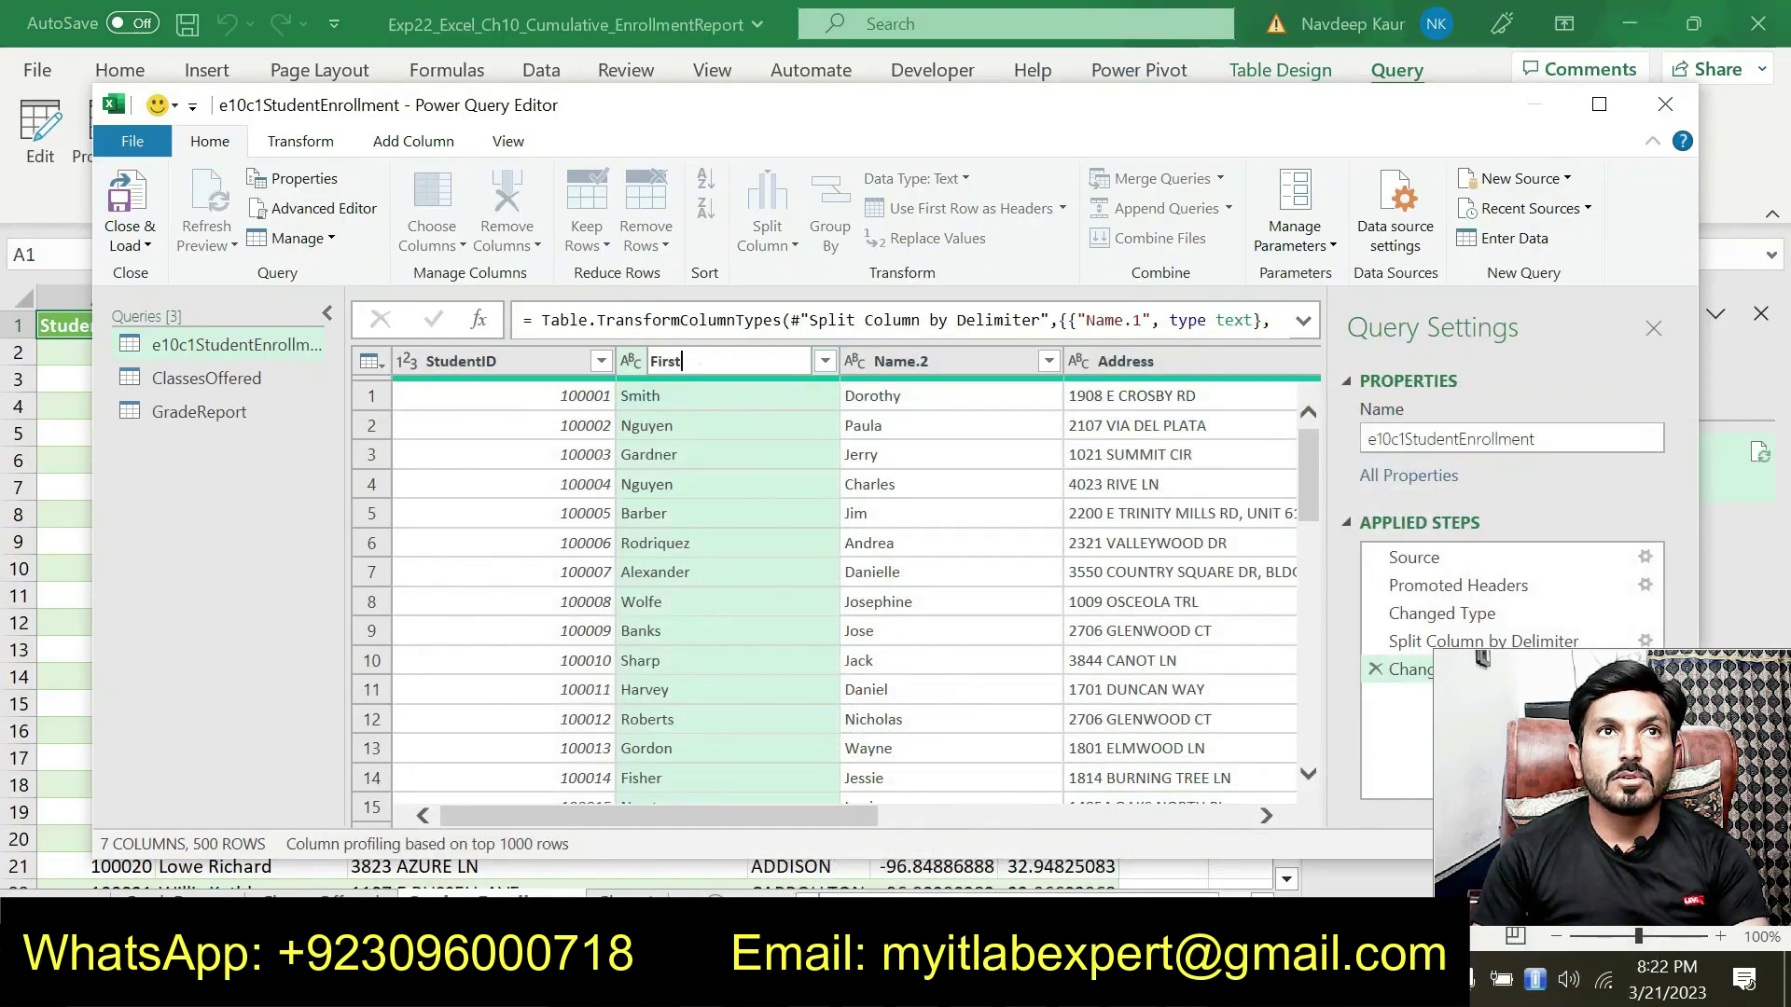
{"action": "double_click", "coordinate": [699, 362]}
{"action": "key", "text": "ctrl+v"}
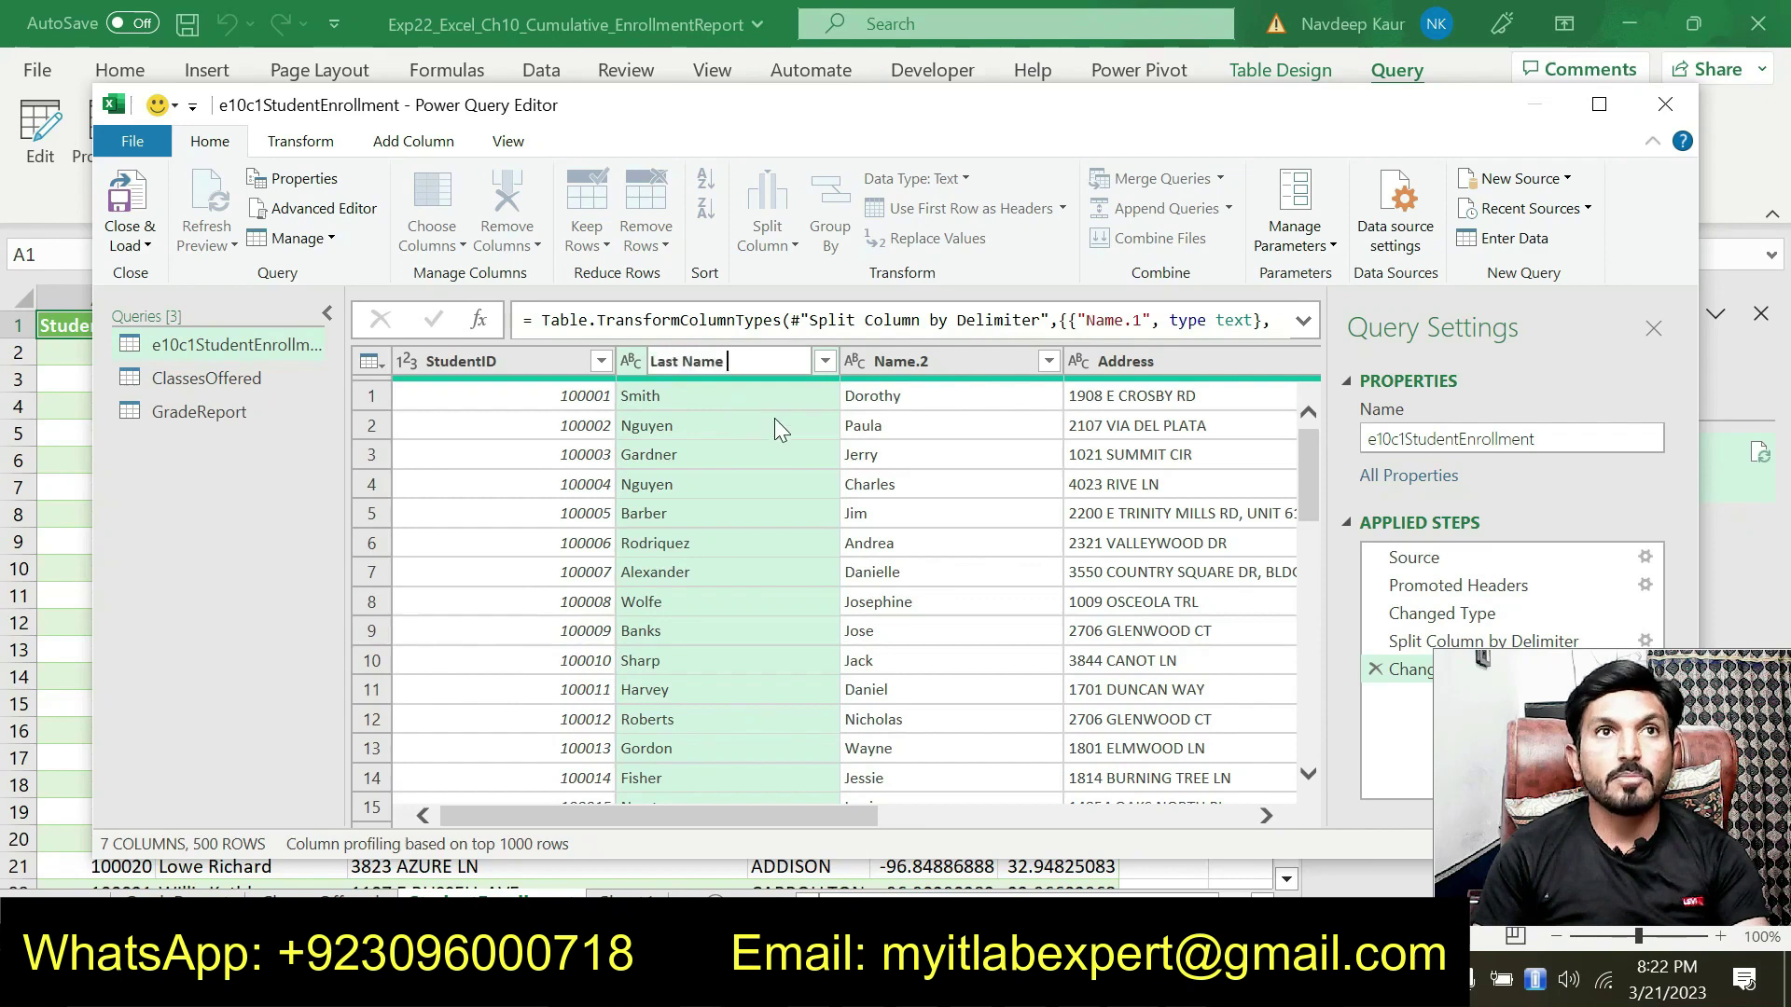
{"action": "key", "text": "Return"}
- Rename the Name.2 column to First Name, using the text copied from step 6 of the Word instructions
{"action": "left_click", "coordinate": [912, 371]}
{"action": "double_click", "coordinate": [912, 371]}
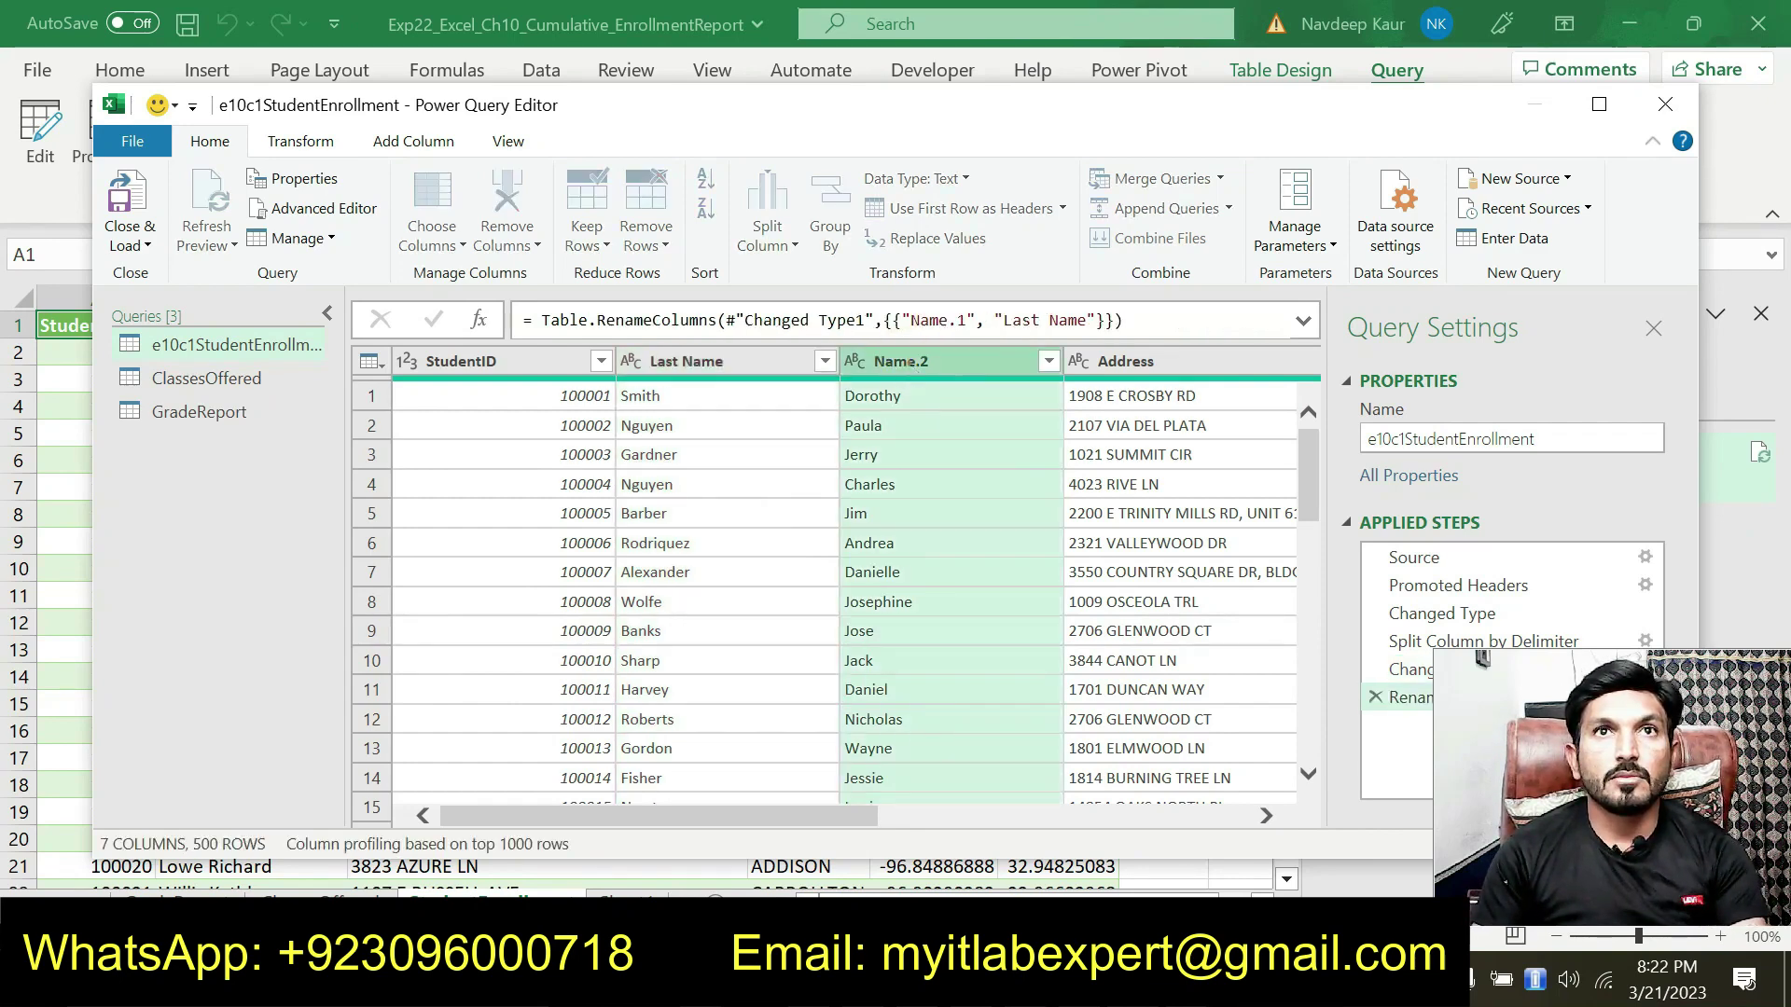
{"action": "key", "text": "alt+Tab"}
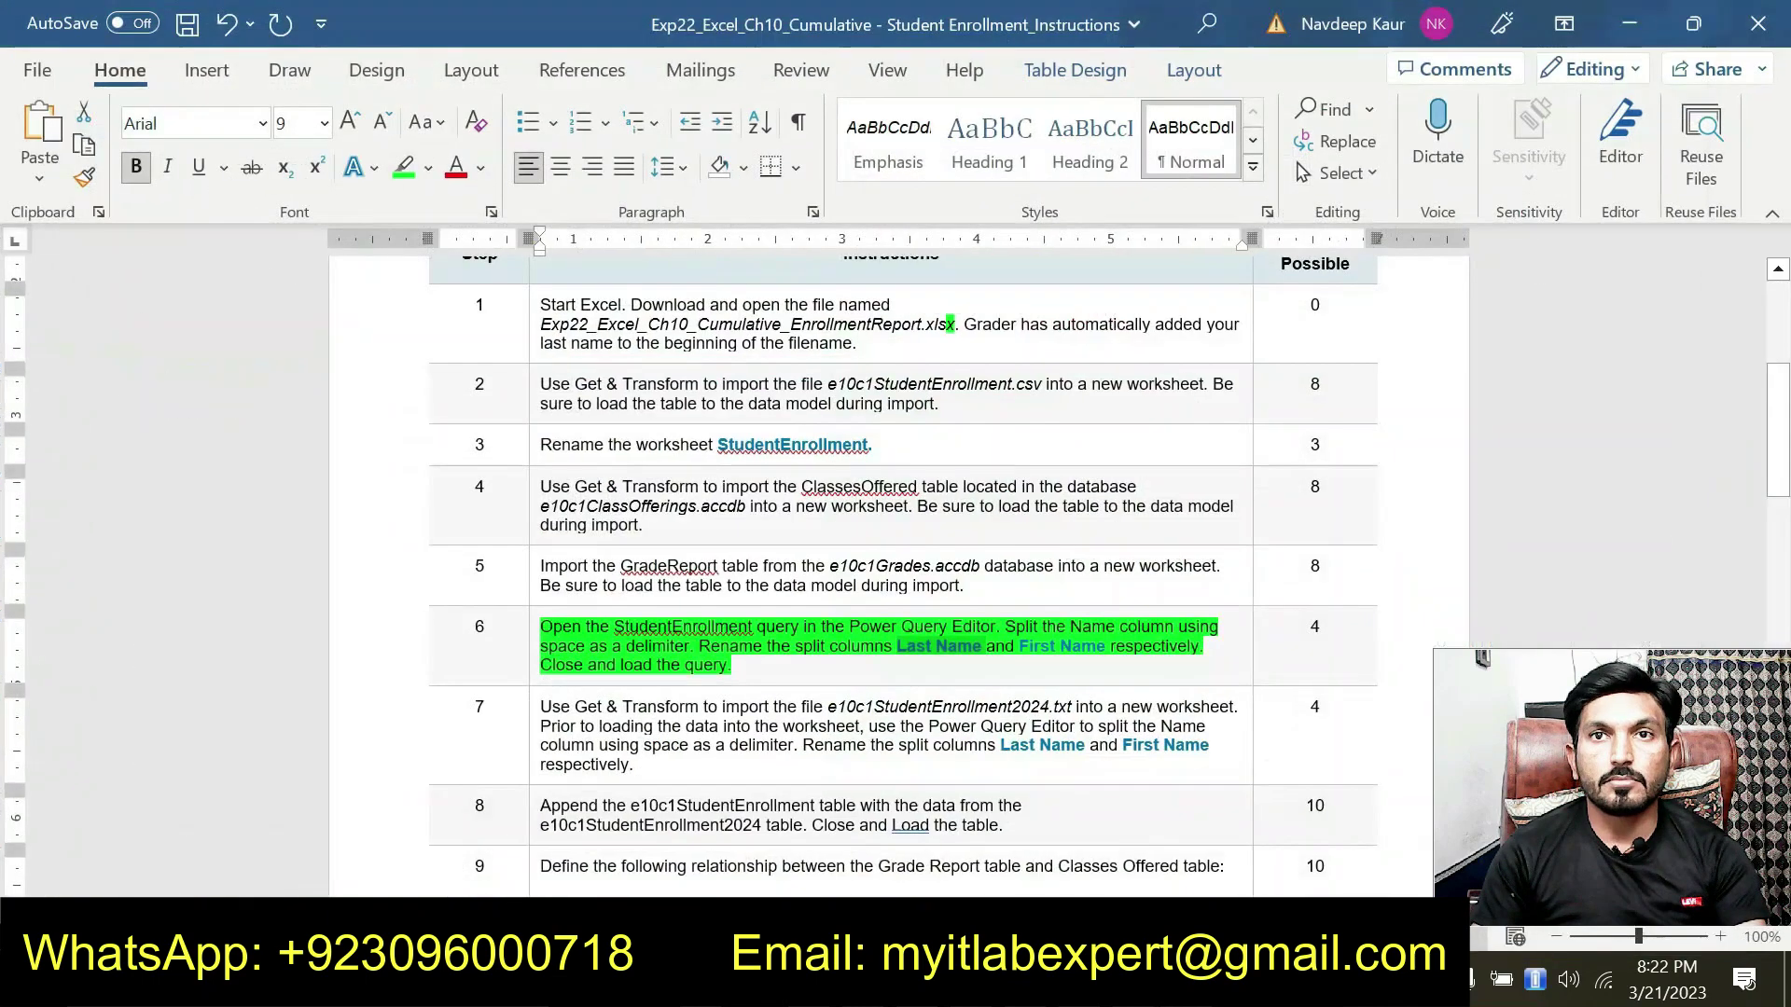
{"action": "left_click_drag", "start_coordinate": [1020, 646], "coordinate": [1106, 646]}
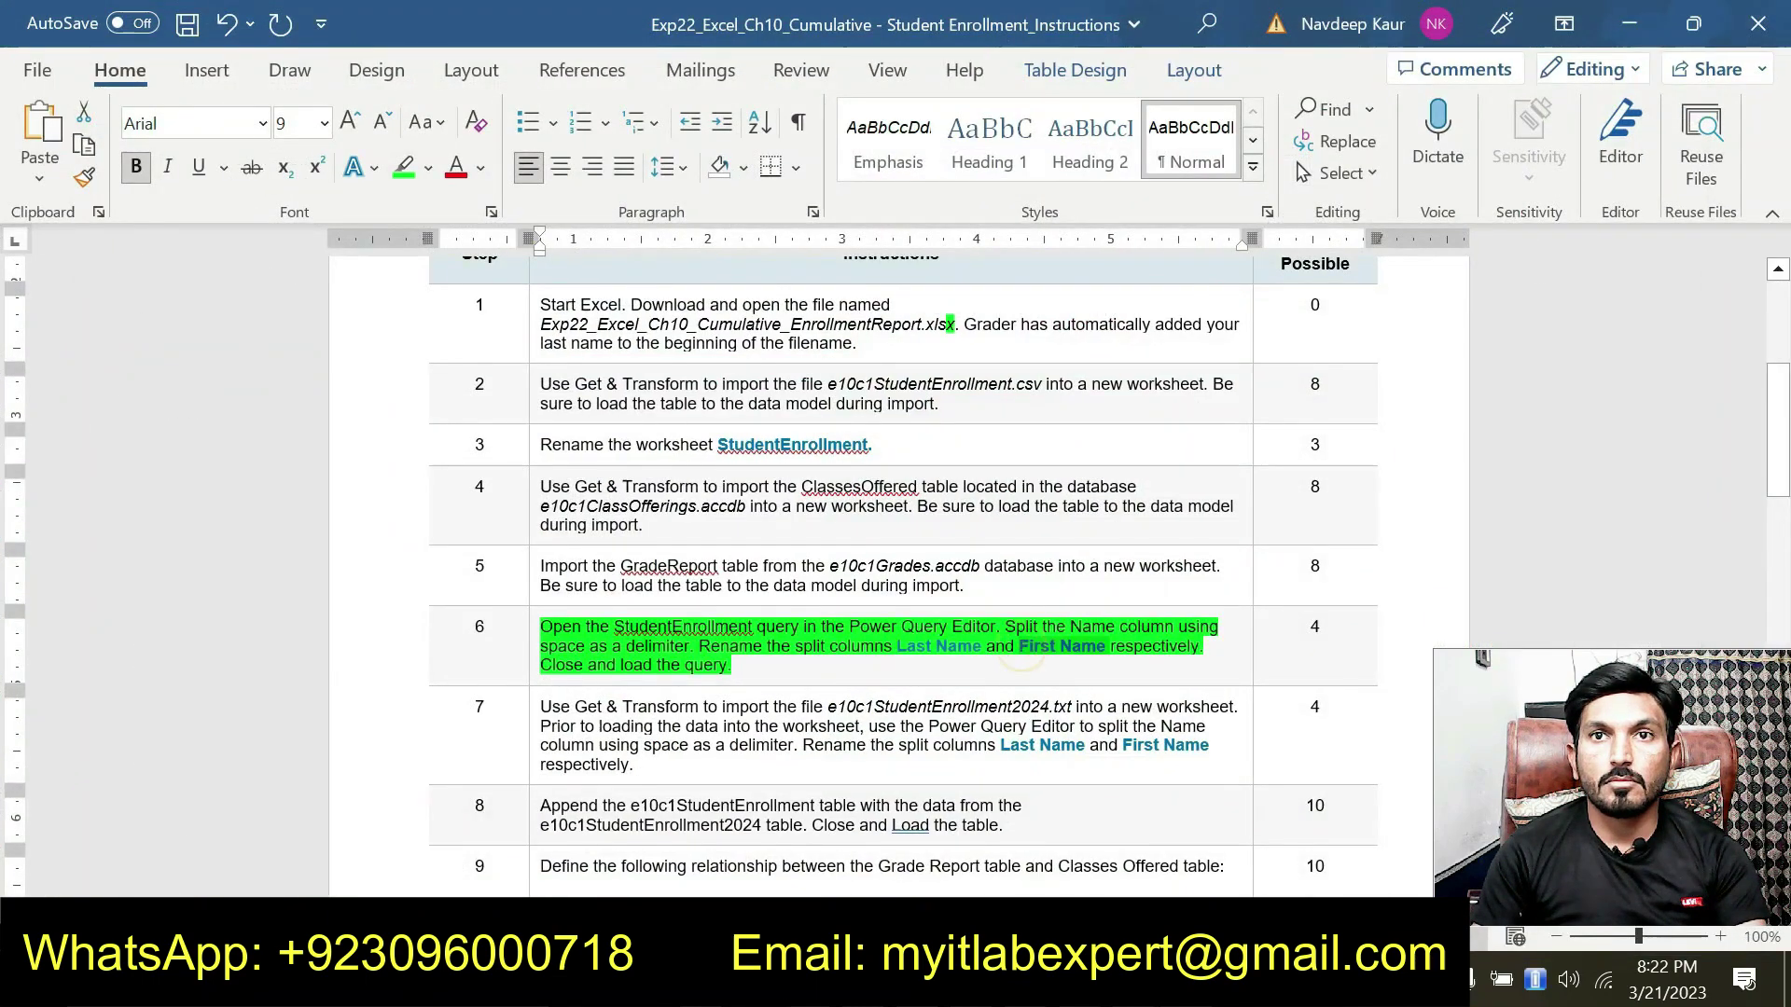
{"action": "key", "text": "alt+Tab"}
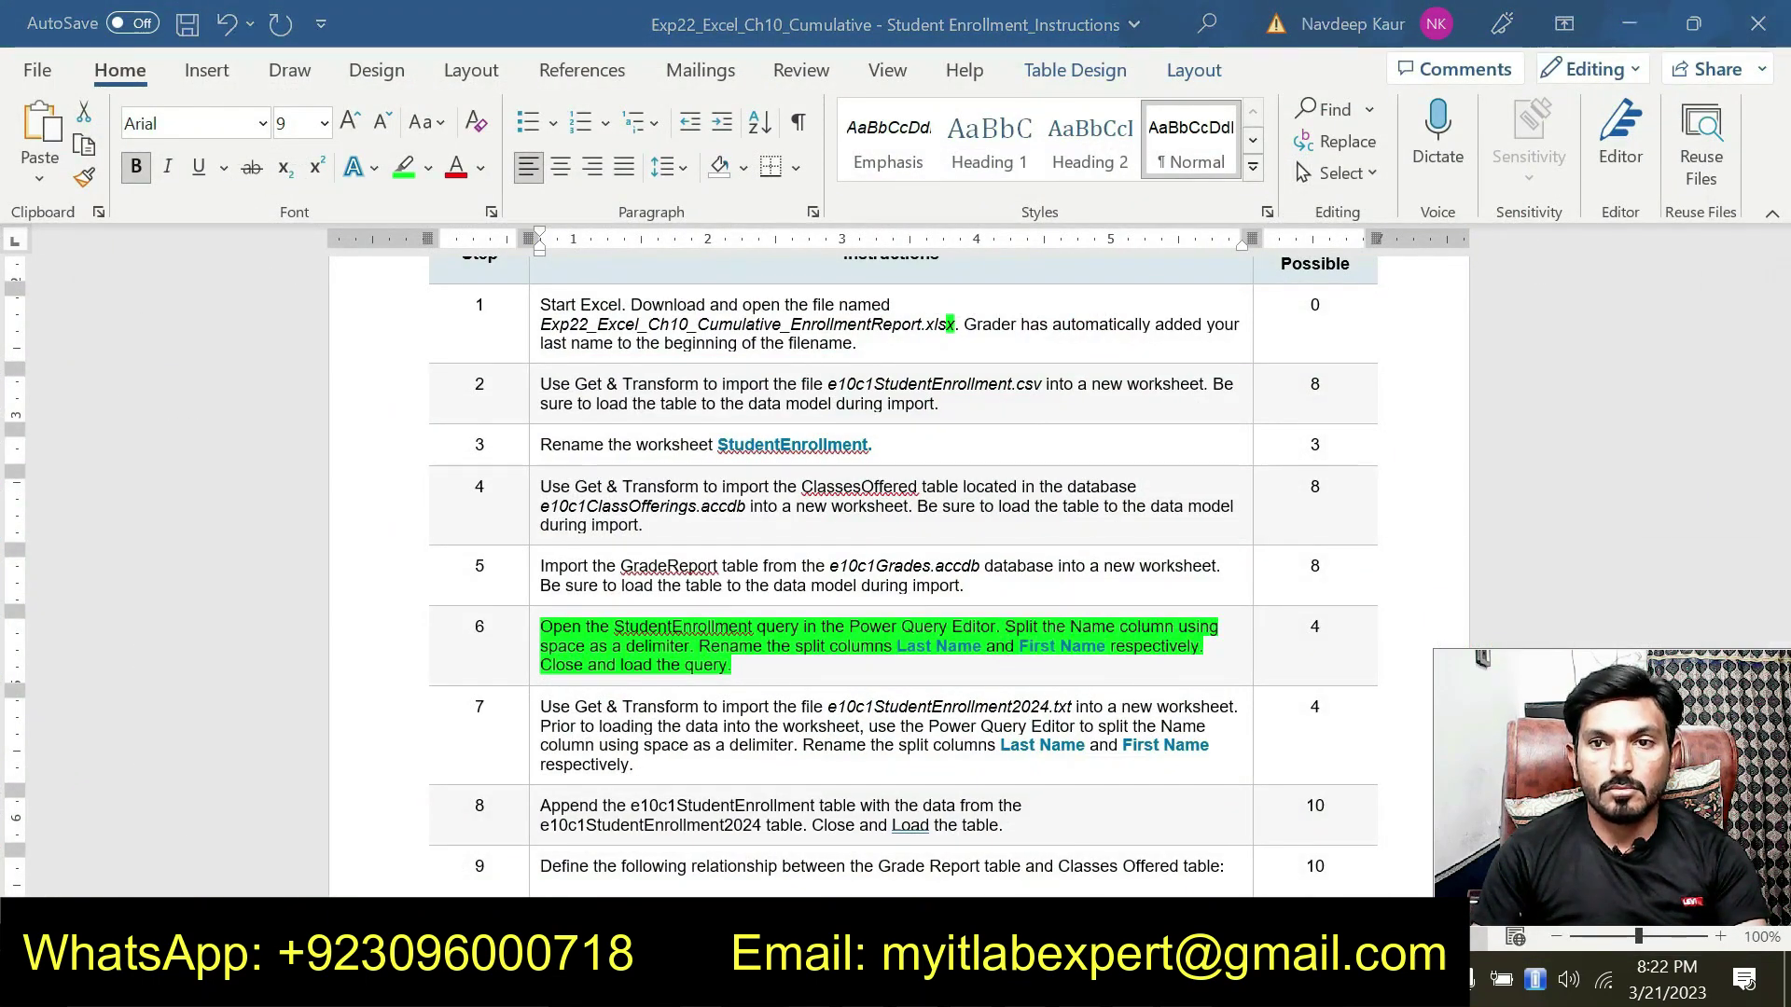
{"action": "double_click", "coordinate": [942, 361]}
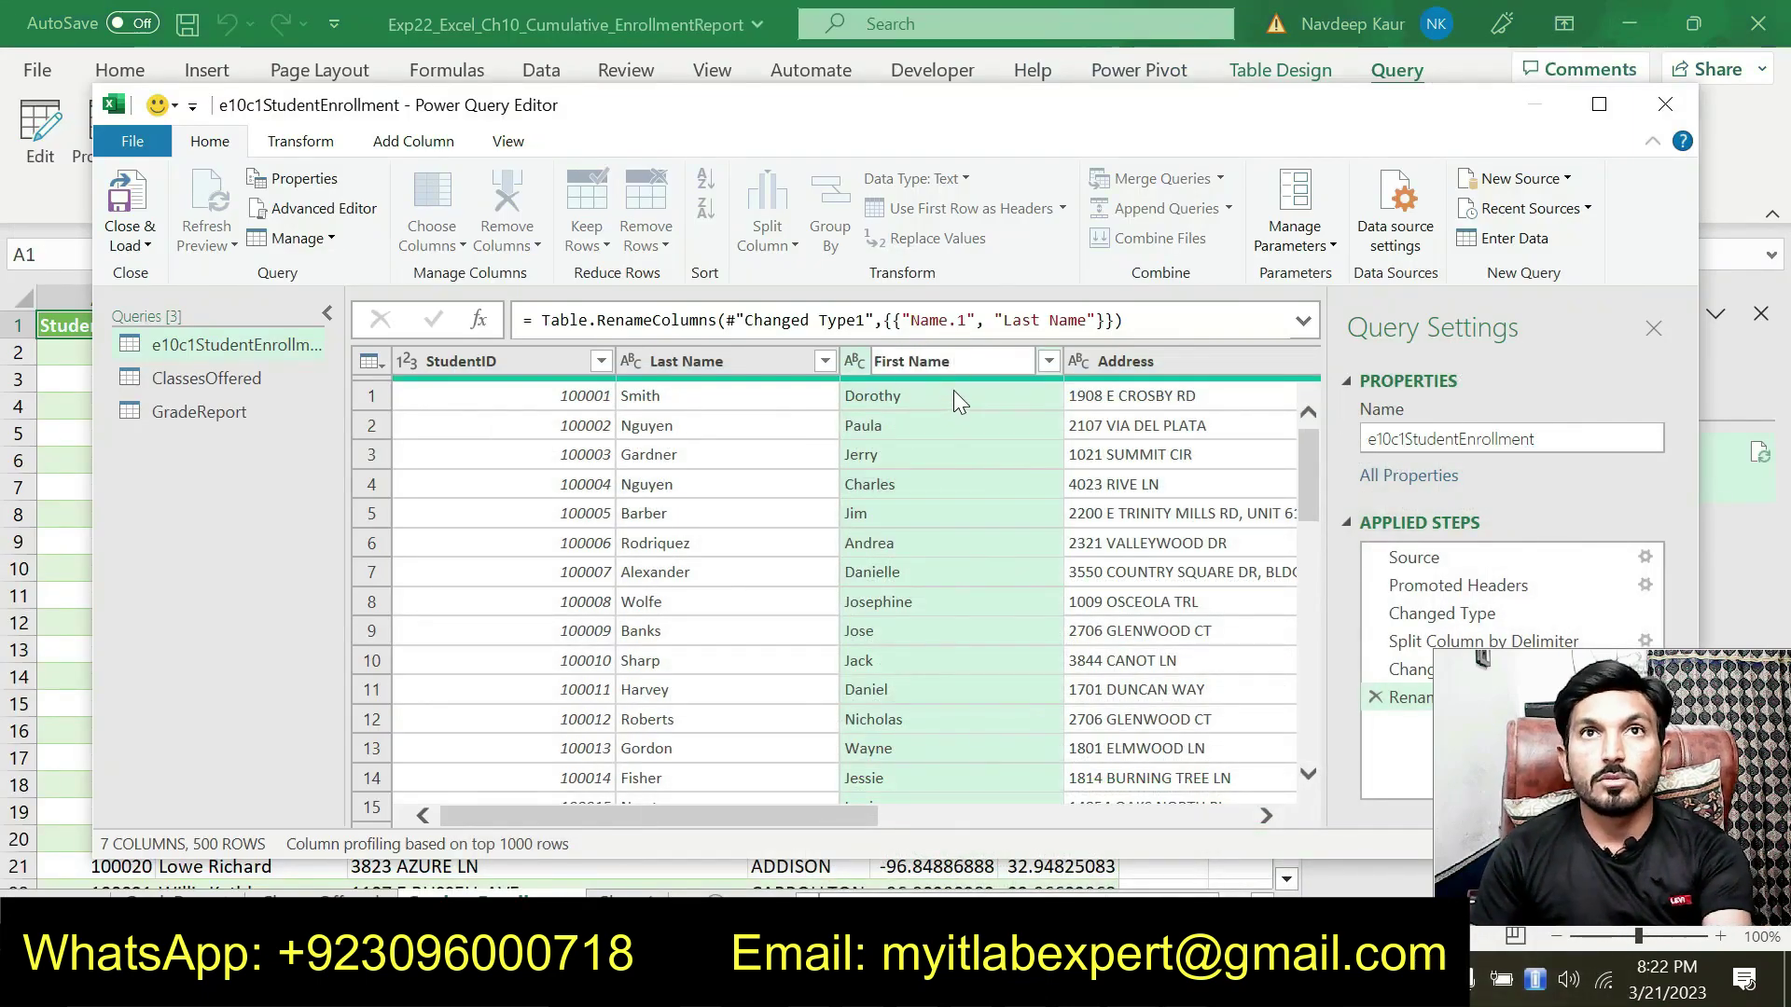
{"action": "key", "text": "Return"}
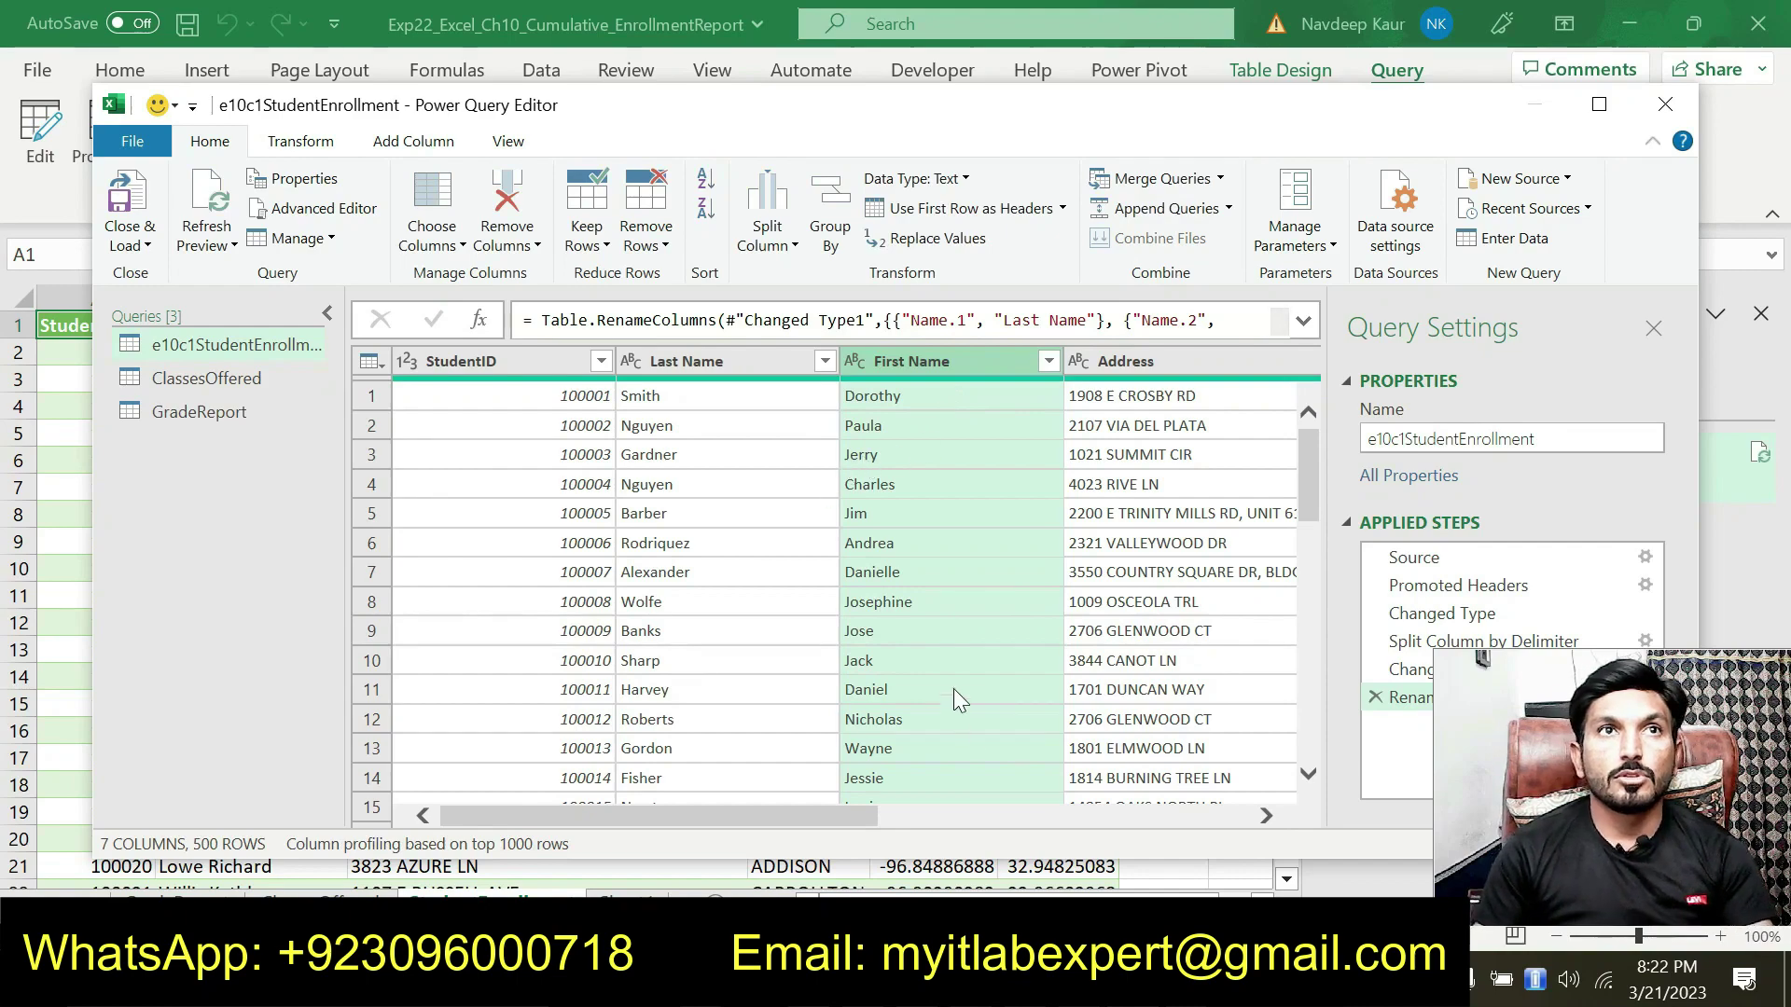
- Check step 6 in the Word instructions again, then close the Power Query Editor and load the e10c1StudentEnrollment query
{"action": "key", "text": "alt+Tab"}
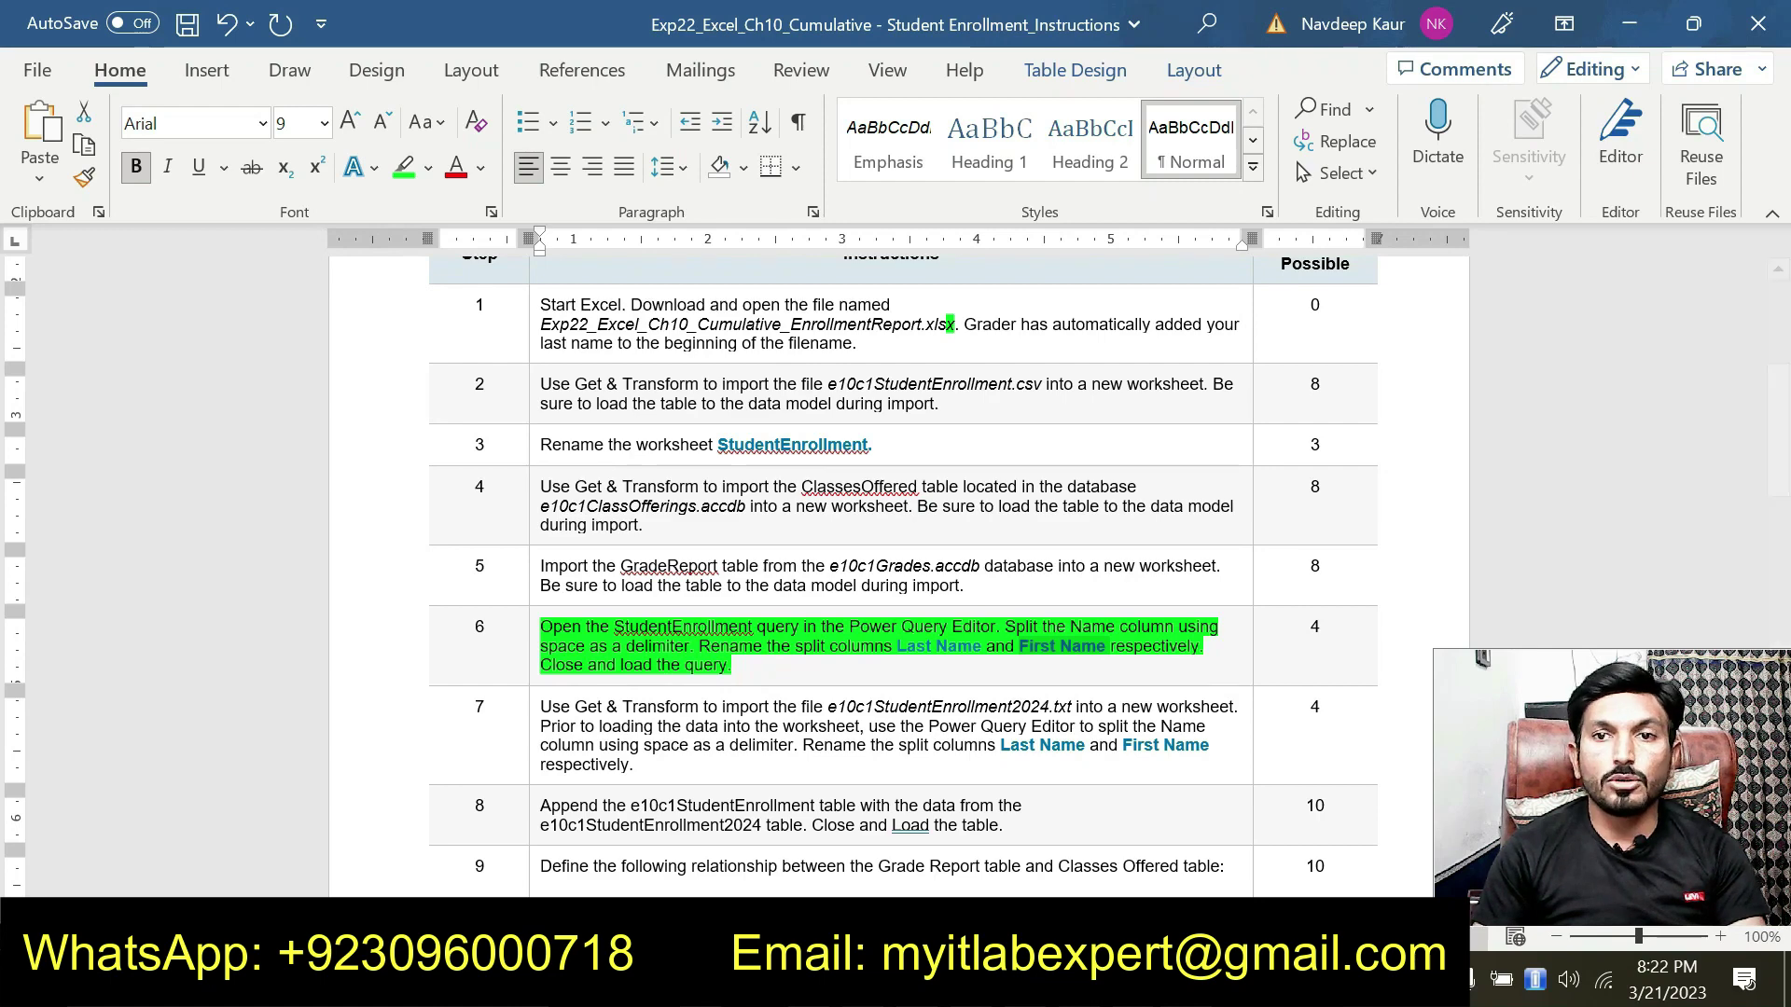
{"action": "key", "text": "alt+Tab"}
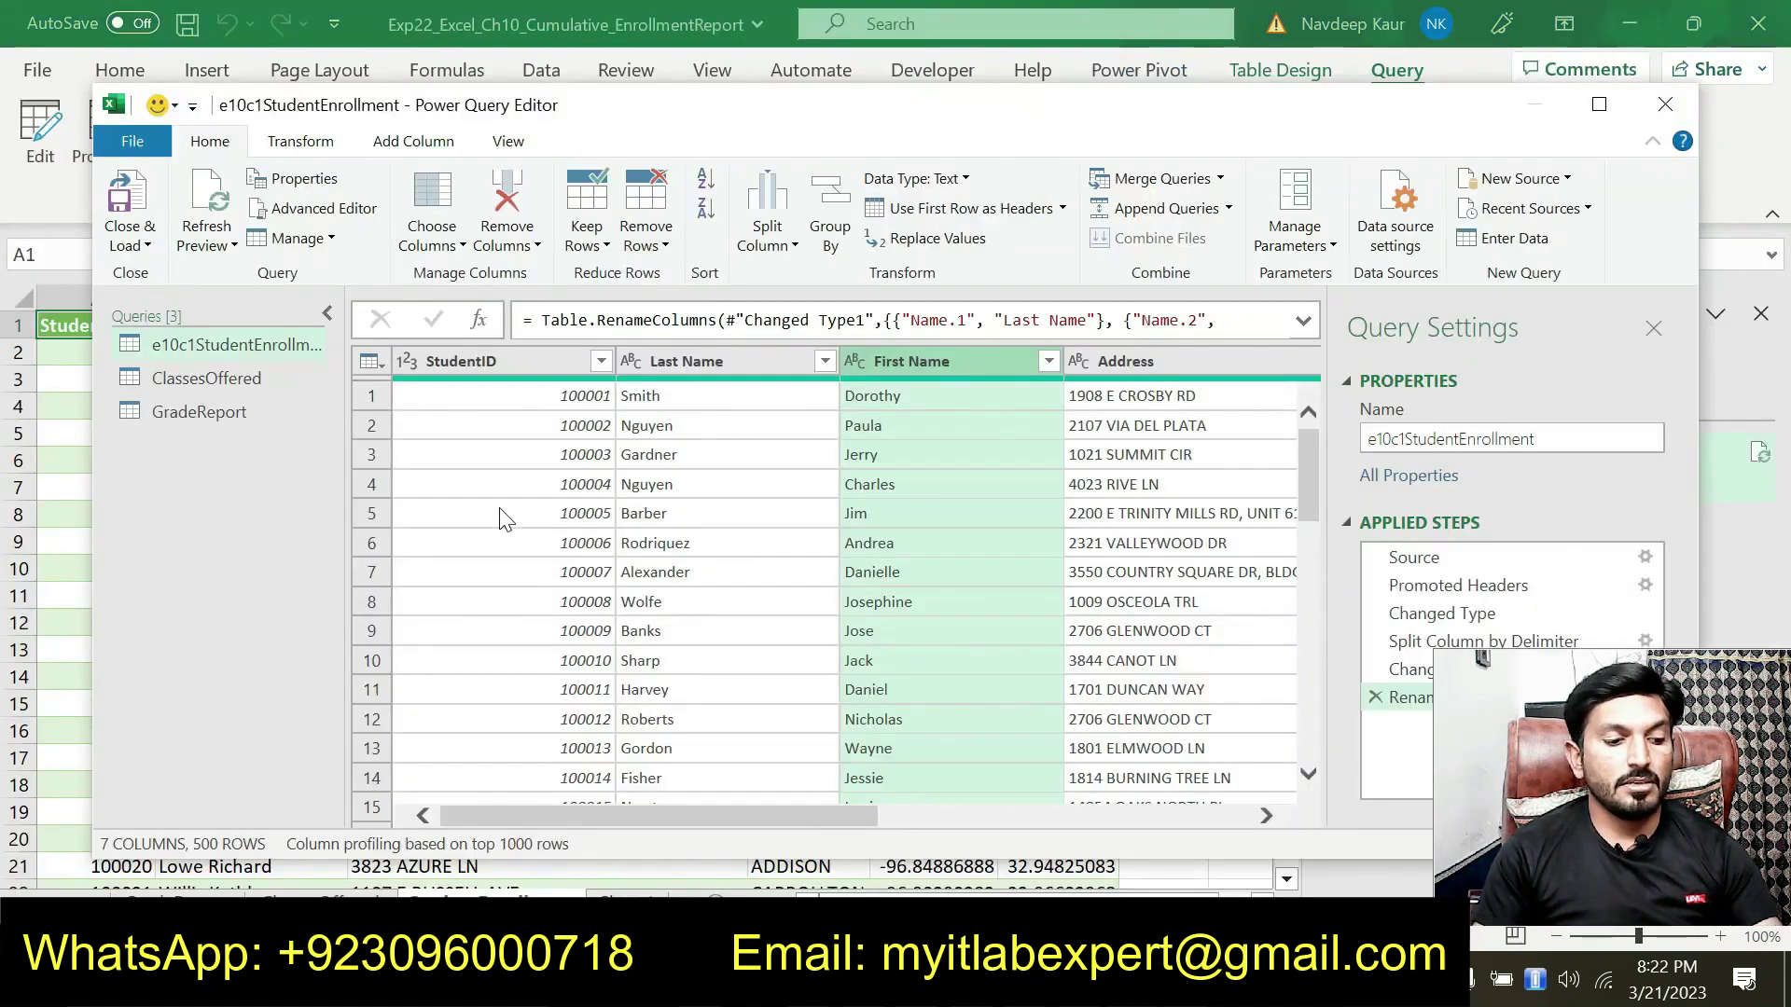
{"action": "left_click", "coordinate": [149, 246]}
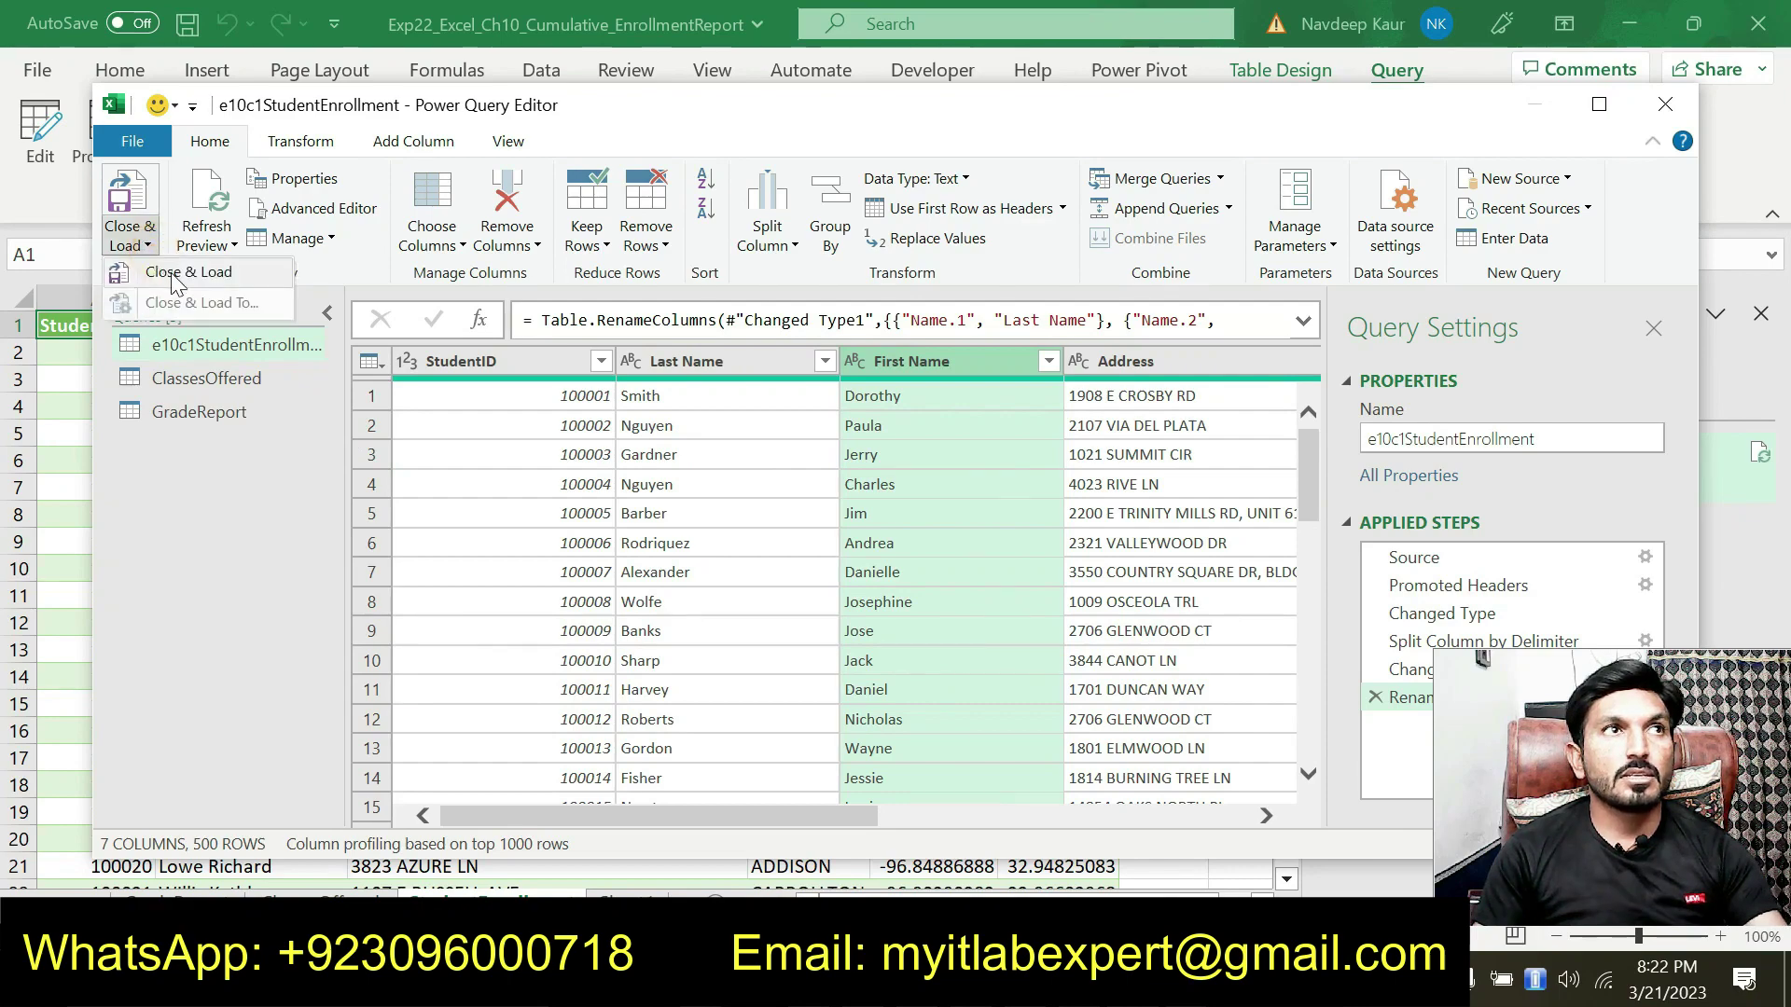
{"action": "left_click", "coordinate": [178, 275]}
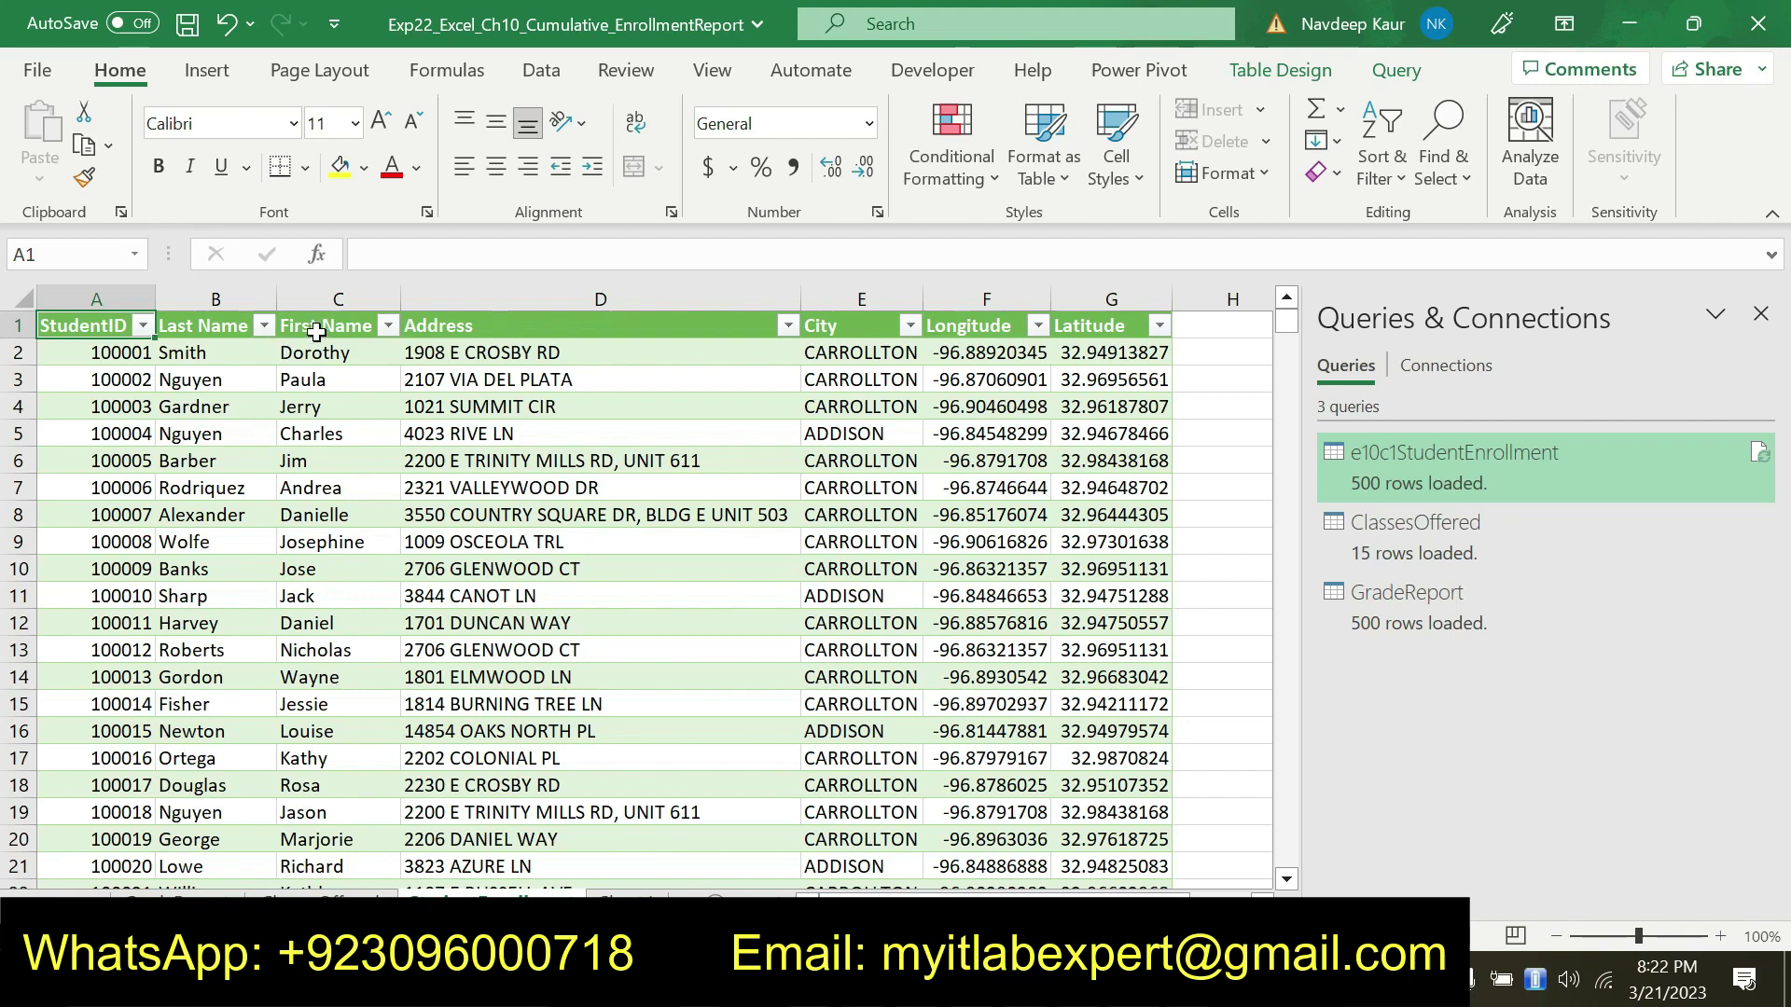
- Switch to the Word instructions, clear the green highlight from step 6 and highlight step 7 in green
{"action": "key", "text": "alt+Tab"}
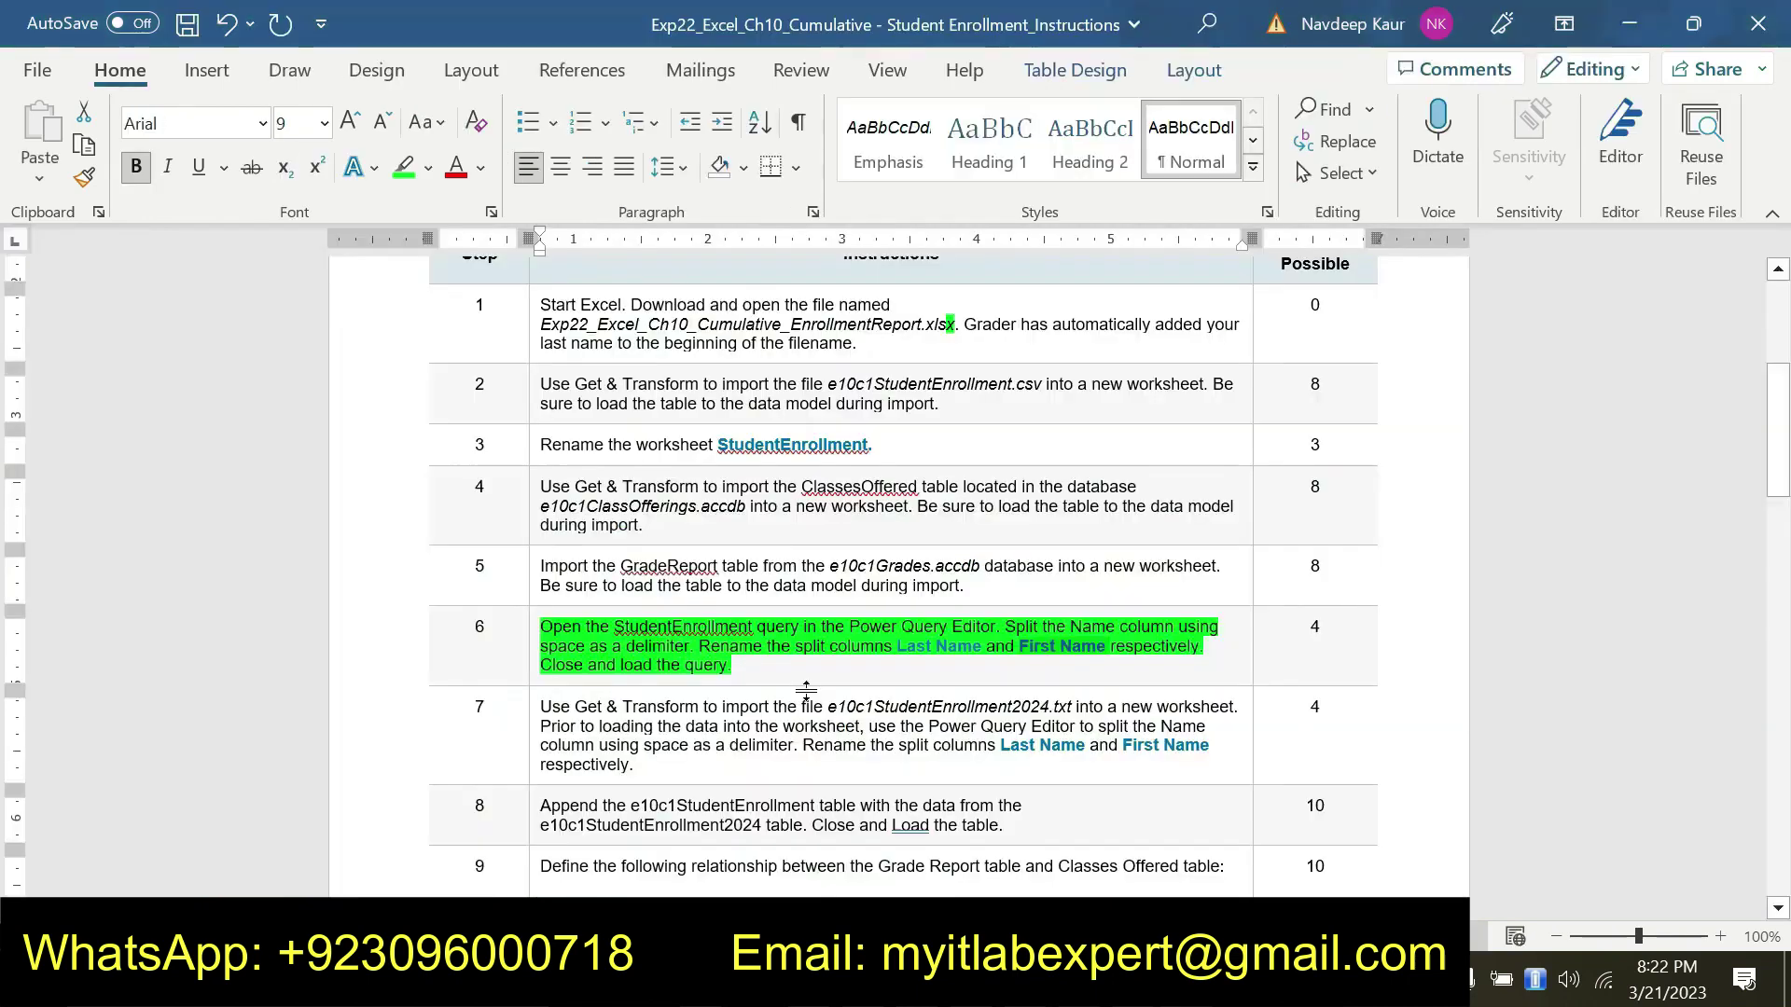
{"action": "left_click_drag", "start_coordinate": [751, 669], "coordinate": [540, 626]}
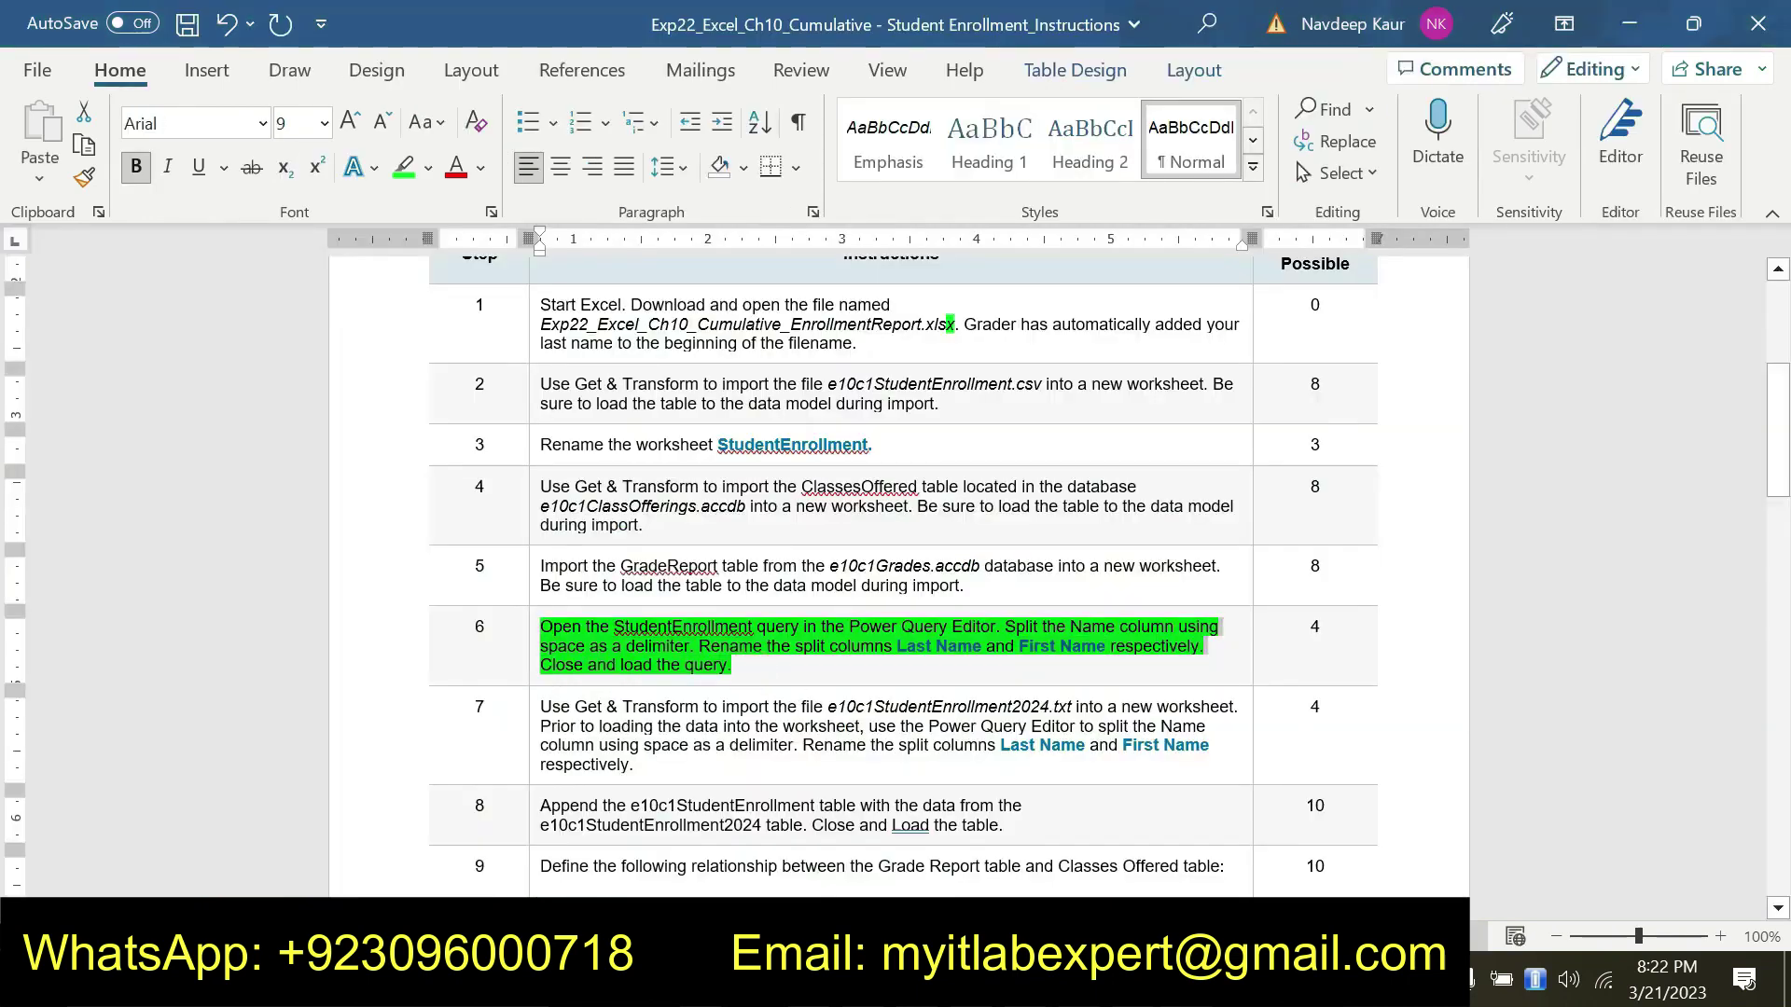
{"action": "left_click", "coordinate": [661, 580]}
{"action": "left_click", "coordinate": [541, 627]}
{"action": "scroll", "coordinate": [895, 576], "scroll_direction": "down", "scroll_amount": 3}
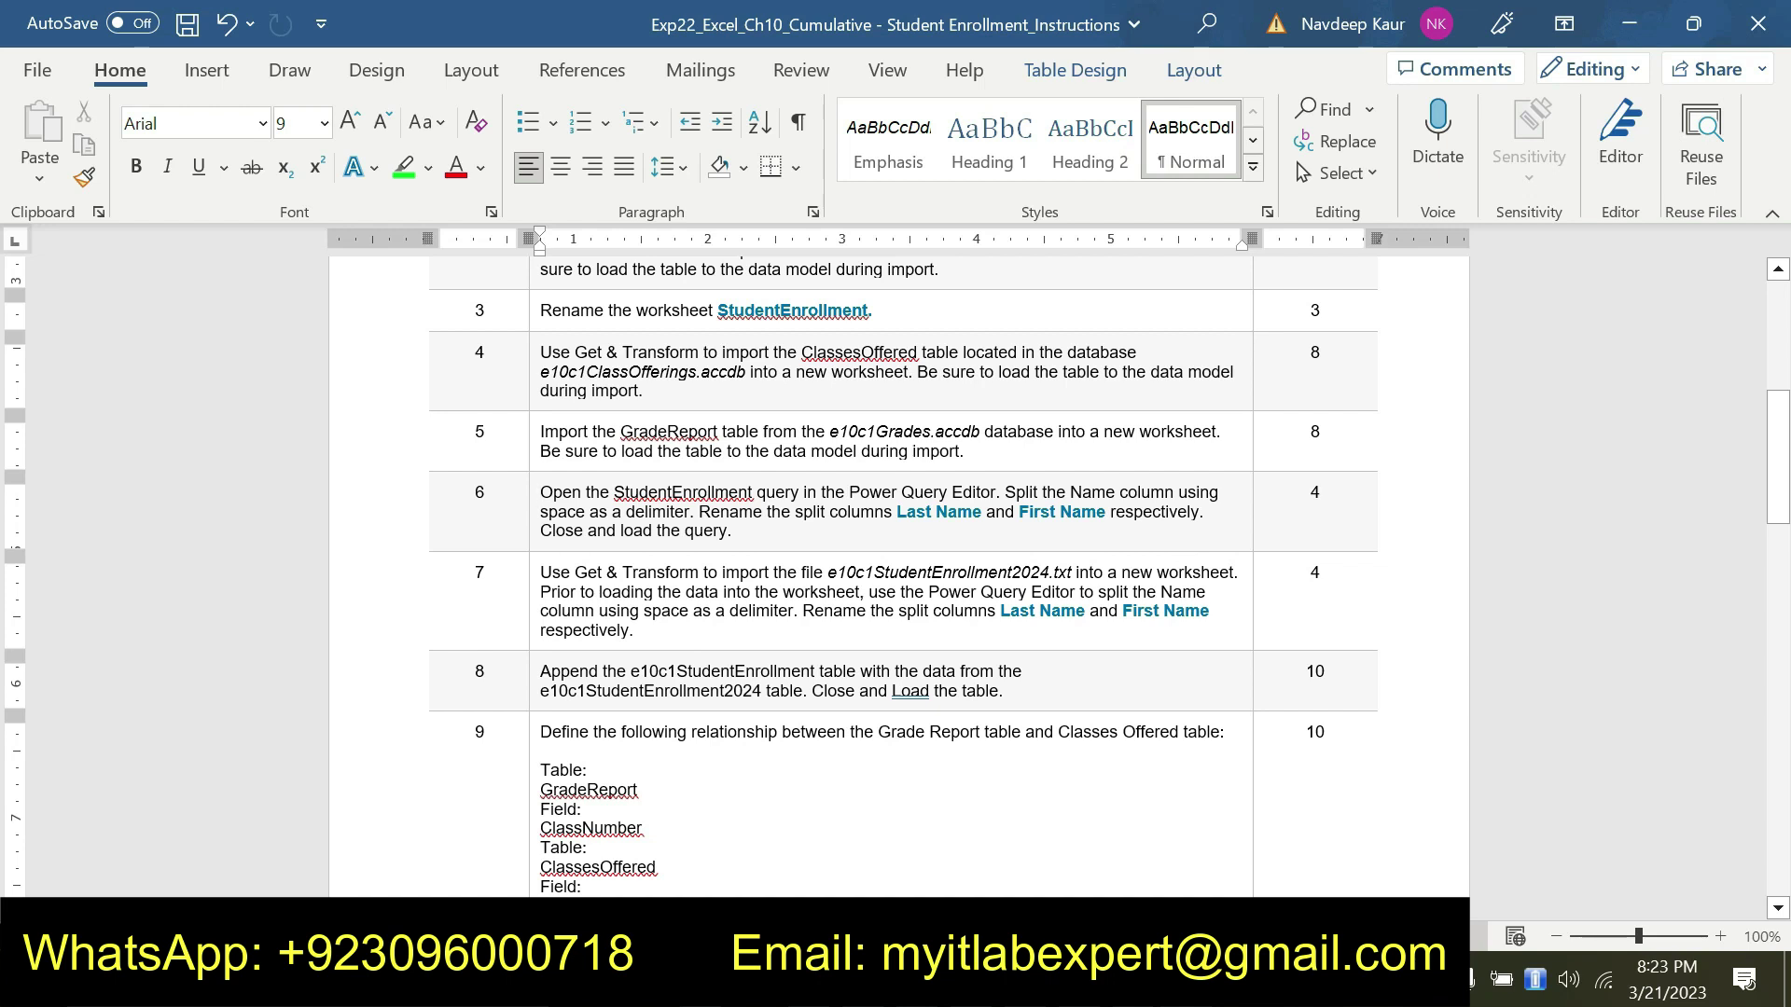
{"action": "left_click_drag", "start_coordinate": [663, 643], "coordinate": [648, 560]}
{"action": "left_click", "coordinate": [664, 531]}
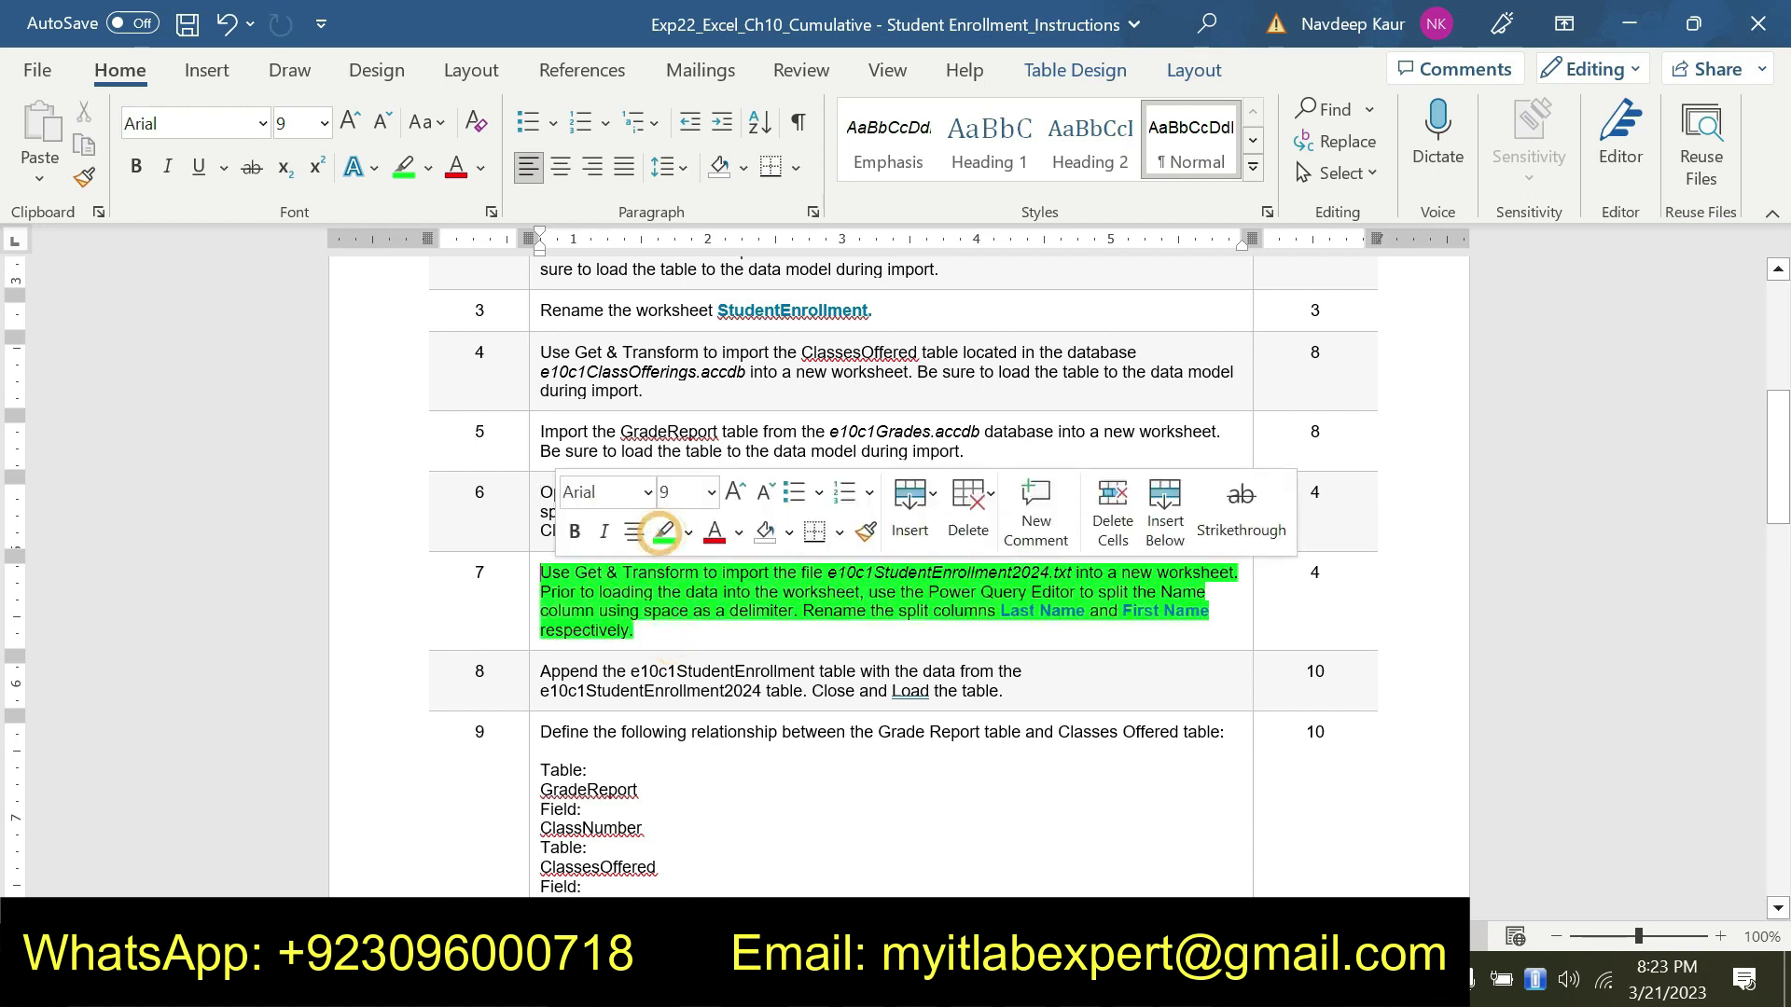
{"action": "left_click", "coordinate": [650, 632]}
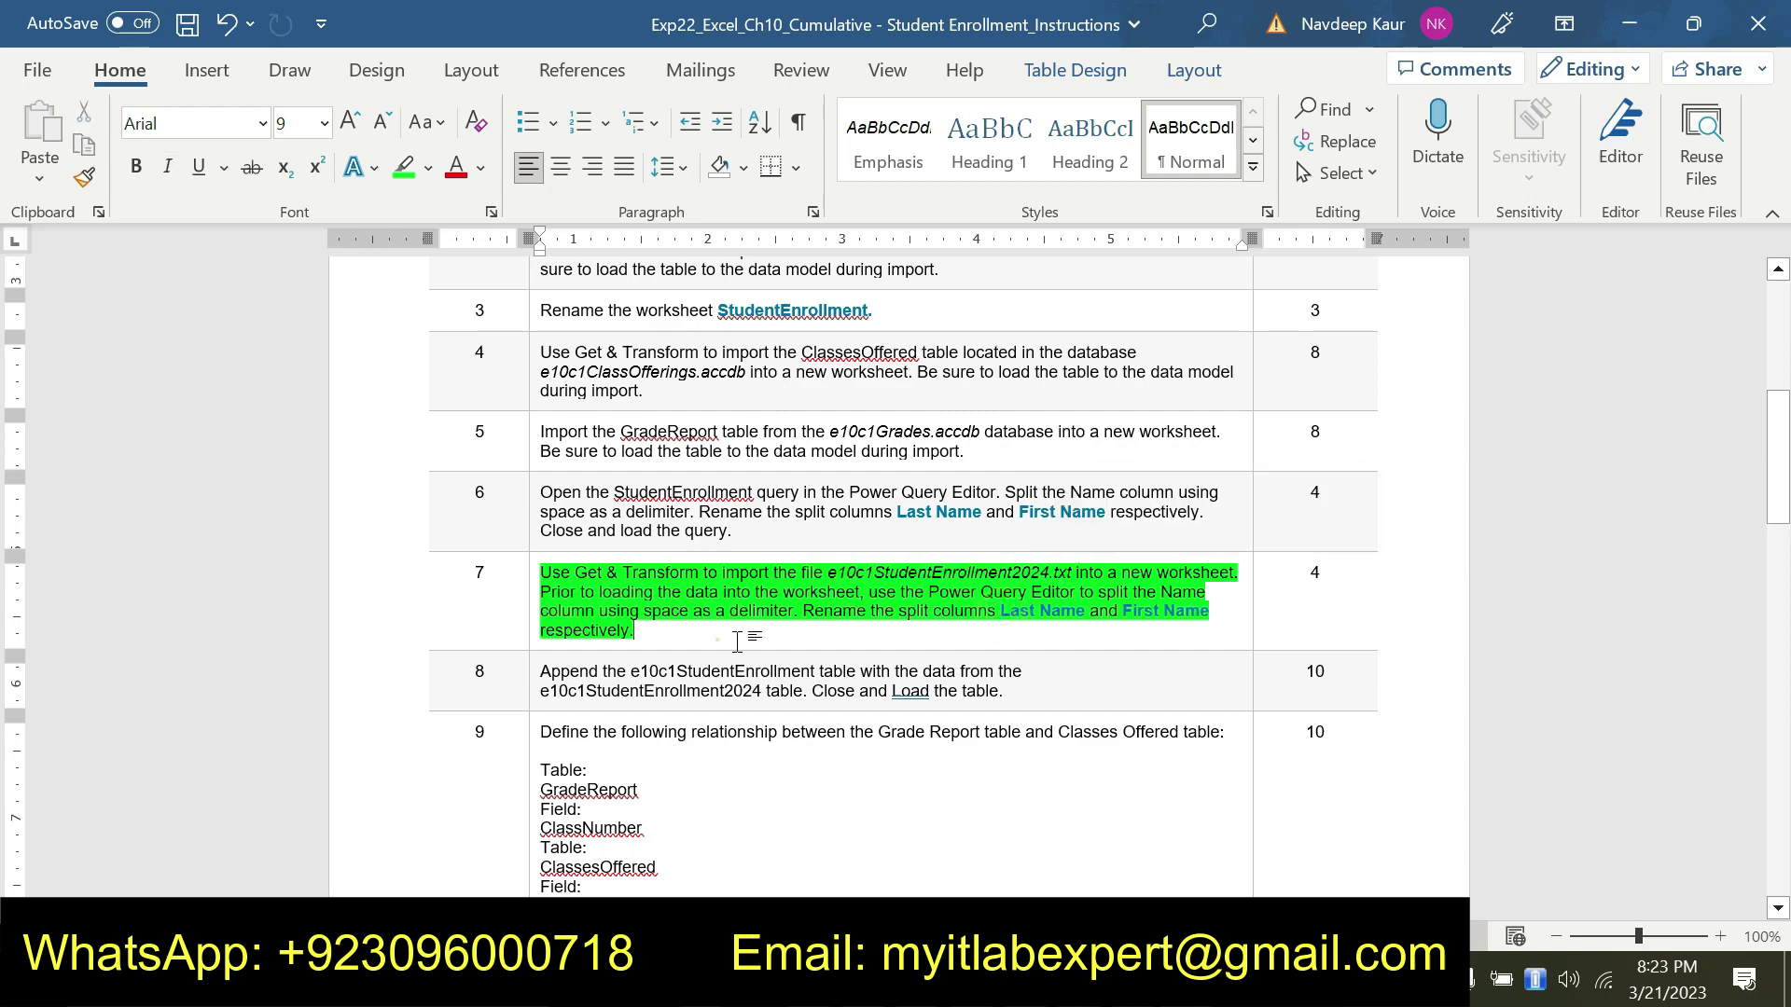
- Switch to the Excel workbook and import the text file e10c1StudentEnrollment2024 into a new worksheet, keeping the Tab delimiter
{"action": "left_click", "coordinate": [522, 980]}
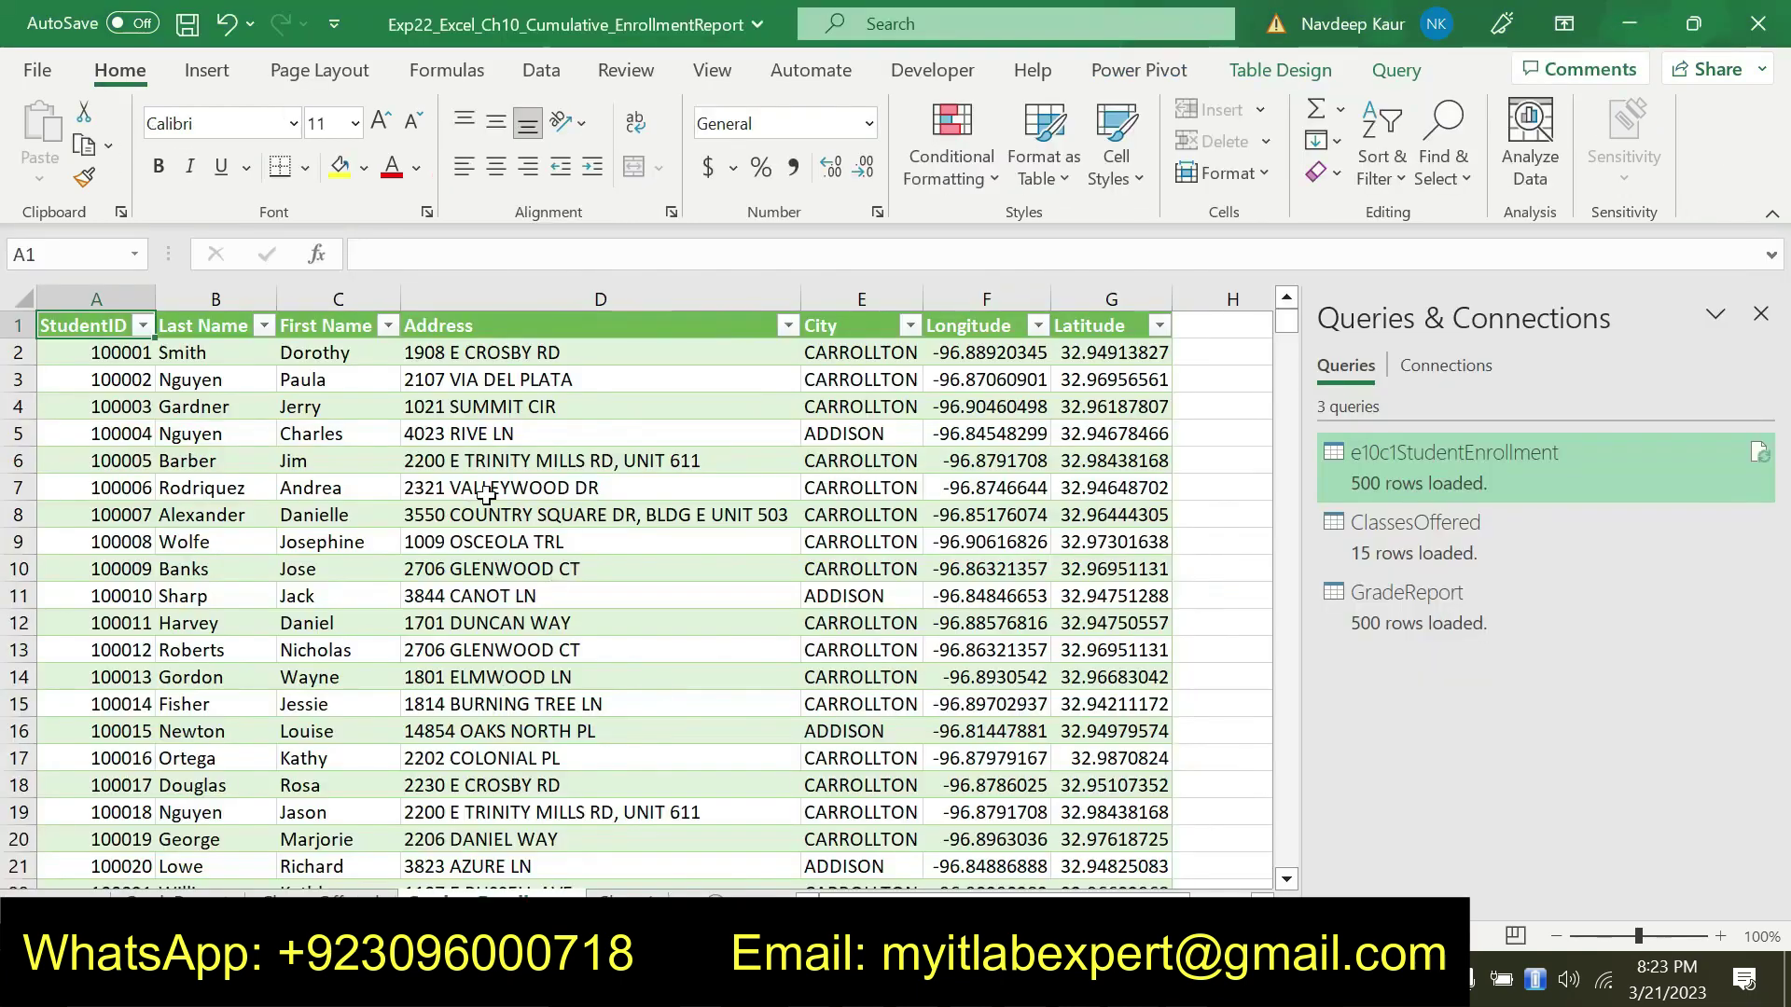
{"action": "left_click", "coordinate": [515, 74]}
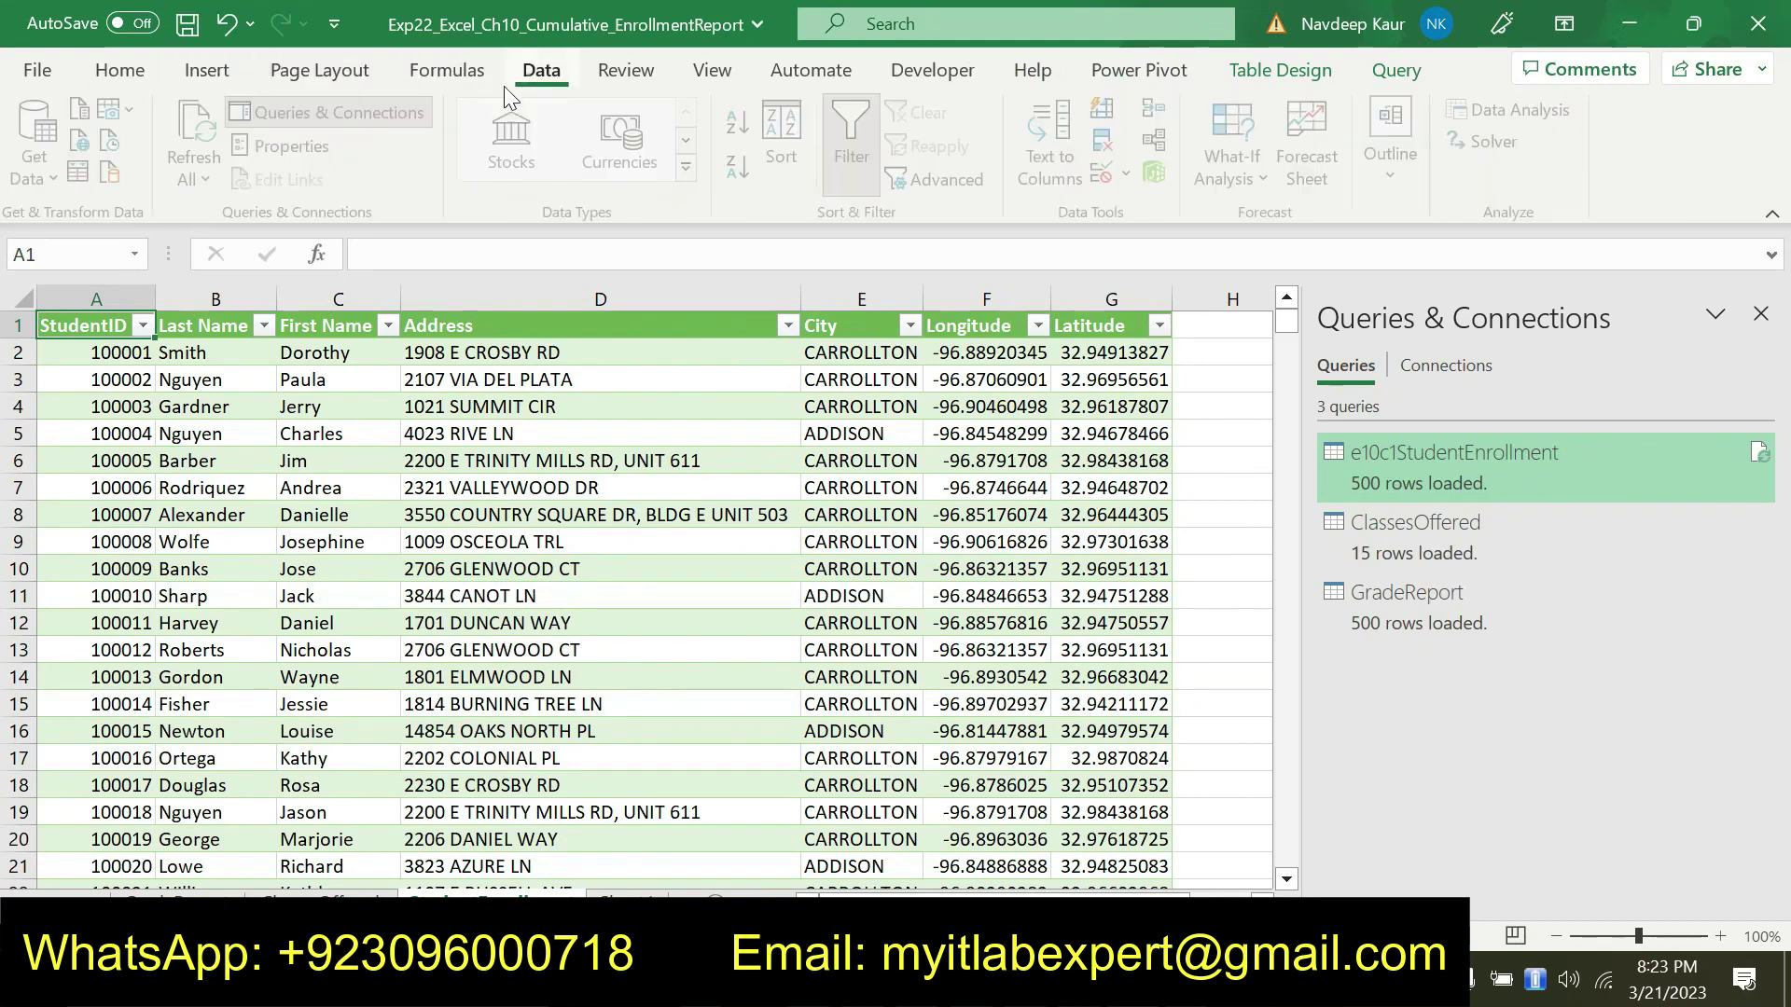
{"action": "left_click", "coordinate": [55, 179]}
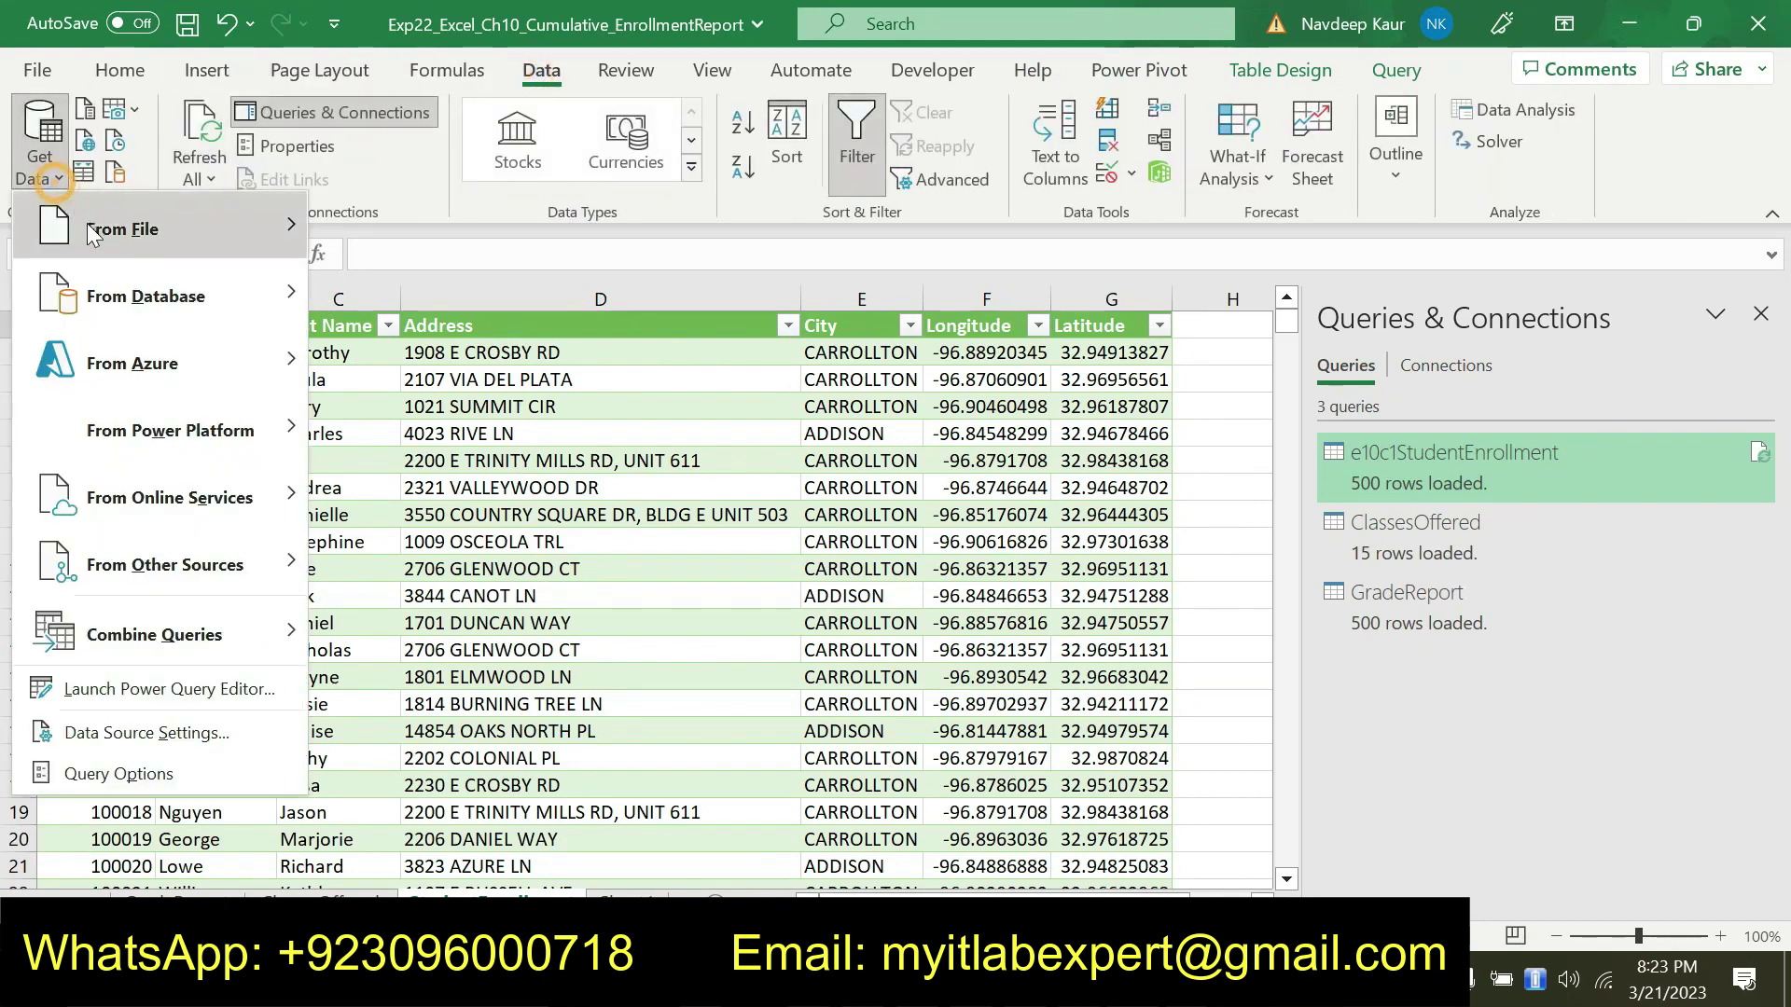
{"action": "mouse_move", "coordinate": [103, 238]}
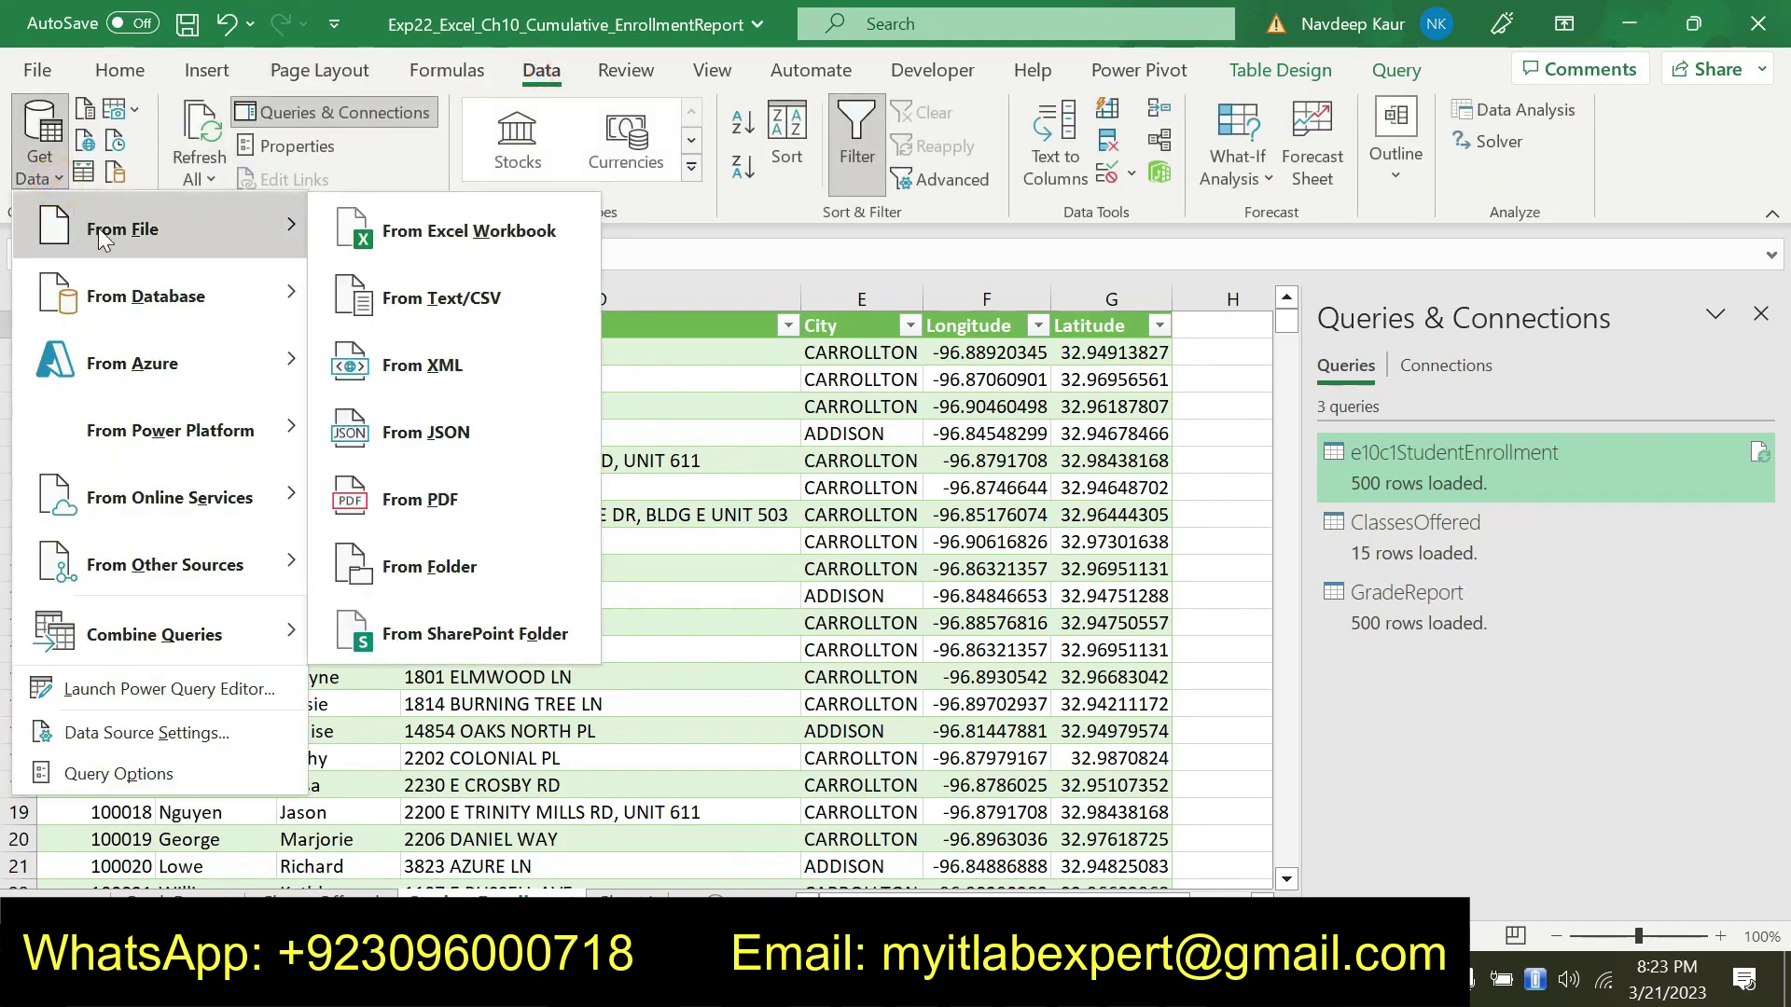
{"action": "left_click", "coordinate": [447, 304]}
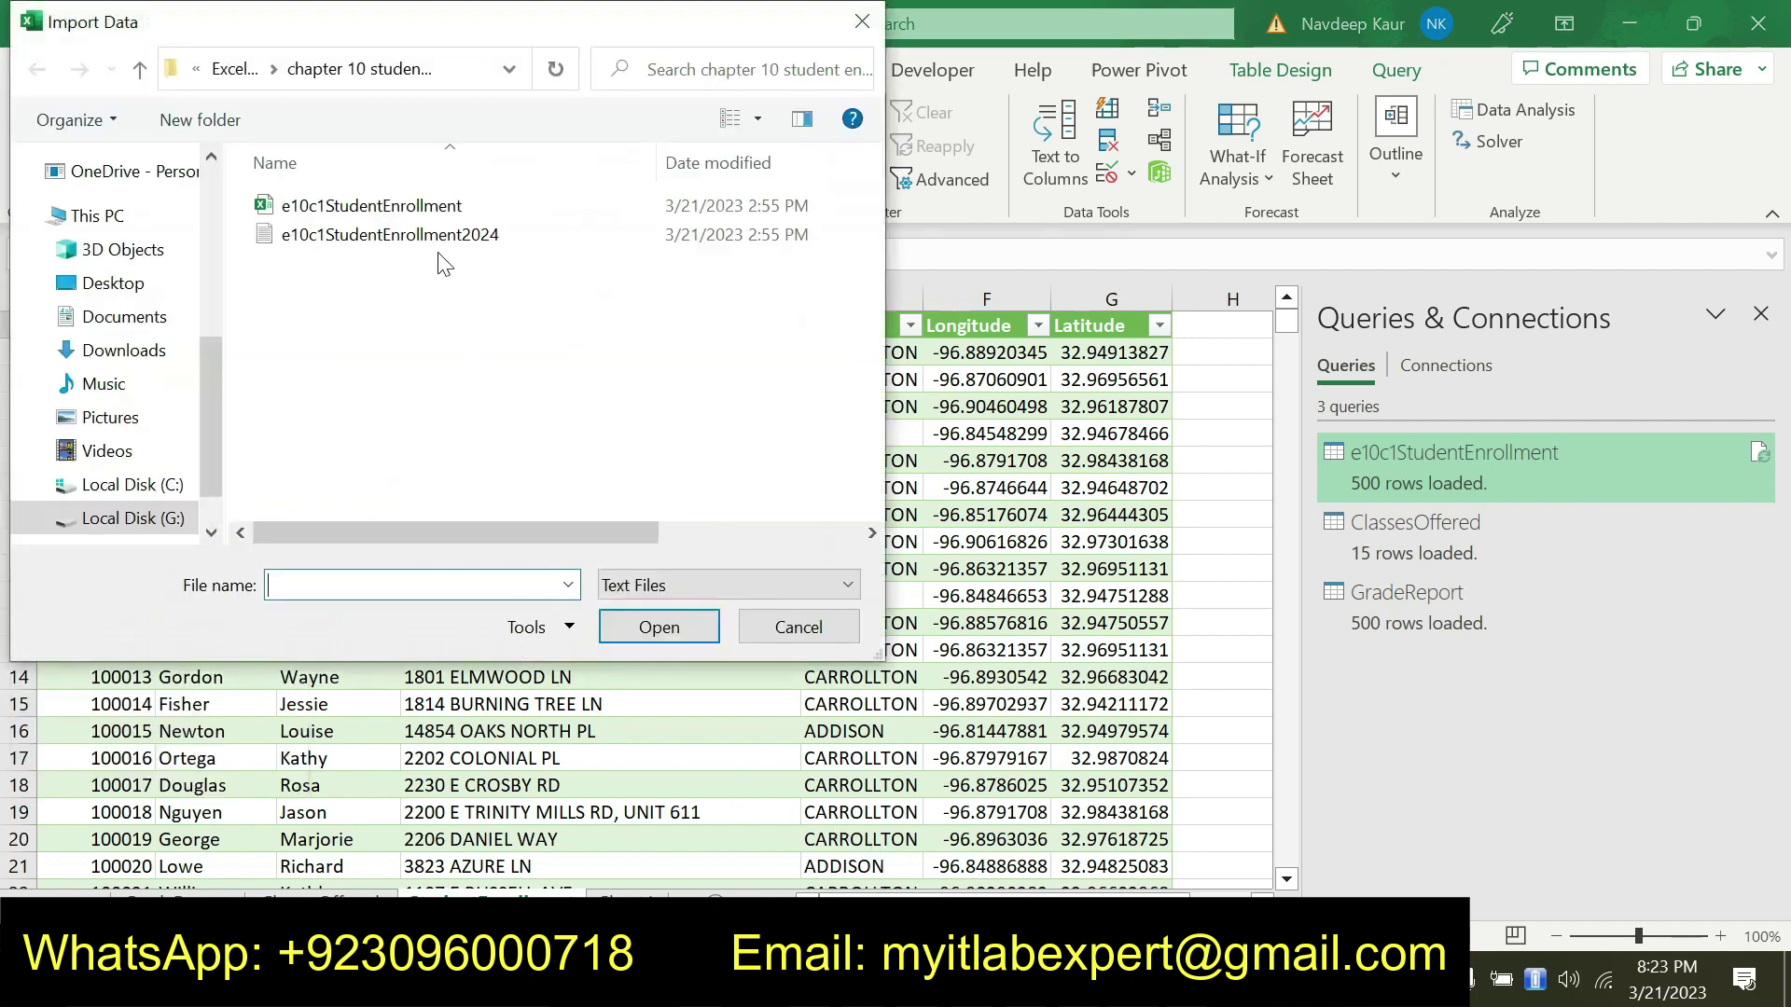
{"action": "left_click", "coordinate": [429, 235]}
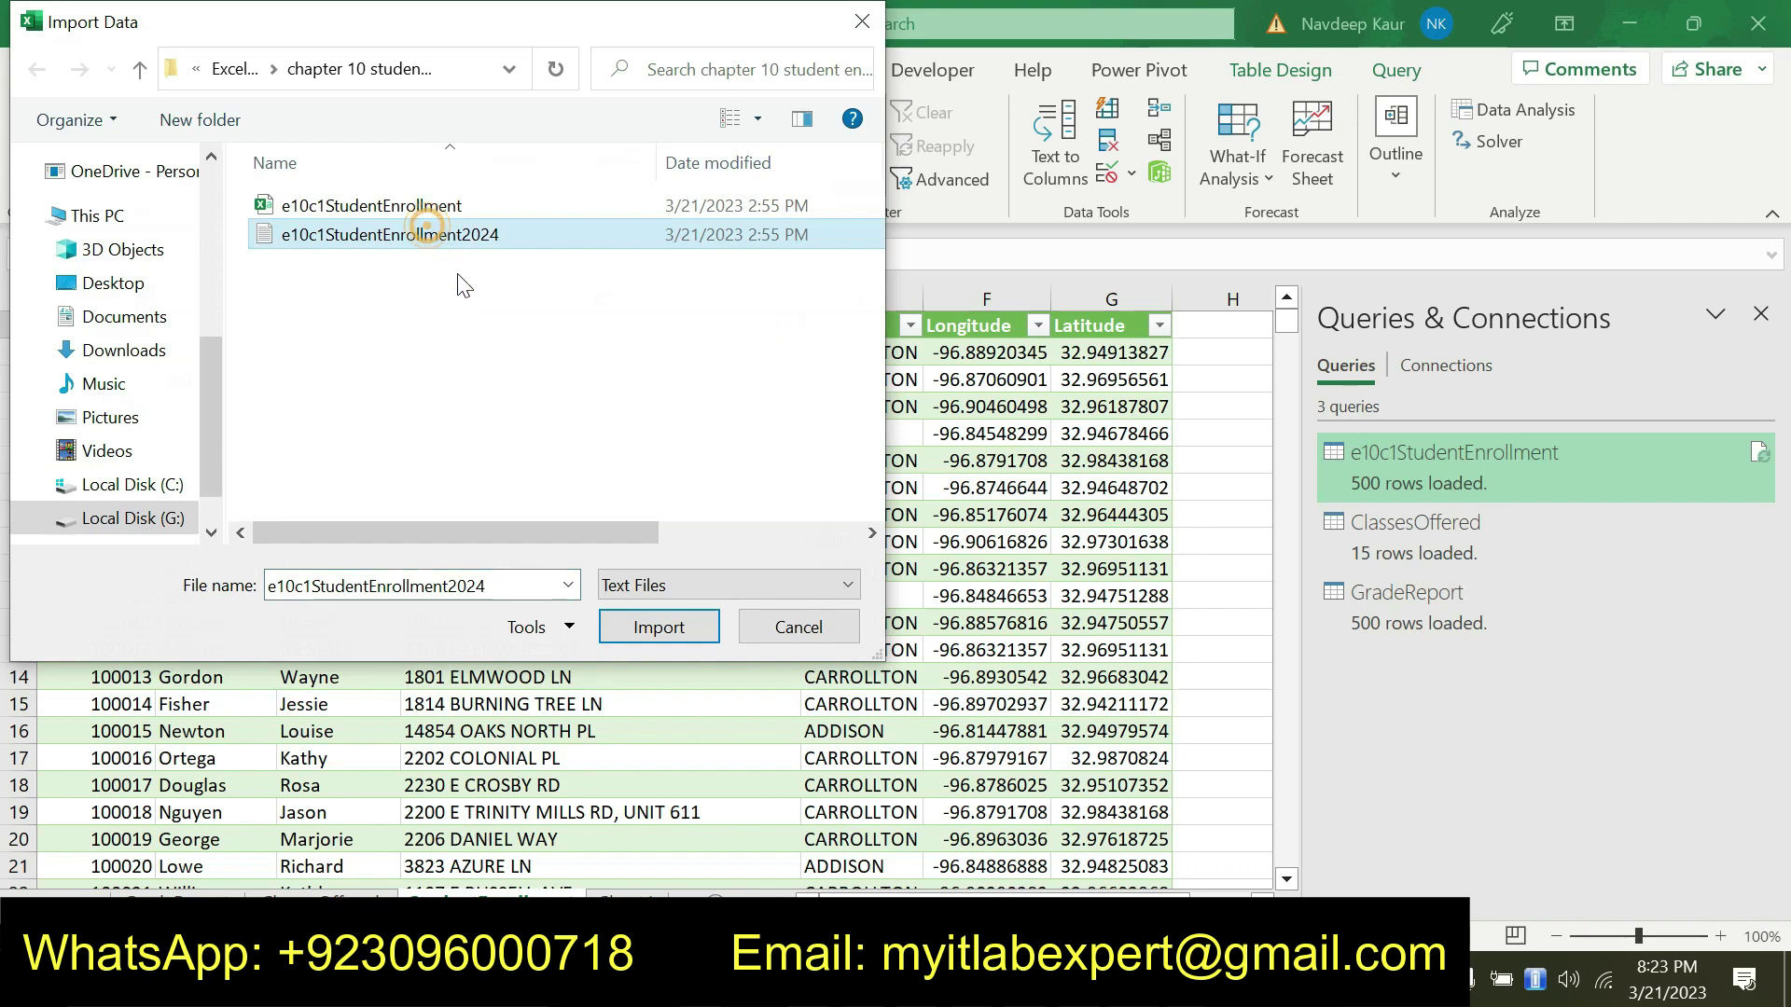
{"action": "left_click", "coordinate": [657, 627]}
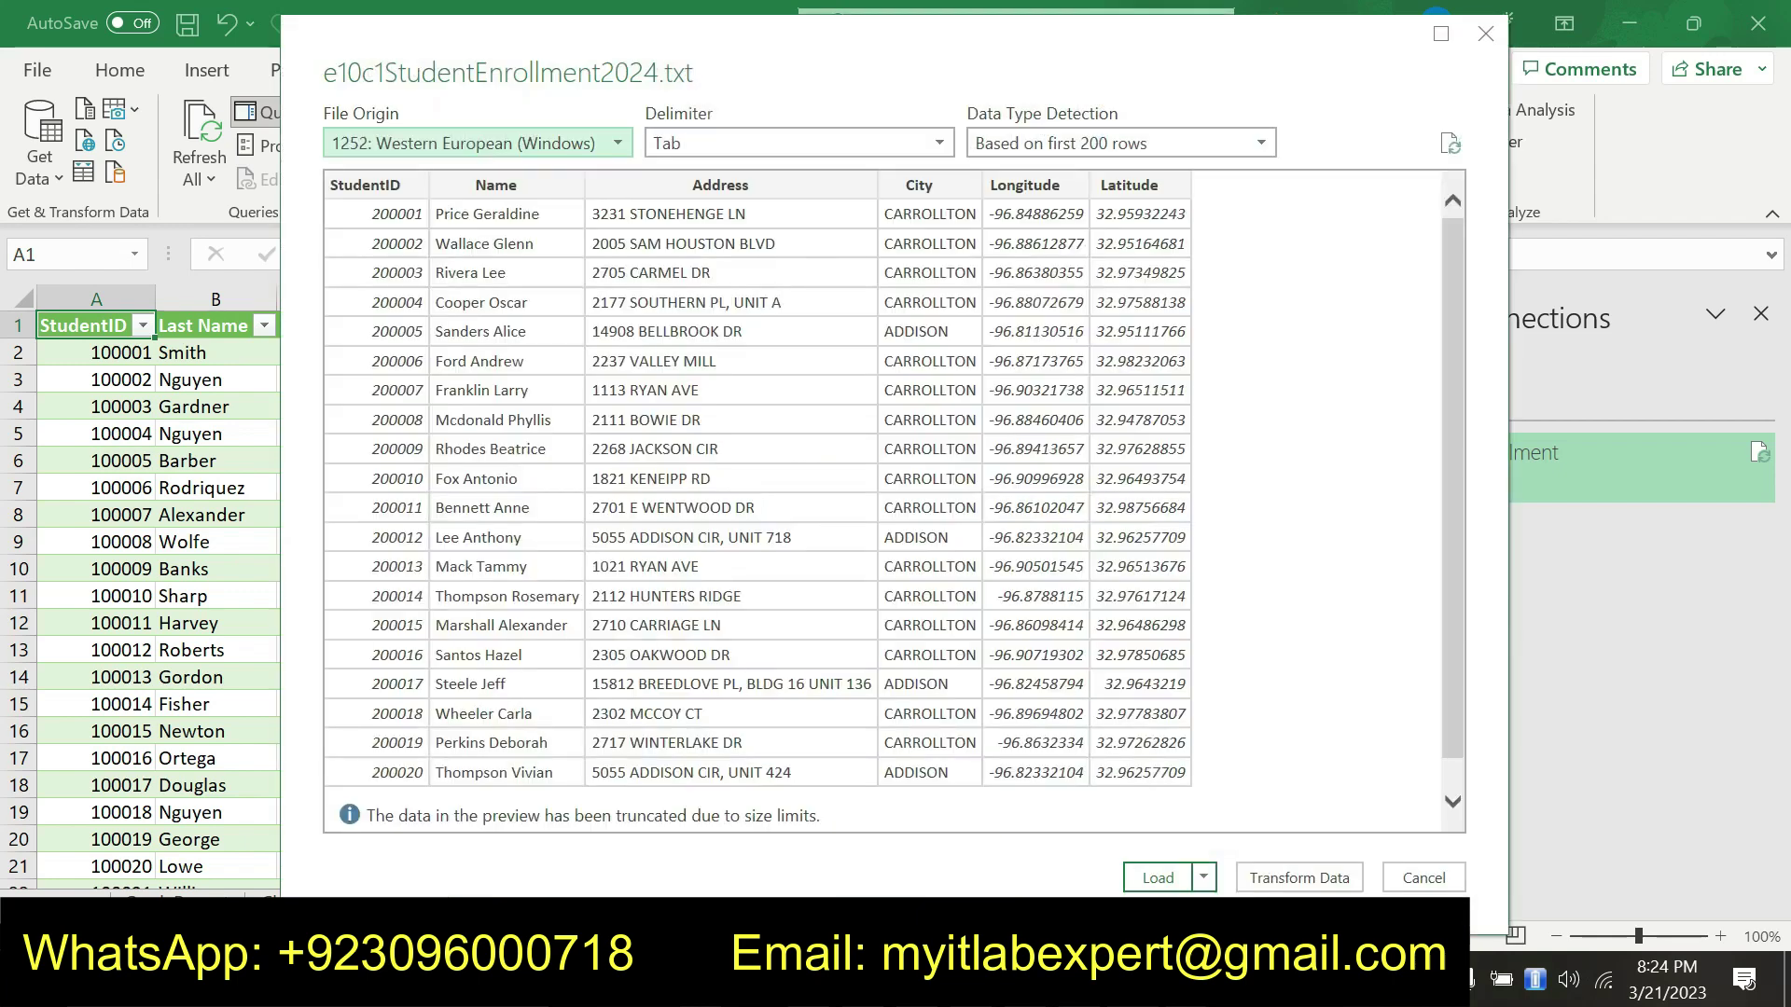
{"action": "left_click", "coordinate": [1206, 879]}
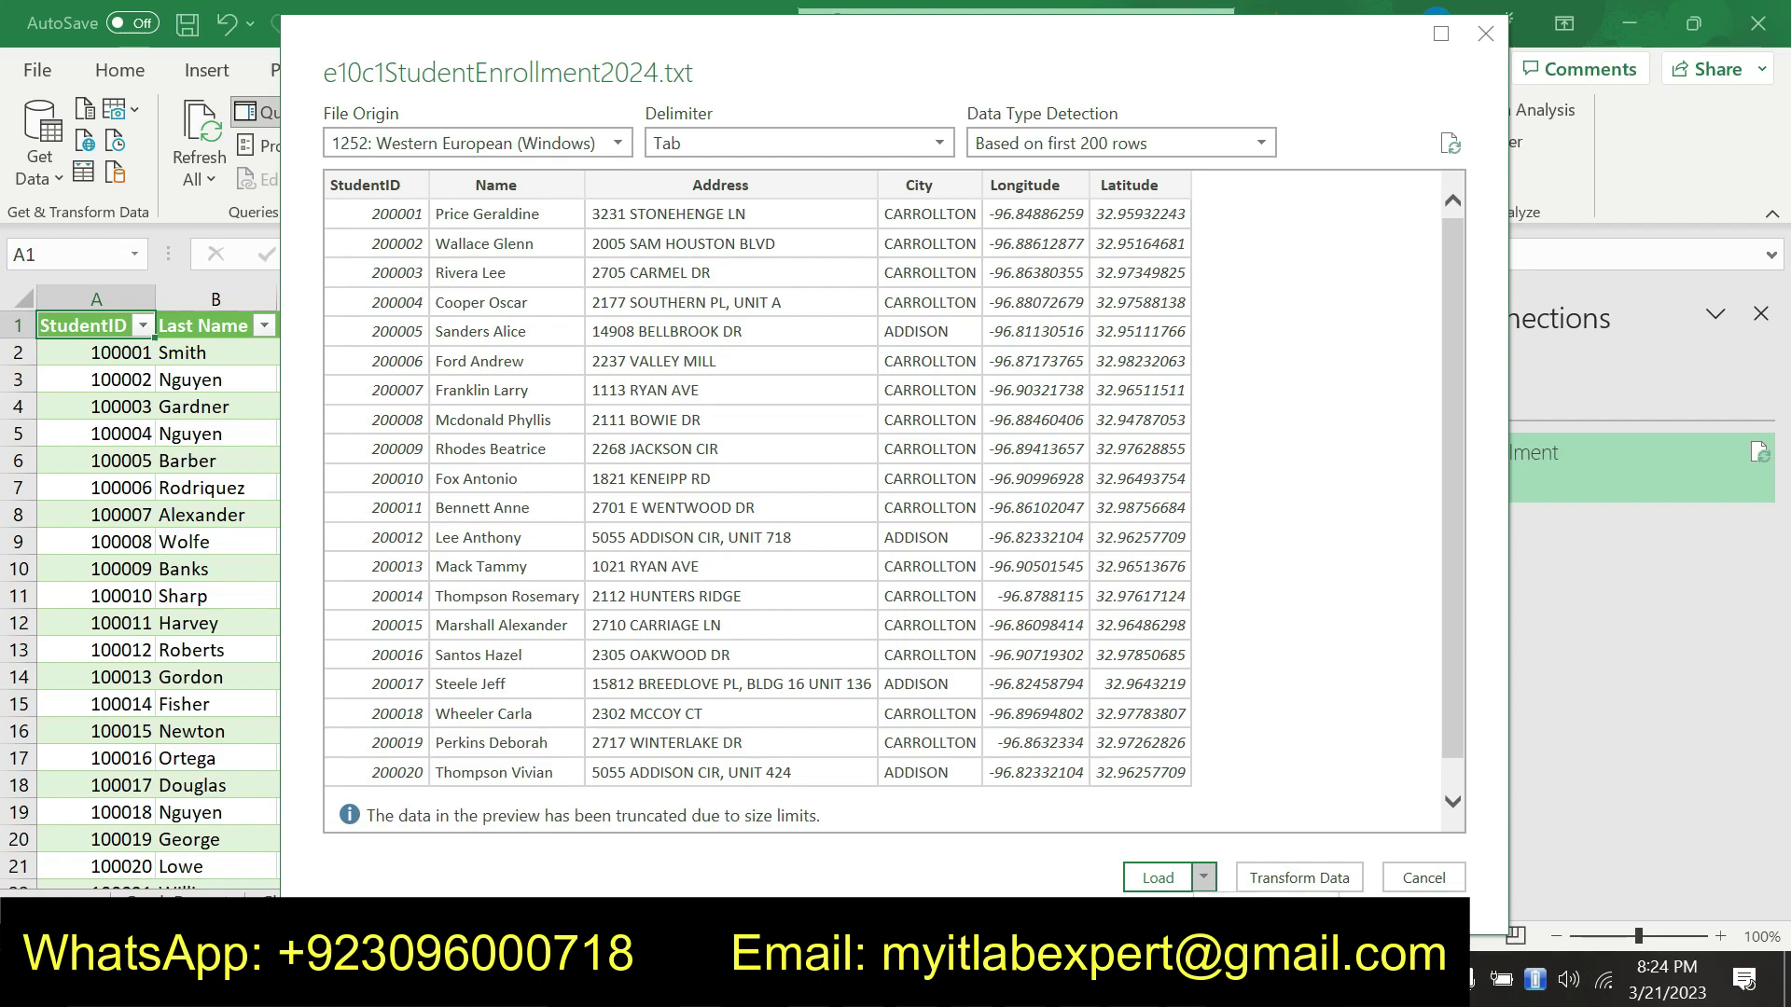
{"action": "left_click", "coordinate": [1154, 877]}
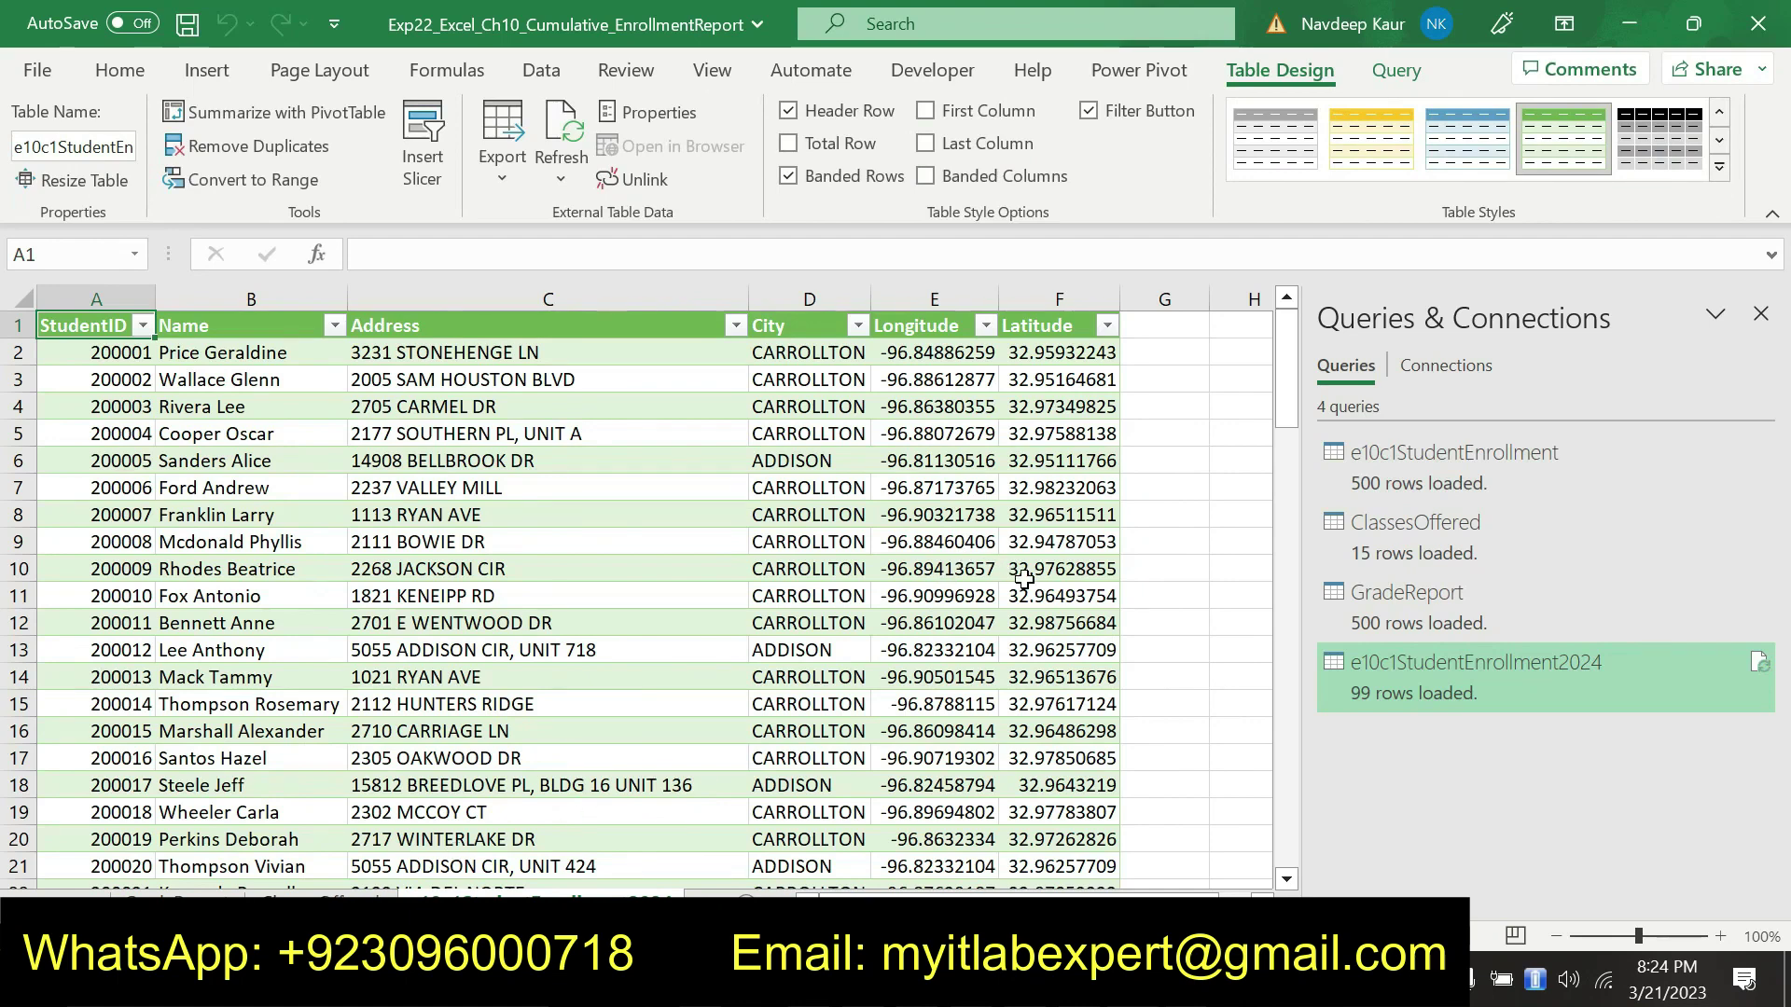
- Add the e10c1StudentEnrollment2024 table to the data model and close the Power Pivot window
{"action": "left_click", "coordinate": [1140, 71]}
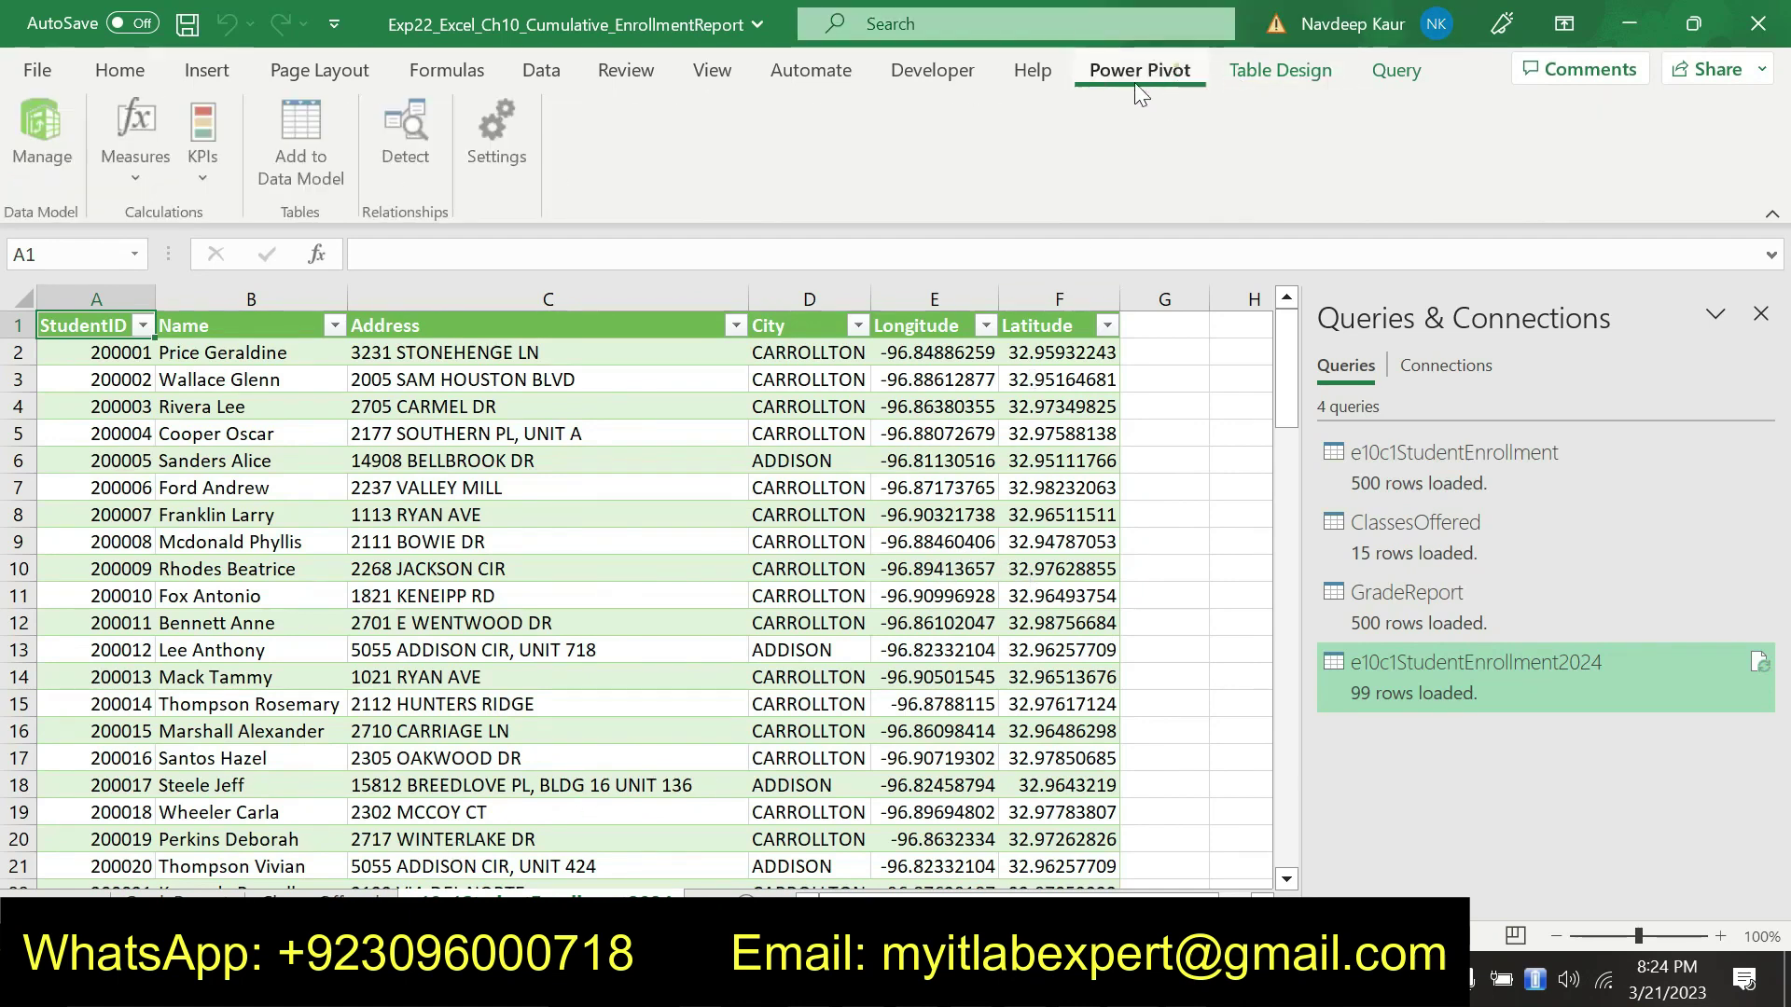
{"action": "left_click", "coordinate": [322, 170]}
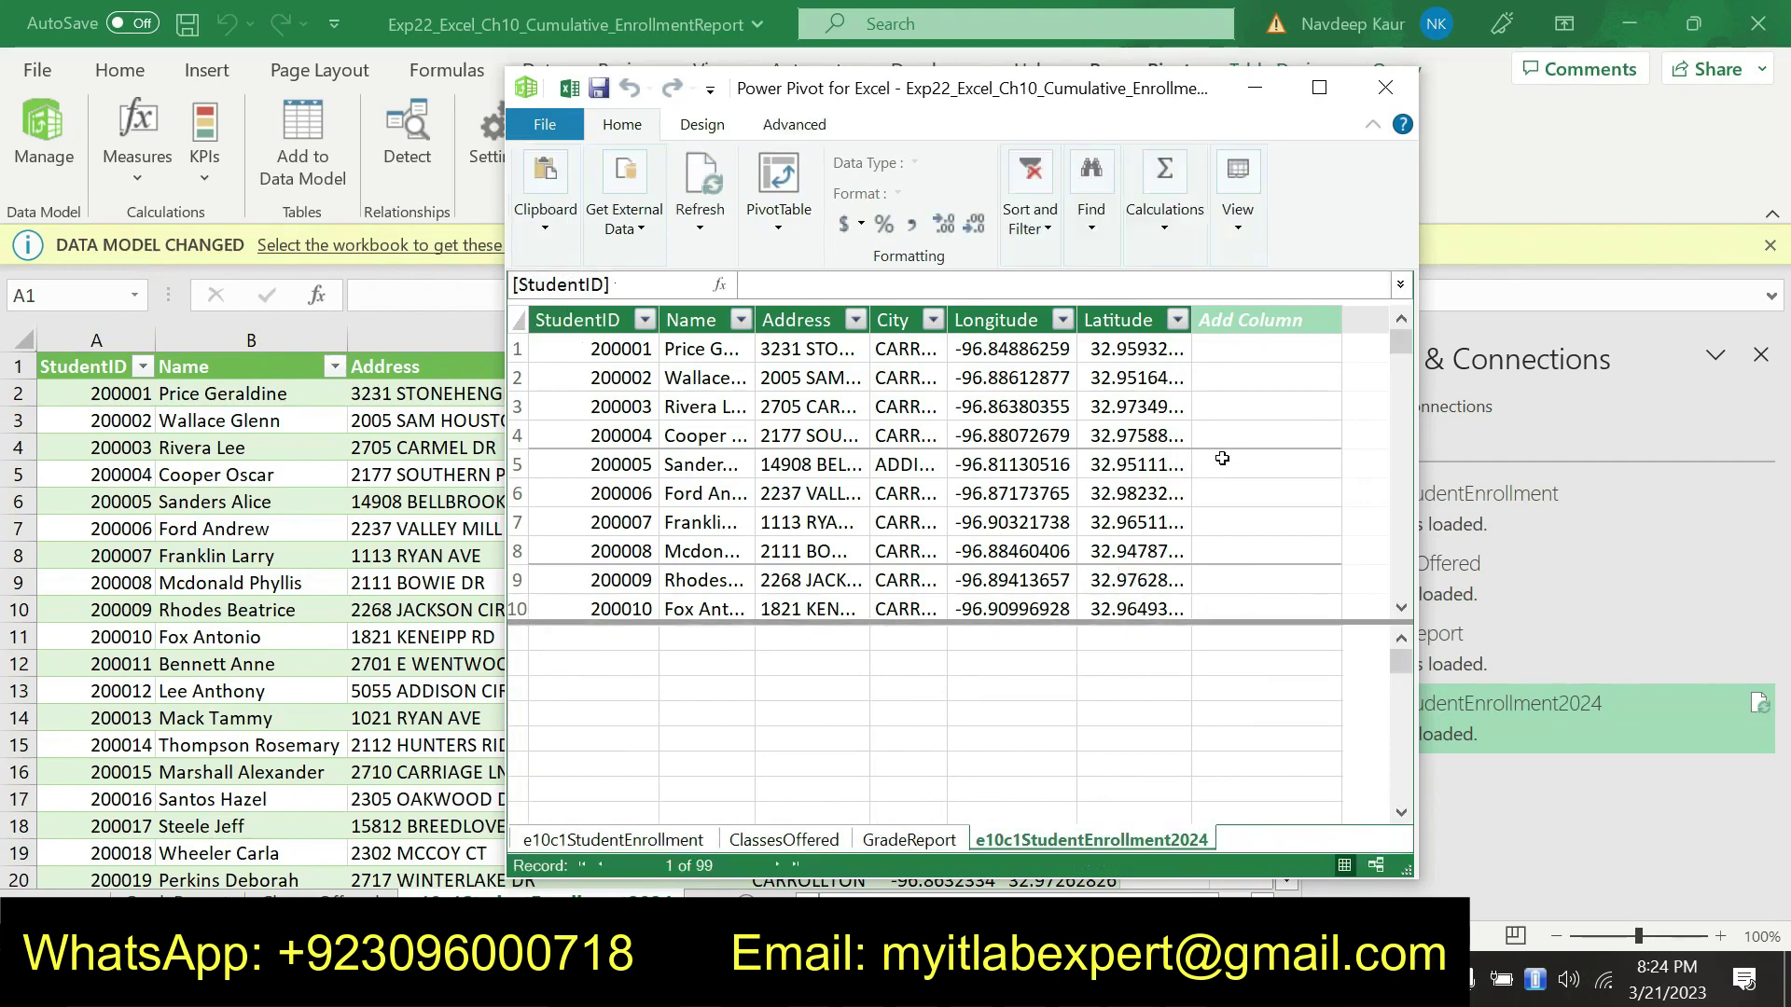
{"action": "left_click", "coordinate": [1399, 88]}
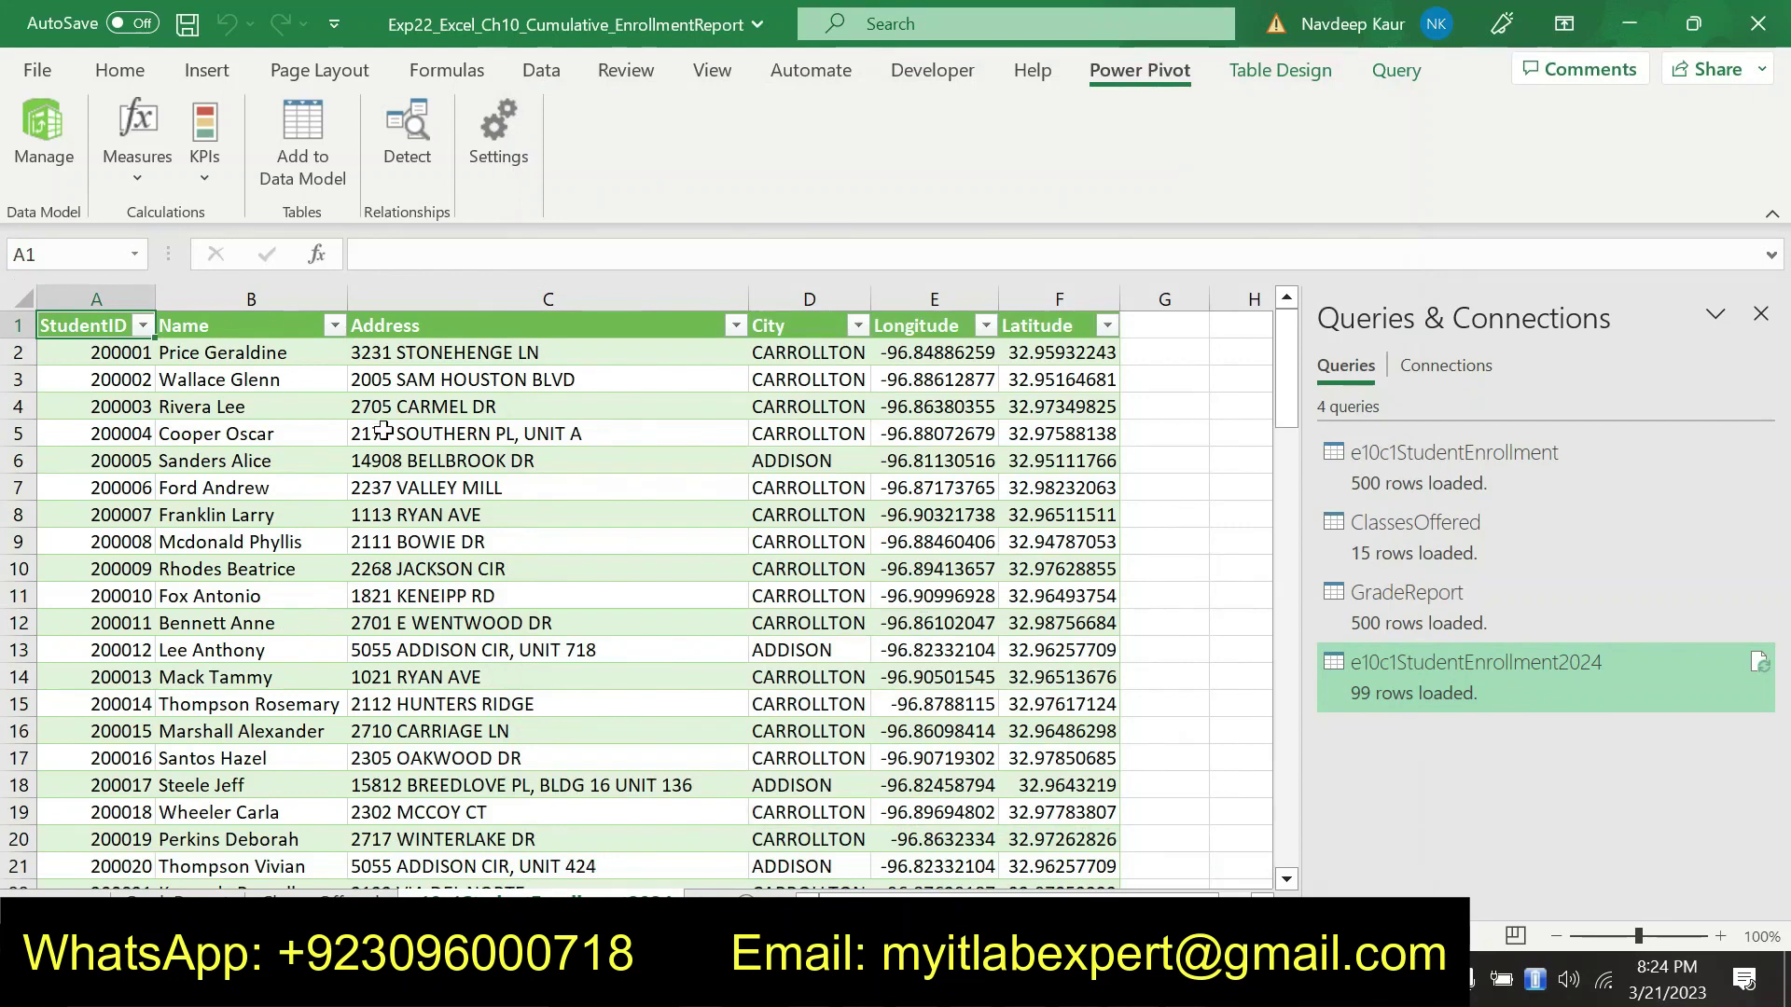
- Open the e10c1StudentEnrollment2024 query in the Power Query Editor and split the Name column at each space, checking step 7 in Word
{"action": "left_click", "coordinate": [1373, 79]}
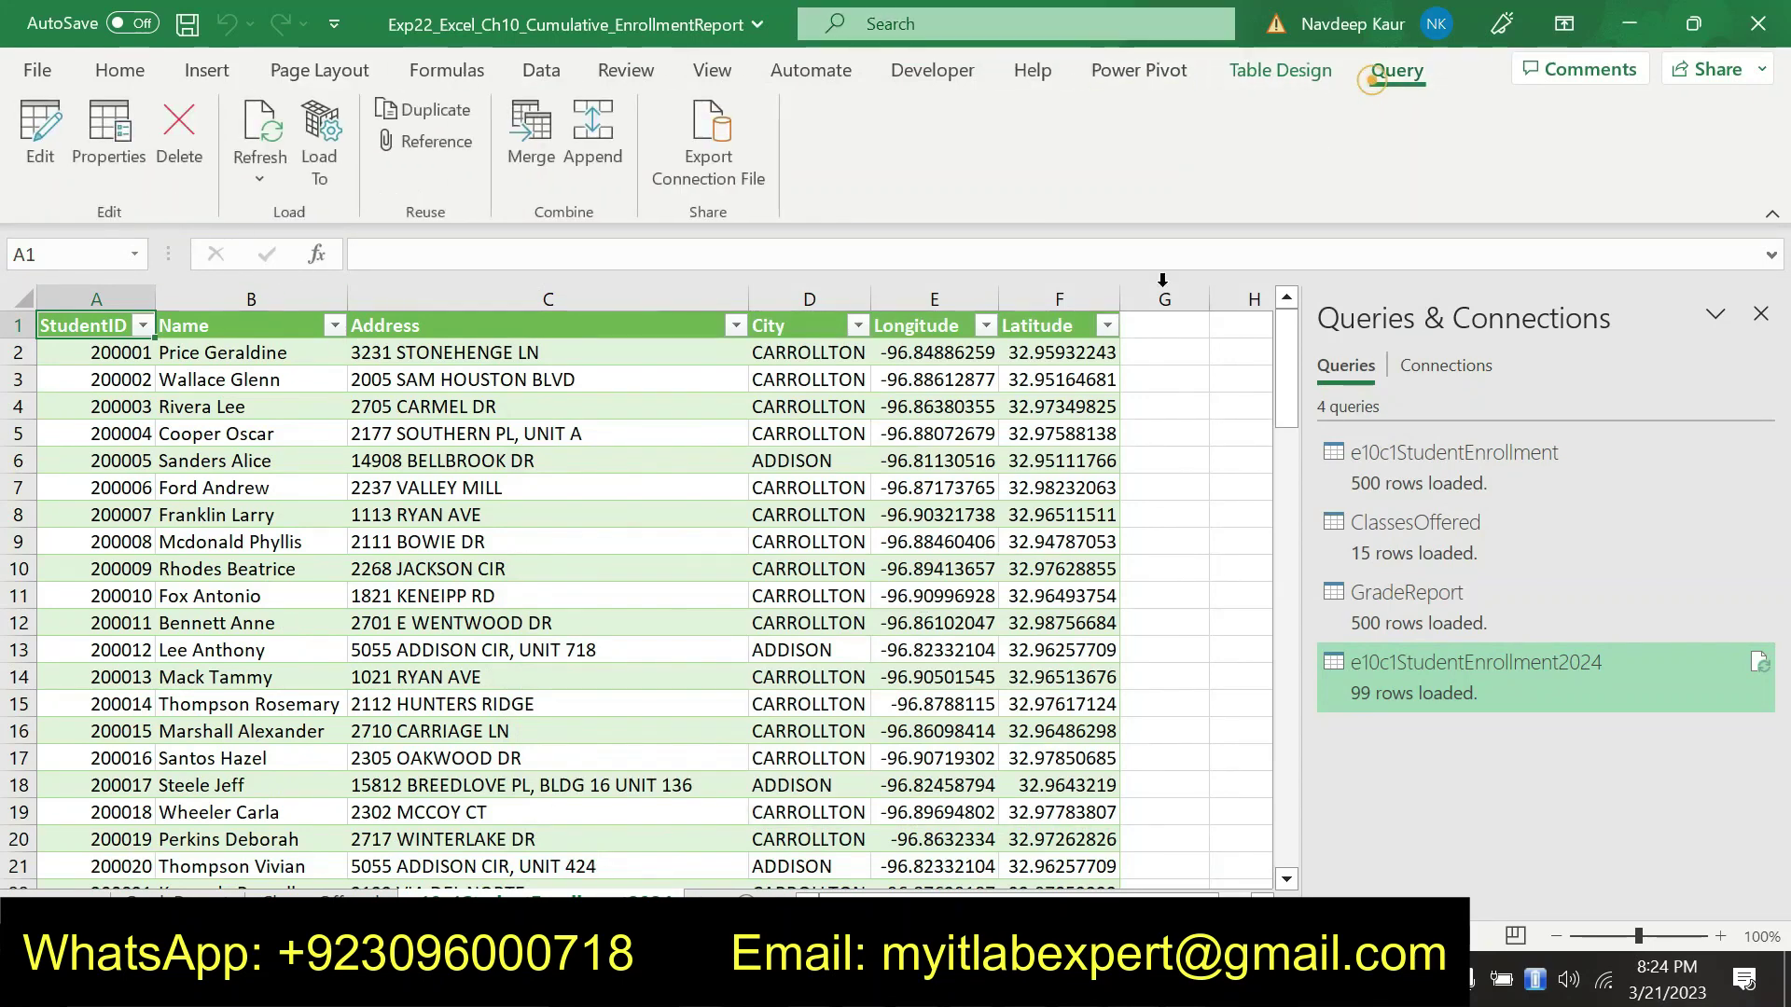
{"action": "left_click", "coordinate": [43, 150]}
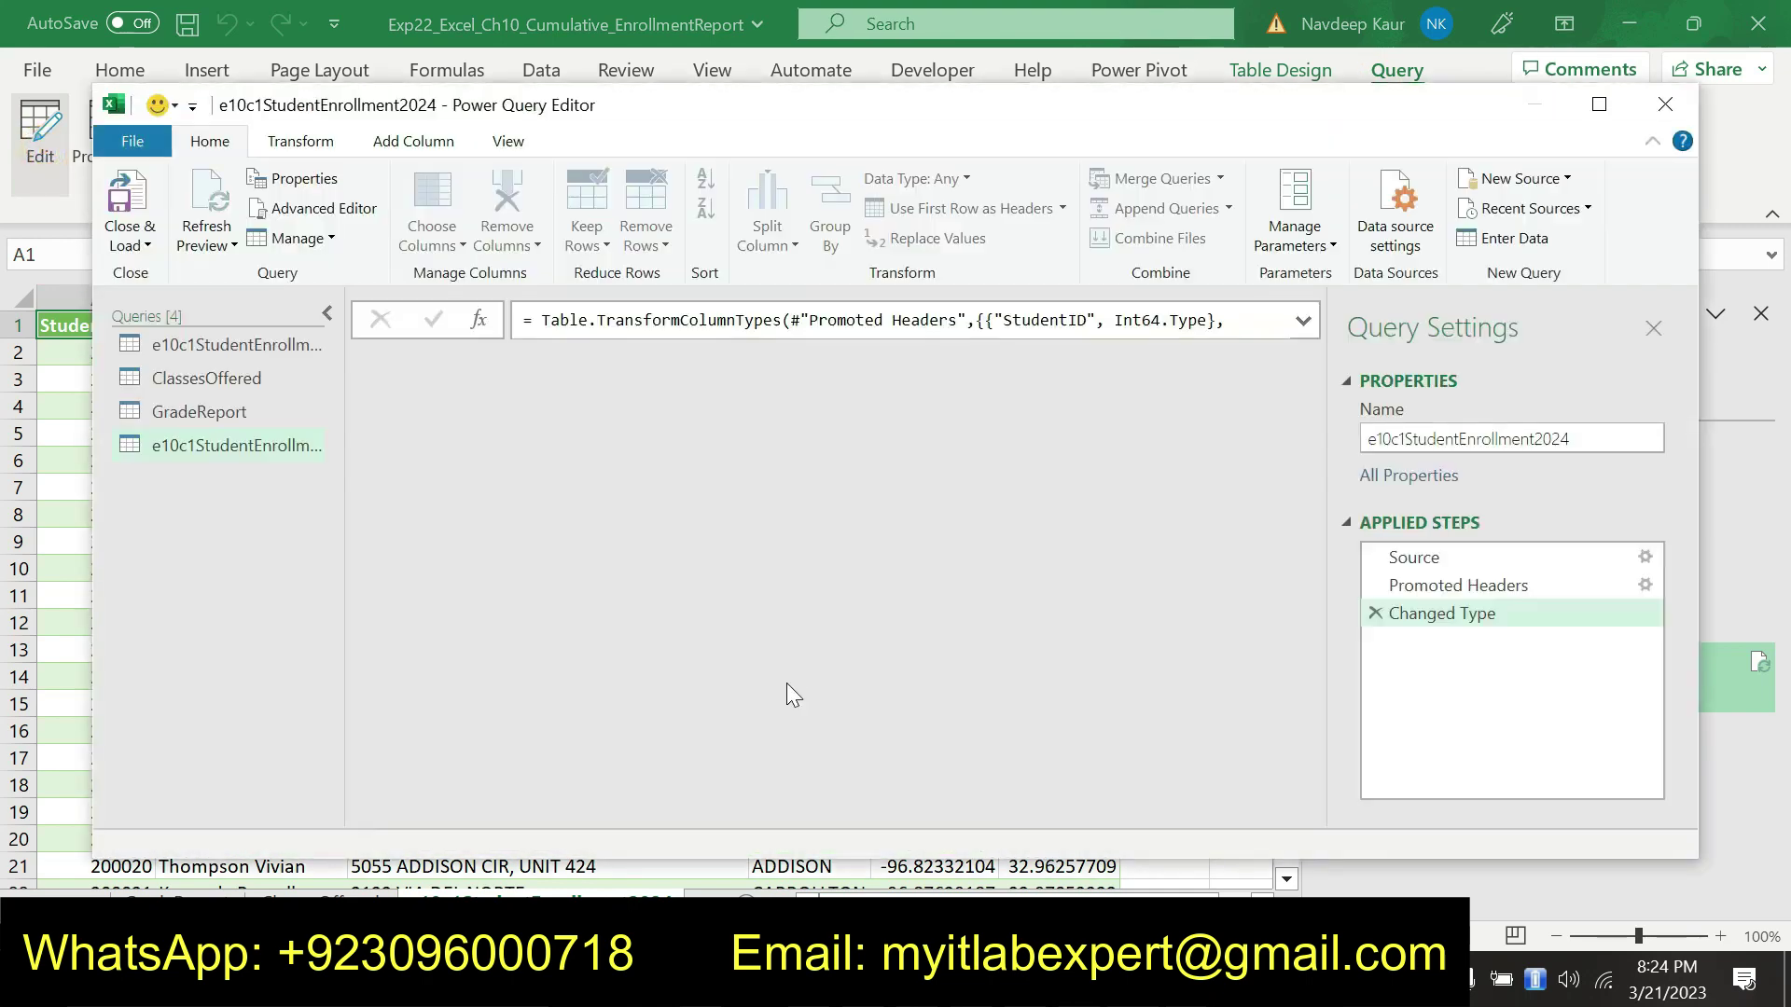
{"action": "left_click", "coordinate": [729, 364]}
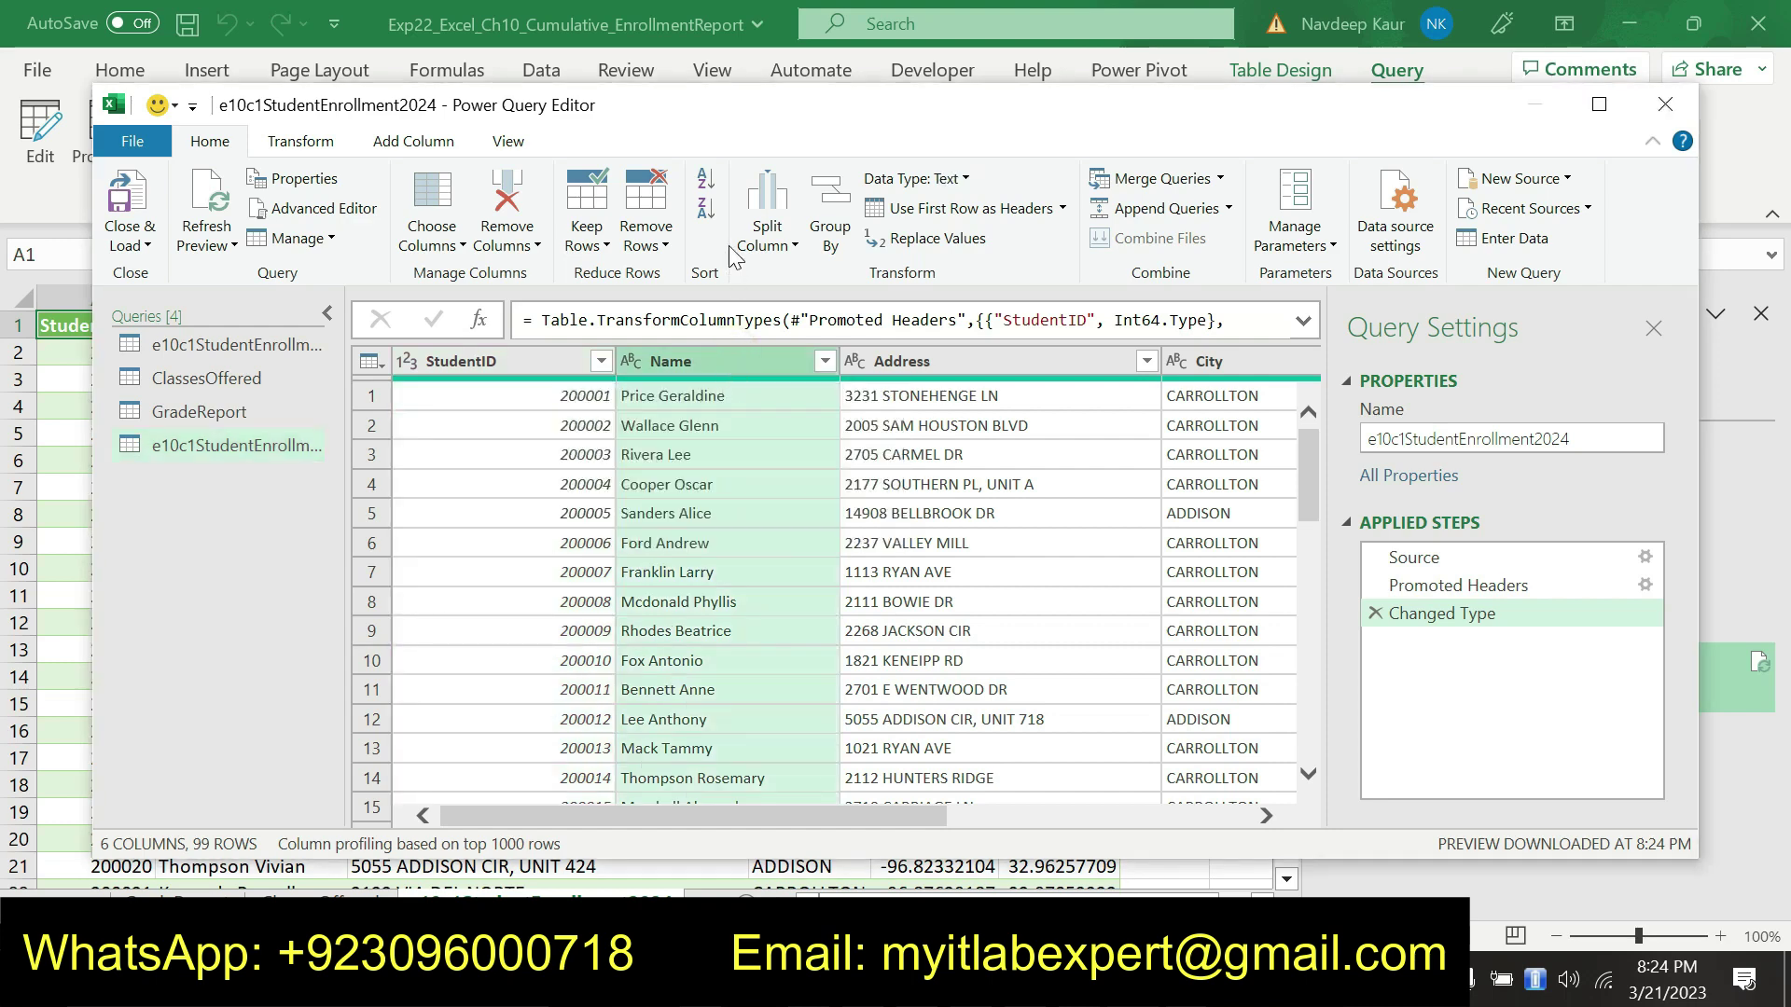
{"action": "left_click", "coordinate": [795, 248]}
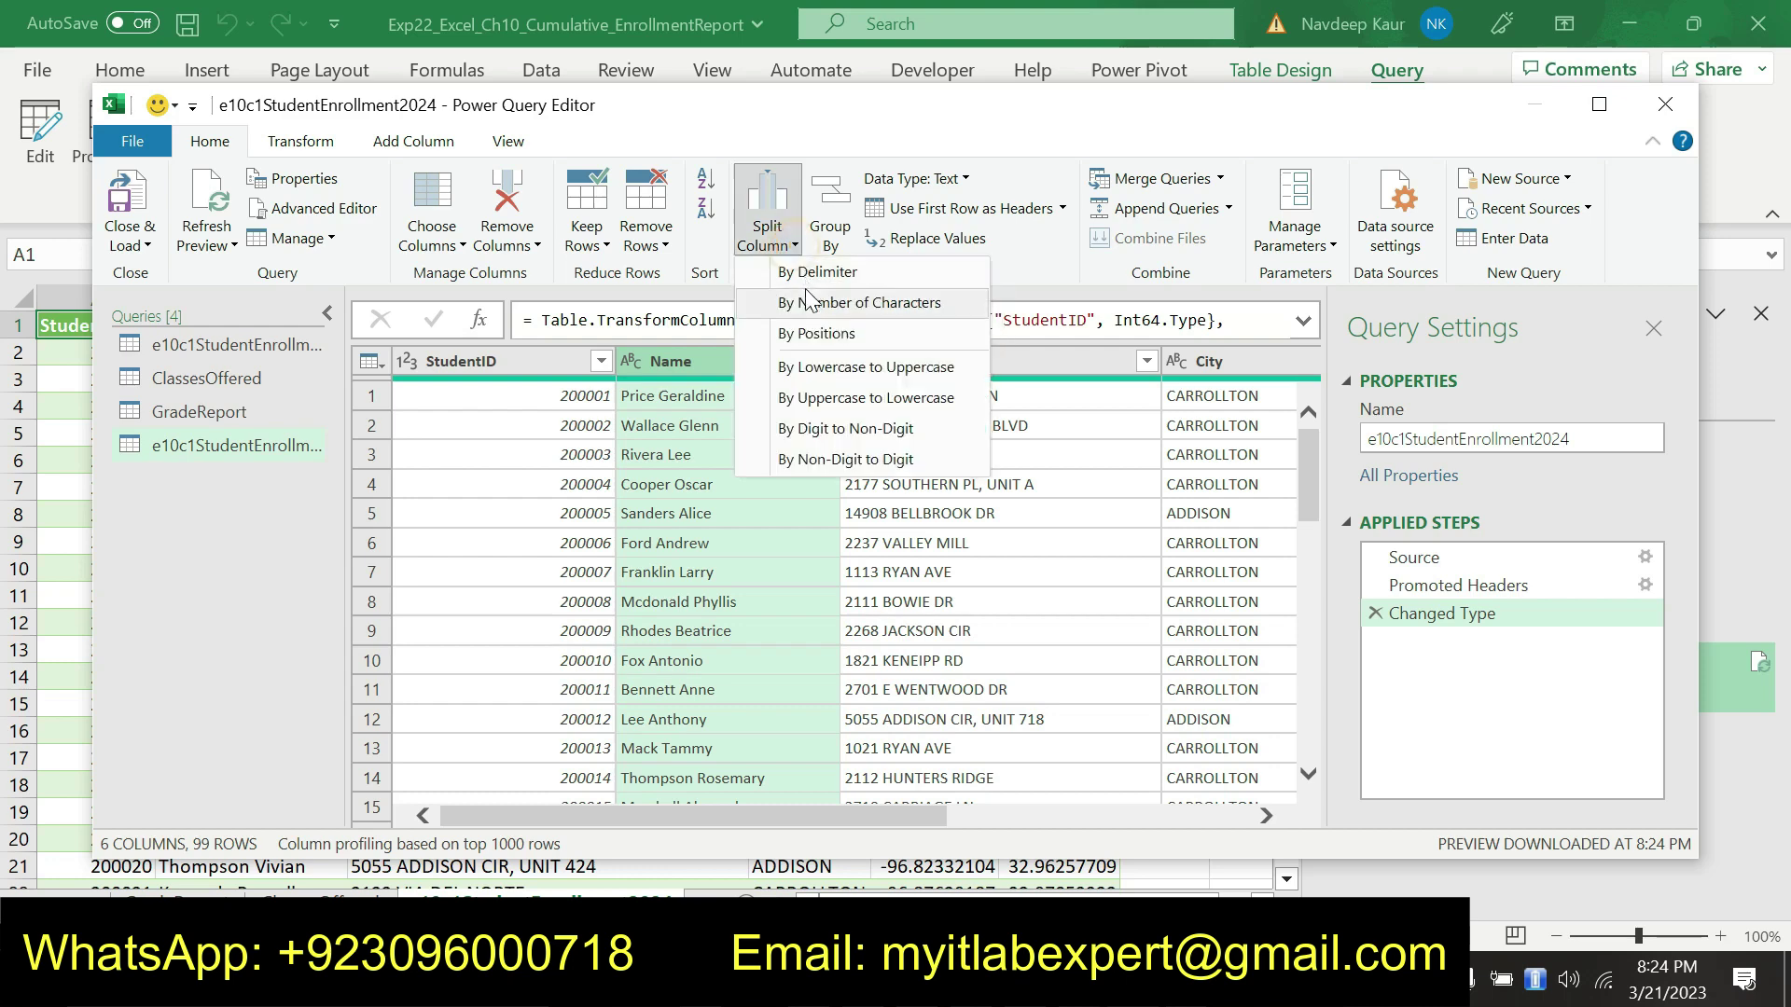
{"action": "left_click", "coordinate": [807, 276]}
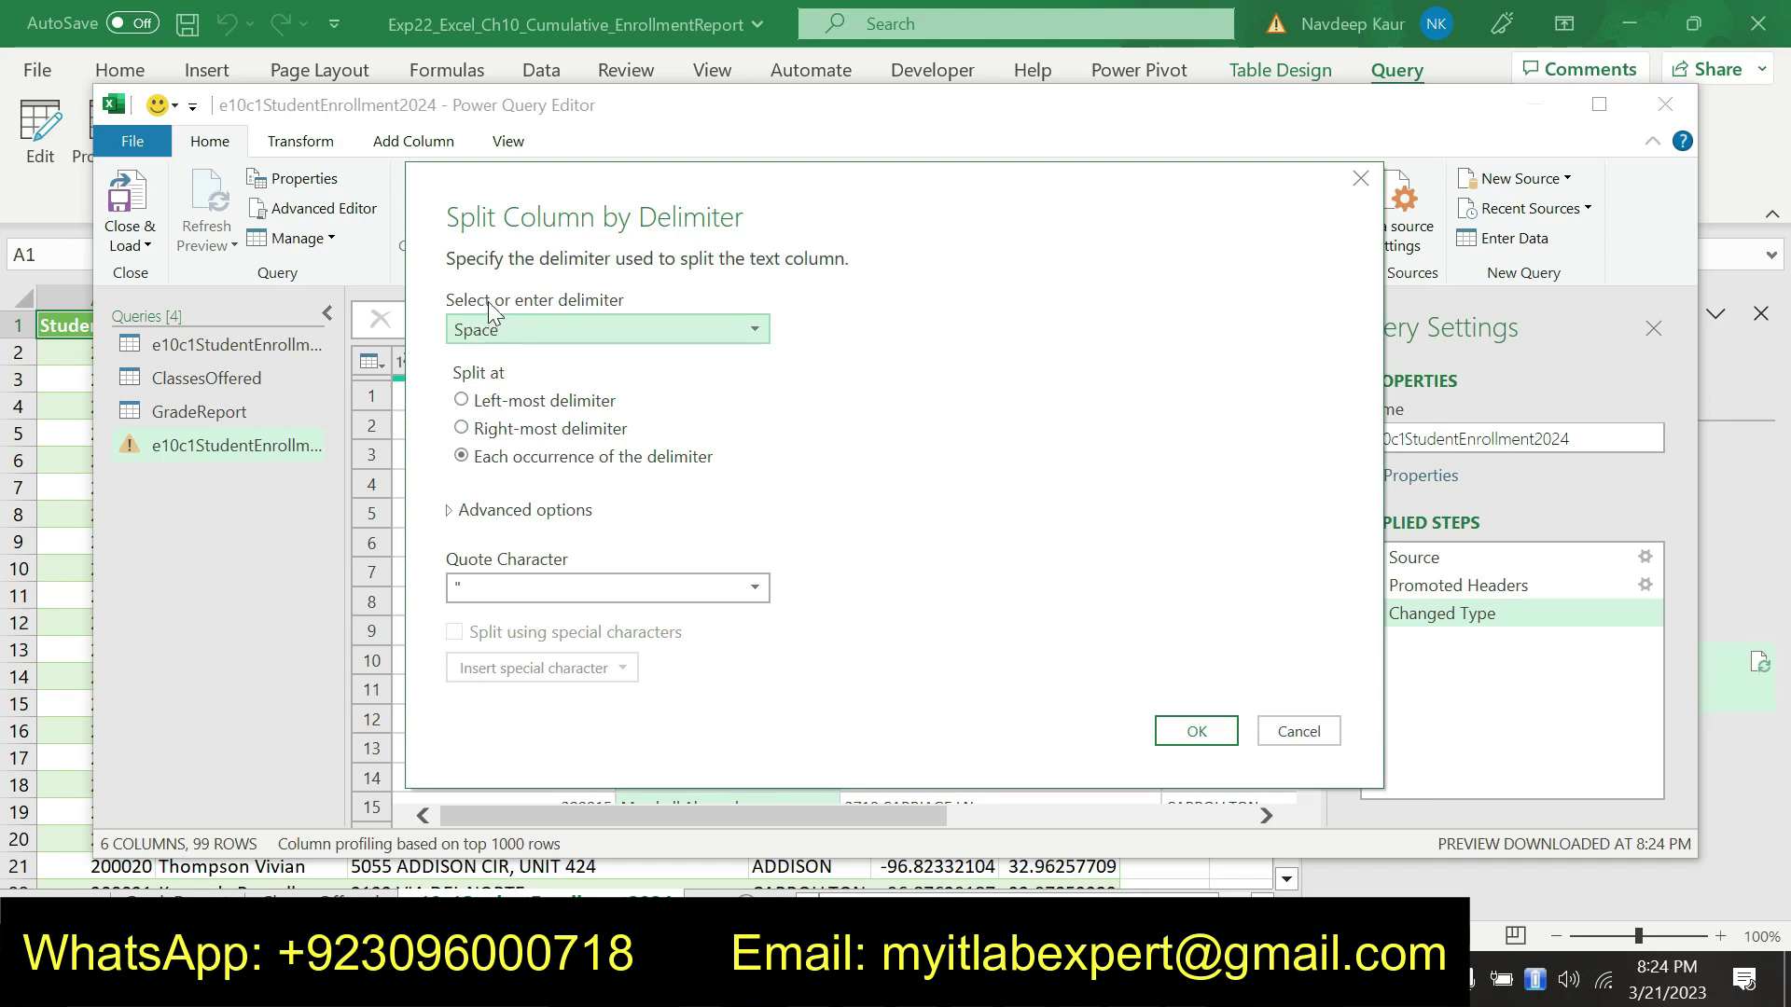
{"action": "left_click", "coordinate": [942, 979]}
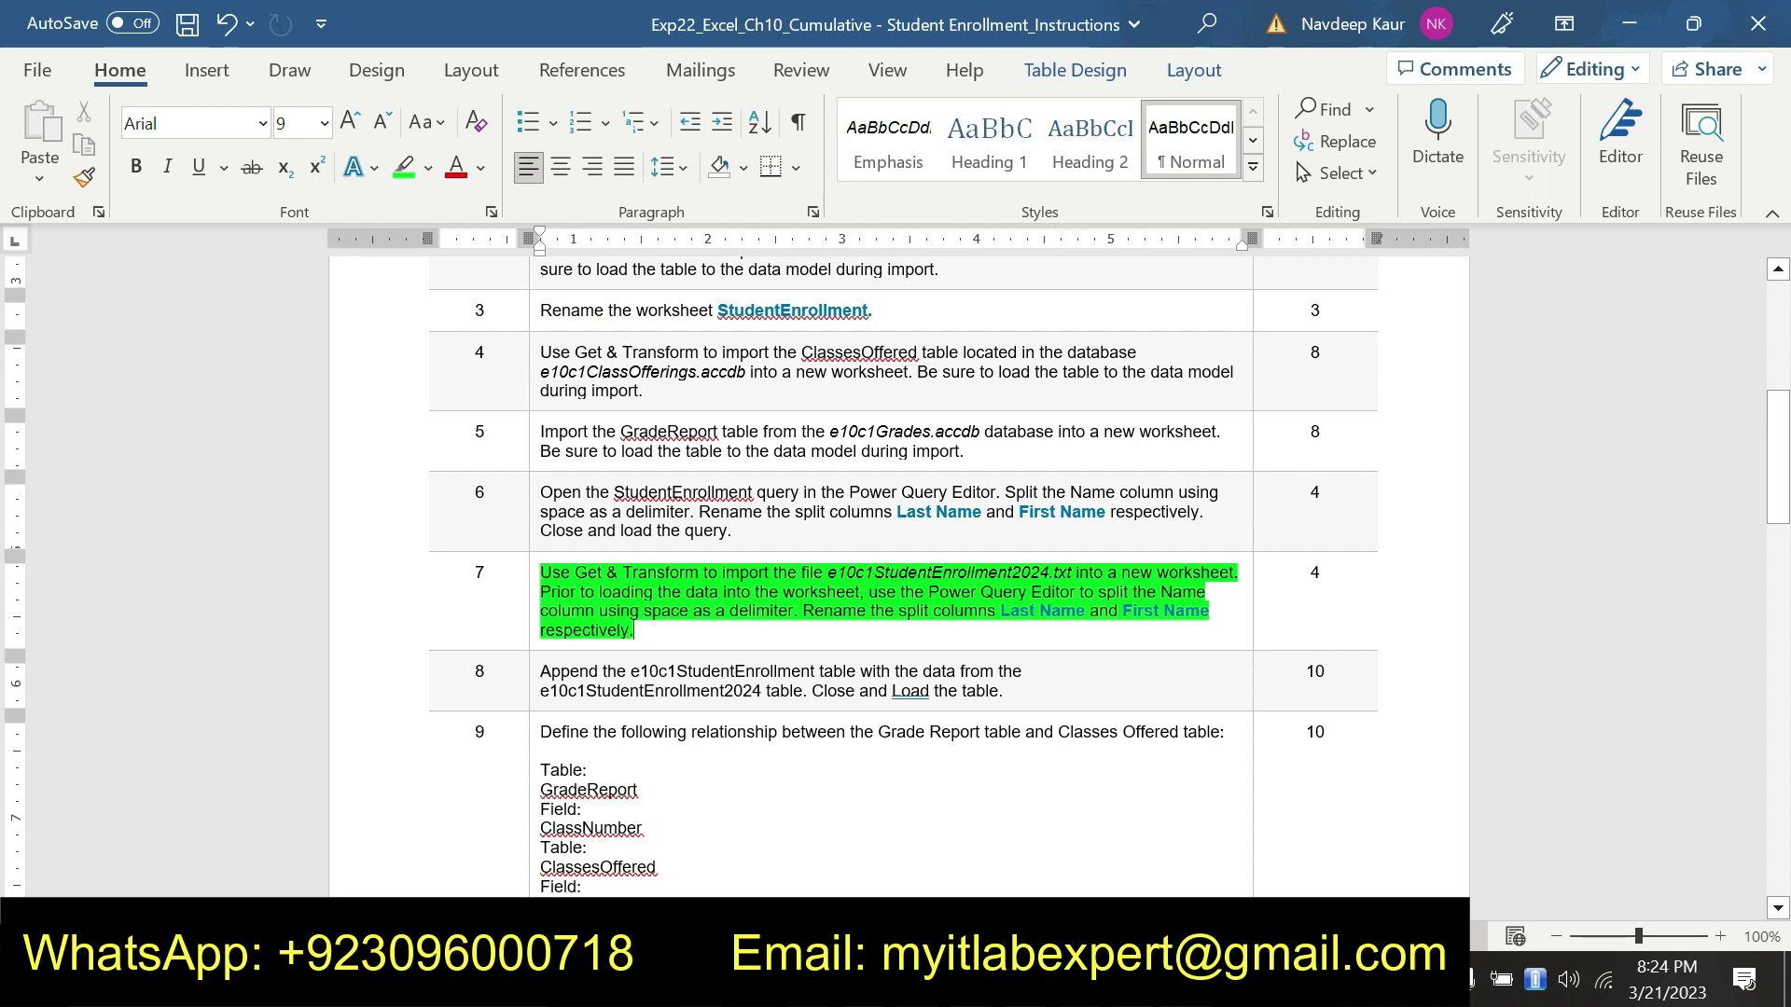
{"action": "left_click_drag", "start_coordinate": [643, 611], "coordinate": [792, 611]}
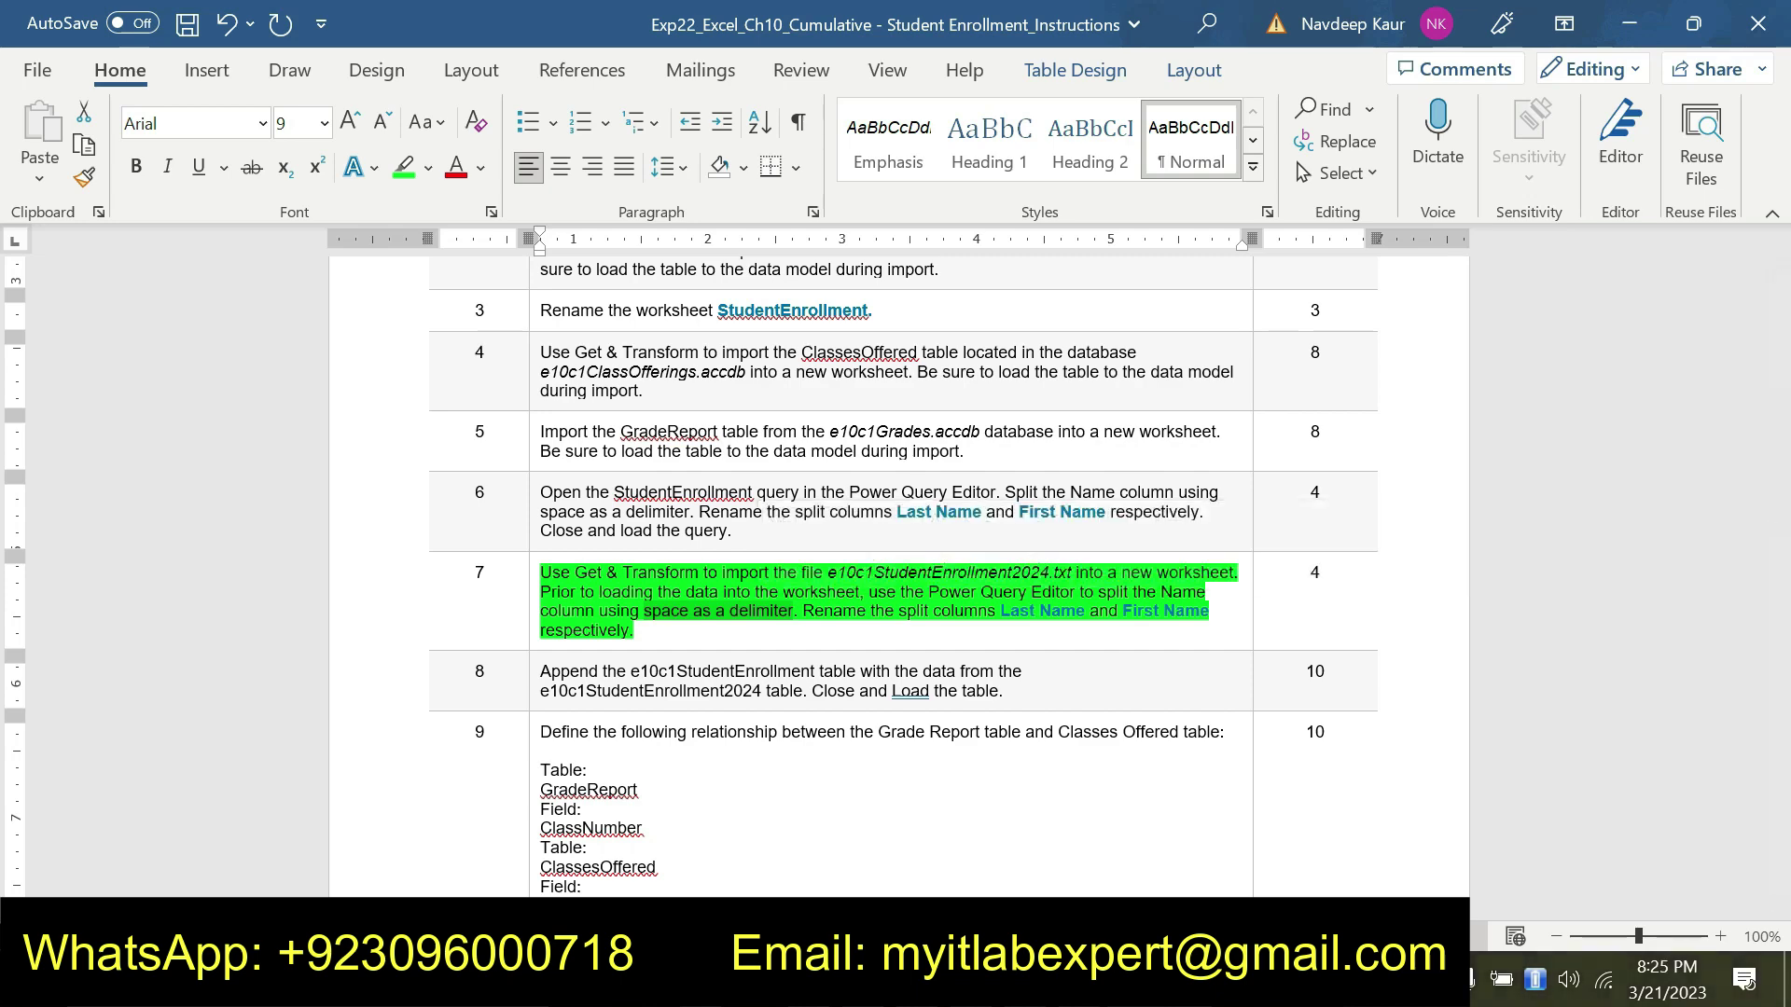
{"action": "left_click", "coordinate": [1007, 978]}
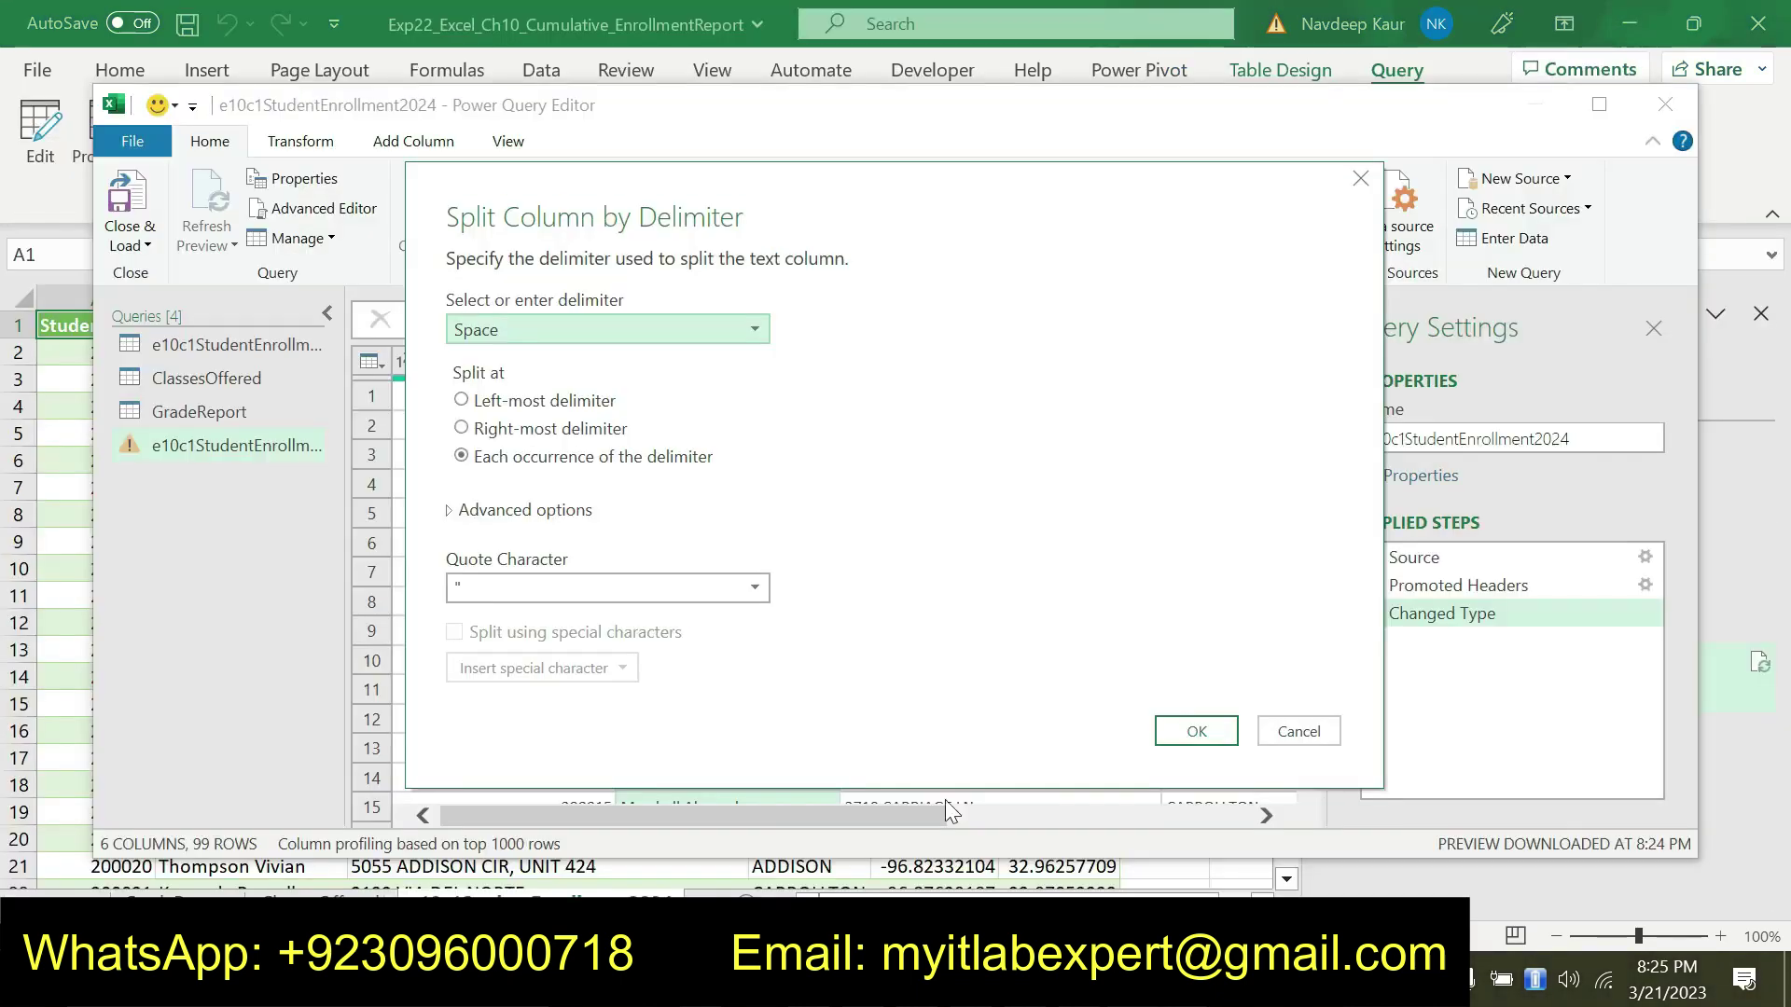
{"action": "left_click", "coordinate": [1190, 733]}
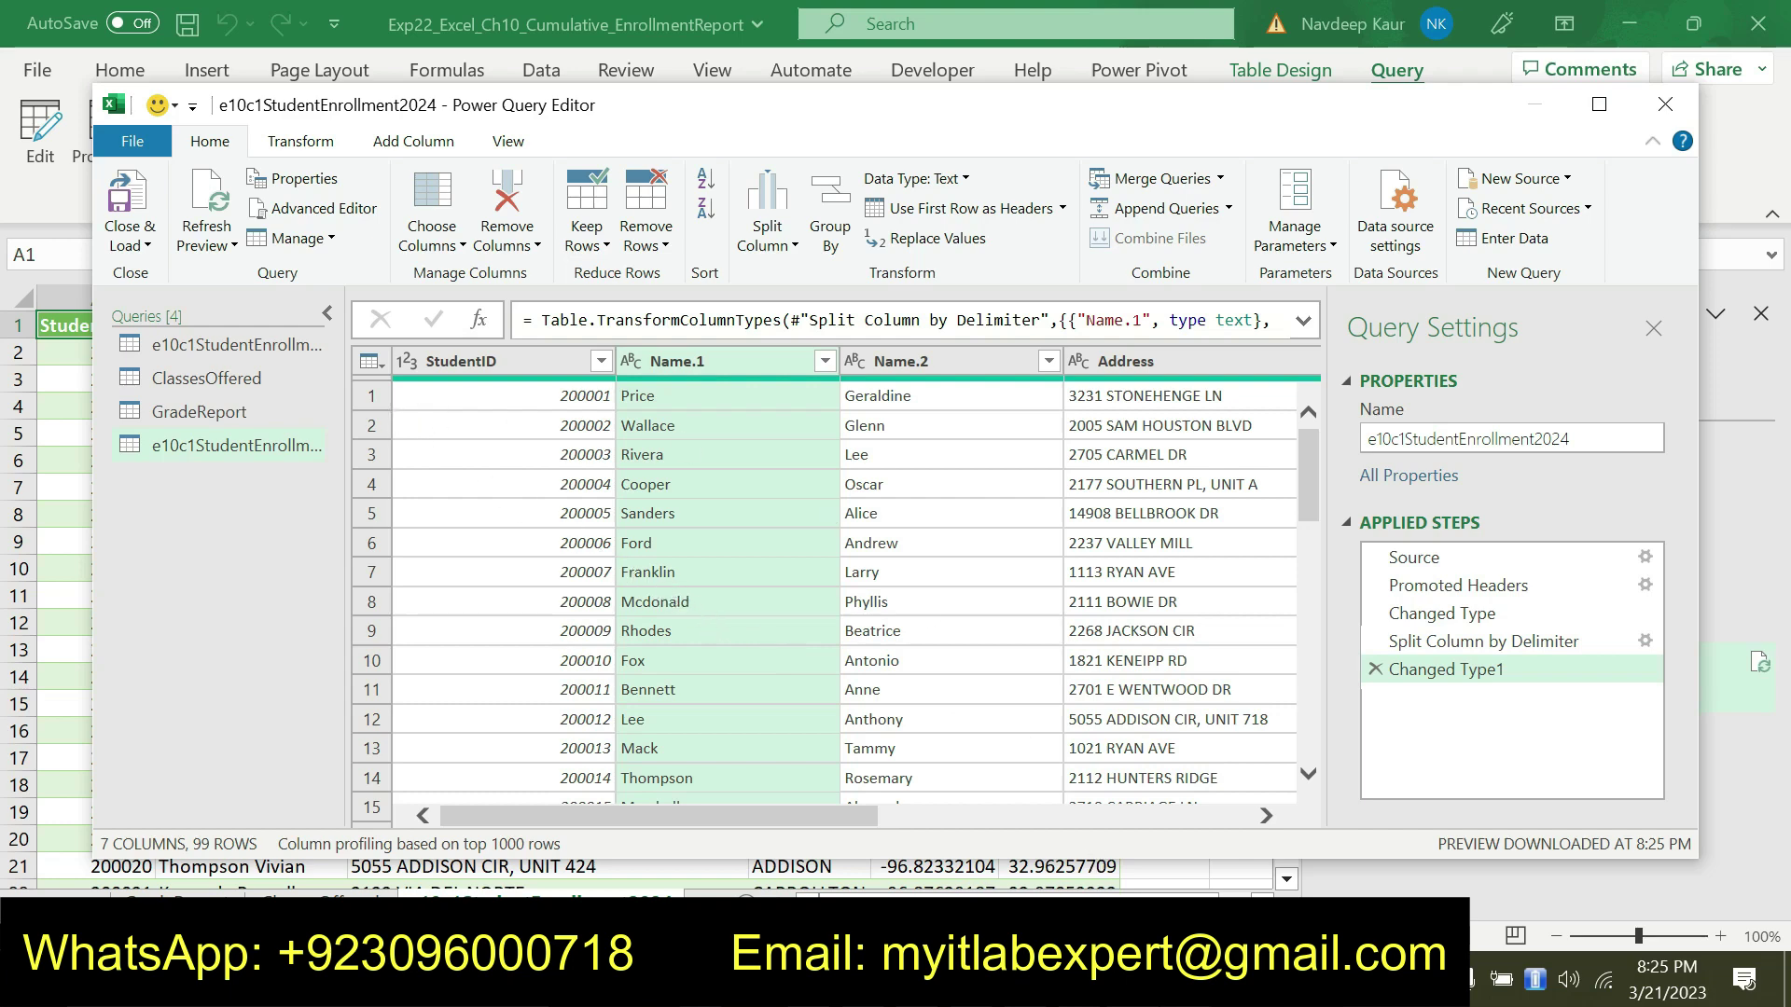
- Rename the Name.1 column to Last Name, using the text copied from step 7 of the Word instructions
{"action": "left_click", "coordinate": [1166, 714]}
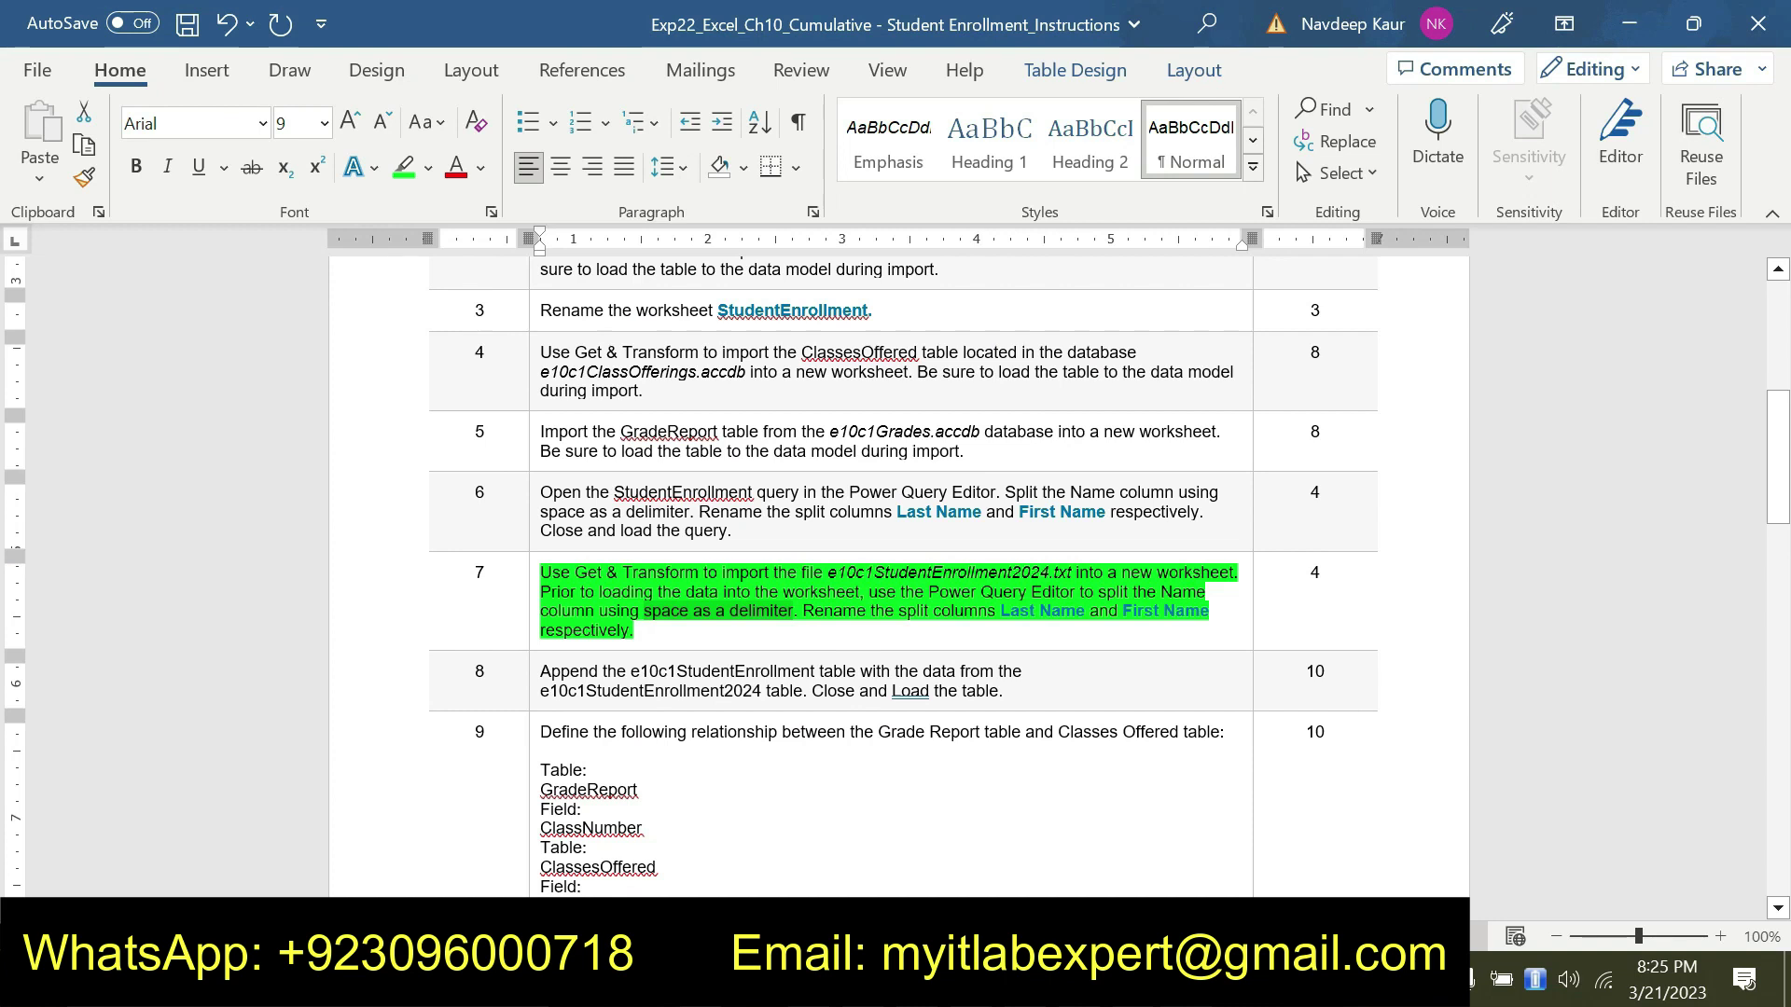
{"action": "left_click", "coordinate": [655, 623]}
{"action": "left_click_drag", "start_coordinate": [638, 615], "coordinate": [710, 613]}
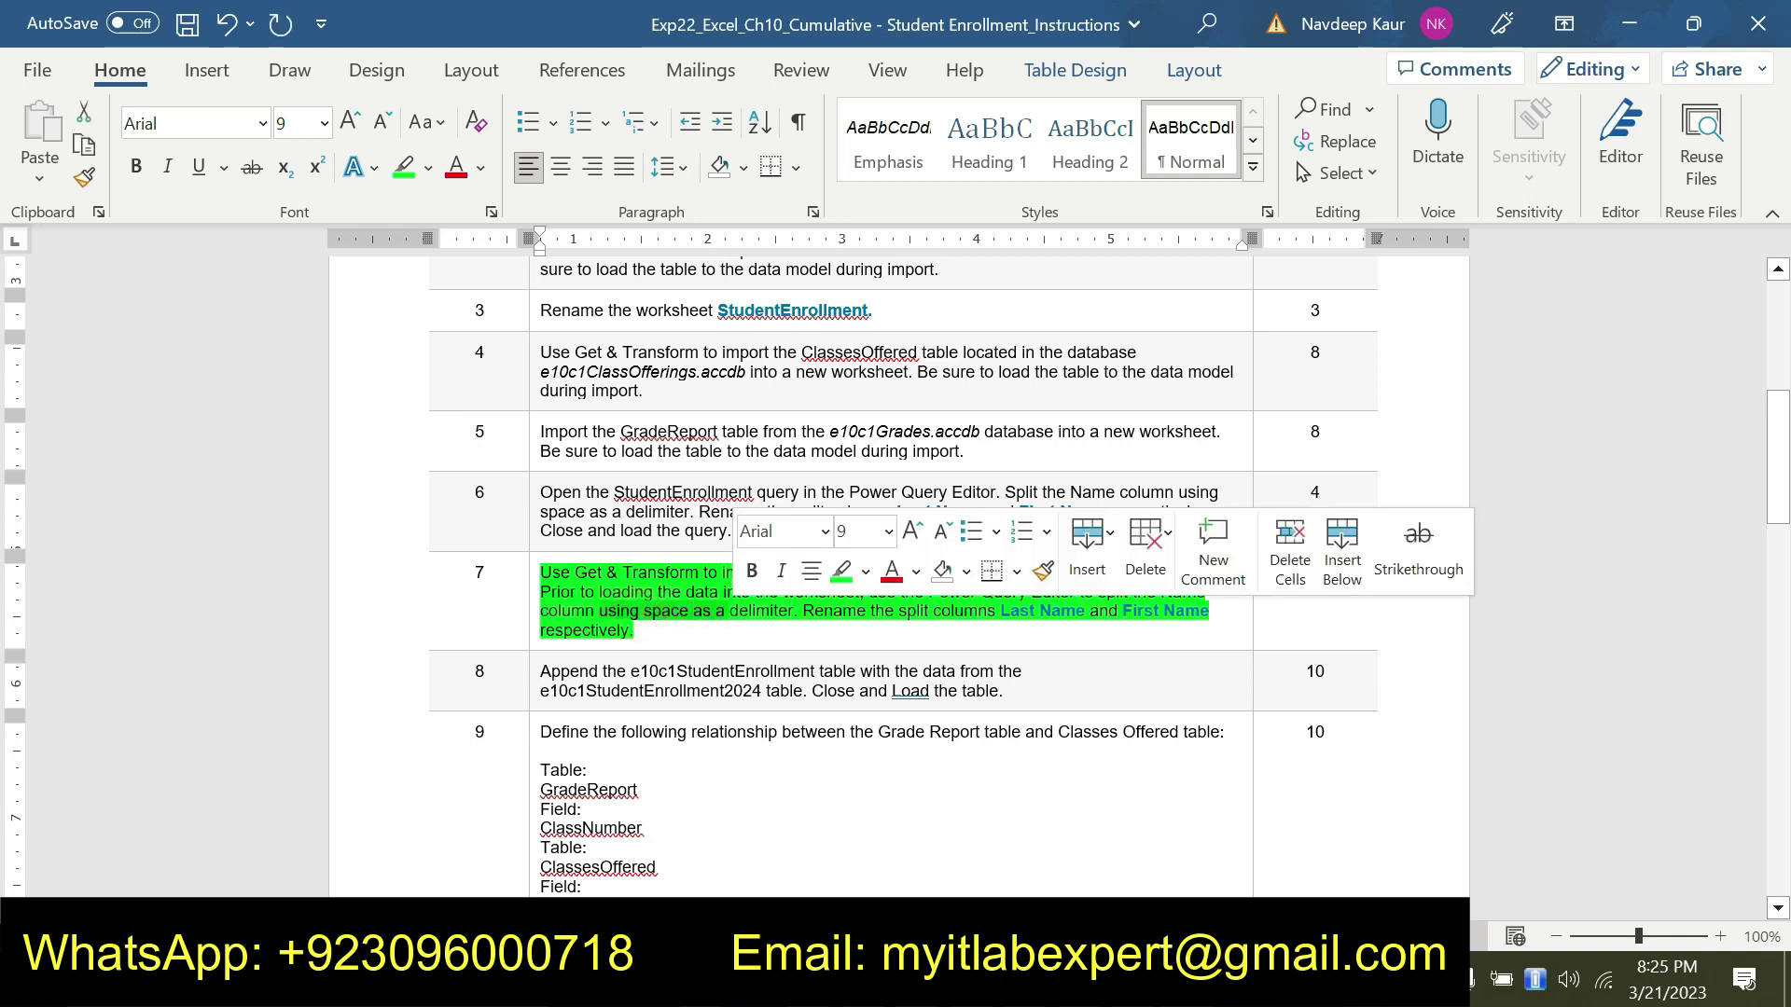
{"action": "left_click_drag", "start_coordinate": [1000, 611], "coordinate": [1086, 612]}
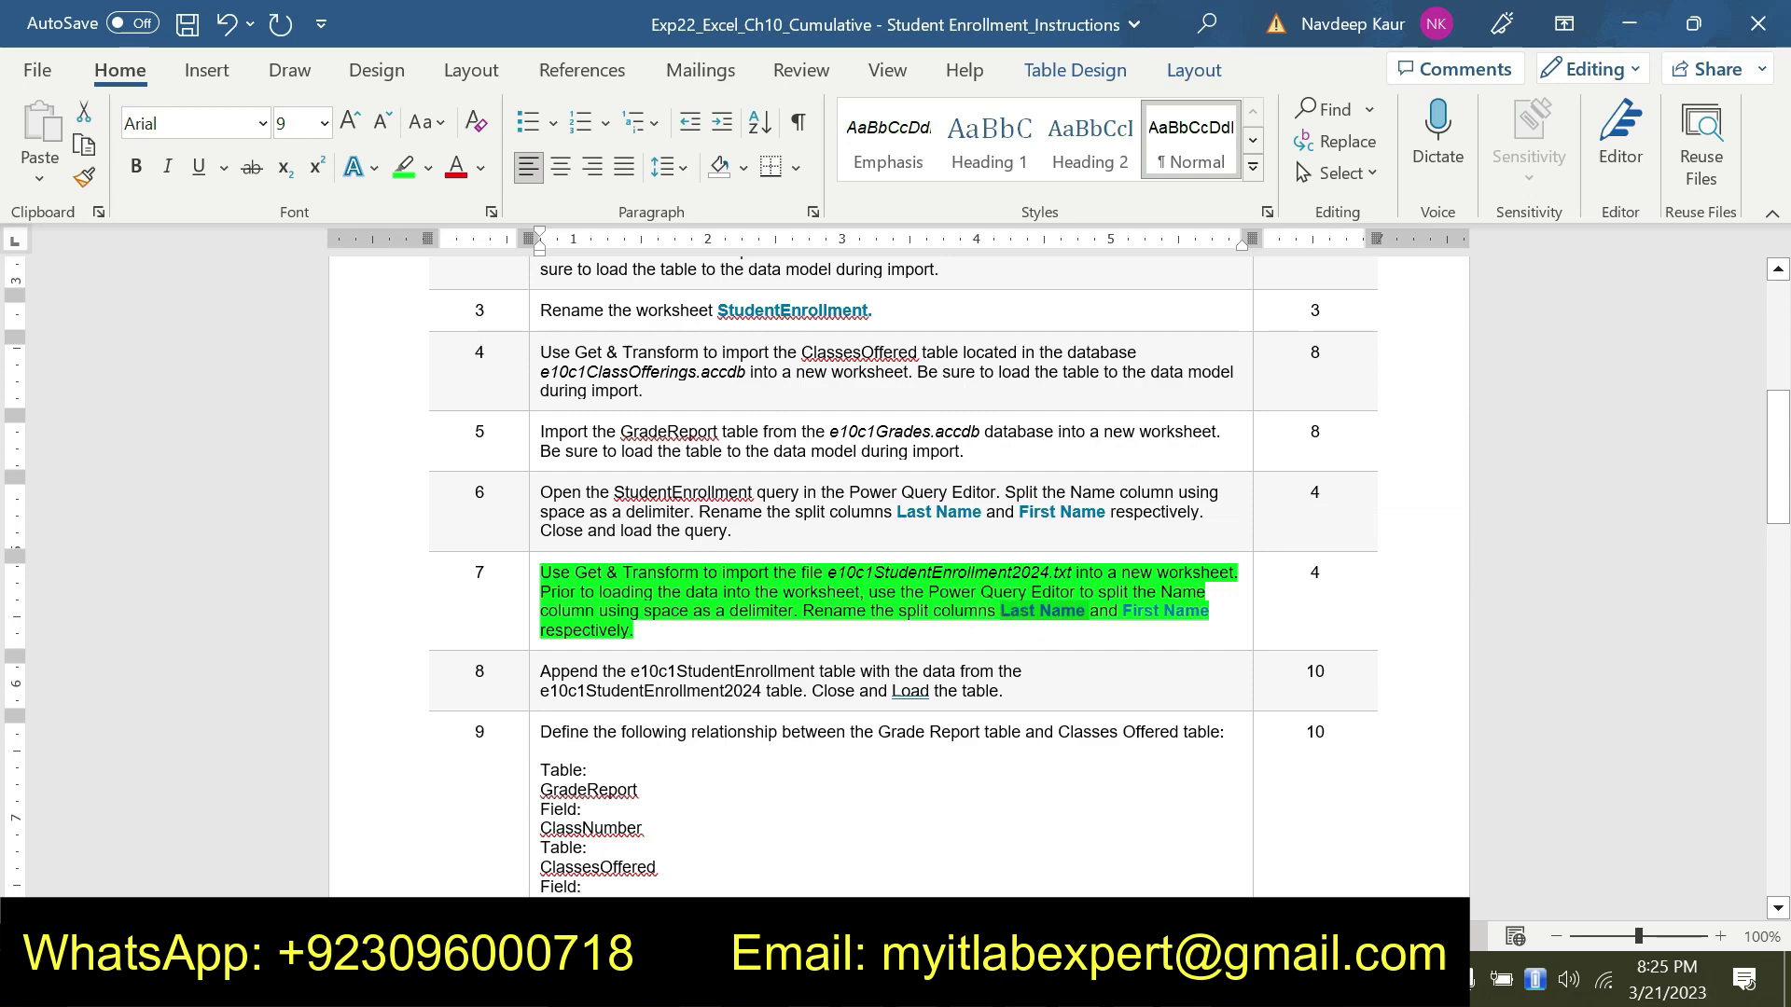
{"action": "key", "text": "ctrl+c"}
{"action": "key", "text": "alt+Tab"}
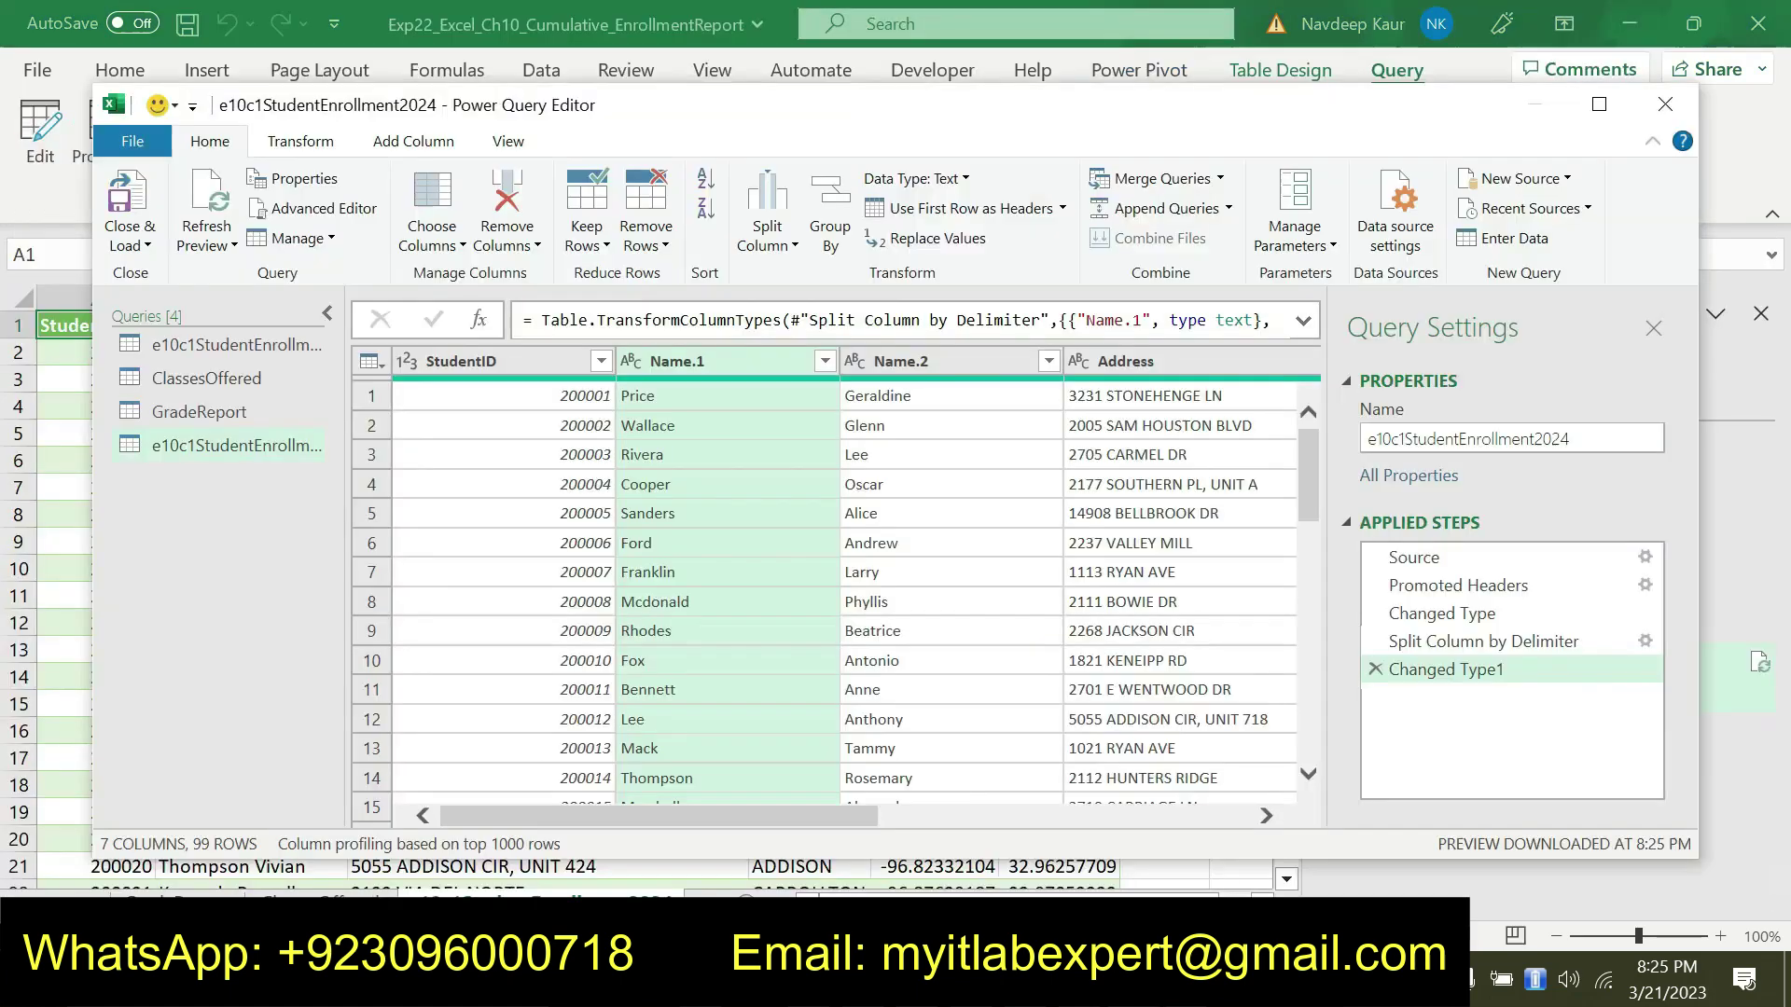
{"action": "double_click", "coordinate": [723, 363]}
{"action": "key", "text": "ctrl+v"}
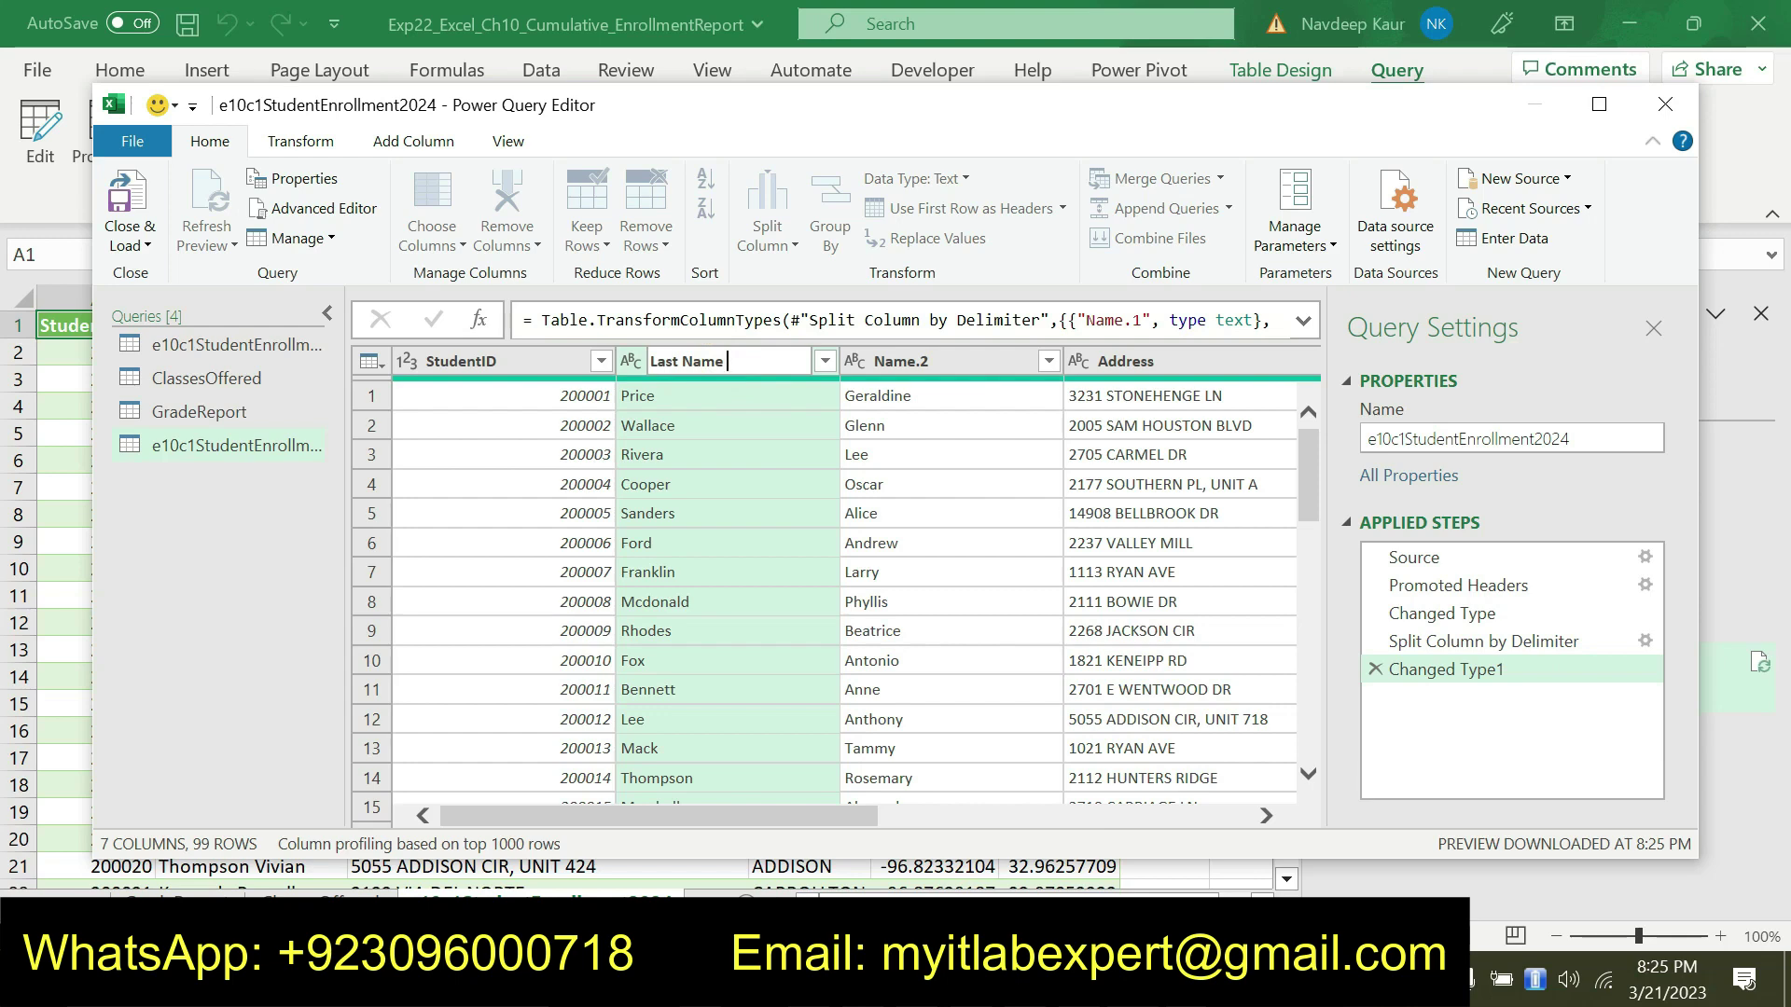
{"action": "key", "text": "Return"}
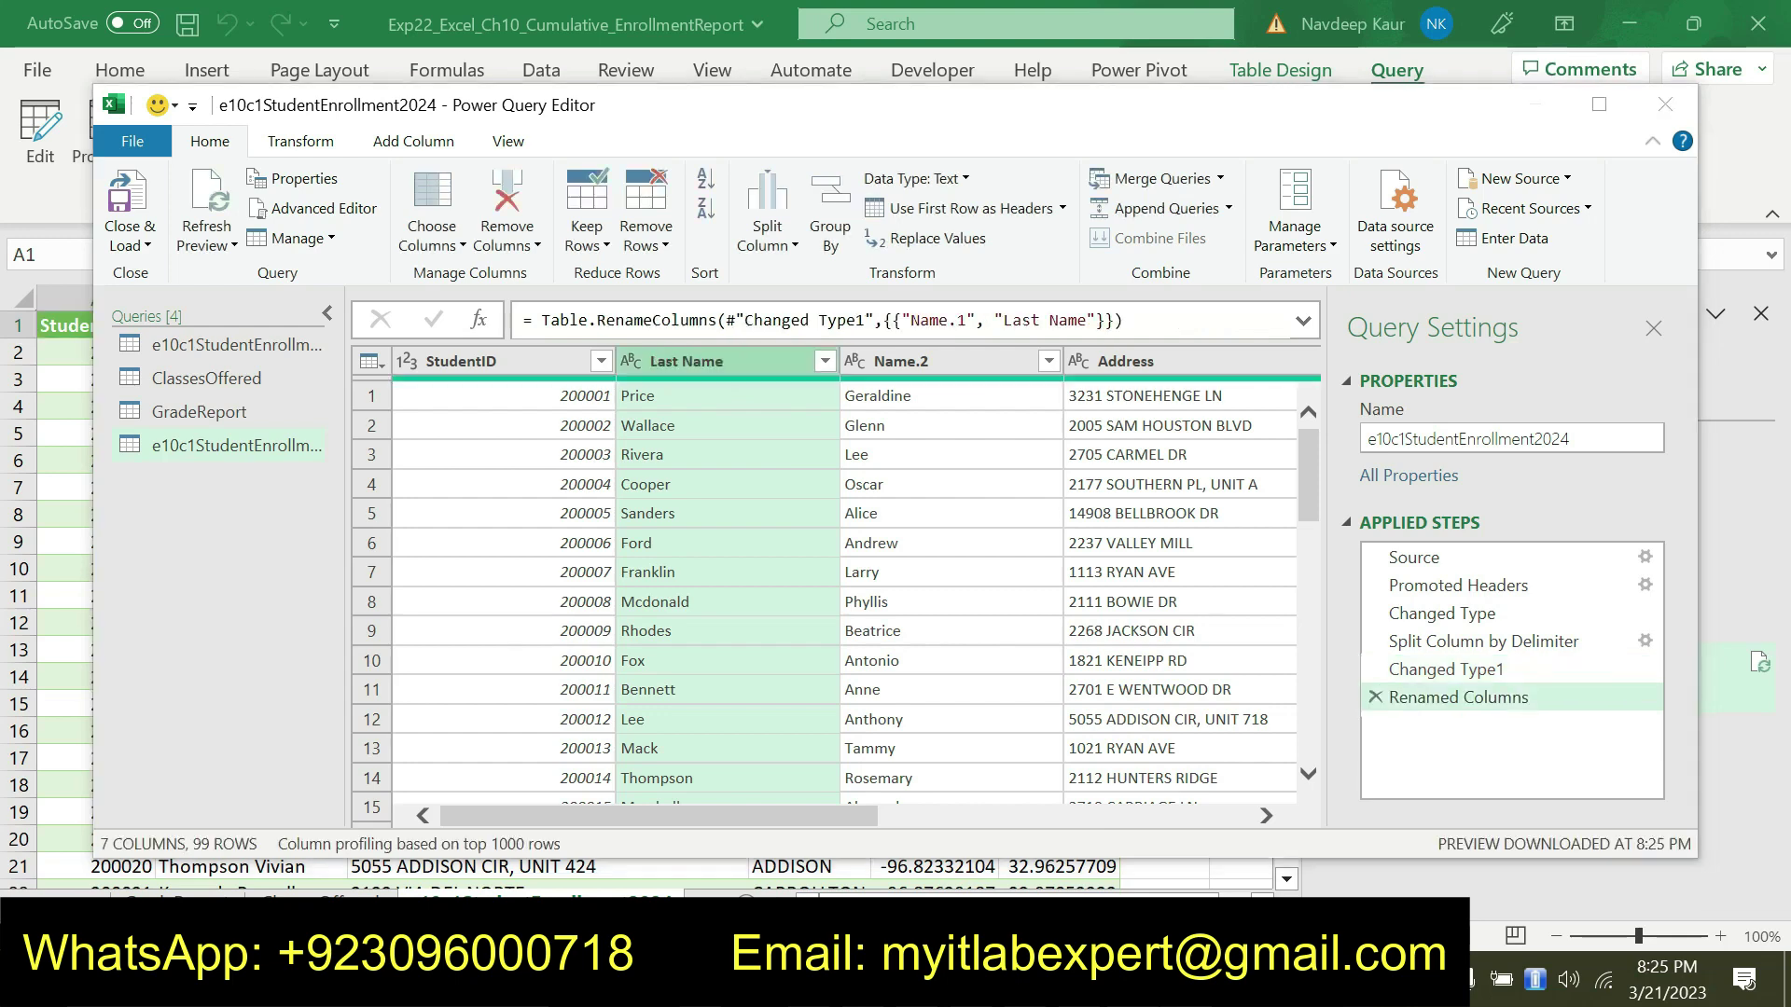
- Rename the Name.2 column to First Name with the text from step 7 of the Word instructions, and close and load the query
{"action": "key", "text": "alt+Tab"}
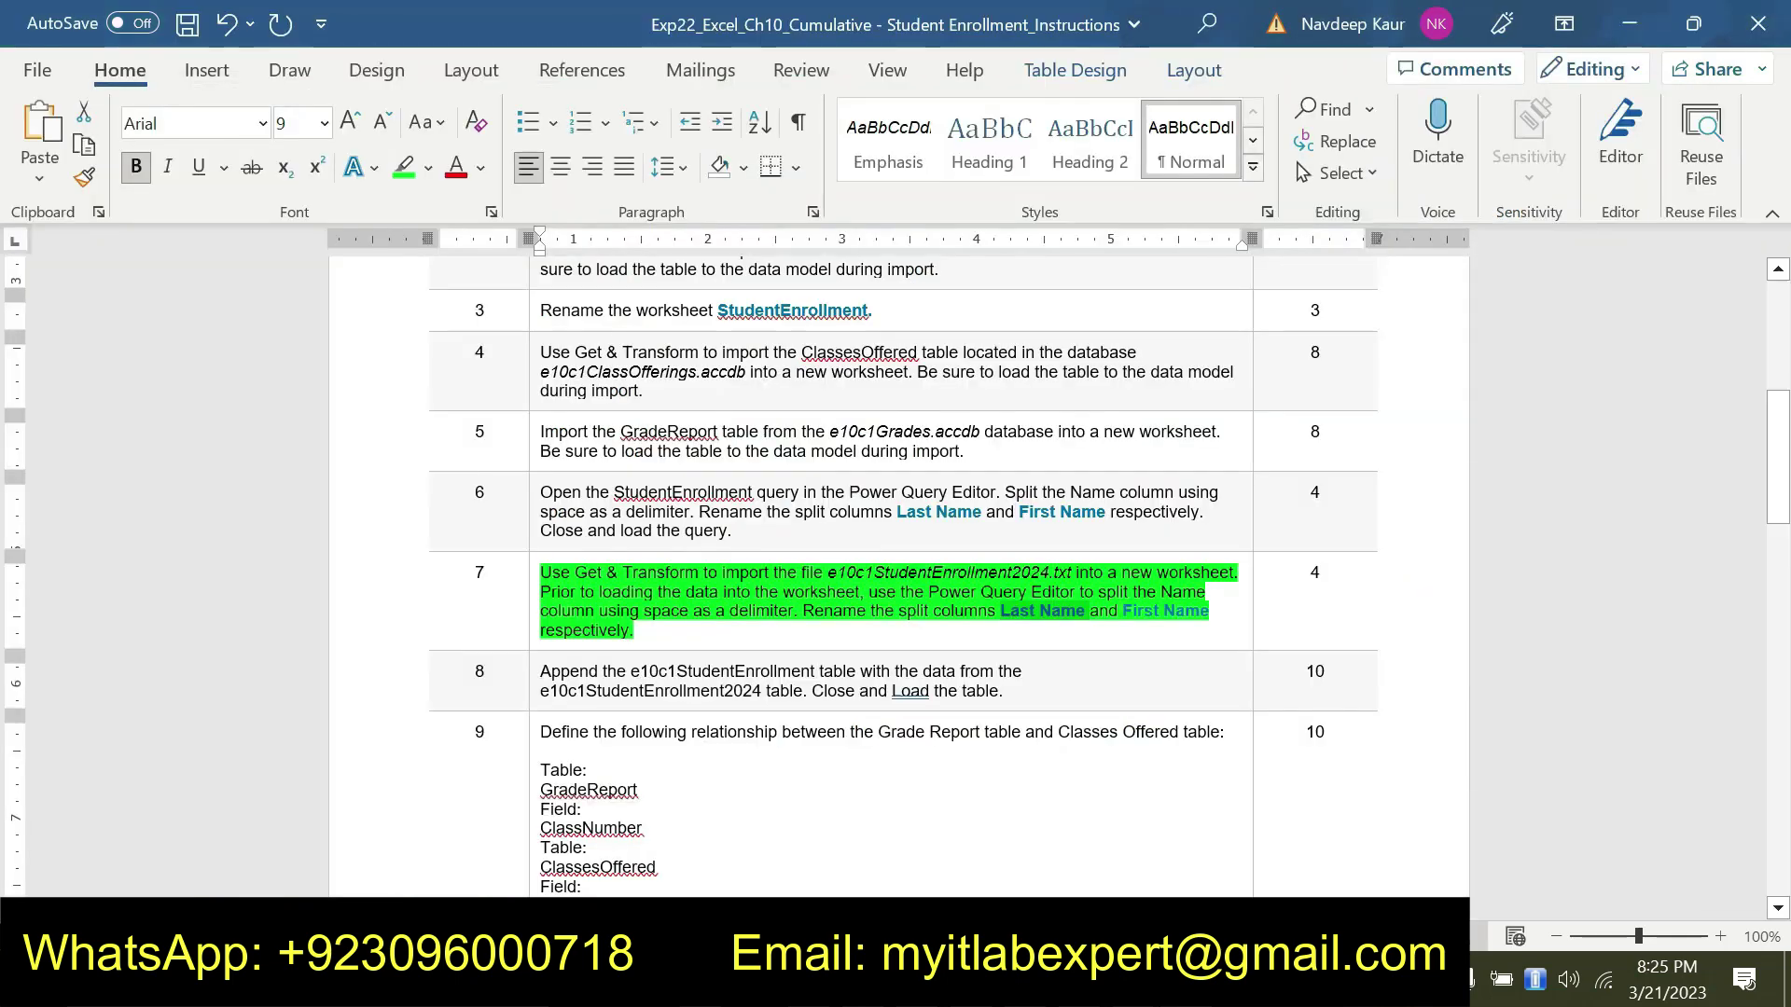
{"action": "double_click", "coordinate": [1165, 611]}
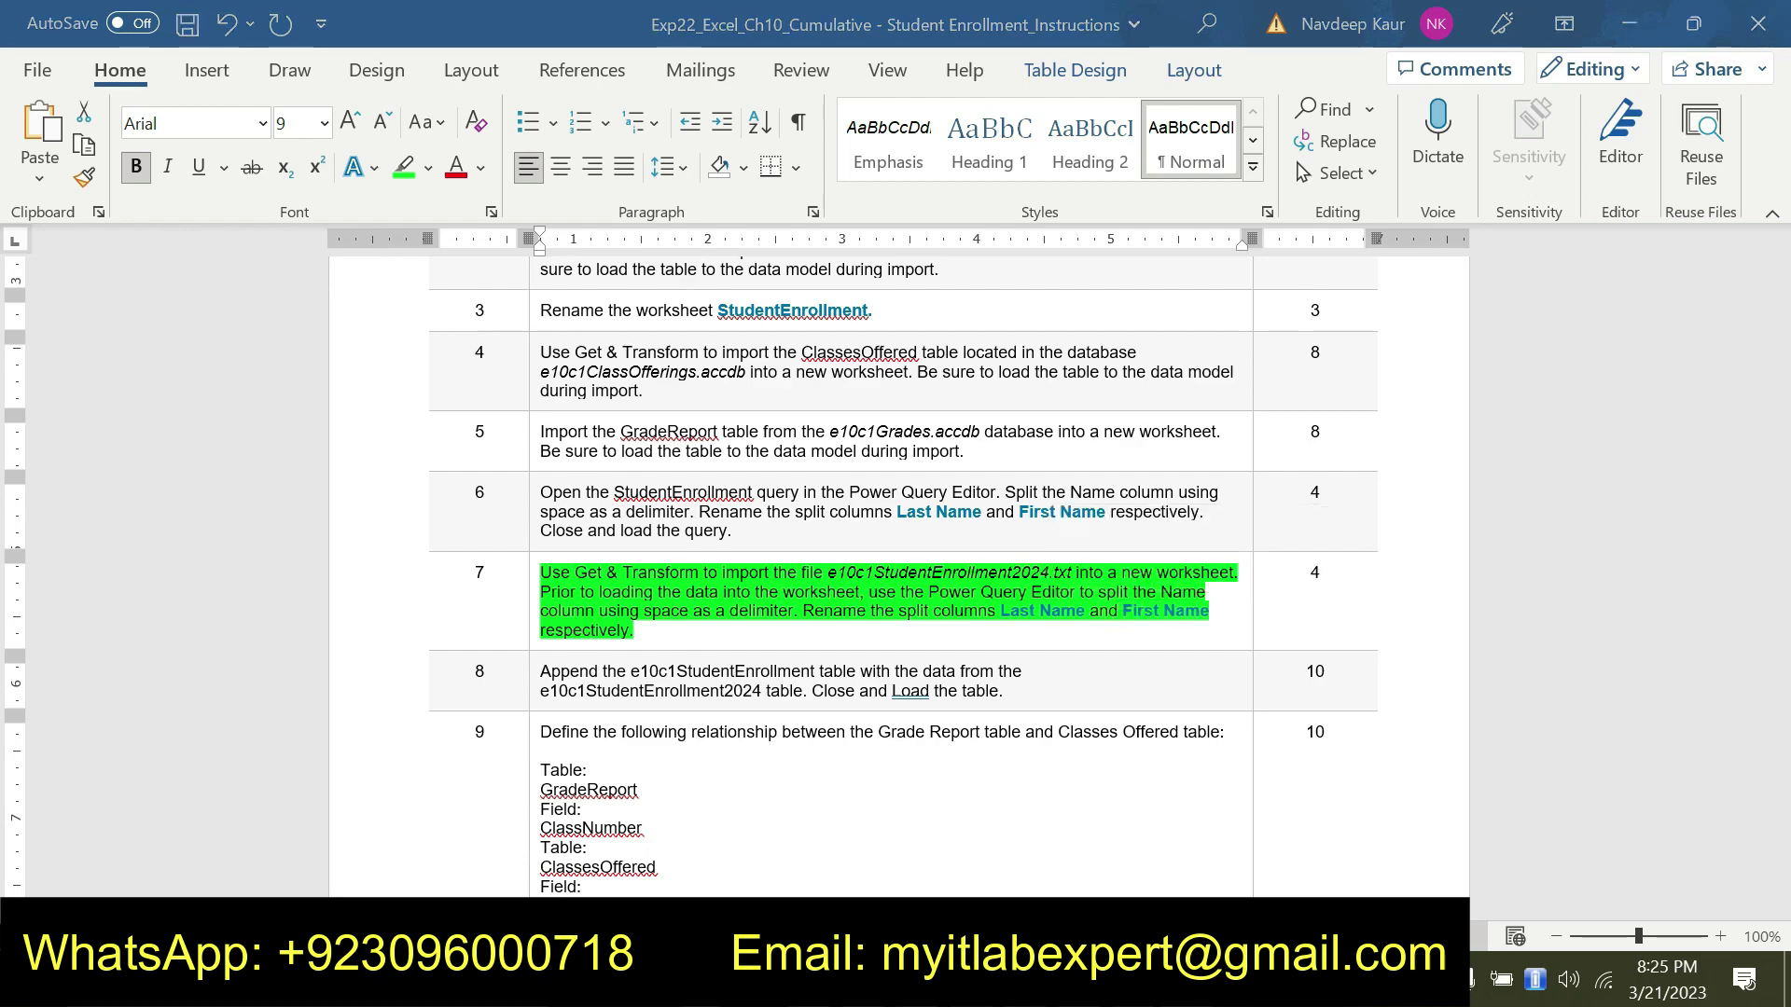
{"action": "key", "text": "alt+Tab"}
{"action": "double_click", "coordinate": [965, 358]}
{"action": "key", "text": "ctrl+v"}
{"action": "key", "text": "Return"}
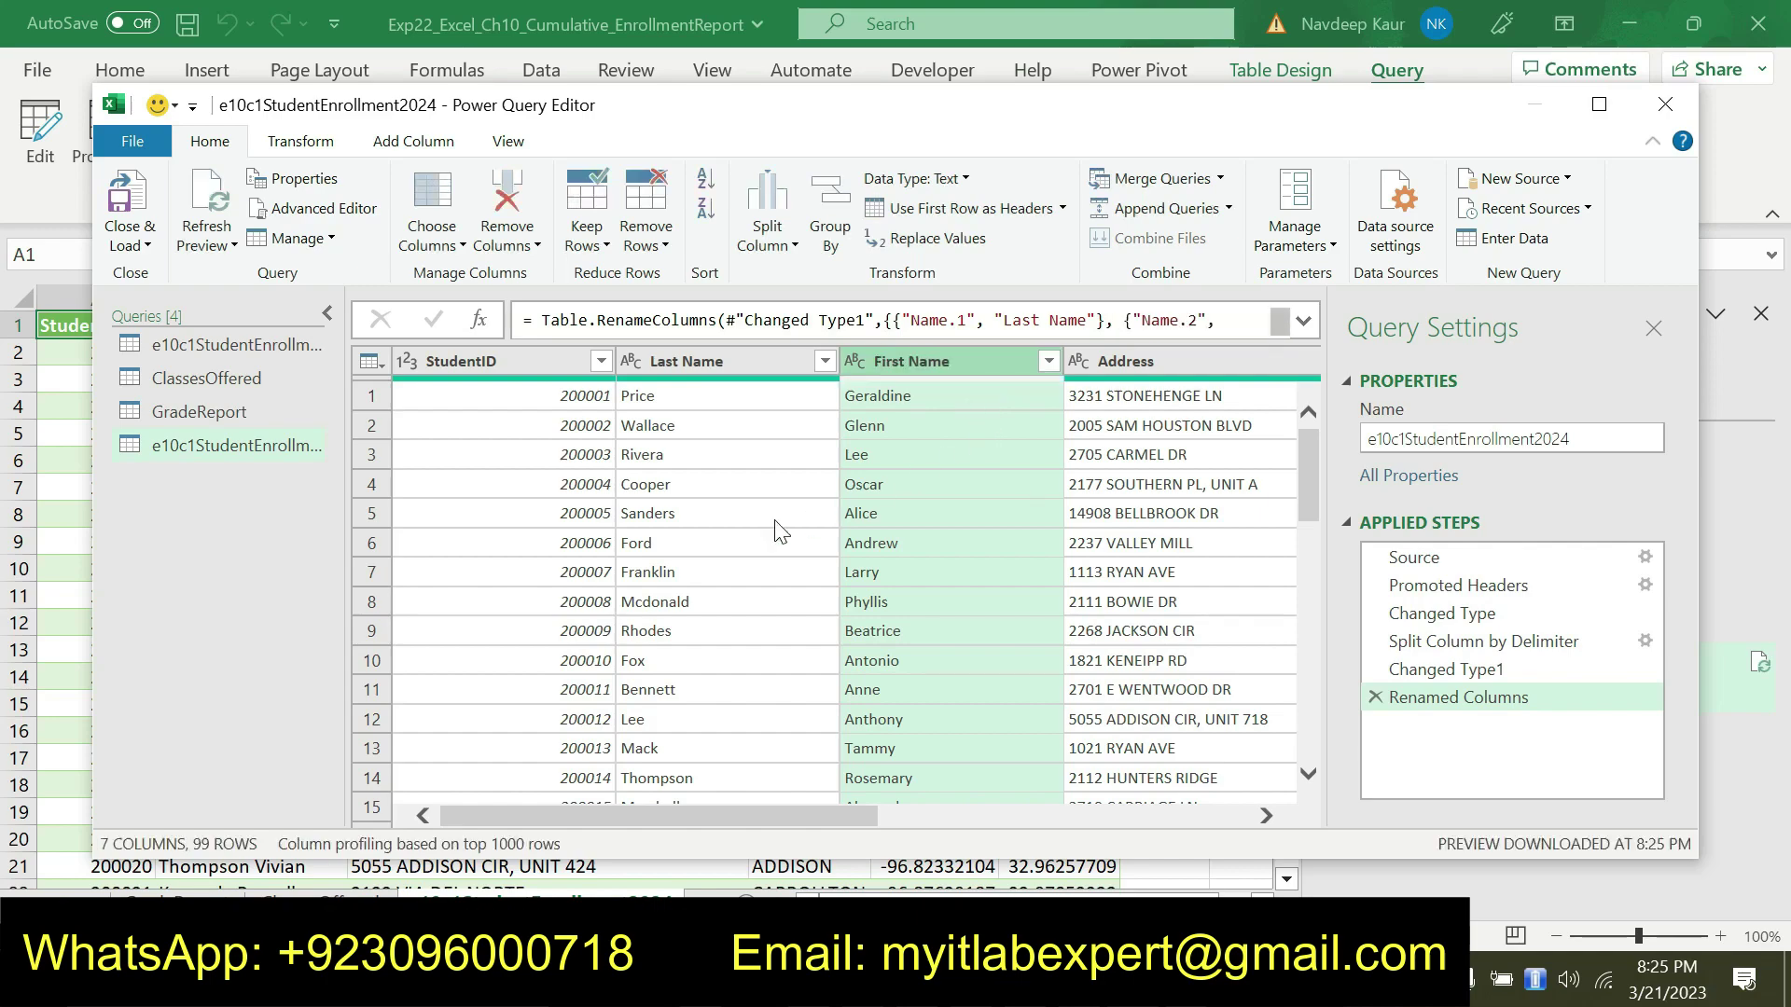
{"action": "left_click", "coordinate": [130, 241]}
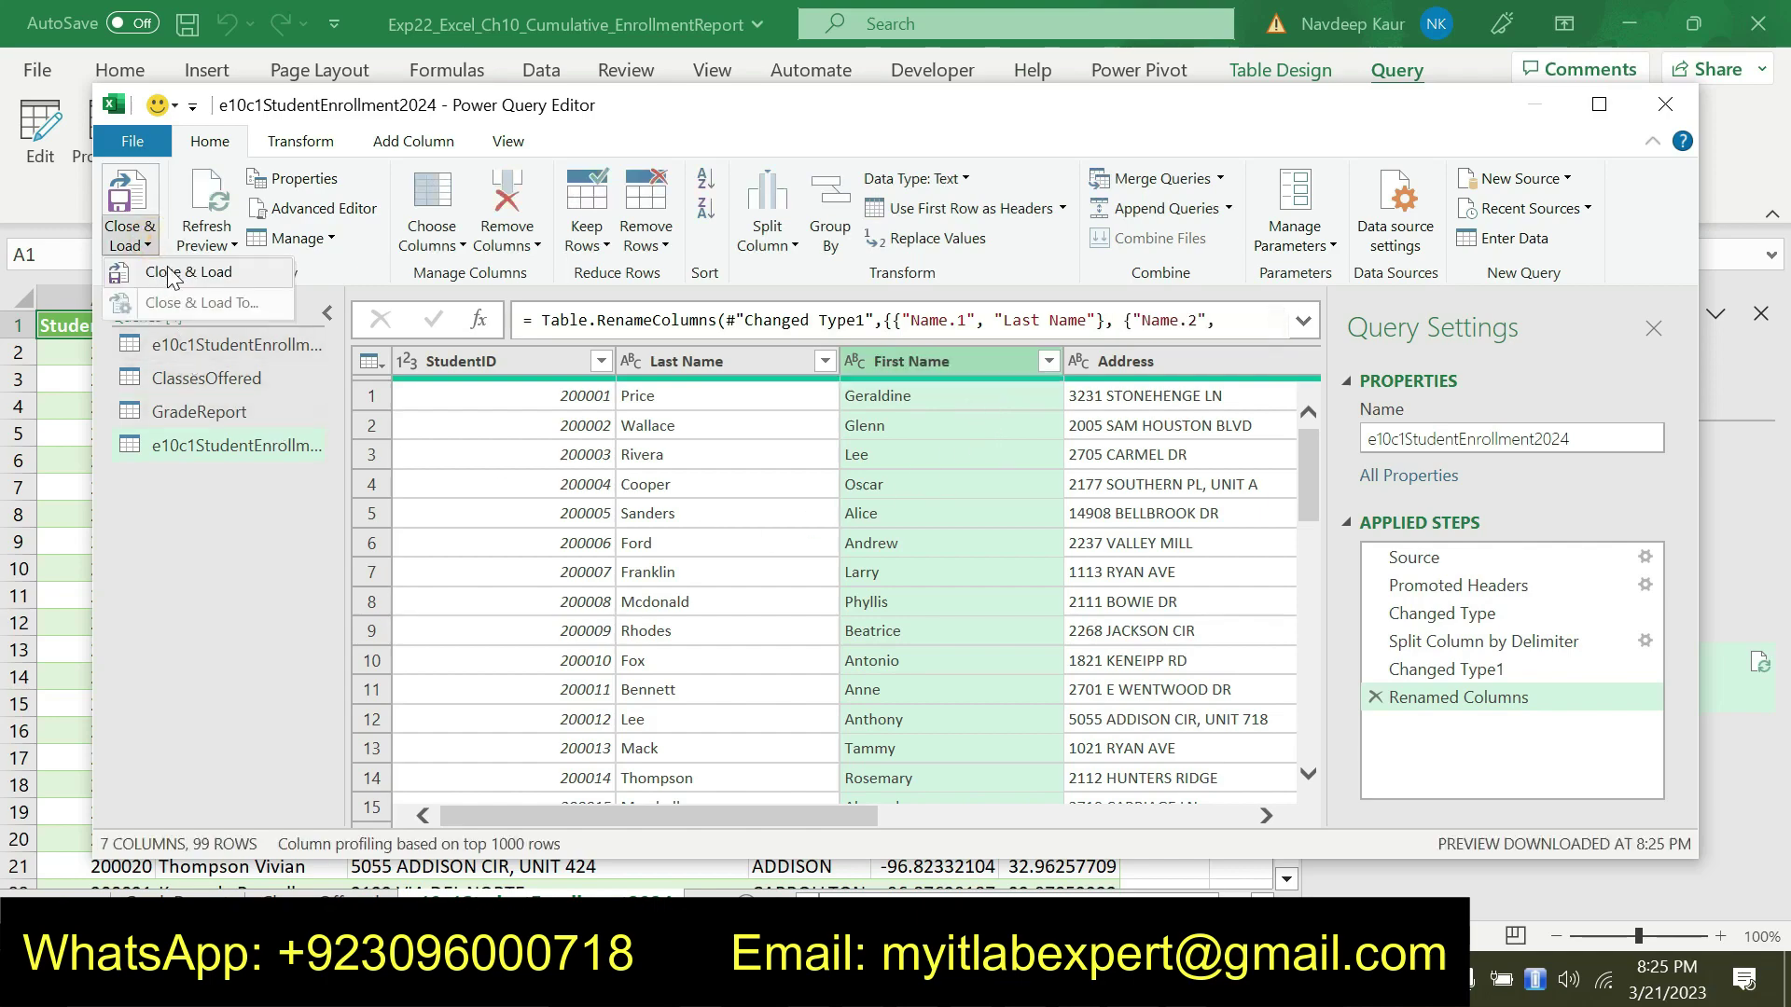
{"action": "left_click", "coordinate": [163, 274]}
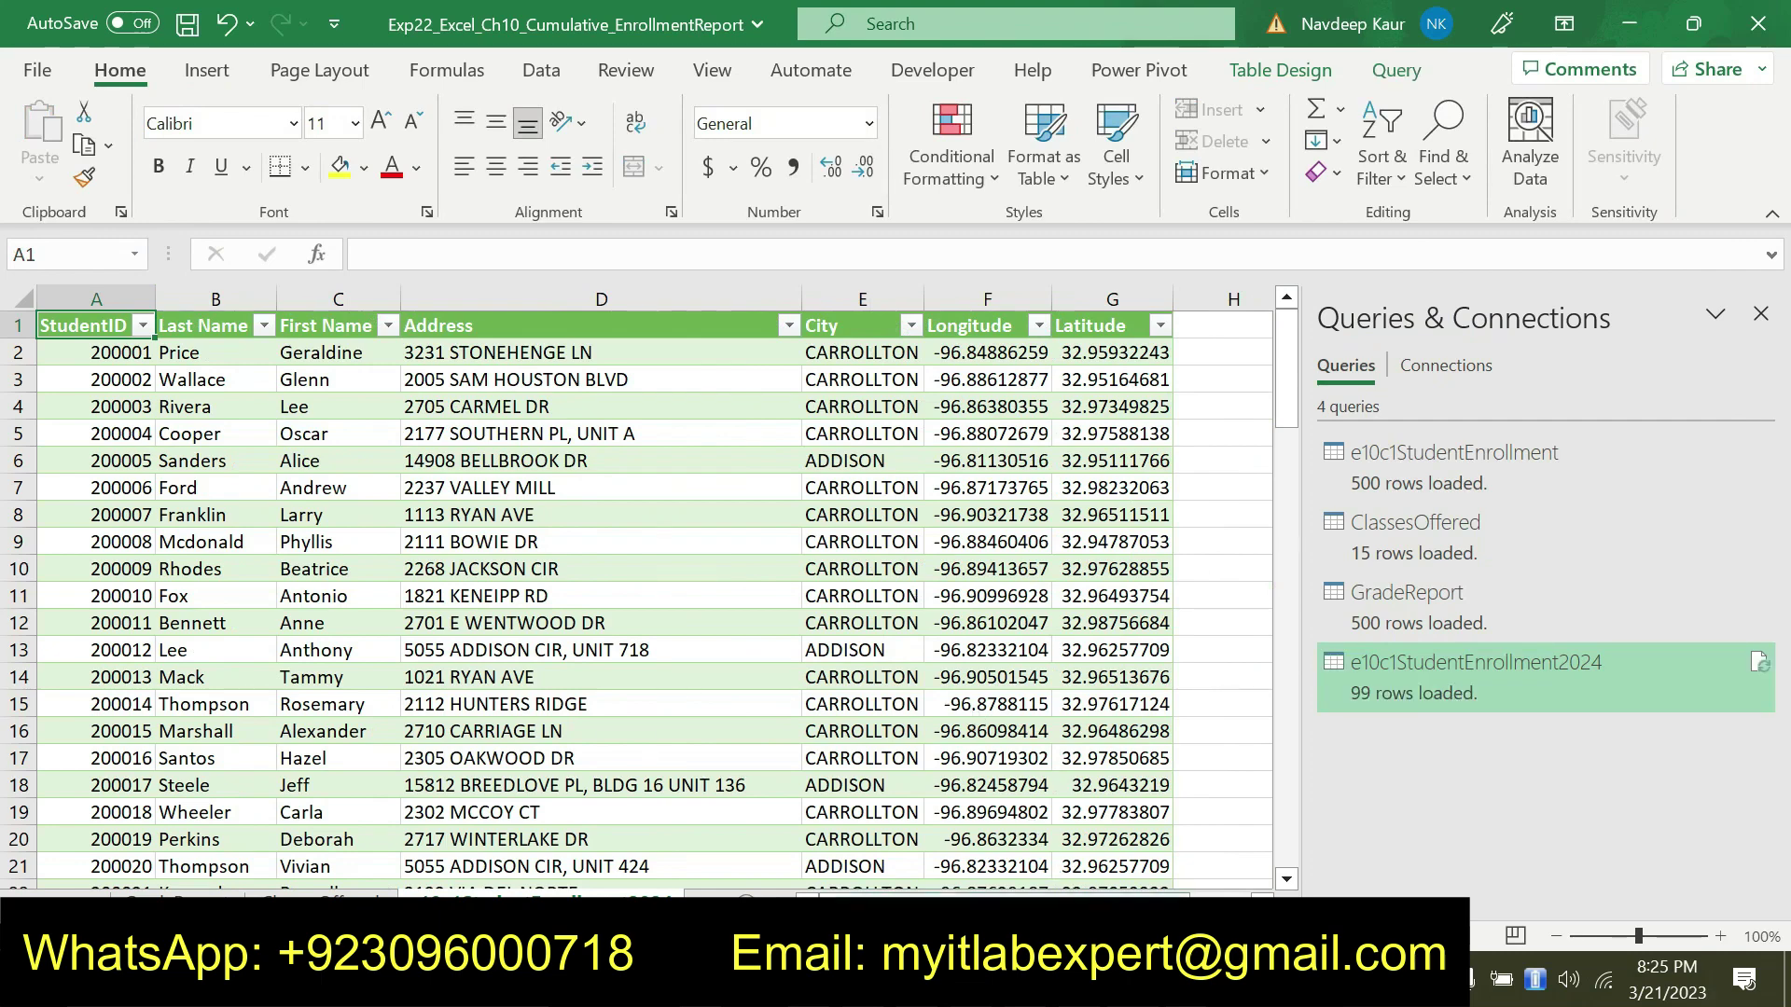
- Switch to the Word instructions and clear the green highlight from step 7
{"action": "key", "text": "alt+Tab"}
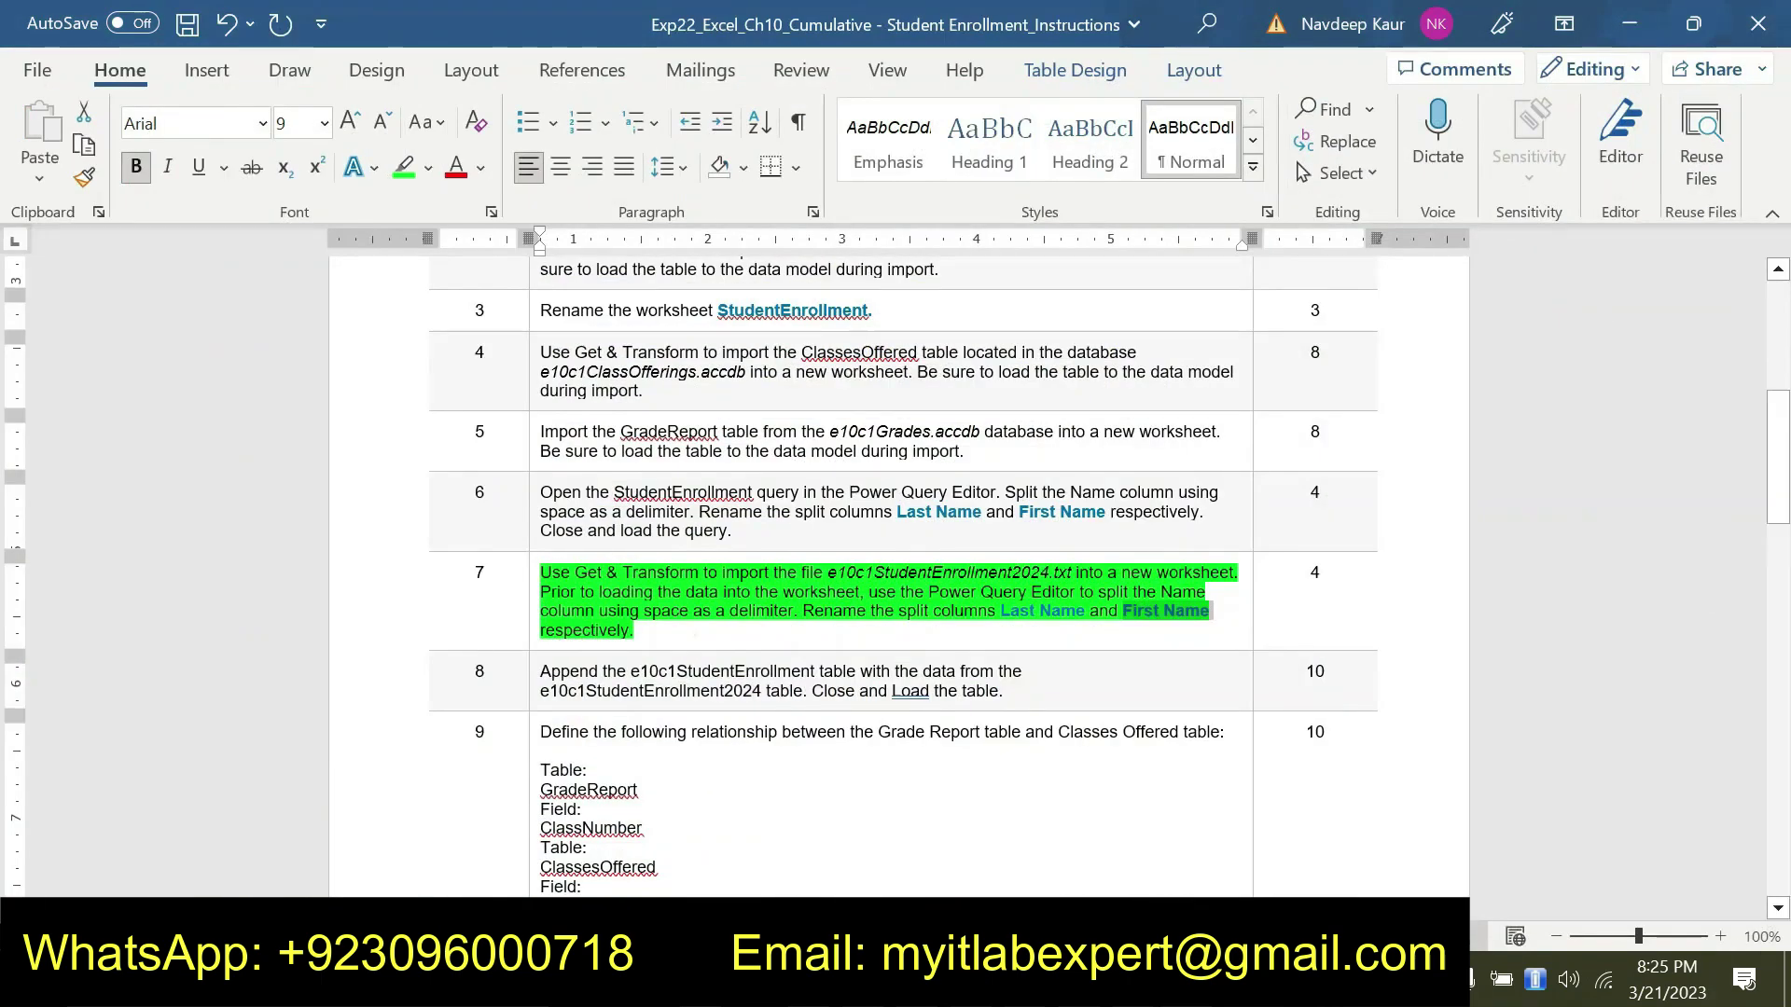
{"action": "left_click", "coordinate": [642, 631]}
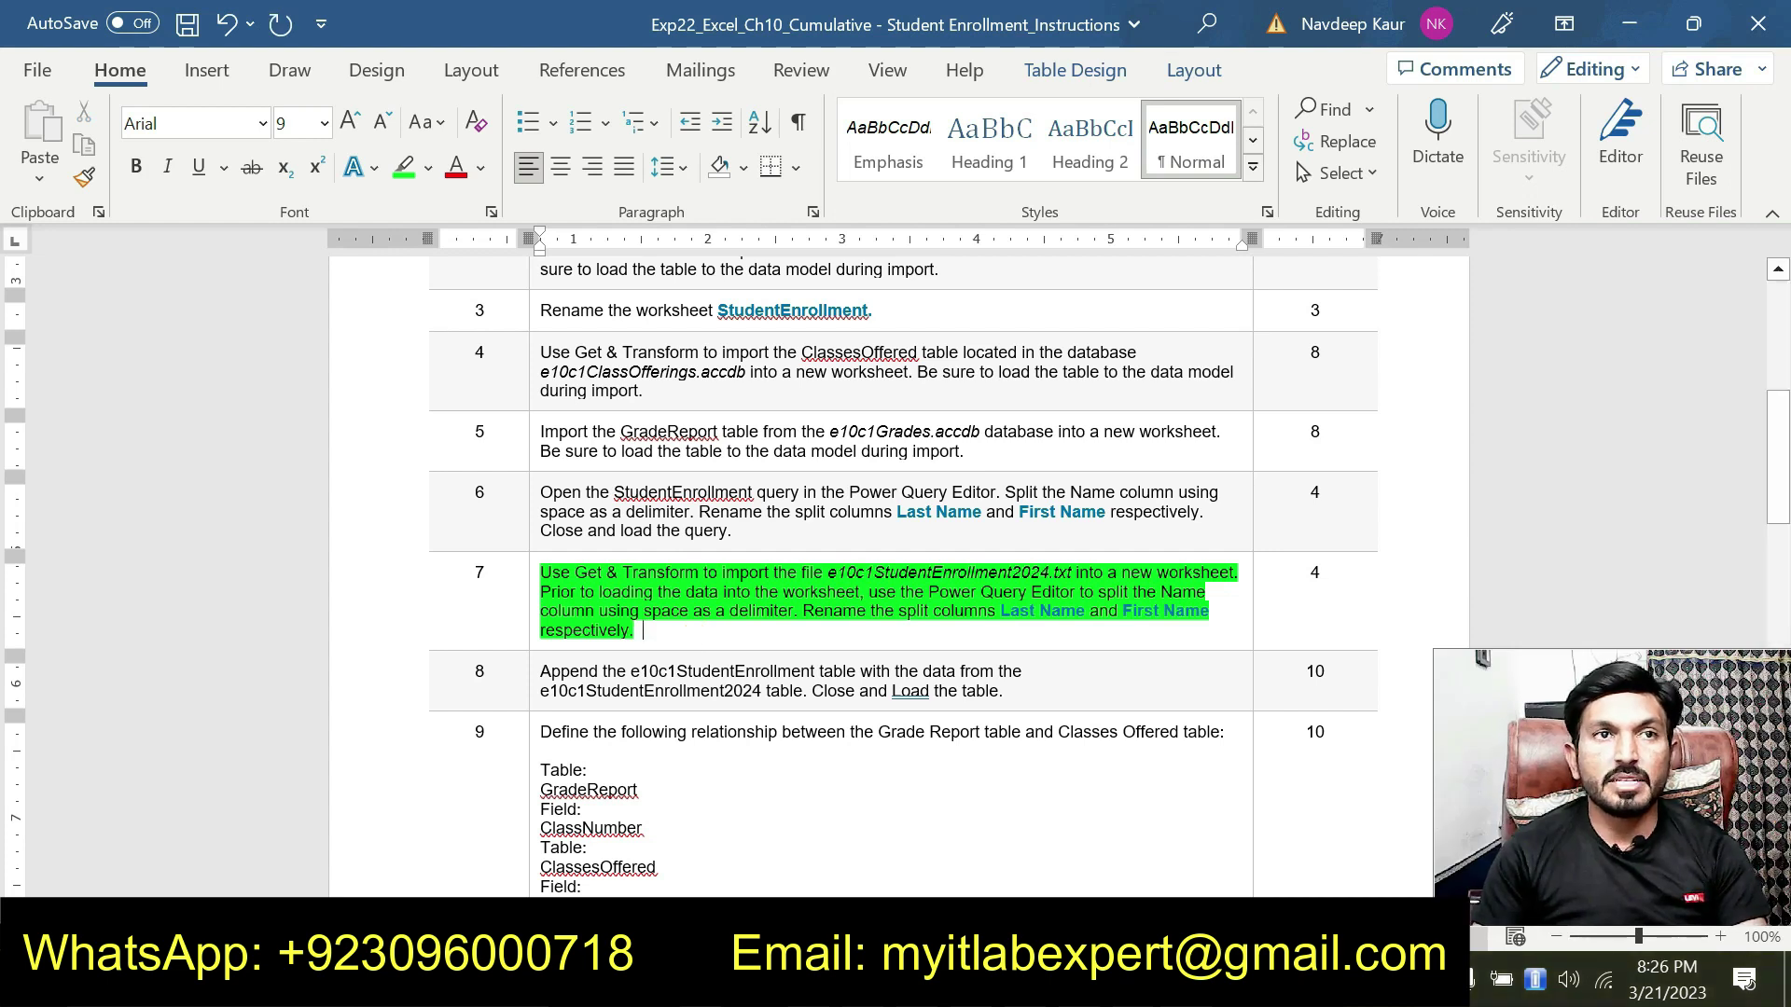
{"action": "left_click_drag", "start_coordinate": [678, 636], "coordinate": [540, 571]}
{"action": "left_click", "coordinate": [666, 524]}
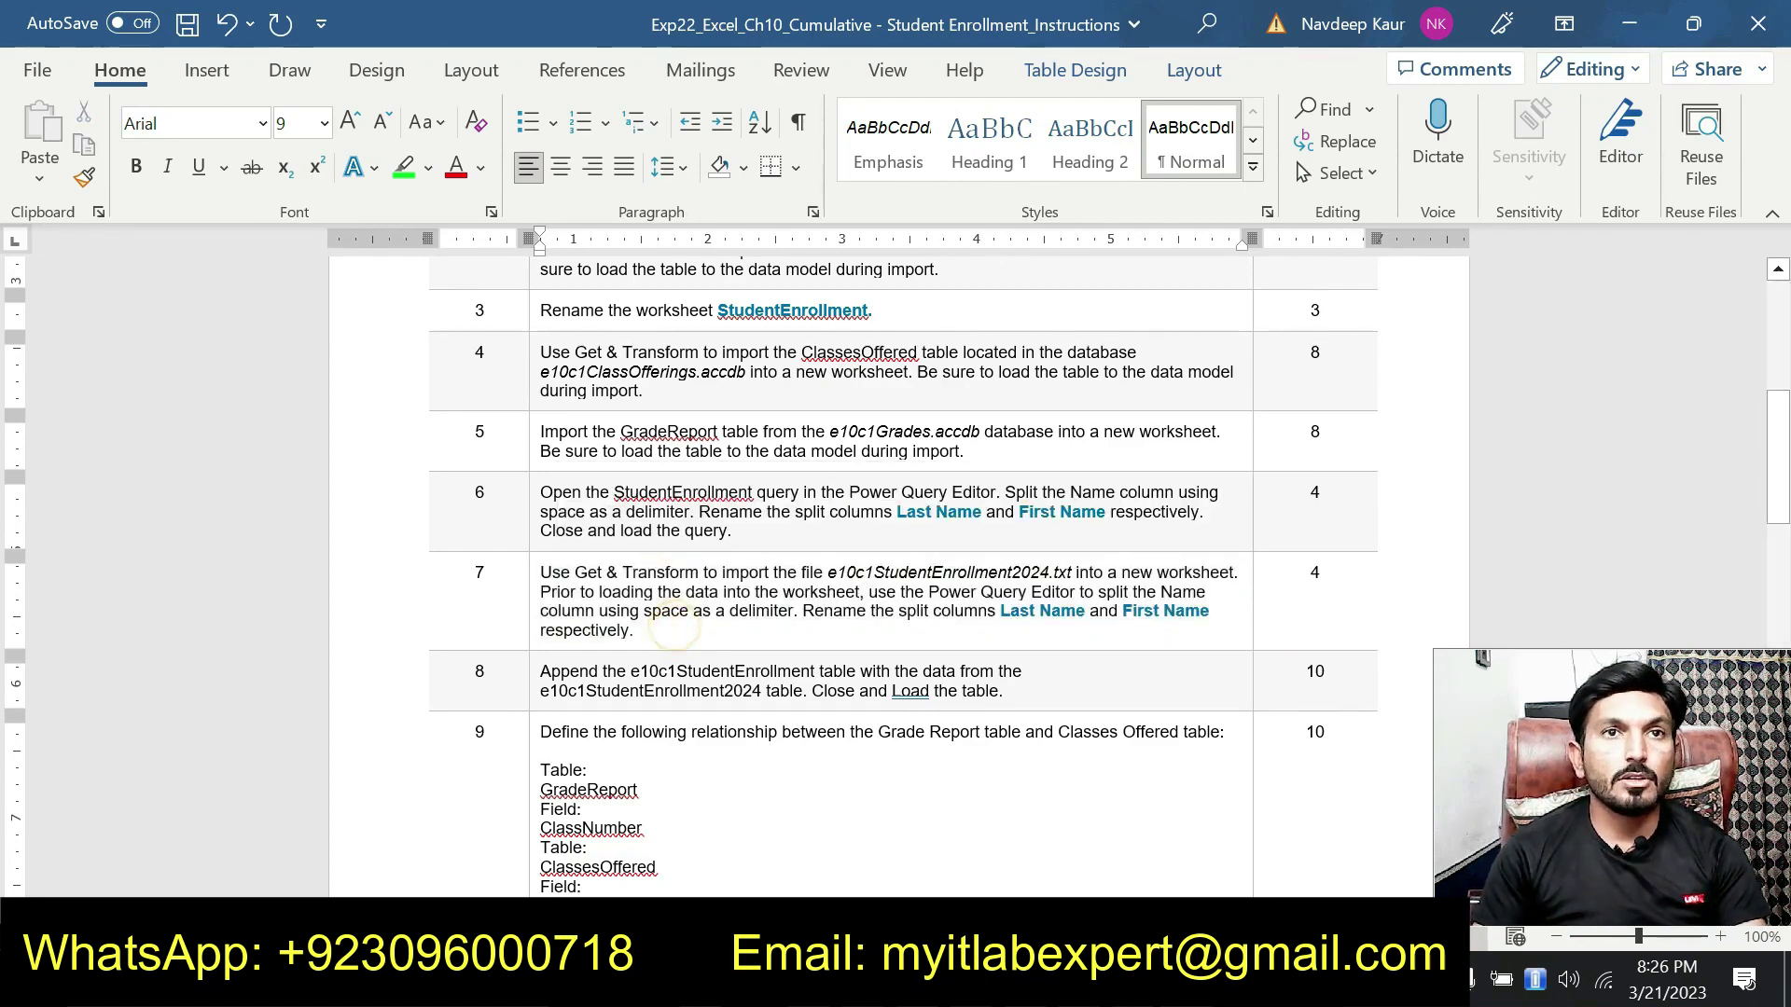
- Highlight the step 8 instruction about appending the e10c1StudentEnrollment2024 data in green and review the table names
{"action": "left_click_drag", "start_coordinate": [1008, 691], "coordinate": [541, 671]}
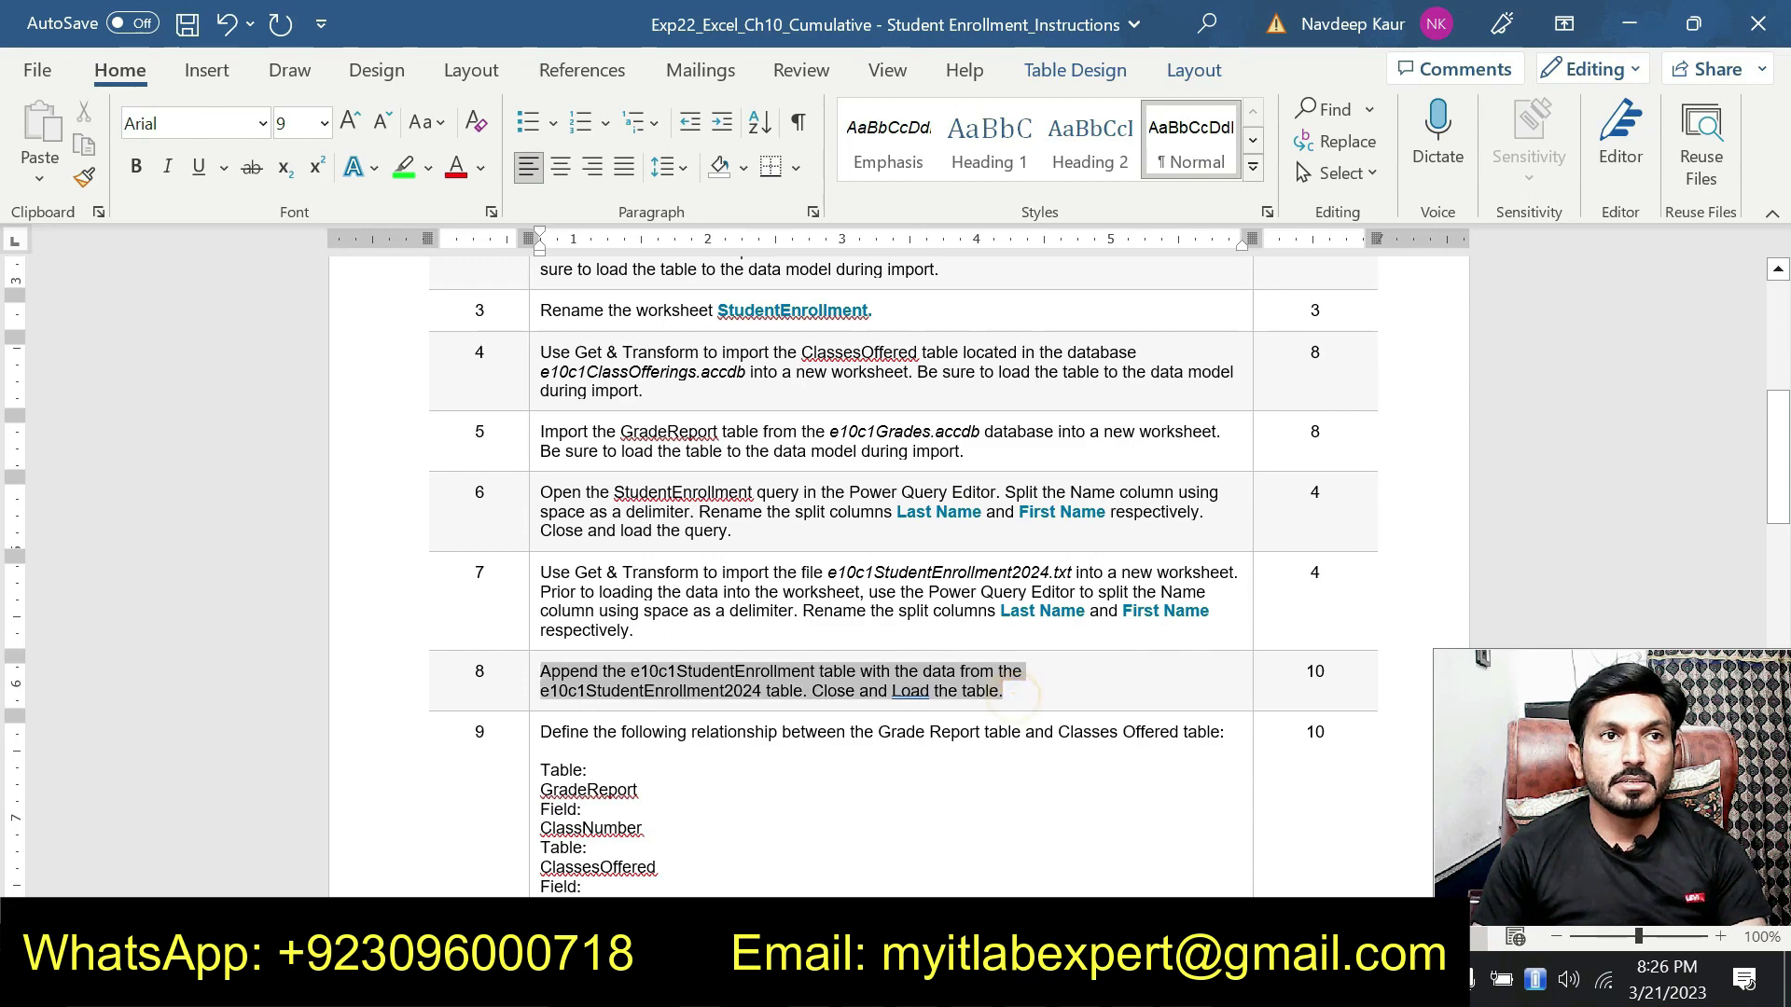
{"action": "left_click", "coordinate": [656, 630]}
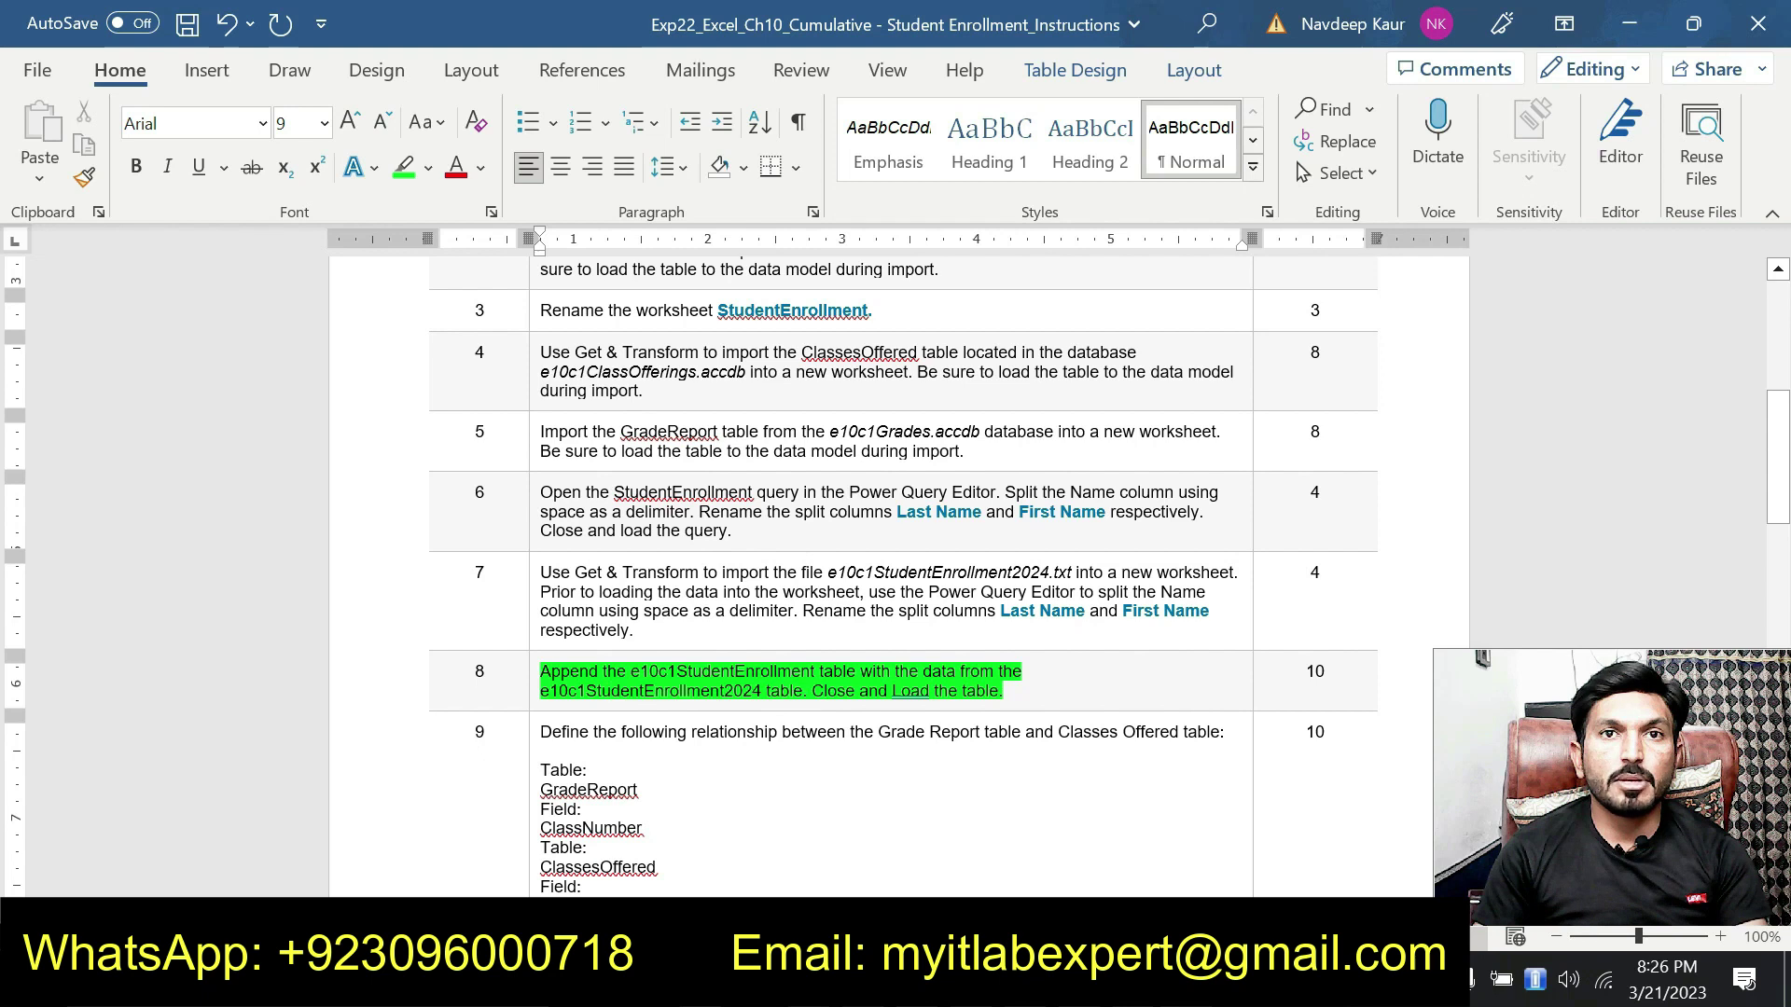
{"action": "left_click", "coordinate": [1006, 695]}
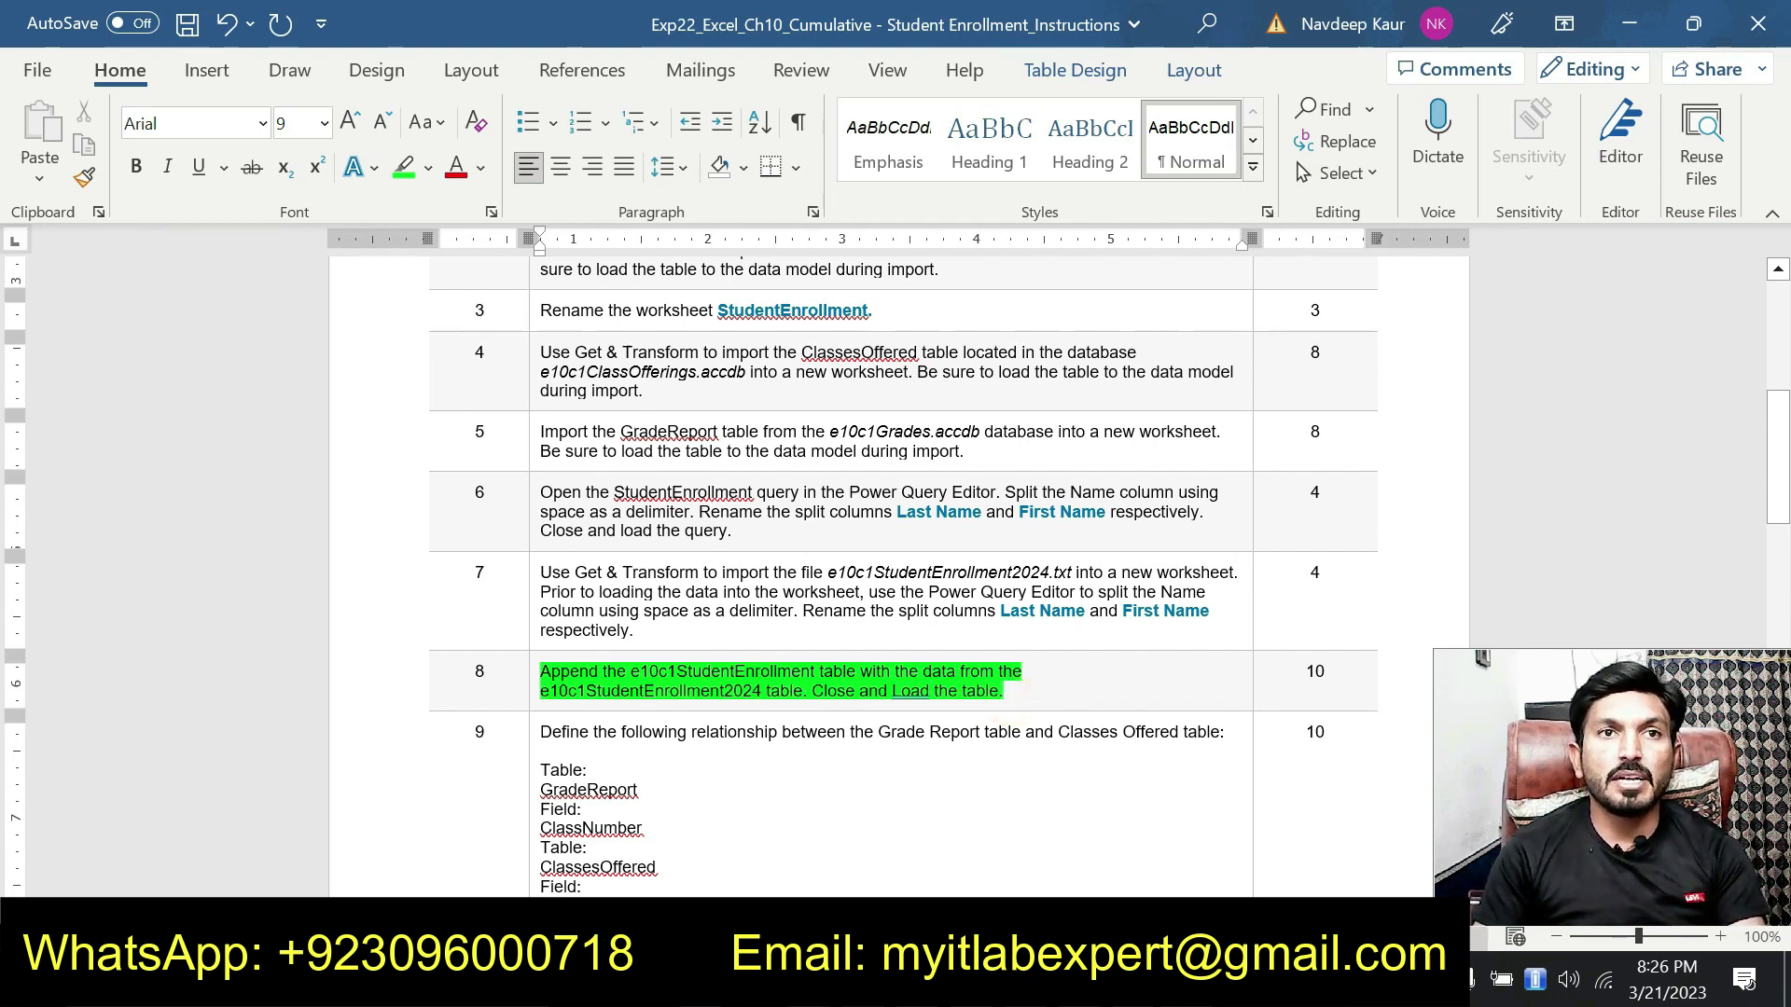
{"action": "left_click_drag", "start_coordinate": [711, 674], "coordinate": [791, 674]}
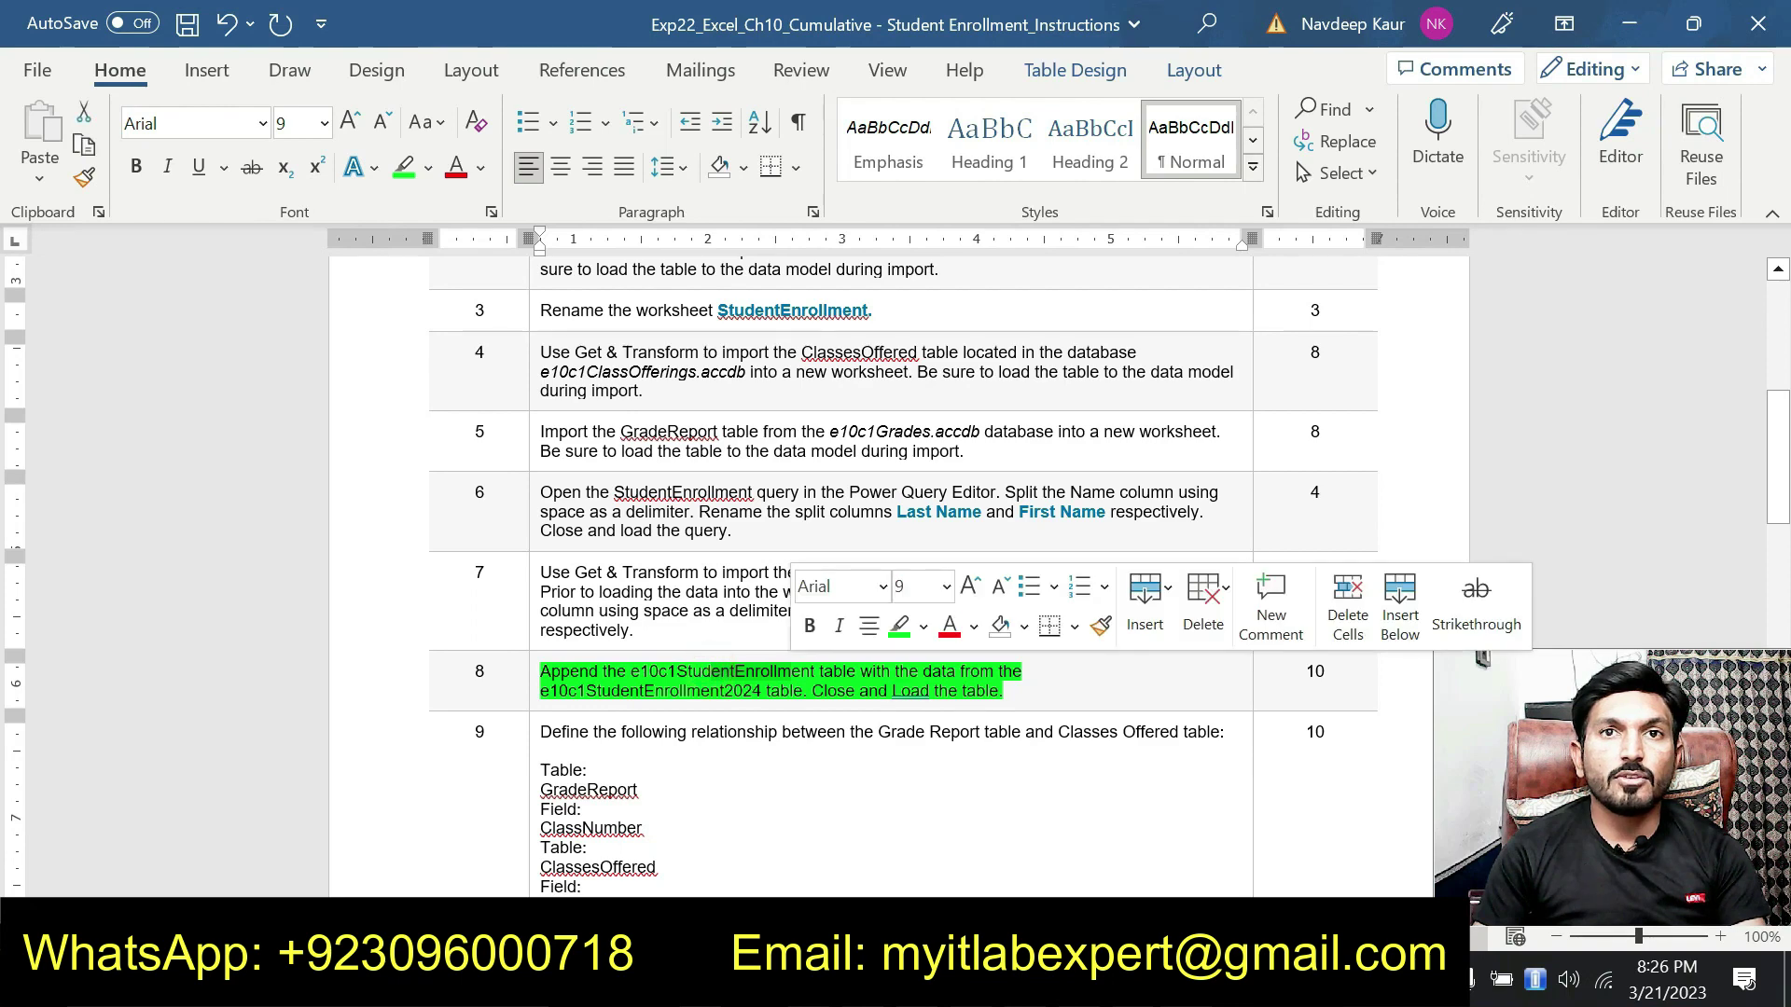
{"action": "left_click_drag", "start_coordinate": [645, 692], "coordinate": [689, 691]}
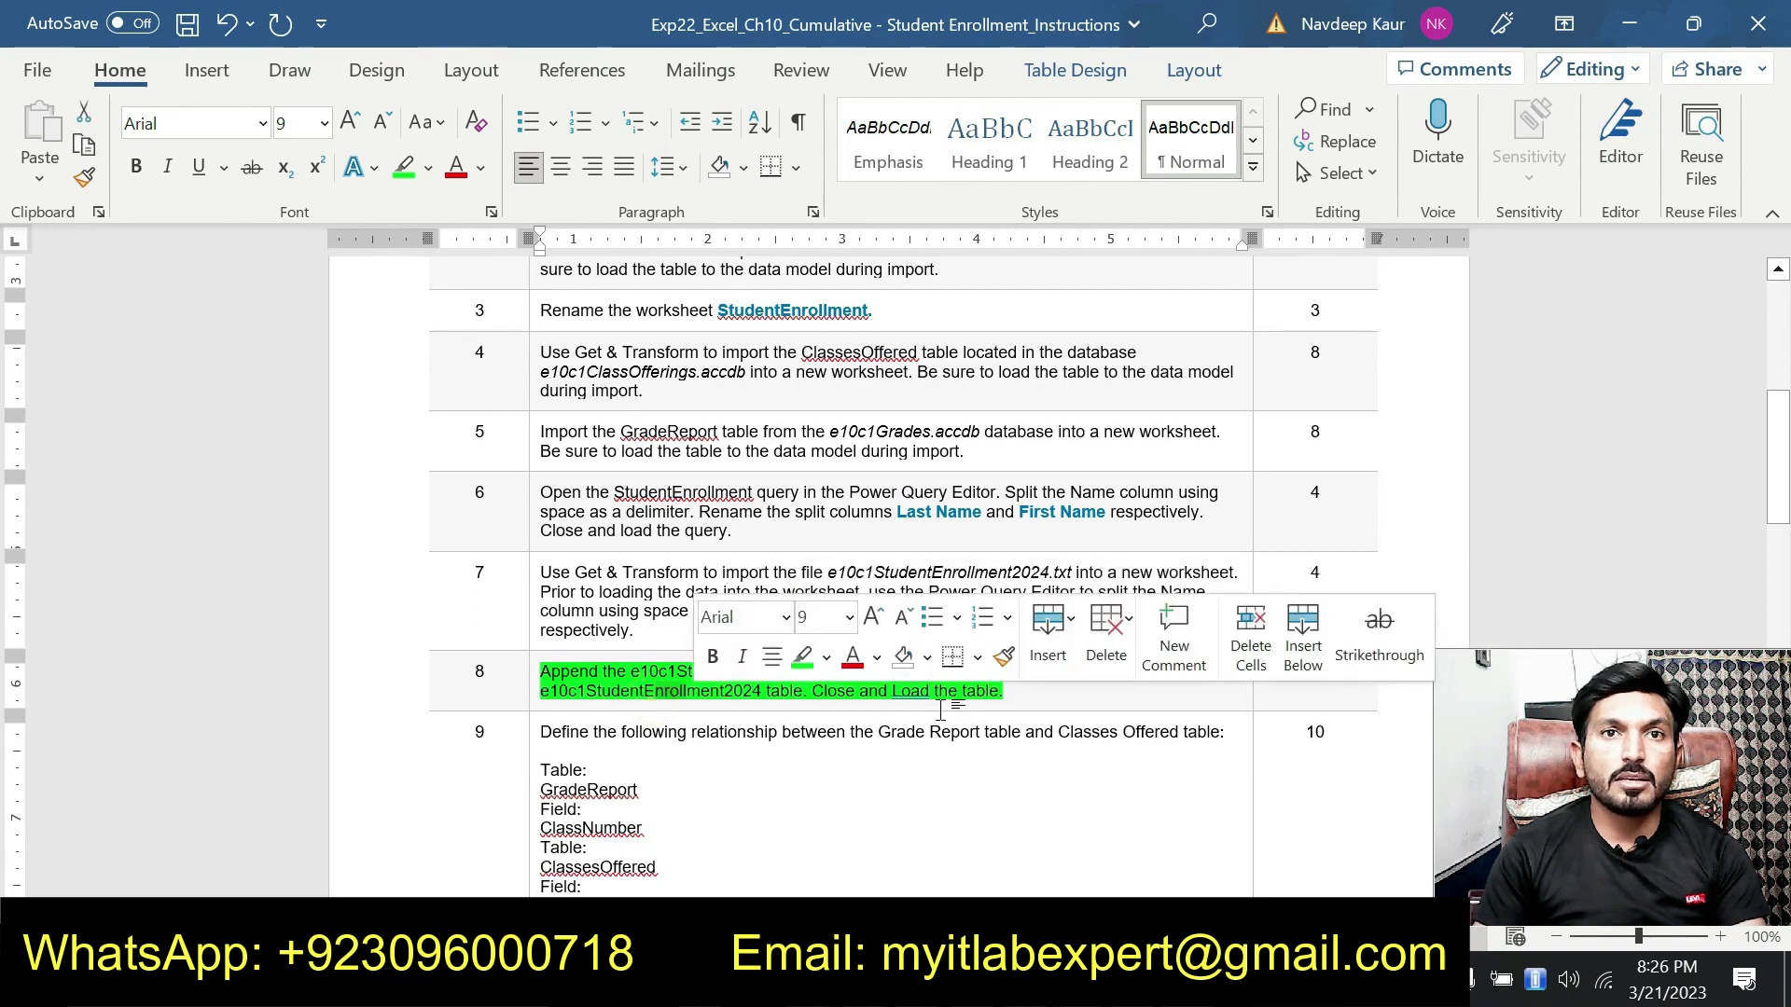
{"action": "left_click", "coordinate": [1024, 695]}
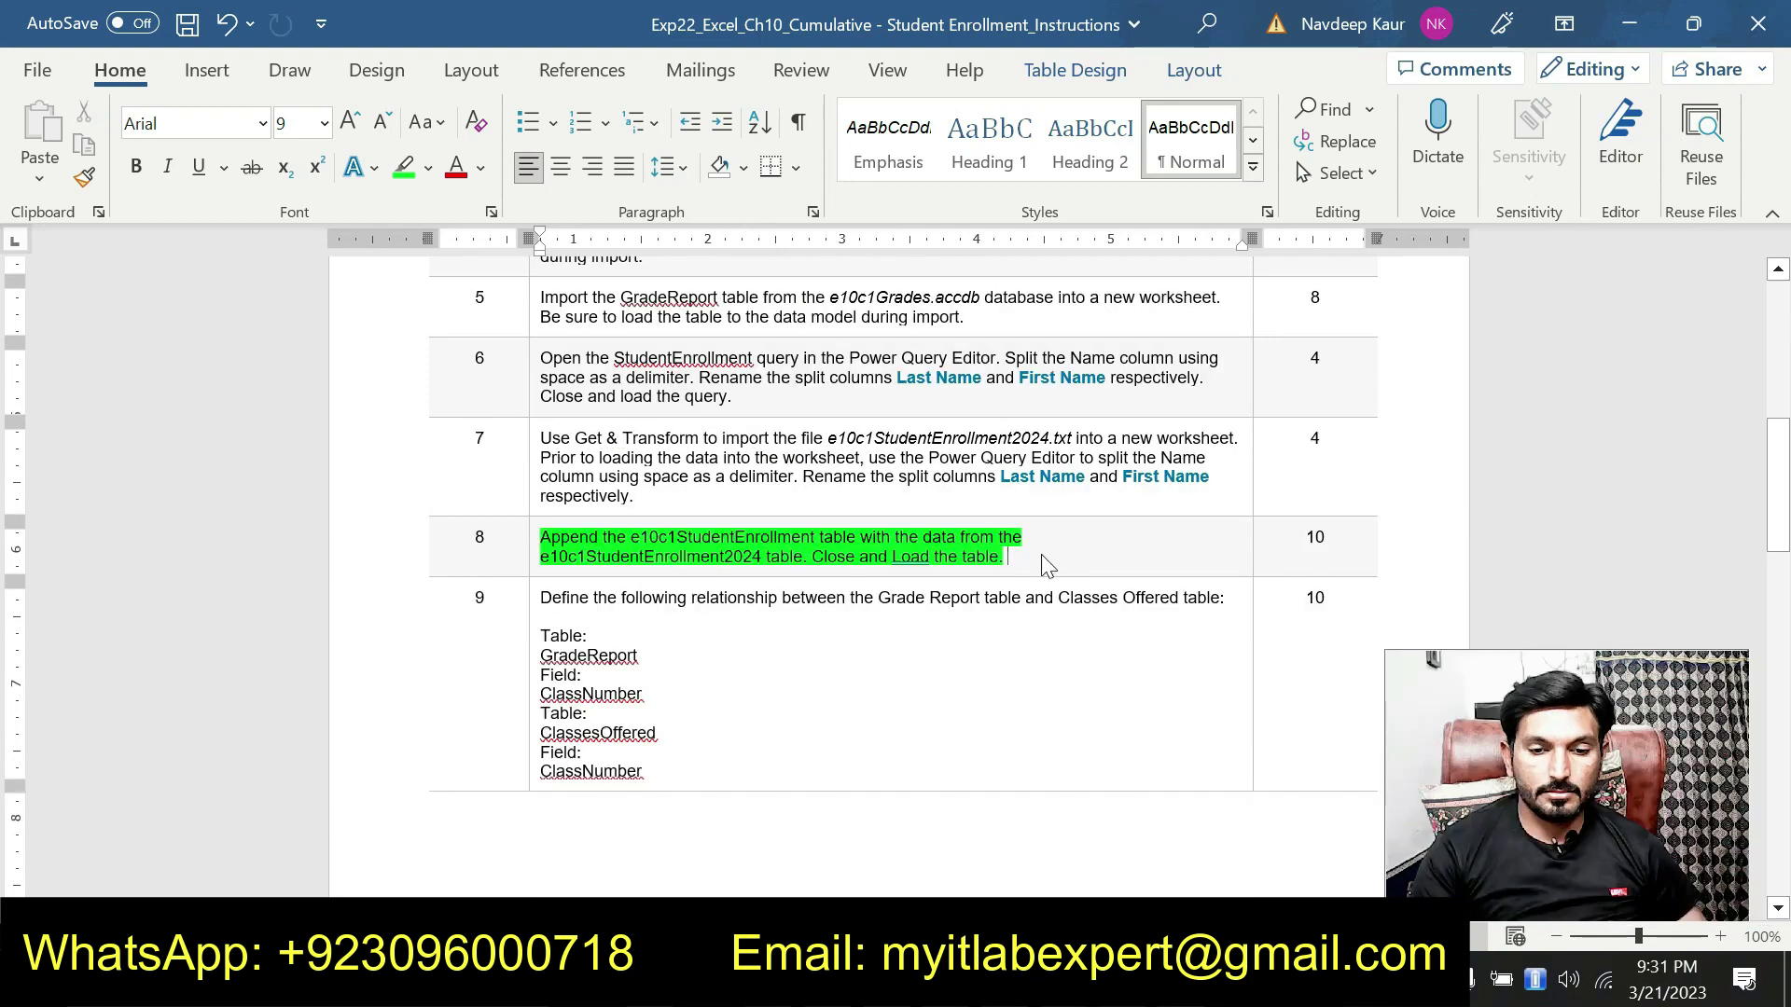
- Switch to the Excel workbook and open the e10c1StudentEnrollment query in the Power Query Editor, checking step 8 in Word
{"action": "left_click", "coordinate": [839, 981]}
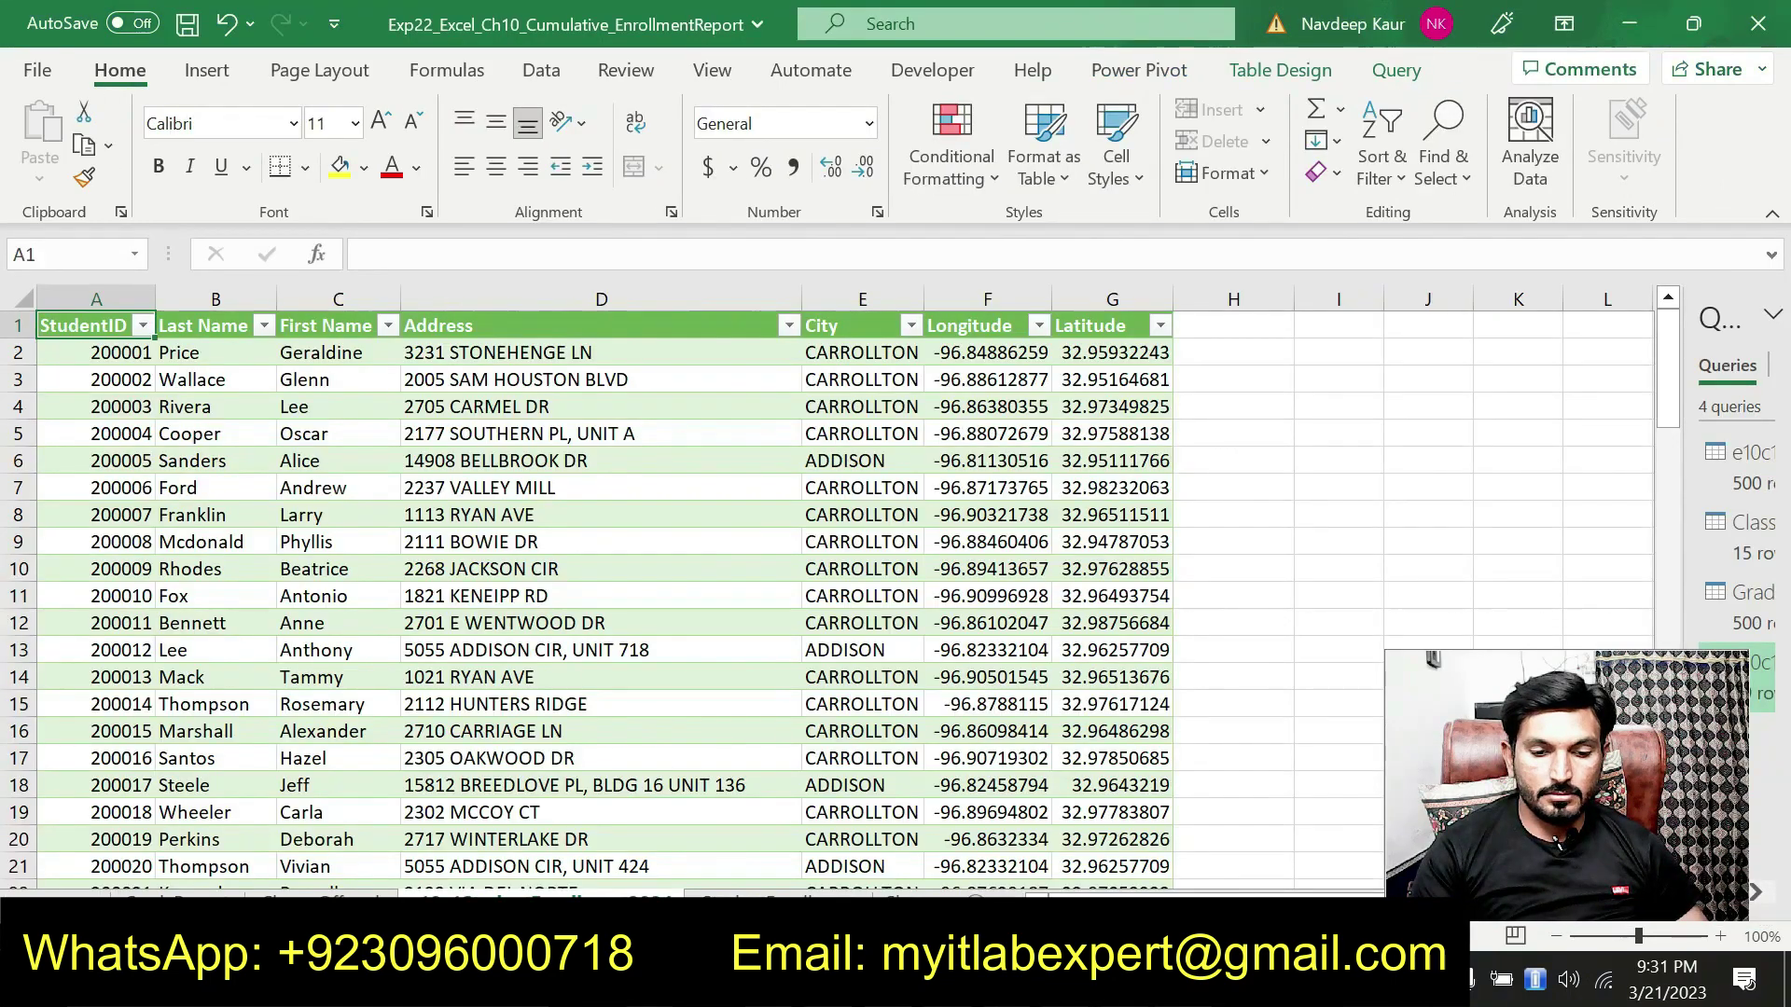
{"action": "left_click", "coordinate": [769, 901]}
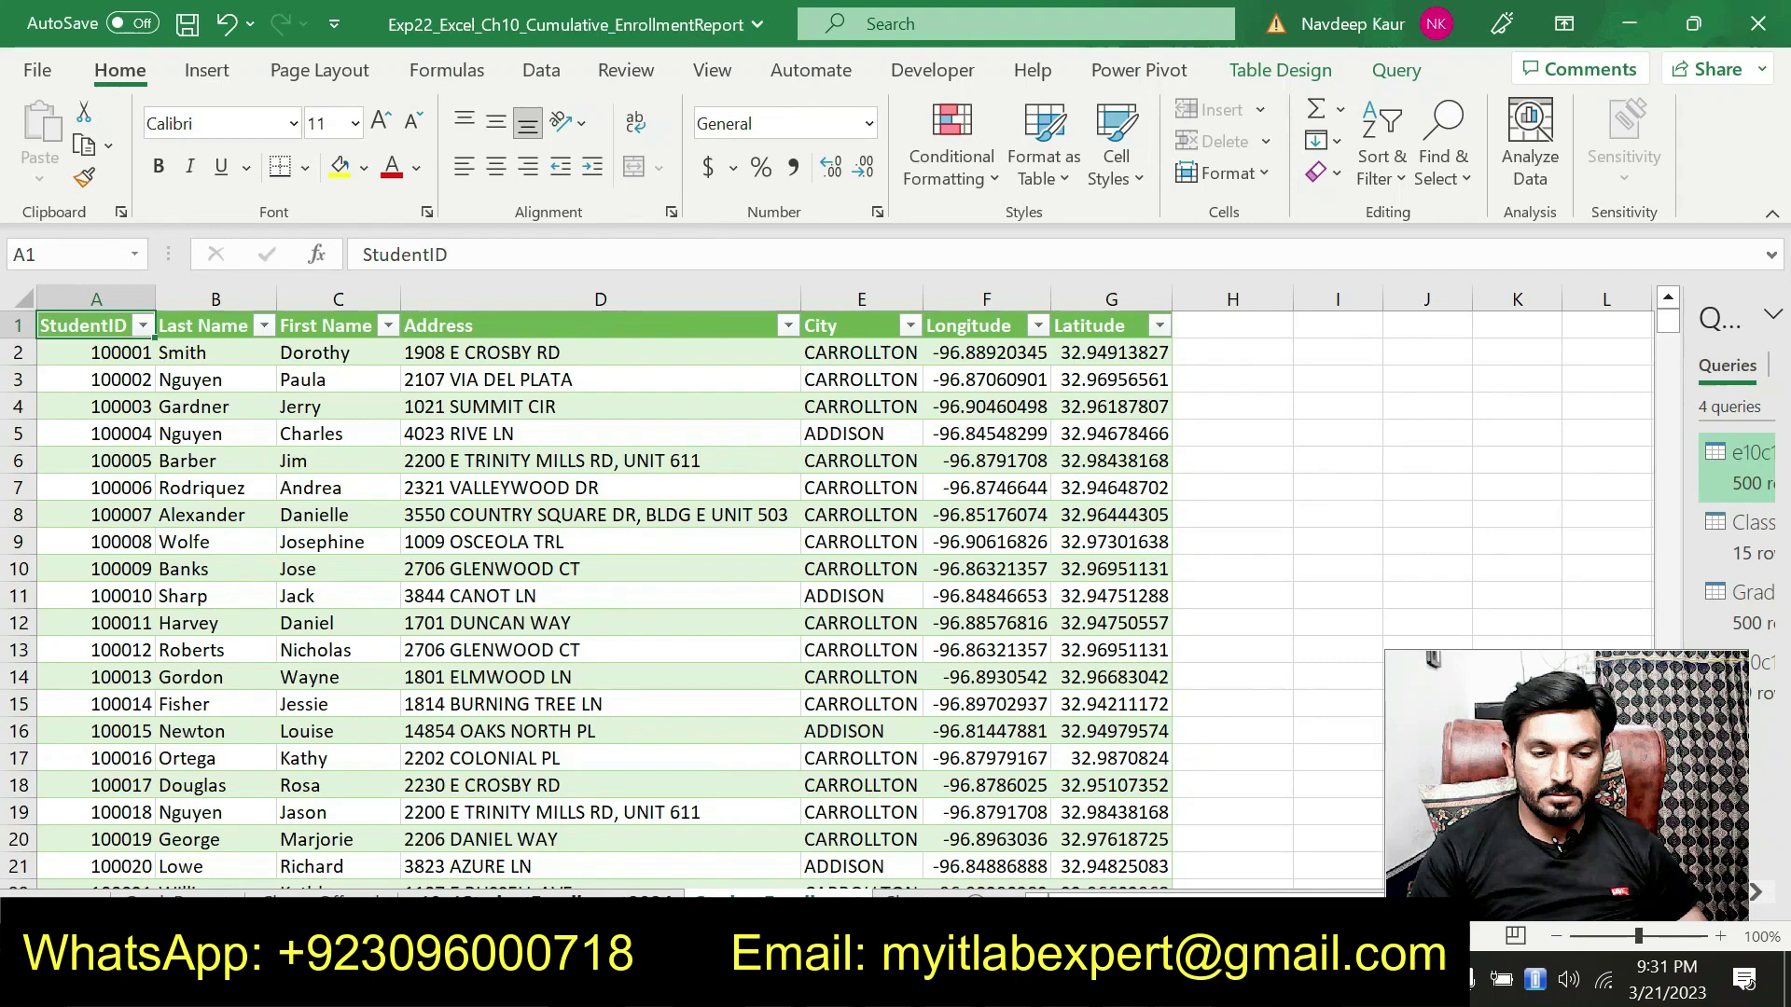
{"action": "key", "text": "alt+Tab"}
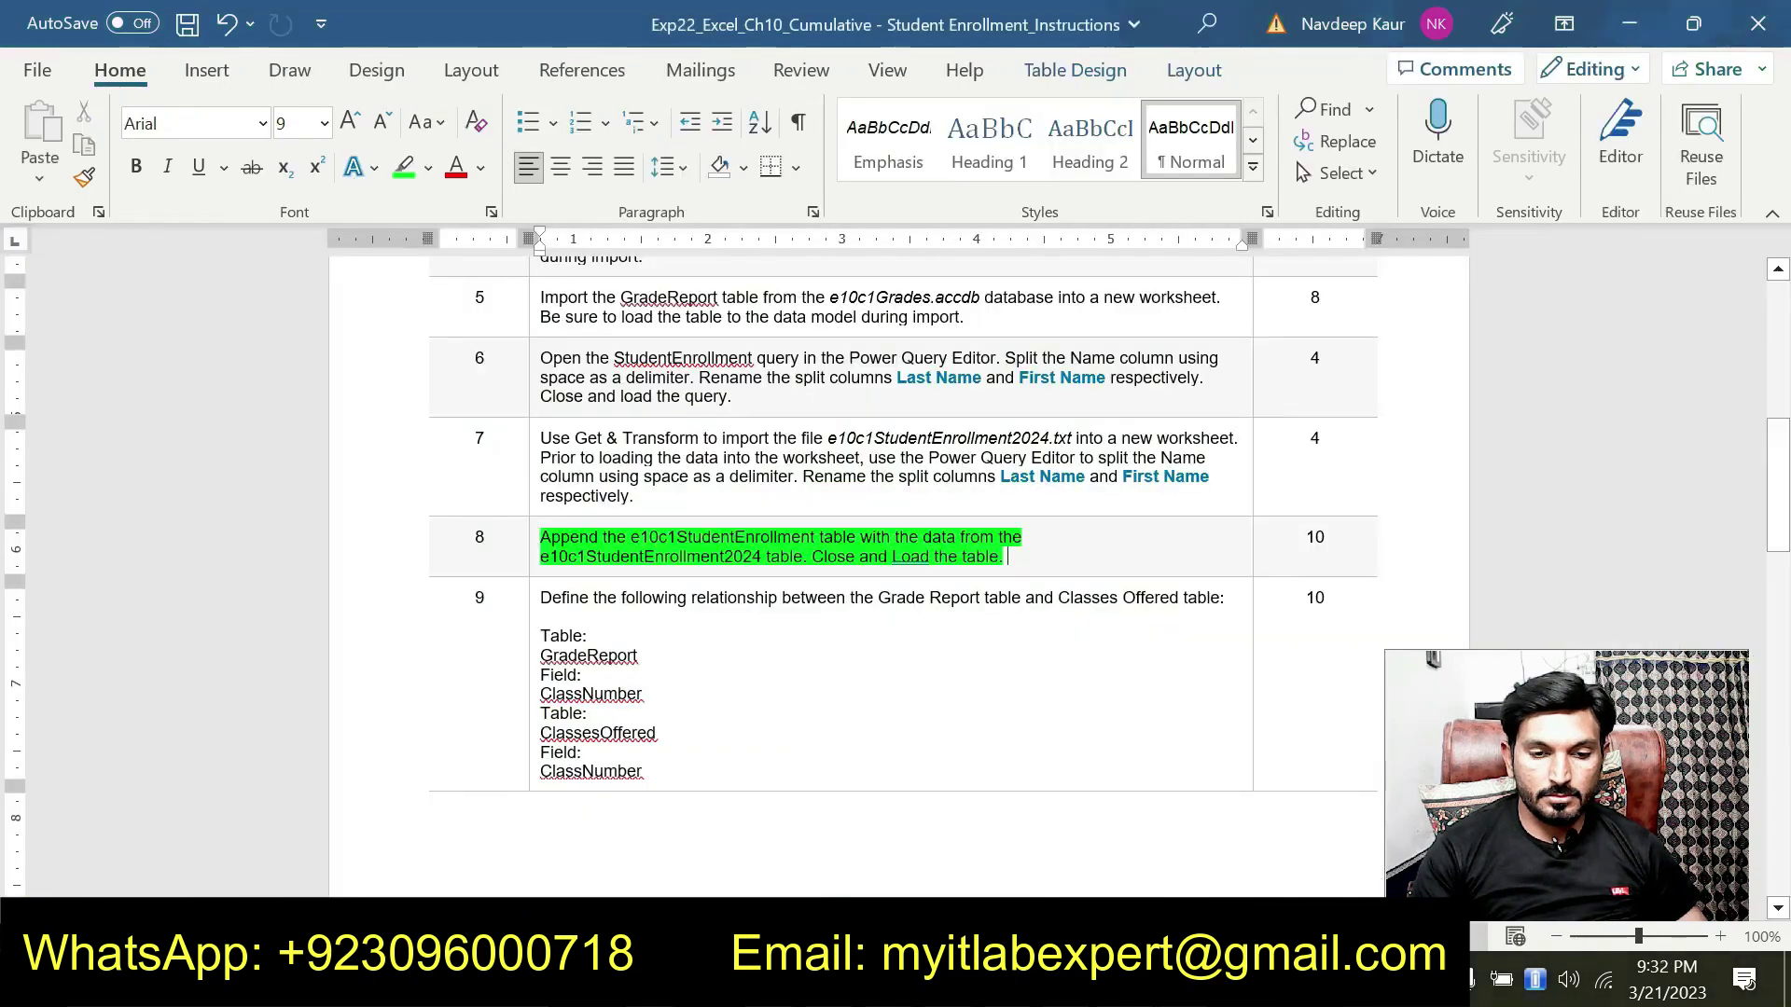
{"action": "key", "text": "alt+Tab"}
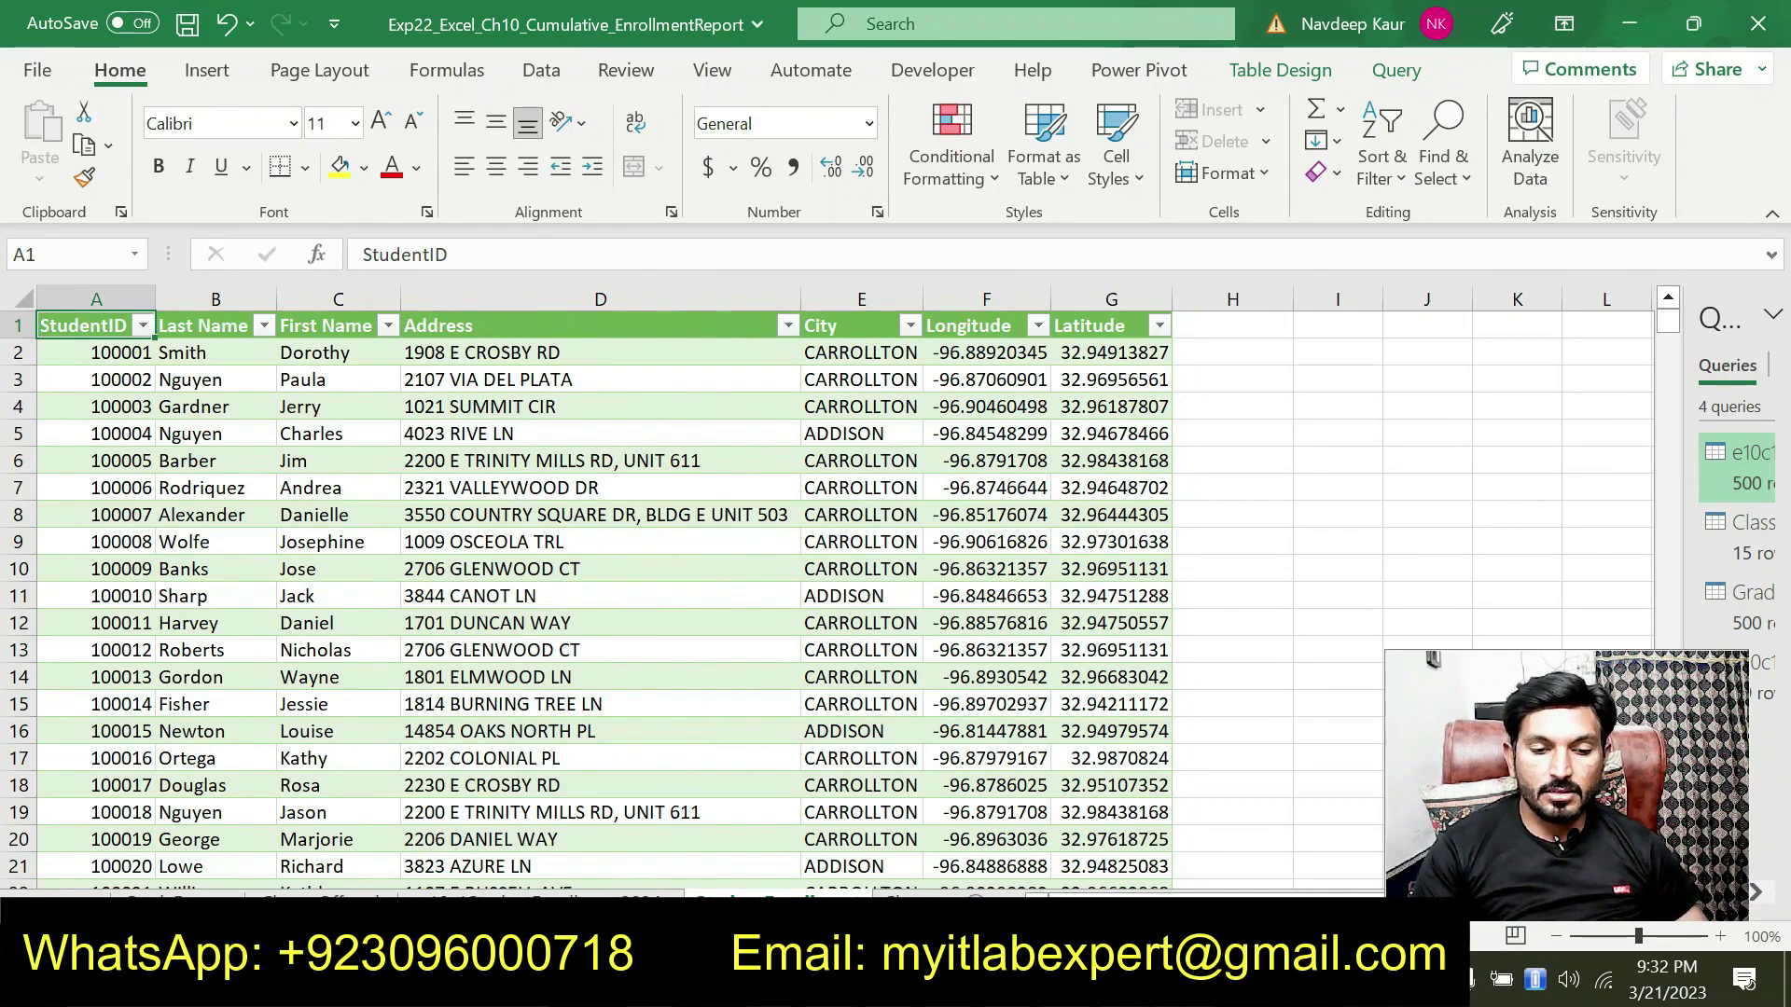
{"action": "key", "text": "alt+Tab"}
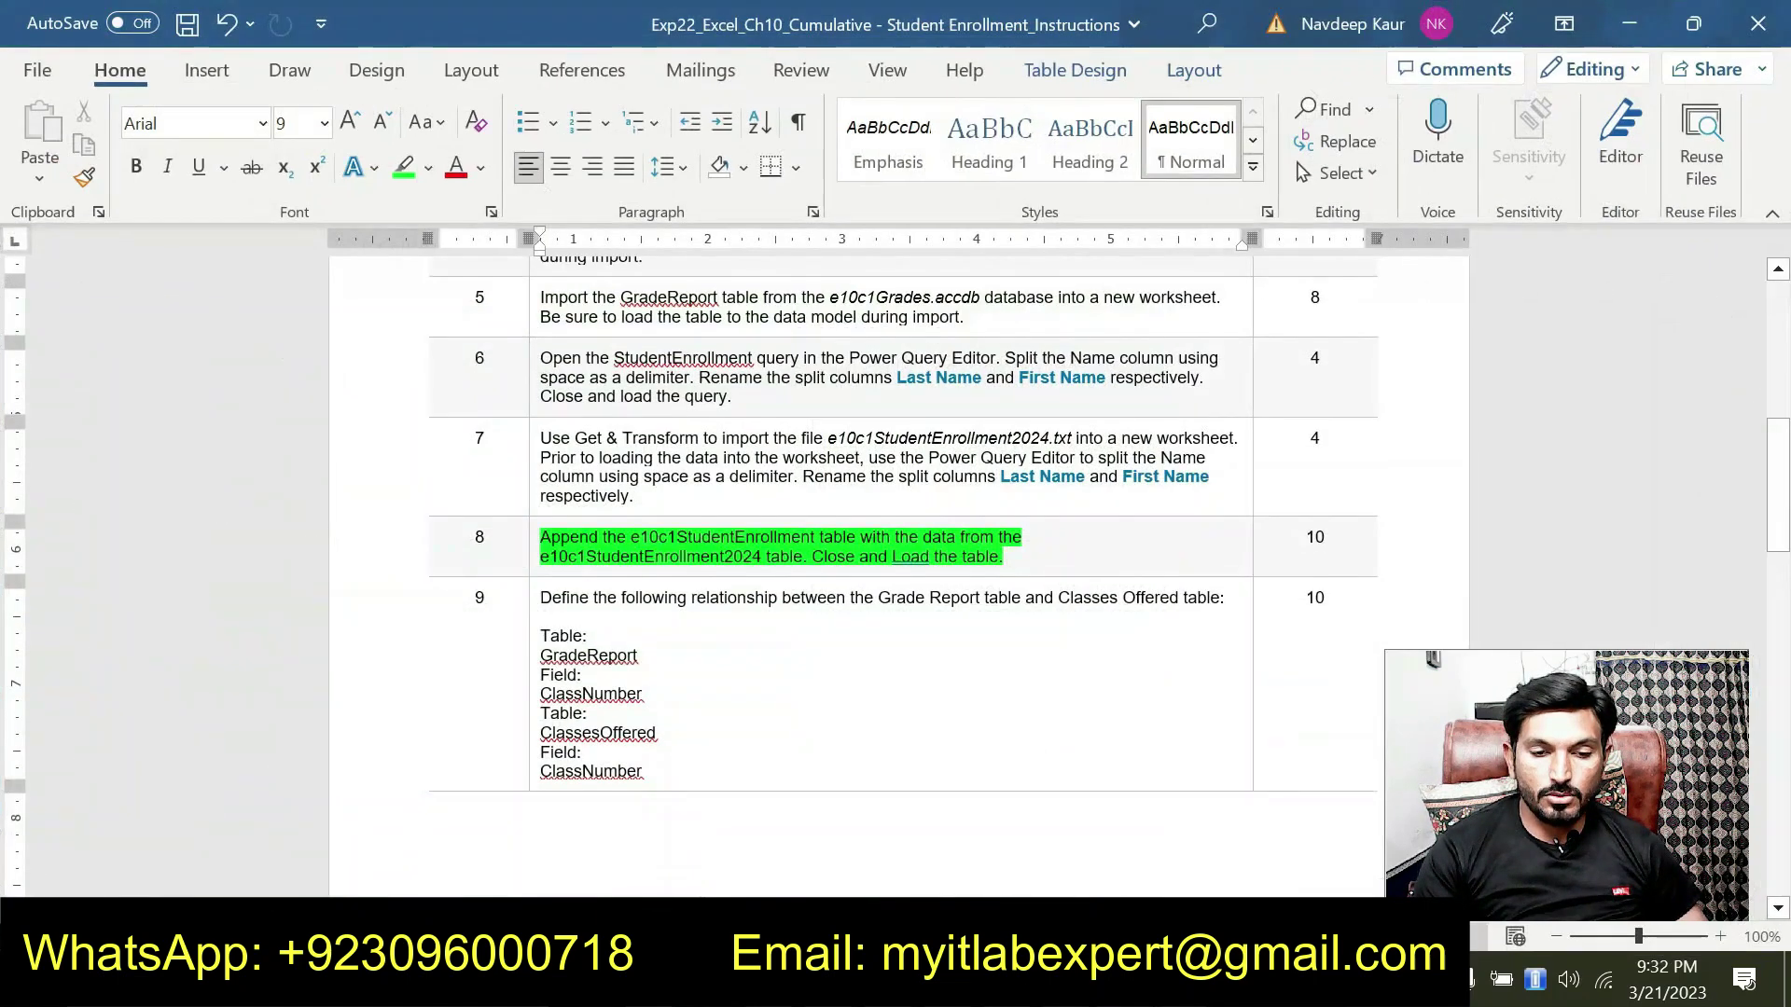
{"action": "key", "text": "alt+Tab"}
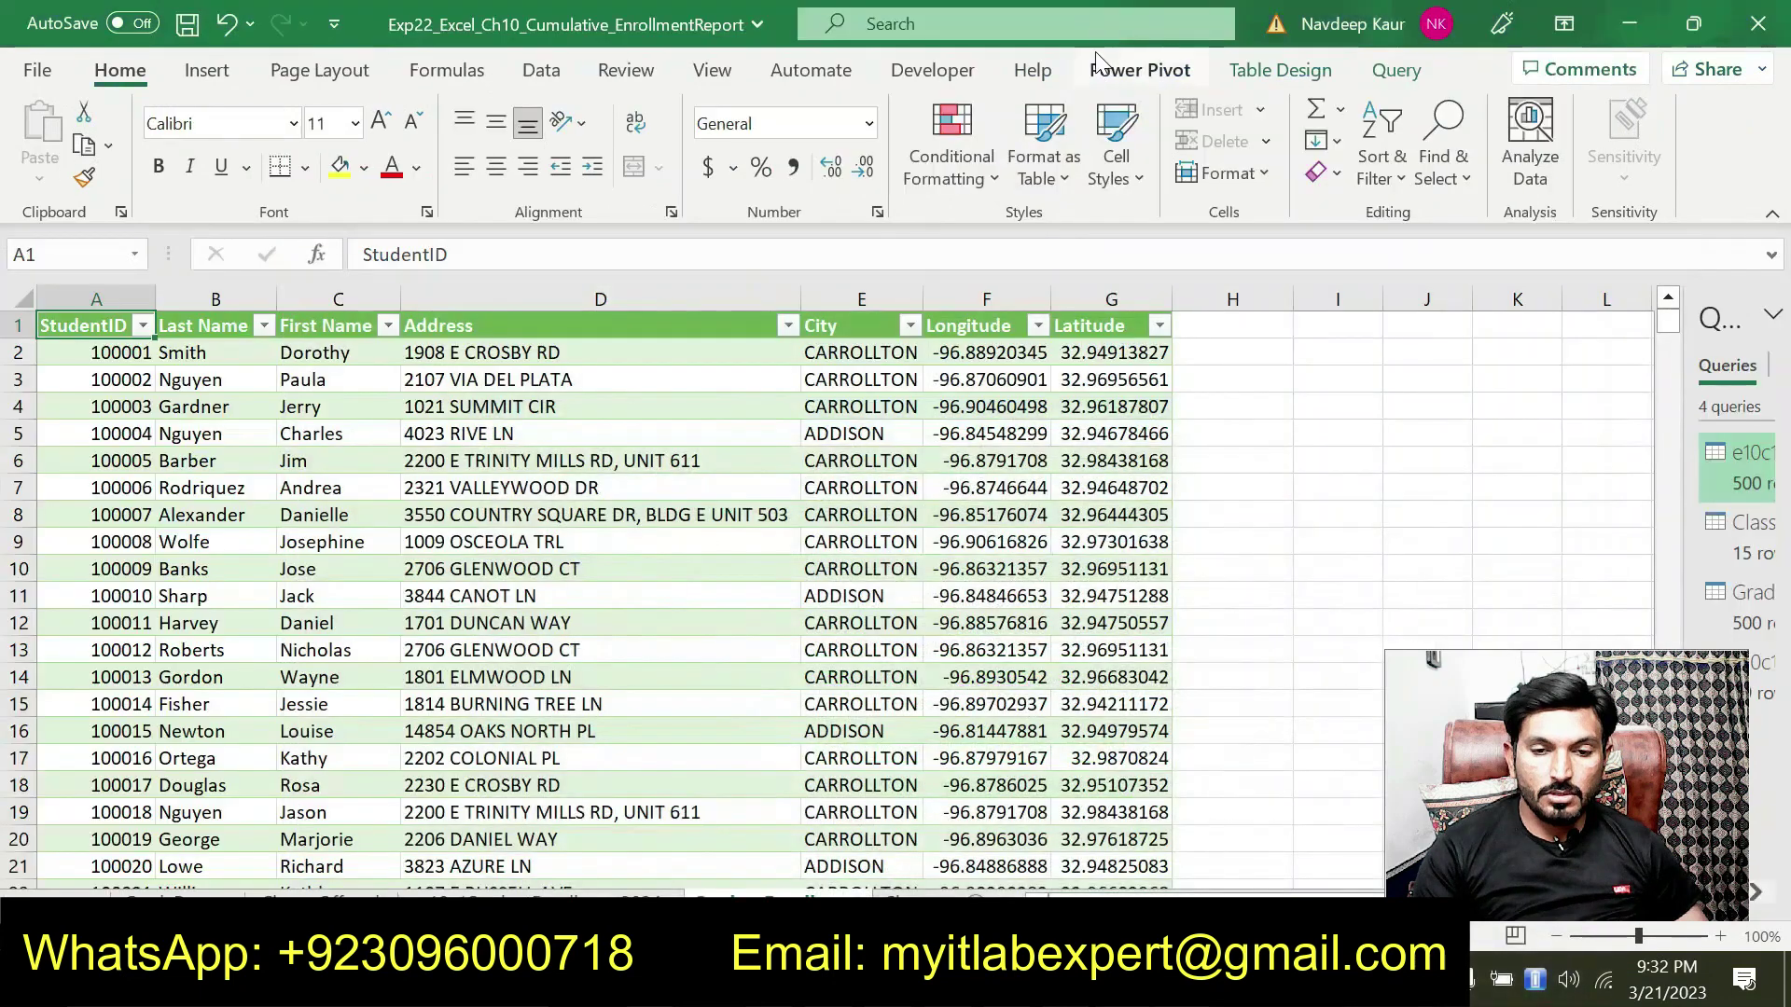
{"action": "left_click", "coordinate": [1397, 70]}
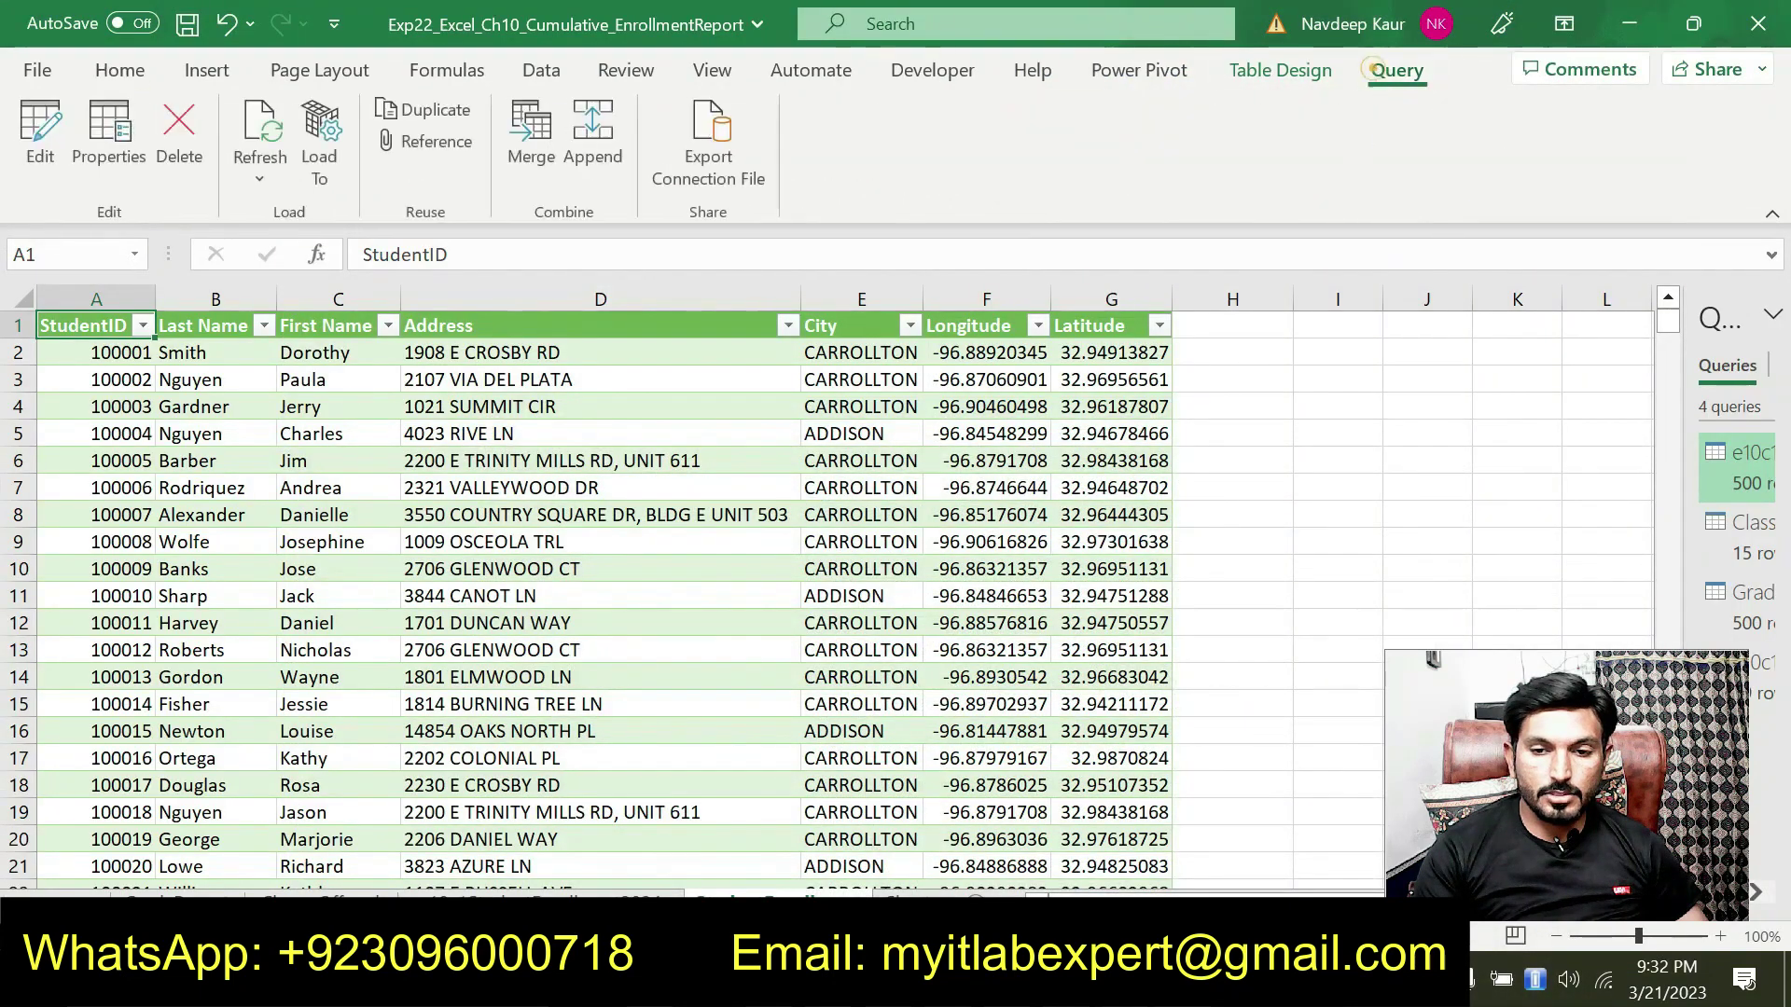
{"action": "left_click", "coordinate": [40, 130]}
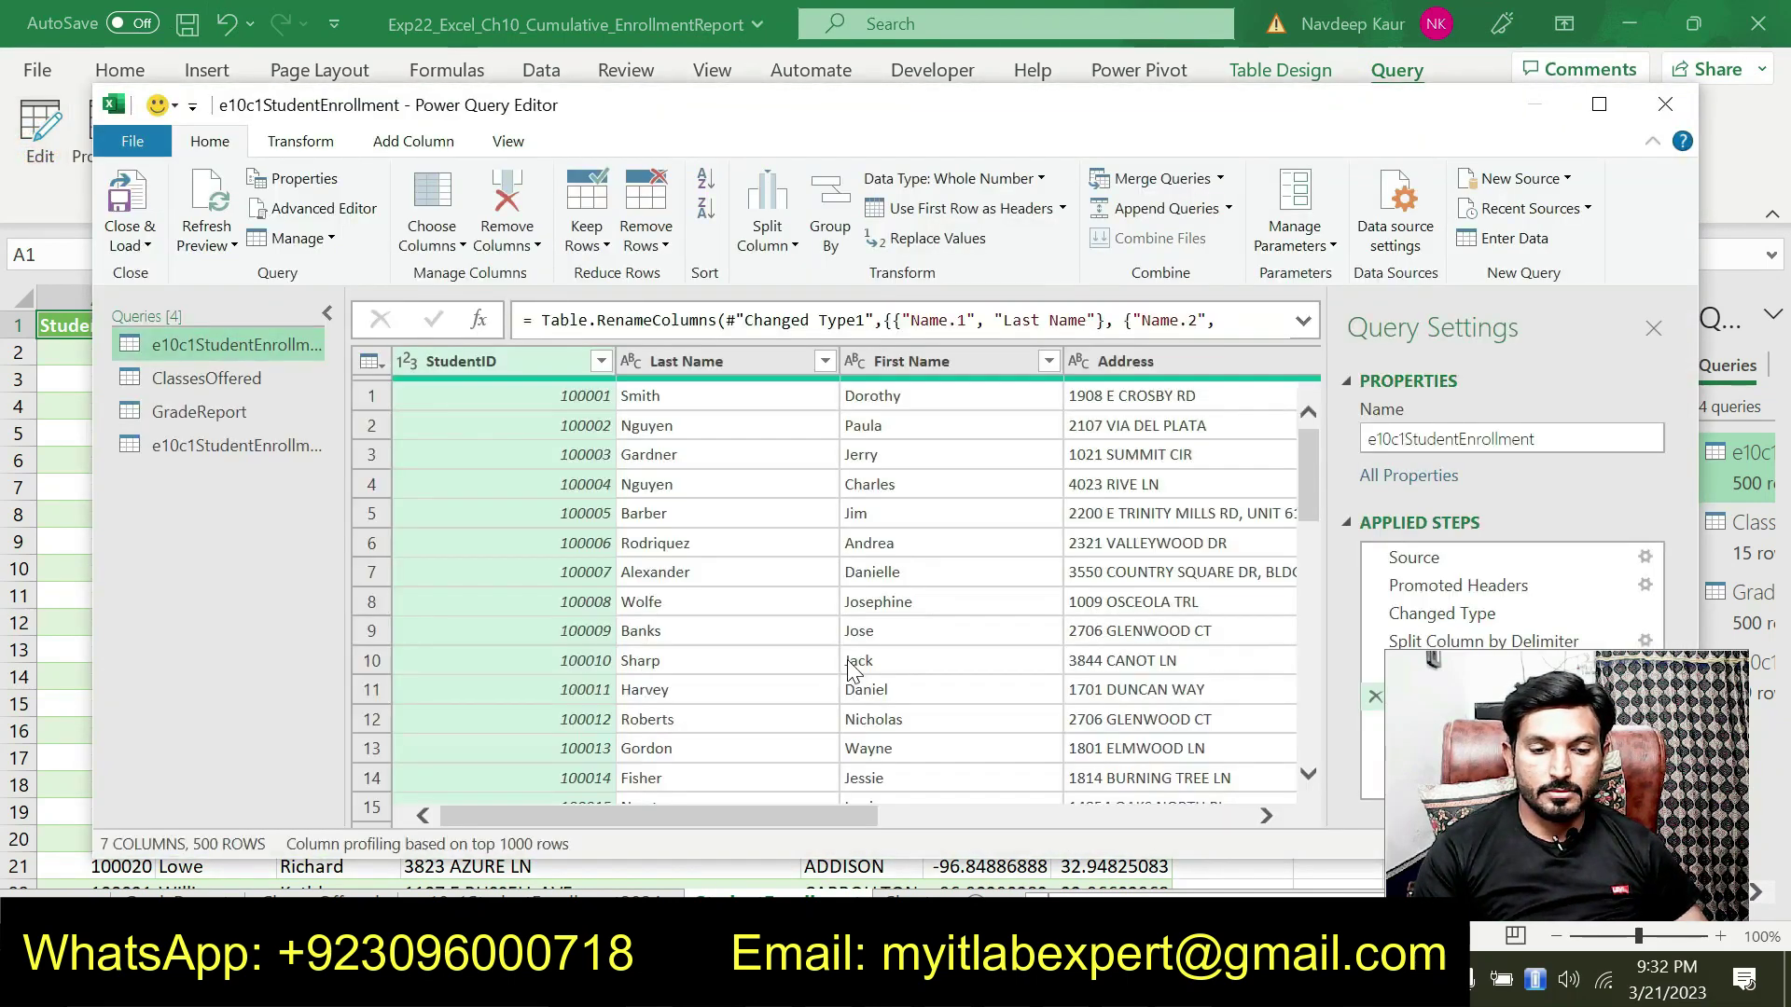
- Append the e10c1StudentEnrollment2024 table to the e10c1StudentEnrollment query, and close and load it
{"action": "left_click", "coordinate": [1228, 212]}
{"action": "left_click", "coordinate": [1205, 250]}
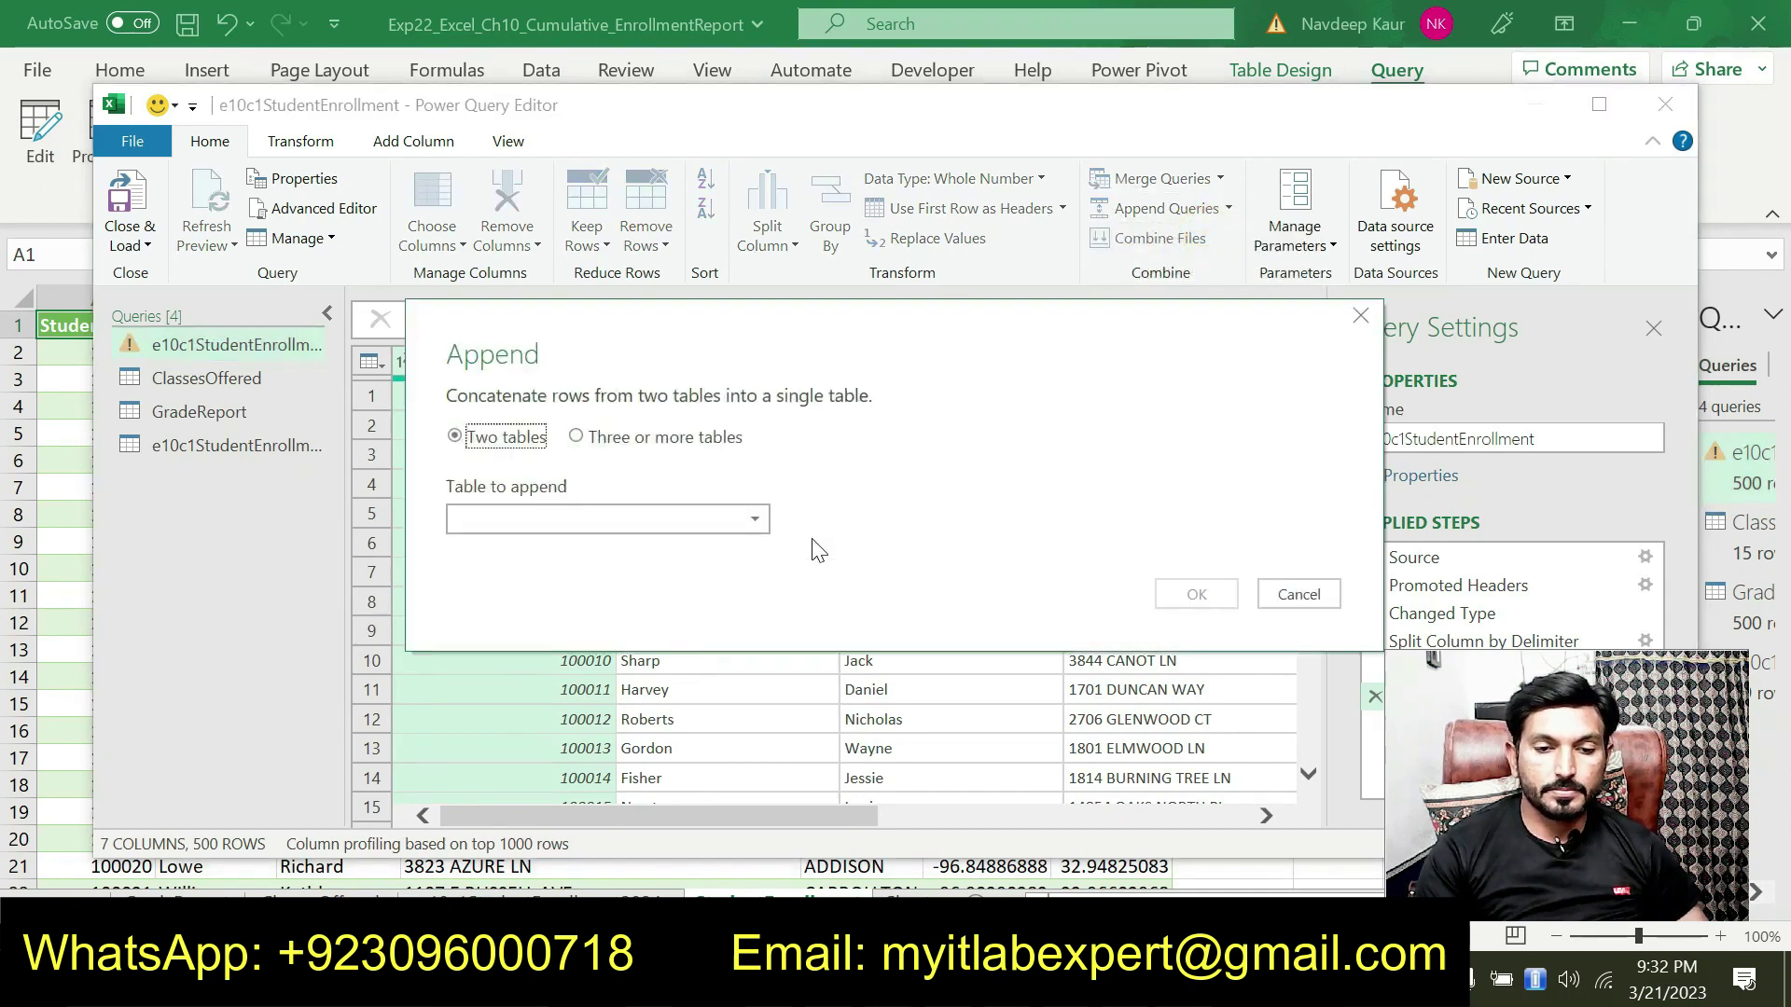
{"action": "left_click", "coordinate": [618, 528]}
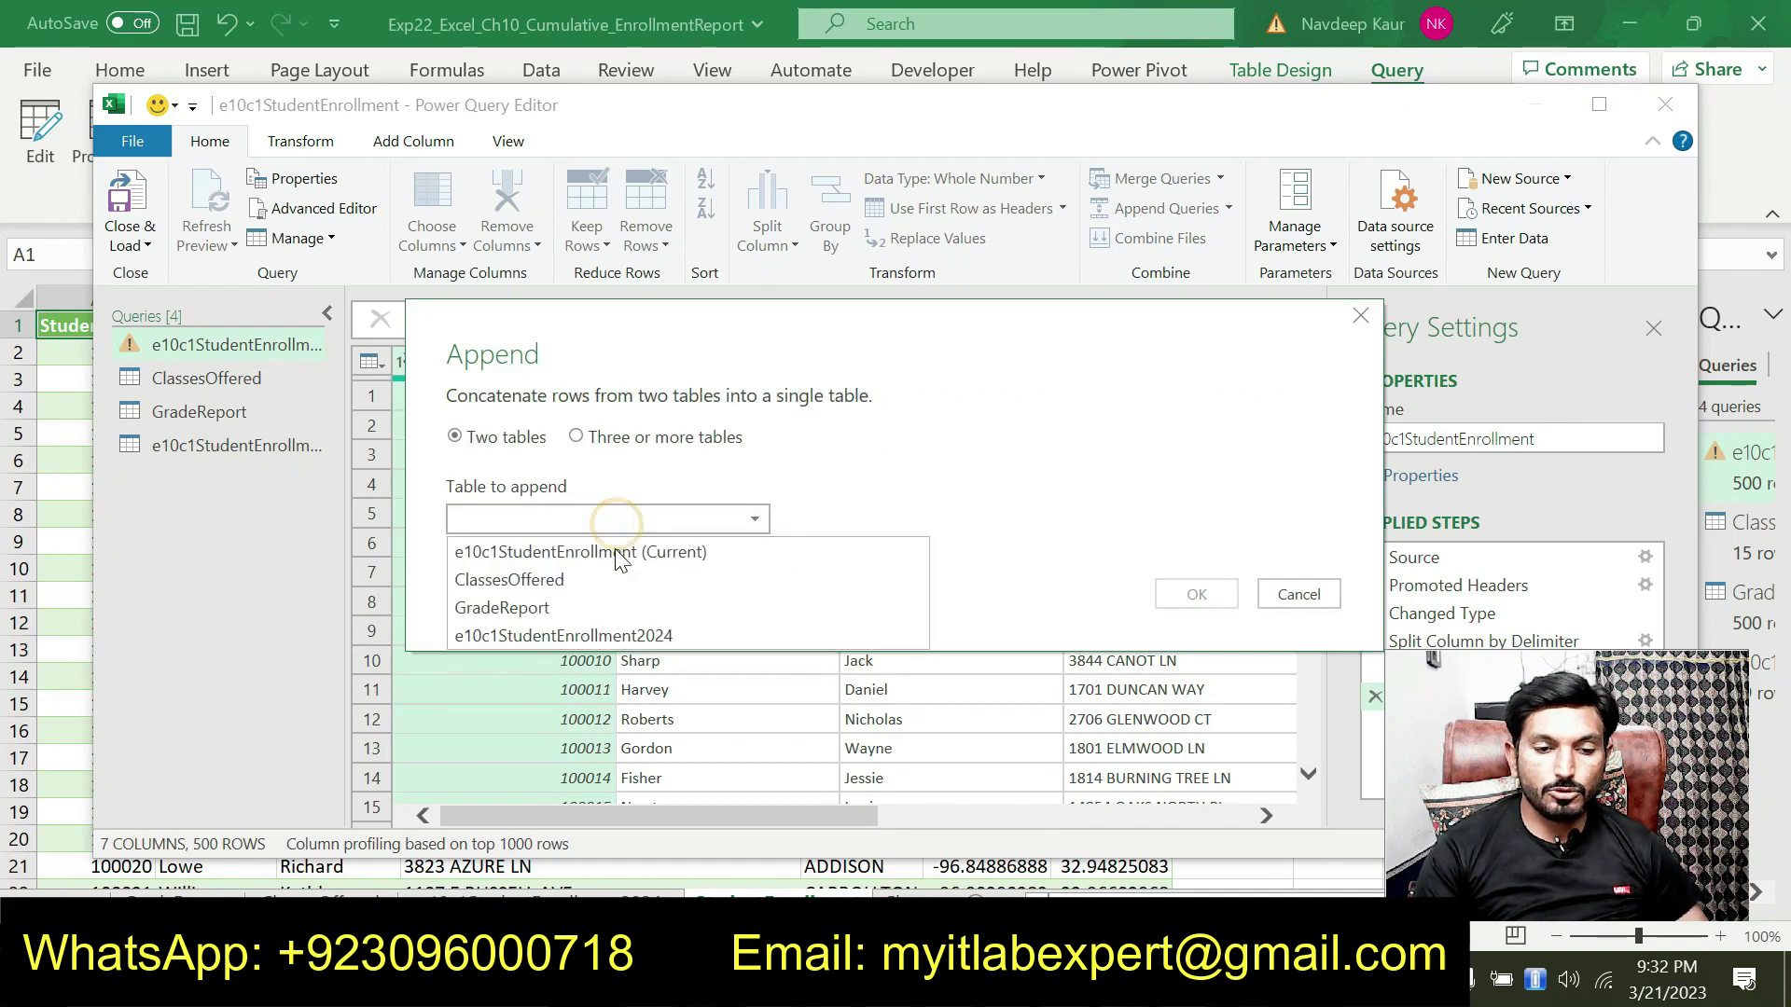
{"action": "left_click", "coordinate": [627, 636]}
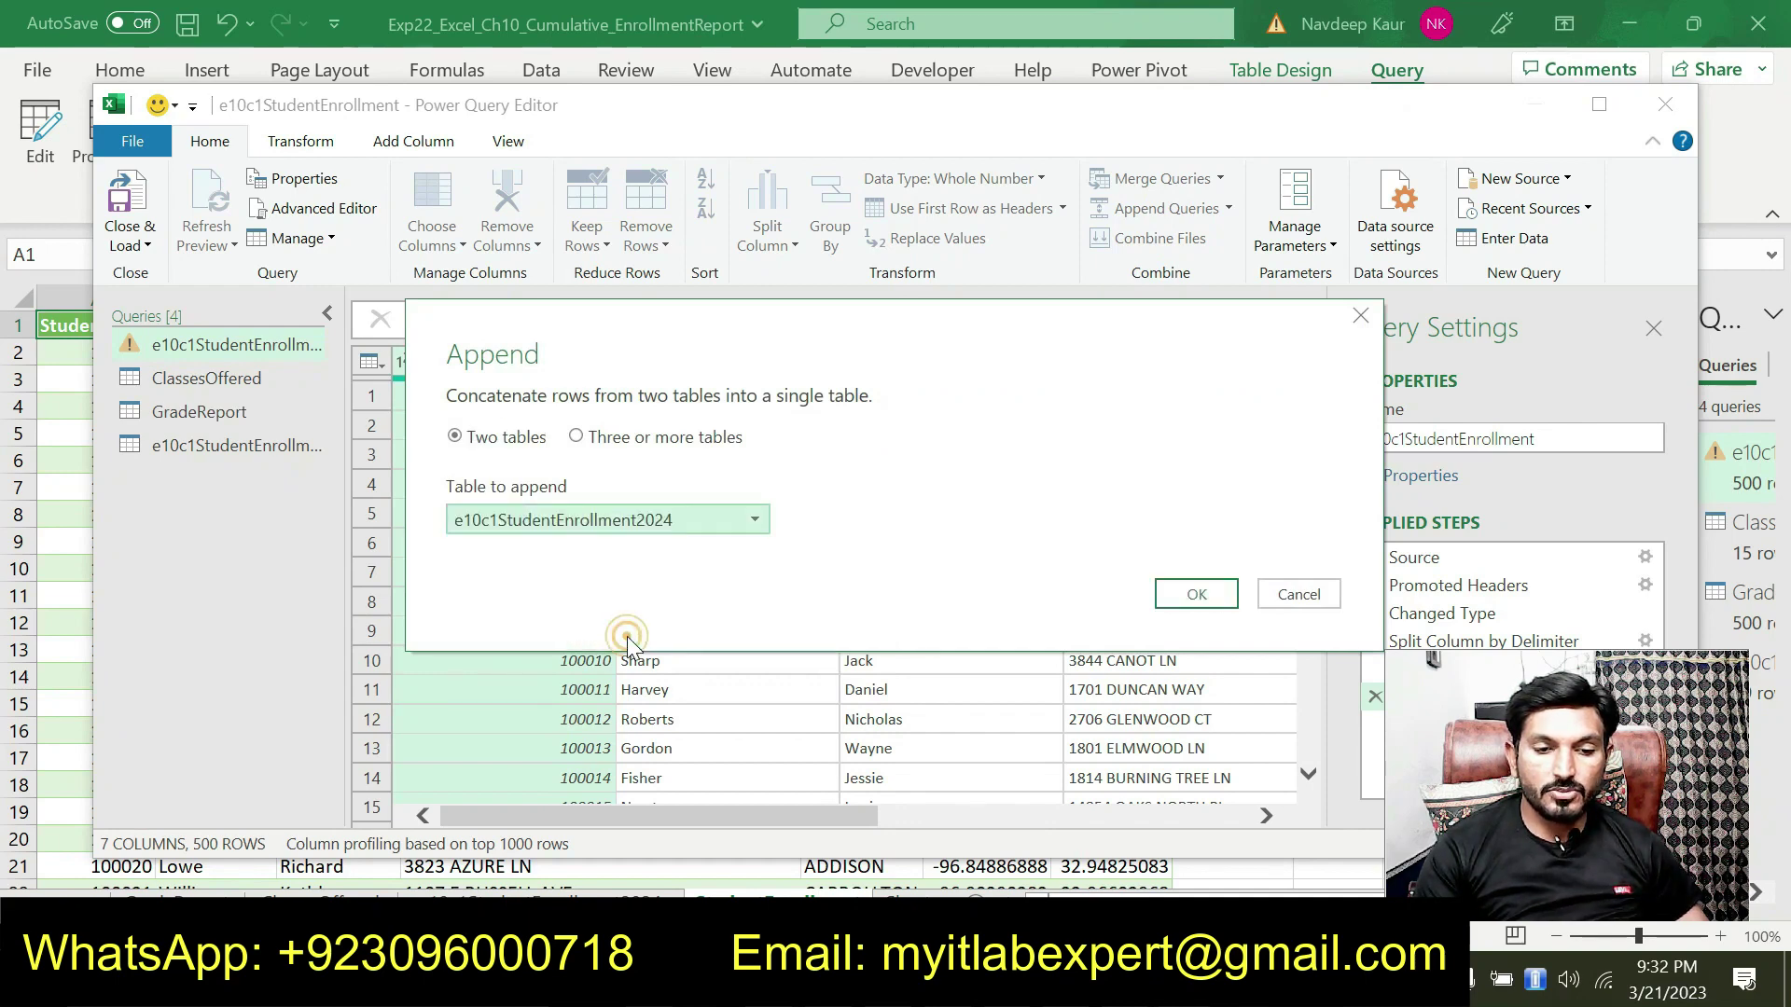
{"action": "left_click", "coordinate": [1190, 597]}
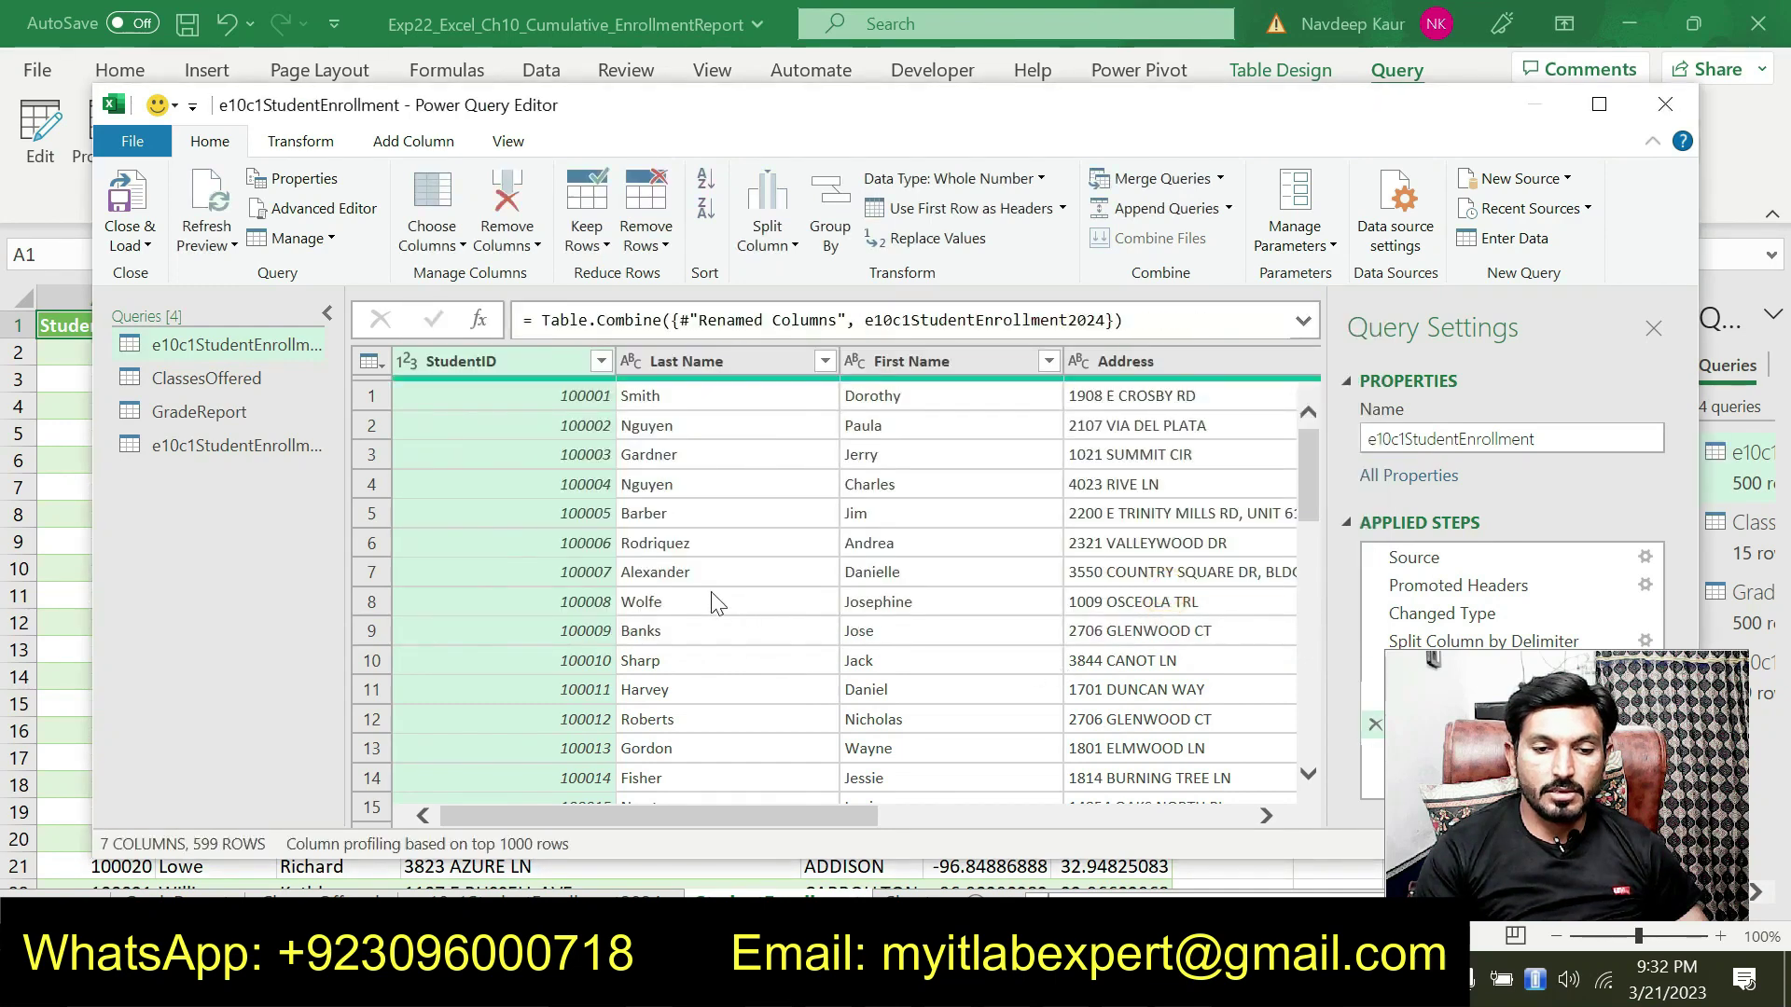
{"action": "left_click", "coordinate": [140, 244]}
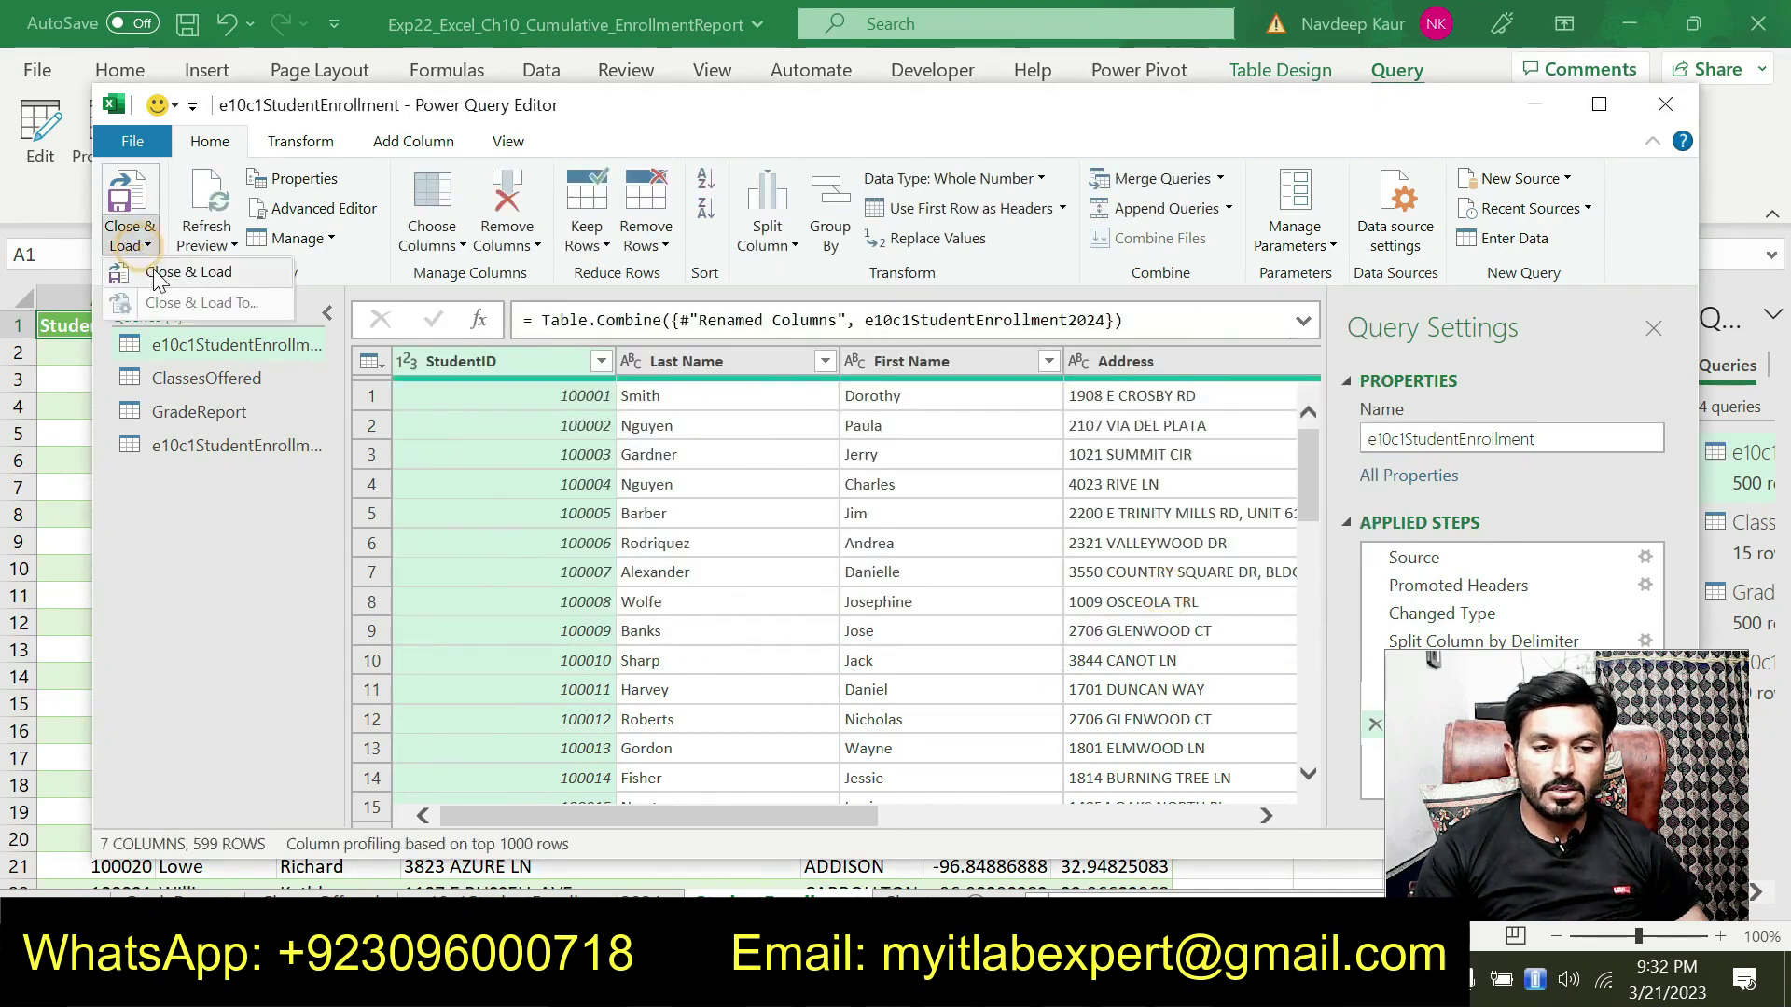
{"action": "left_click", "coordinate": [159, 274]}
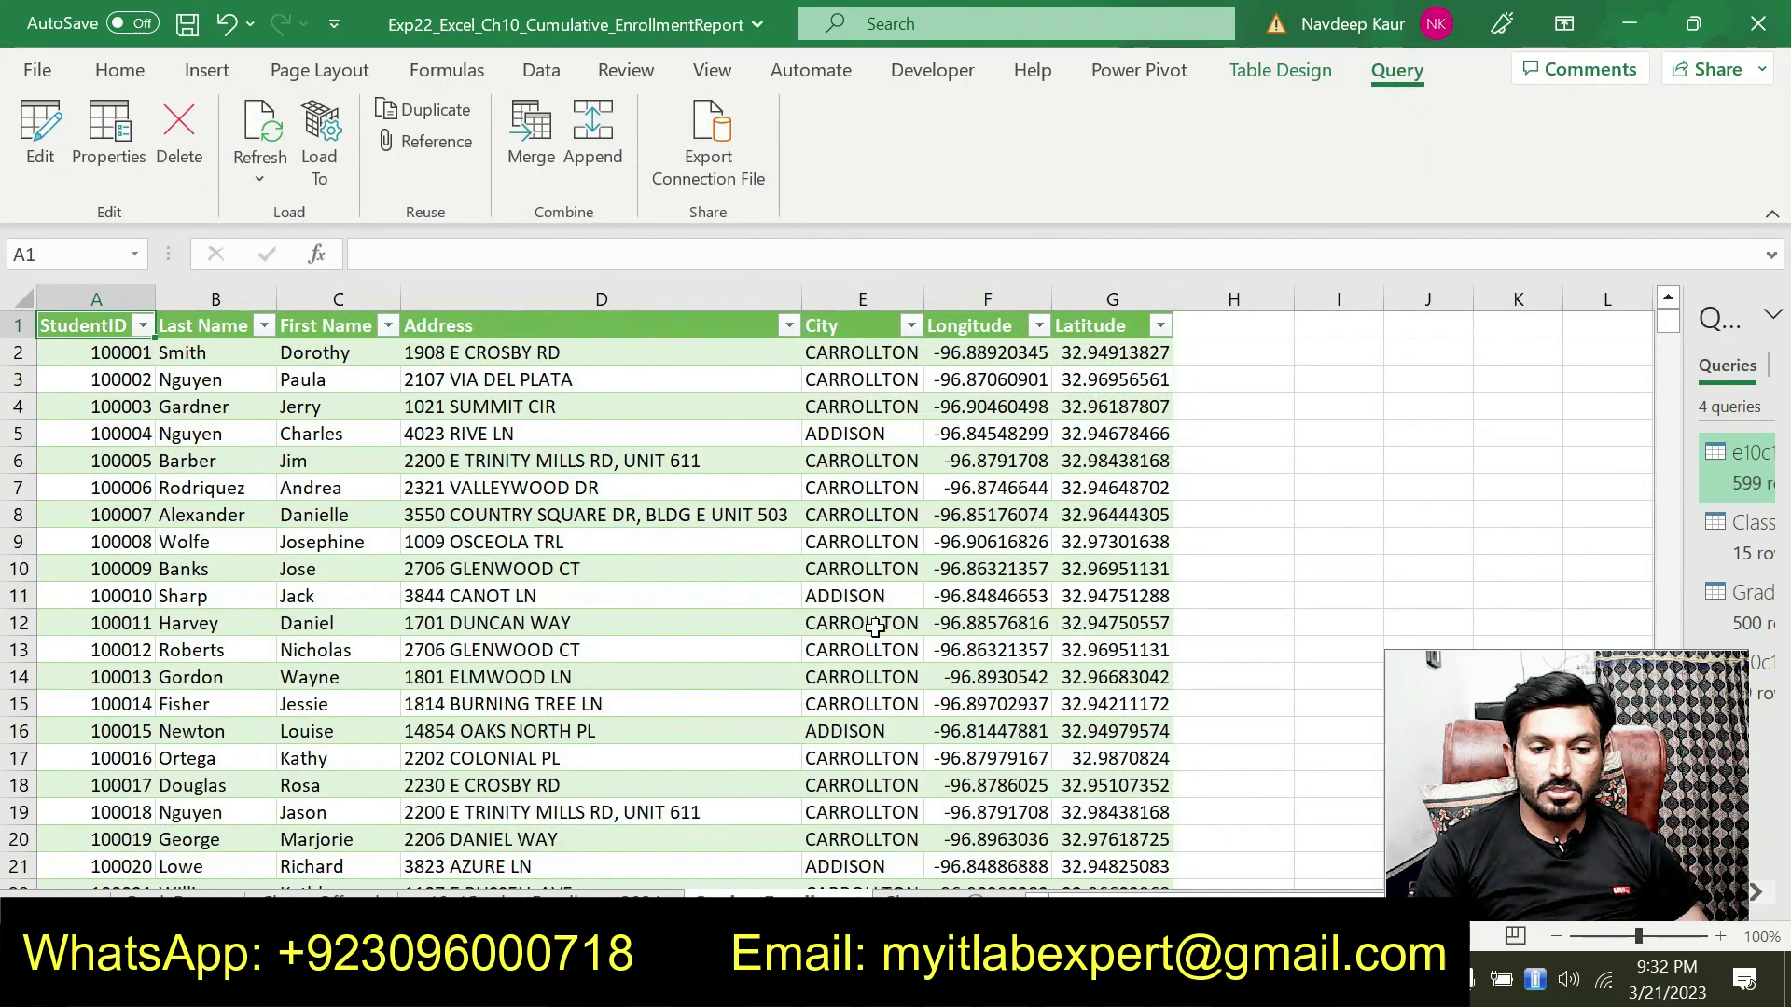
- Switch to the Word instructions, clear the green highlight from step 8 and highlight the first line of step 9 in green
{"action": "key", "text": "alt+Tab"}
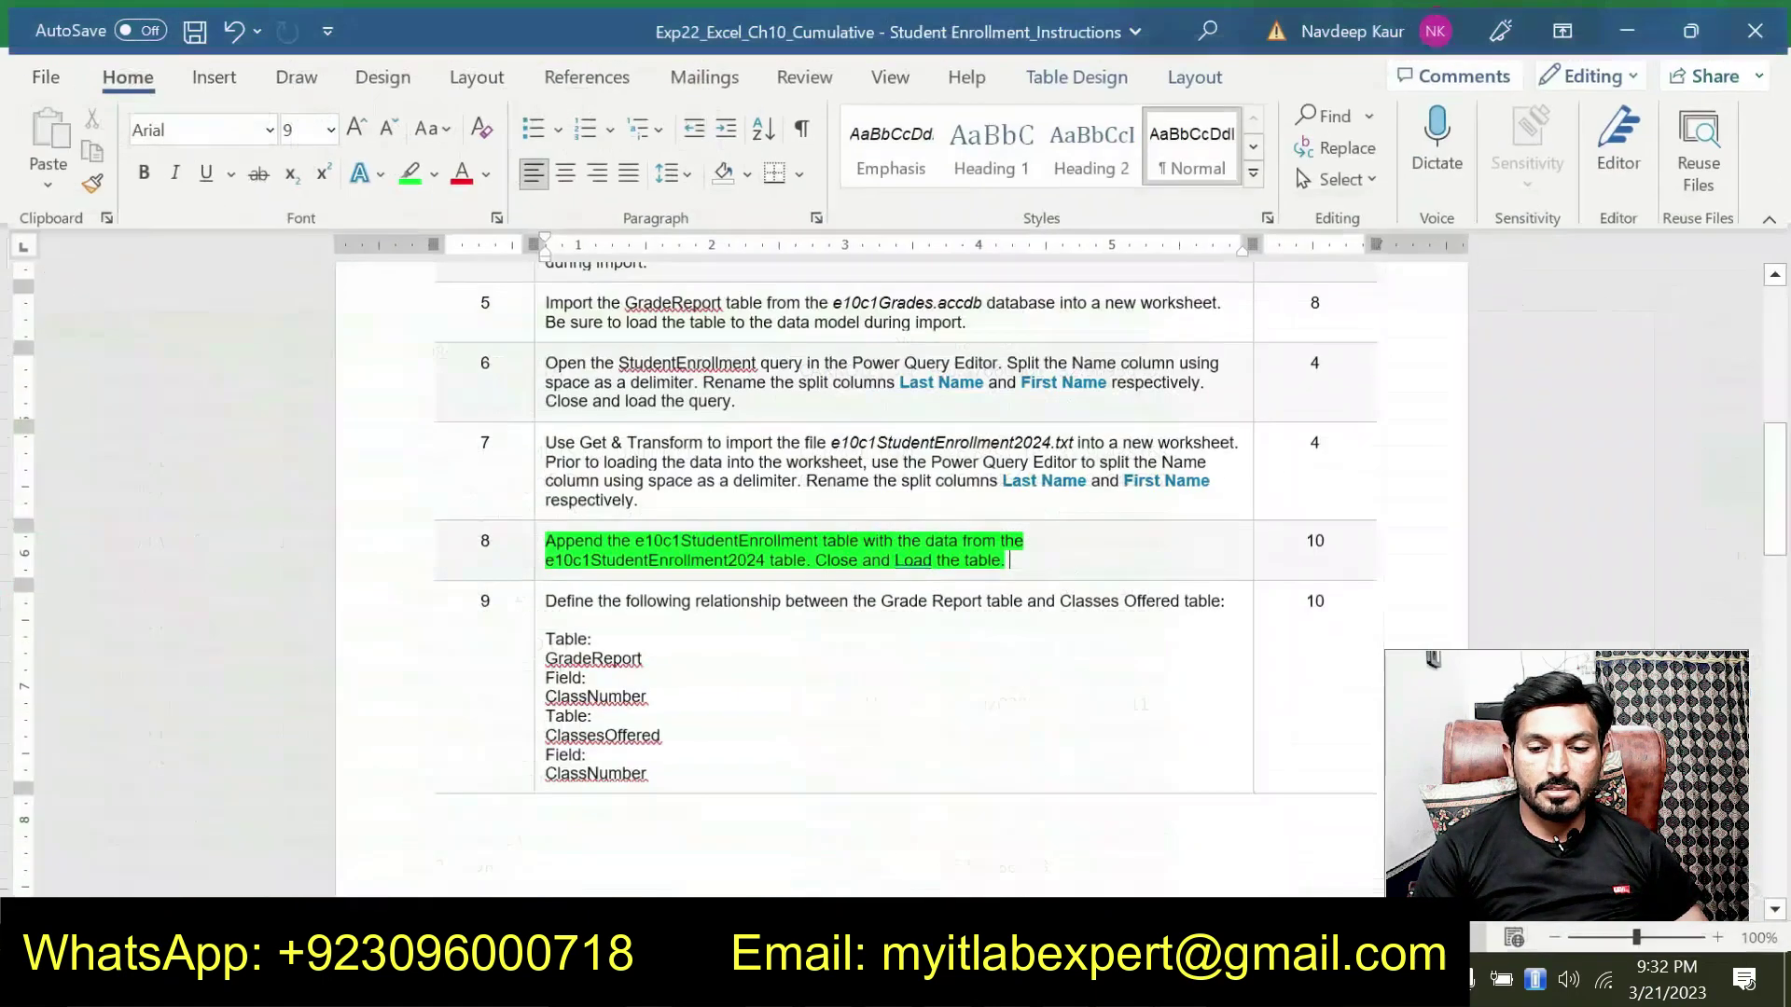
{"action": "left_click_drag", "start_coordinate": [1030, 557], "coordinate": [541, 538]}
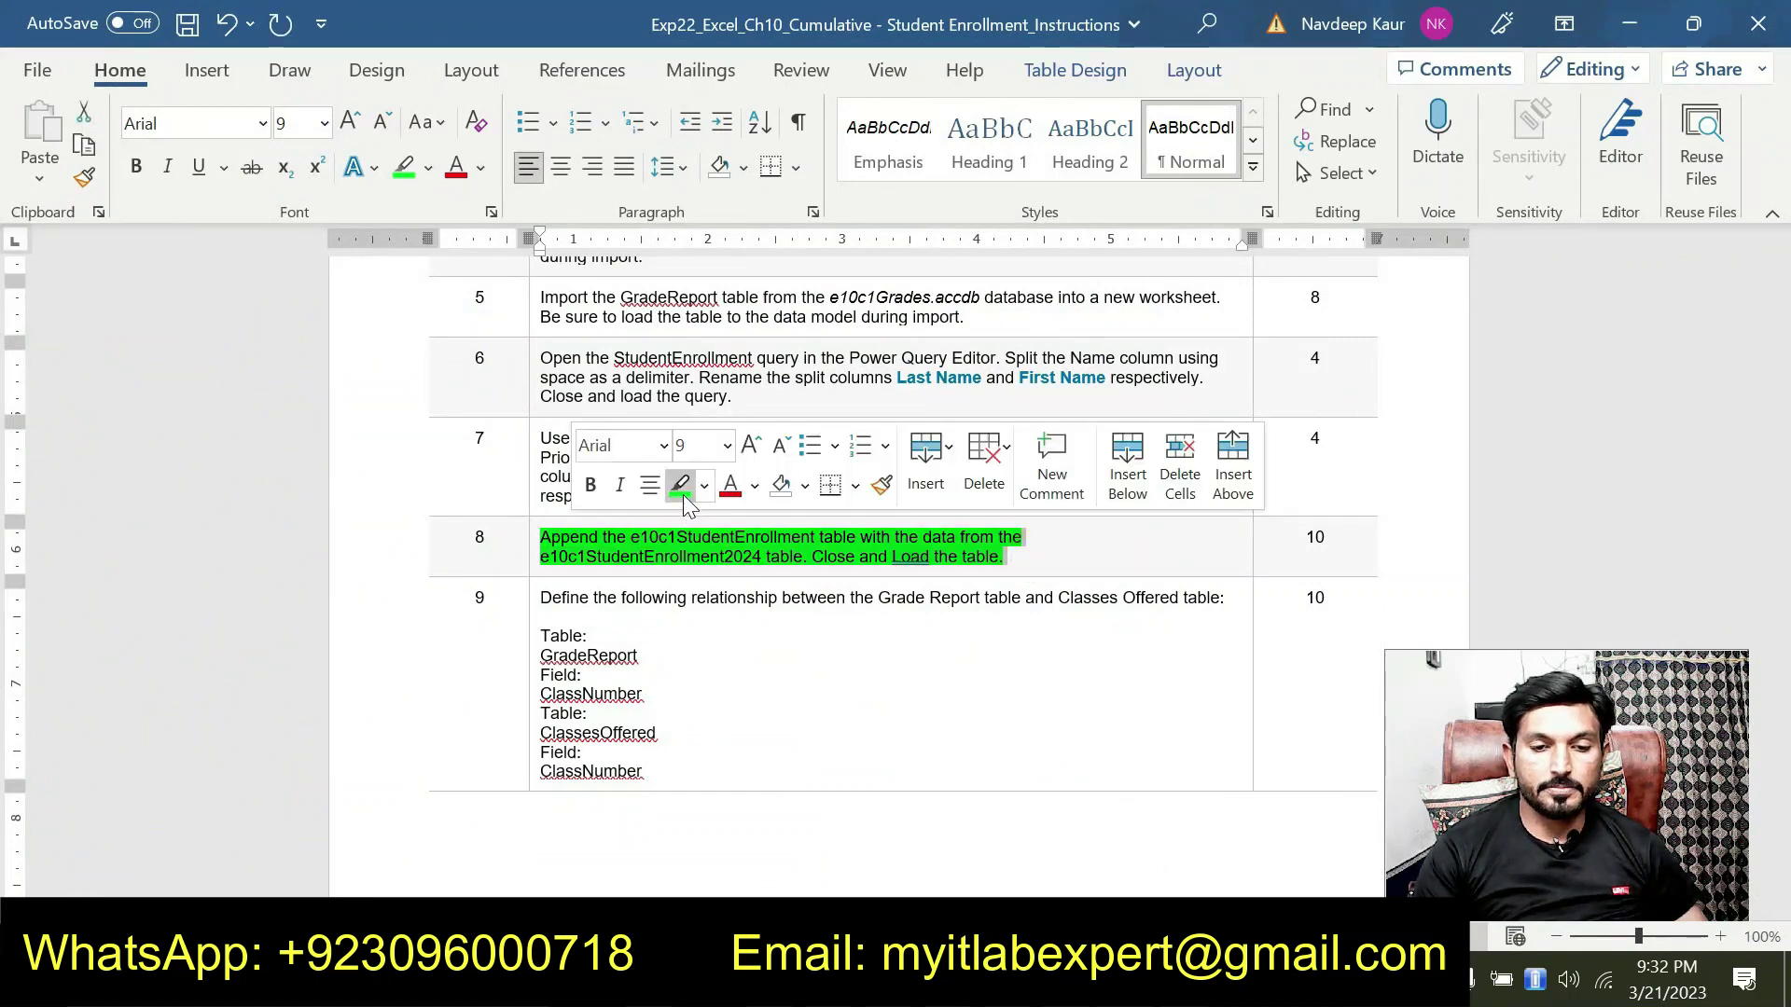
{"action": "left_click", "coordinate": [681, 486]}
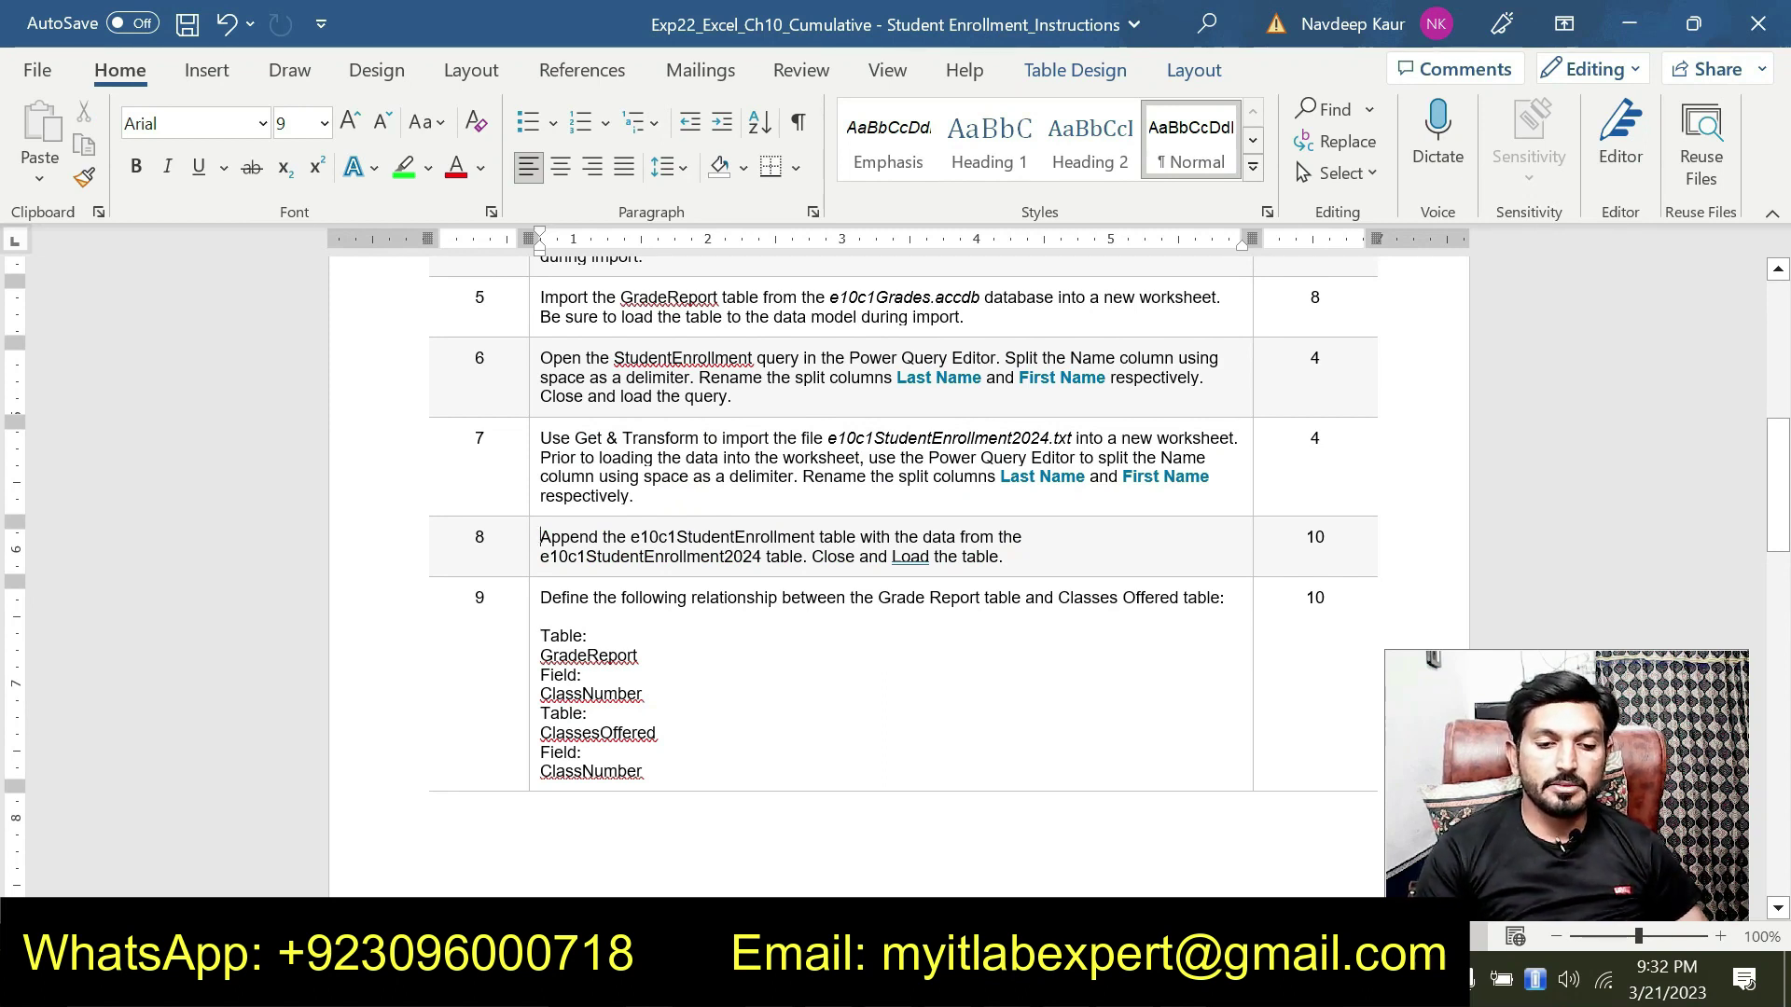
{"action": "left_click_drag", "start_coordinate": [543, 597], "coordinate": [1227, 601]}
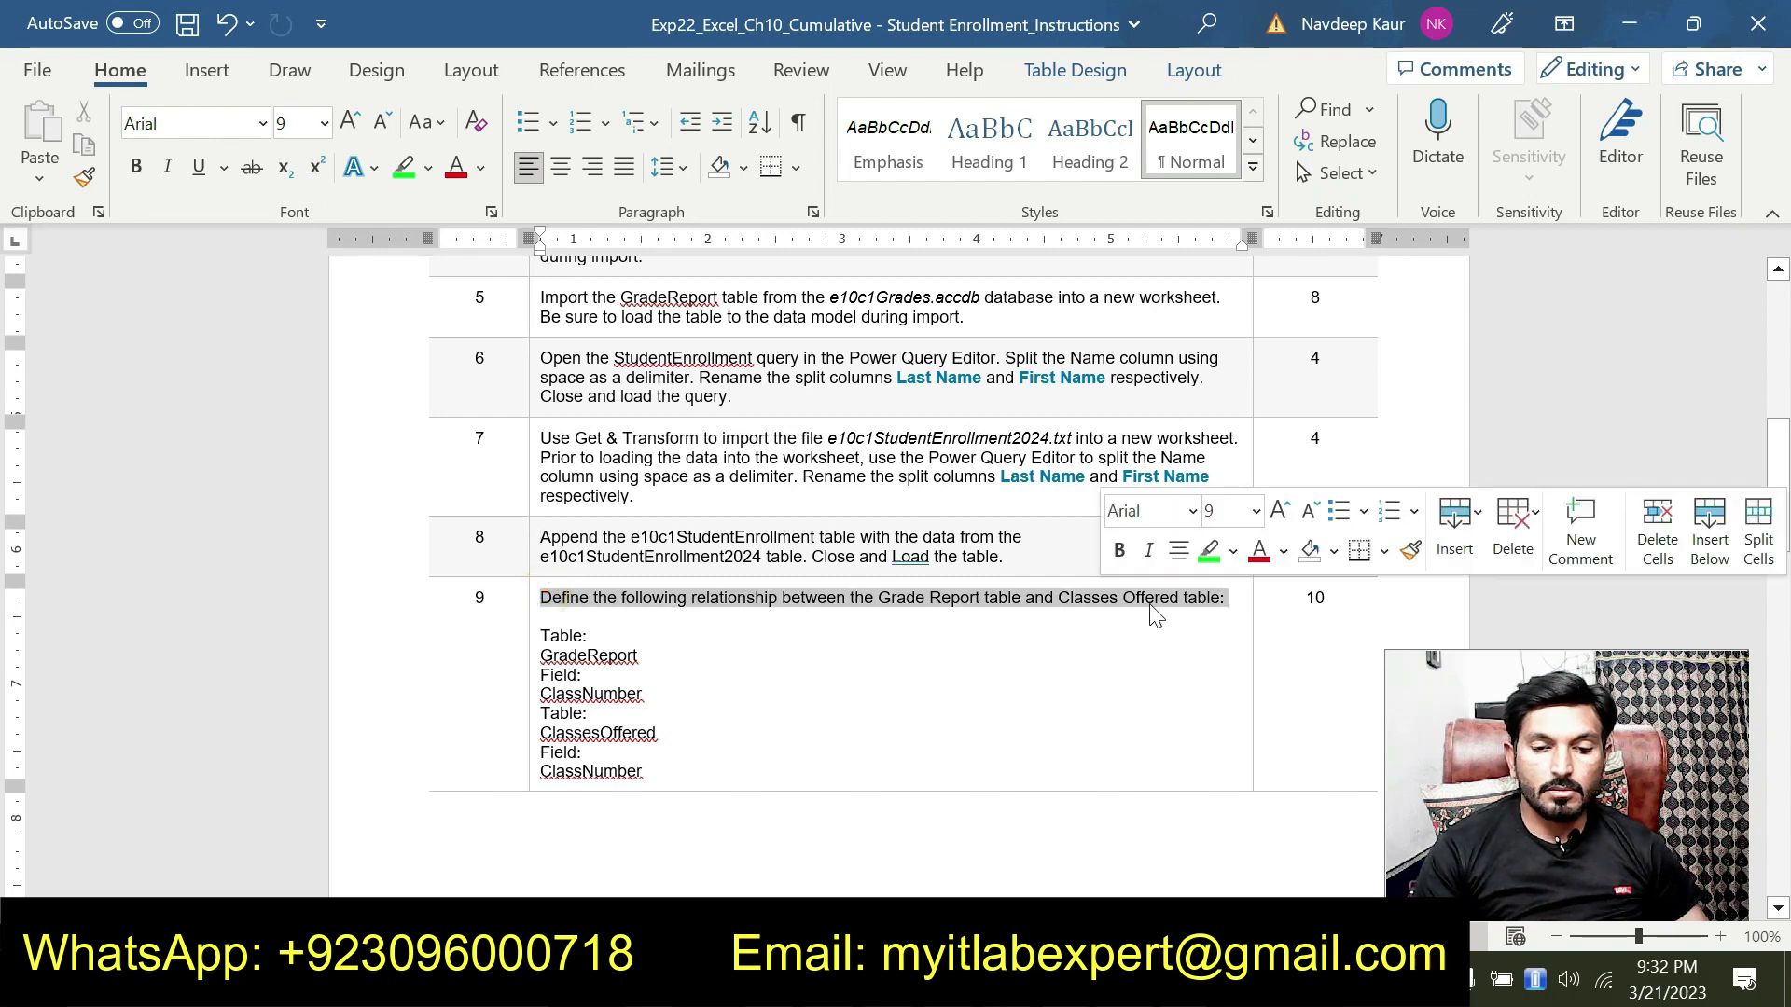
{"action": "left_click", "coordinate": [1209, 551]}
{"action": "left_click", "coordinate": [830, 635]}
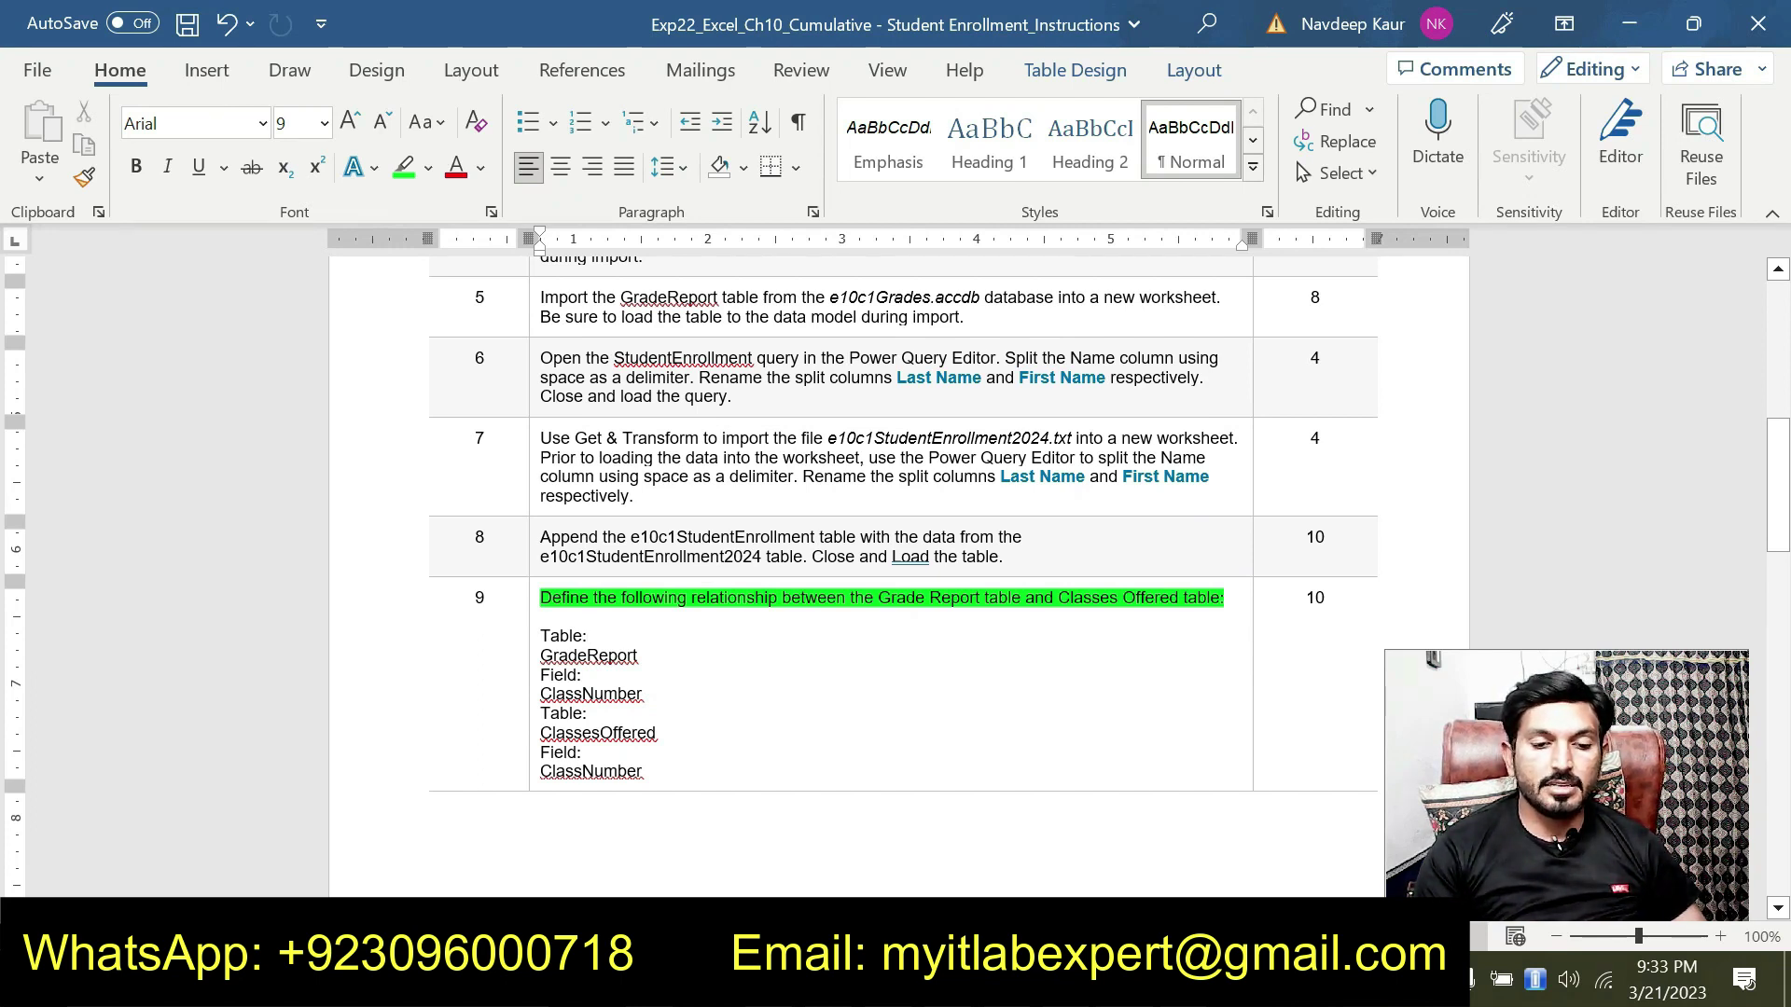
- Switch to the Excel workbook and start creating a new data model relationship, checking the table names of step 9 in Word
{"action": "key", "text": "alt+Tab"}
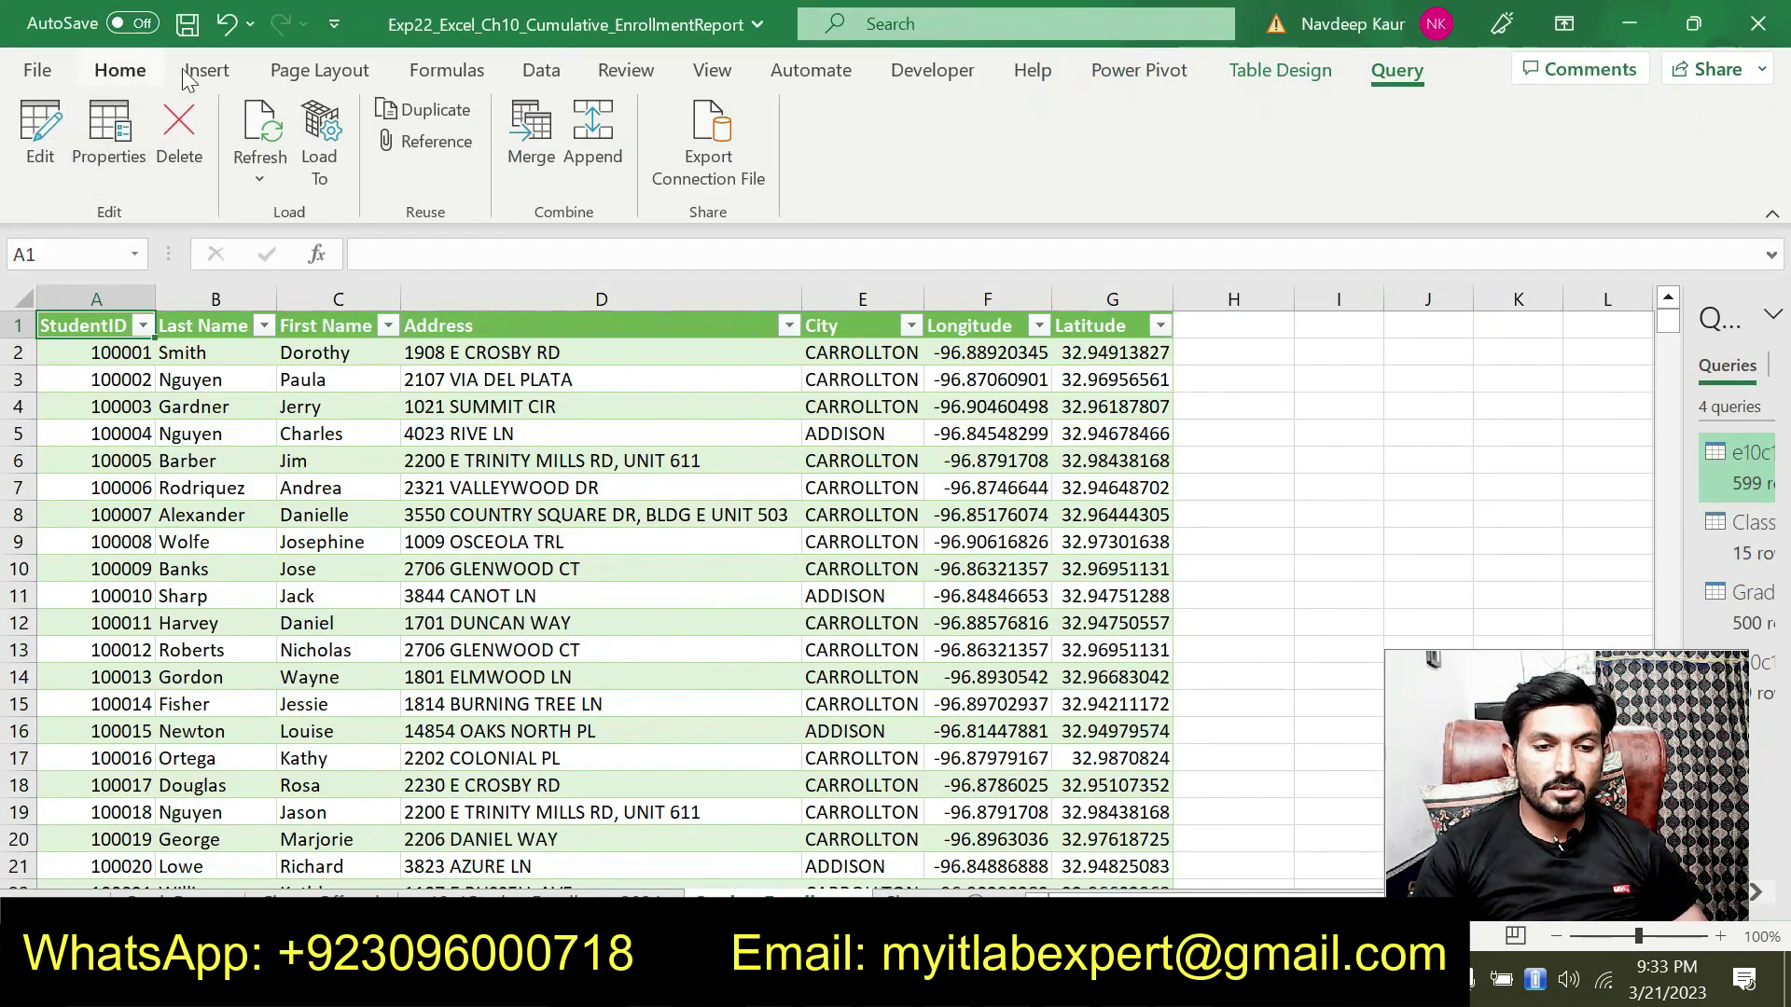
{"action": "left_click", "coordinate": [541, 73]}
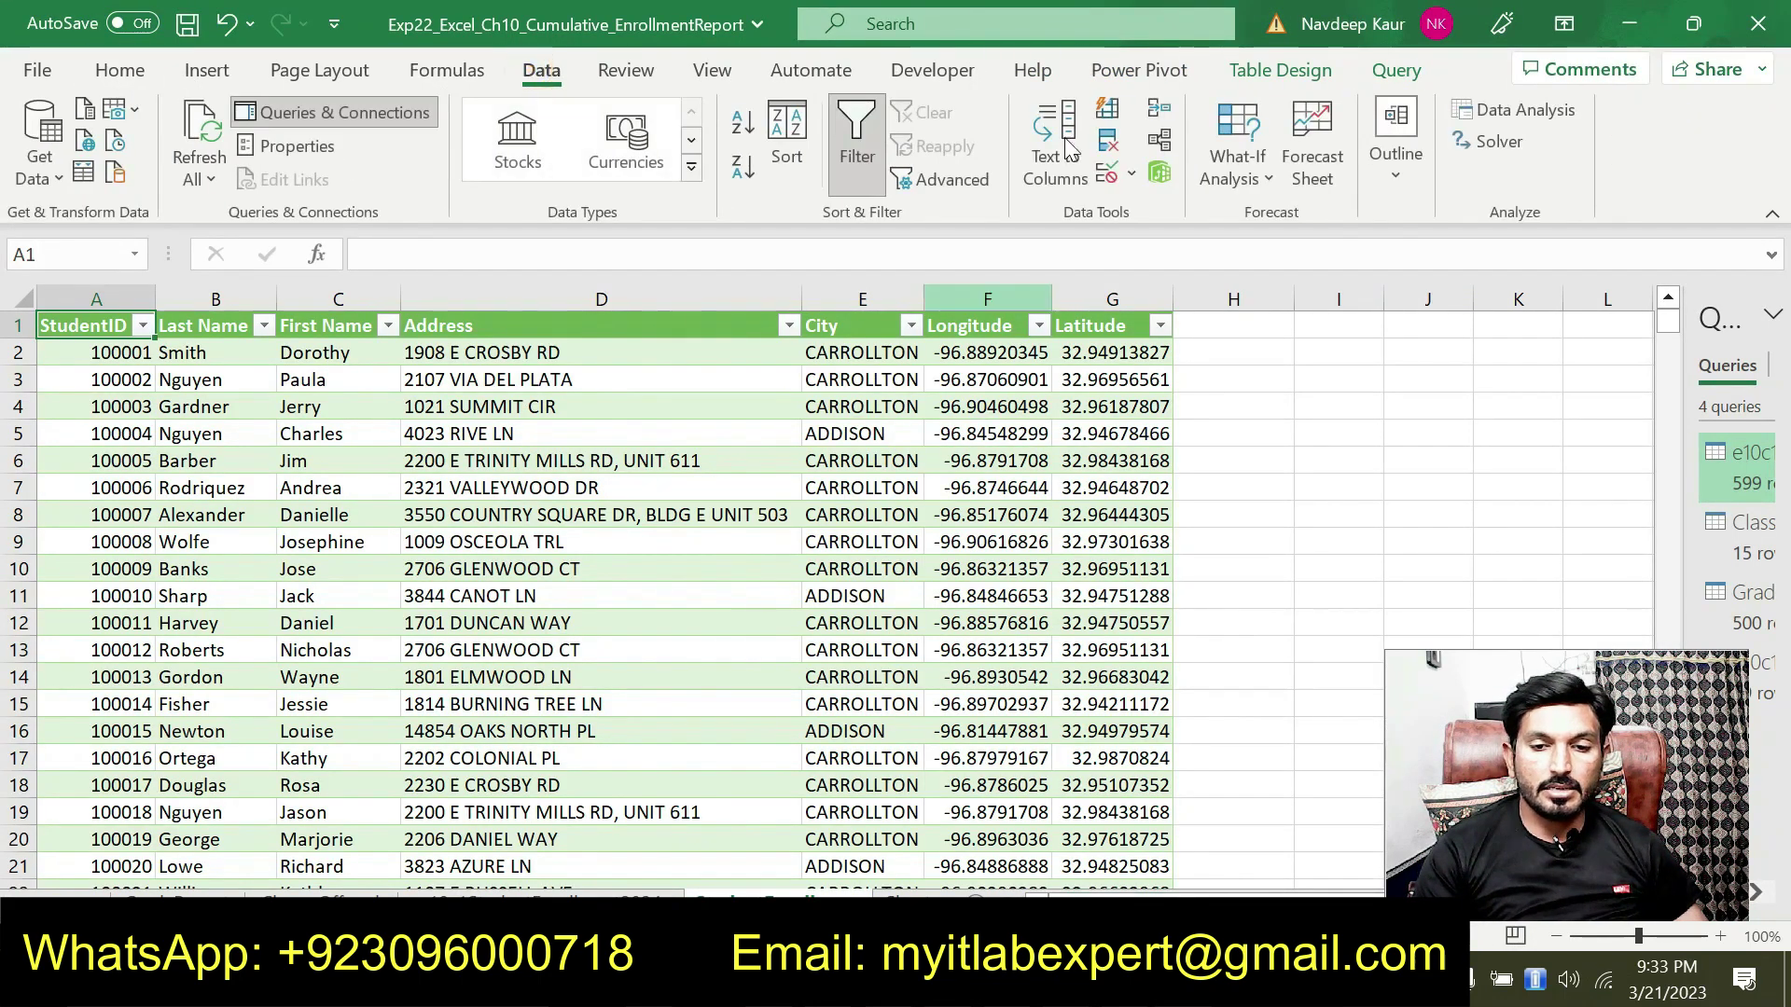
{"action": "left_click", "coordinate": [1161, 140]}
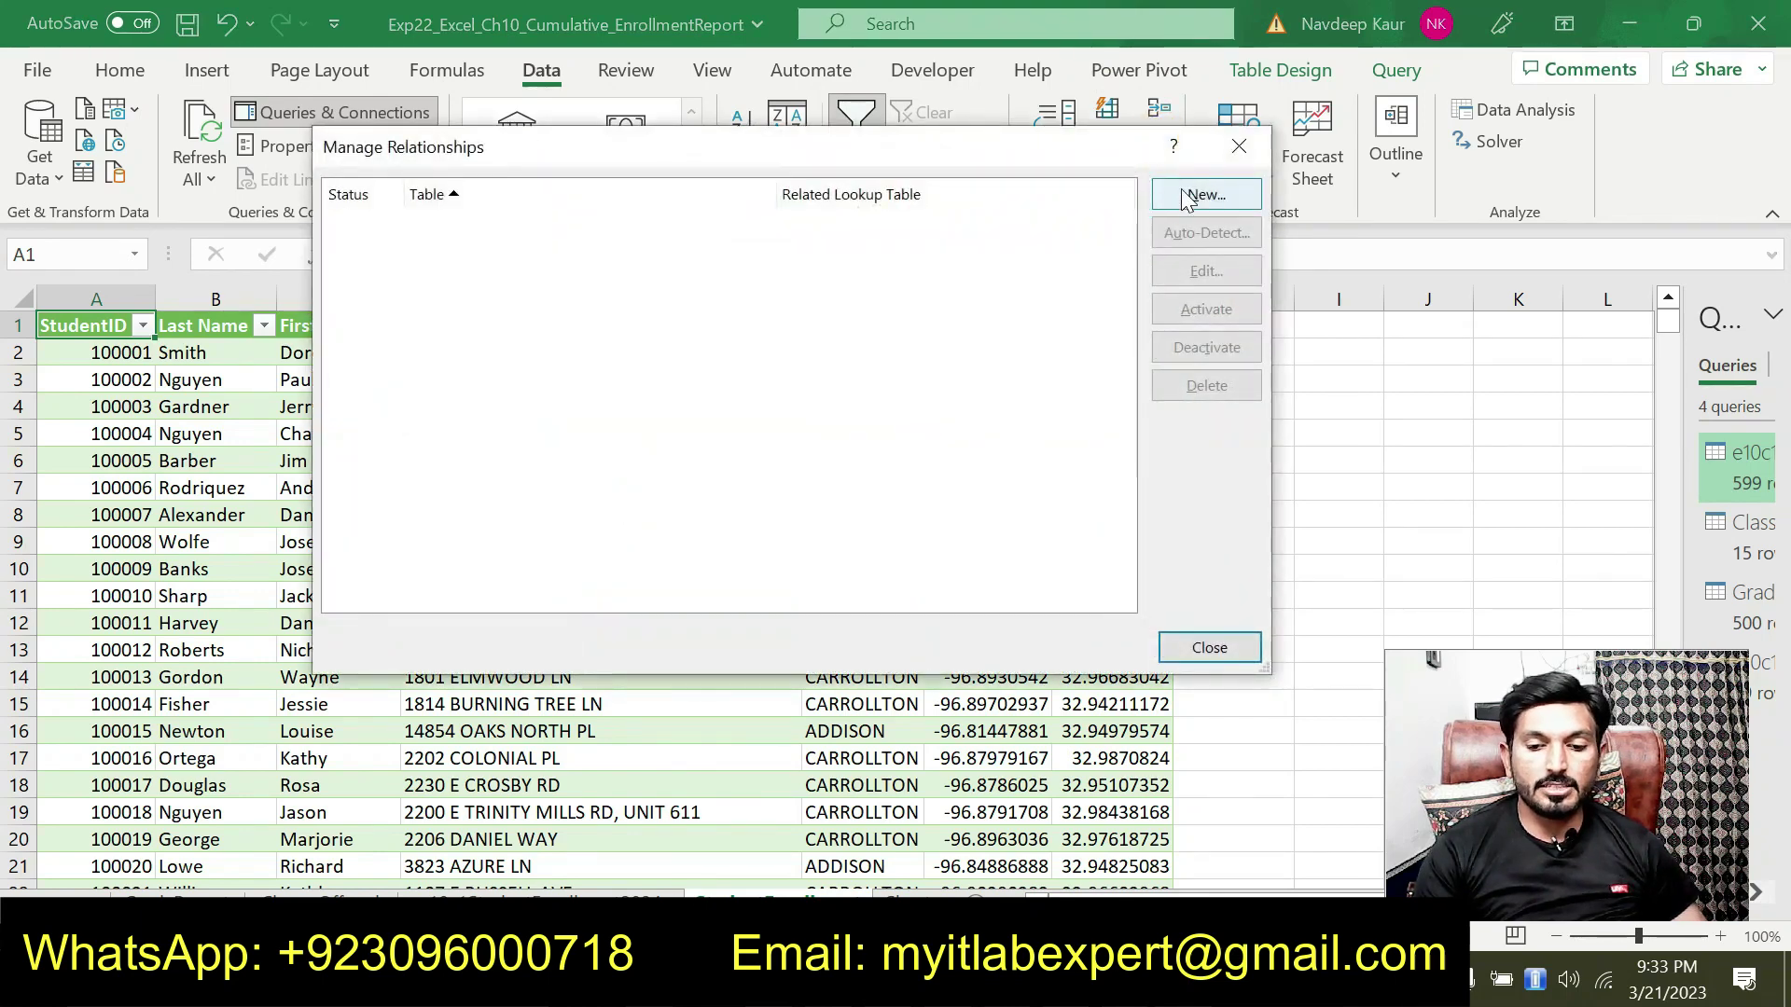
{"action": "left_click", "coordinate": [1187, 196]}
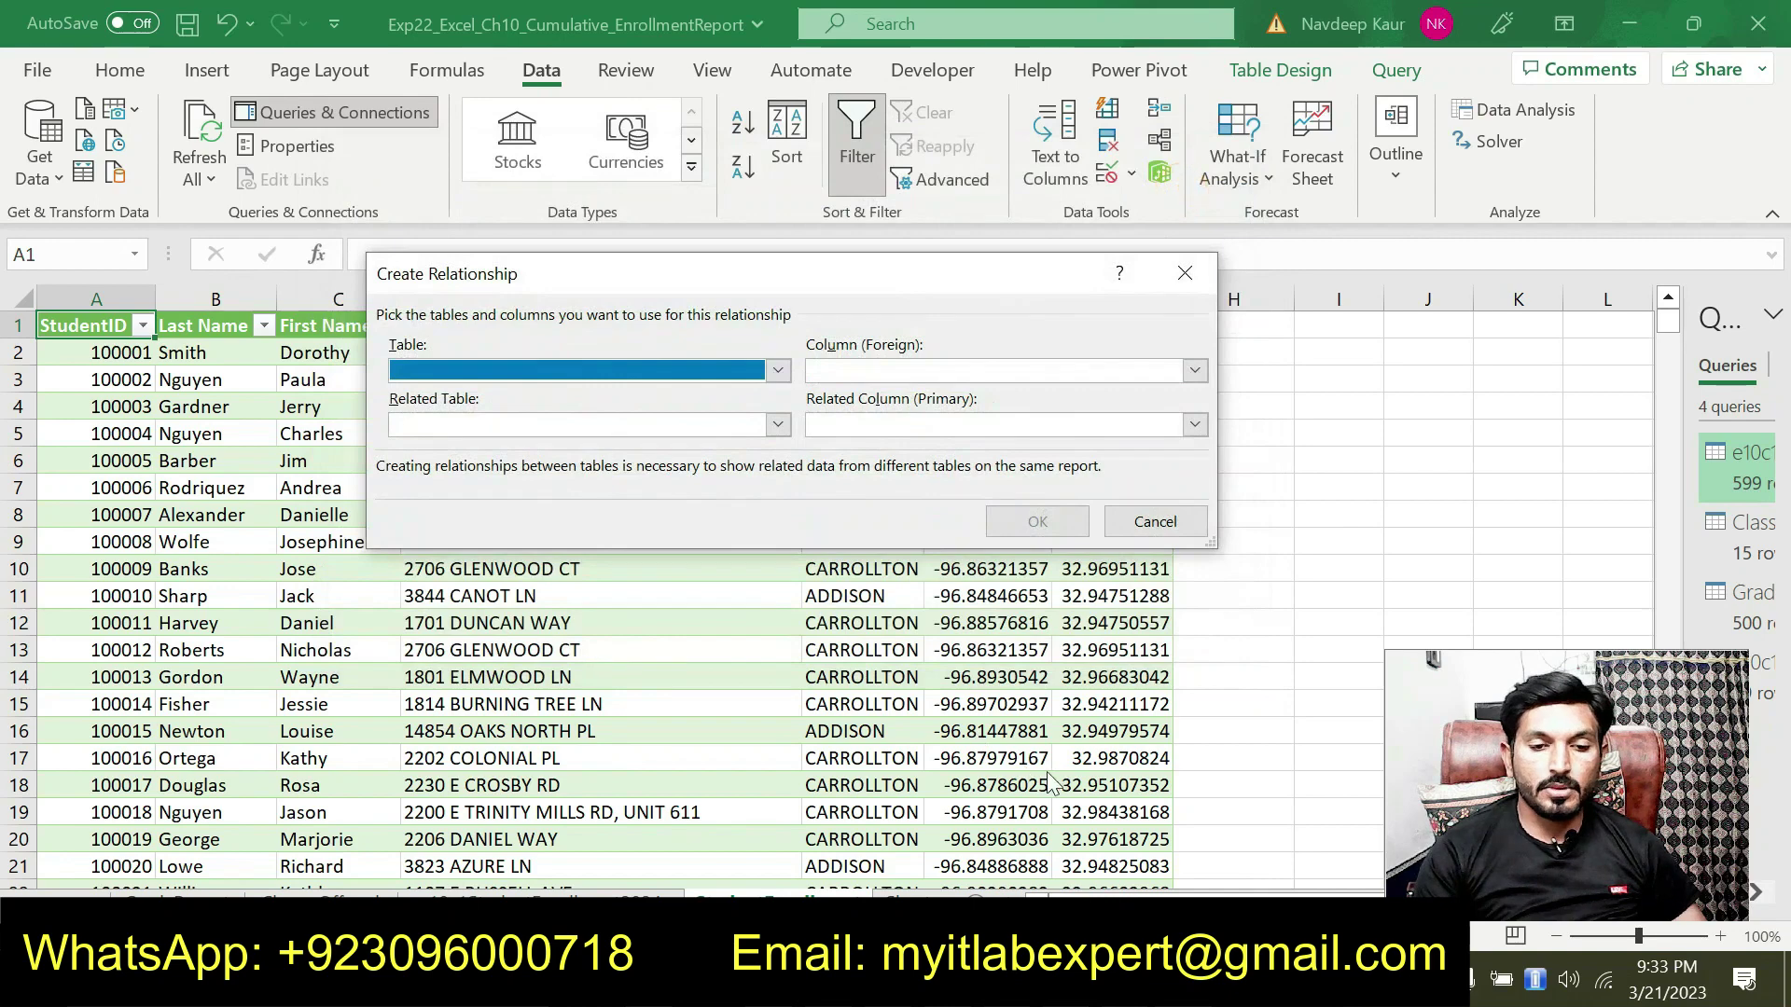
{"action": "key", "text": "alt+Tab"}
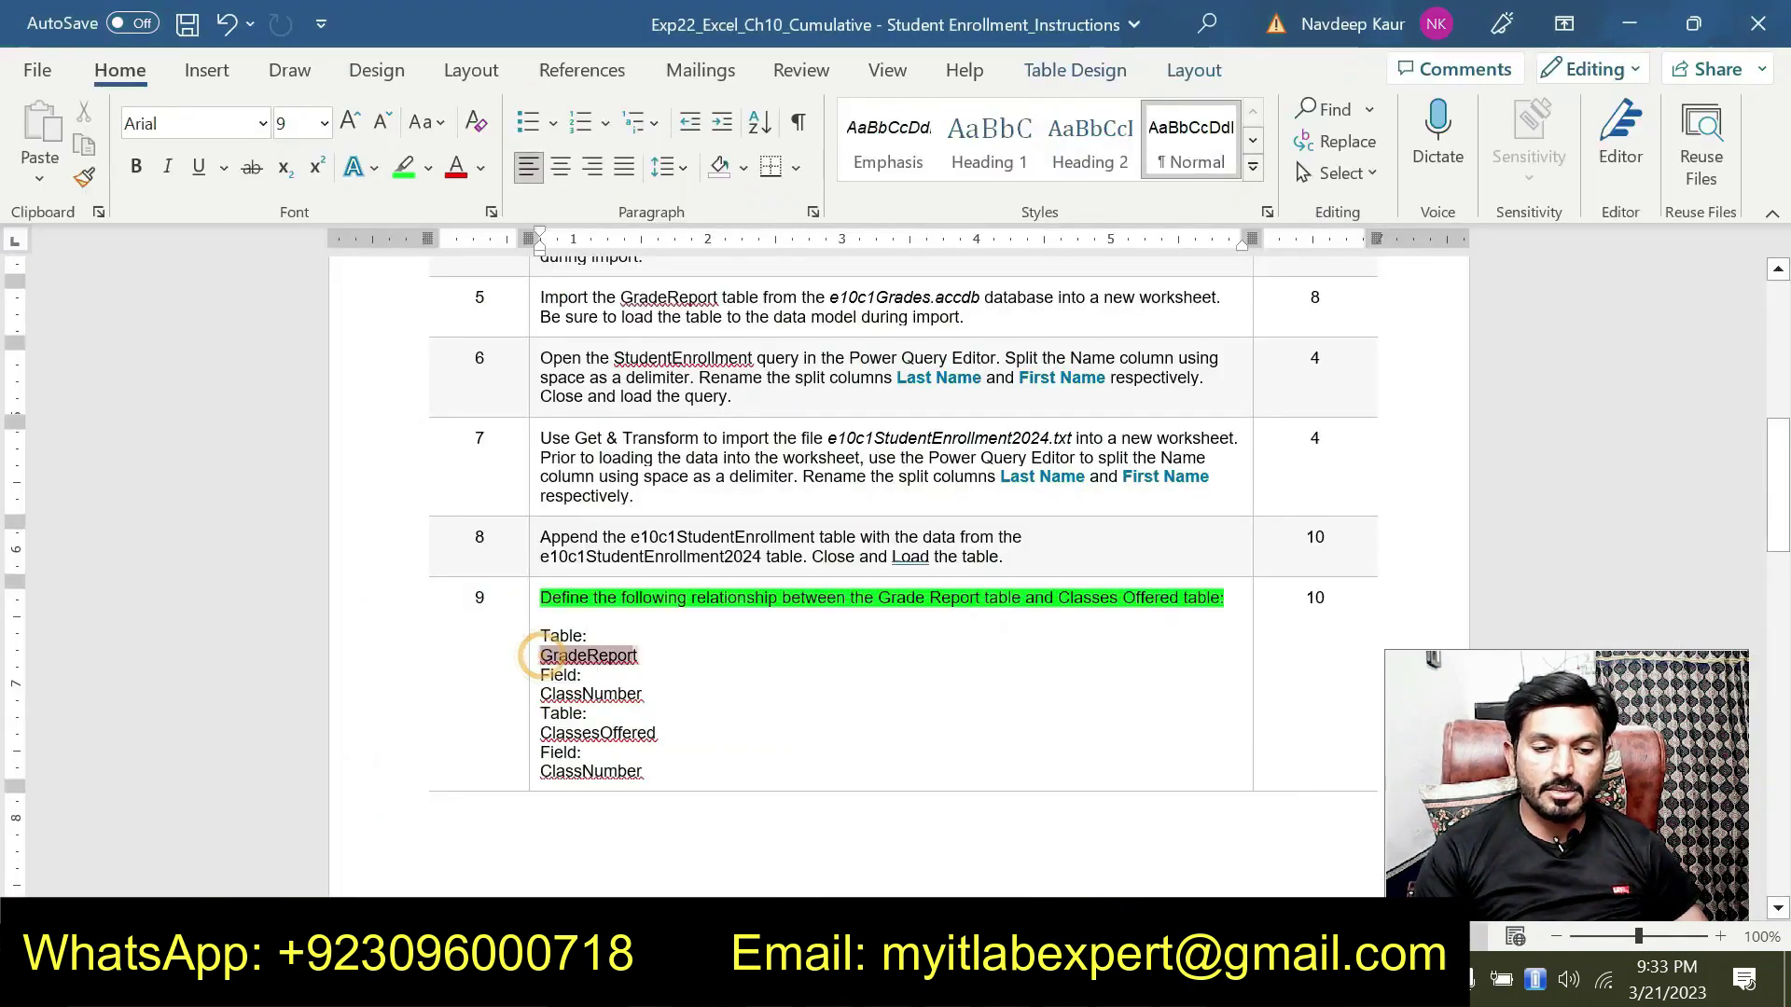
{"action": "key", "text": "alt+Tab"}
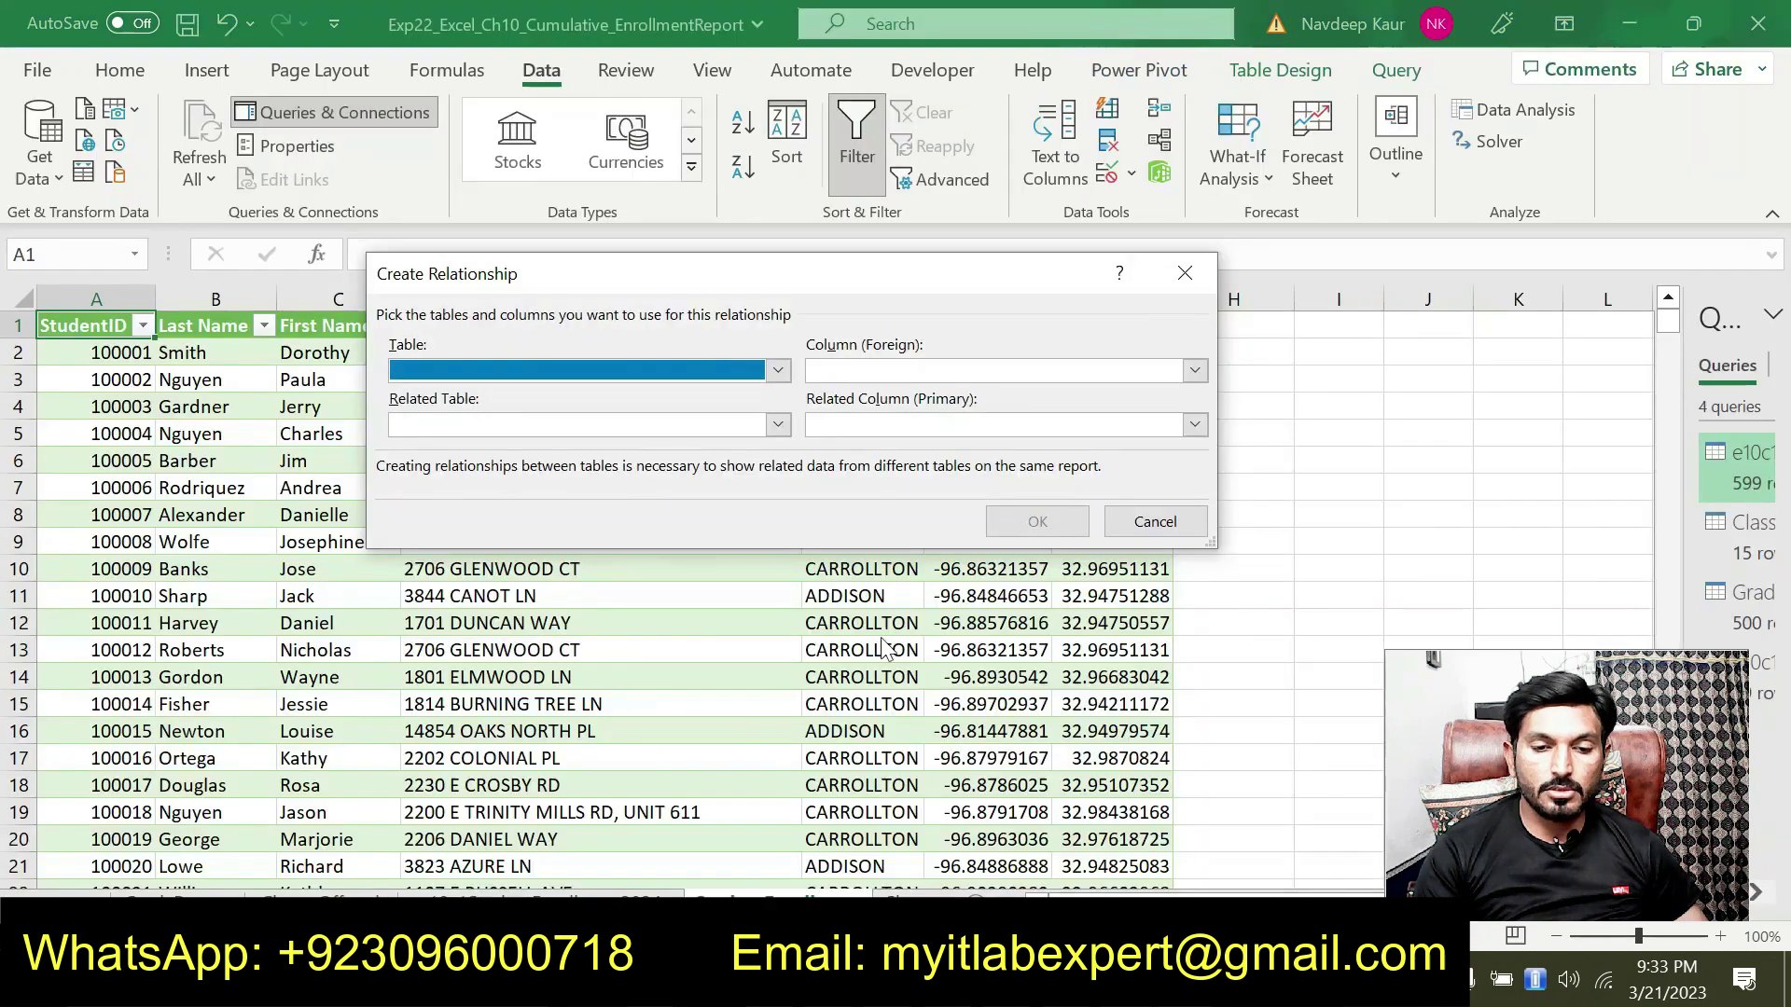
- Set the relationship's table to GradeReport and its foreign column to ClassNumber, checking step 9 in Word
{"action": "left_click", "coordinate": [733, 362]}
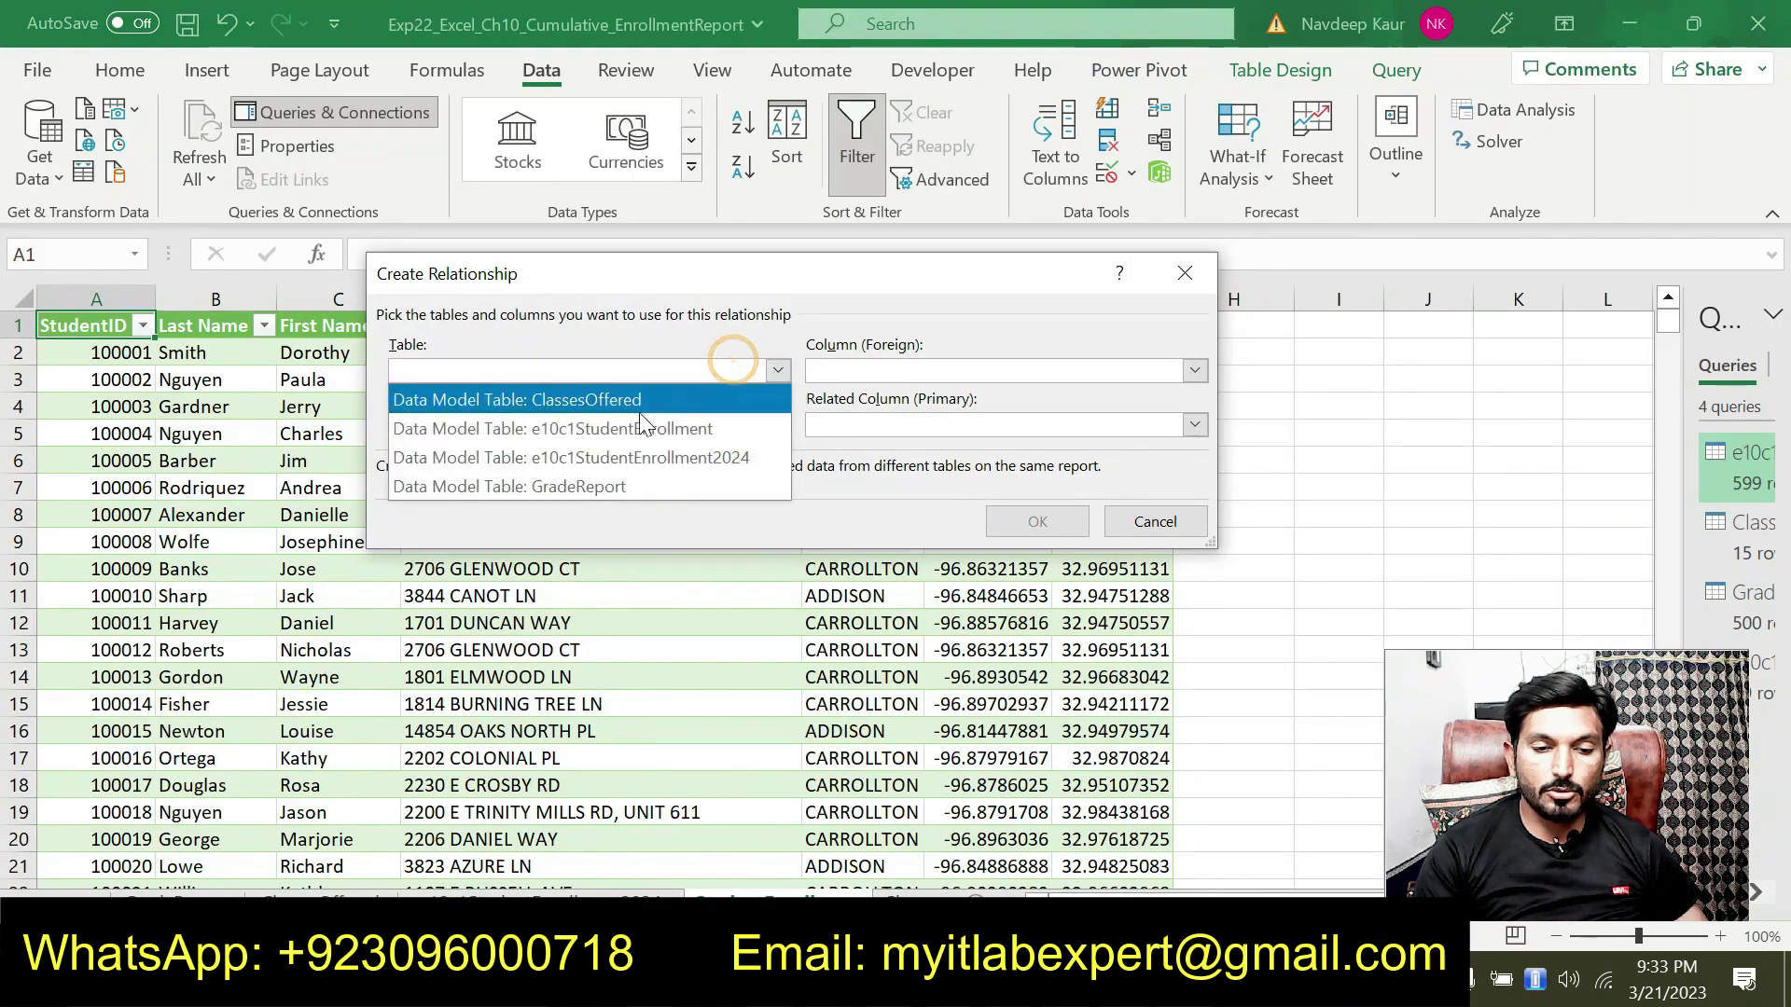
{"action": "left_click", "coordinate": [614, 489]}
{"action": "key", "text": "alt+Tab"}
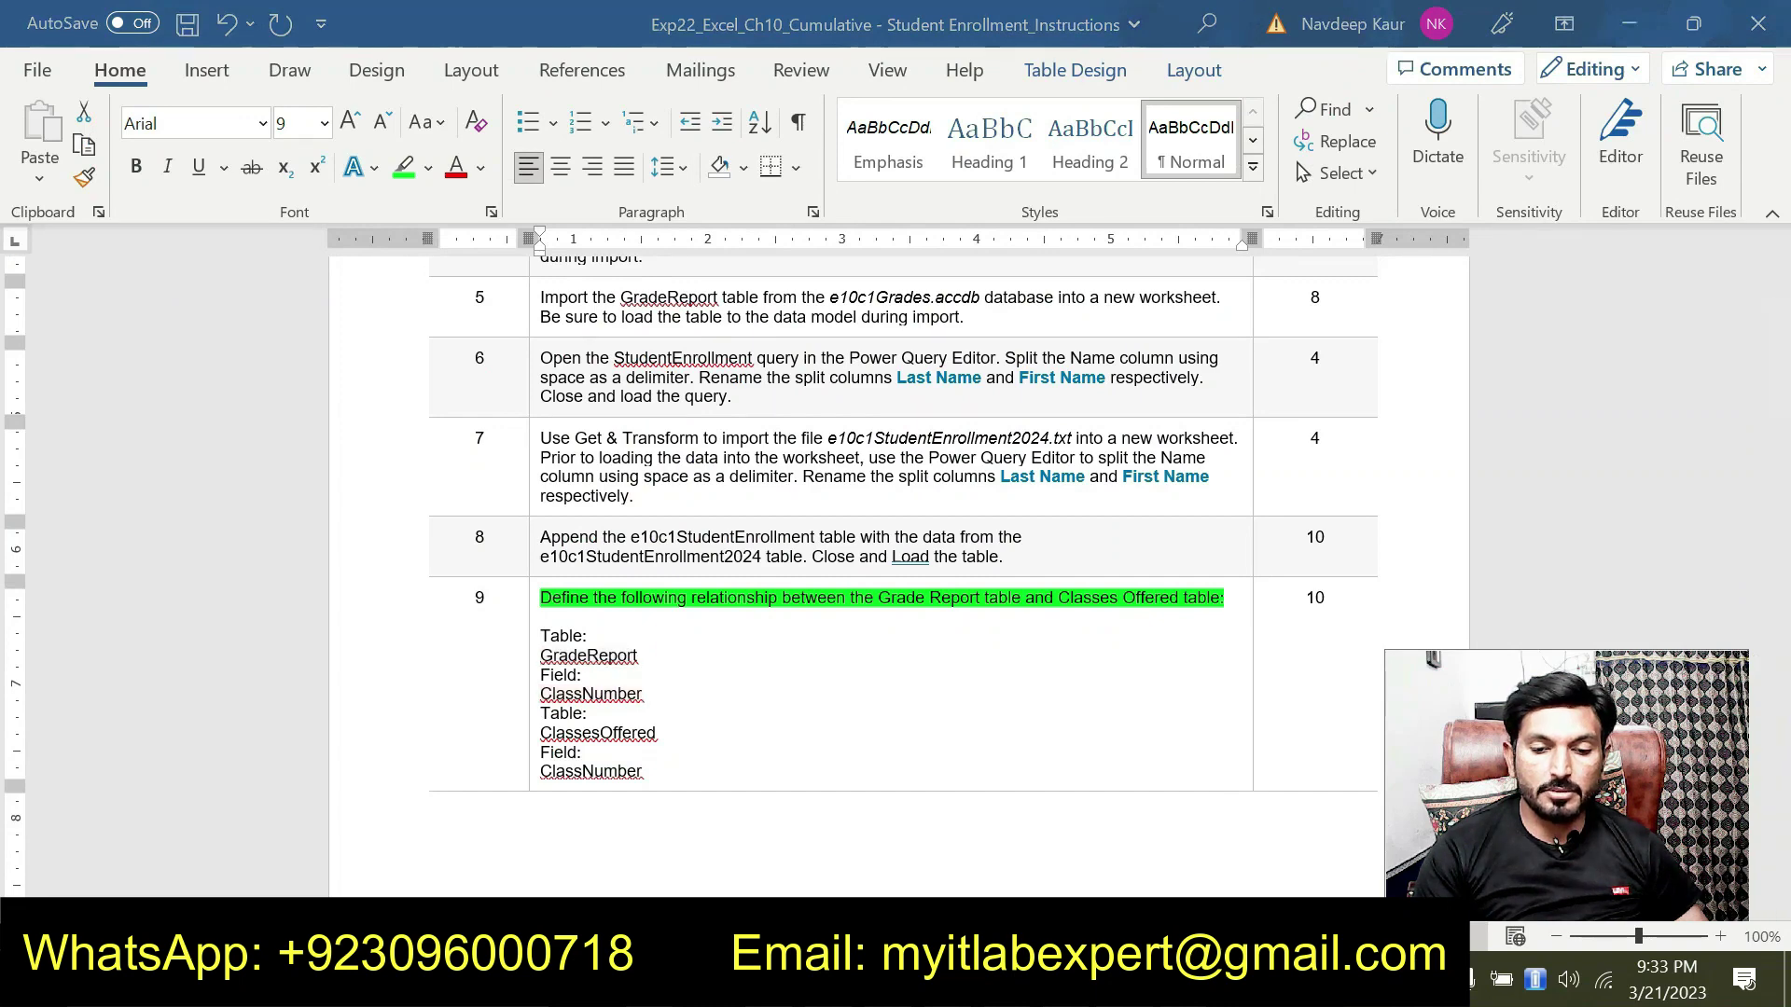
{"action": "key", "text": "alt+Tab"}
{"action": "left_click", "coordinate": [976, 373]}
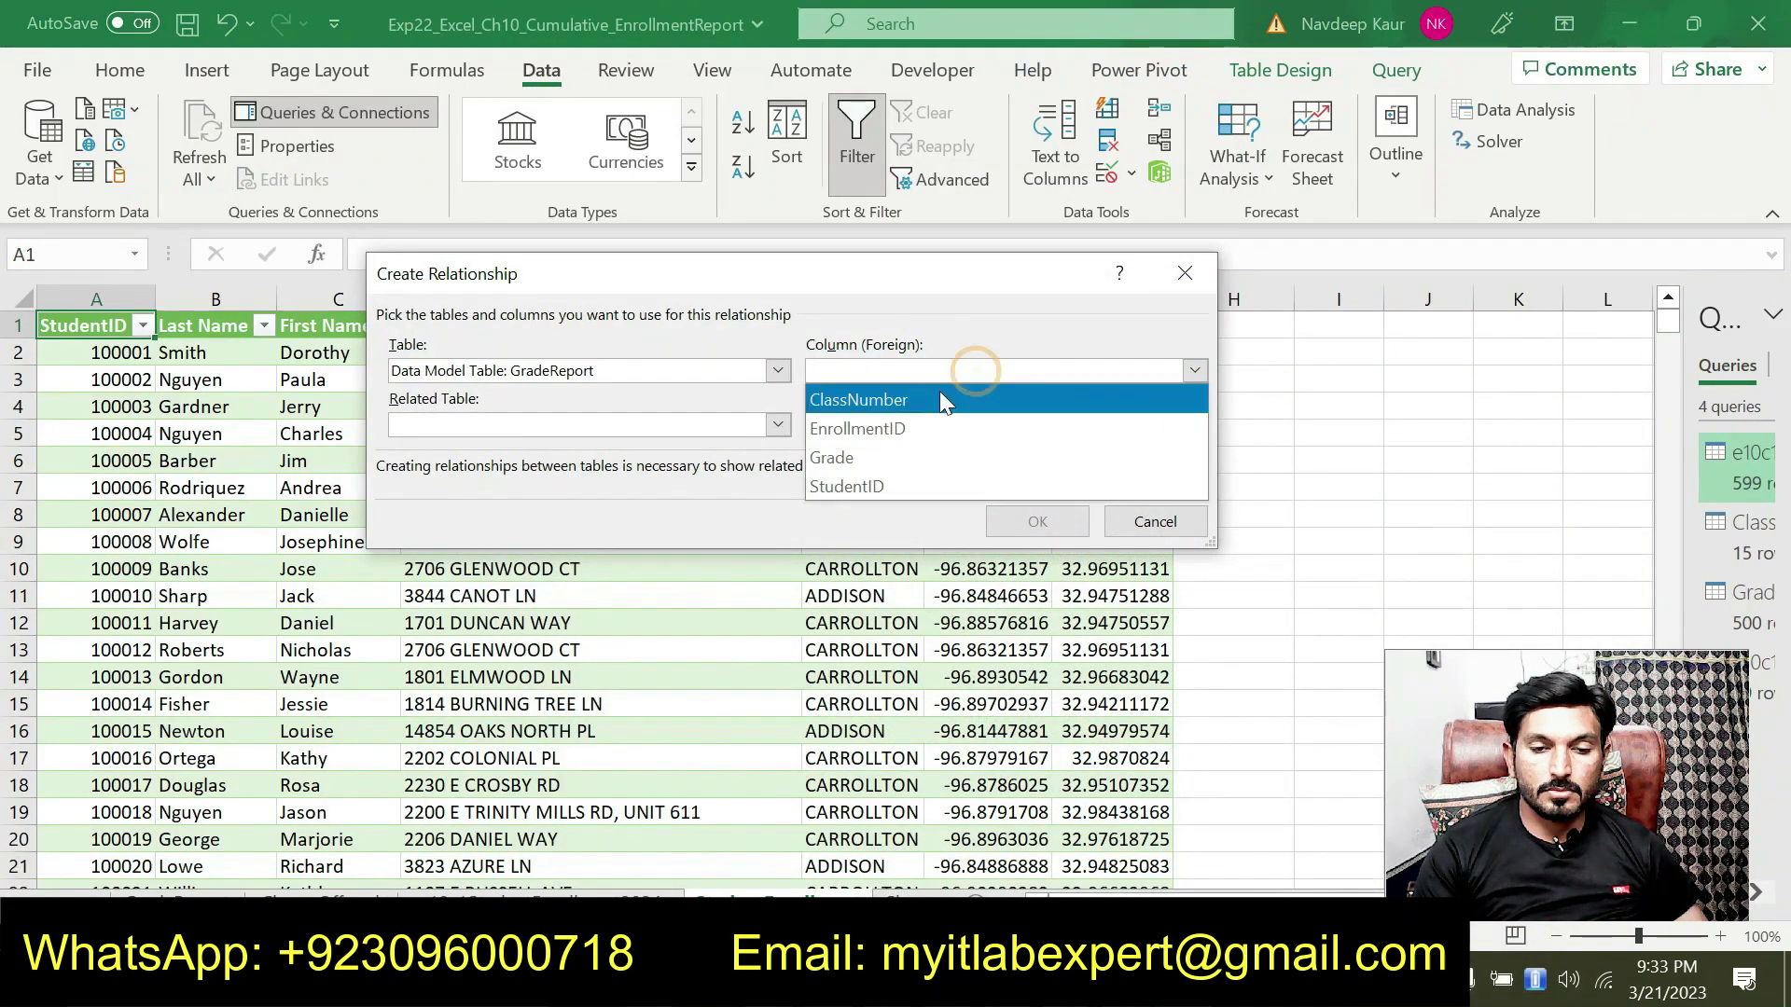
{"action": "left_click", "coordinate": [948, 388]}
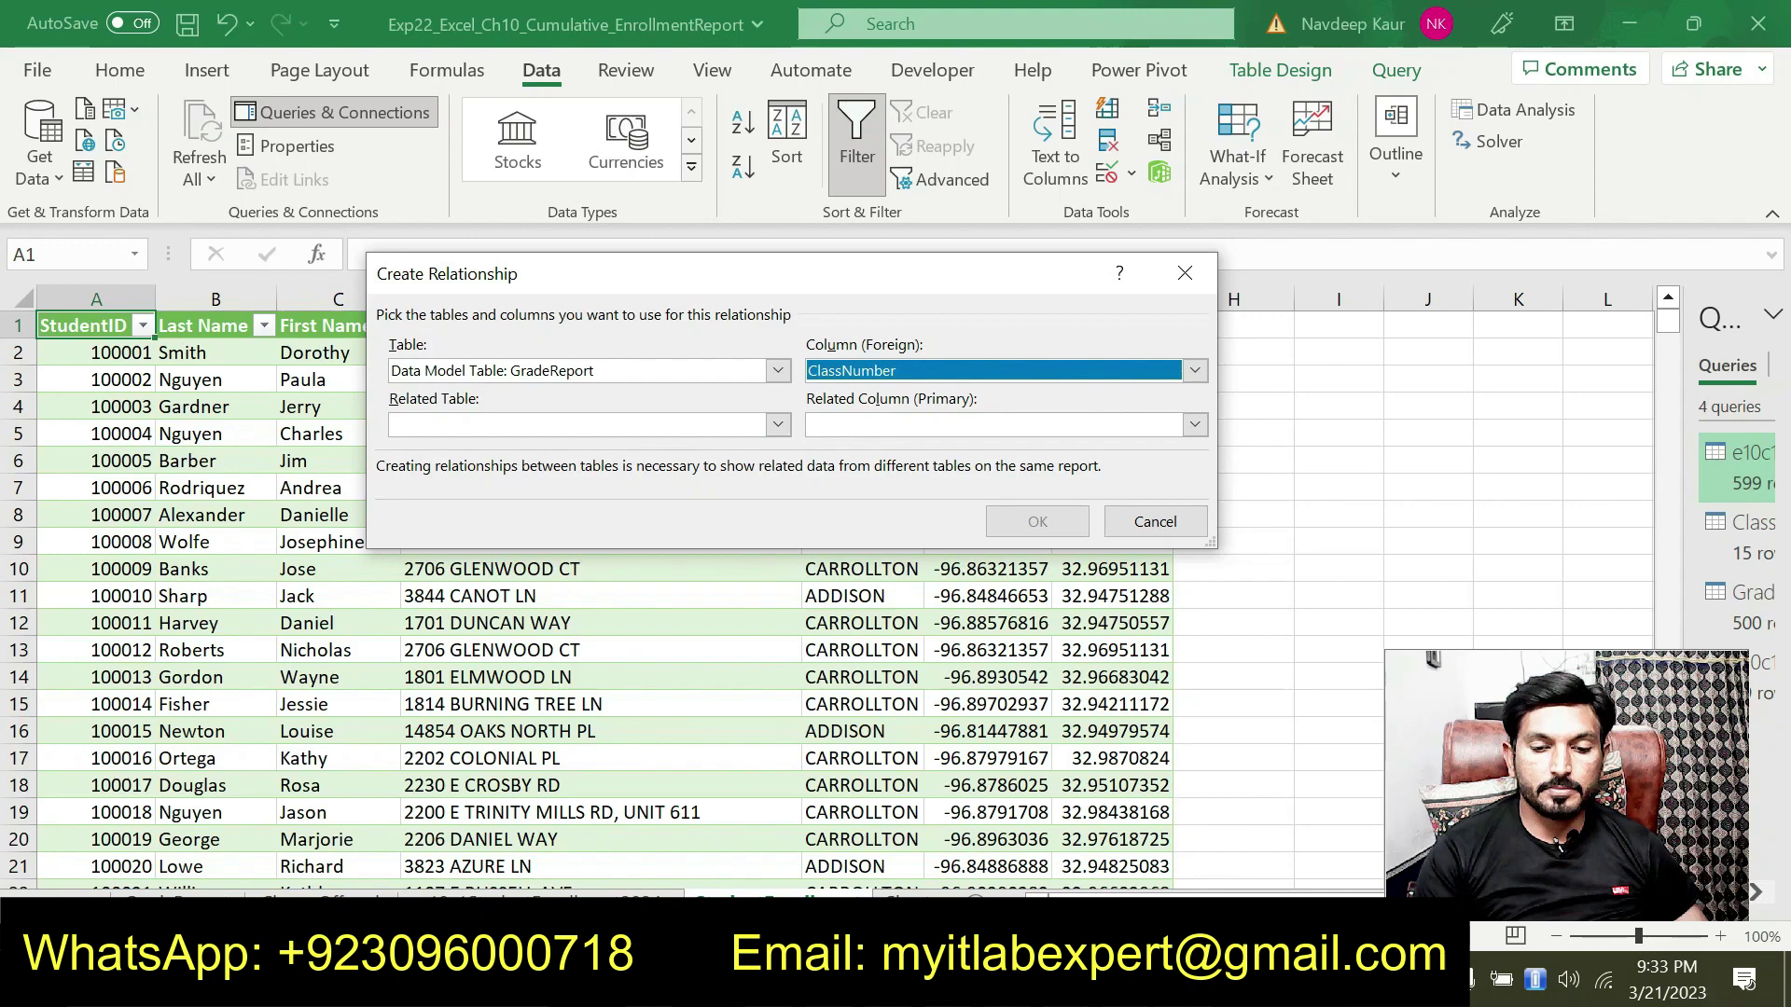
- Set the related table to ClassesOffered with primary column ClassNumber, create the relationship after checking step 9 in Word, and close the relationship manager
{"action": "key", "text": "alt+Tab"}
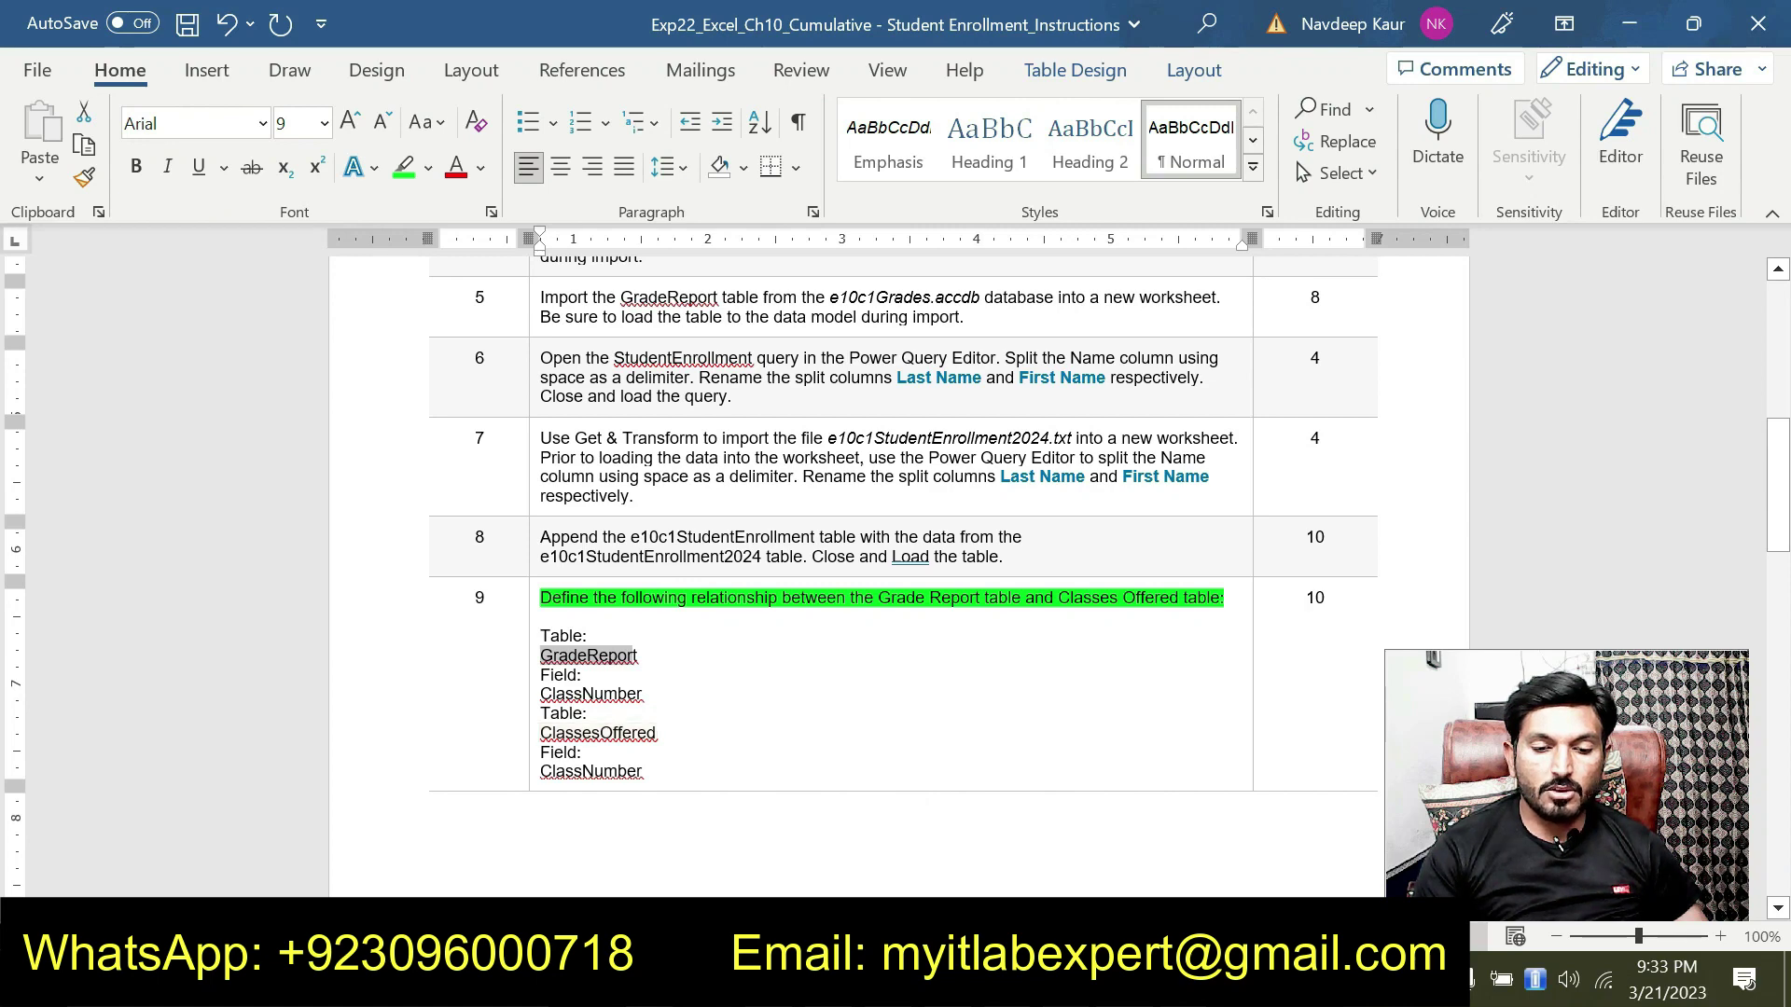
{"action": "key", "text": "alt+Tab"}
{"action": "left_click", "coordinate": [656, 425]}
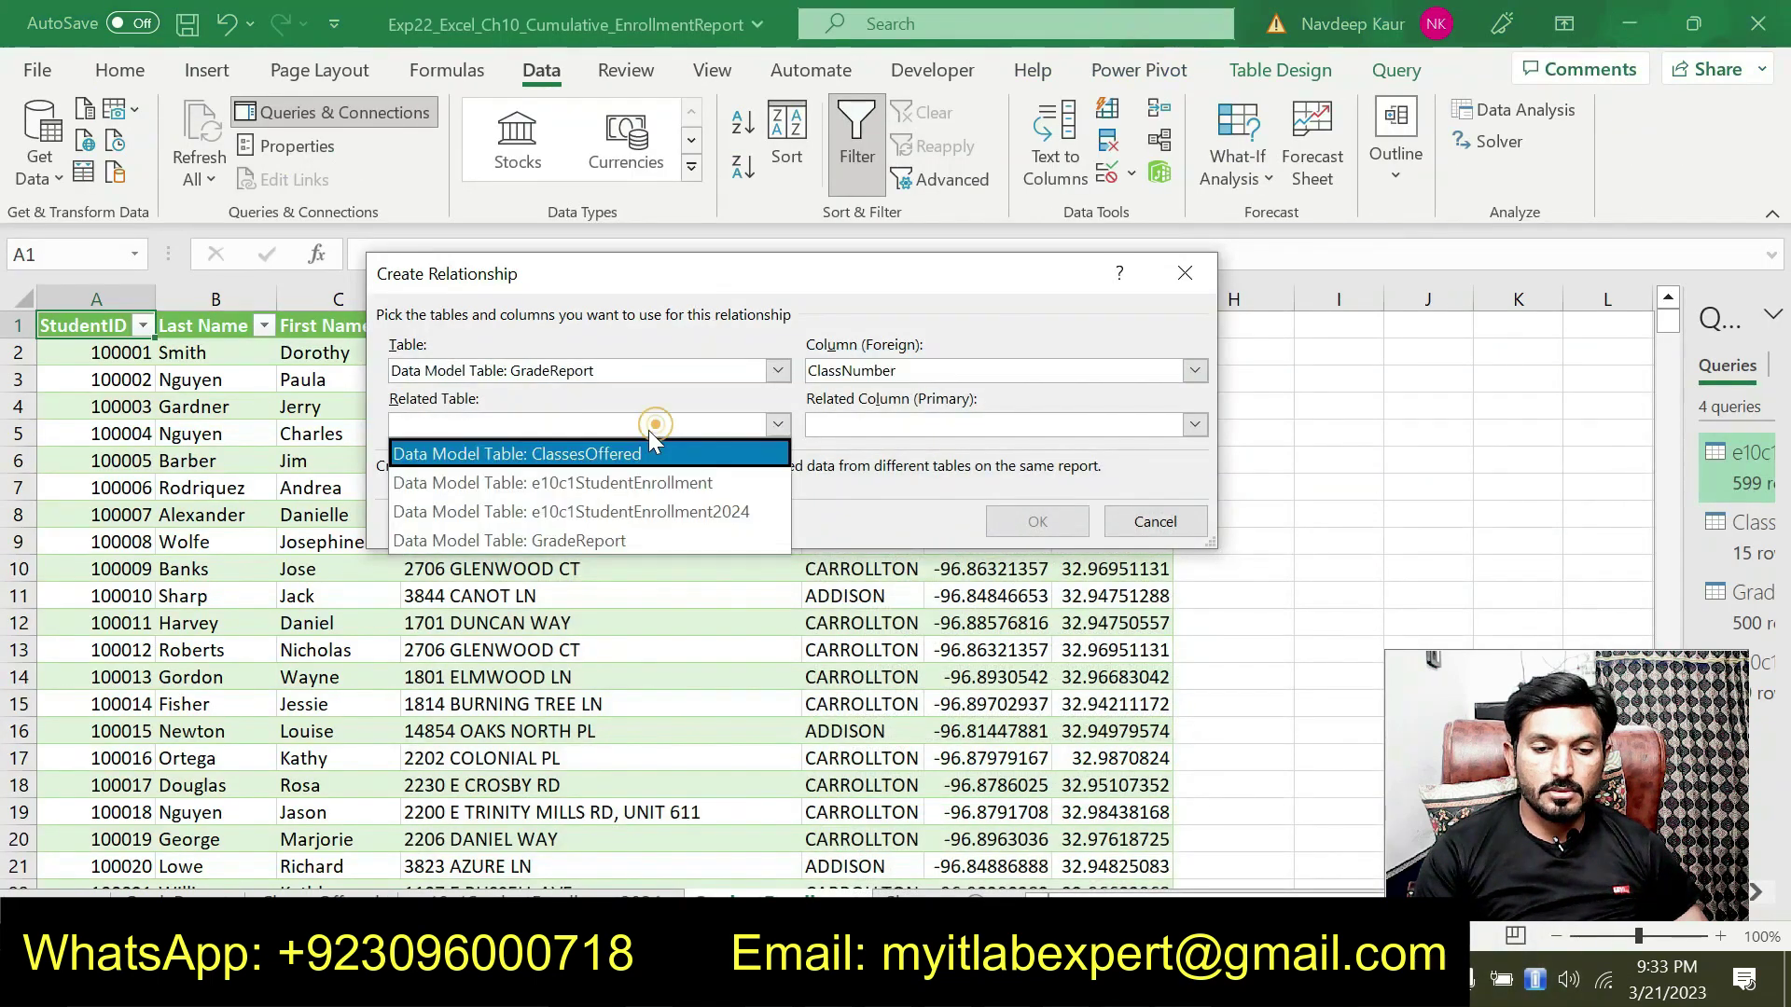
{"action": "left_click", "coordinate": [630, 450]}
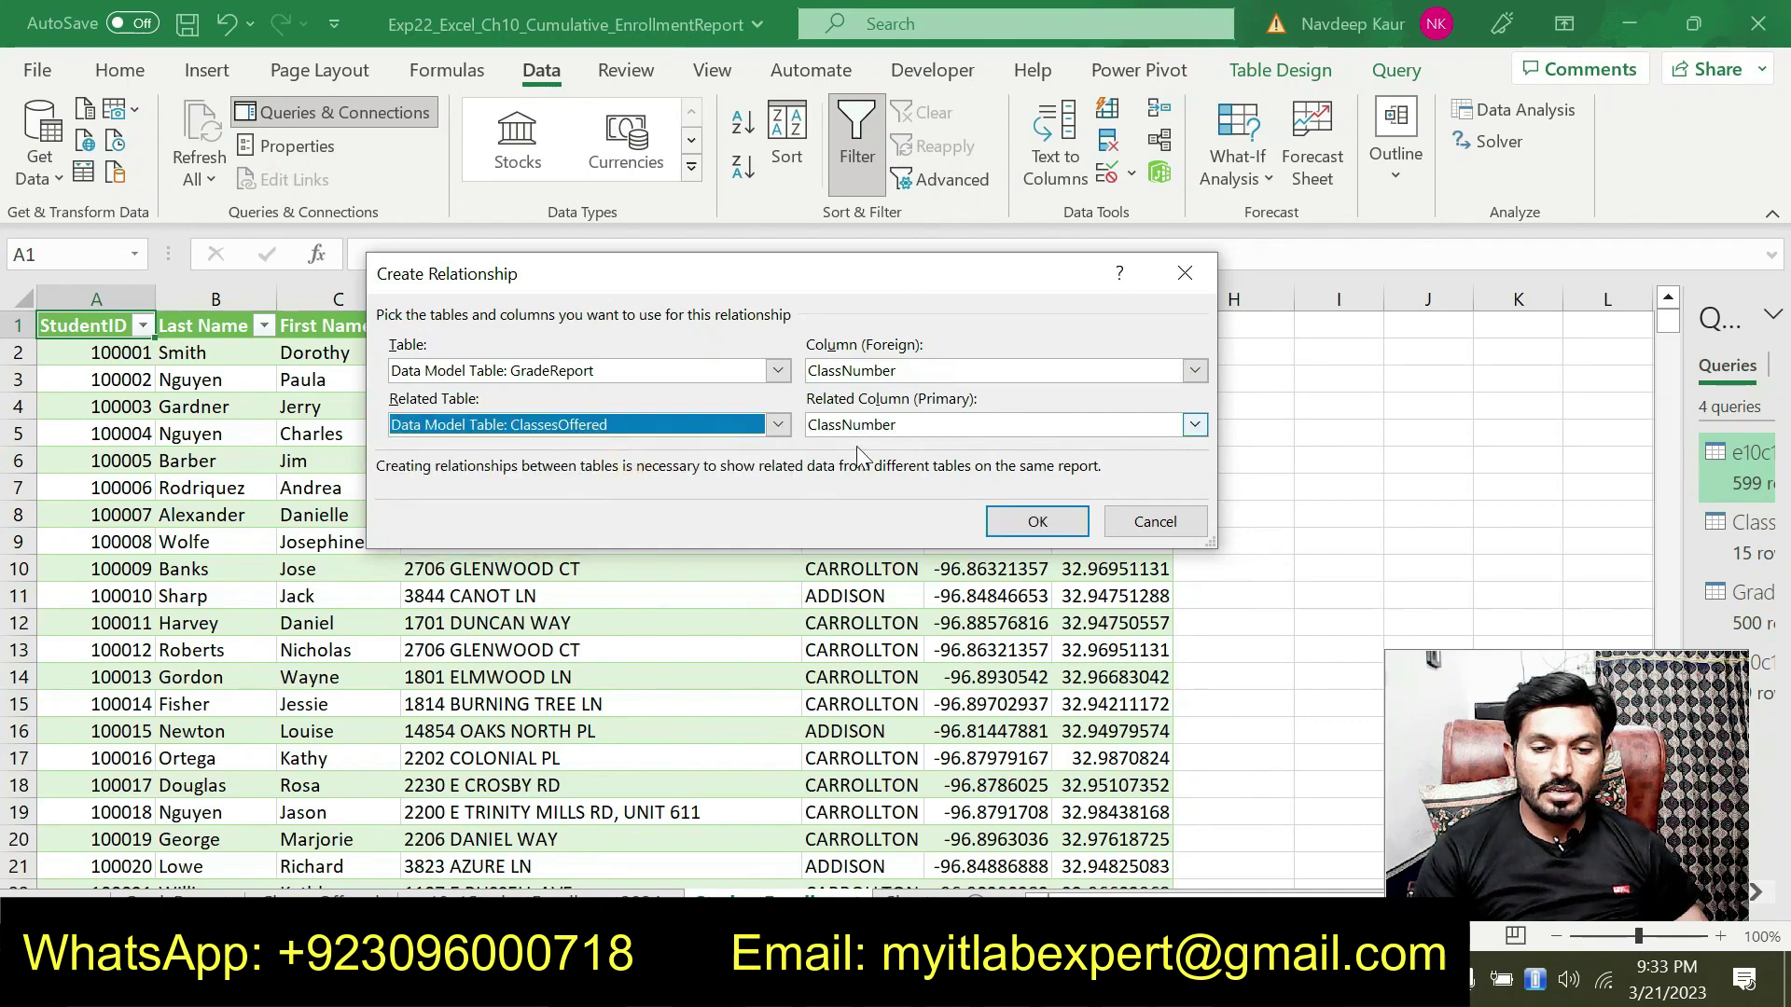
{"action": "key", "text": "alt+Tab"}
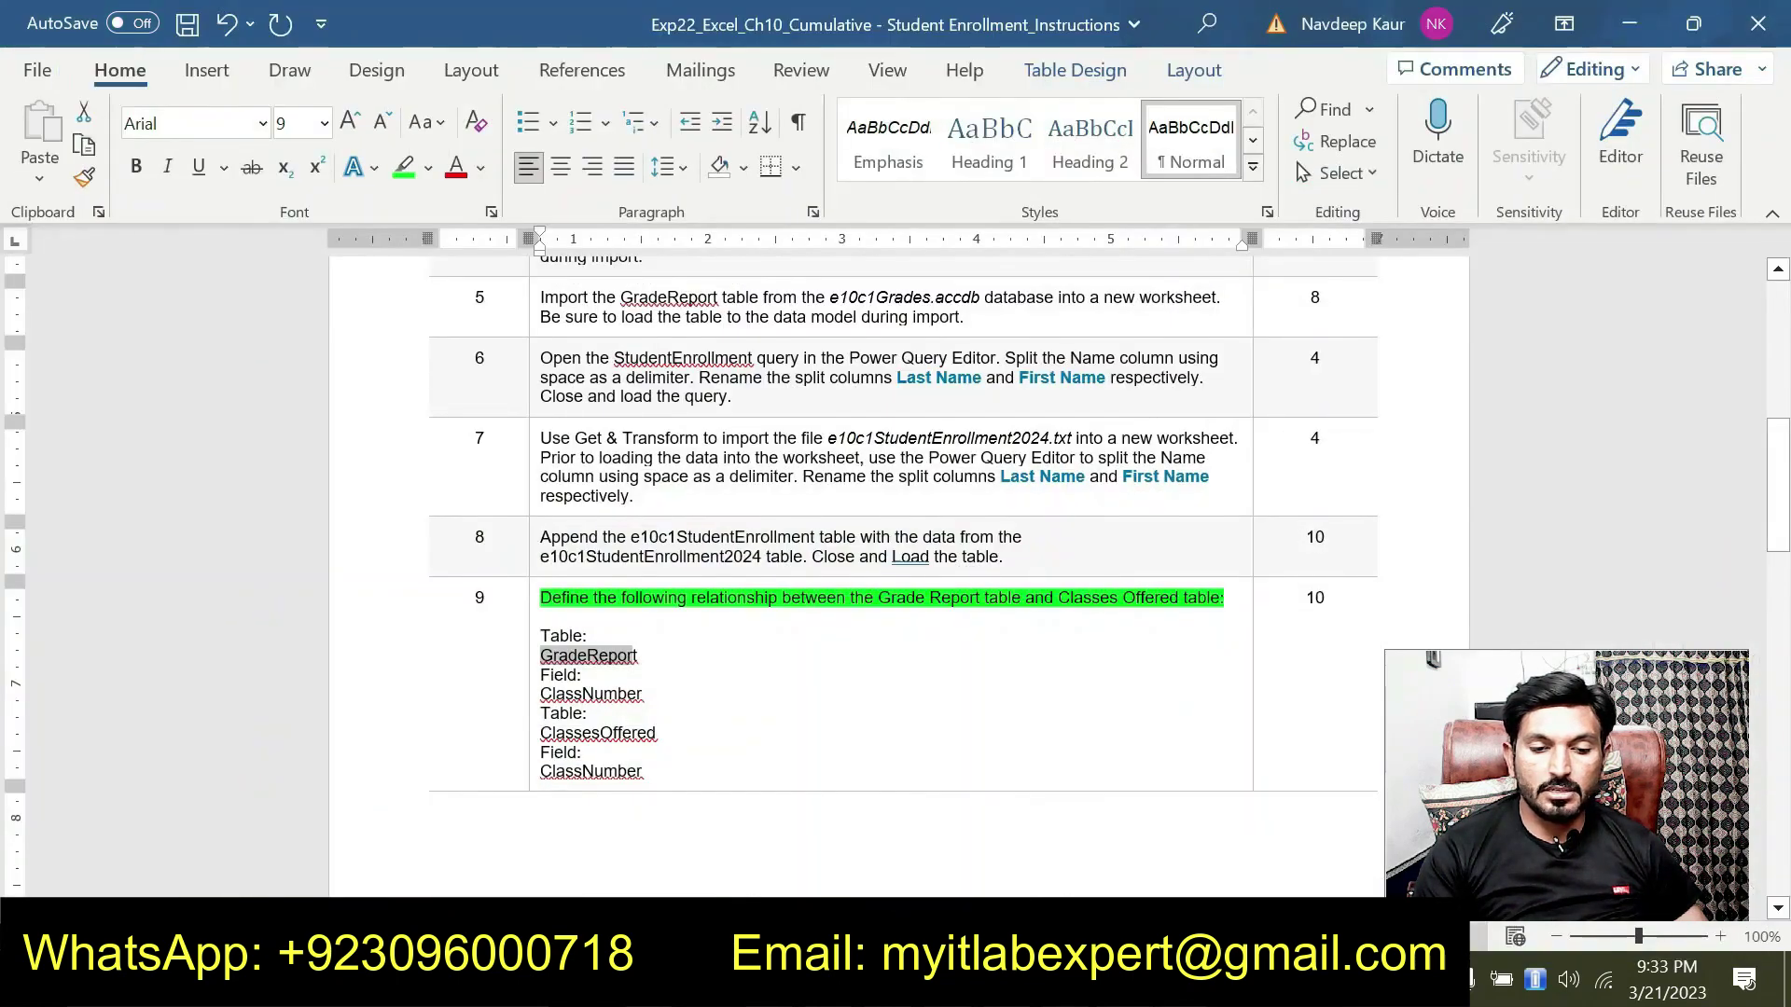
{"action": "key", "text": "alt+Tab"}
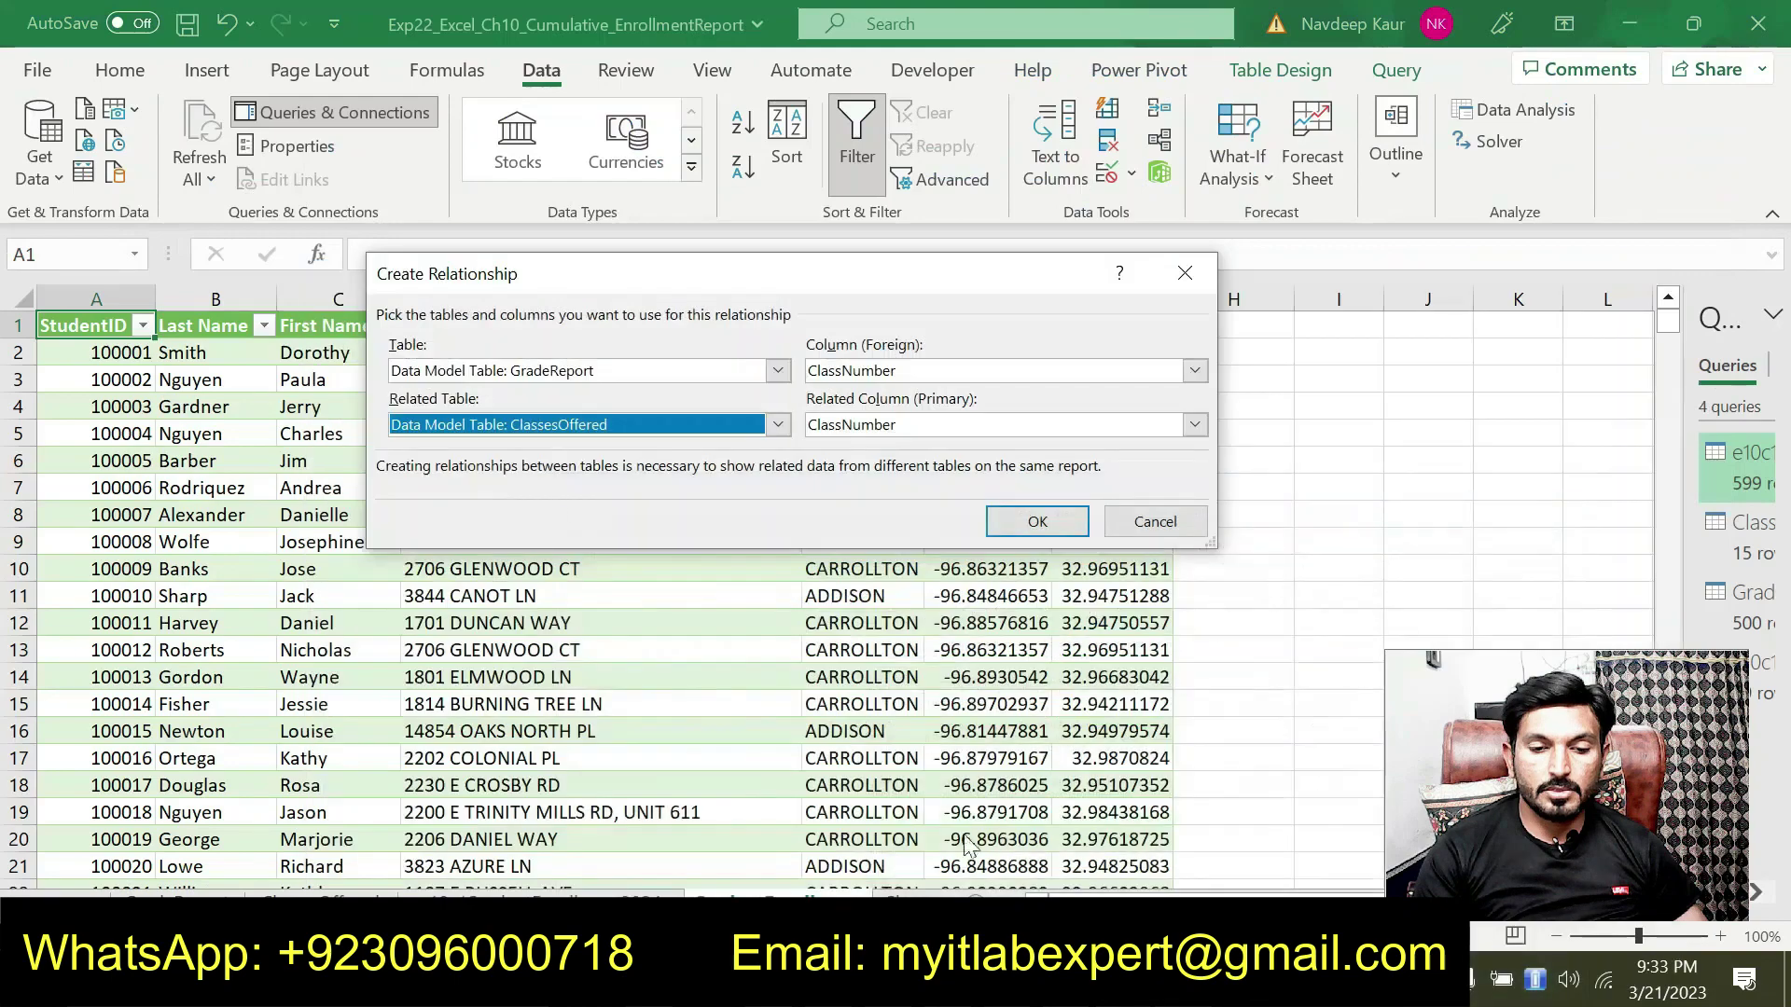
{"action": "left_click", "coordinate": [1006, 518]}
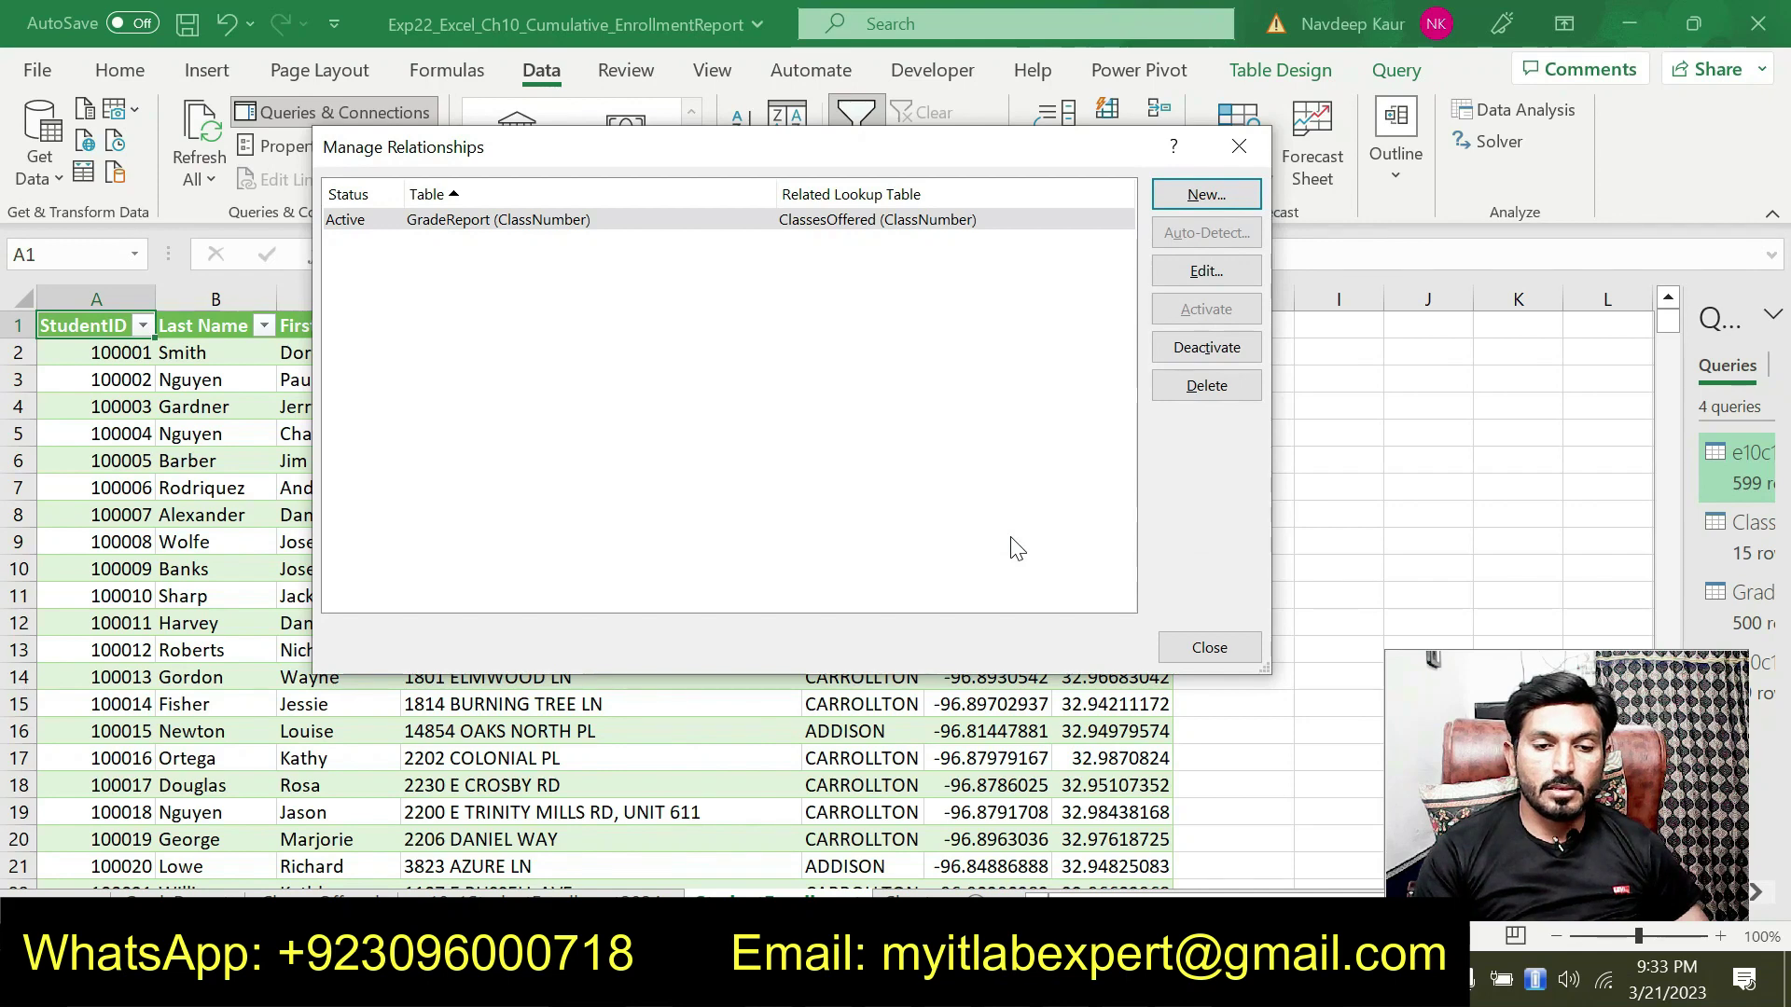
{"action": "left_click", "coordinate": [1192, 646]}
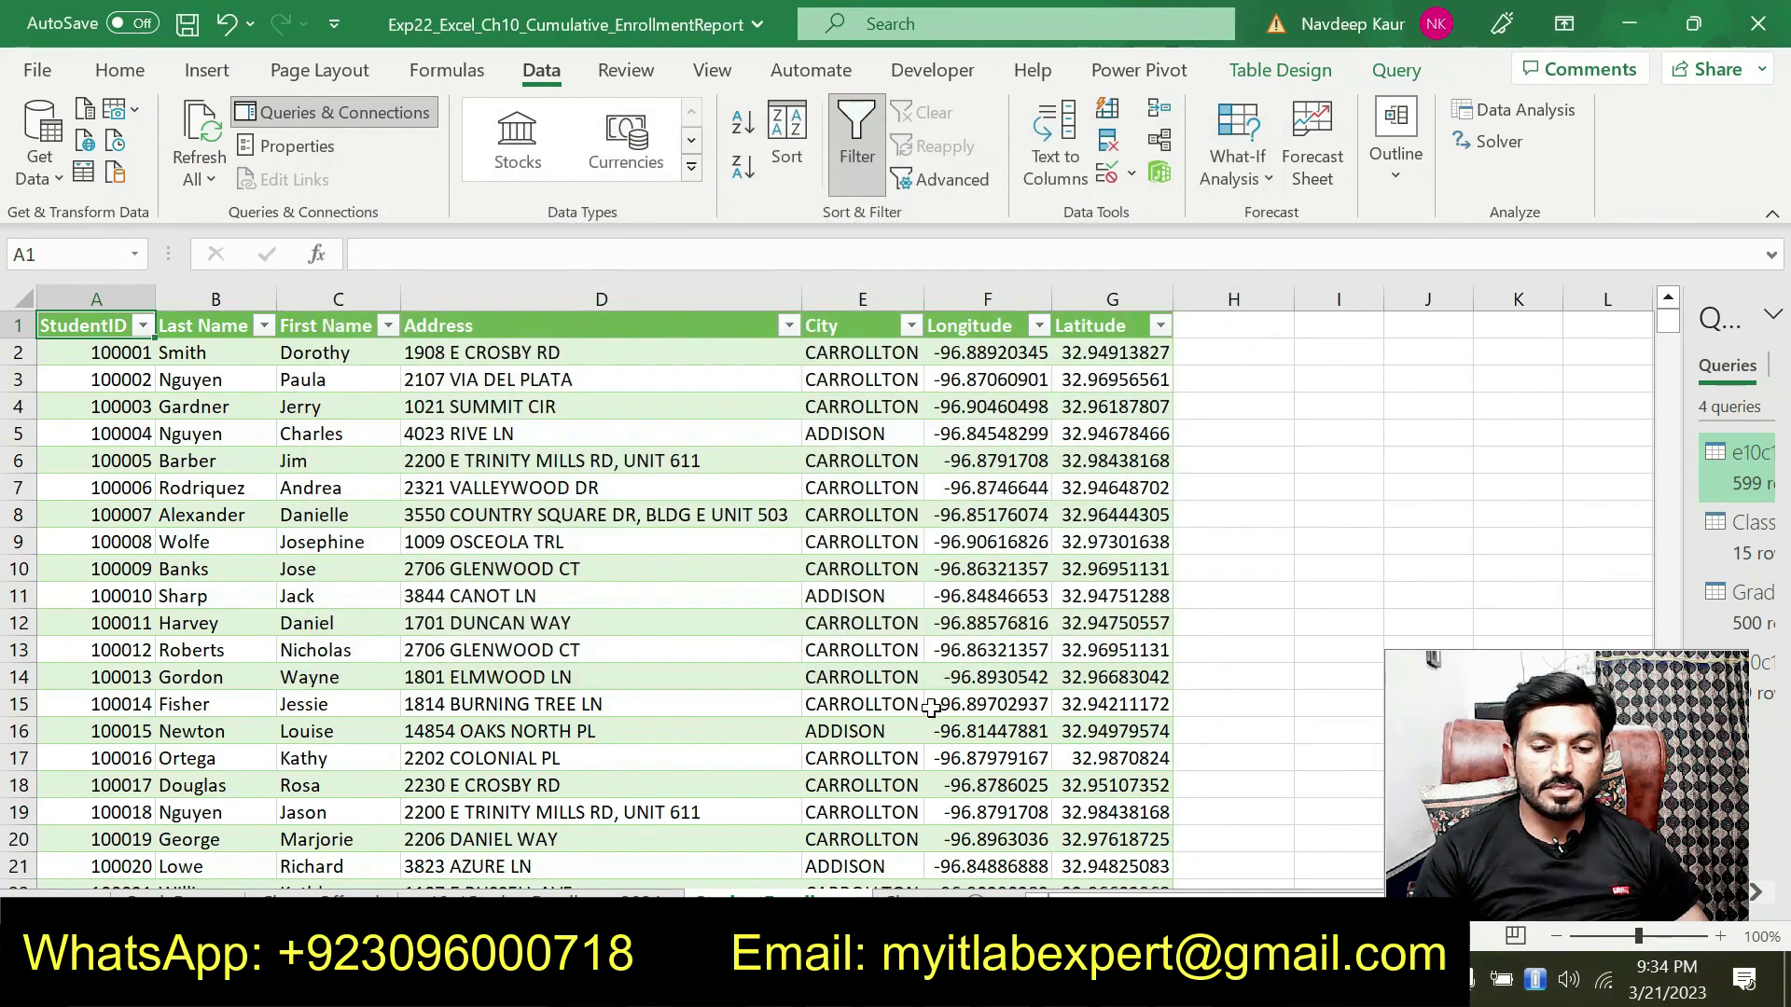
- Switch to the Word instructions and clear the green highlight from the first line of step 9
{"action": "key", "text": "alt+Tab"}
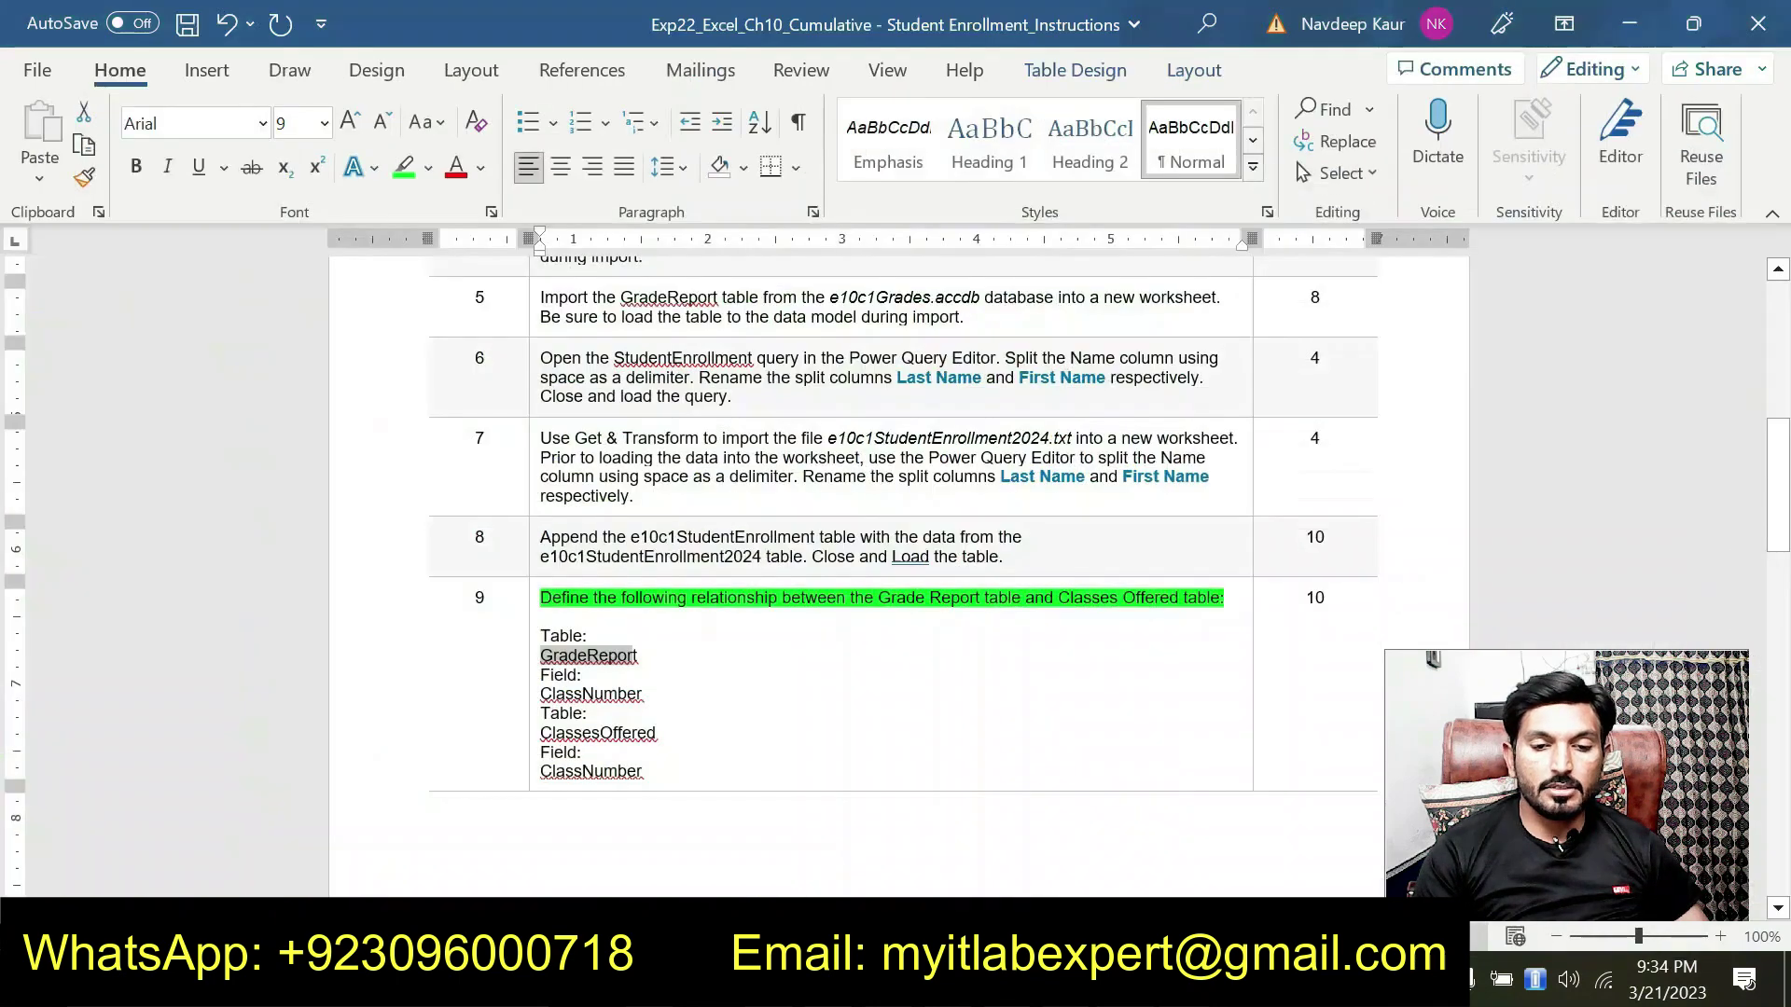
{"action": "scroll", "coordinate": [933, 522], "scroll_direction": "down", "scroll_amount": 1}
{"action": "left_click_drag", "start_coordinate": [876, 531], "coordinate": [1232, 527]}
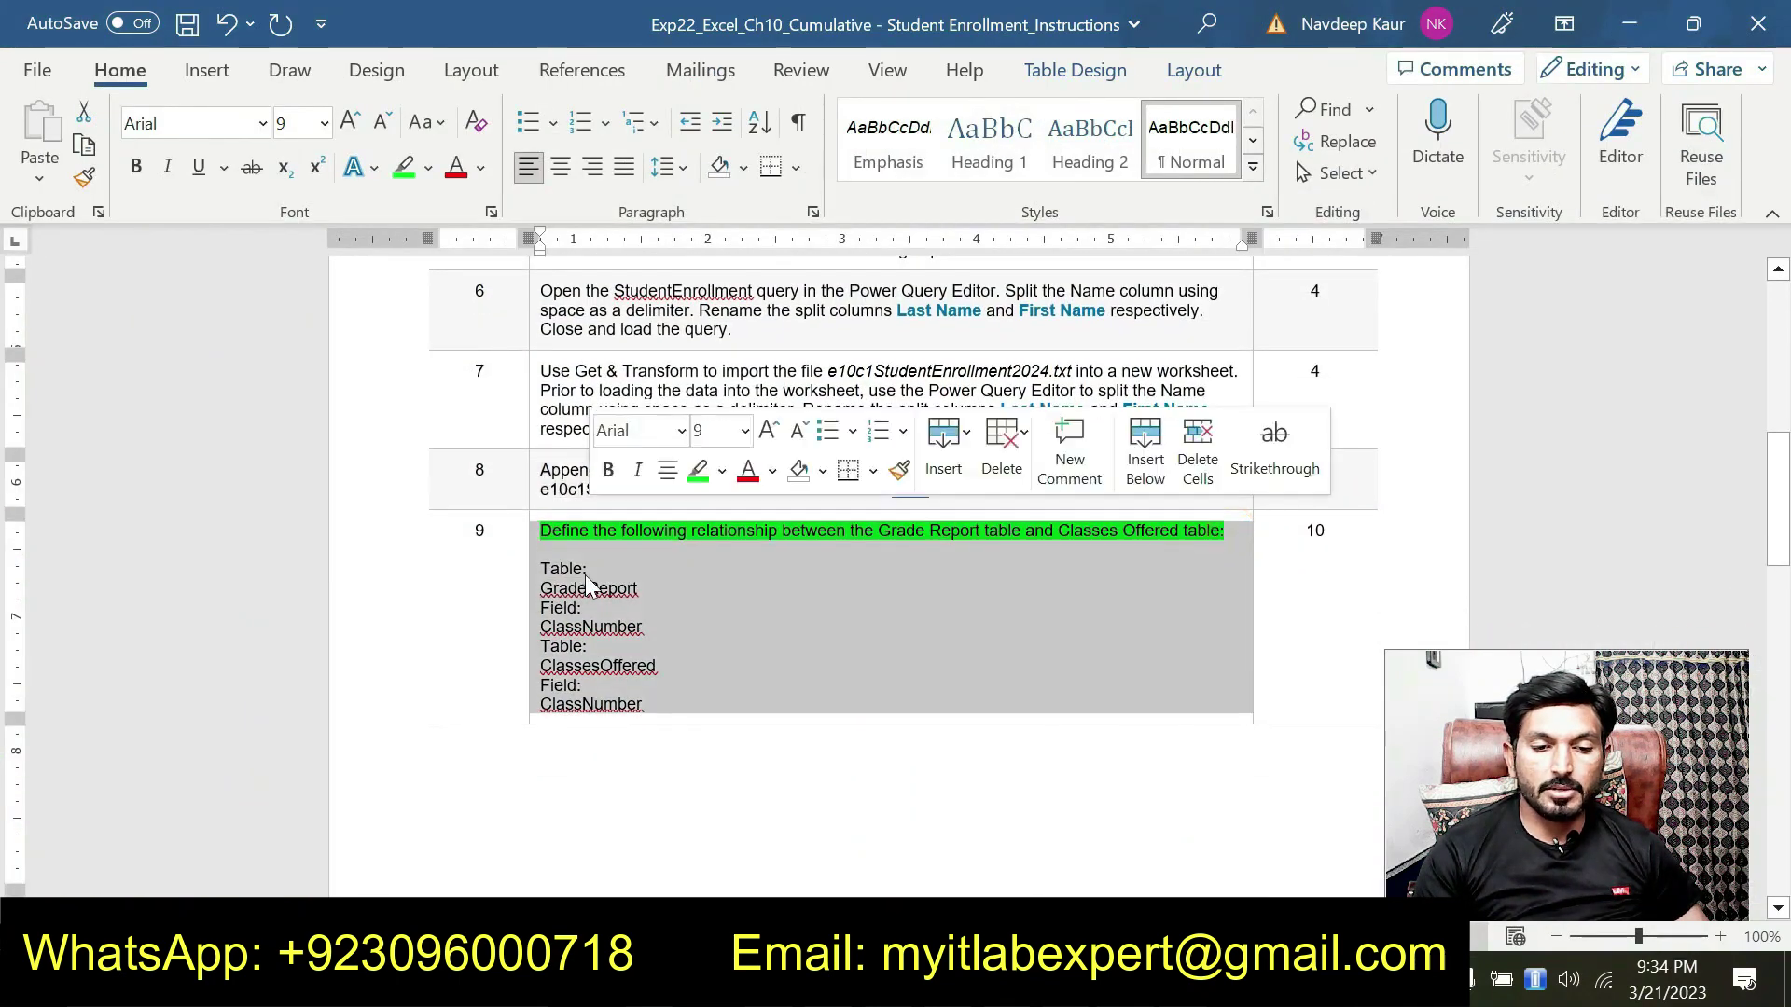
{"action": "left_click", "coordinate": [649, 584]}
{"action": "left_click_drag", "start_coordinate": [542, 529], "coordinate": [1221, 531]}
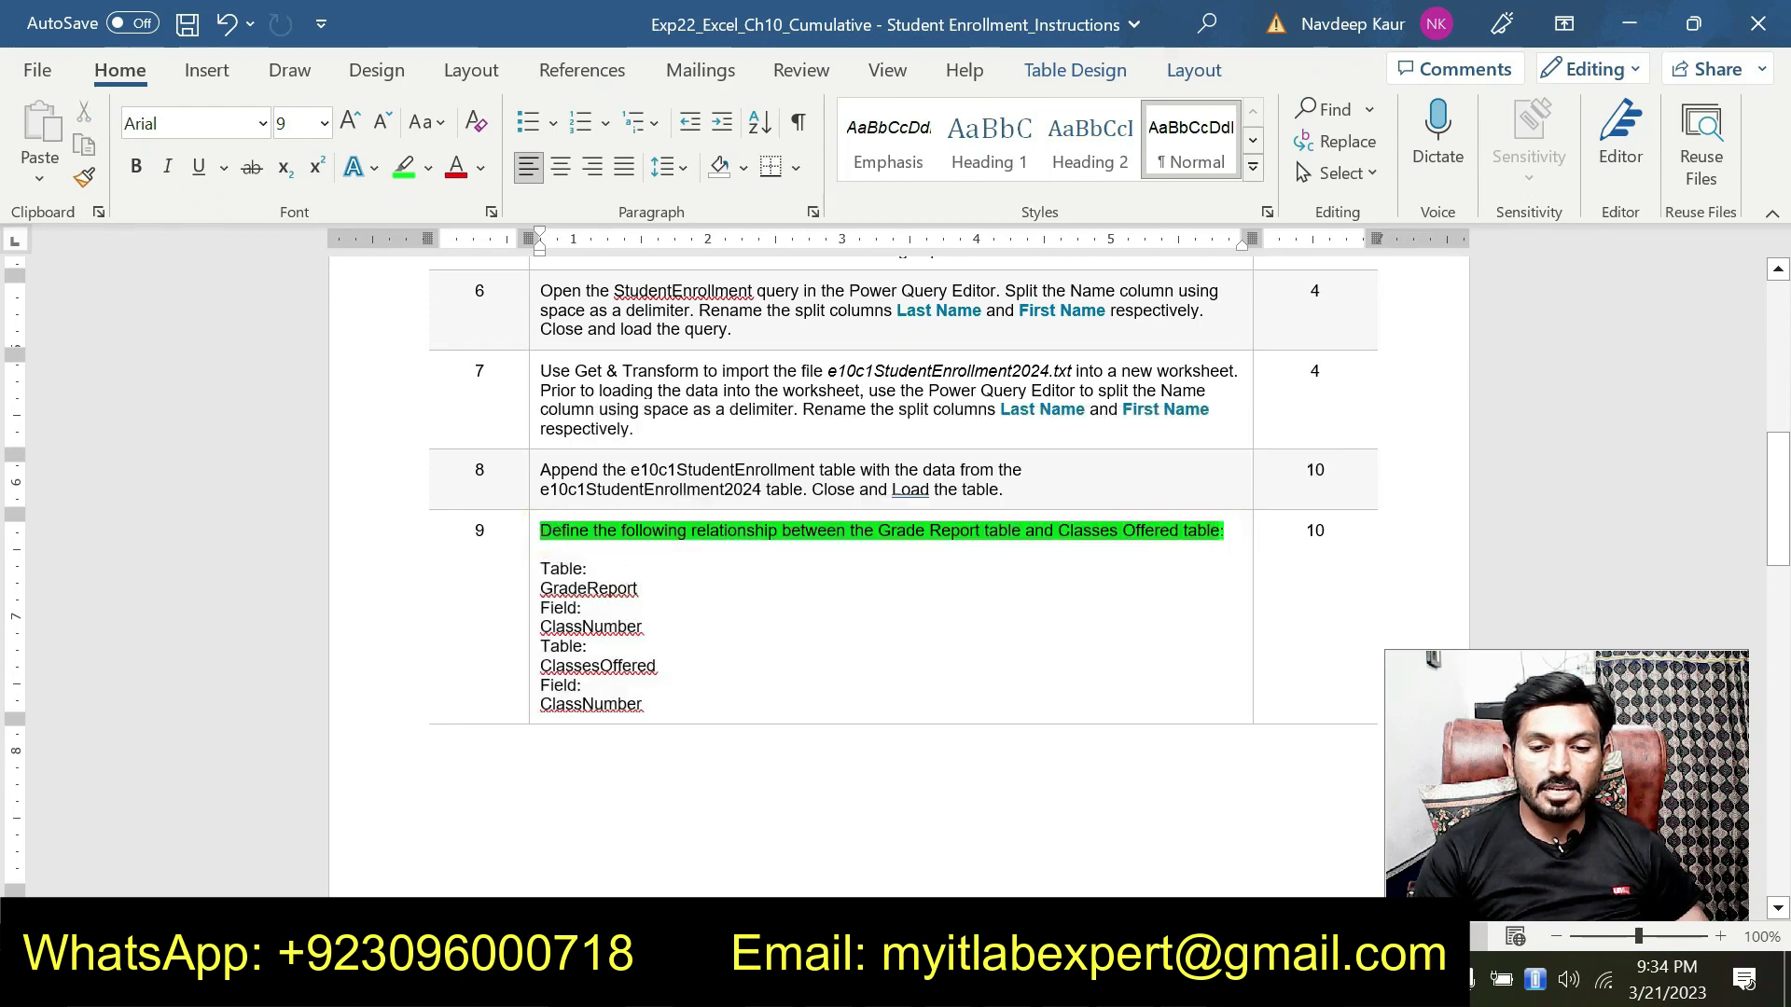
{"action": "left_click", "coordinate": [1155, 485]}
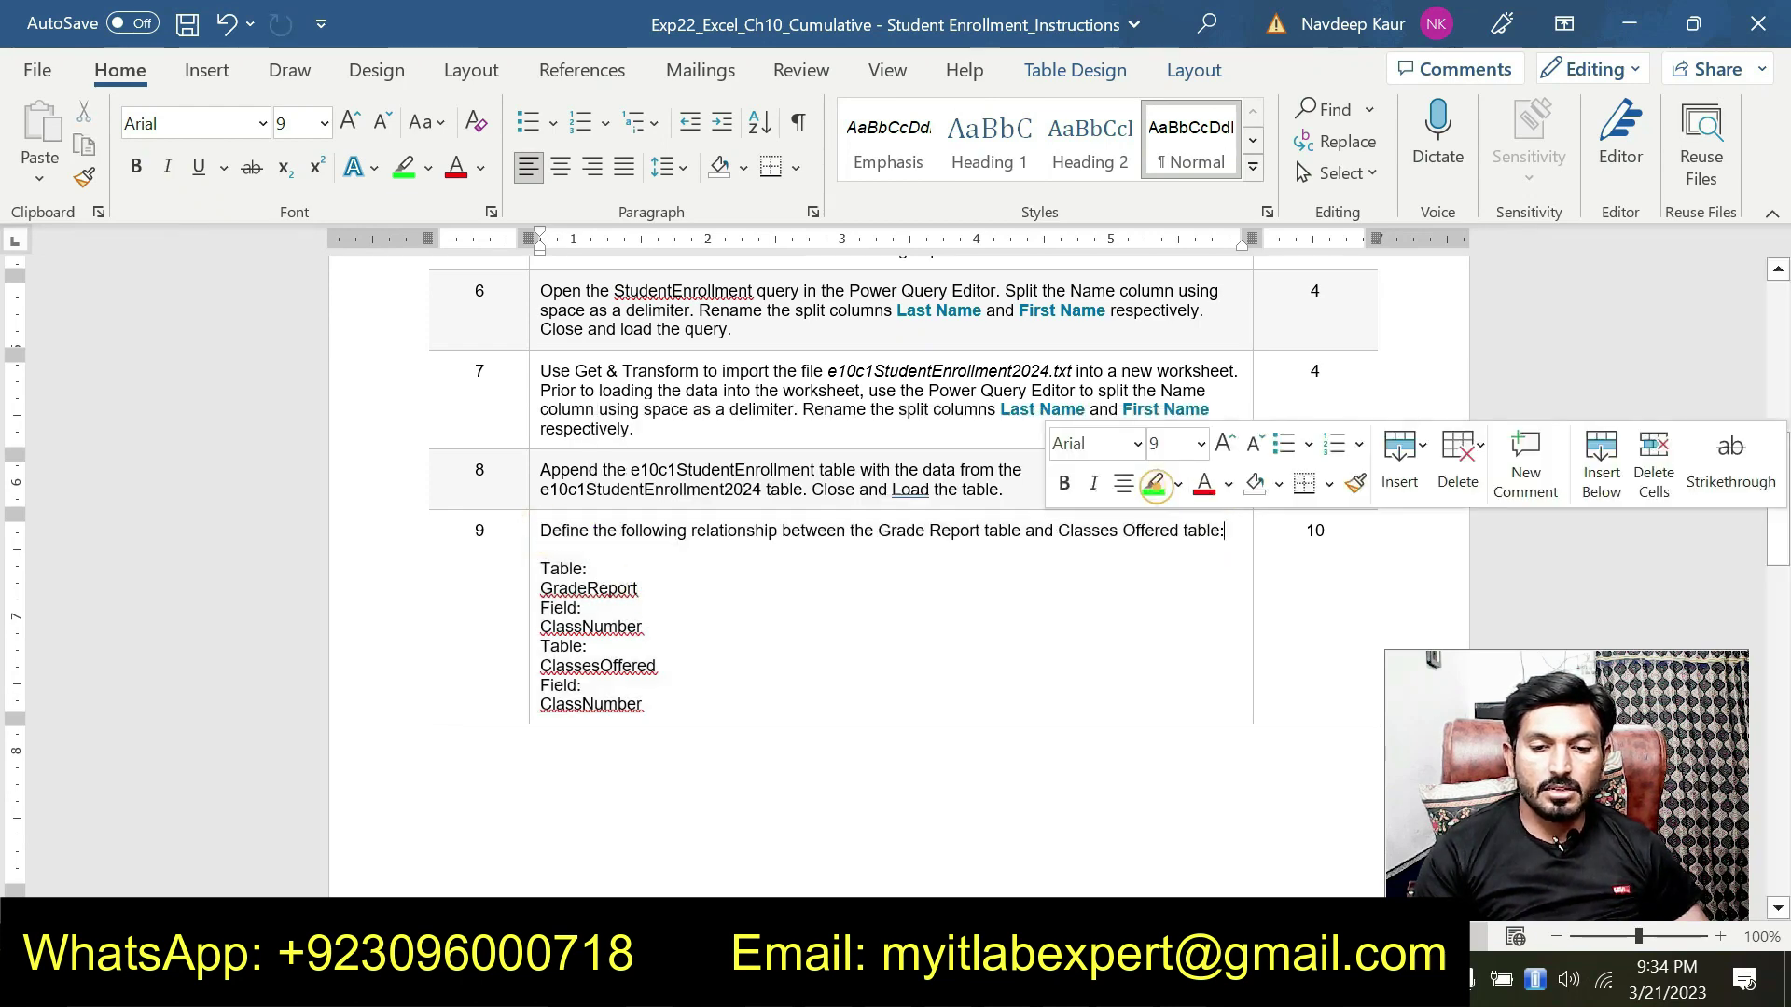
- Read through steps 10 to 20 of the instructions, examining the points for steps 16 to 18 and the text of steps 10 and 11
{"action": "scroll", "coordinate": [1155, 485], "scroll_direction": "down", "scroll_amount": 2}
{"action": "scroll", "coordinate": [1155, 485], "scroll_direction": "down", "scroll_amount": 10}
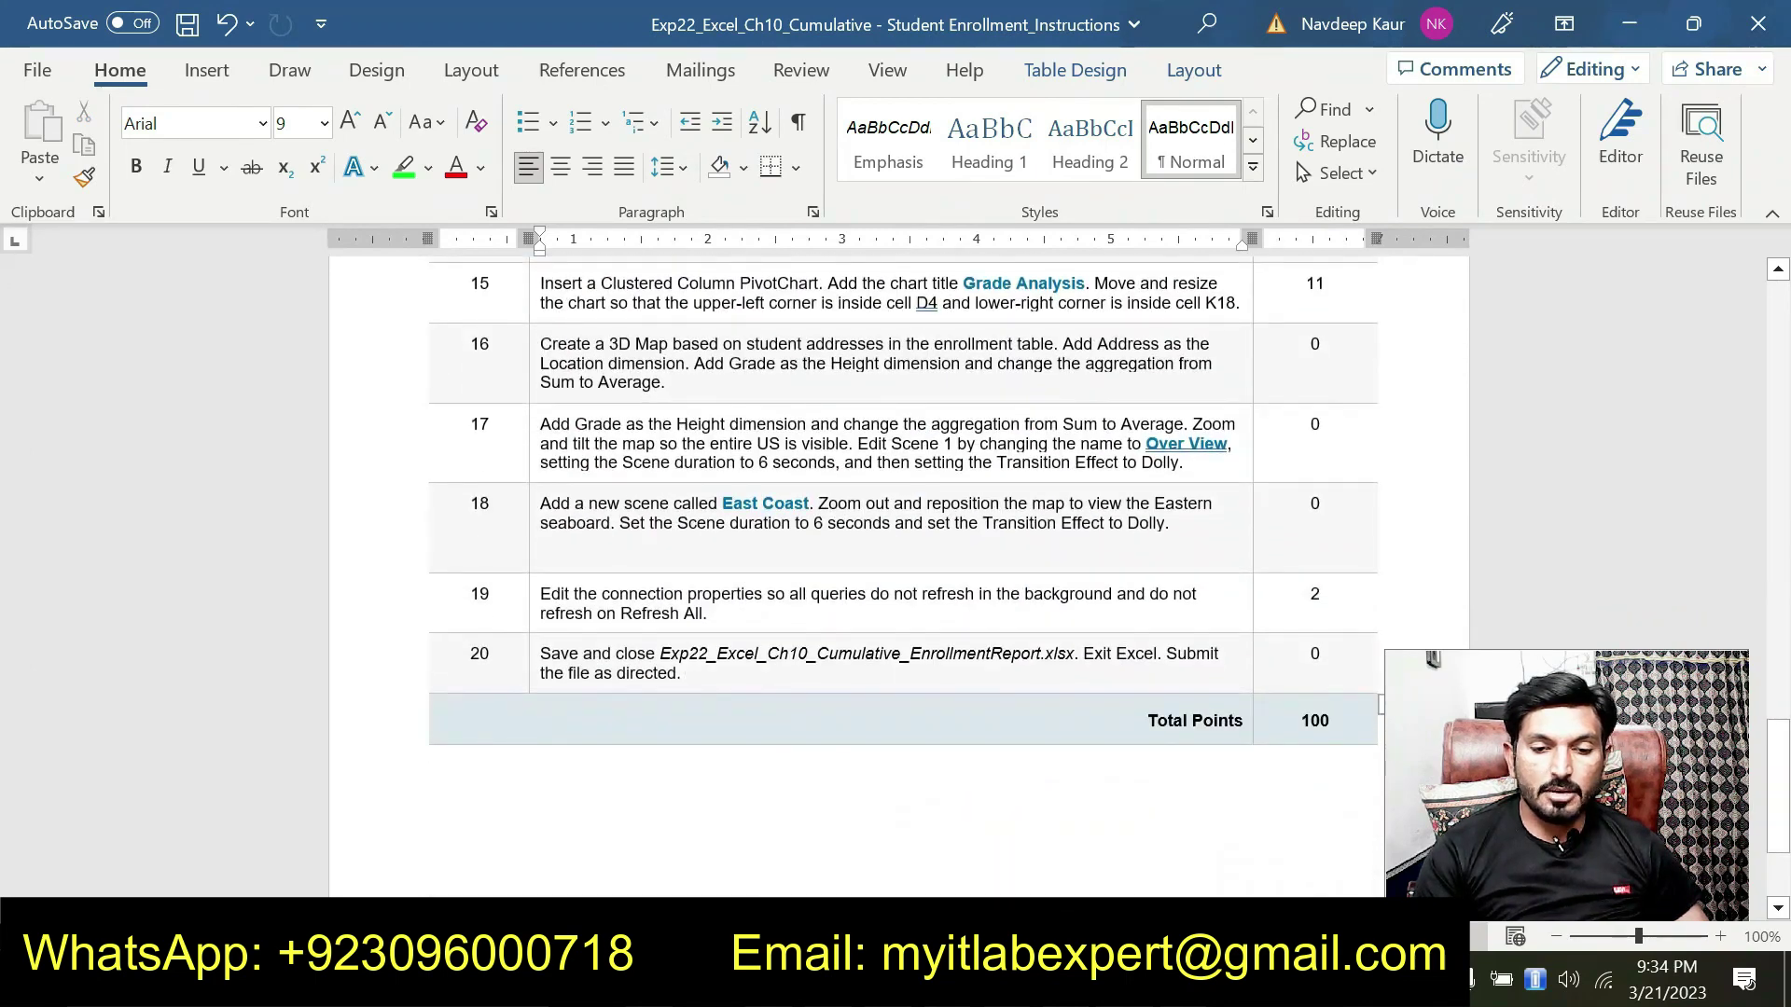
{"action": "scroll", "coordinate": [902, 513], "scroll_direction": "up", "scroll_amount": 1}
{"action": "left_click_drag", "start_coordinate": [1334, 411], "coordinate": [1315, 578]}
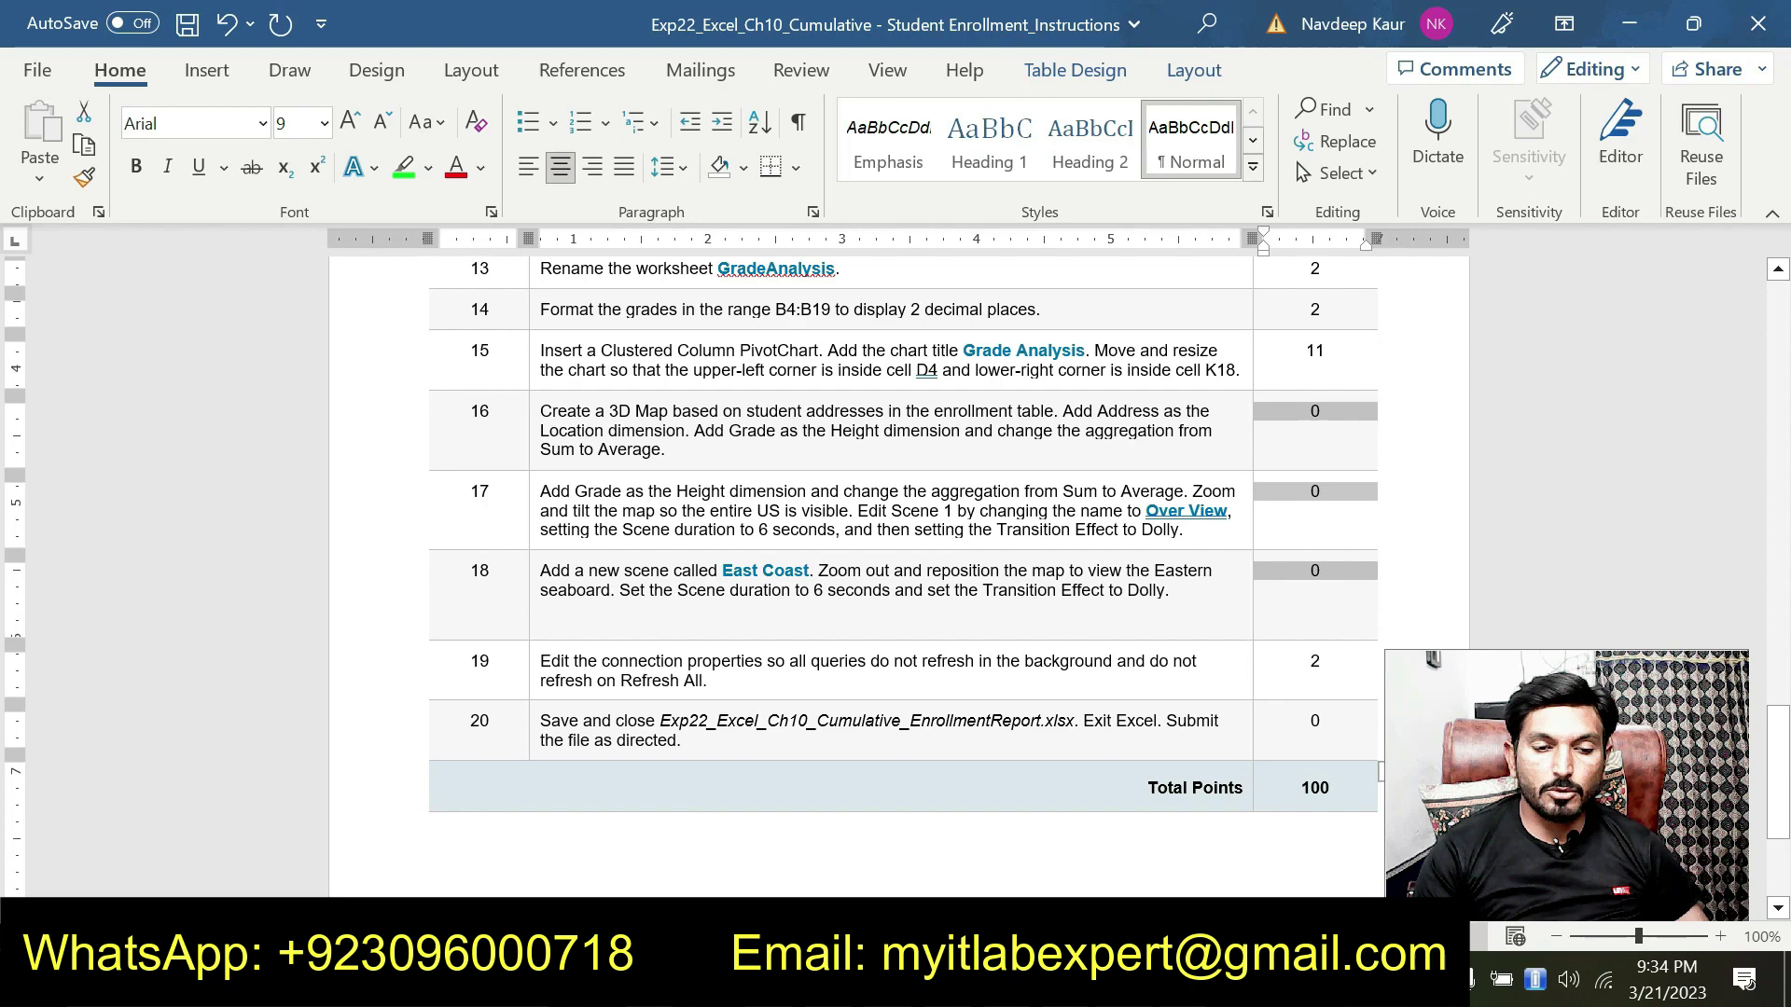
{"action": "scroll", "coordinate": [686, 669], "scroll_direction": "up", "scroll_amount": 8}
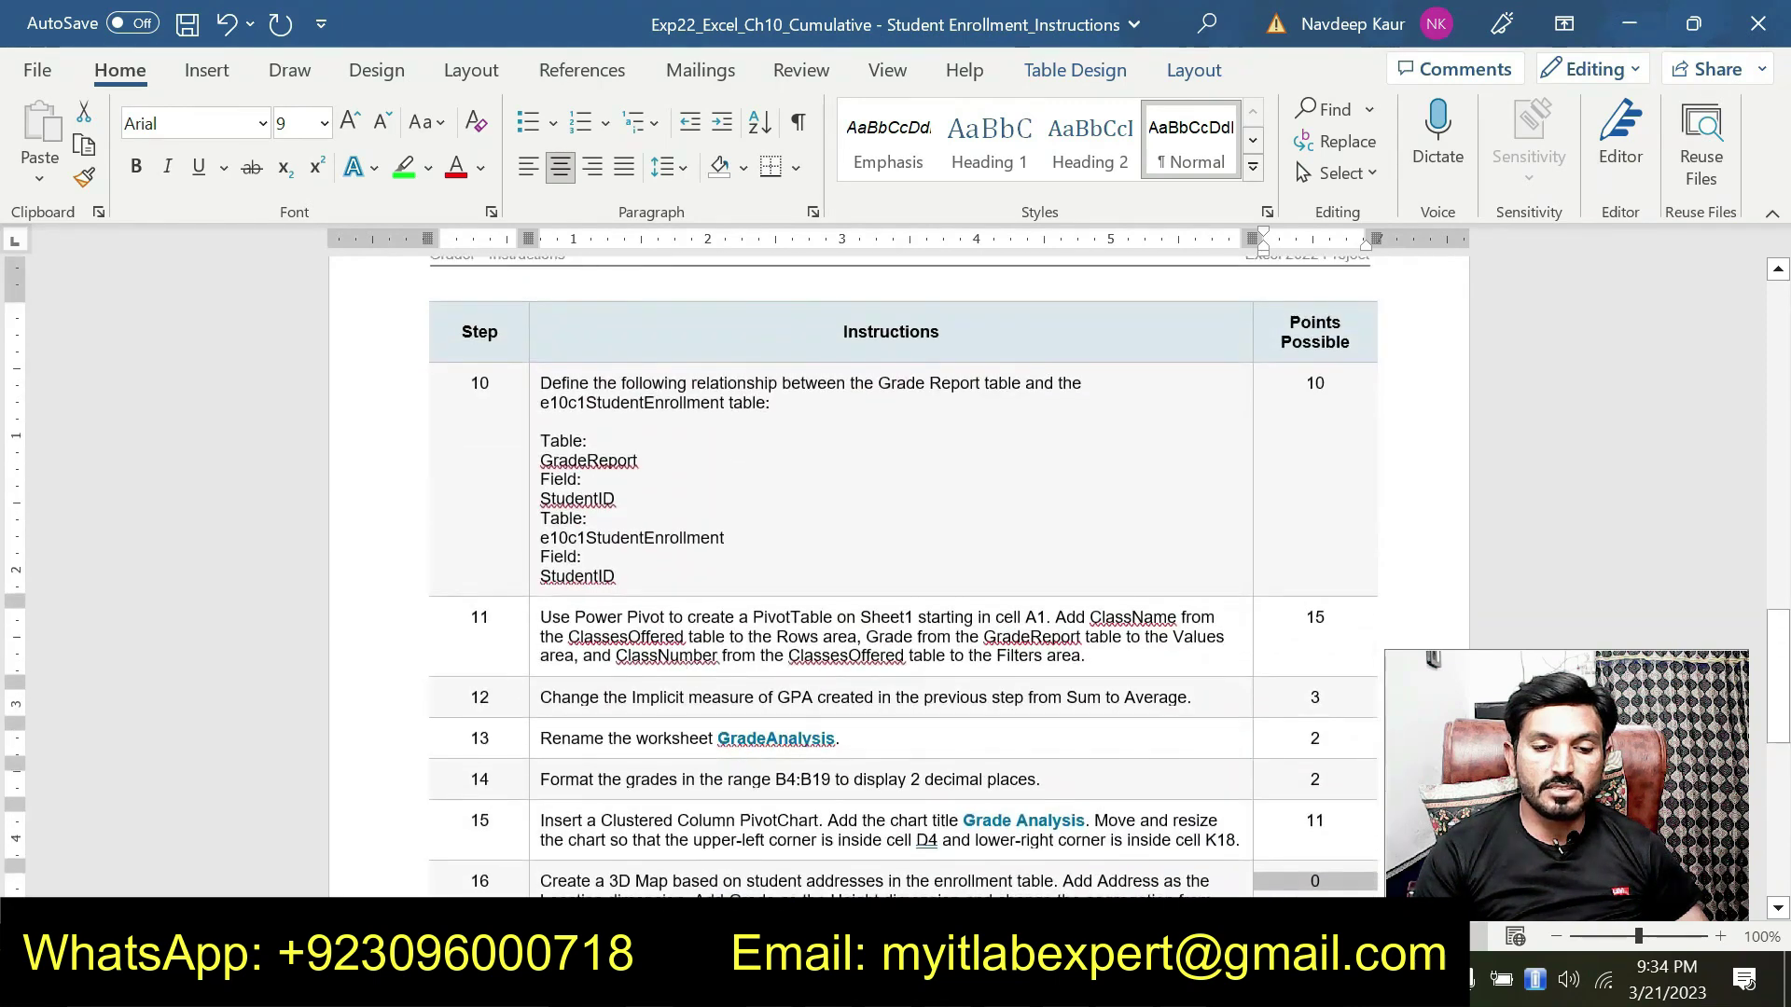
{"action": "scroll", "coordinate": [721, 672], "scroll_direction": "down", "scroll_amount": 2}
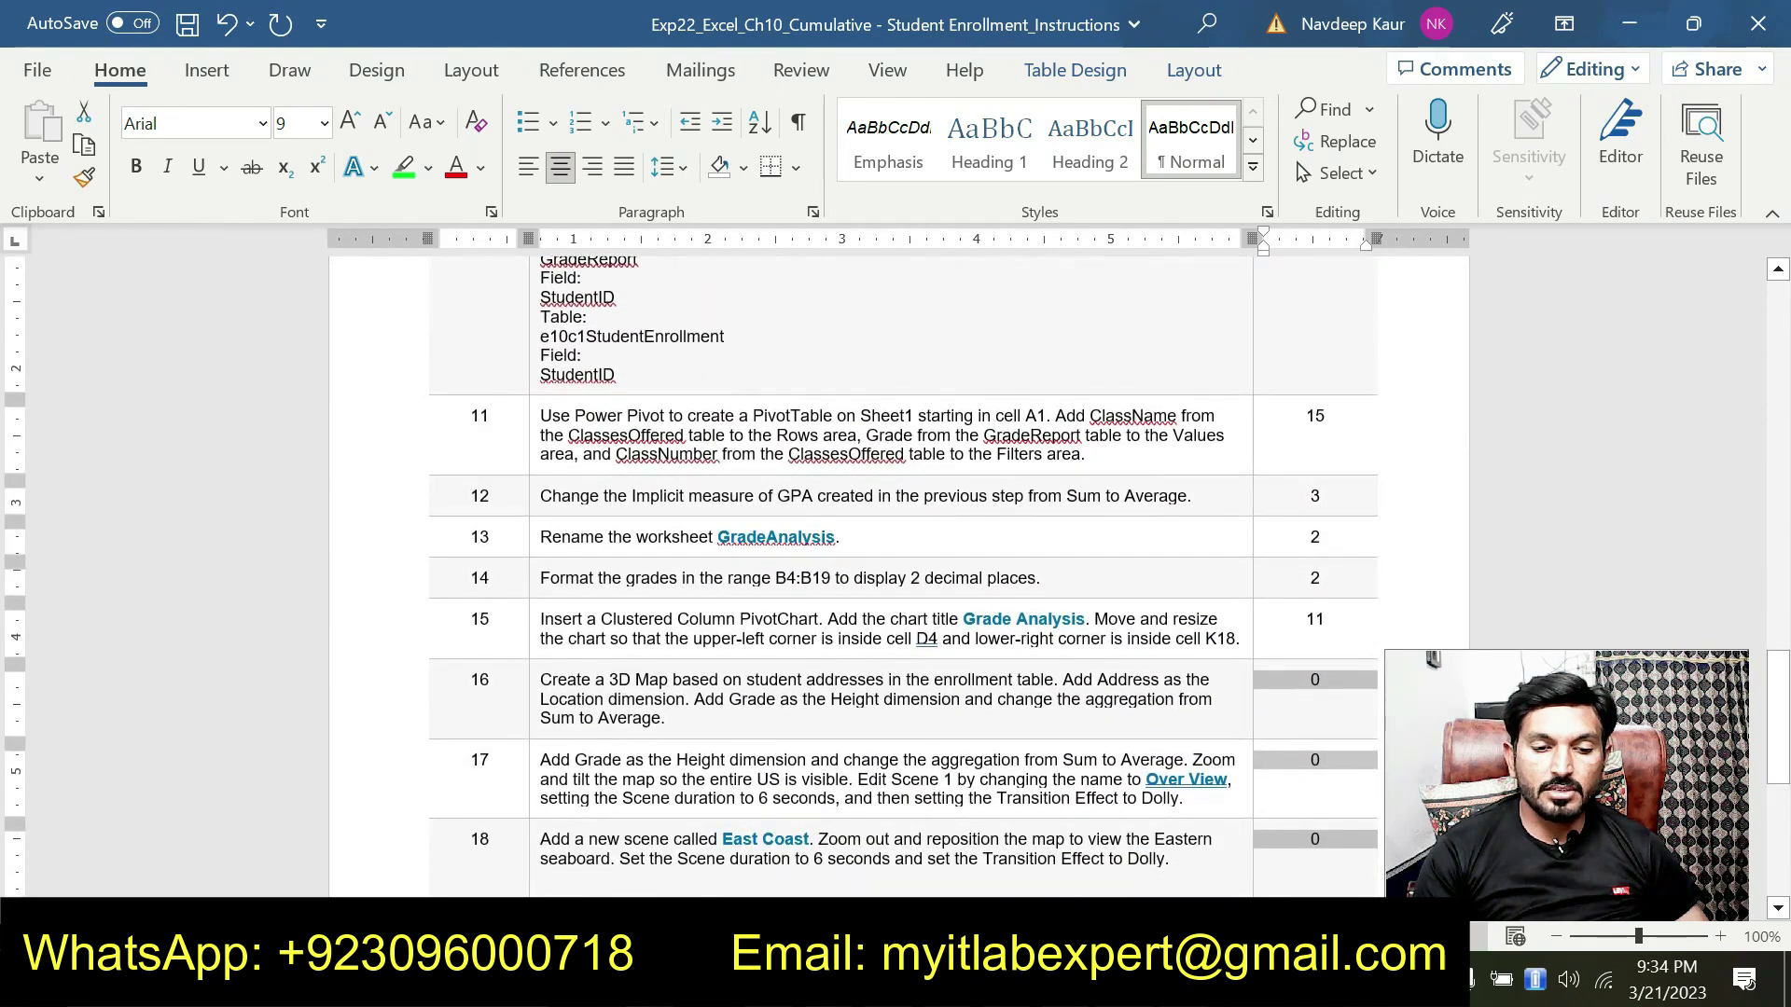
{"action": "scroll", "coordinate": [731, 669], "scroll_direction": "down", "scroll_amount": 2}
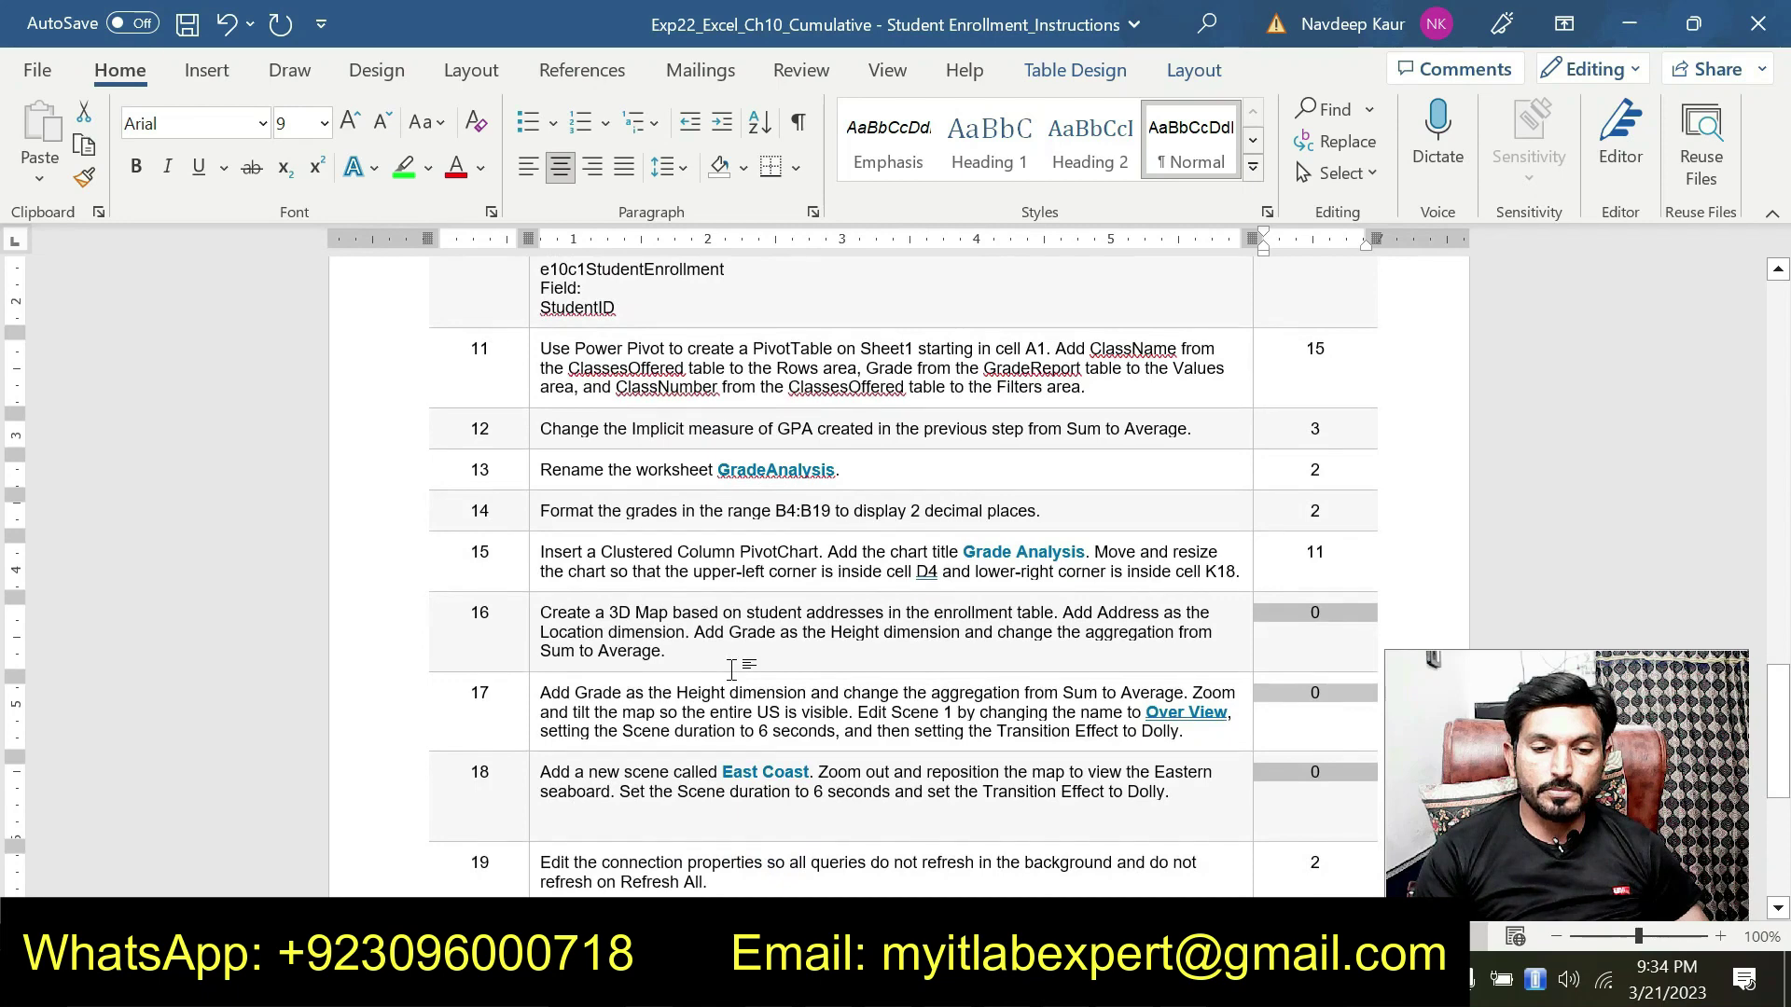
{"action": "scroll", "coordinate": [731, 669], "scroll_direction": "down", "scroll_amount": 5}
{"action": "scroll", "coordinate": [731, 670], "scroll_direction": "up", "scroll_amount": 20}
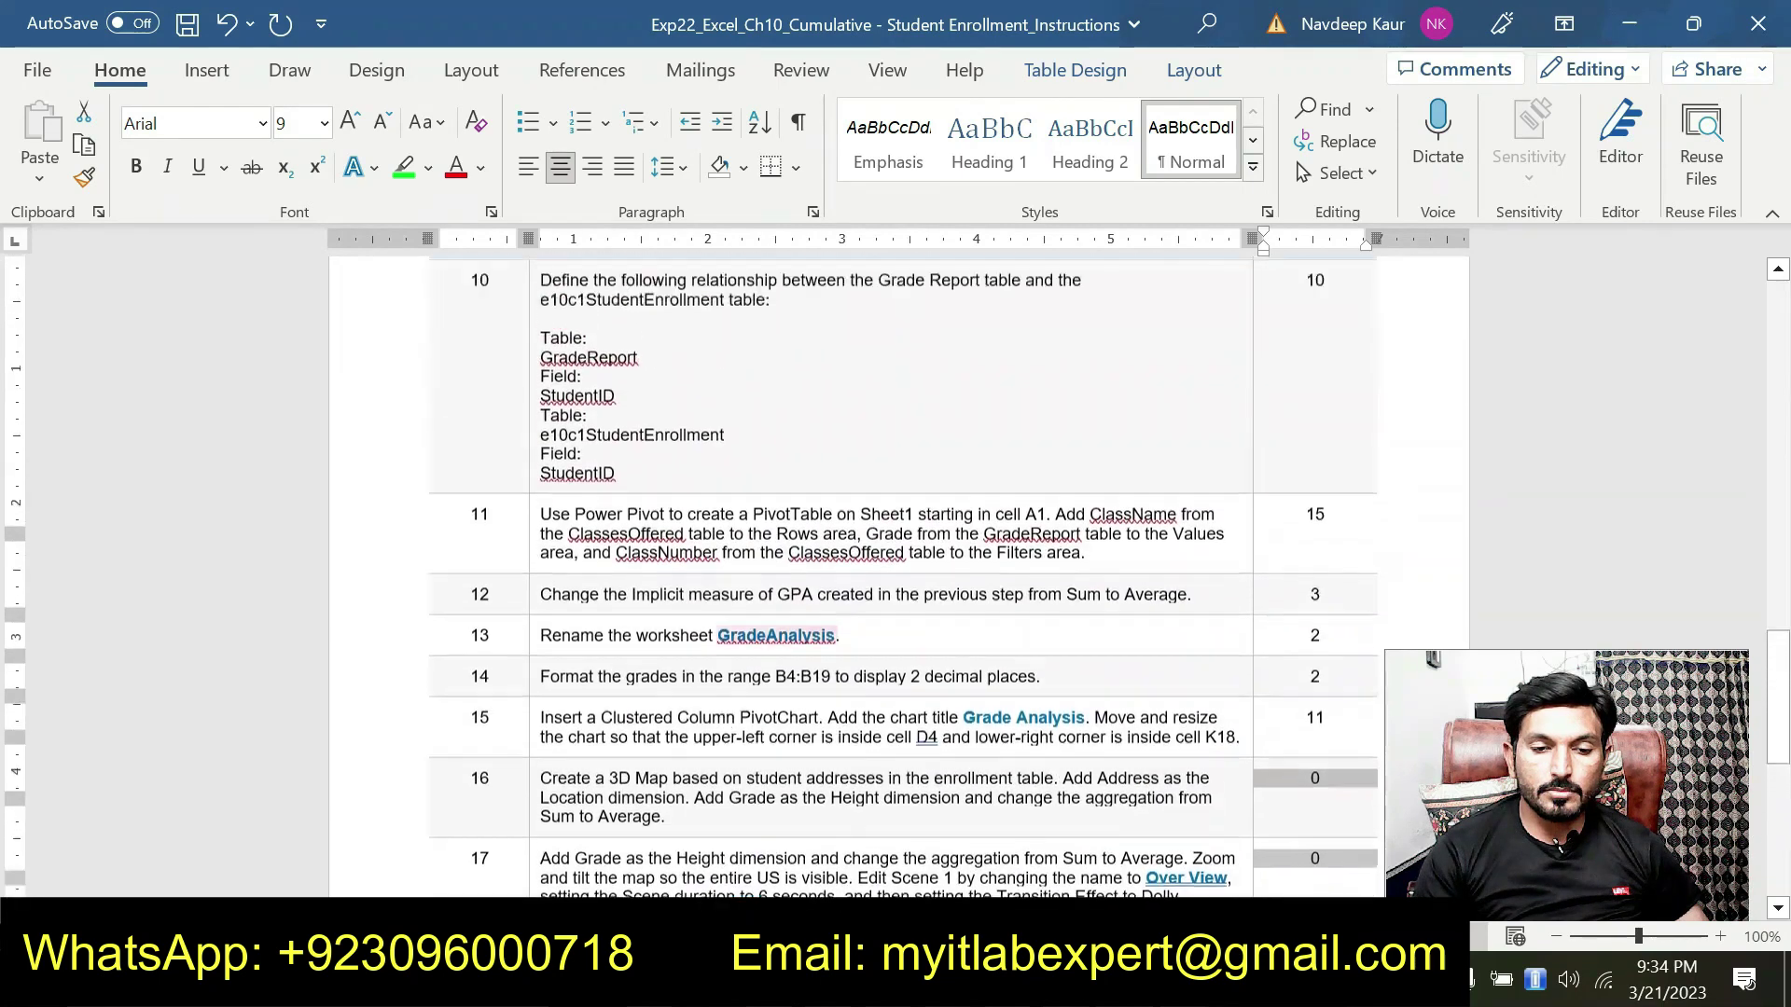
{"action": "scroll", "coordinate": [732, 669], "scroll_direction": "up", "scroll_amount": 8}
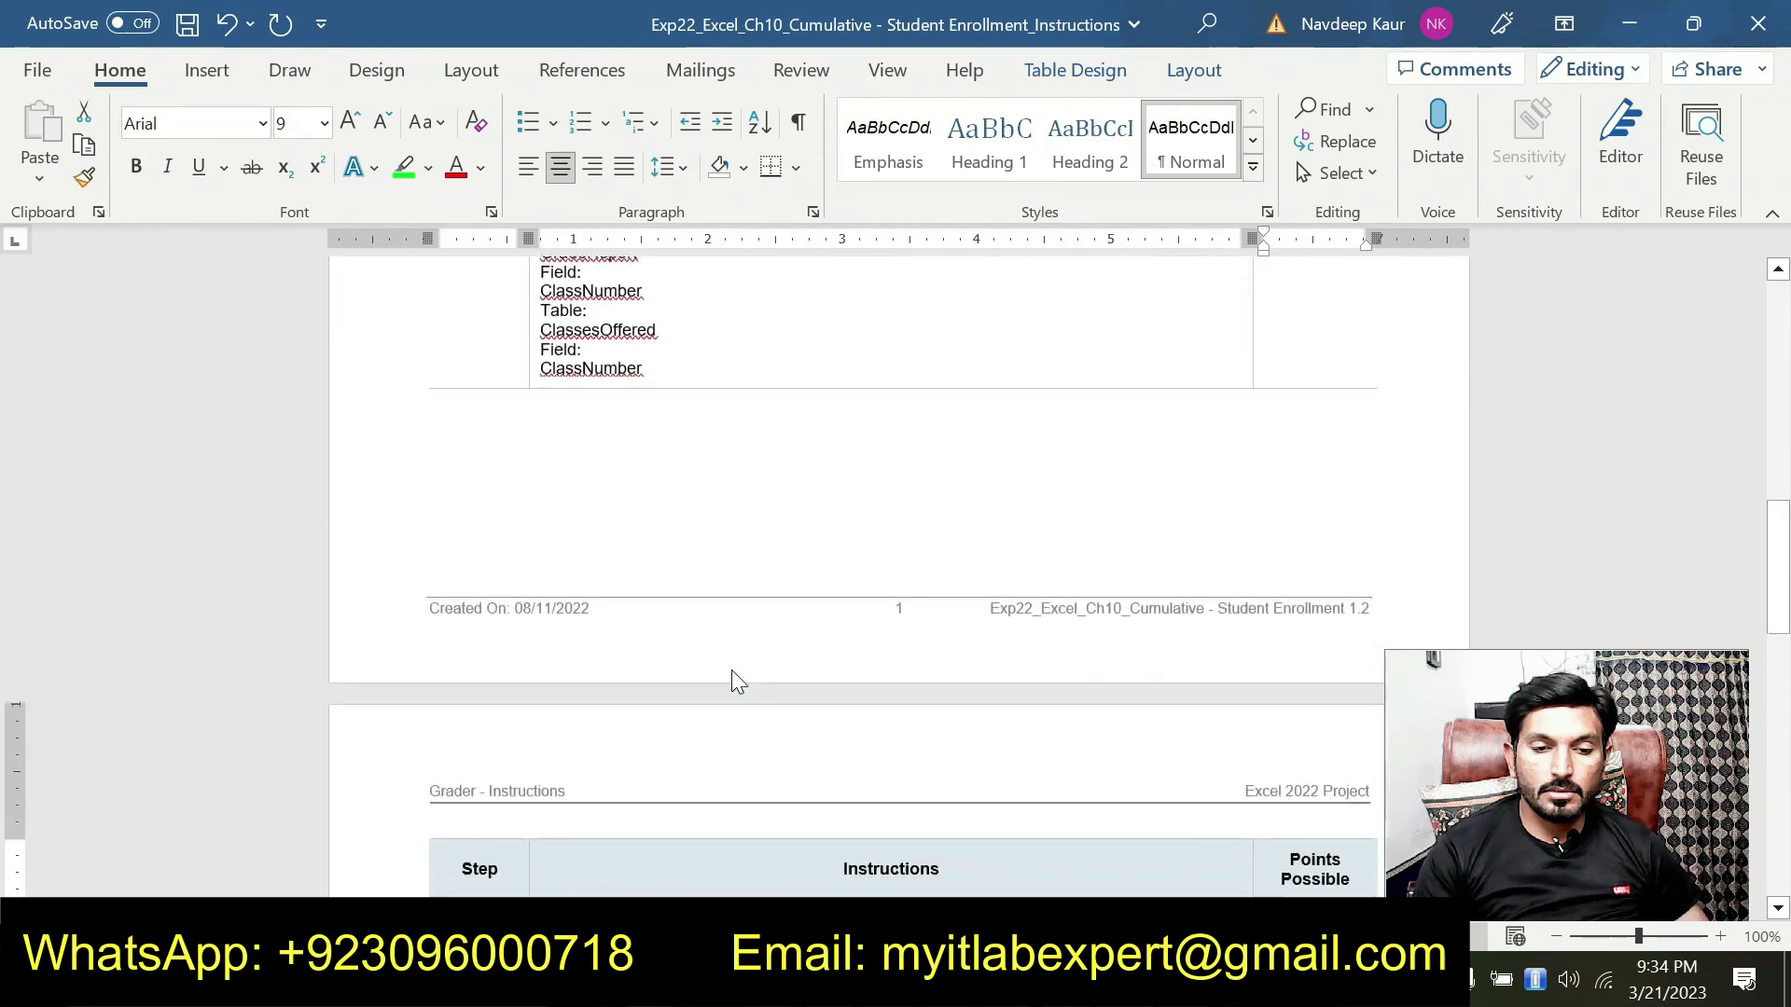
{"action": "scroll", "coordinate": [731, 669], "scroll_direction": "down", "scroll_amount": 17}
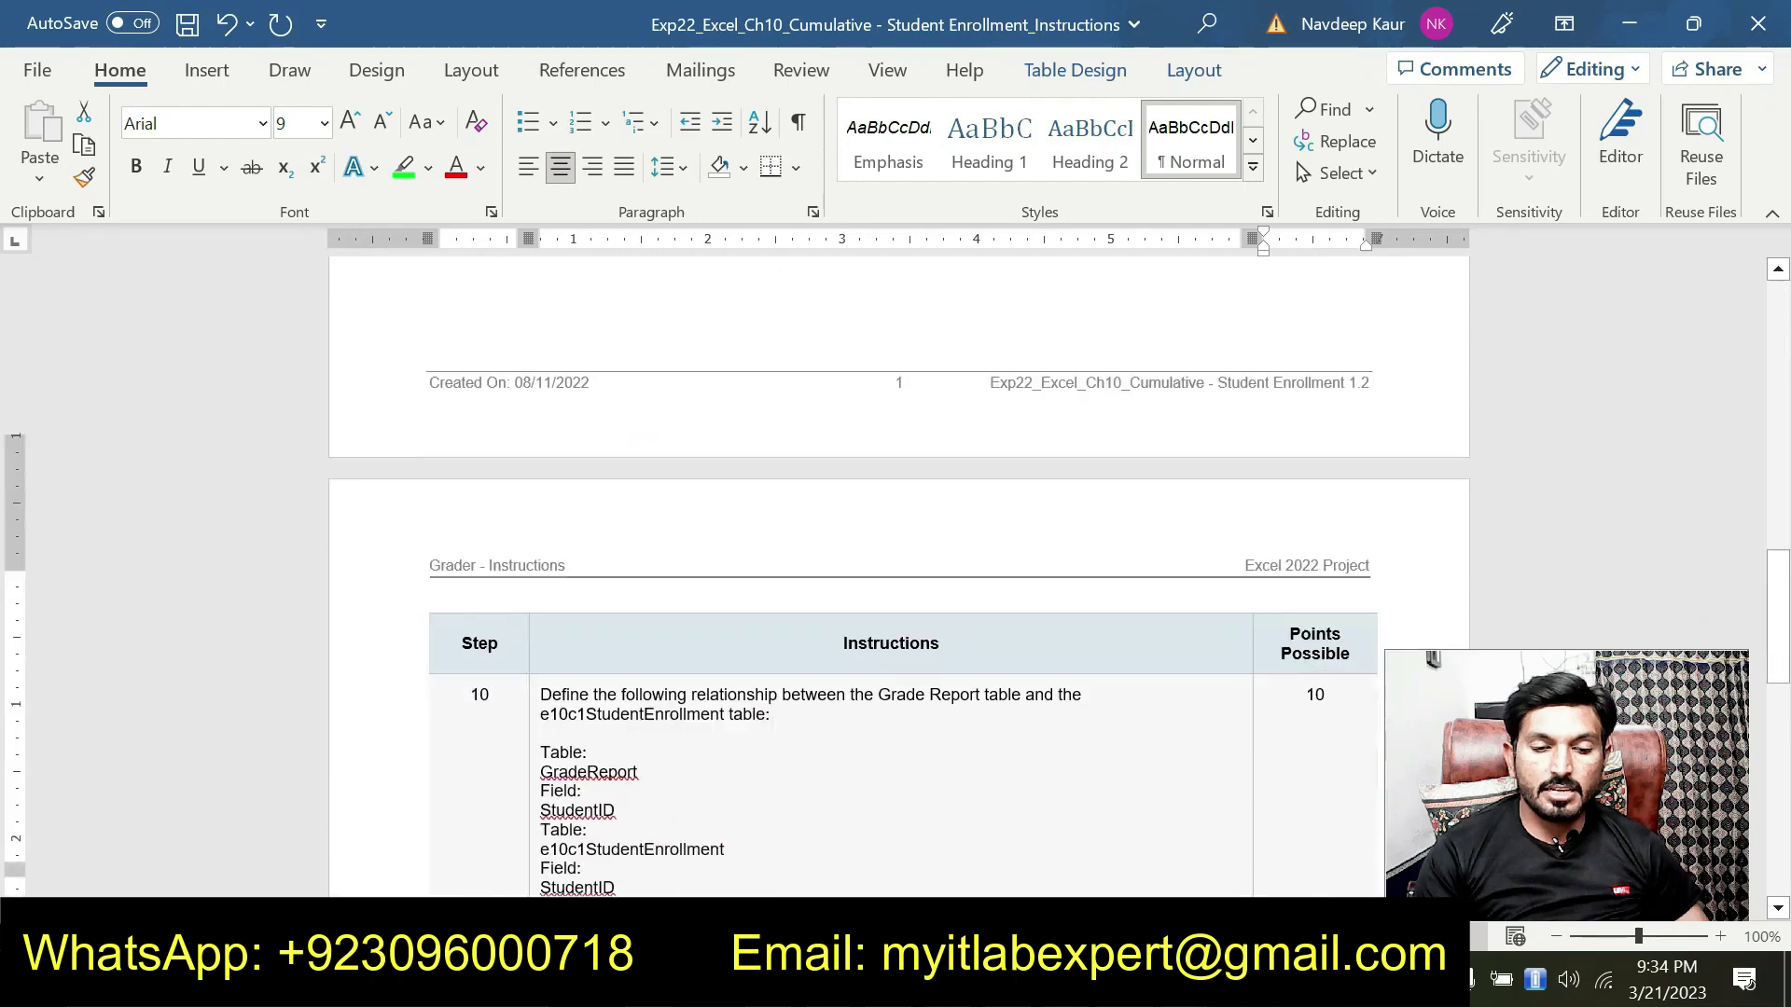
{"action": "scroll", "coordinate": [731, 669], "scroll_direction": "down", "scroll_amount": 3}
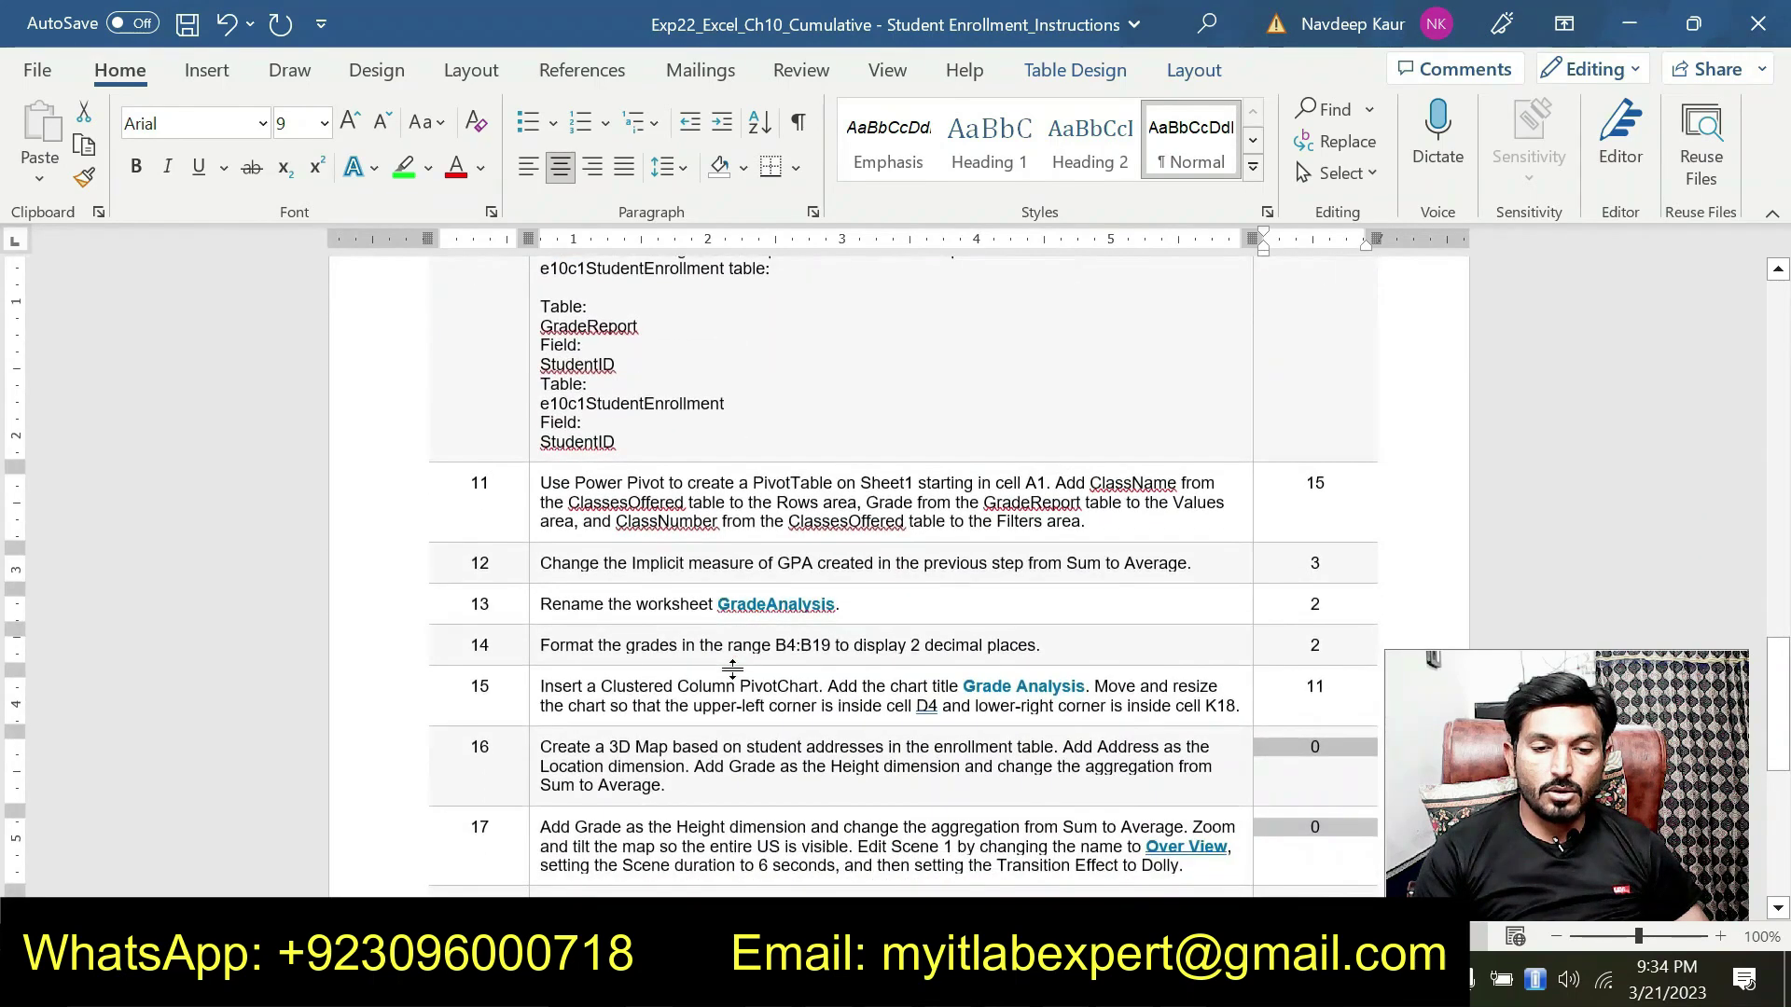
{"action": "scroll", "coordinate": [732, 669], "scroll_direction": "down", "scroll_amount": 2}
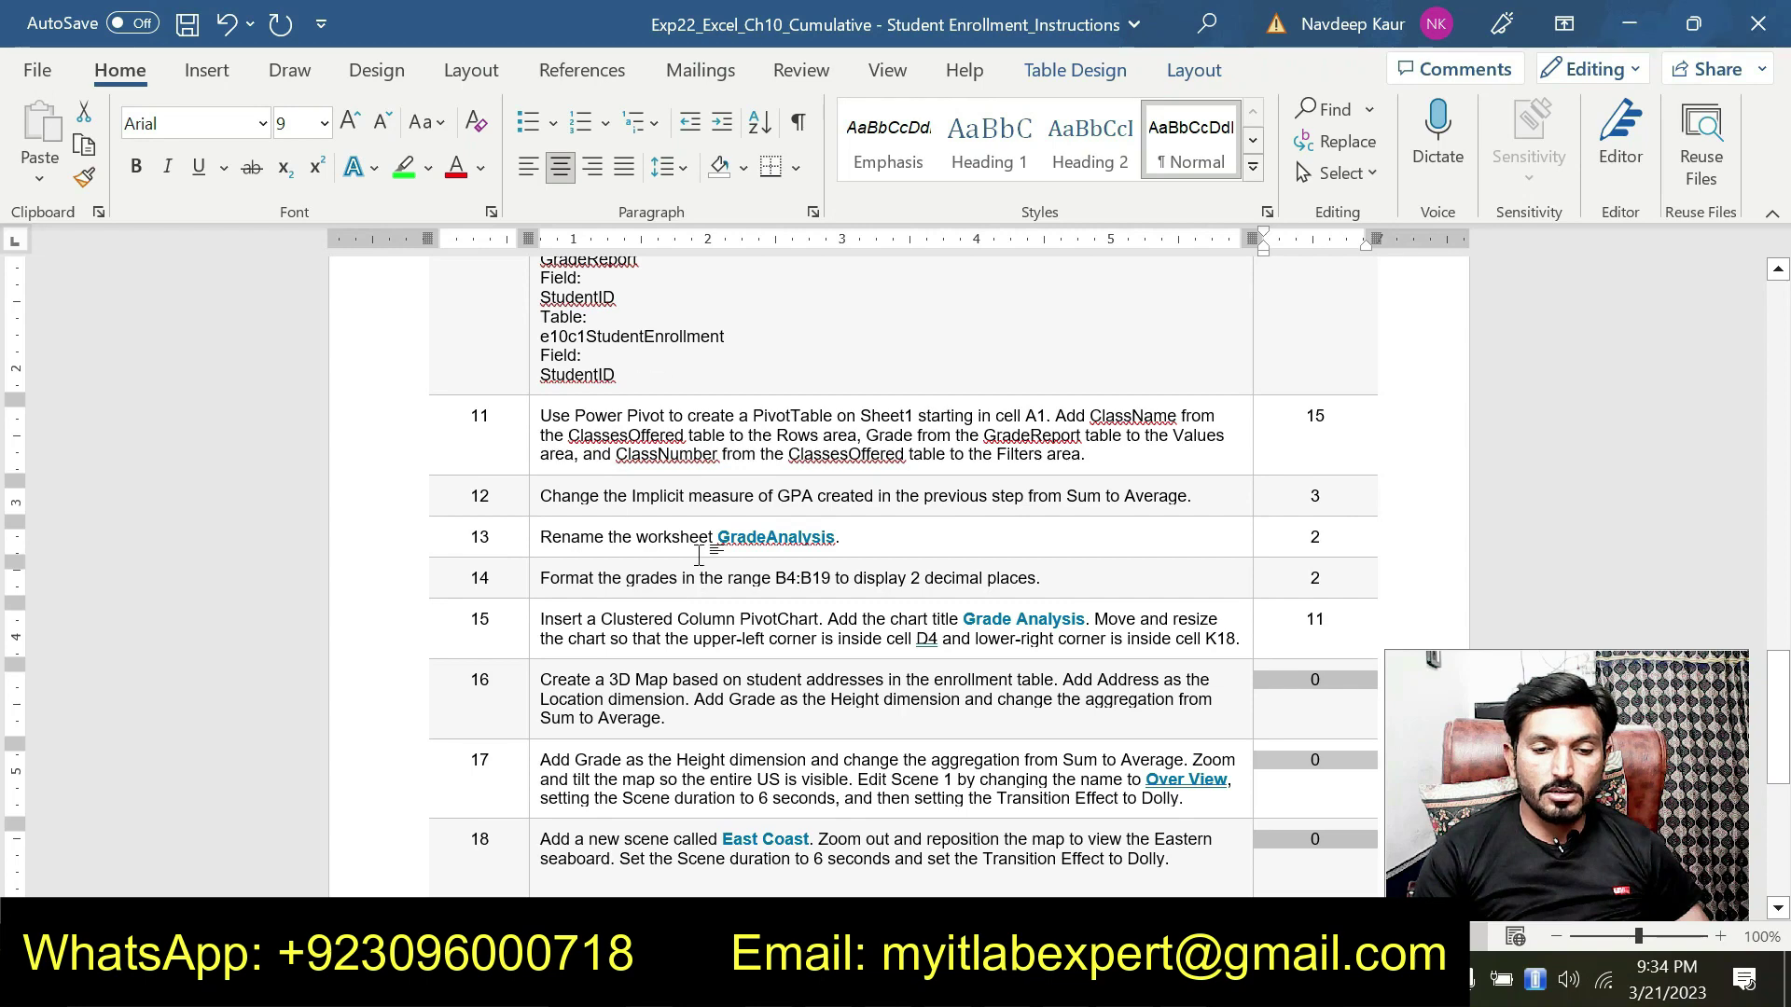
{"action": "scroll", "coordinate": [698, 555], "scroll_direction": "up", "scroll_amount": 2}
{"action": "left_click_drag", "start_coordinate": [661, 352], "coordinate": [661, 536]}
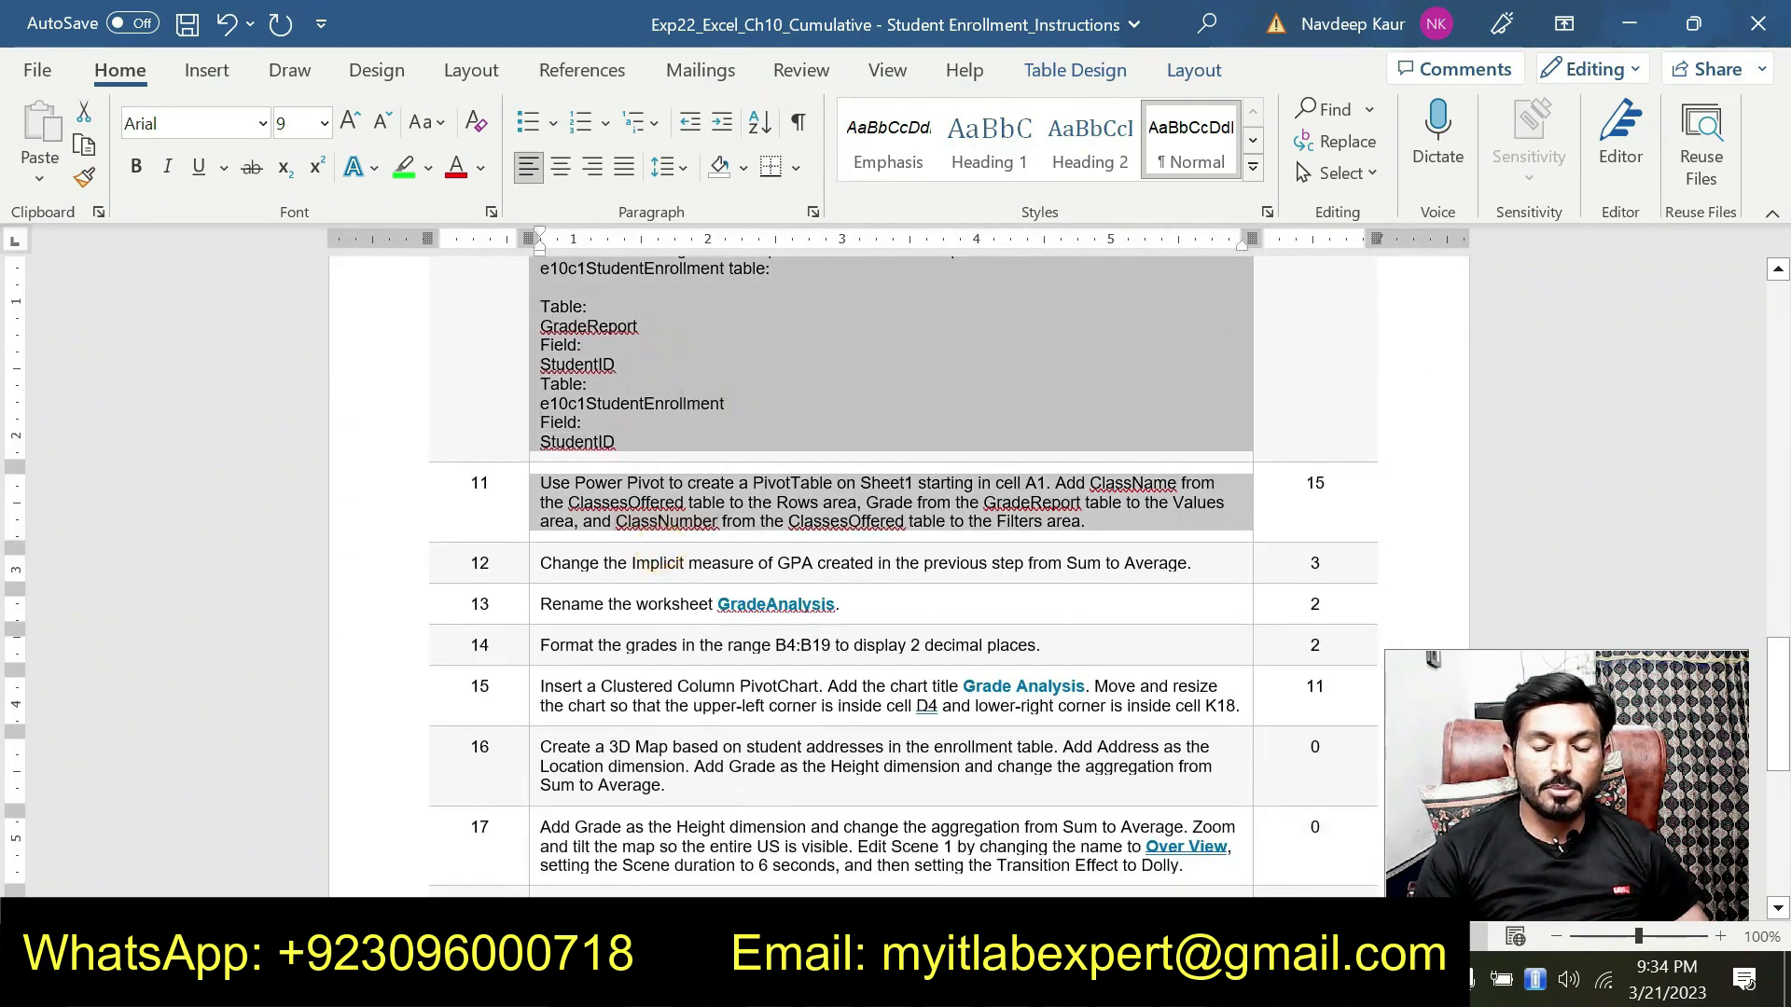
{"action": "scroll", "coordinate": [921, 608], "scroll_direction": "up", "scroll_amount": 5}
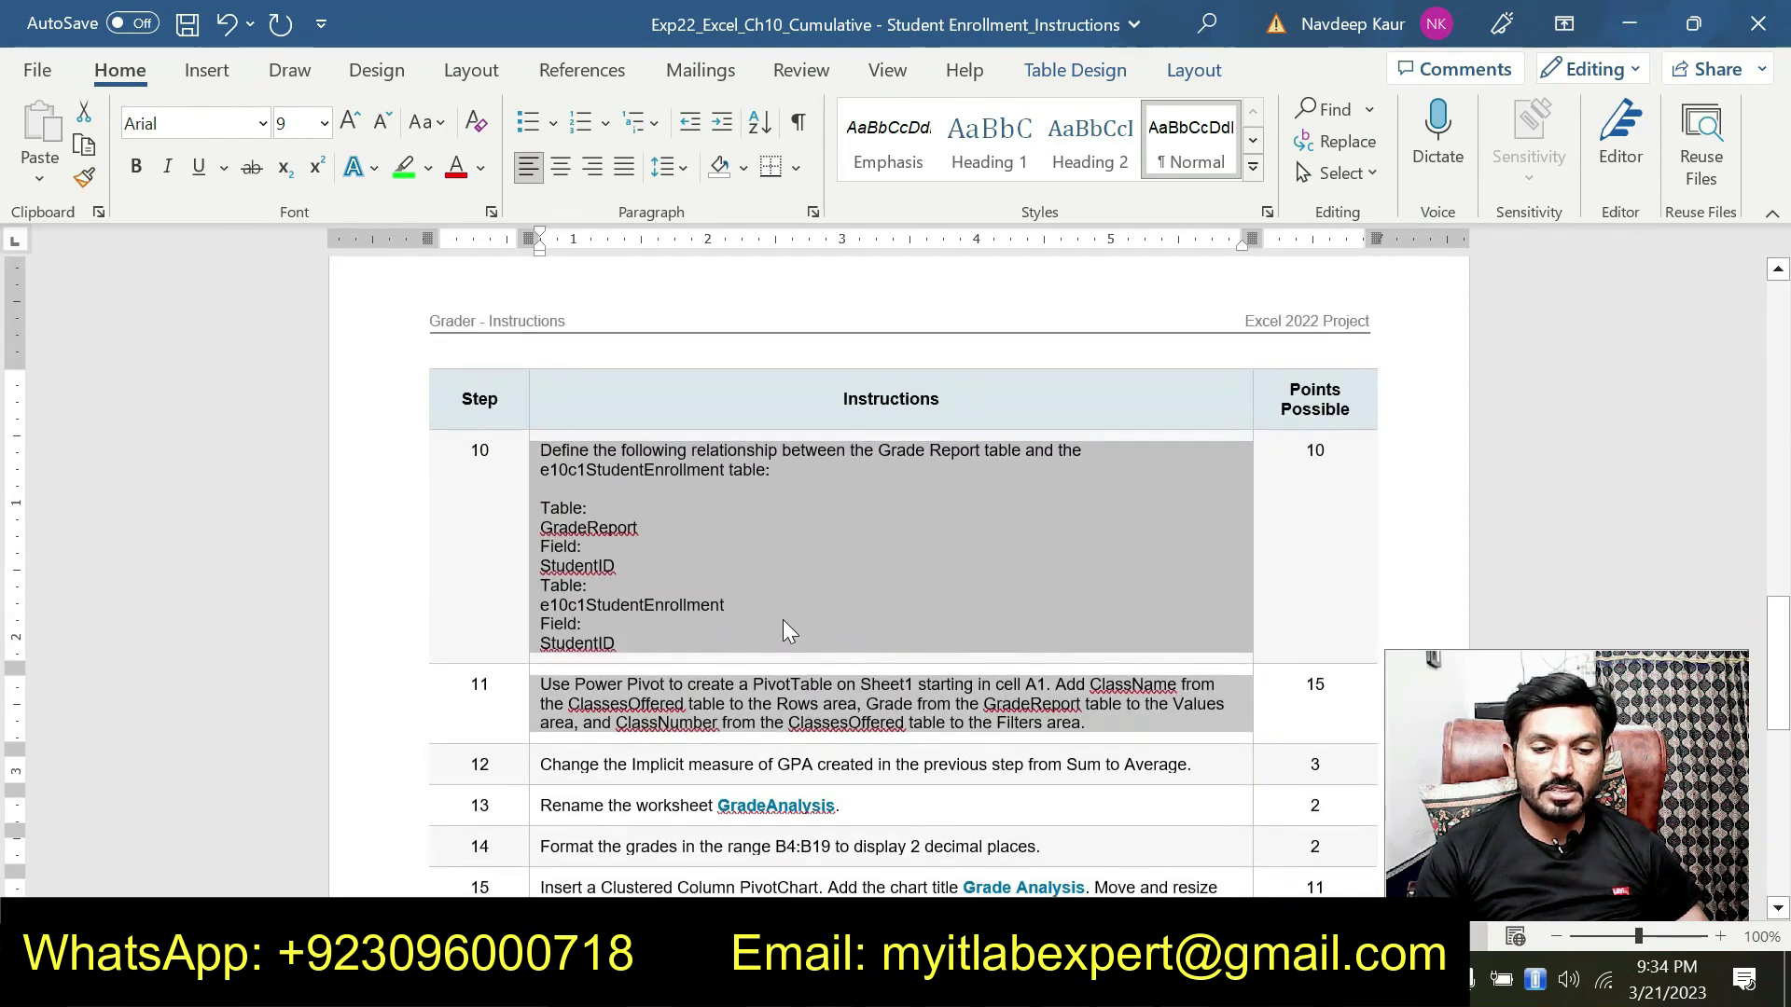
{"action": "left_click", "coordinate": [782, 619]}
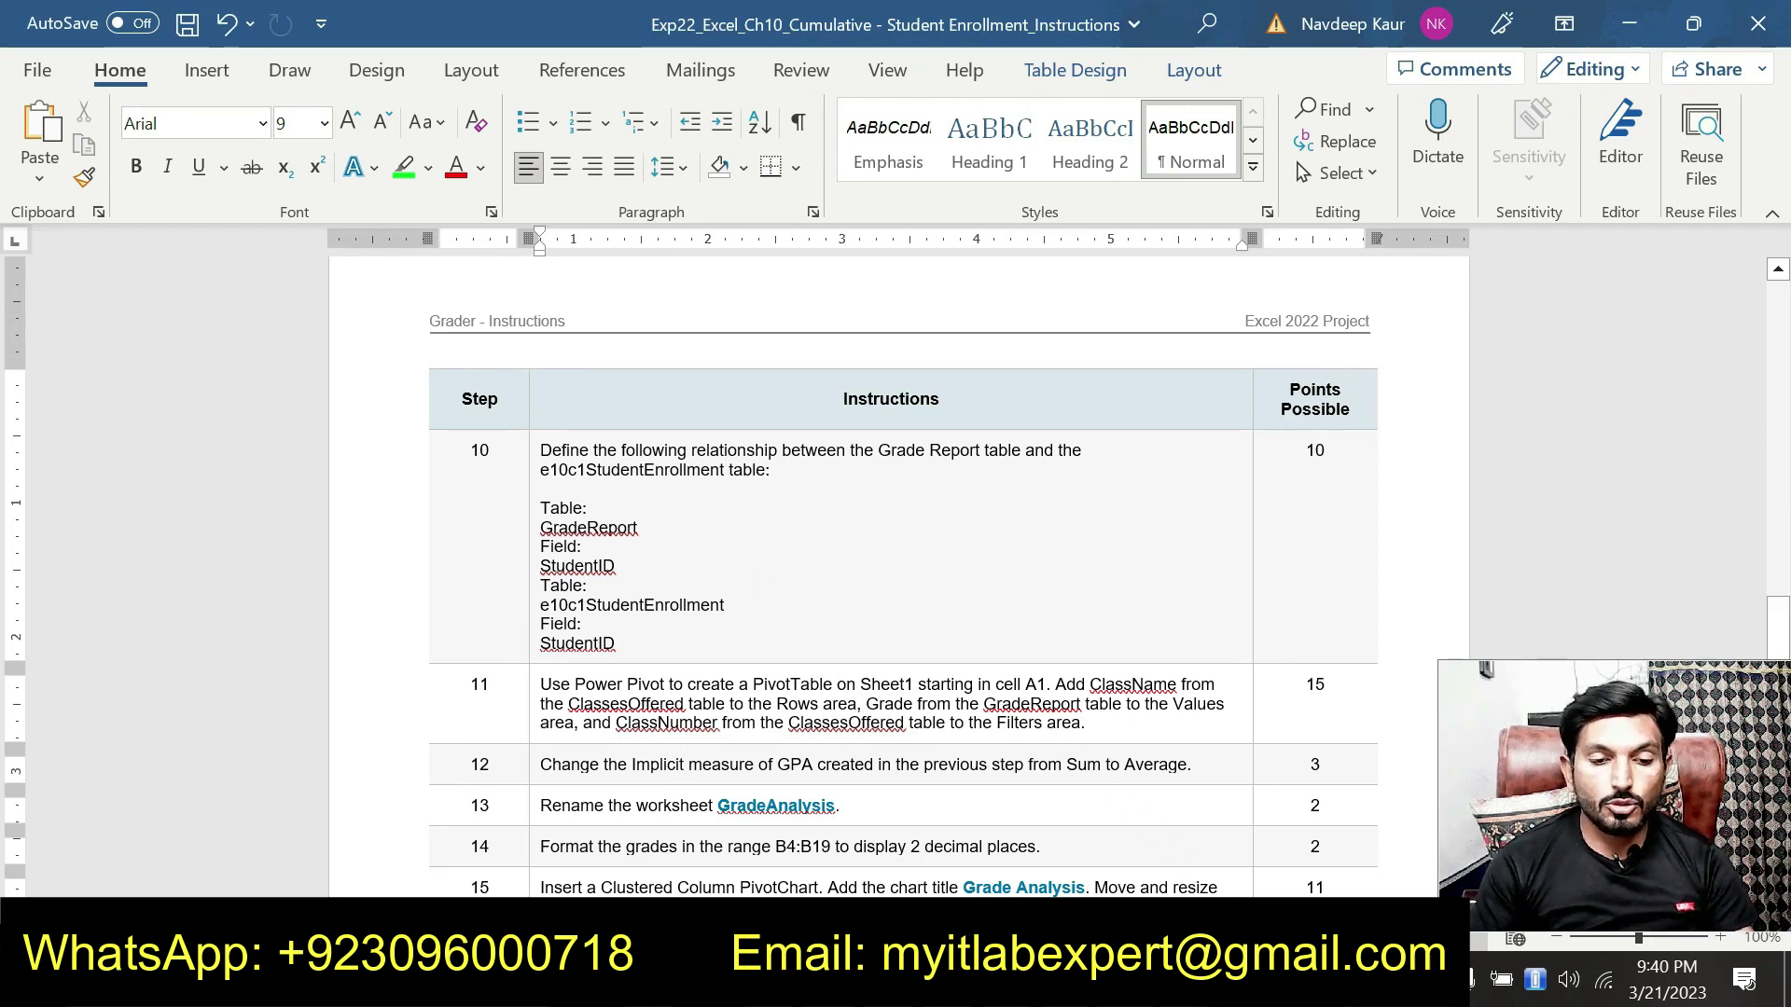
- Review the relationship instructions in steps 9 and 10, and highlight the full text of step 11 in green
{"action": "left_click_drag", "start_coordinate": [533, 455], "coordinate": [616, 646]}
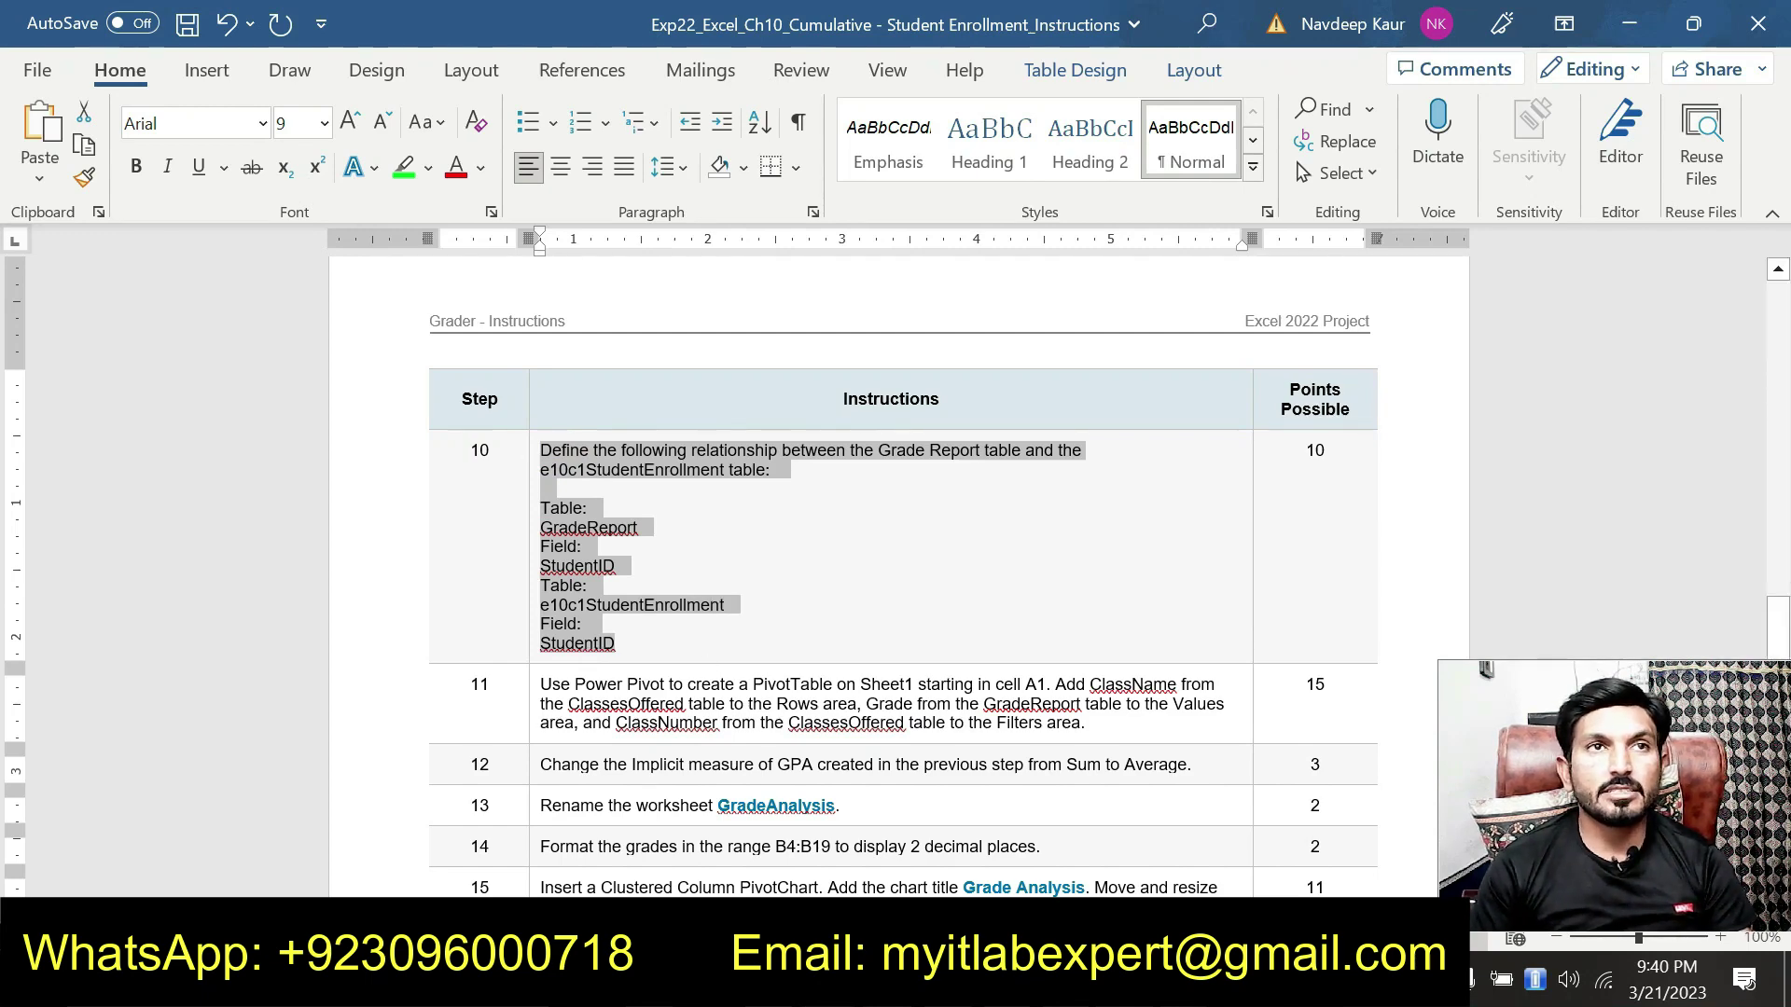
{"action": "scroll", "coordinate": [751, 724], "scroll_direction": "up", "scroll_amount": 7}
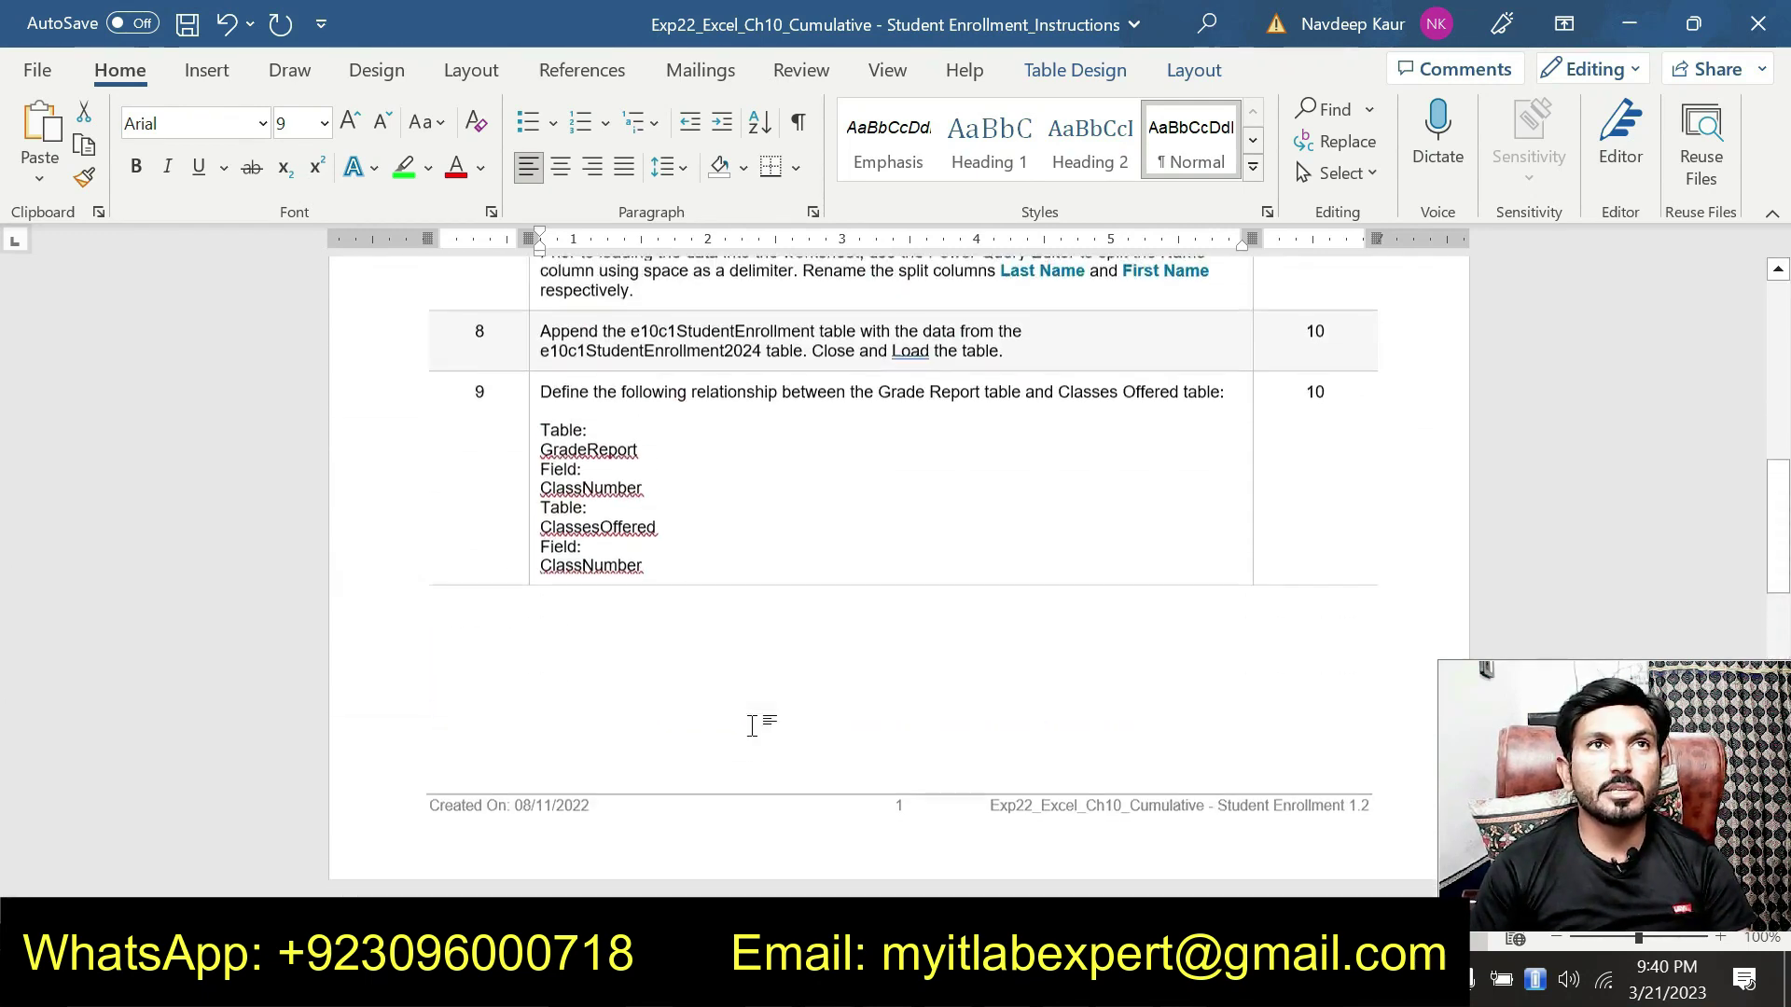
{"action": "scroll", "coordinate": [697, 548], "scroll_direction": "down", "scroll_amount": 7}
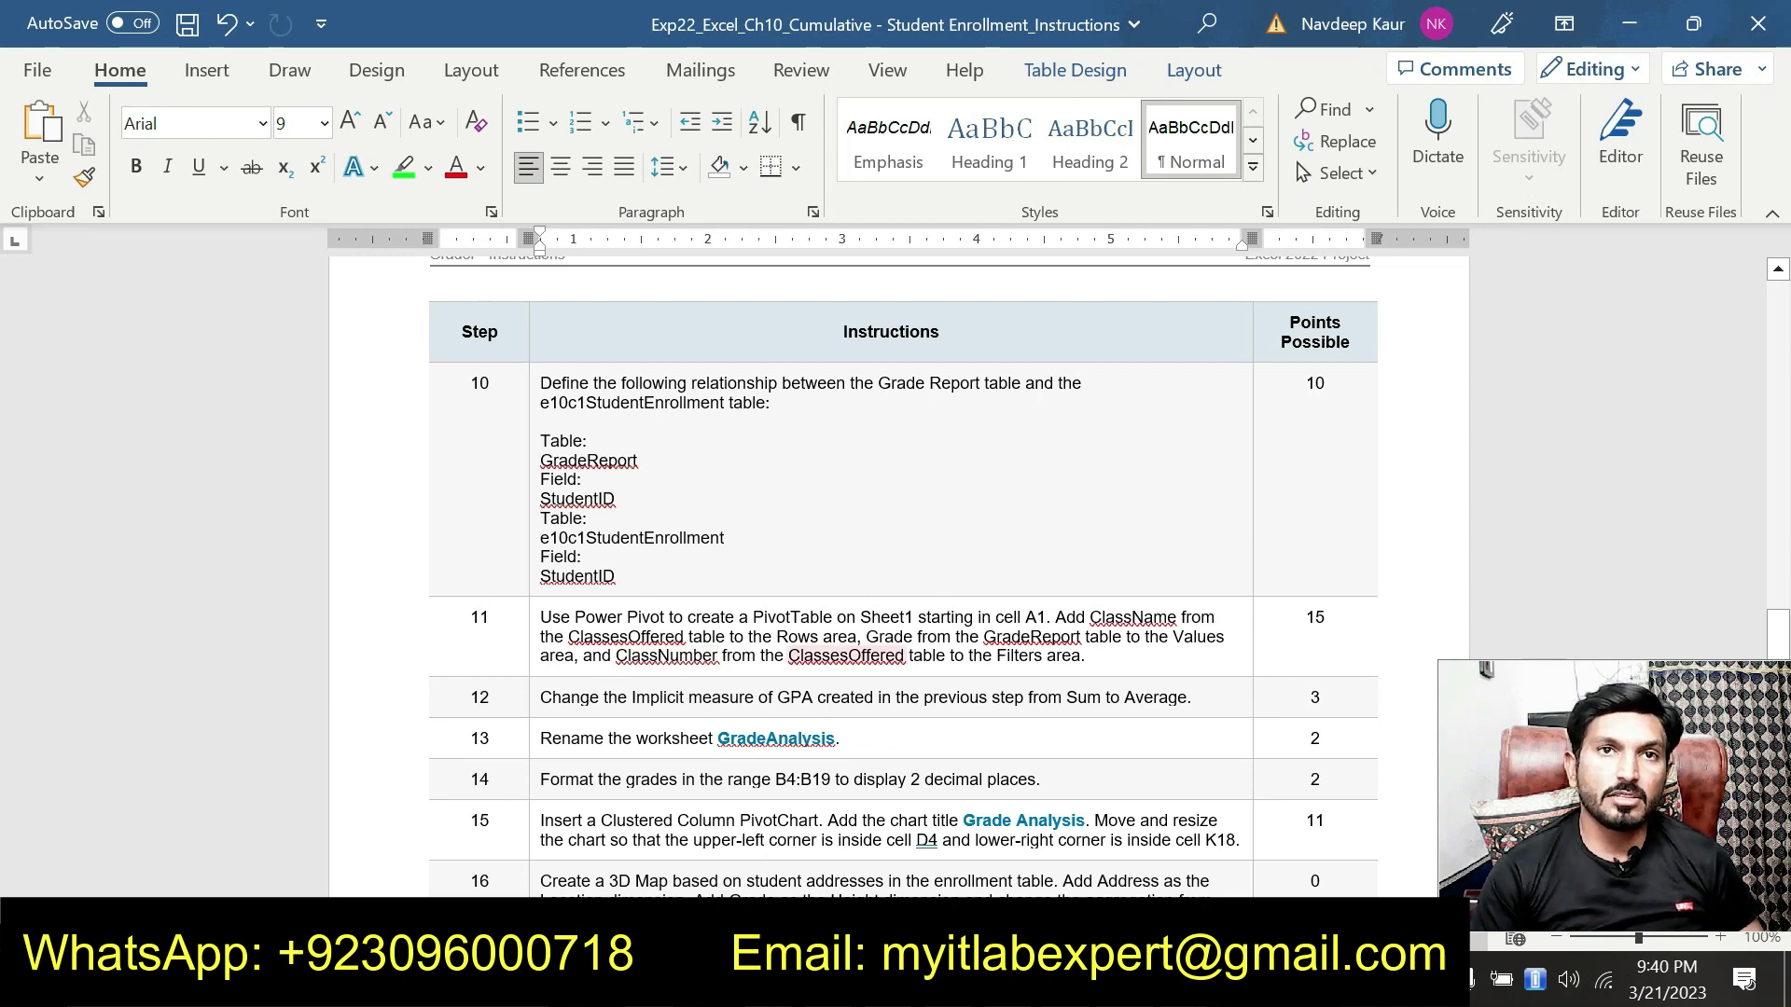
{"action": "left_click_drag", "start_coordinate": [1087, 656], "coordinate": [540, 617]}
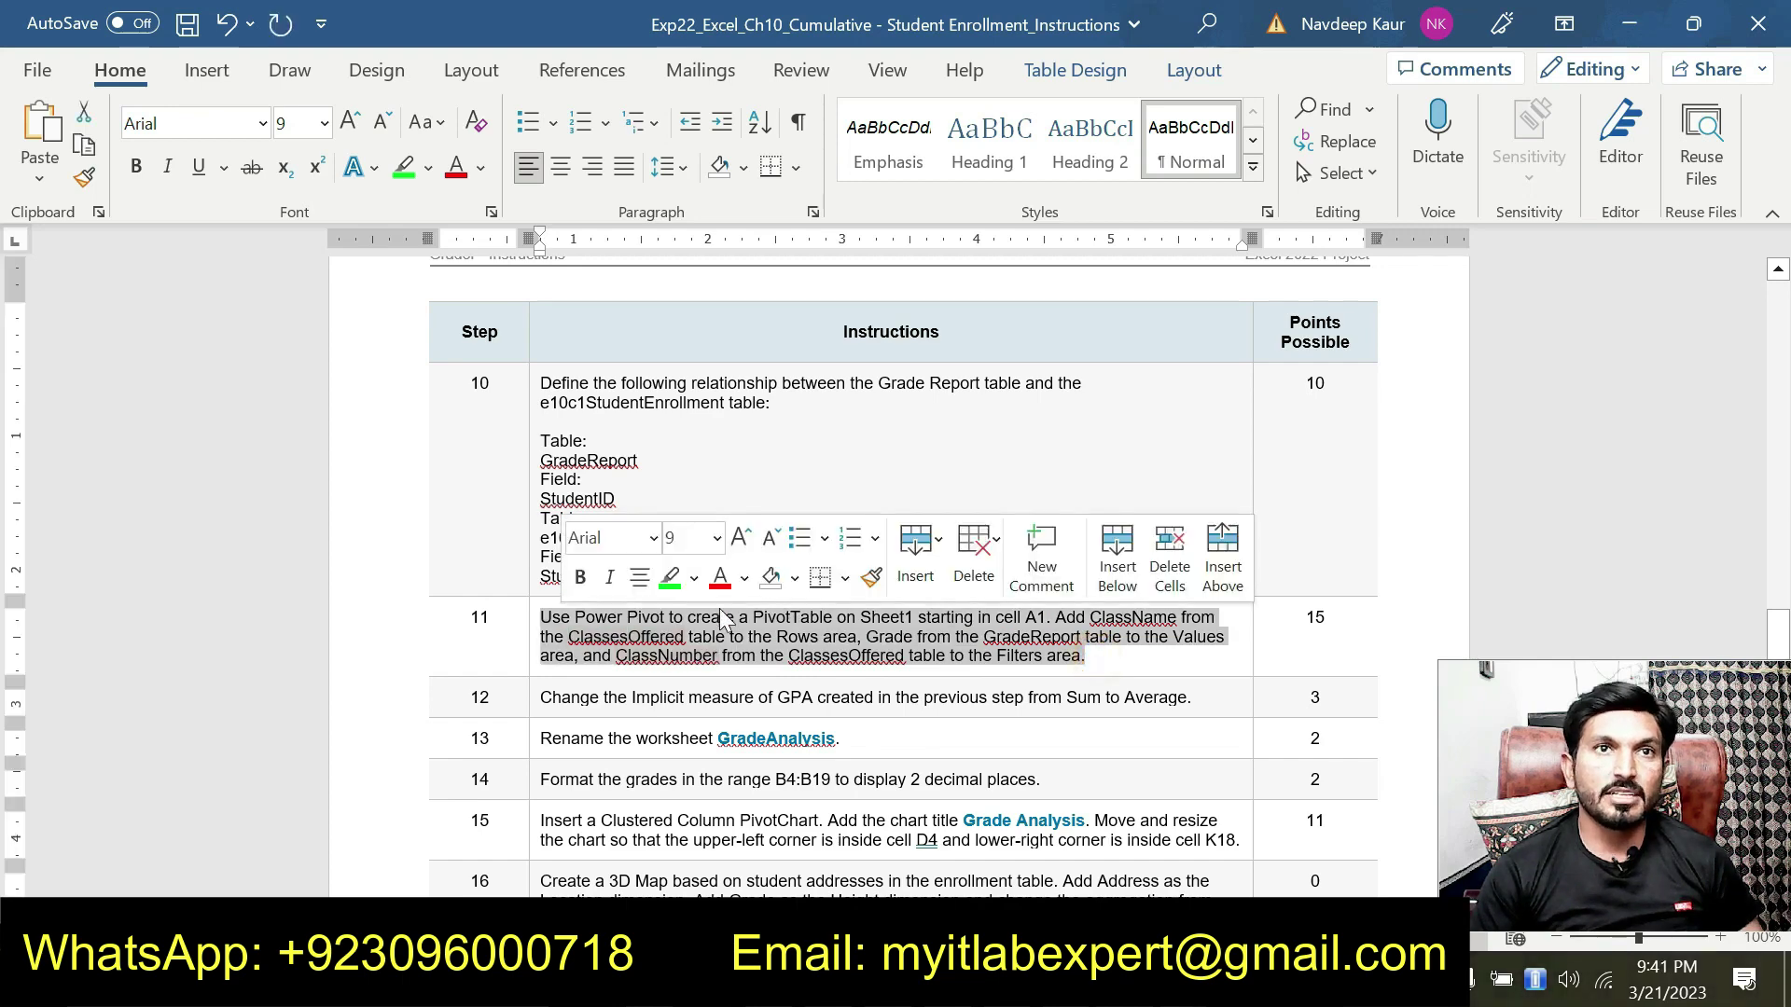
{"action": "left_click", "coordinate": [677, 575]}
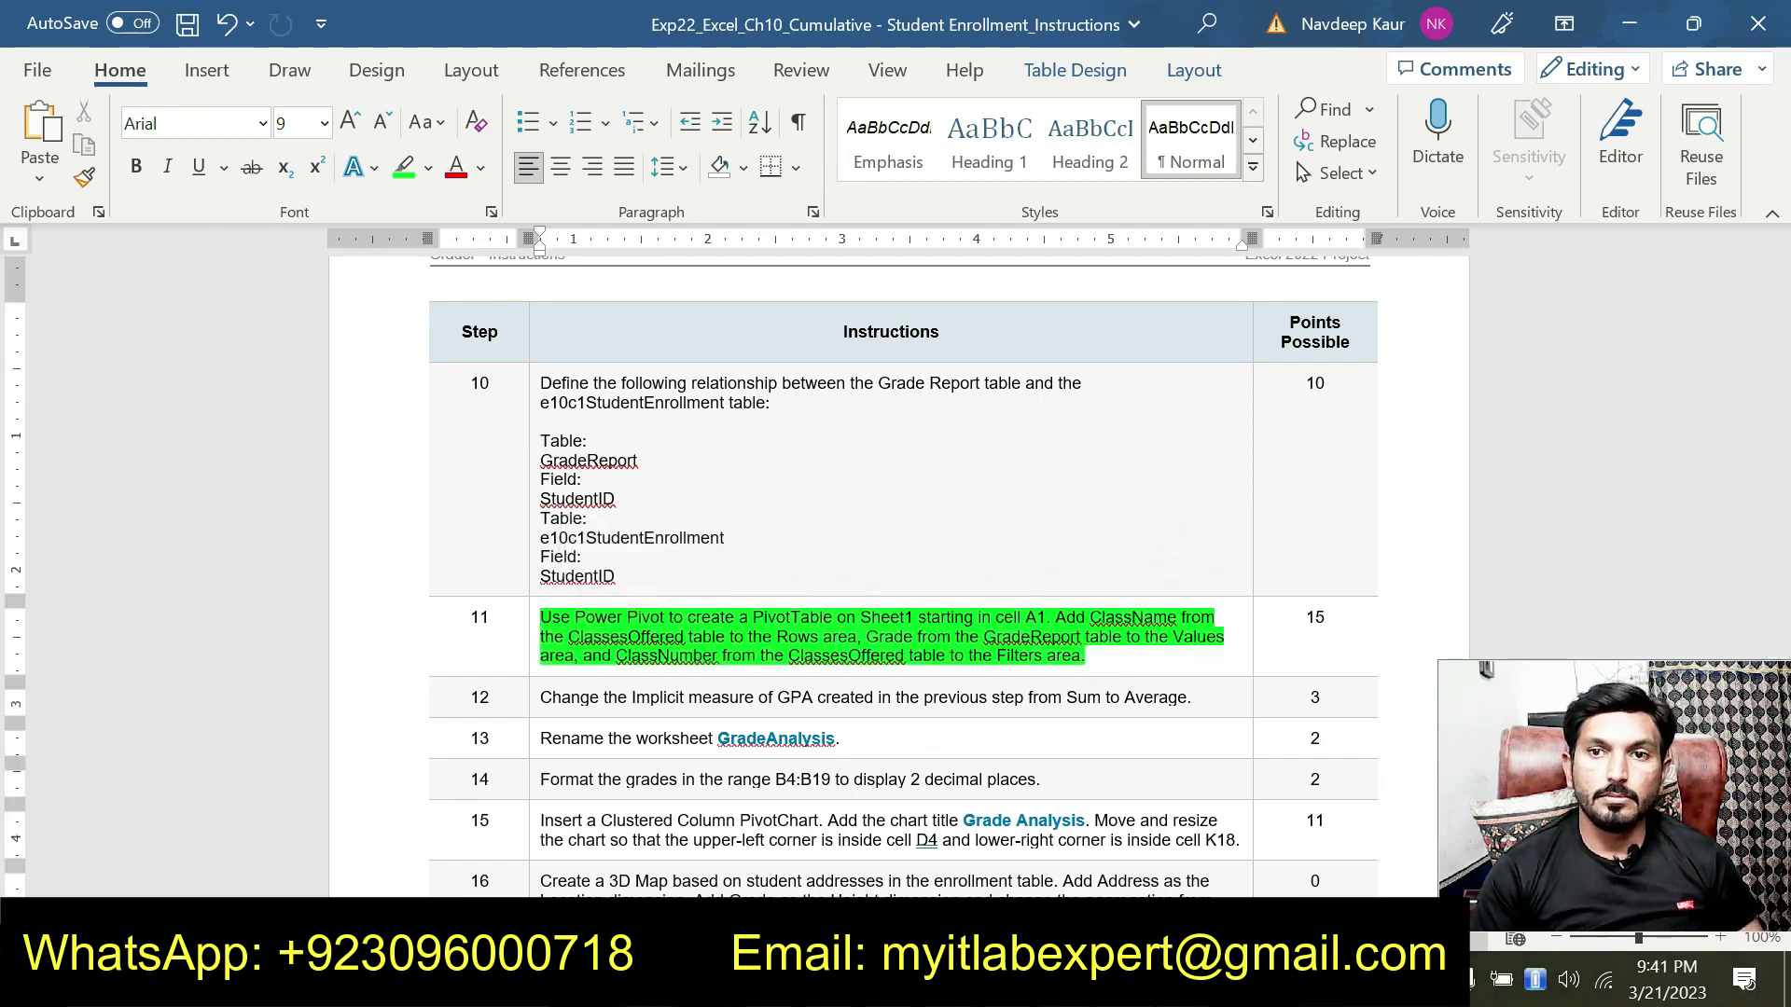
- Close the Power Pivot window and switch to the Exp22_Excel_Ch10_Cumulative_EnrollmentReport workbook in Excel
{"action": "left_click", "coordinate": [1180, 989]}
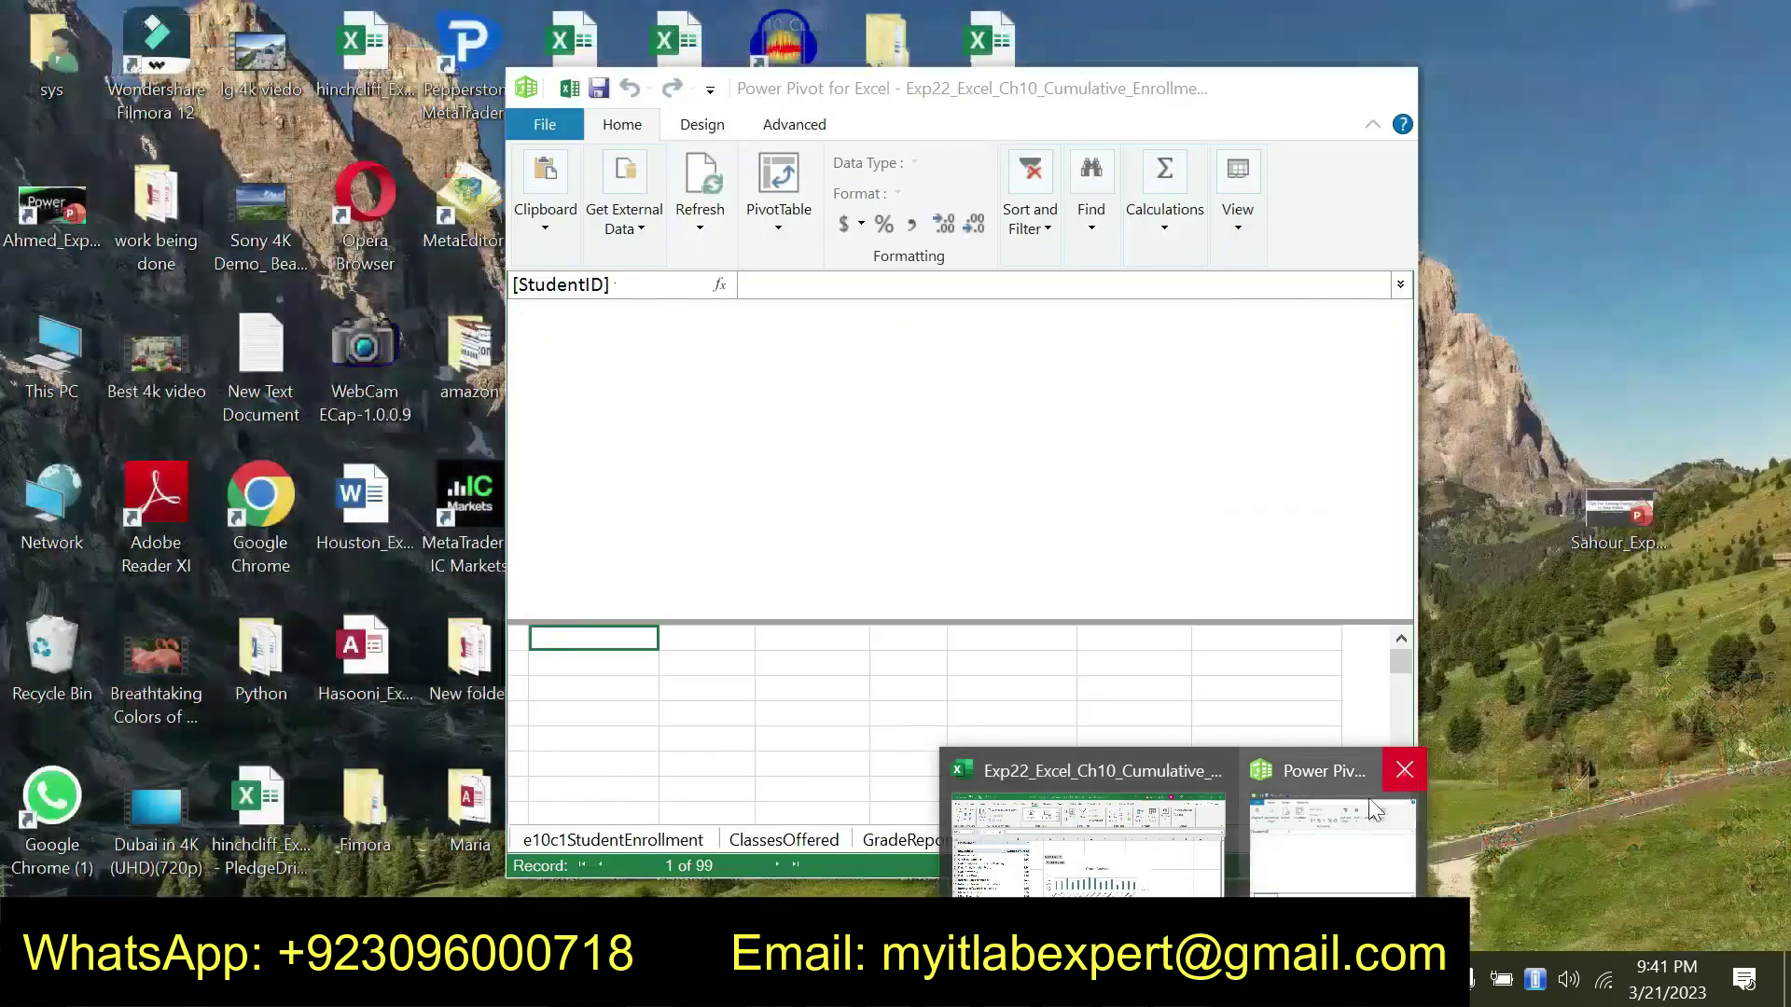
{"action": "left_click", "coordinate": [1402, 772]}
{"action": "left_click", "coordinate": [1222, 834]}
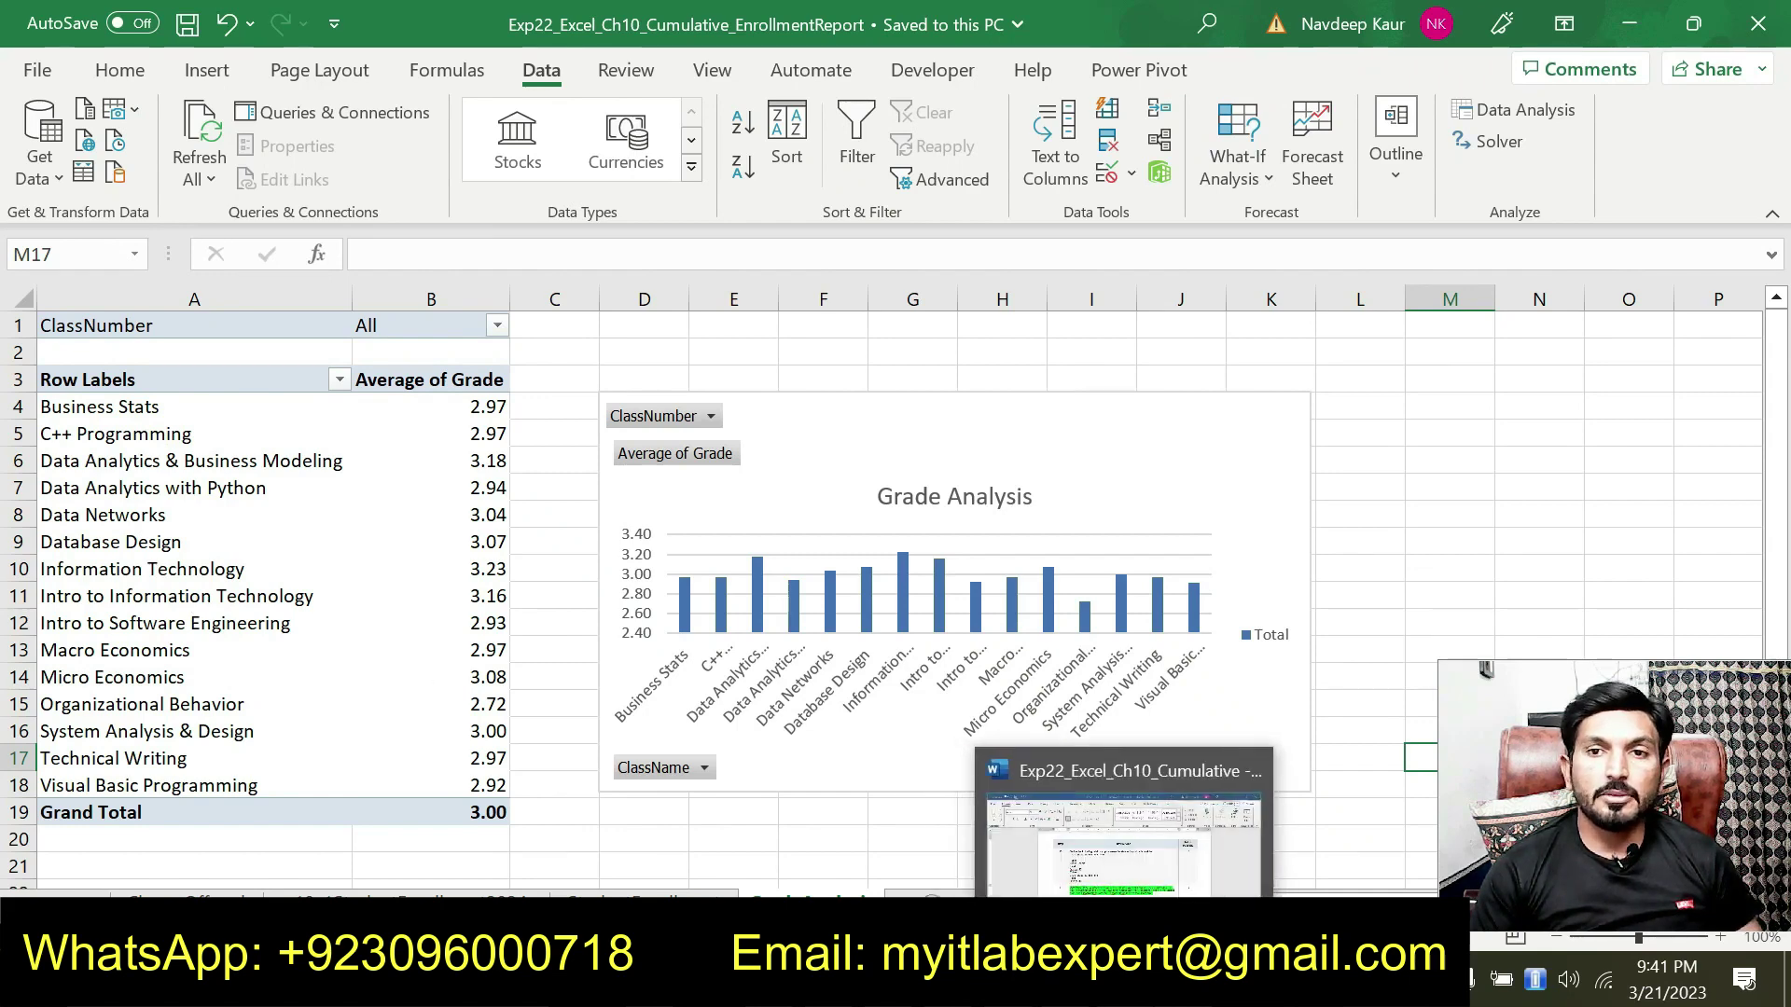
- Compare the Word instructions from step 11 on with the Excel PivotTable worksheet, and select the worksheet name GradeAnalysis in step 13
{"action": "left_click", "coordinate": [1124, 985]}
{"action": "scroll", "coordinate": [895, 560], "scroll_direction": "down", "scroll_amount": 3}
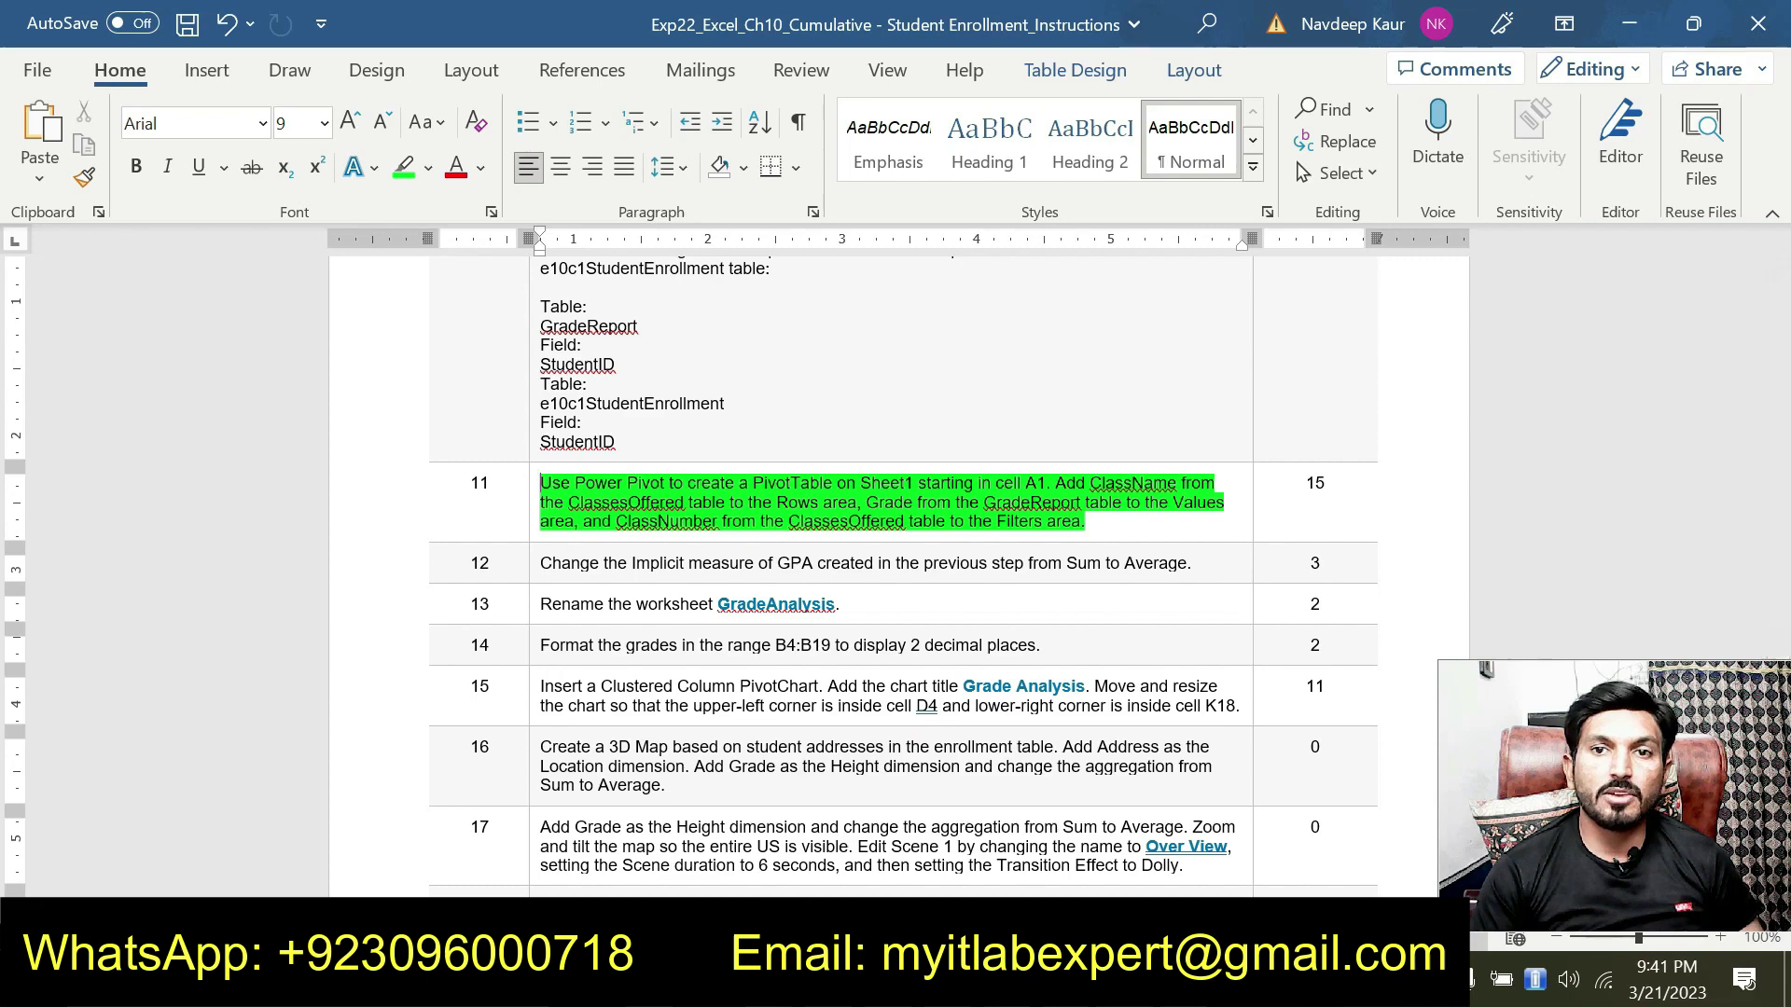
{"action": "left_click", "coordinate": [1126, 981]}
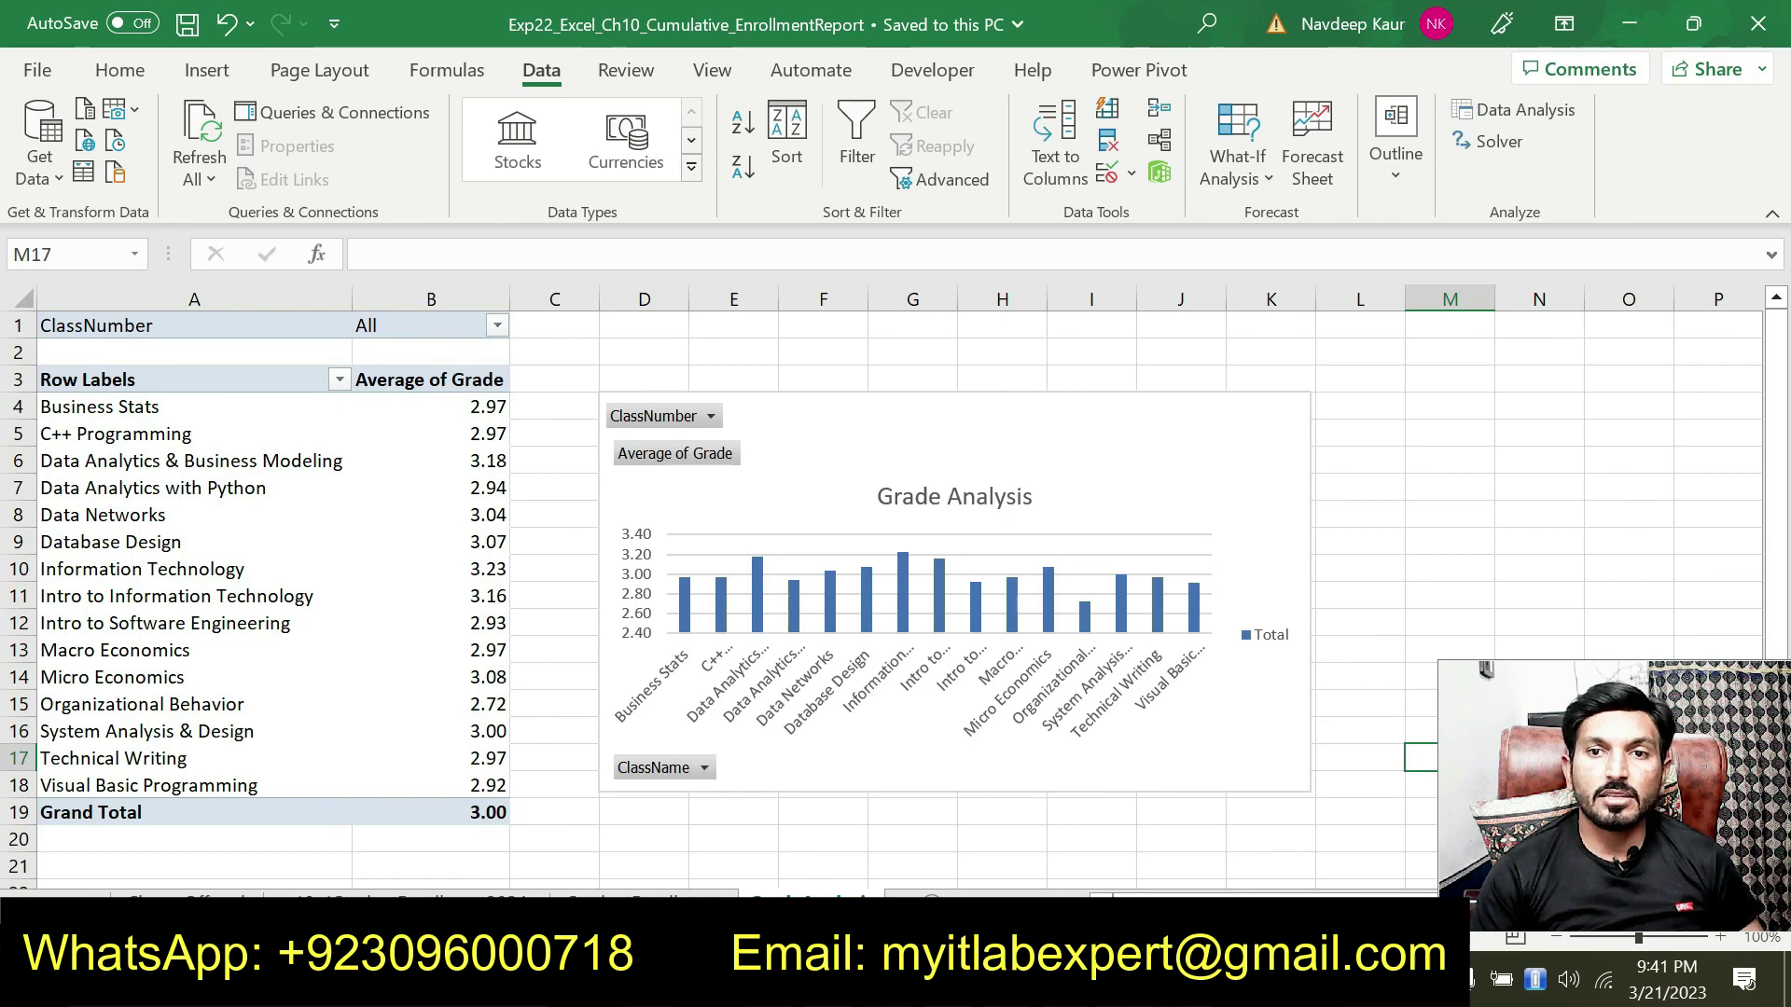
{"action": "left_click", "coordinate": [1125, 981]}
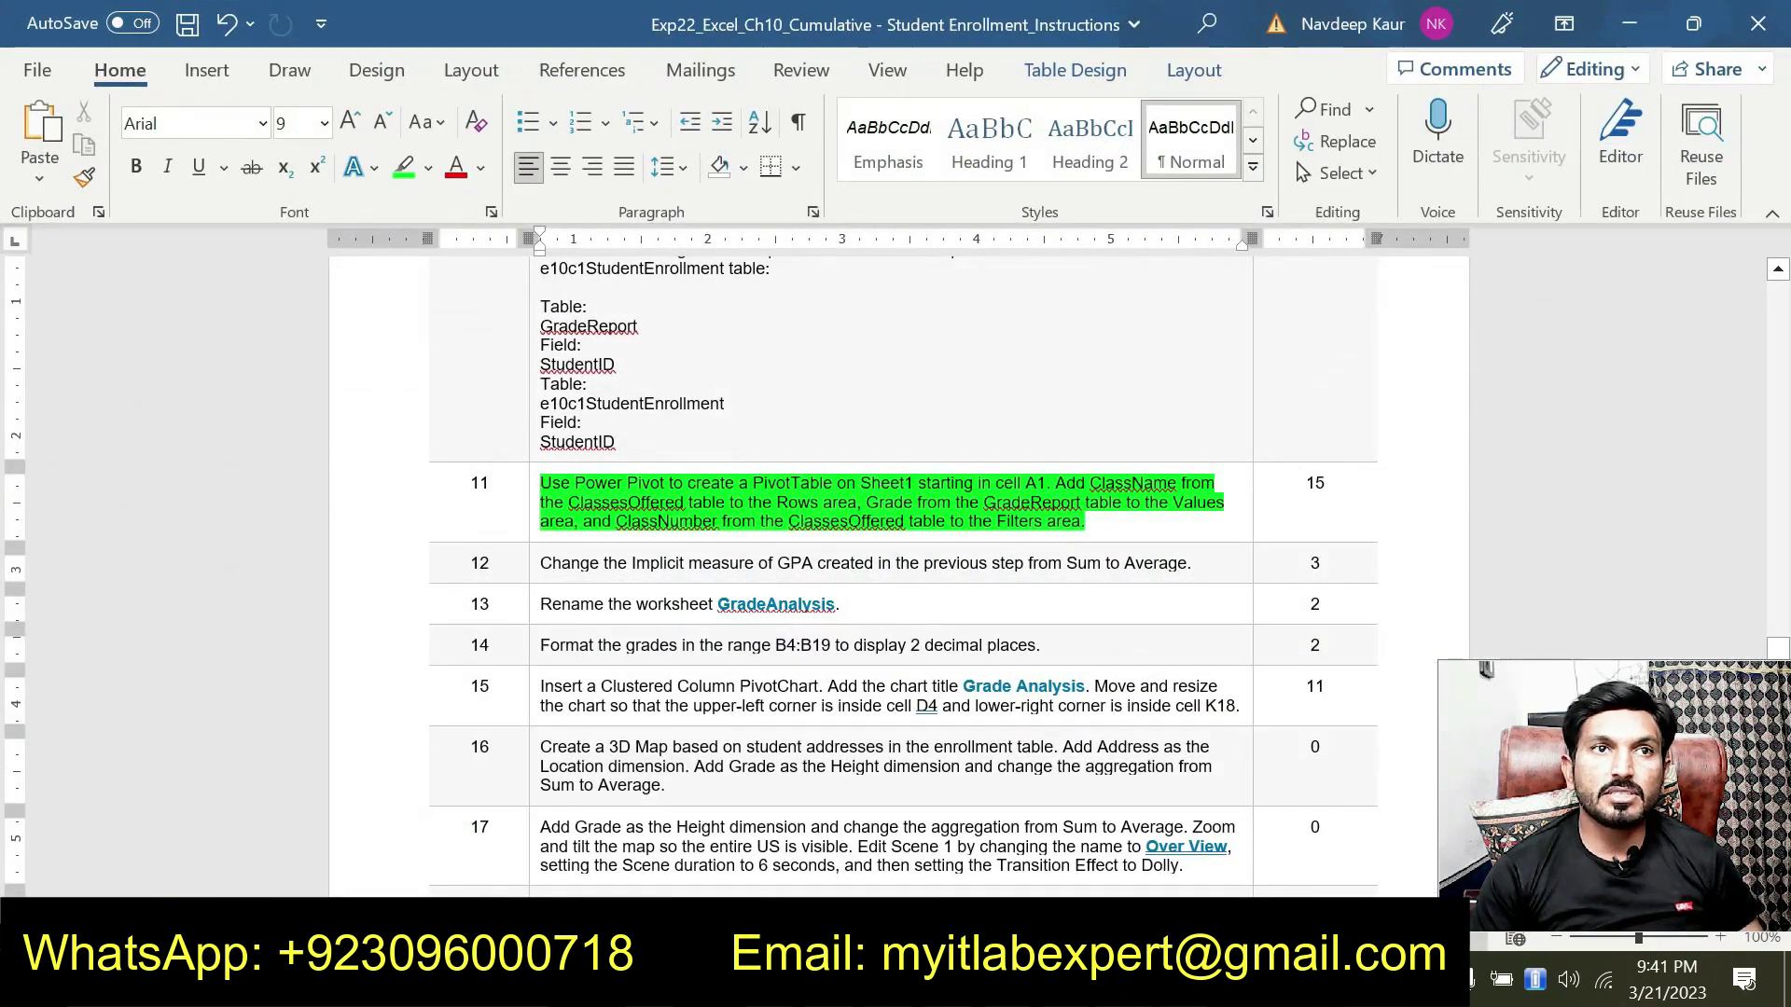
{"action": "double_click", "coordinate": [725, 606]}
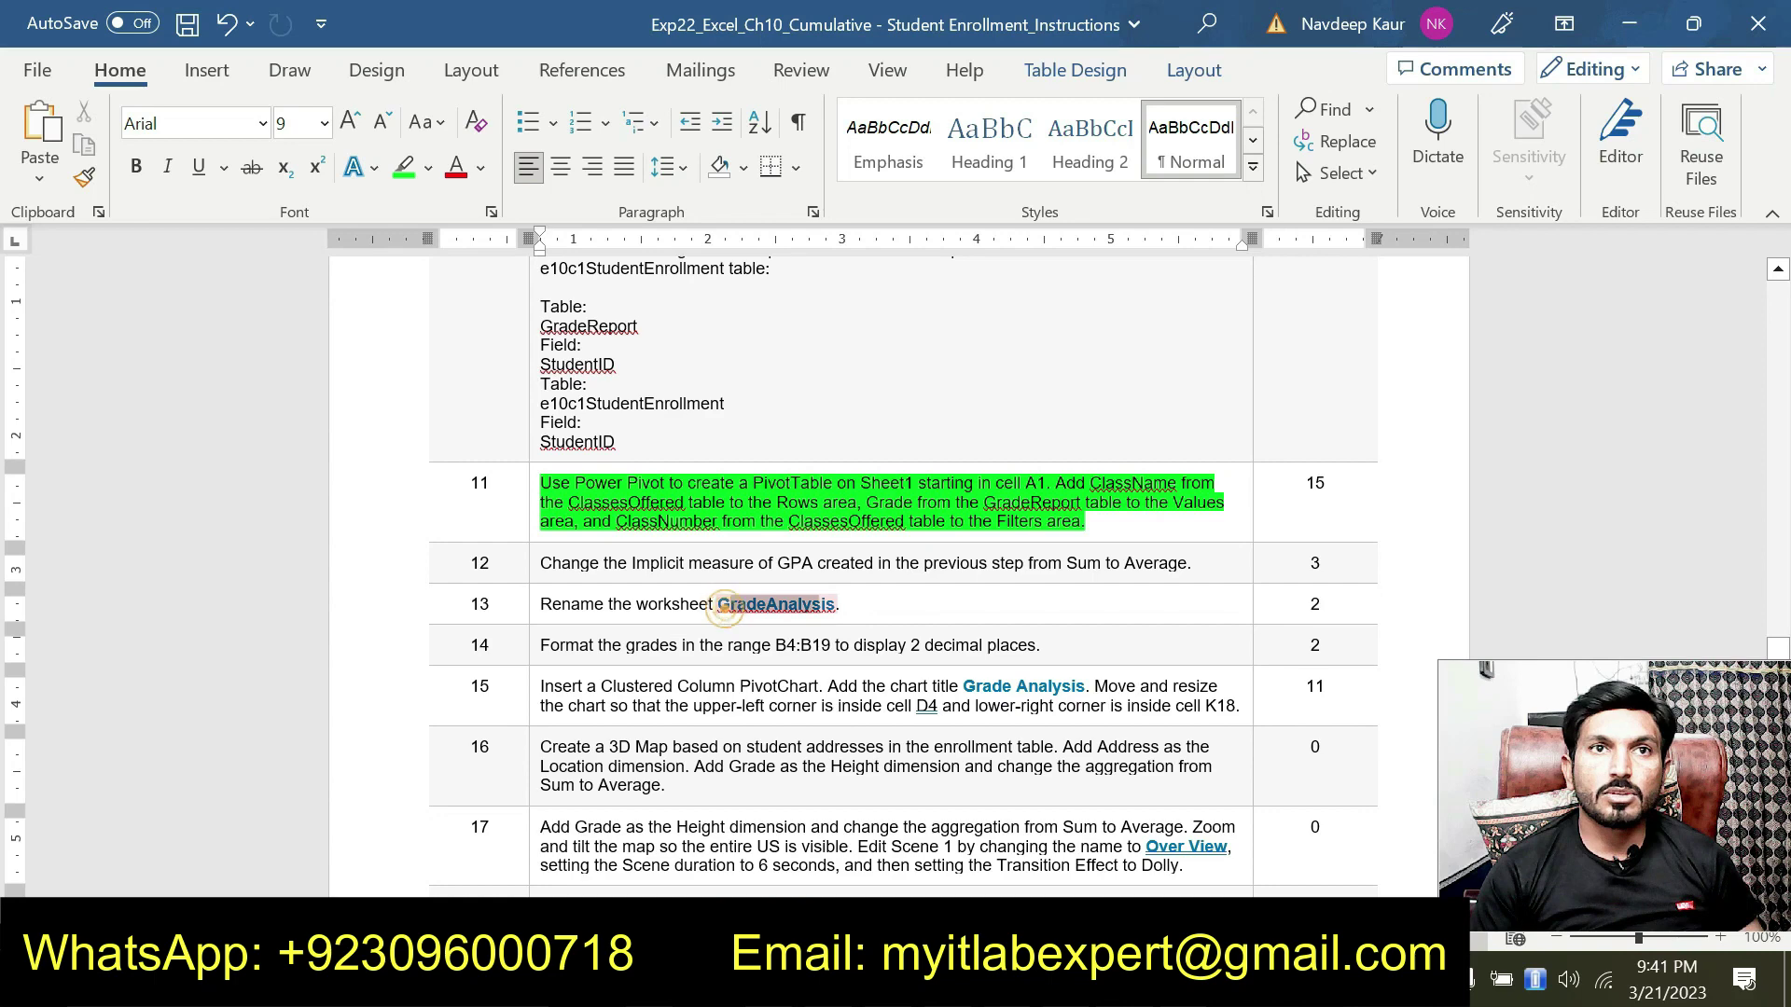
- Copy the worksheet name GradeAnalysis from step 13, check the Excel workbook, and clear the green highlight from step 11 in the Word instructions
{"action": "key", "text": "ctrl+c"}
{"action": "left_click", "coordinate": [1126, 981]}
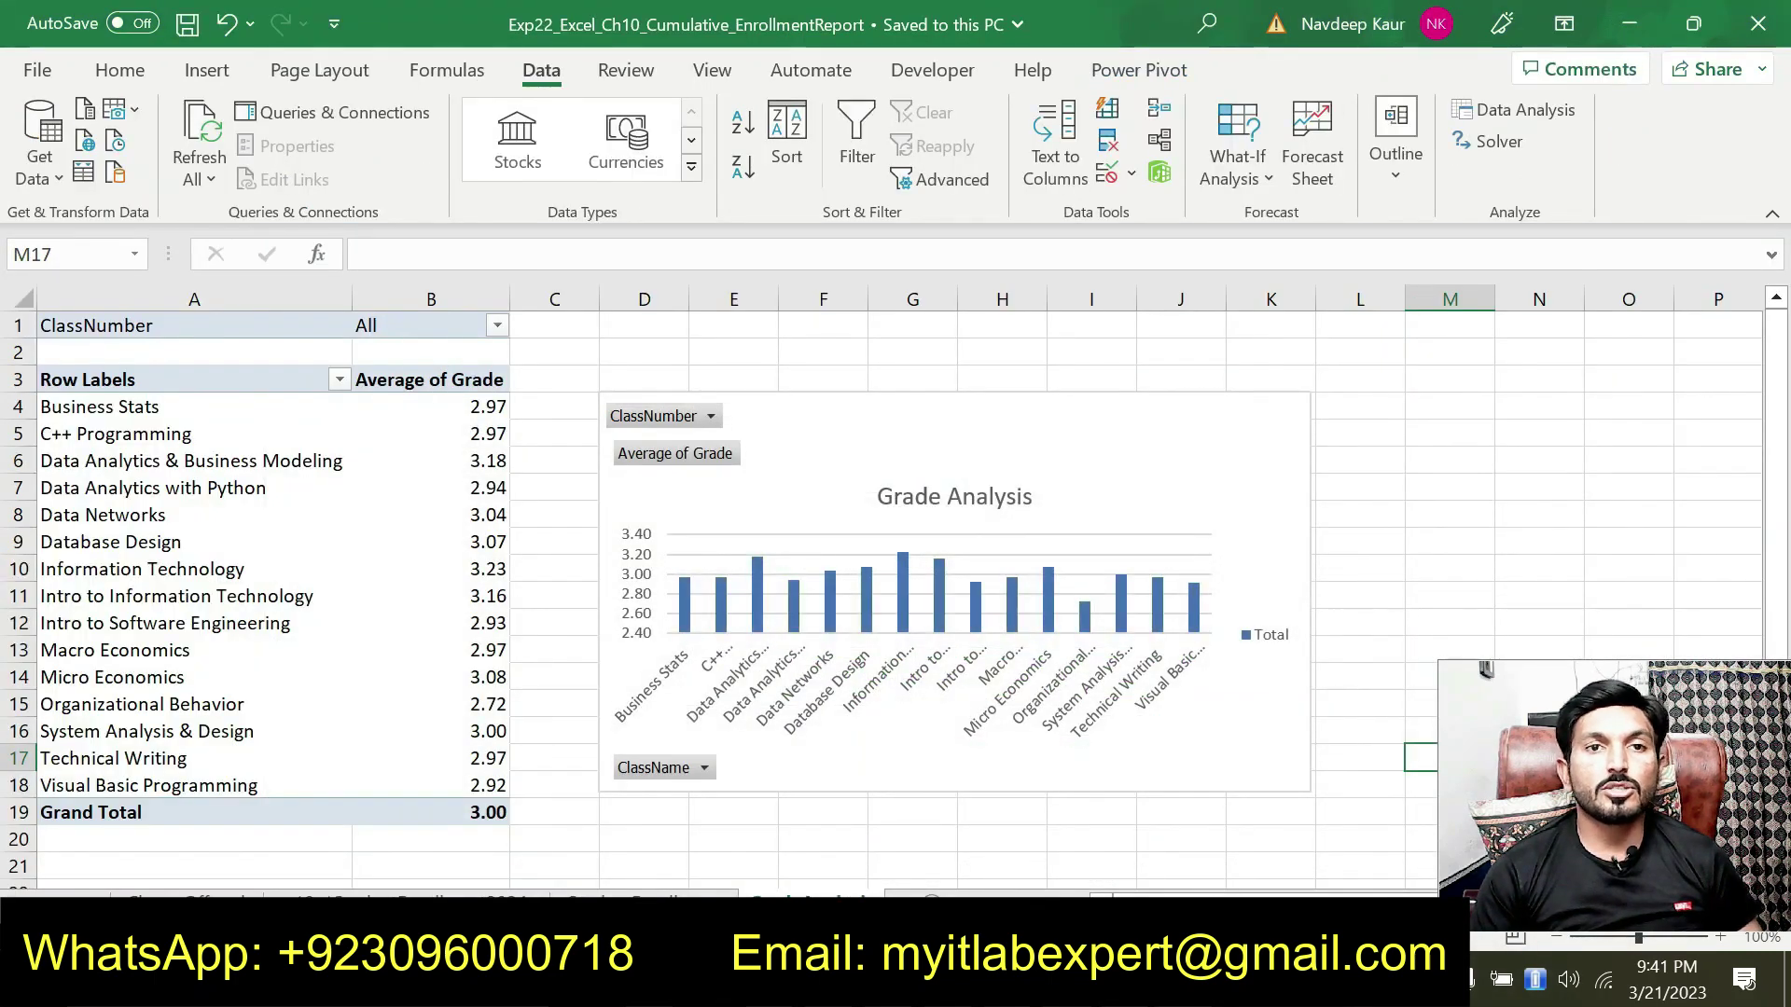
{"action": "left_click", "coordinate": [839, 979]}
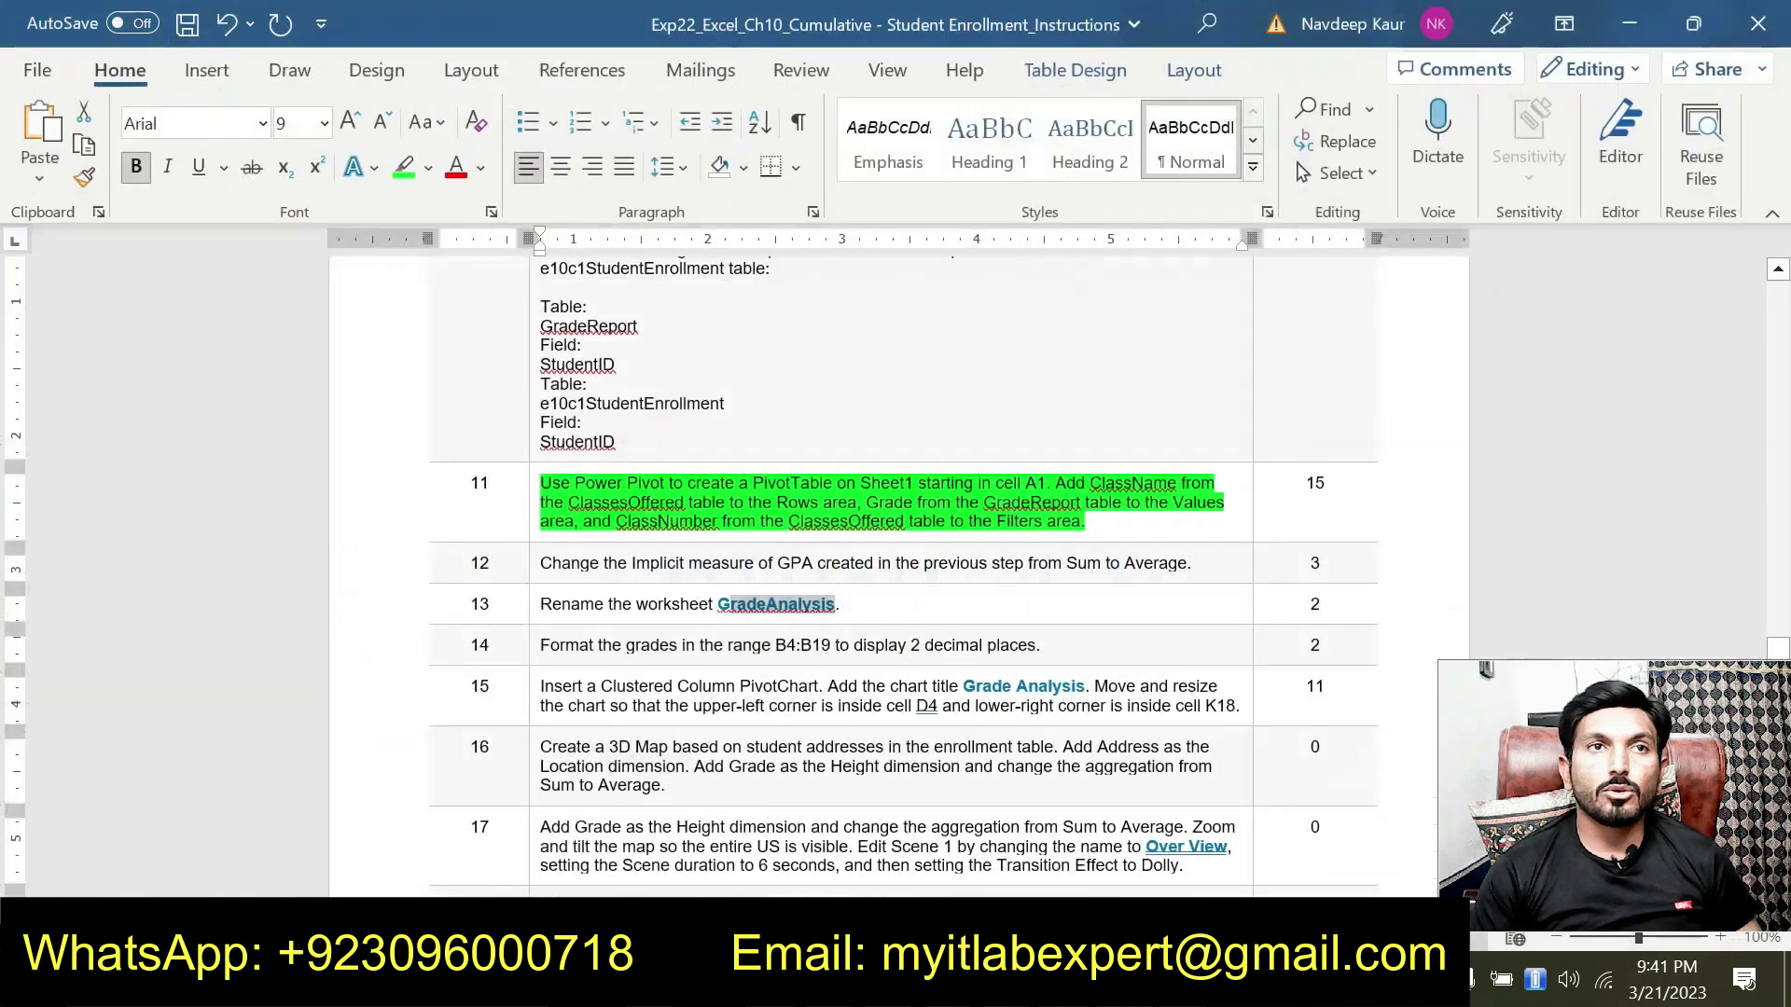
{"action": "left_click_drag", "start_coordinate": [1122, 530], "coordinate": [546, 480]}
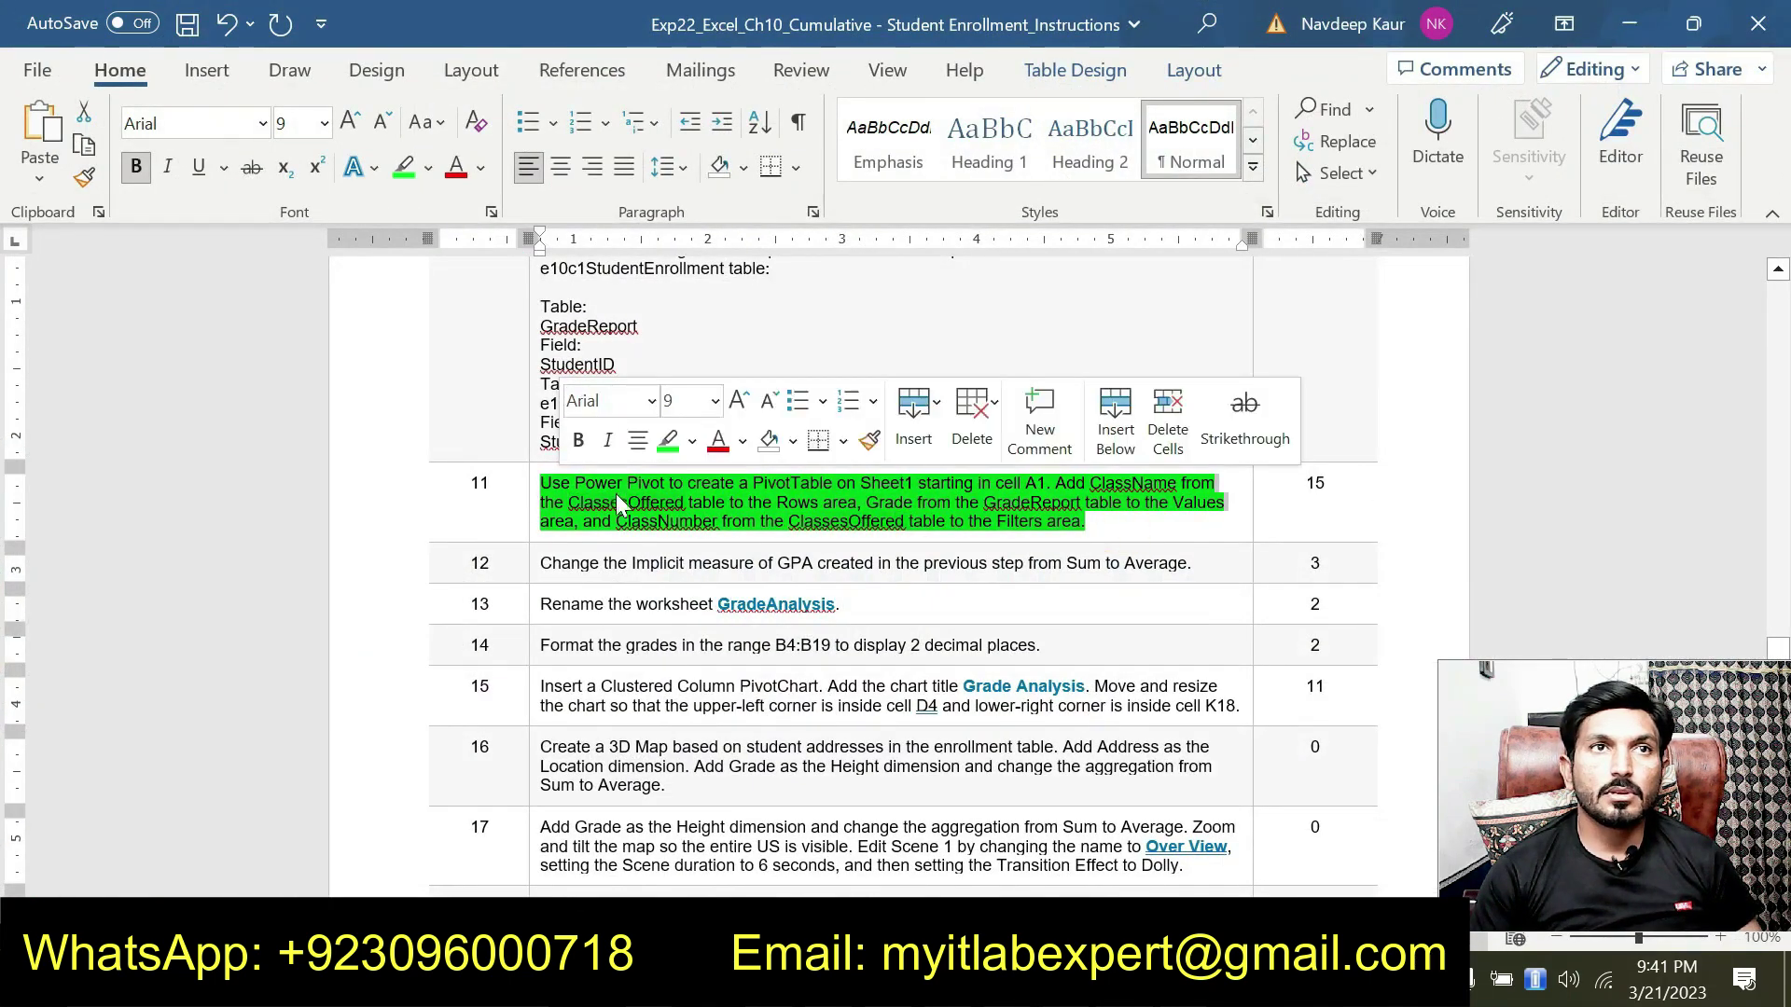
{"action": "left_click", "coordinate": [667, 440]}
{"action": "scroll", "coordinate": [899, 665], "scroll_direction": "down", "scroll_amount": 1}
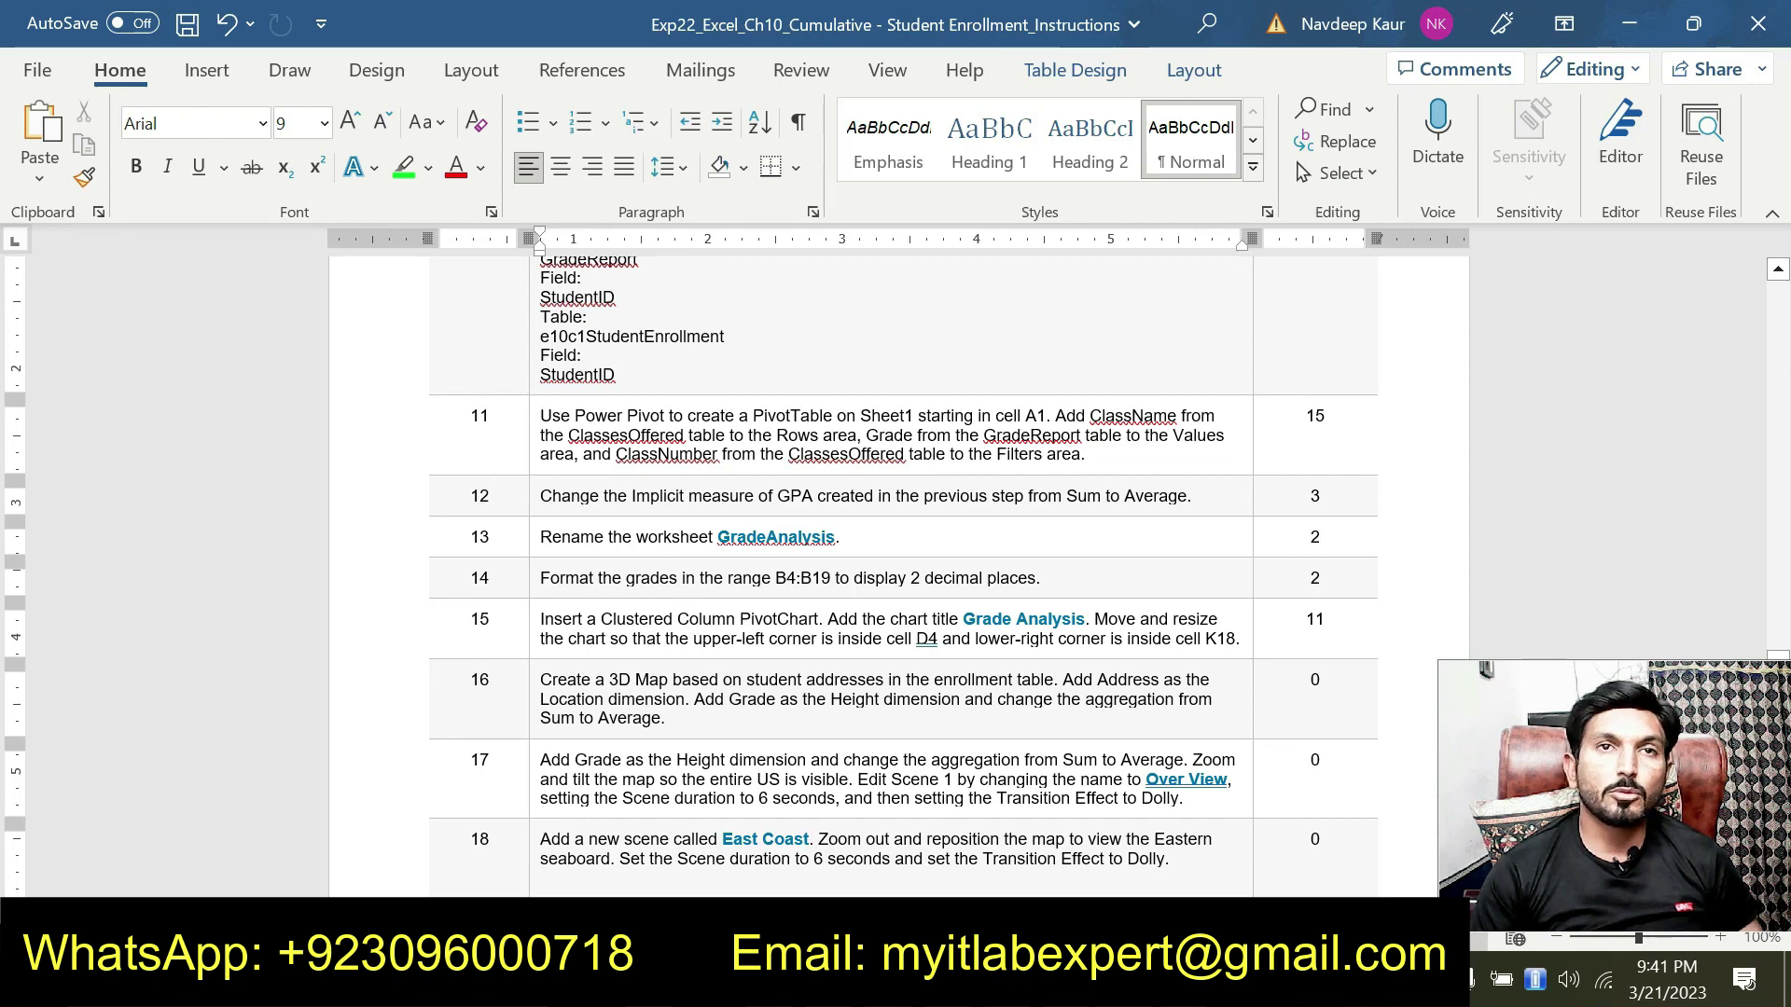
- Compare the PivotTable and Grade Analysis PivotChart in Excel with steps 11 to 20 of the Word instructions
{"action": "key", "text": "alt+Tab"}
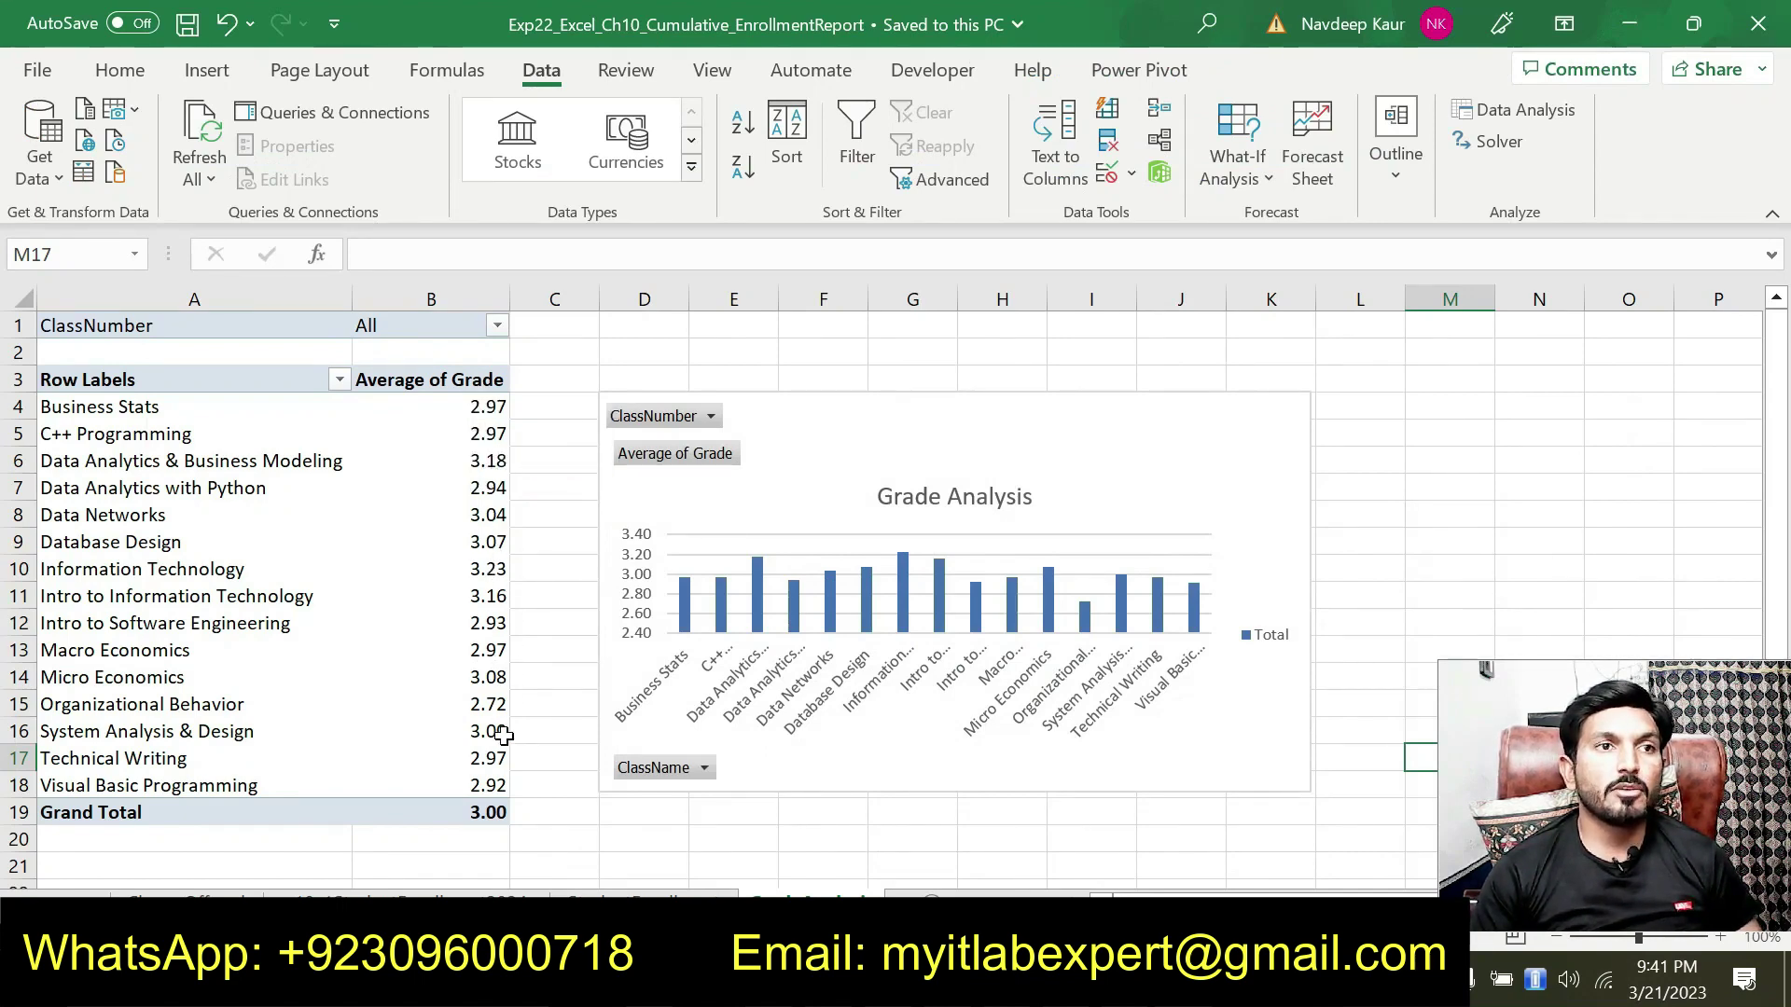
{"action": "key", "text": "alt+Tab"}
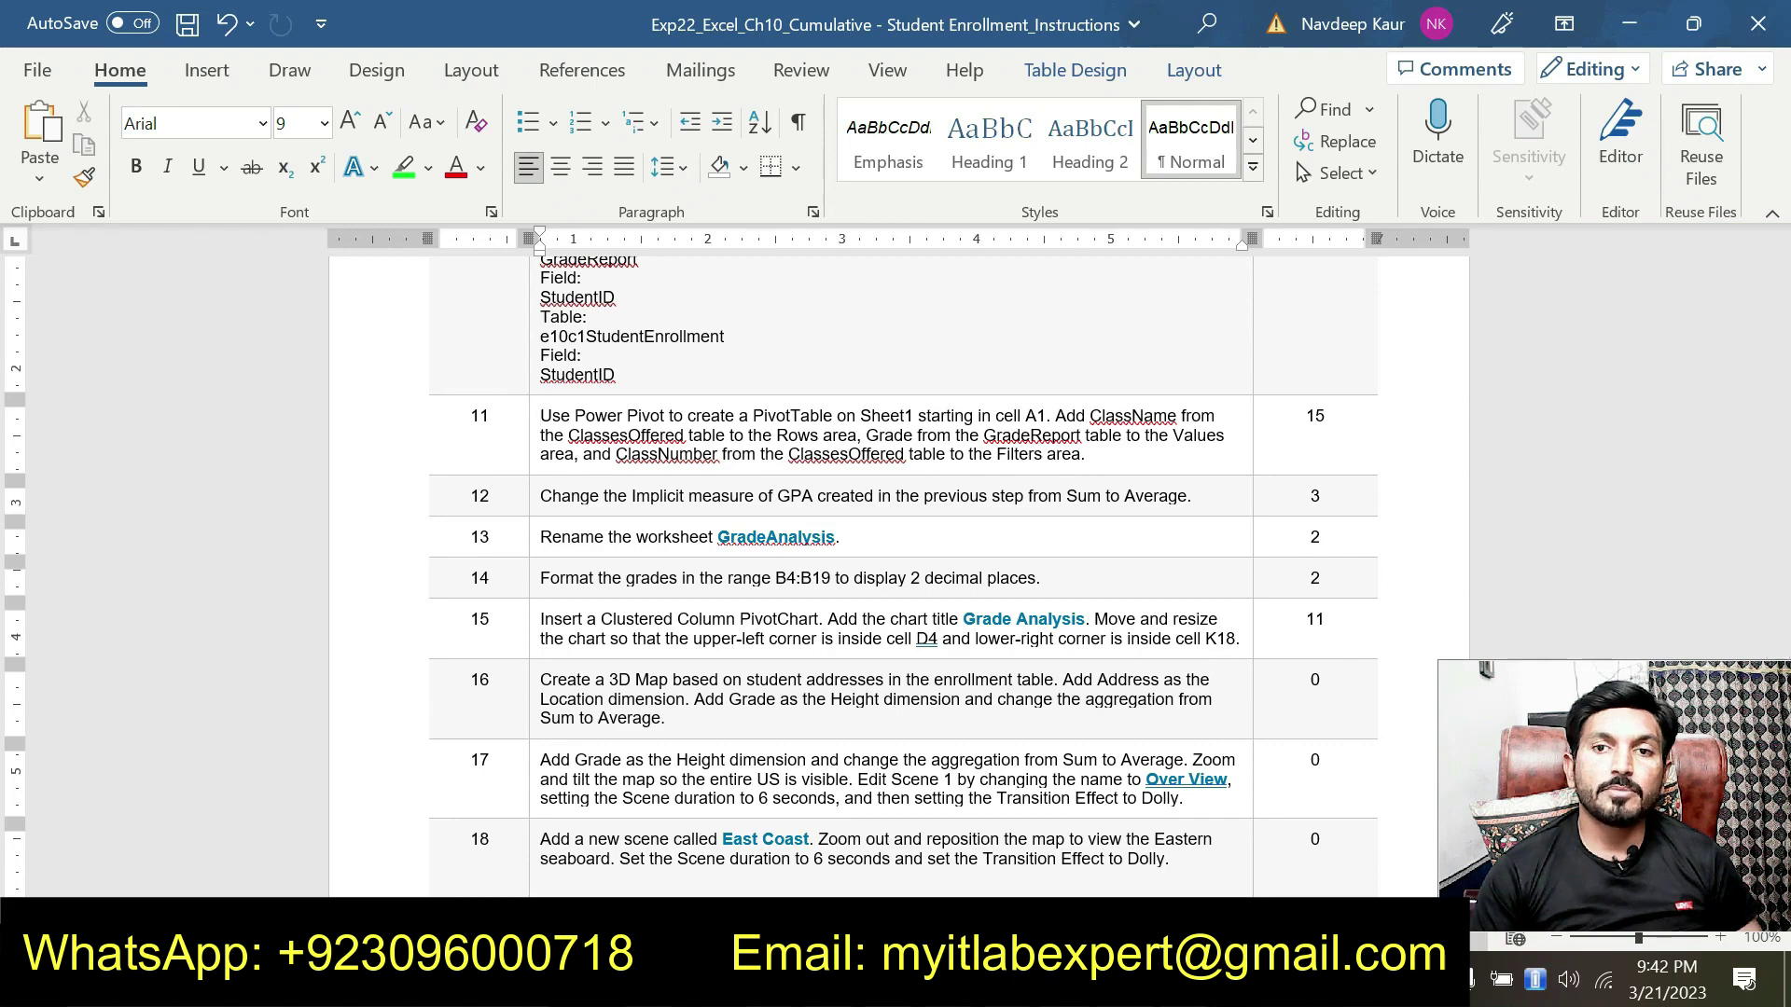
{"action": "left_click", "coordinate": [960, 819]}
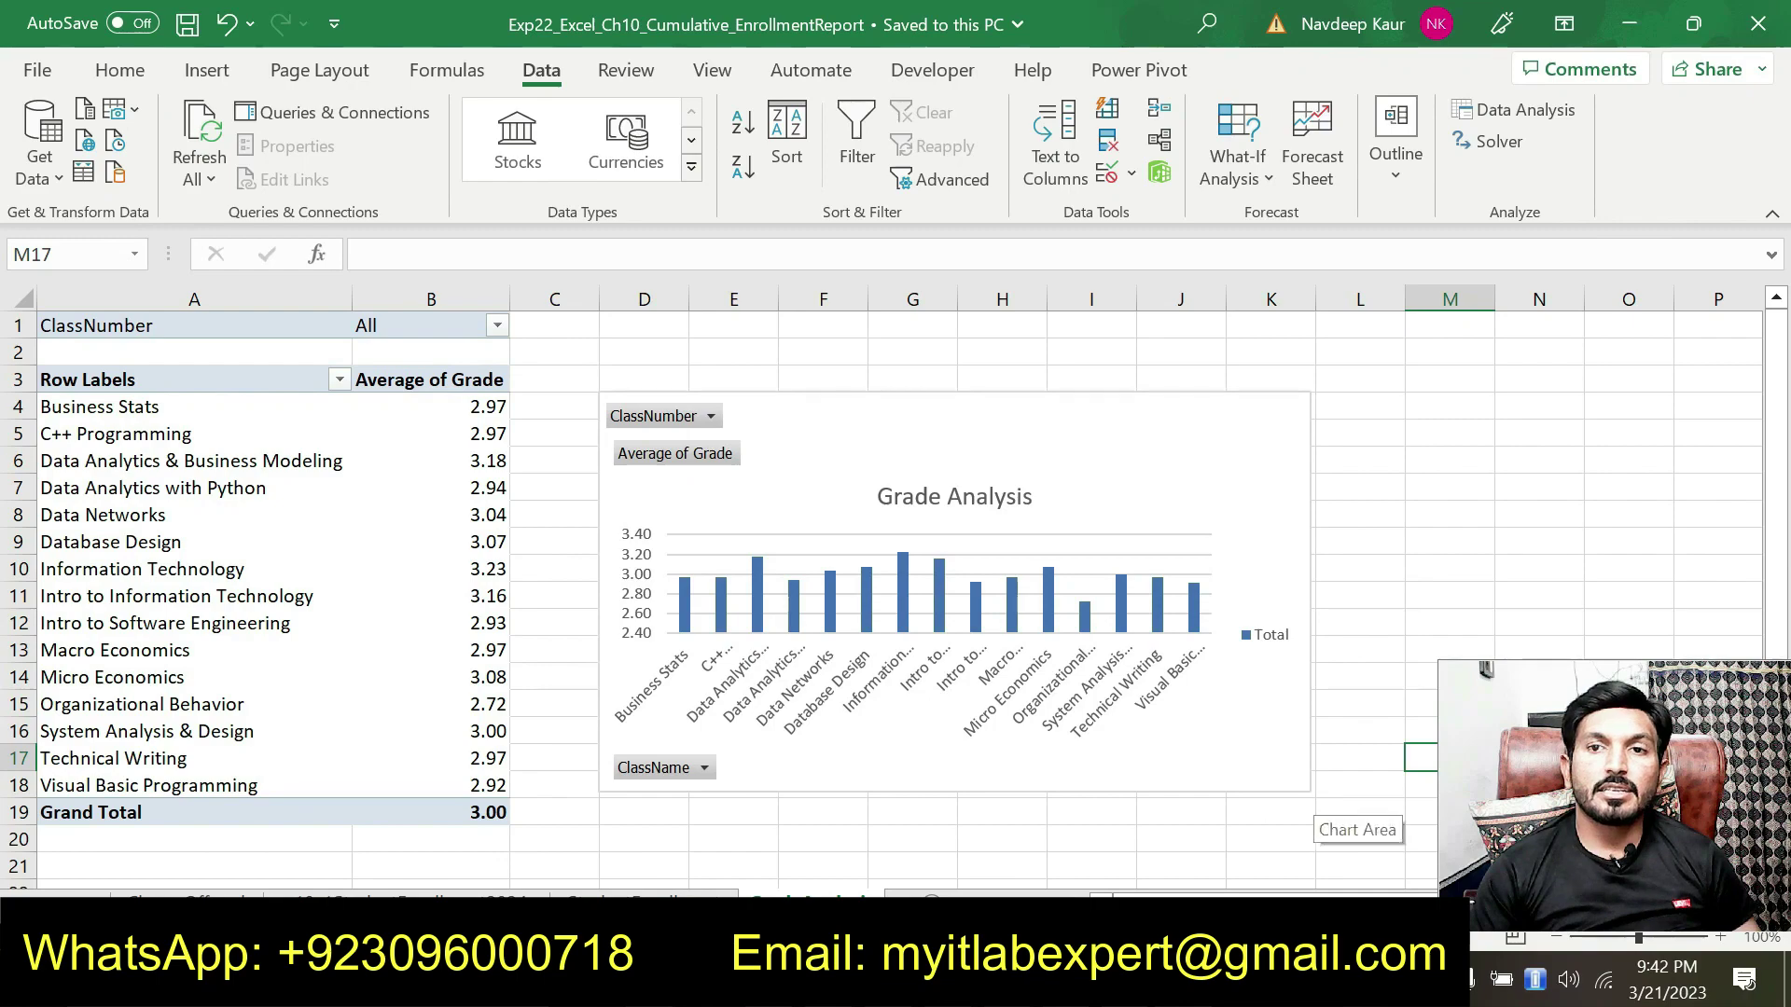
{"action": "left_click", "coordinate": [923, 981]}
{"action": "scroll", "coordinate": [931, 739], "scroll_direction": "down", "scroll_amount": 2}
{"action": "scroll", "coordinate": [895, 579], "scroll_direction": "down", "scroll_amount": 1}
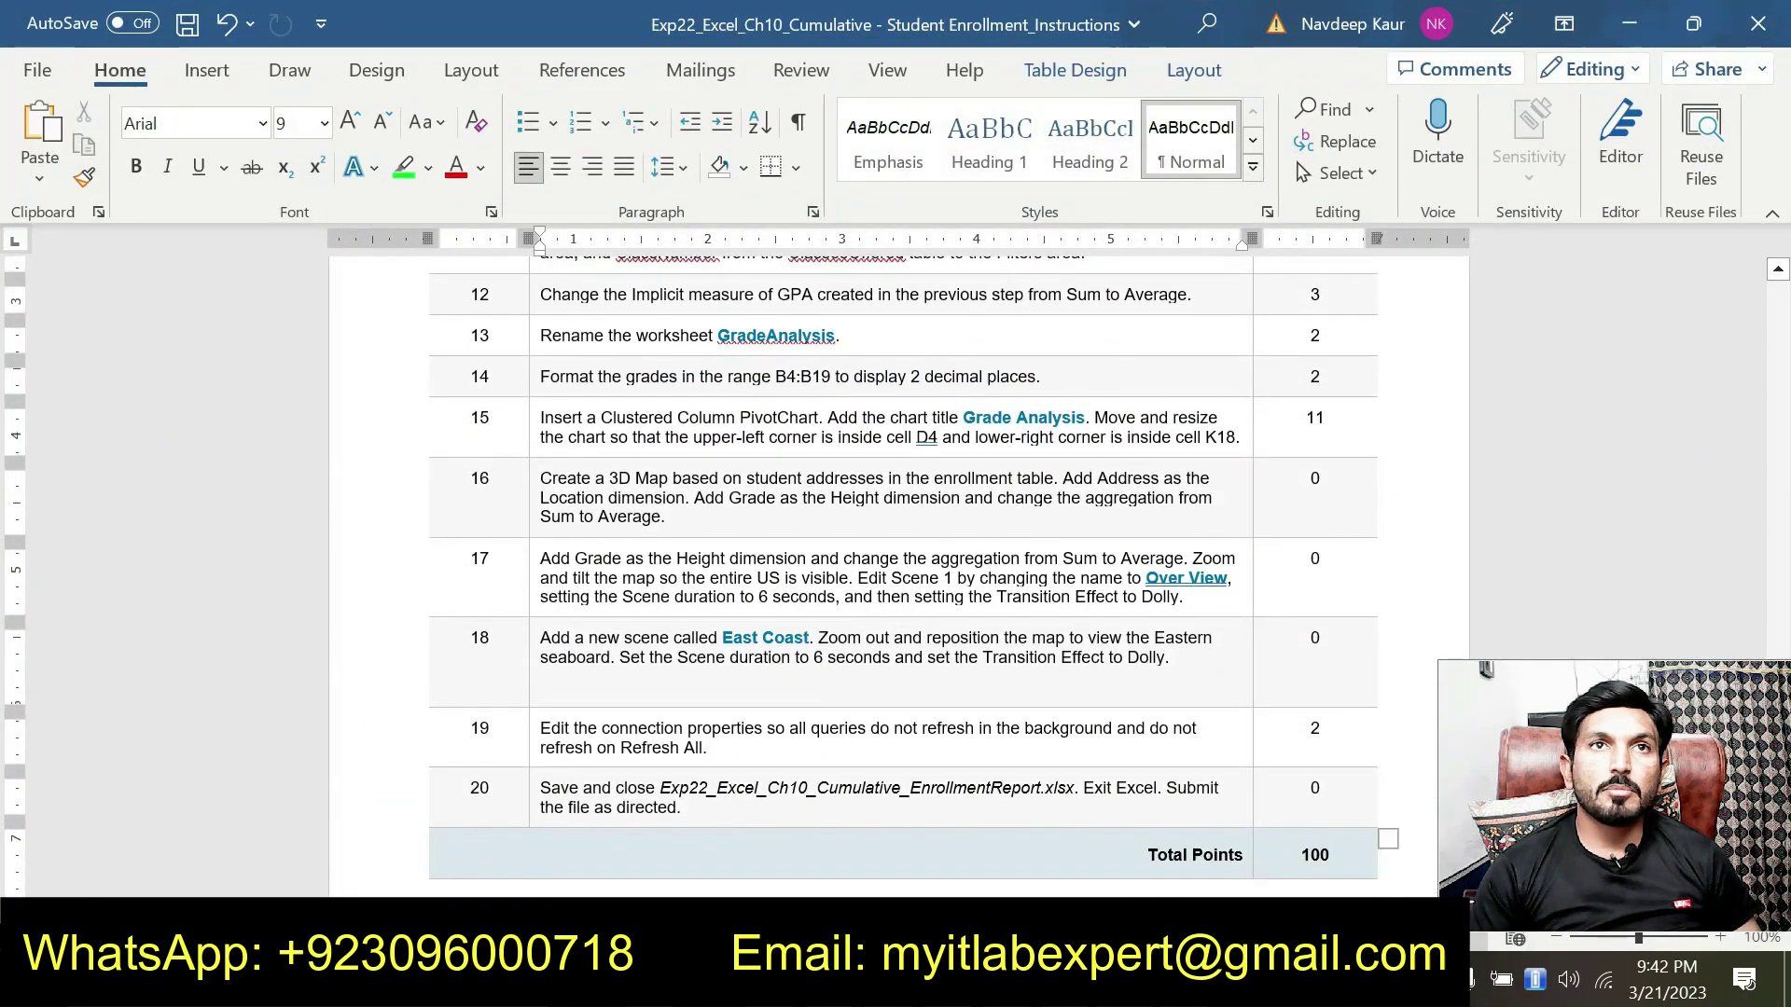
{"action": "scroll", "coordinate": [1077, 541], "scroll_direction": "up", "scroll_amount": 1}
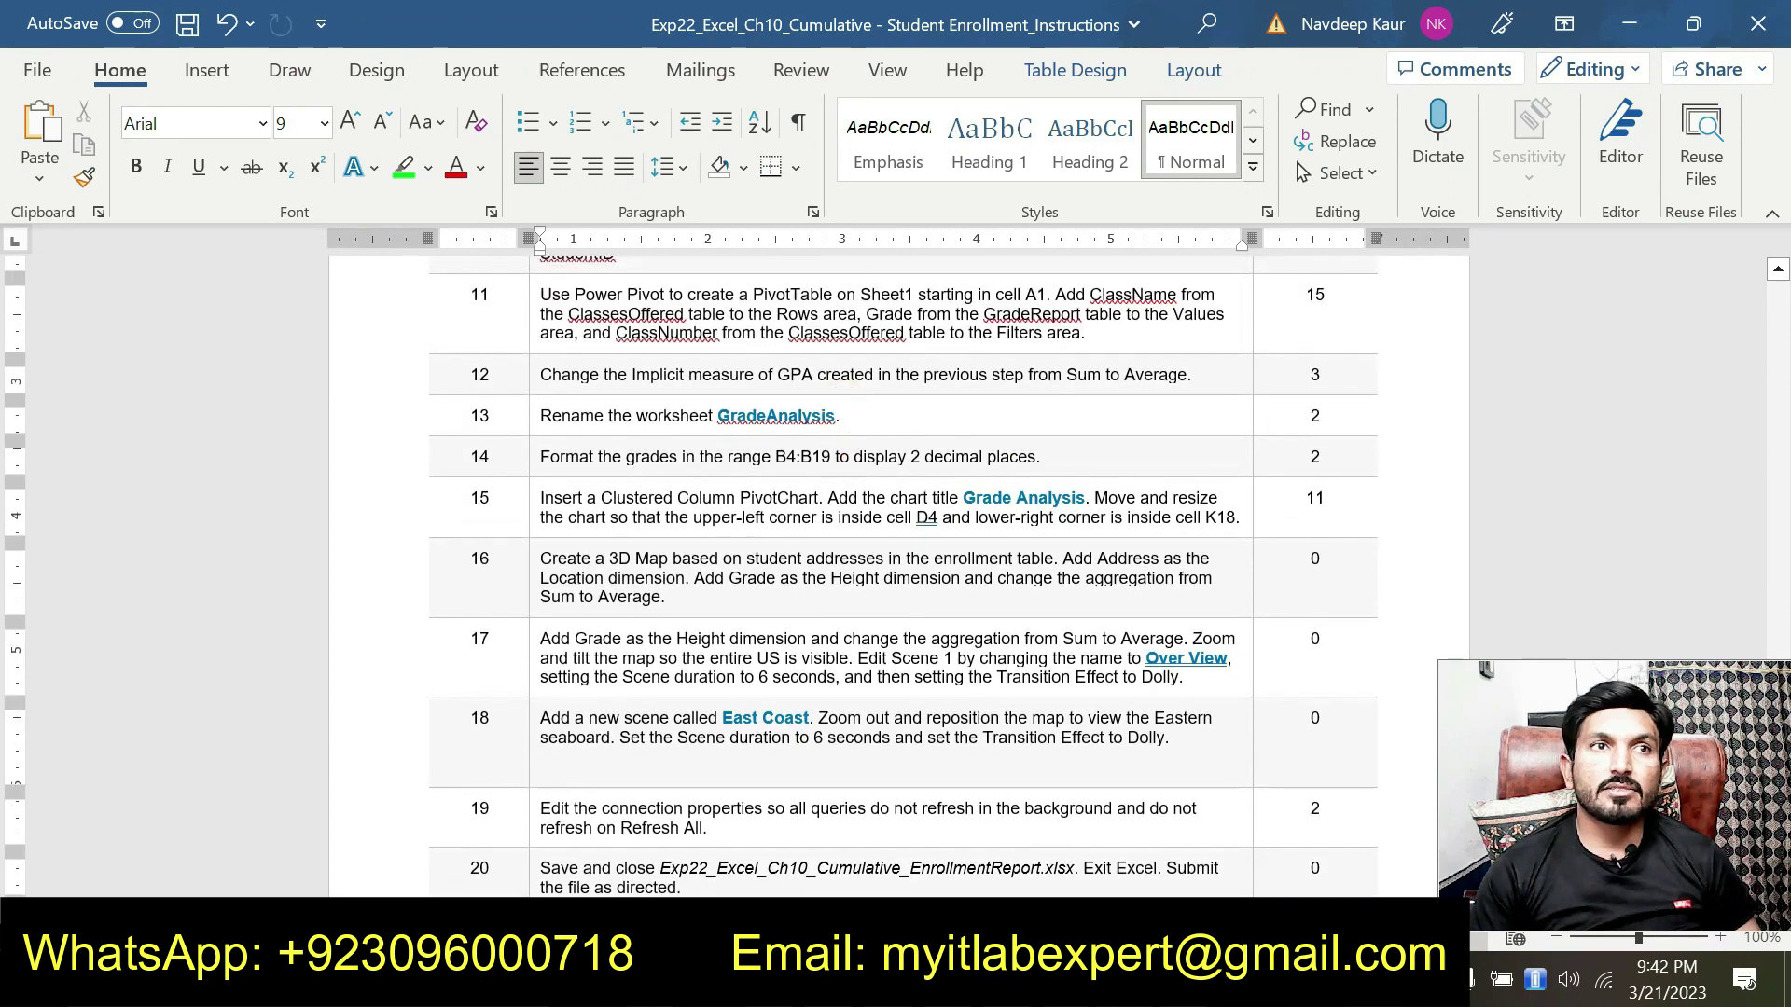
- Highlight the point values of steps 16 to 18 in green
{"action": "left_click", "coordinate": [791, 765]}
{"action": "left_click_drag", "start_coordinate": [1303, 557], "coordinate": [1310, 640]}
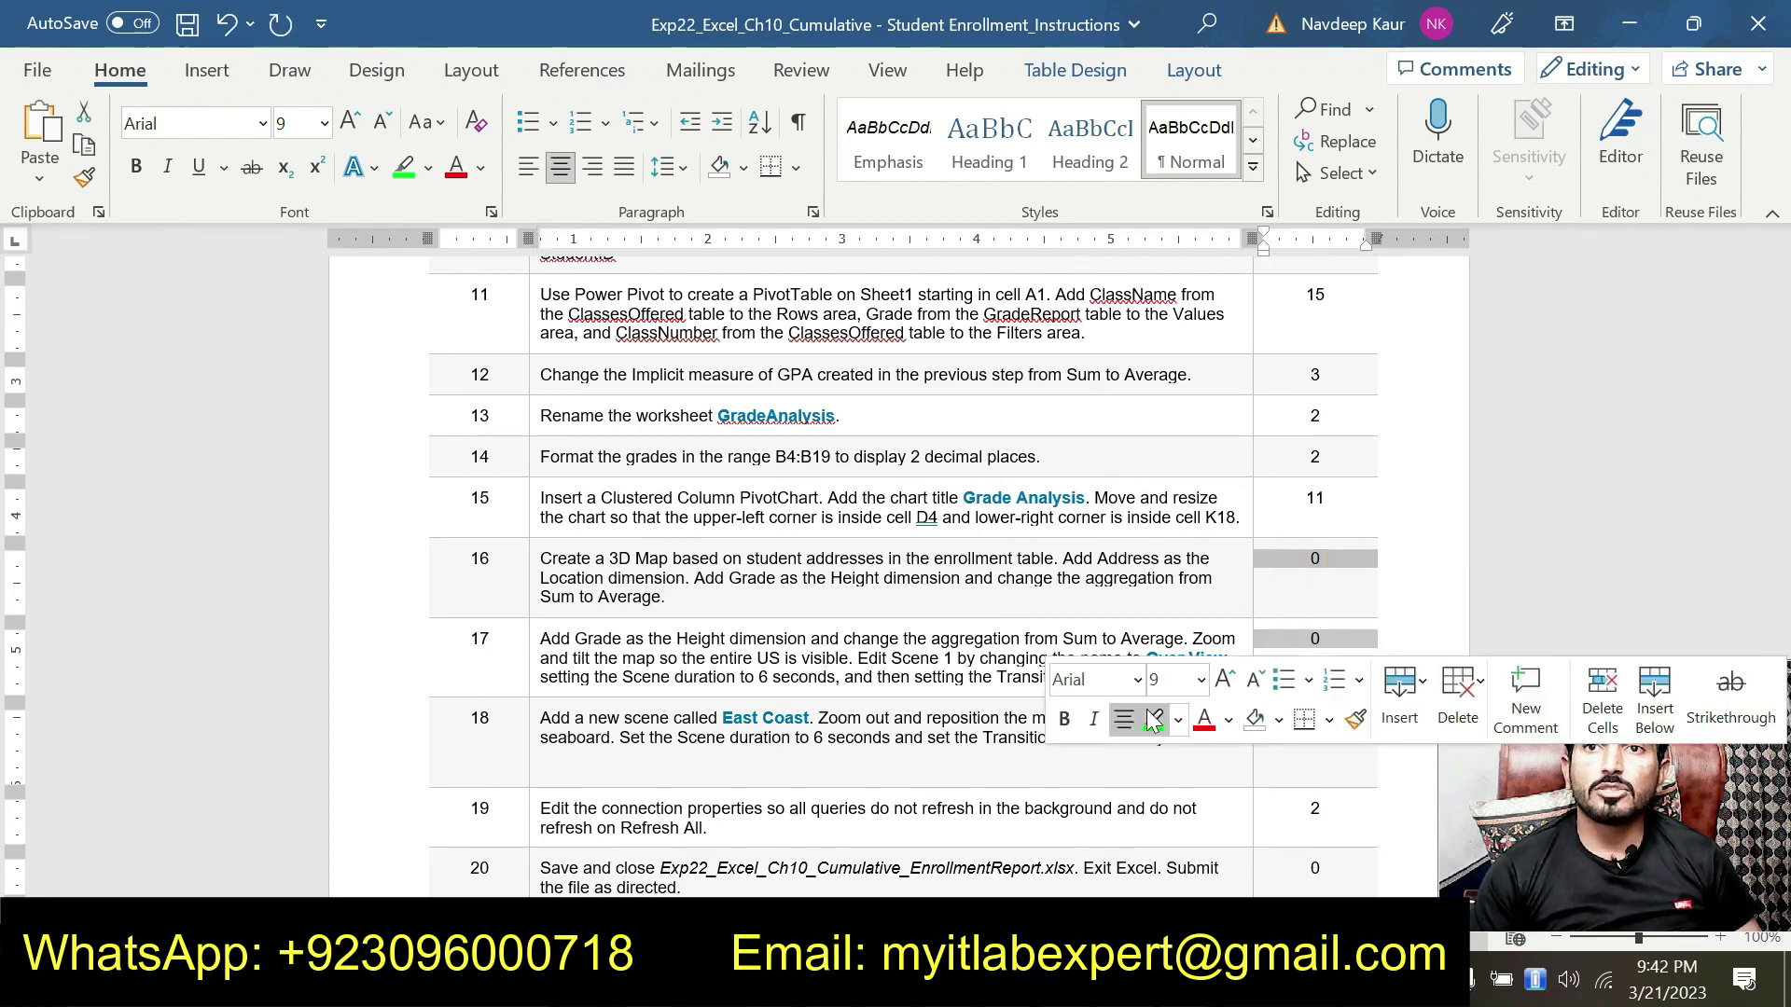
{"action": "left_click", "coordinate": [1156, 723]}
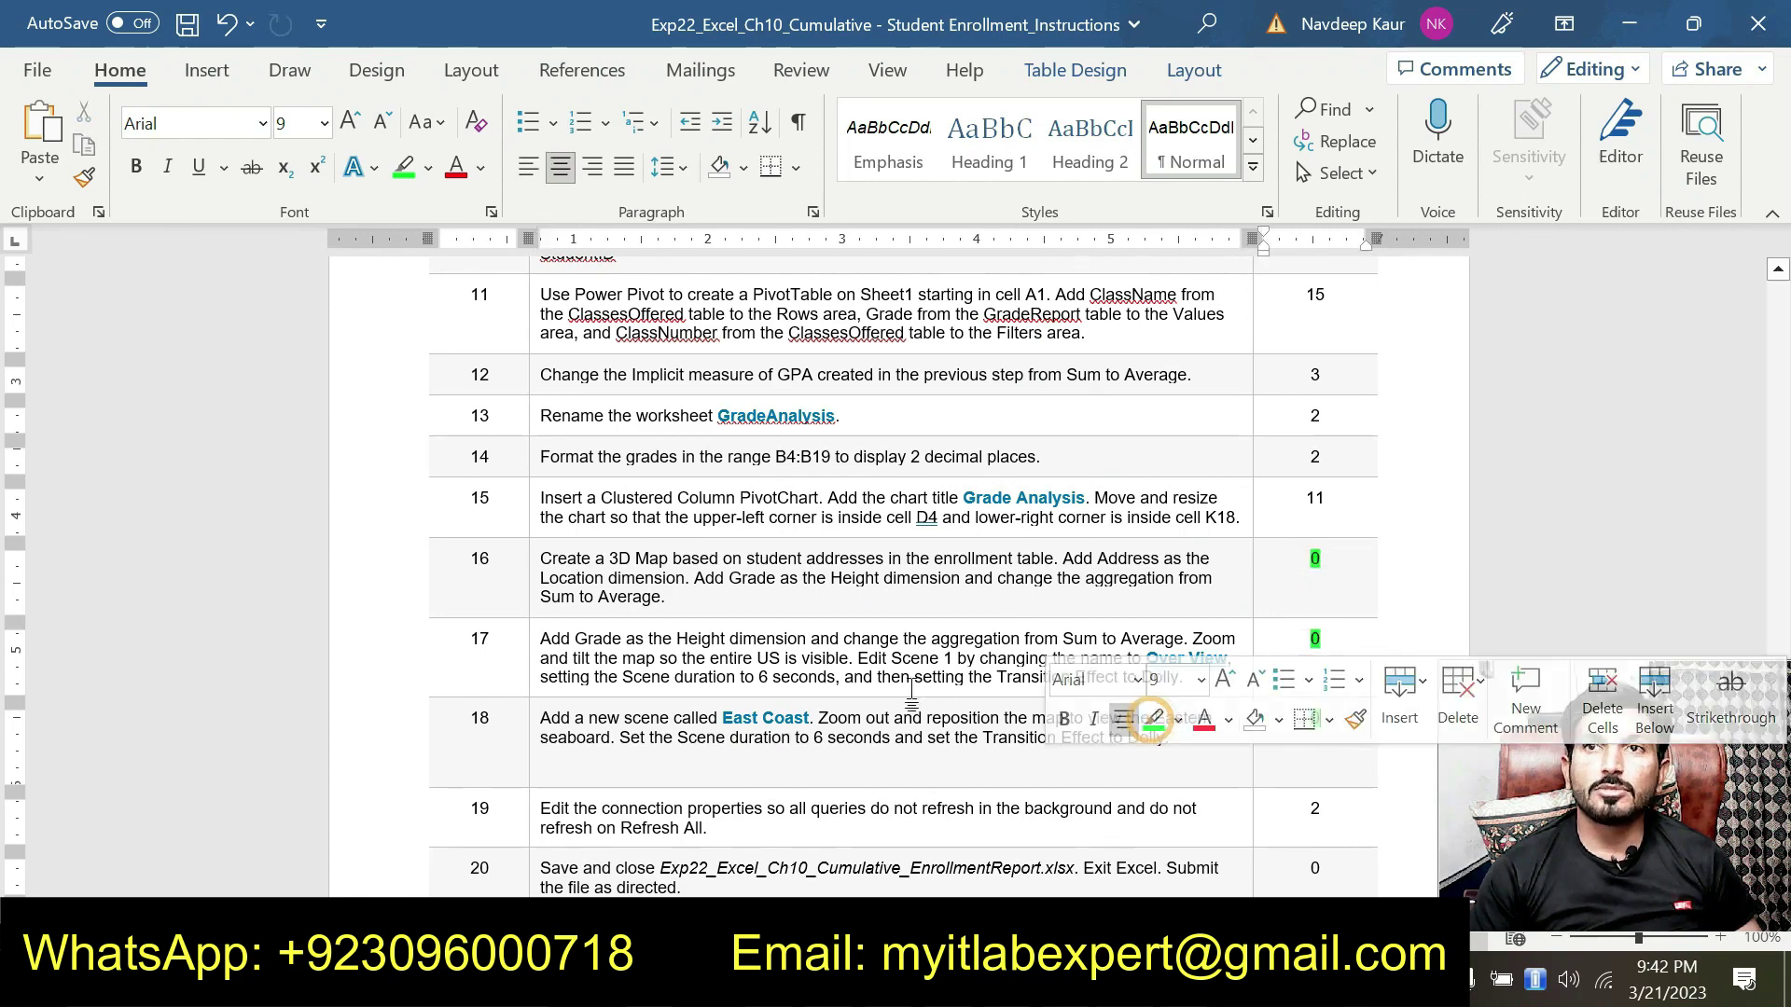
{"action": "left_click", "coordinate": [847, 658]}
{"action": "scroll", "coordinate": [847, 659], "scroll_direction": "down", "scroll_amount": 3}
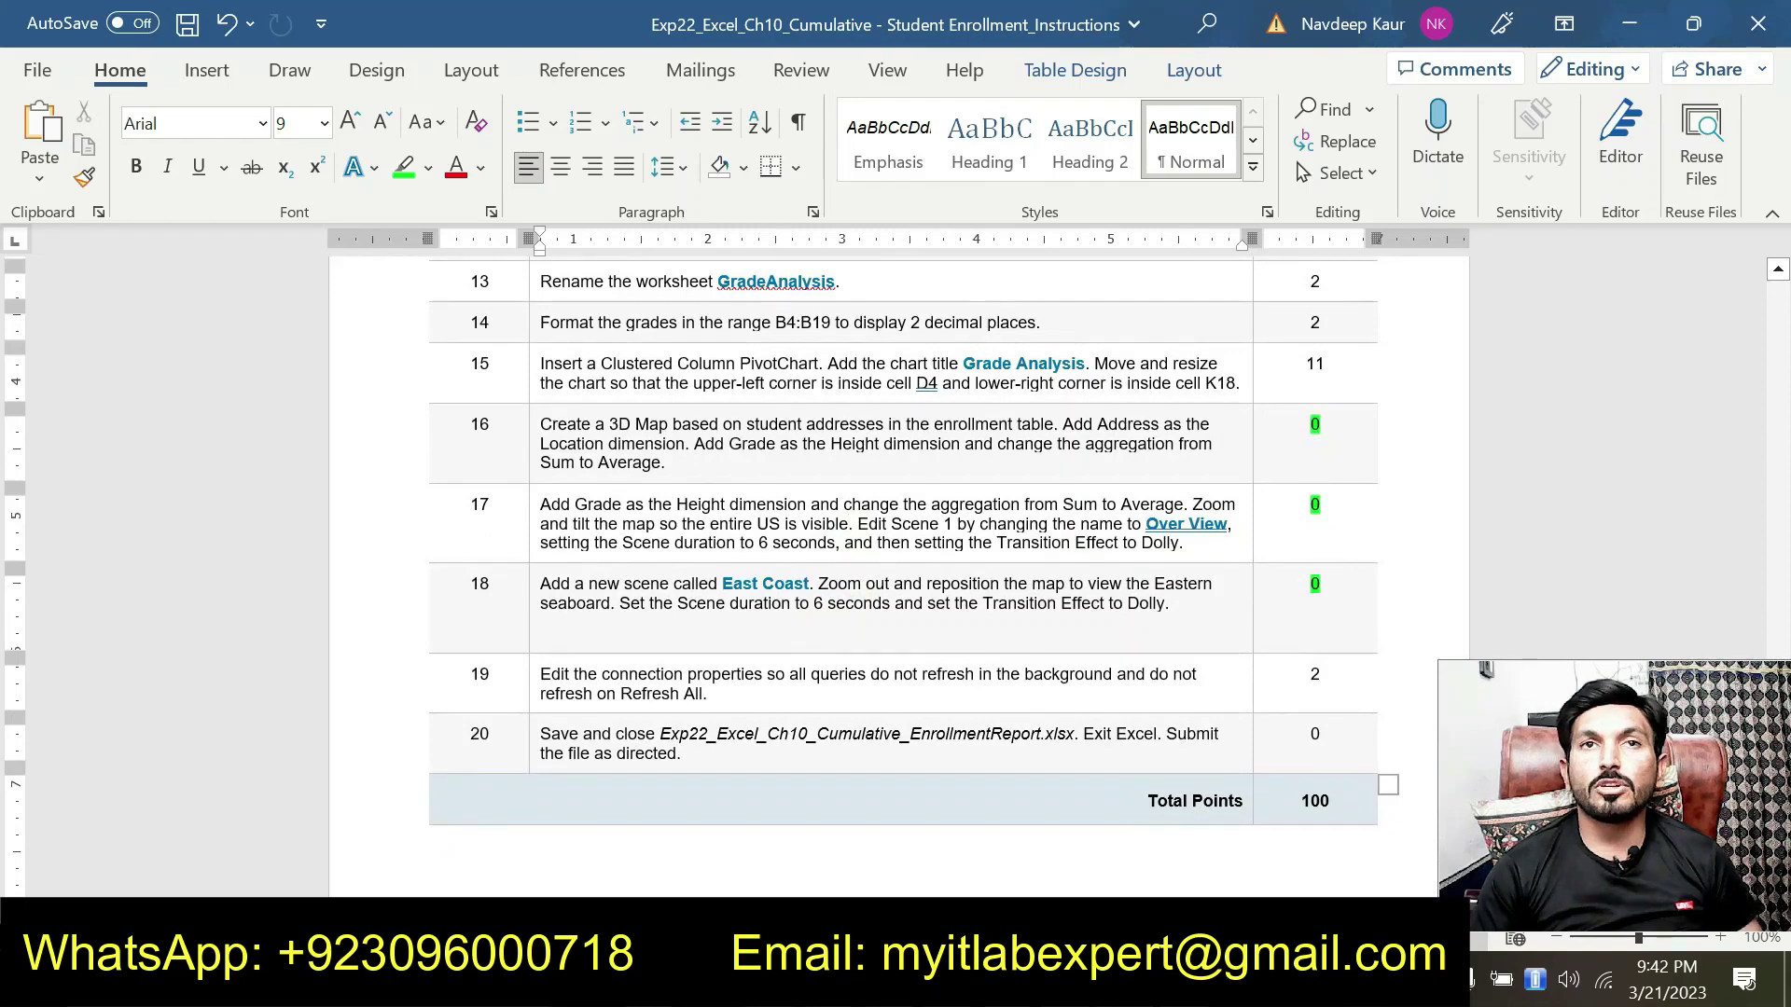
- Highlight the full text of step 19 about the query connection properties in green
{"action": "left_click", "coordinate": [760, 695]}
{"action": "triple_click", "coordinate": [760, 695]}
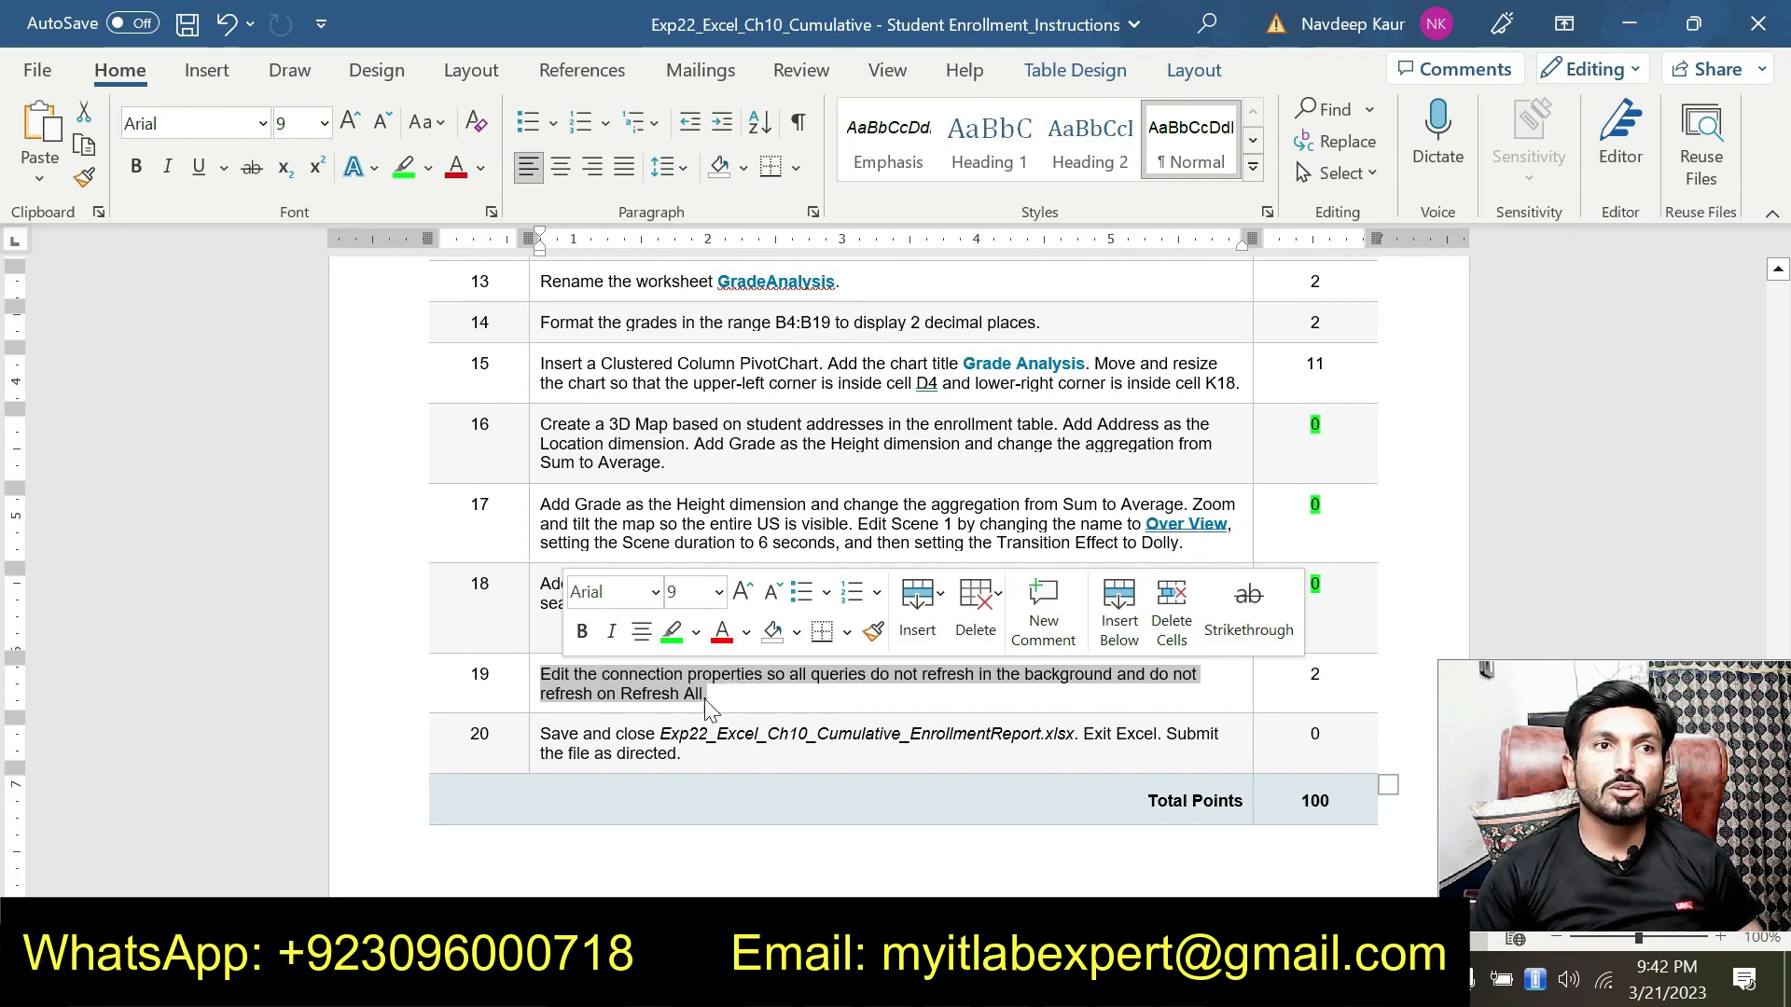
{"action": "left_click", "coordinate": [671, 631]}
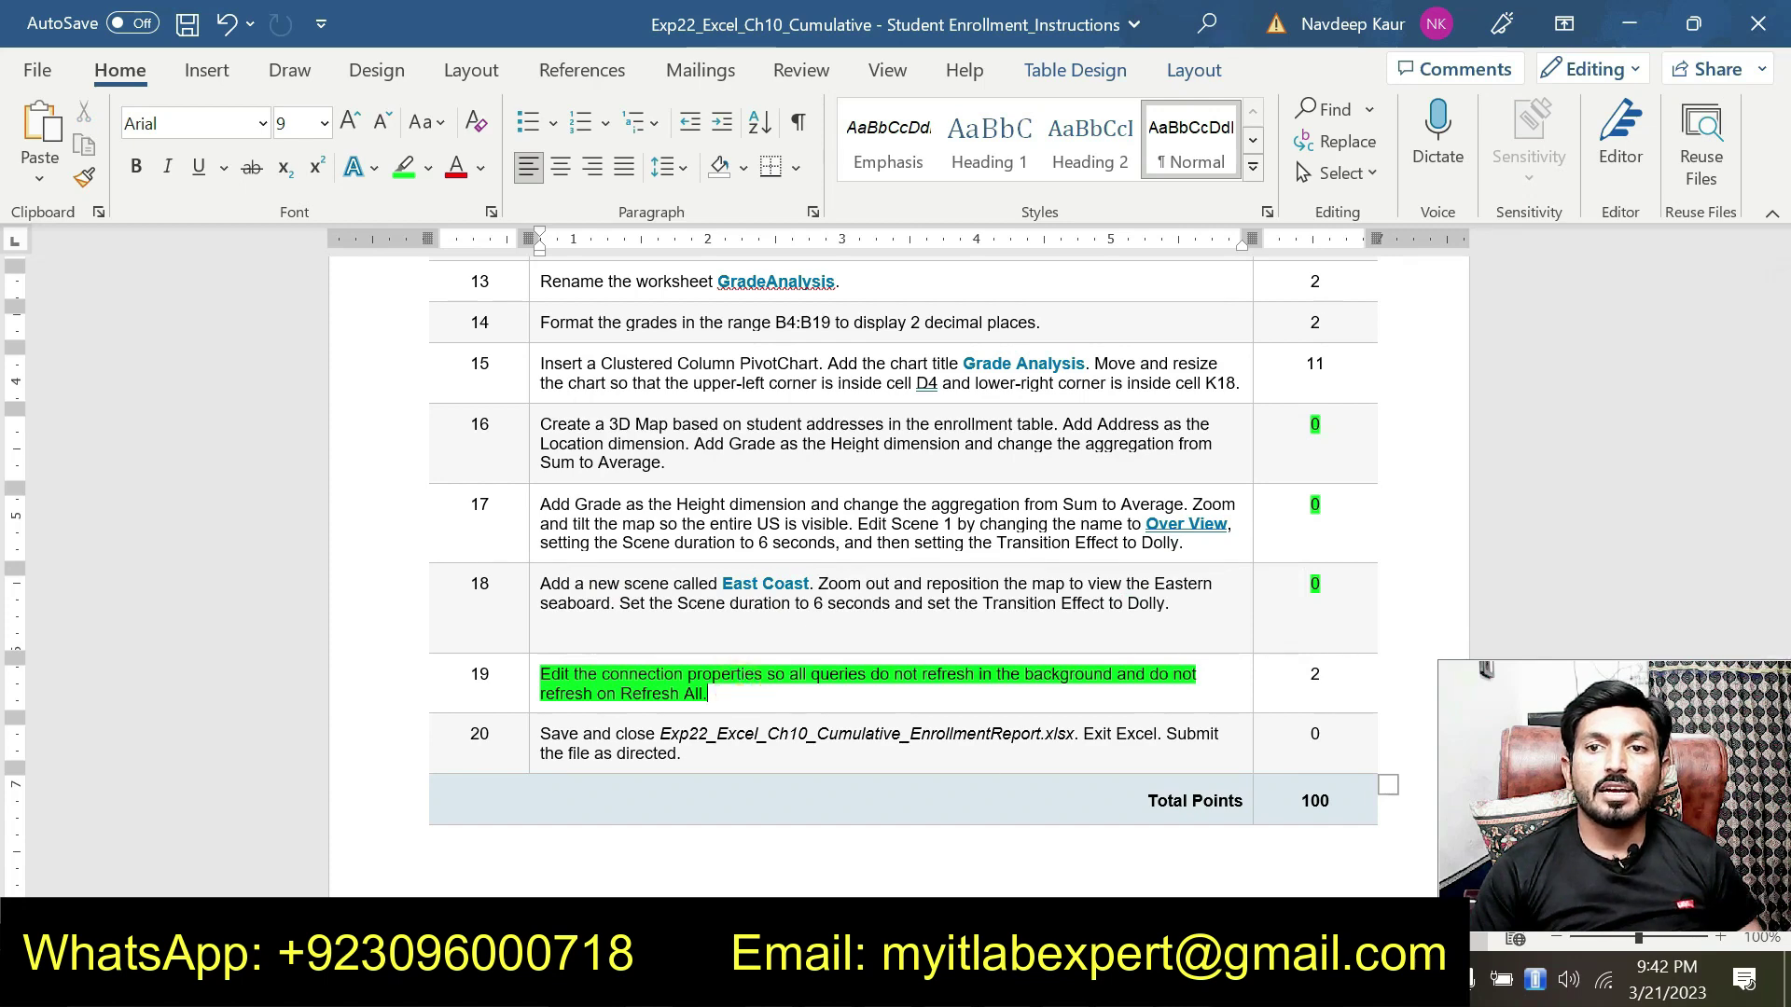
- Switch to the EnrollmentReport workbook in Excel and look through the classes offered, grade report and 2024 student enrollment worksheets
{"action": "key", "text": "alt+Tab"}
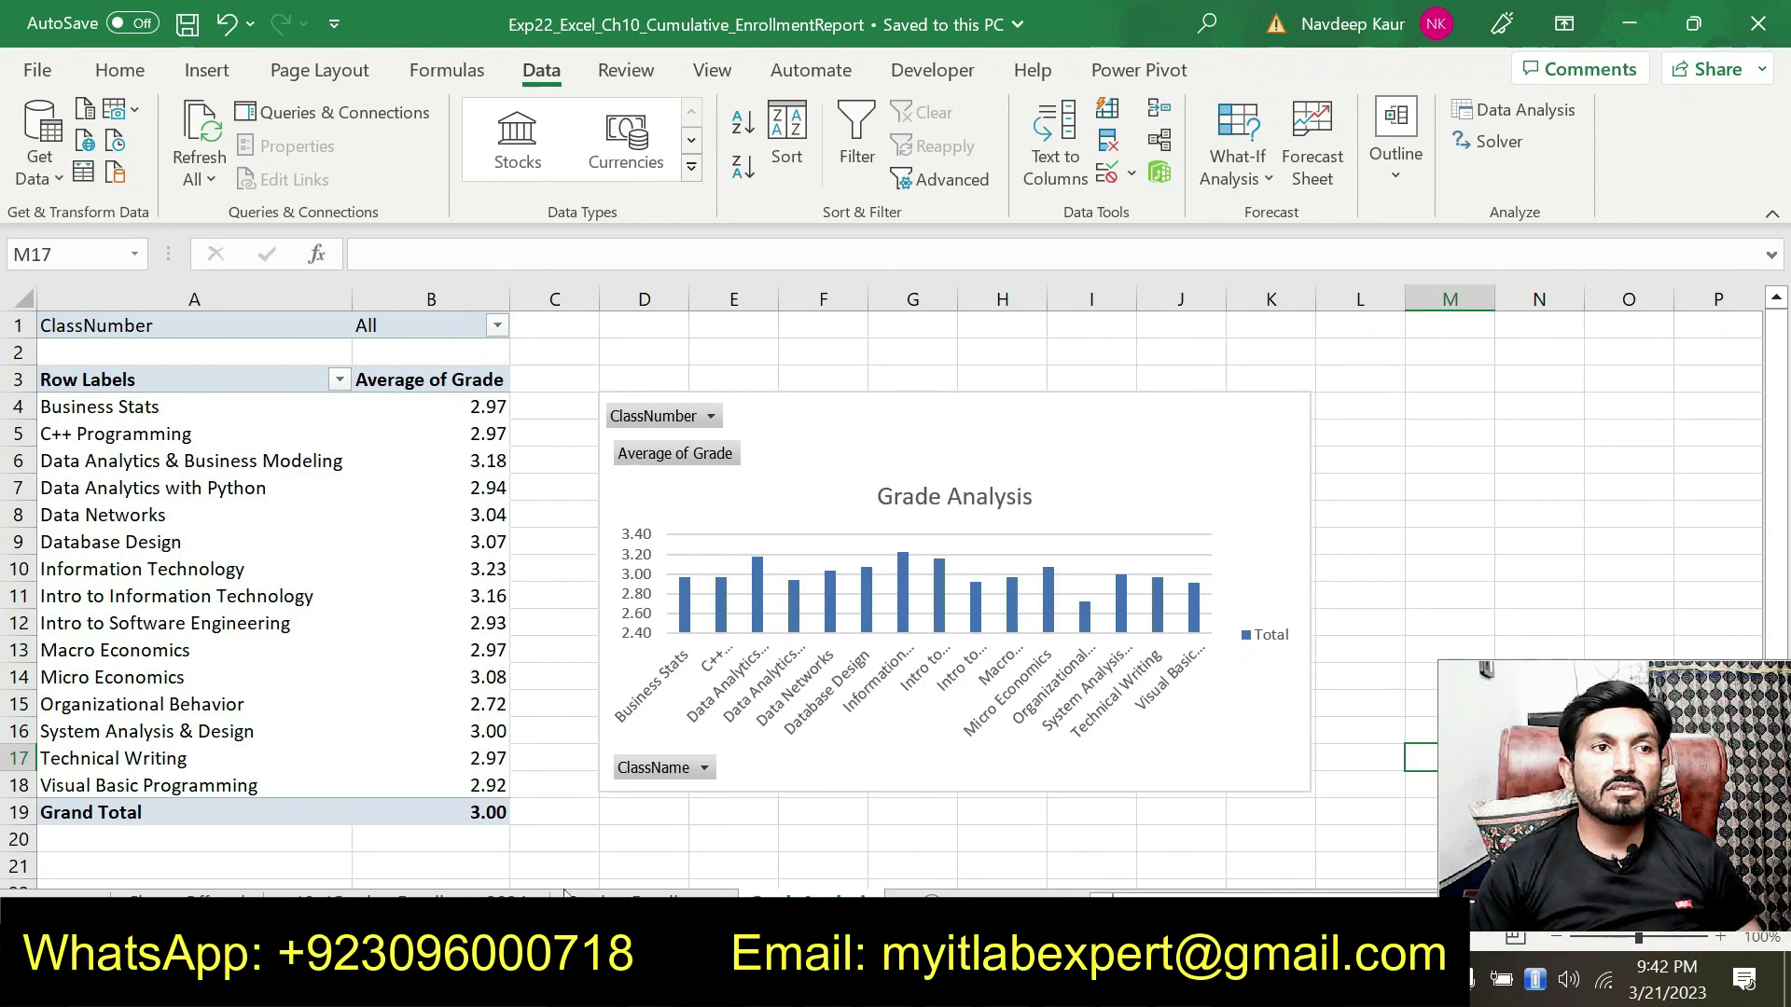
{"action": "left_click", "coordinate": [186, 895]}
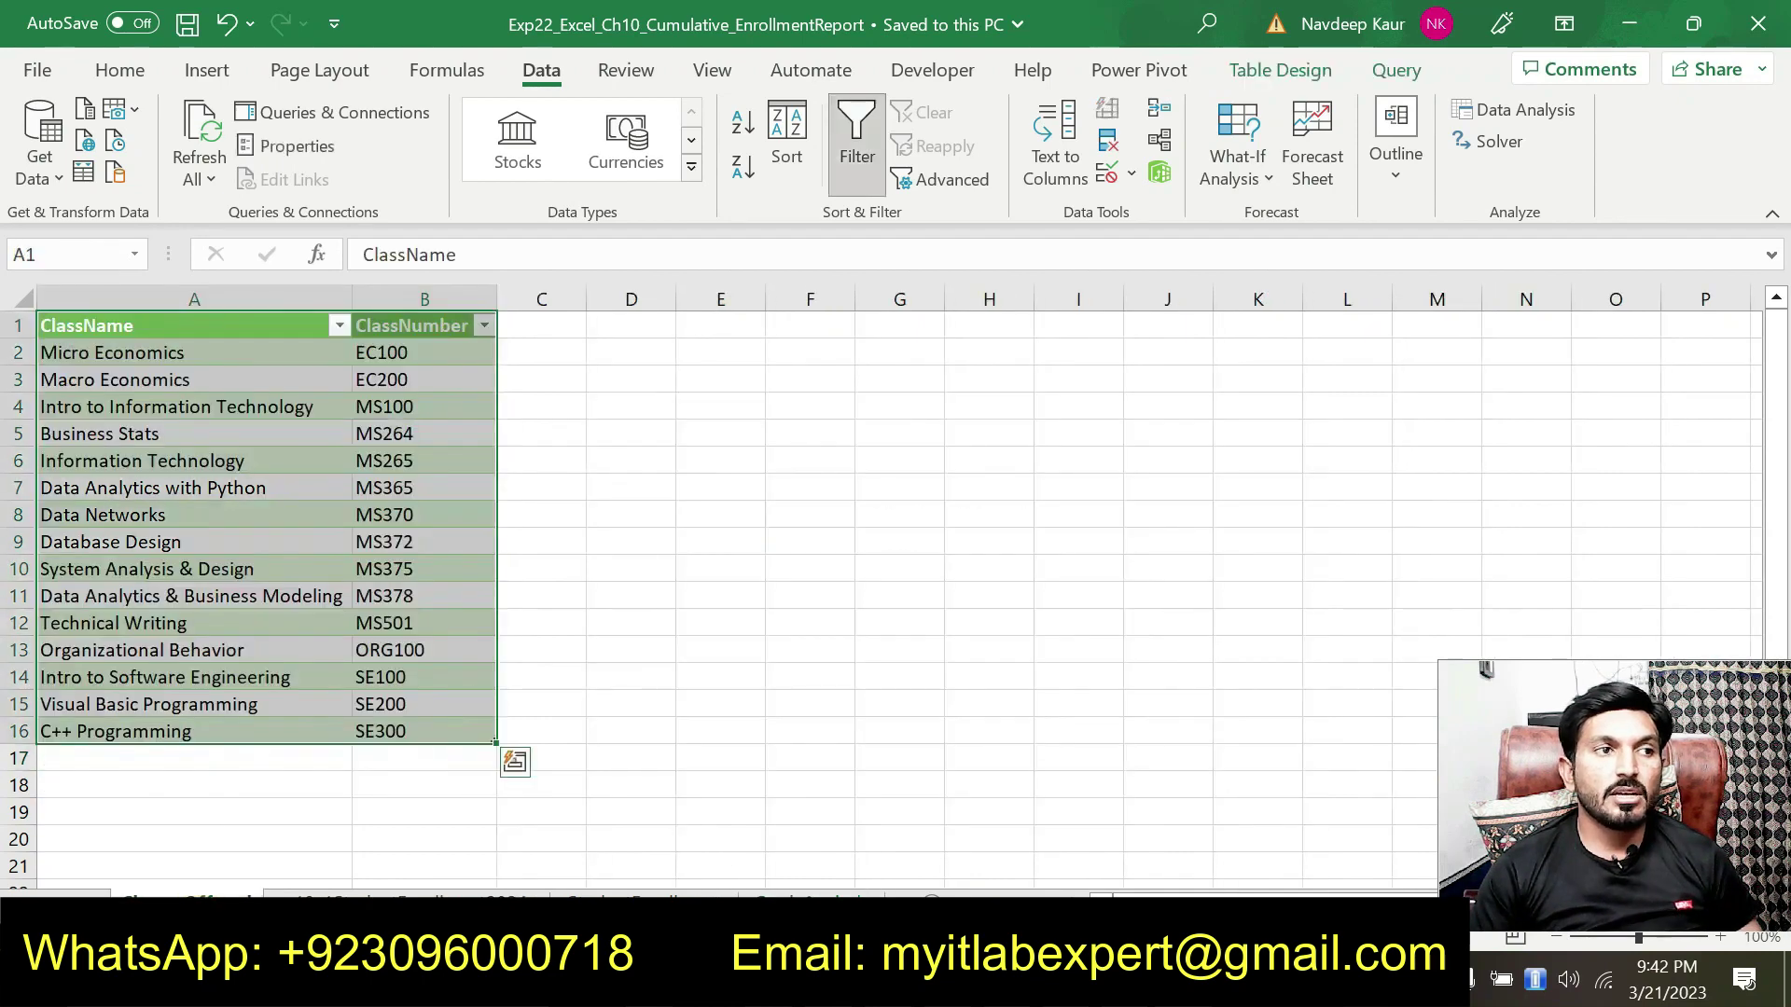
{"action": "left_click", "coordinate": [21, 905]}
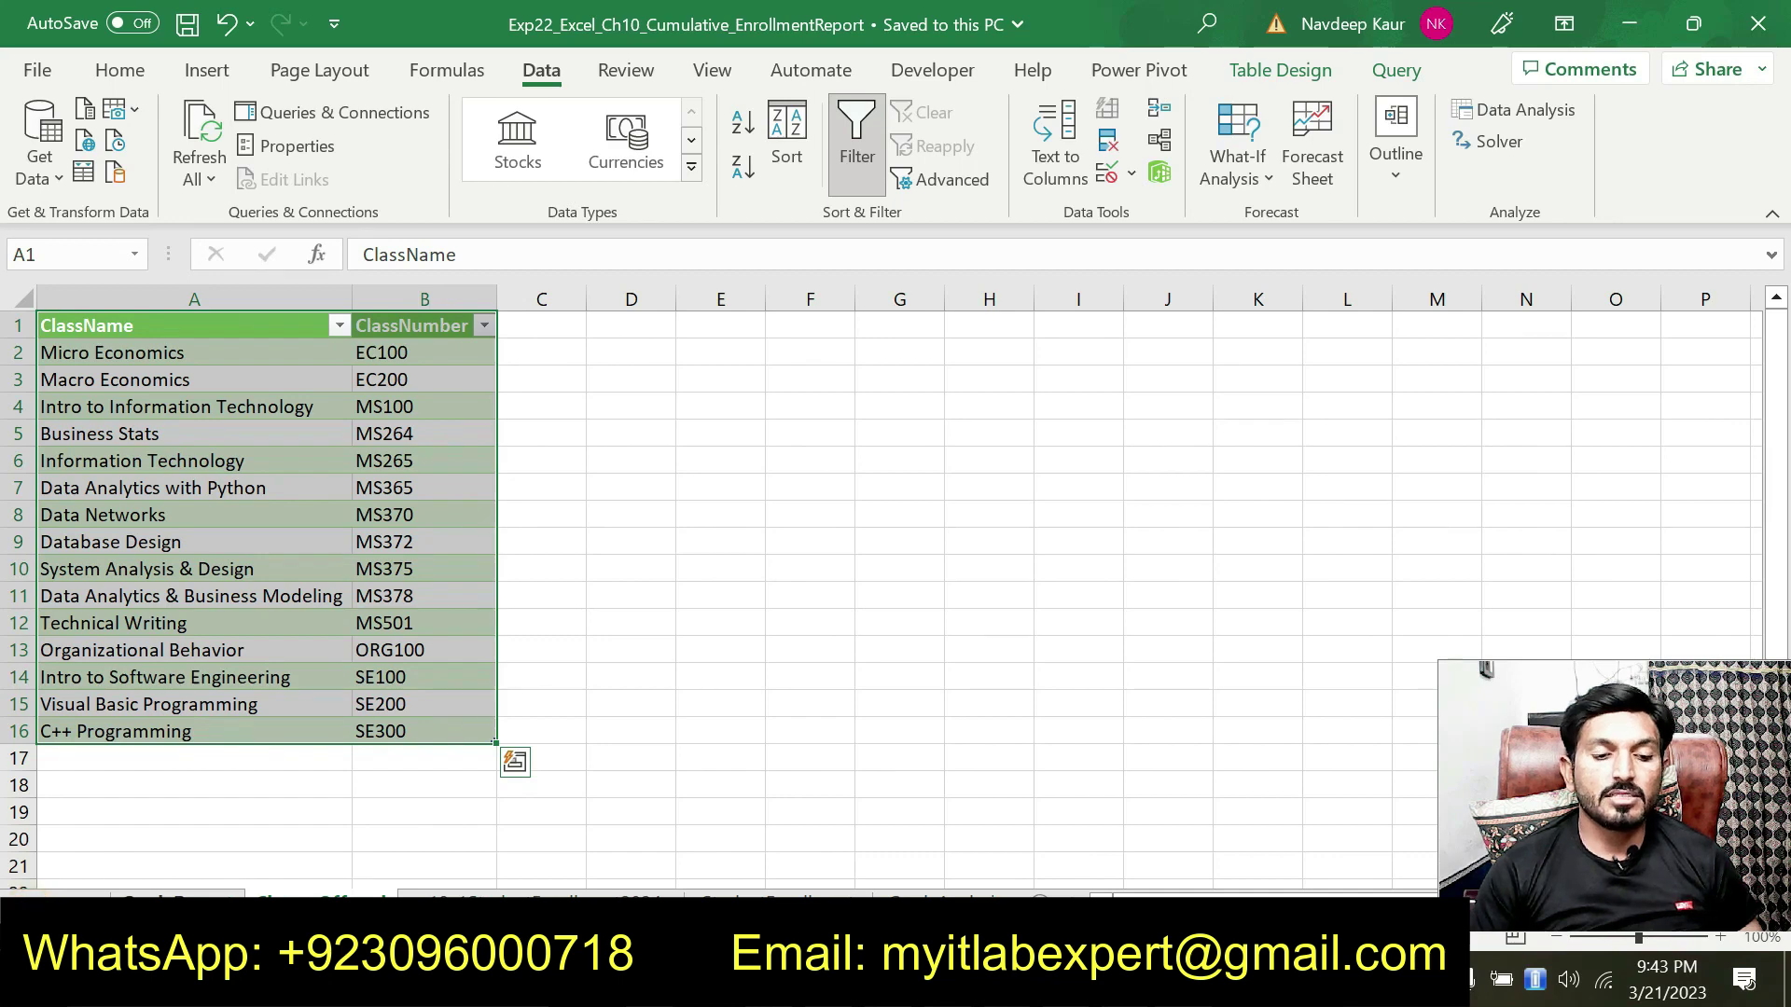
{"action": "left_click", "coordinate": [177, 903]}
{"action": "left_click", "coordinate": [777, 644]}
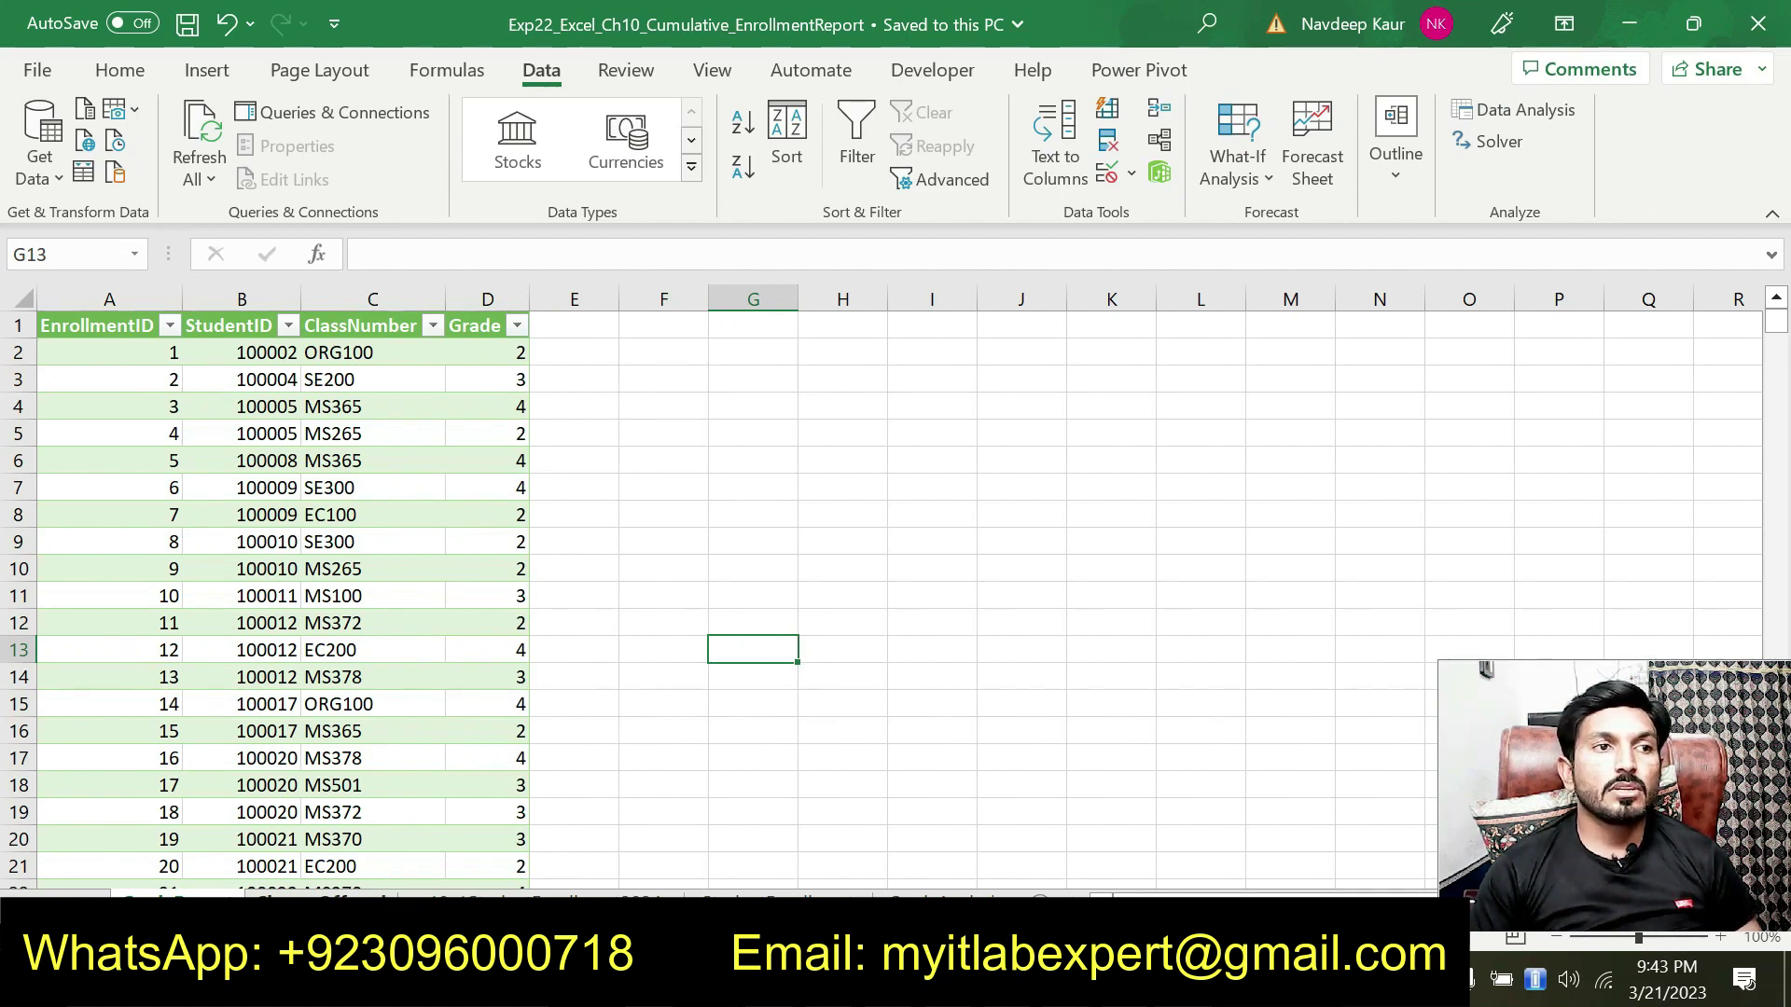
{"action": "left_click", "coordinate": [322, 901]}
{"action": "left_click", "coordinate": [455, 901]}
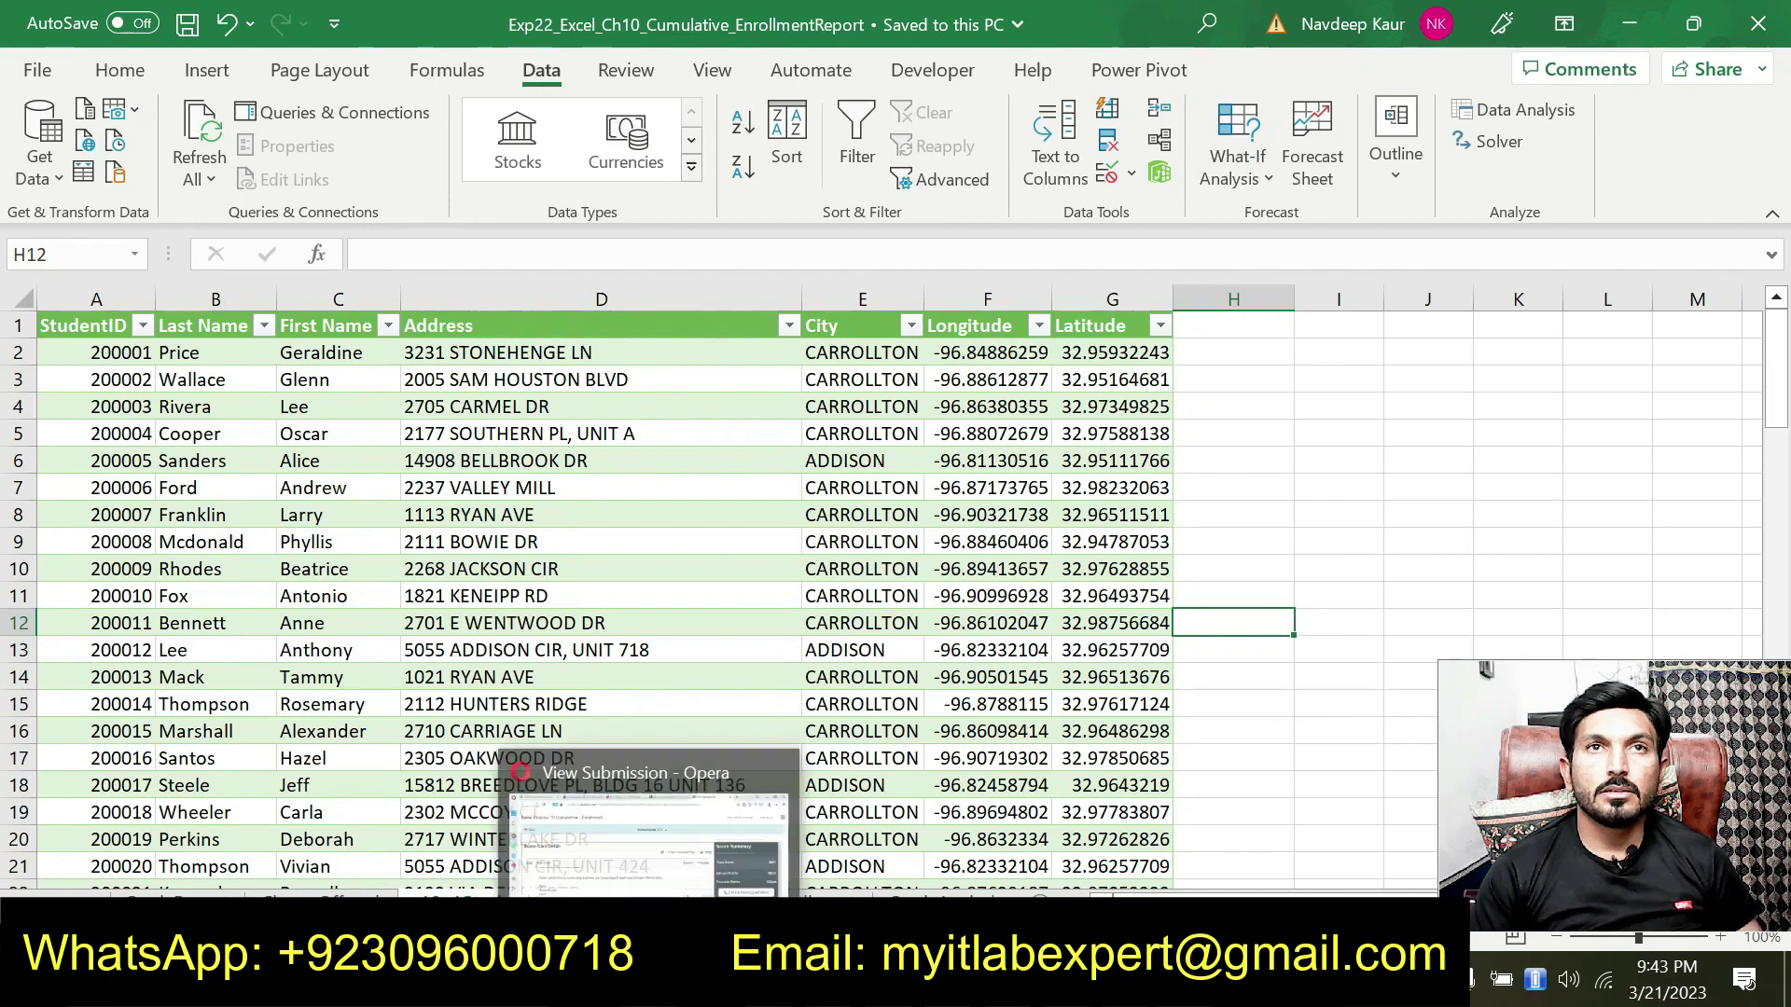
- Switch to the View Submission page in Opera and review the assignment title, total score and earned points for steps 9 to 20
{"action": "left_click", "coordinate": [650, 981]}
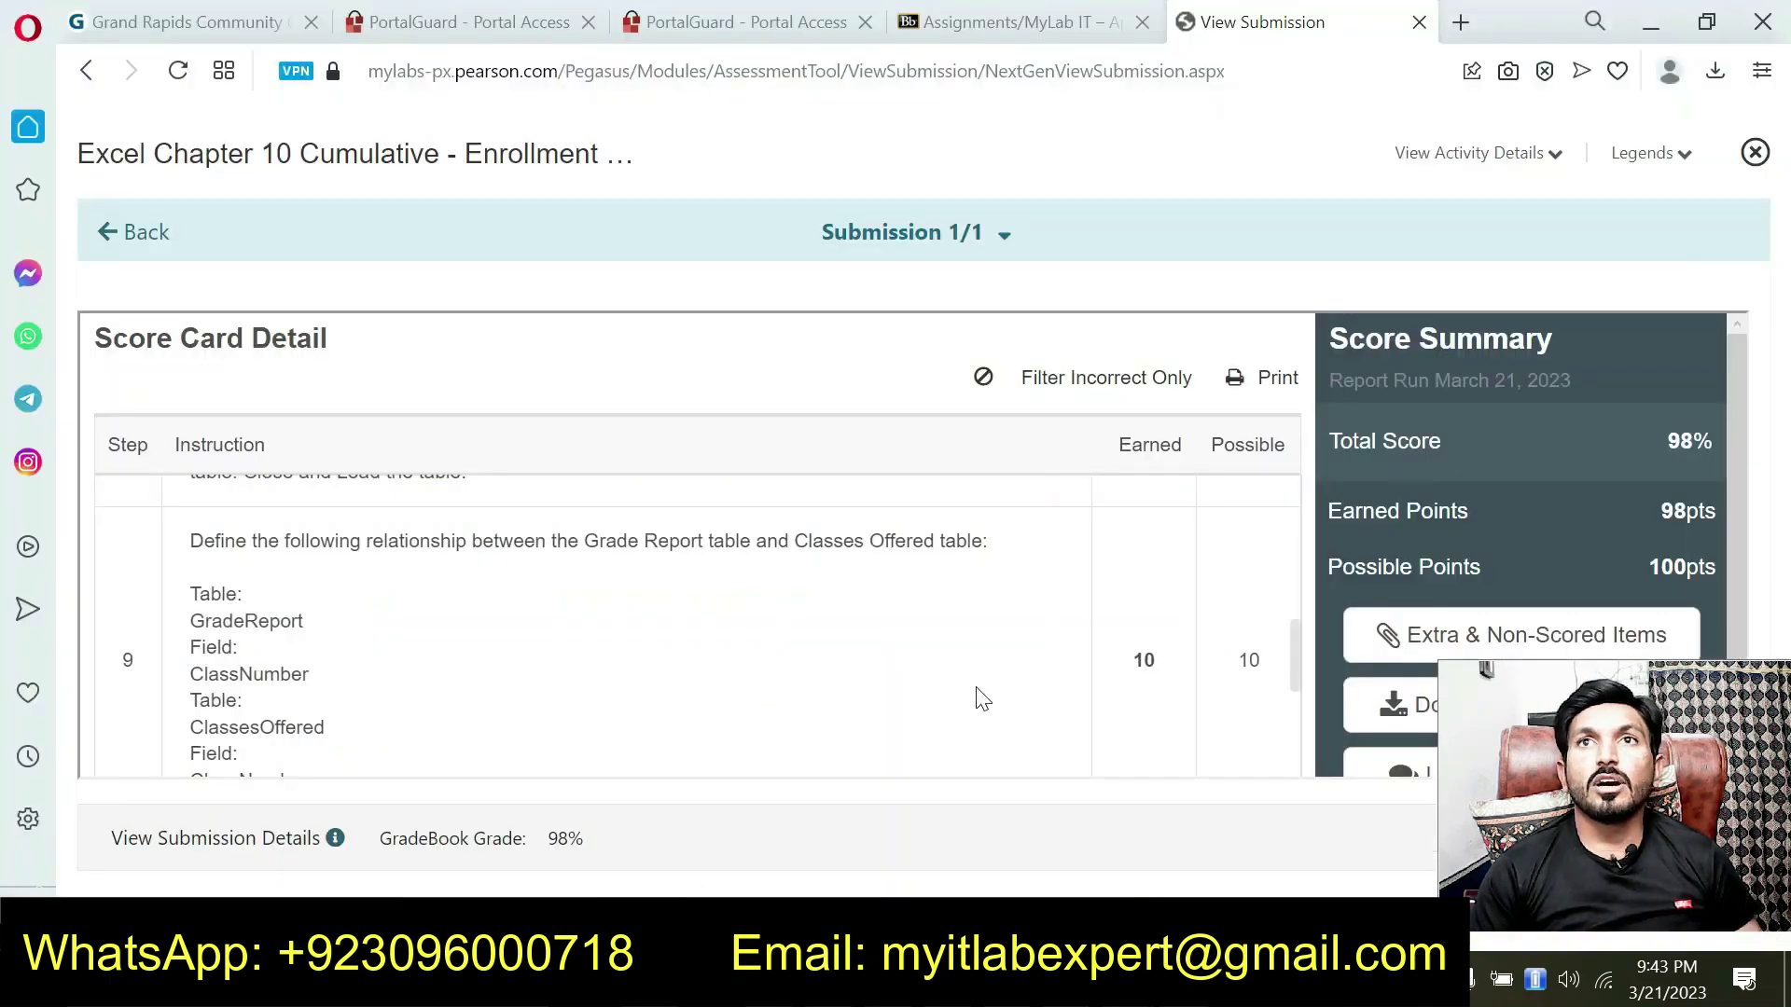
{"action": "double_click", "coordinate": [1689, 441]}
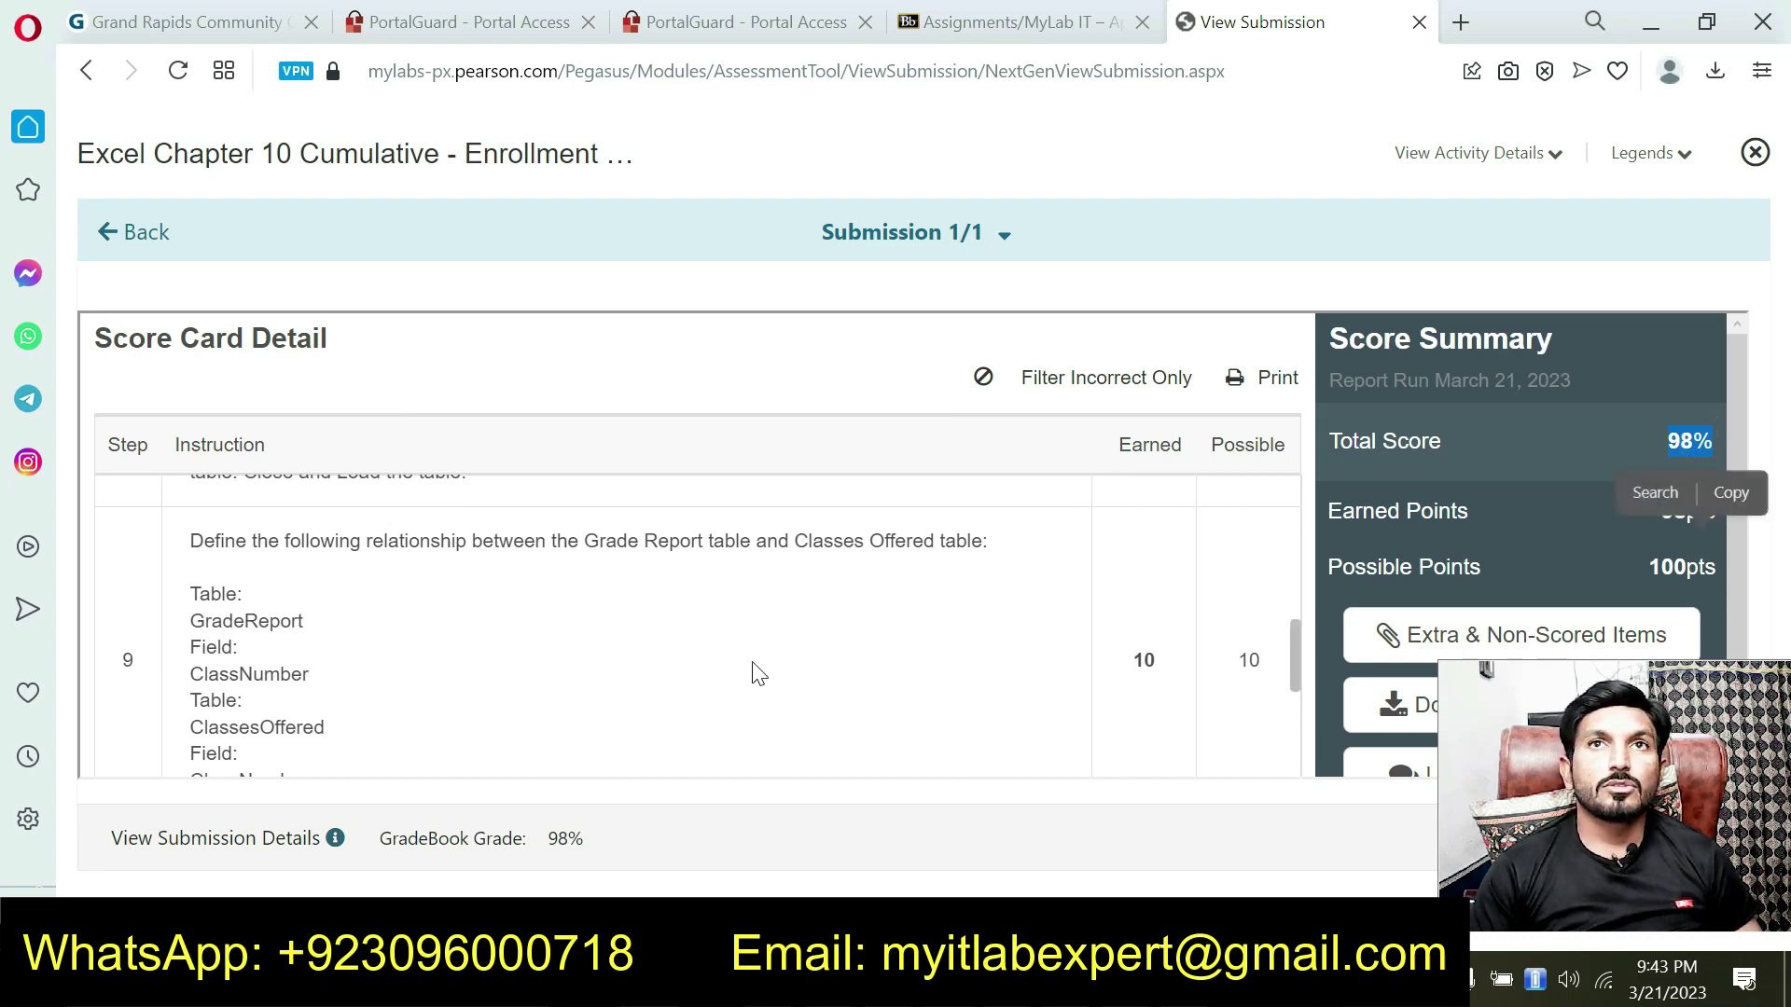
{"action": "left_click_drag", "start_coordinate": [96, 154], "coordinate": [606, 154]}
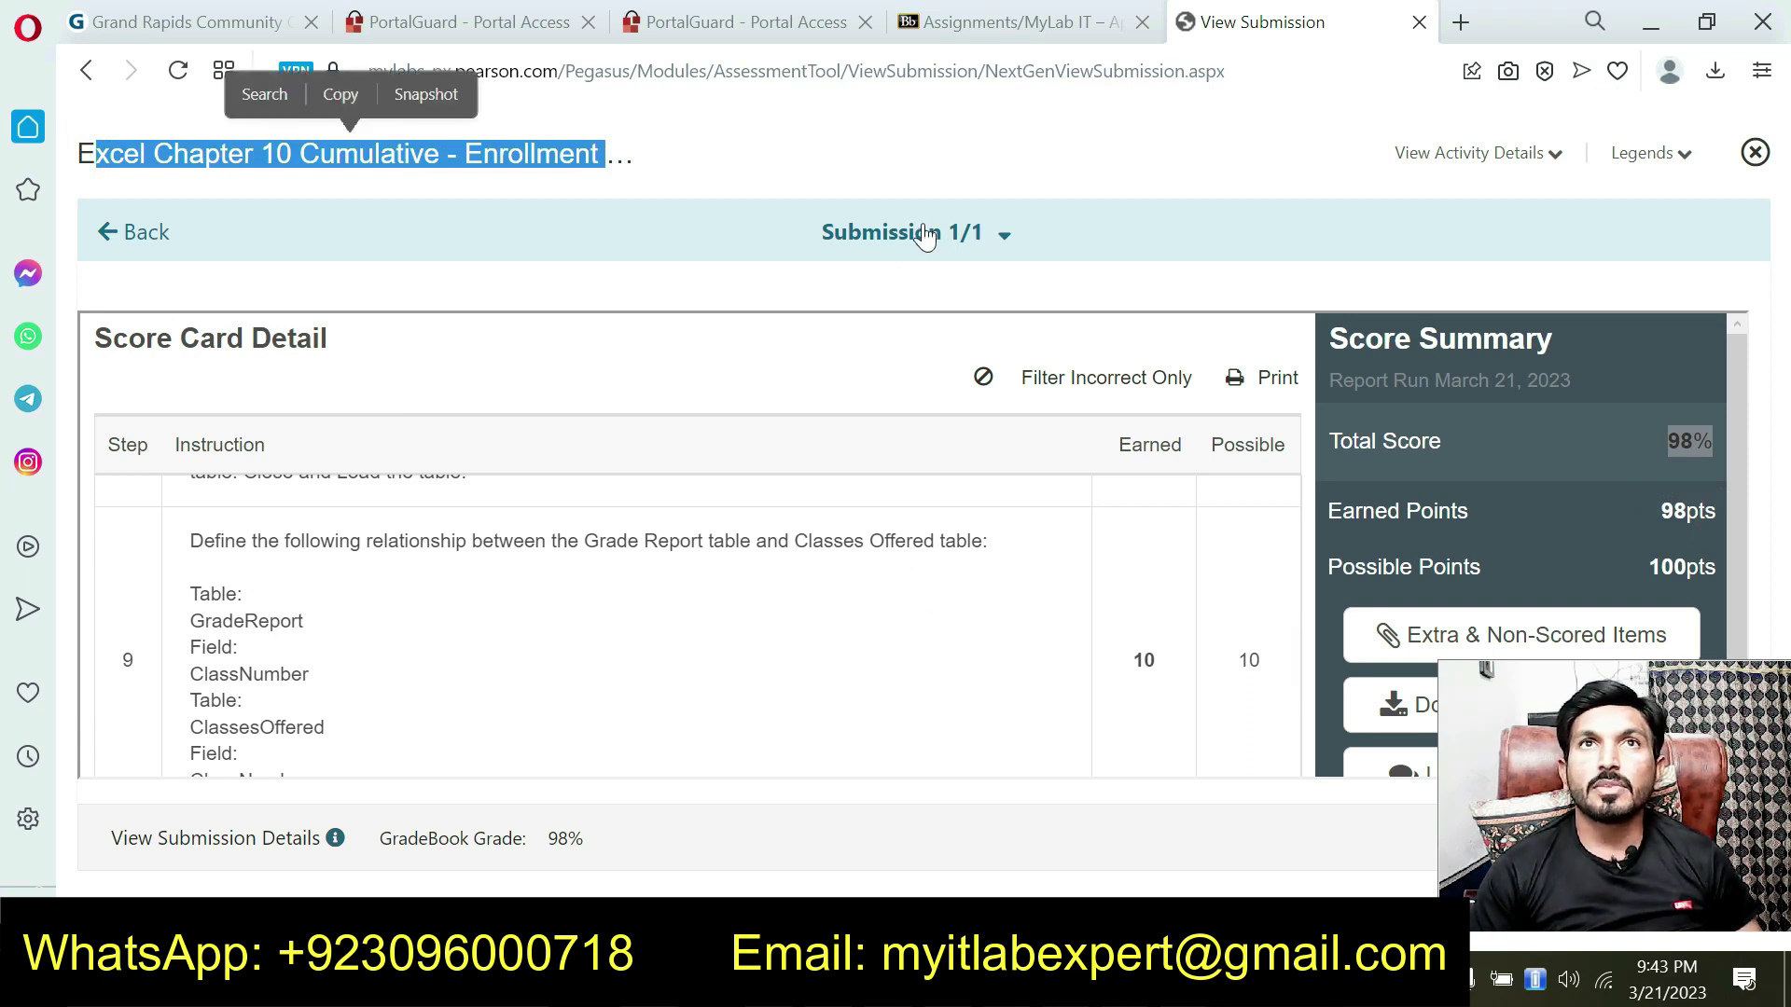
{"action": "double_click", "coordinate": [1679, 441]}
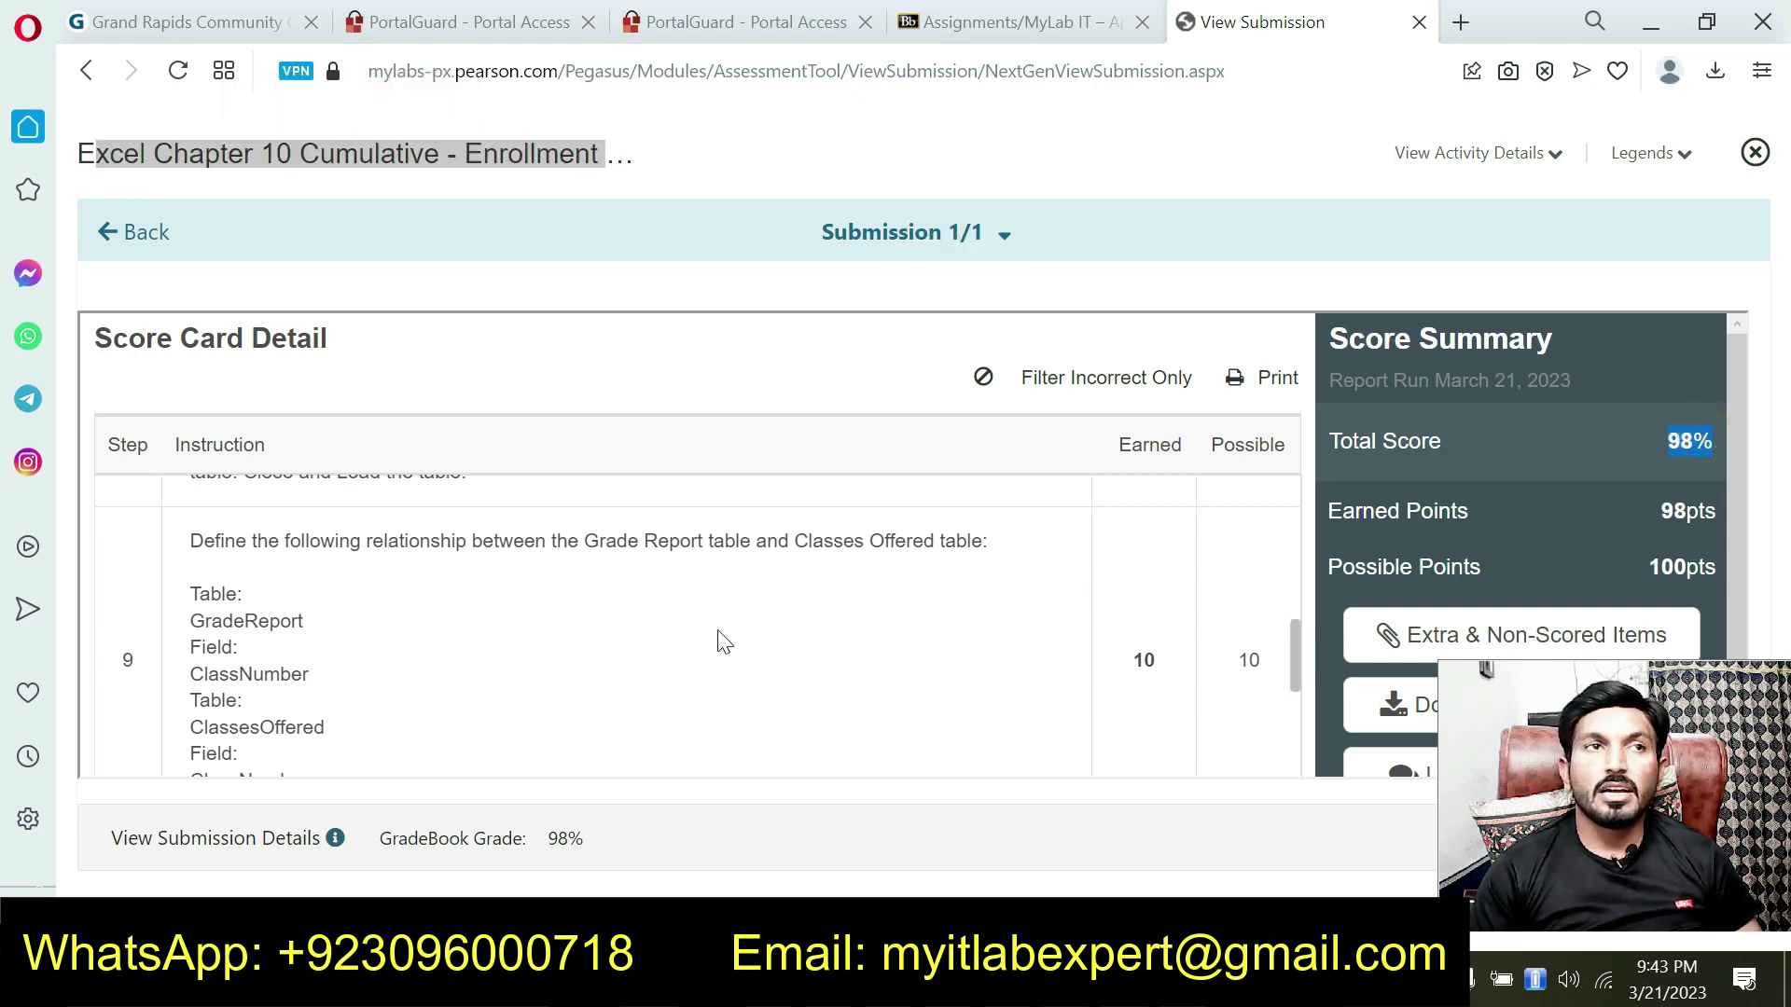
{"action": "scroll", "coordinate": [707, 644], "scroll_direction": "down", "scroll_amount": 5}
{"action": "scroll", "coordinate": [706, 643], "scroll_direction": "down", "scroll_amount": 8}
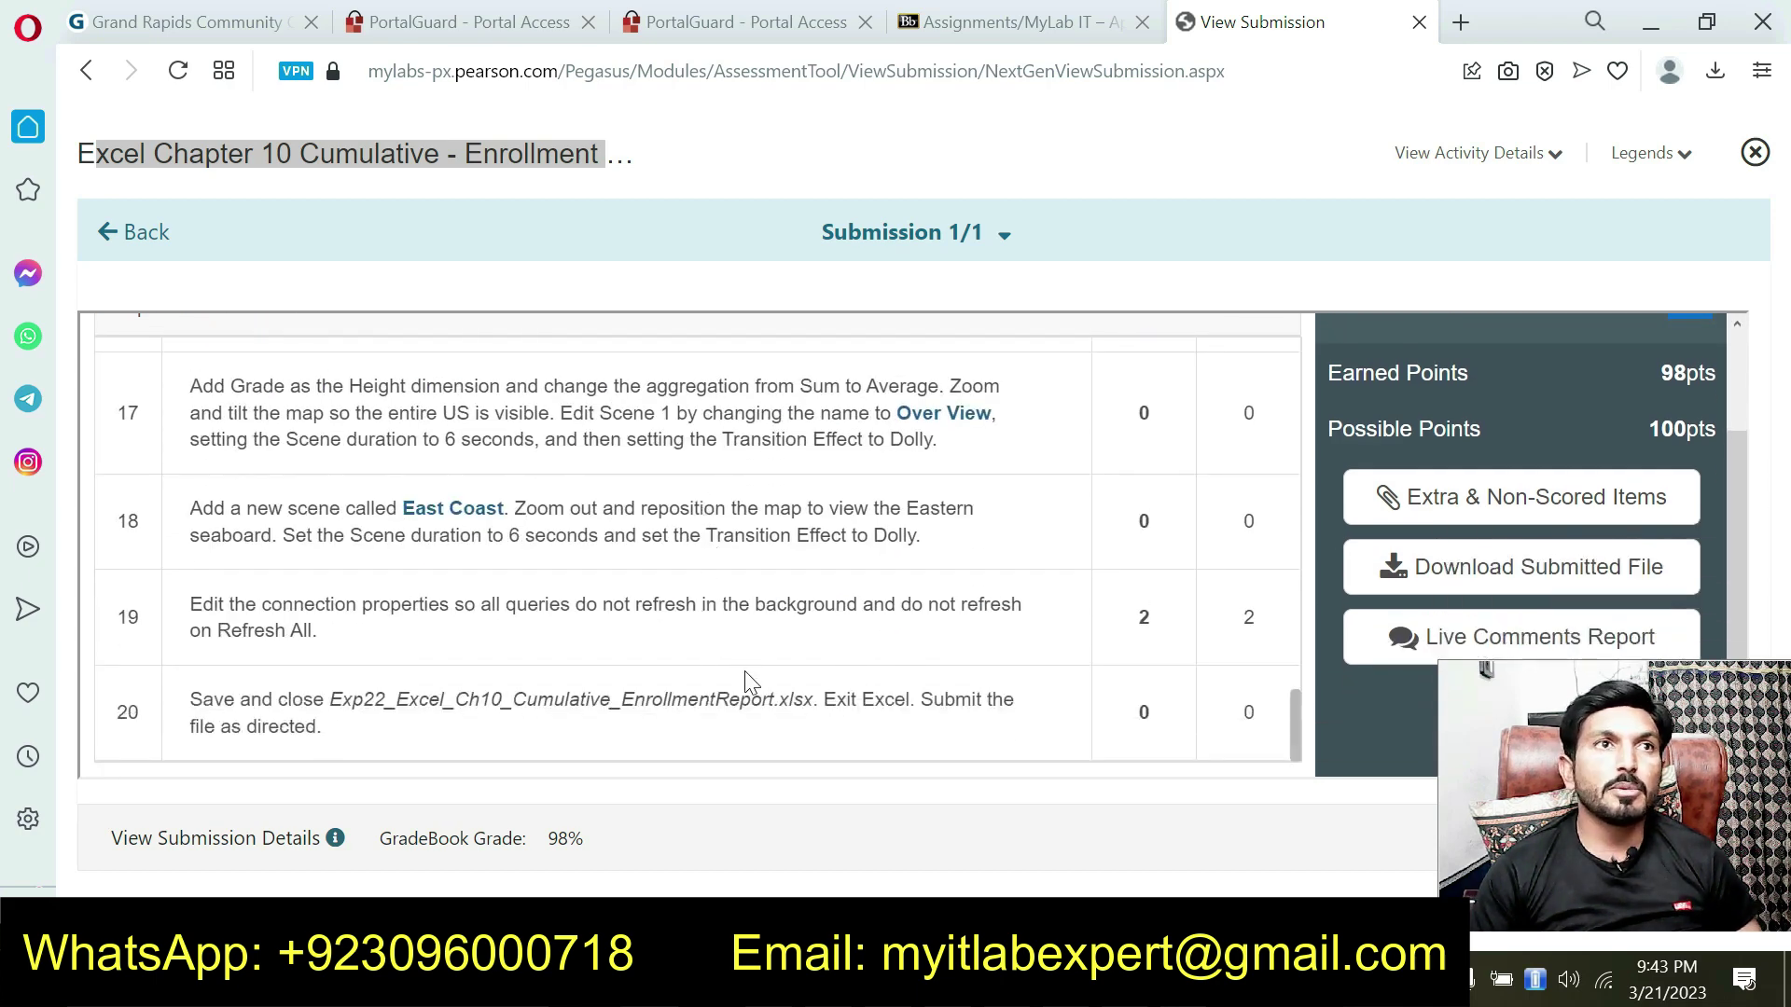
{"action": "scroll", "coordinate": [690, 550], "scroll_direction": "up", "scroll_amount": 5}
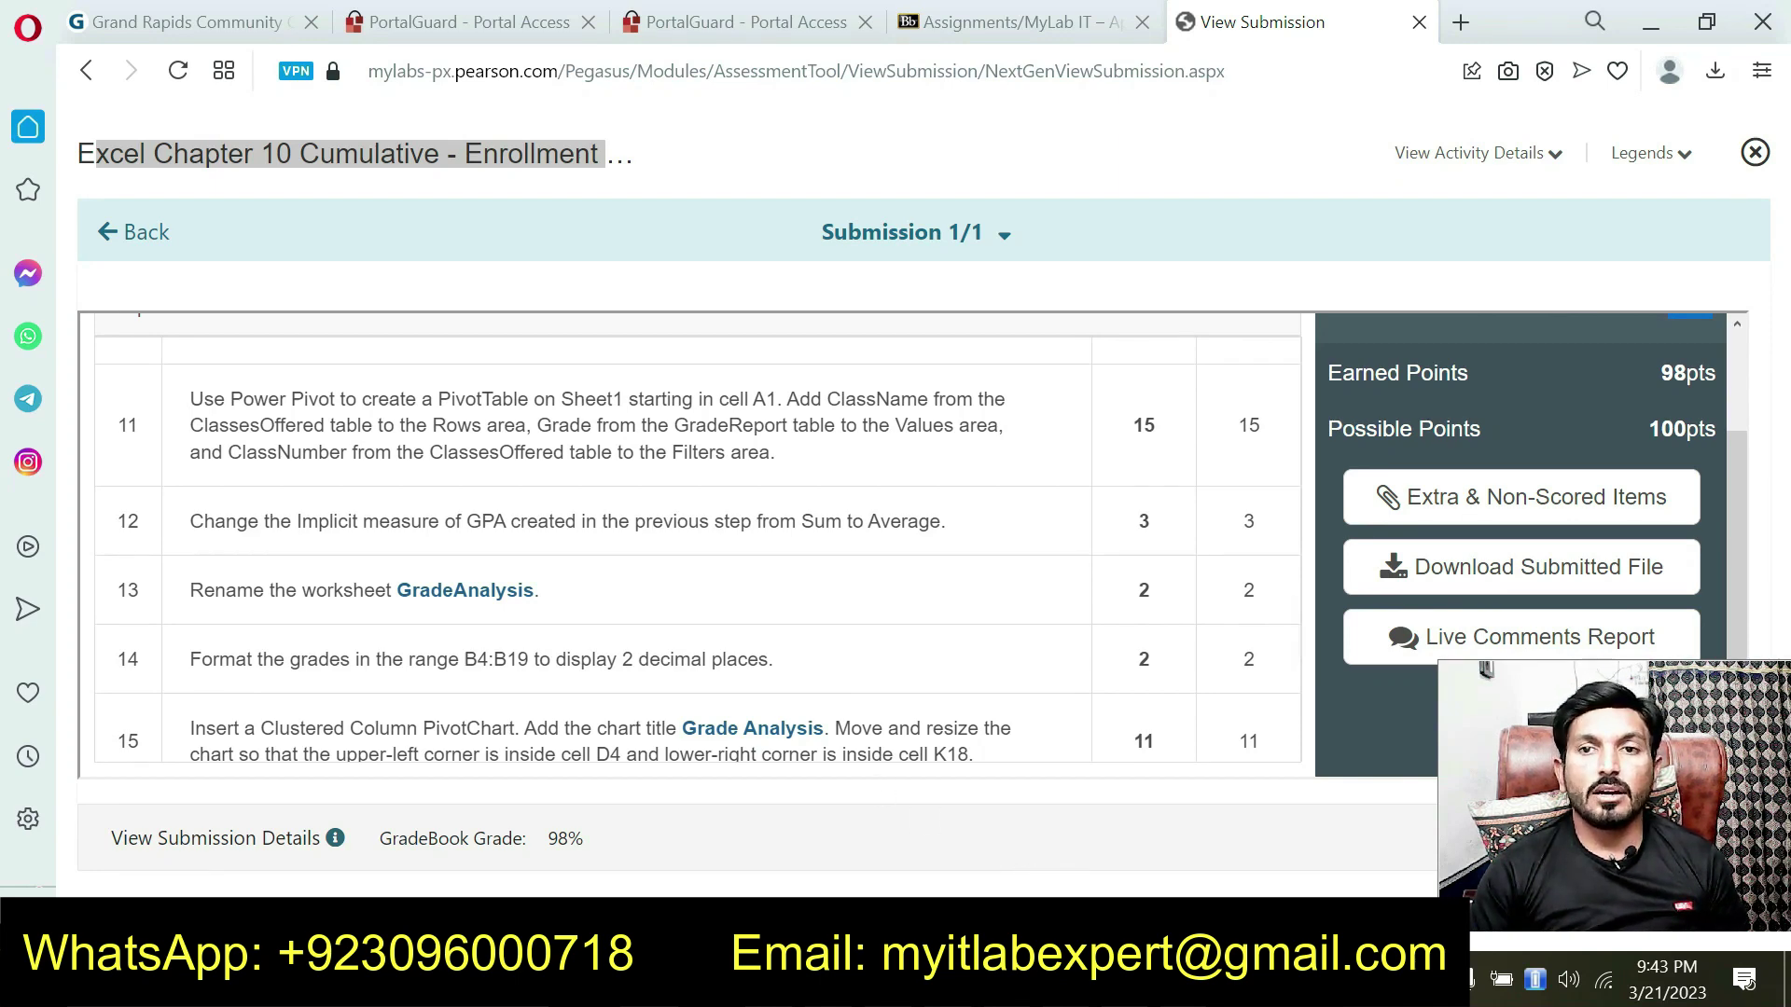
- Return to the EnrollmentReport workbook in Excel and review every worksheet from the grade report through the Grade Analysis PivotTable and chart
{"action": "left_click", "coordinate": [840, 979]}
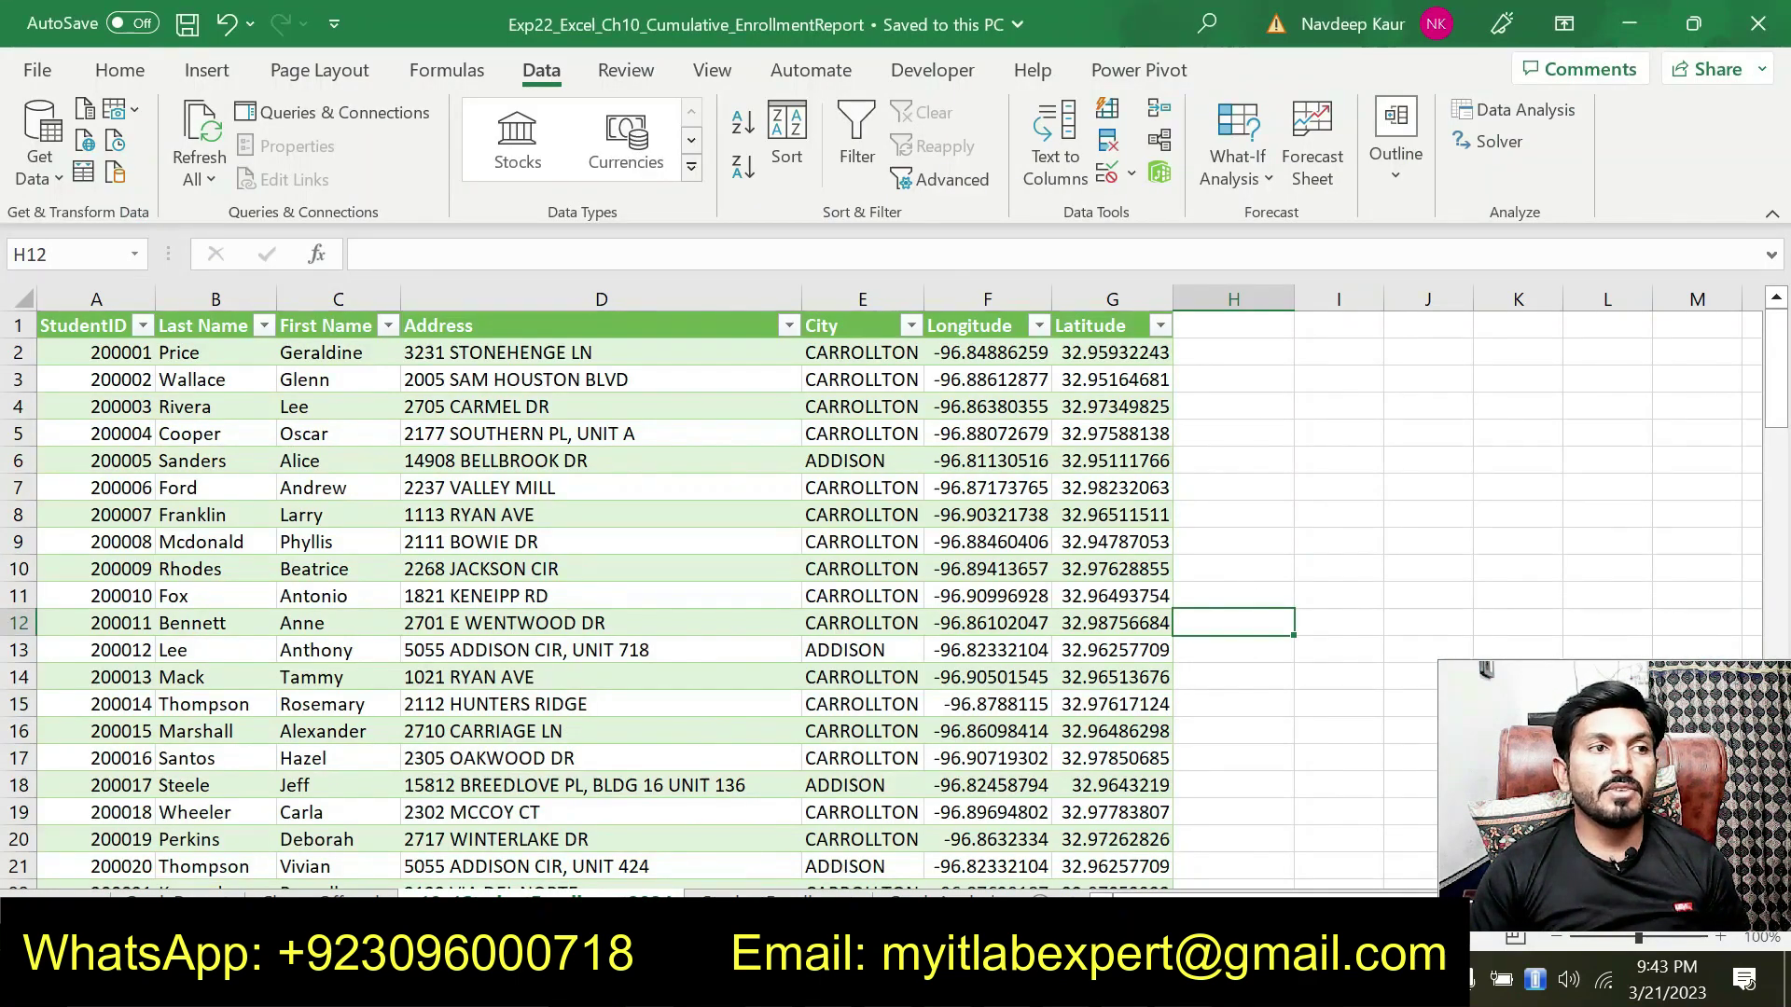
{"action": "left_click", "coordinate": [179, 936]}
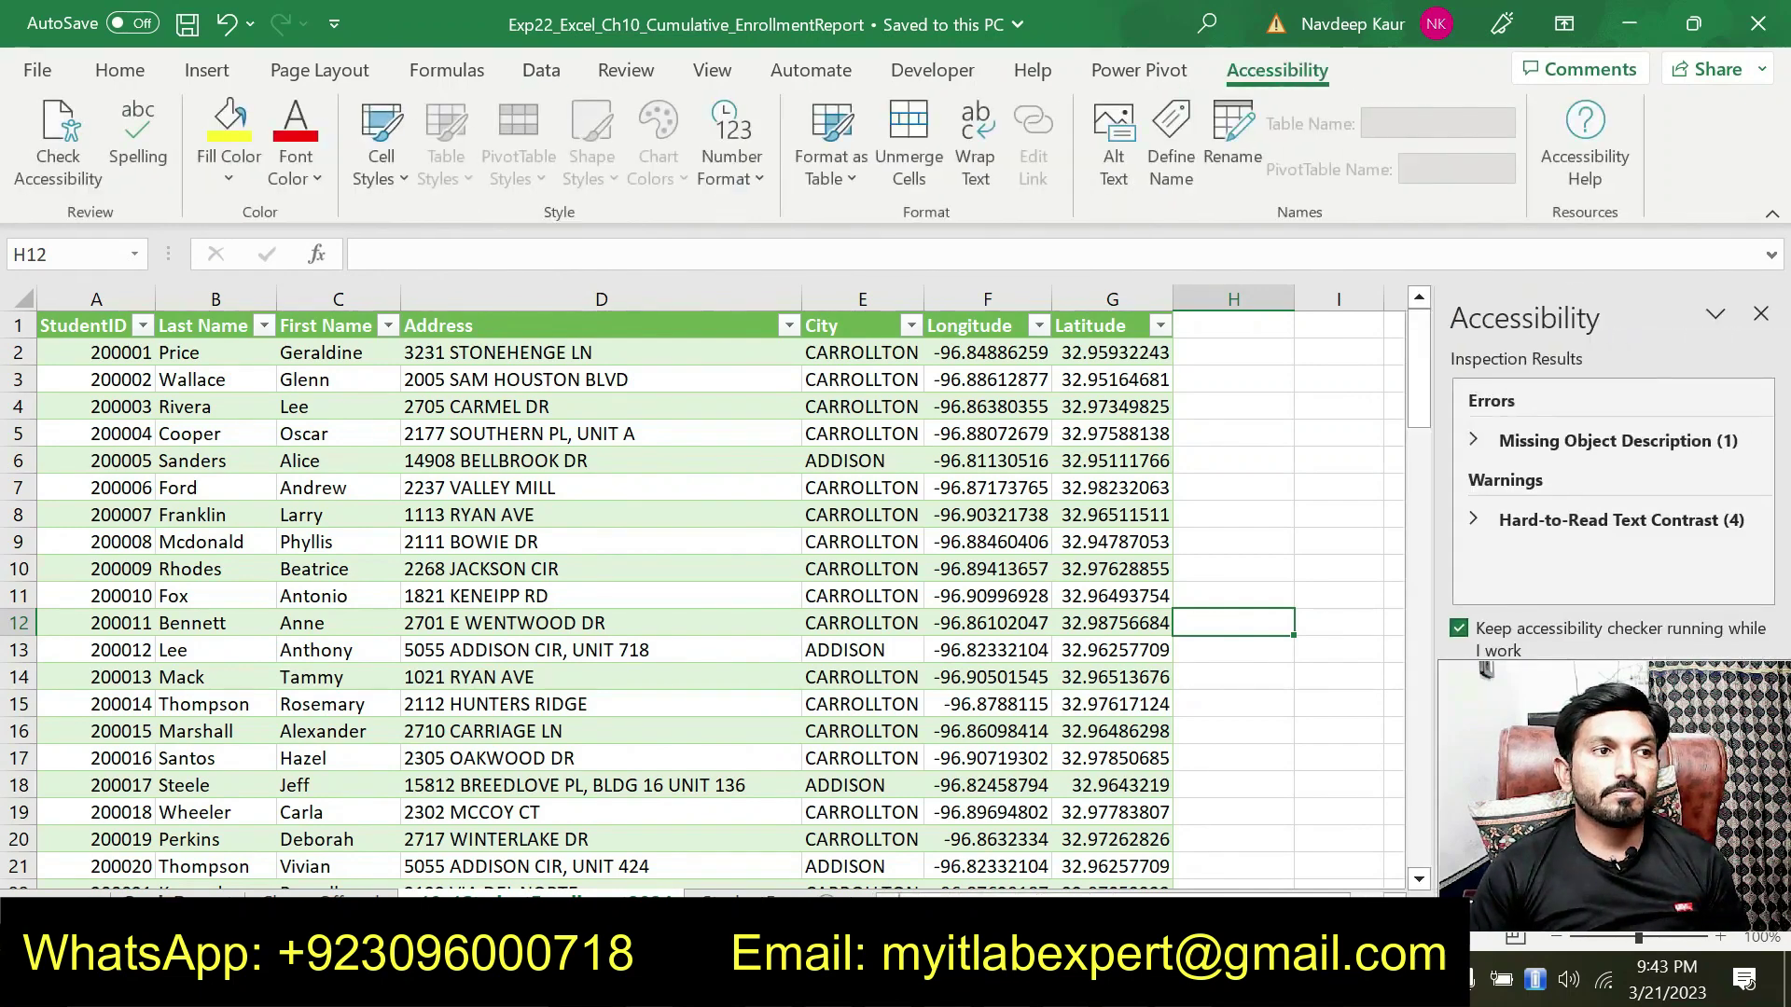
{"action": "left_click", "coordinate": [177, 903]}
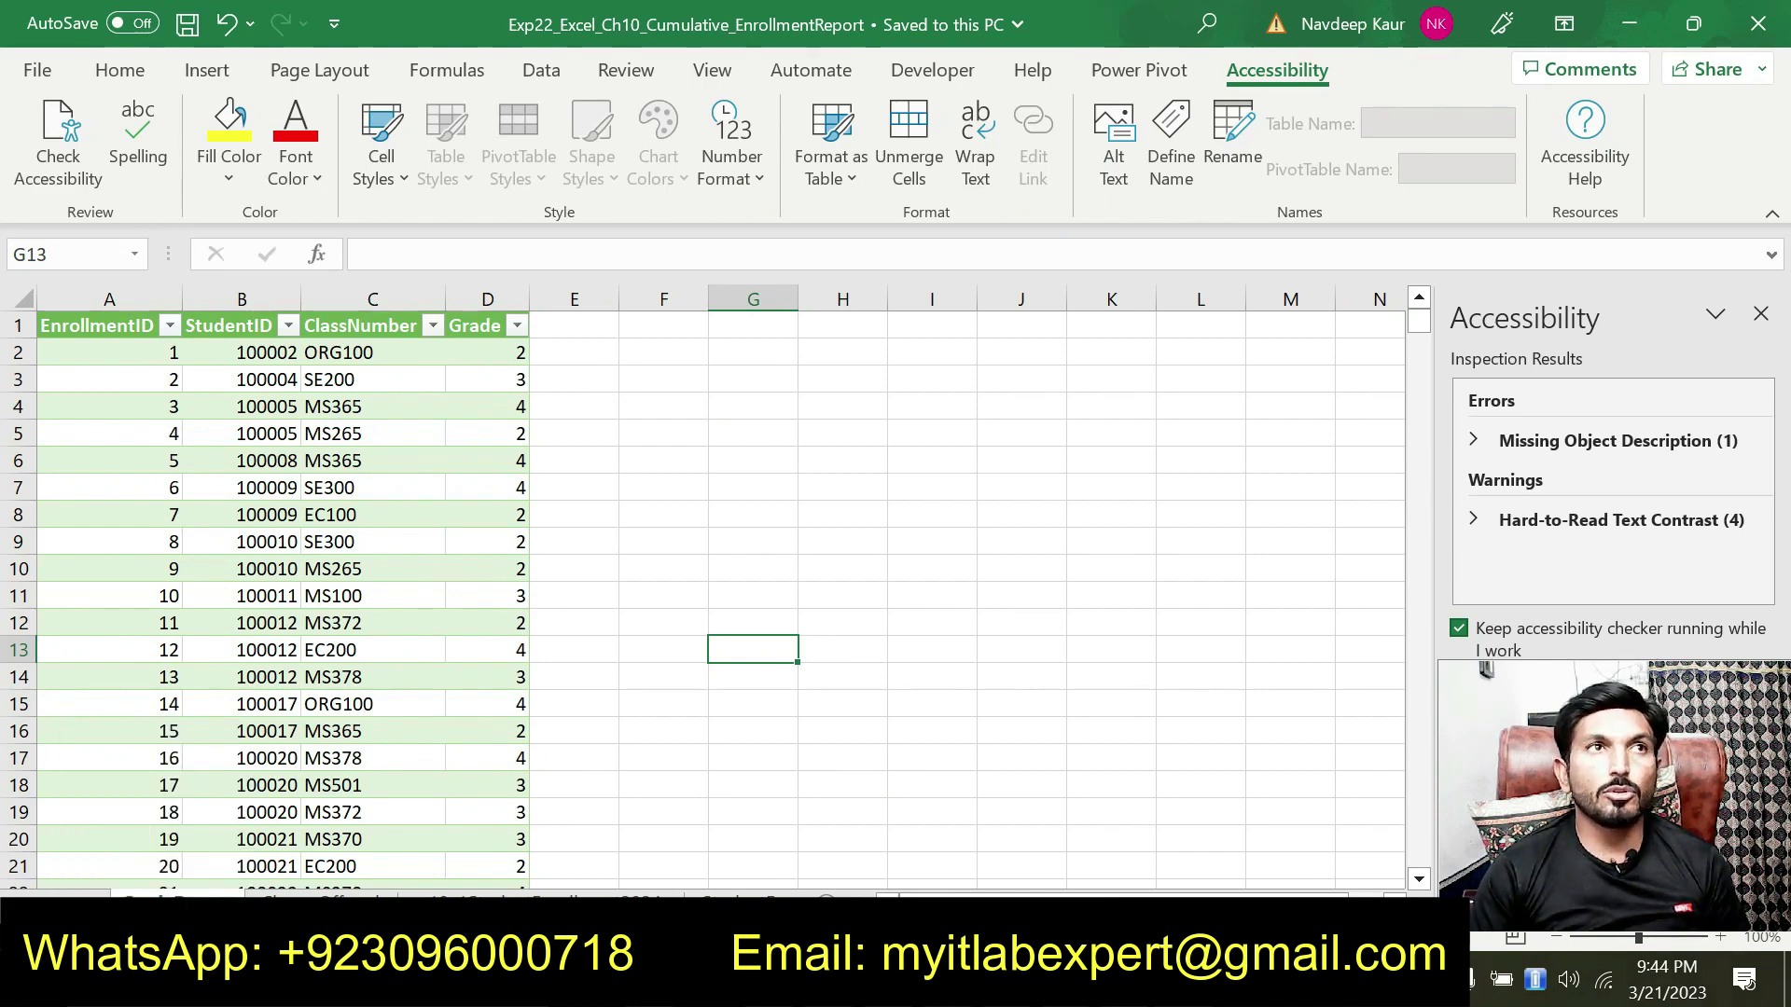
{"action": "left_click", "coordinate": [321, 898]}
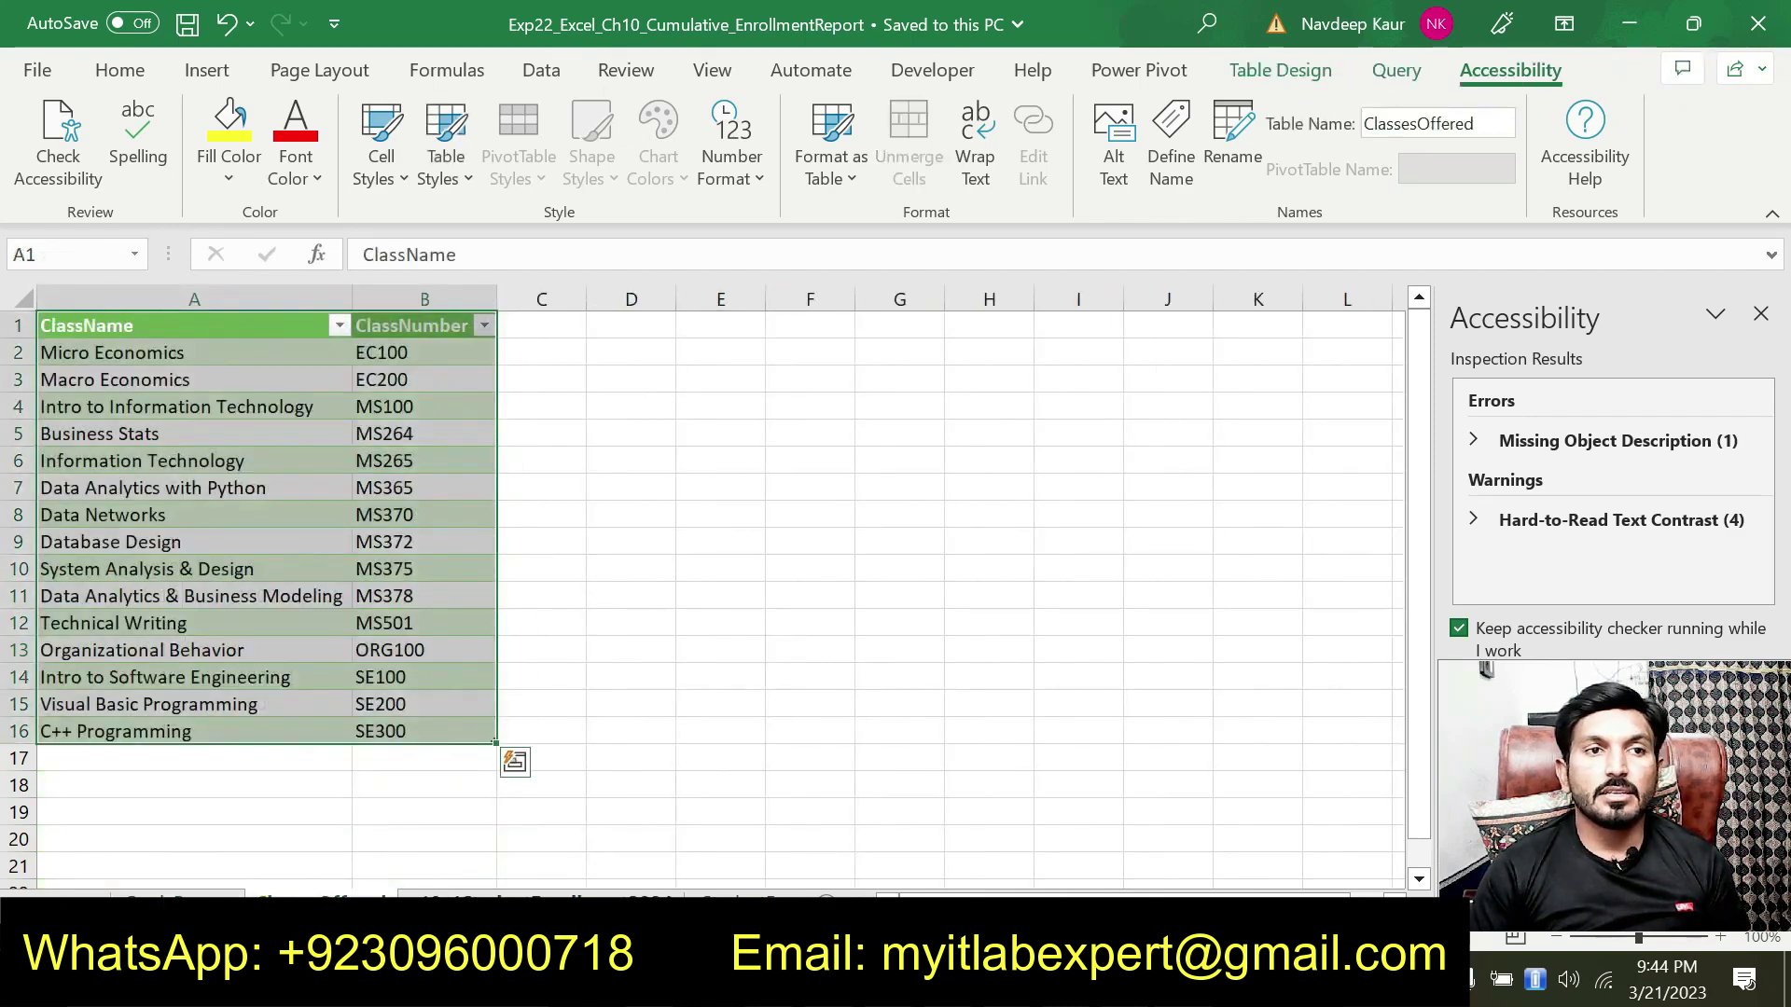
{"action": "left_click", "coordinate": [531, 900]}
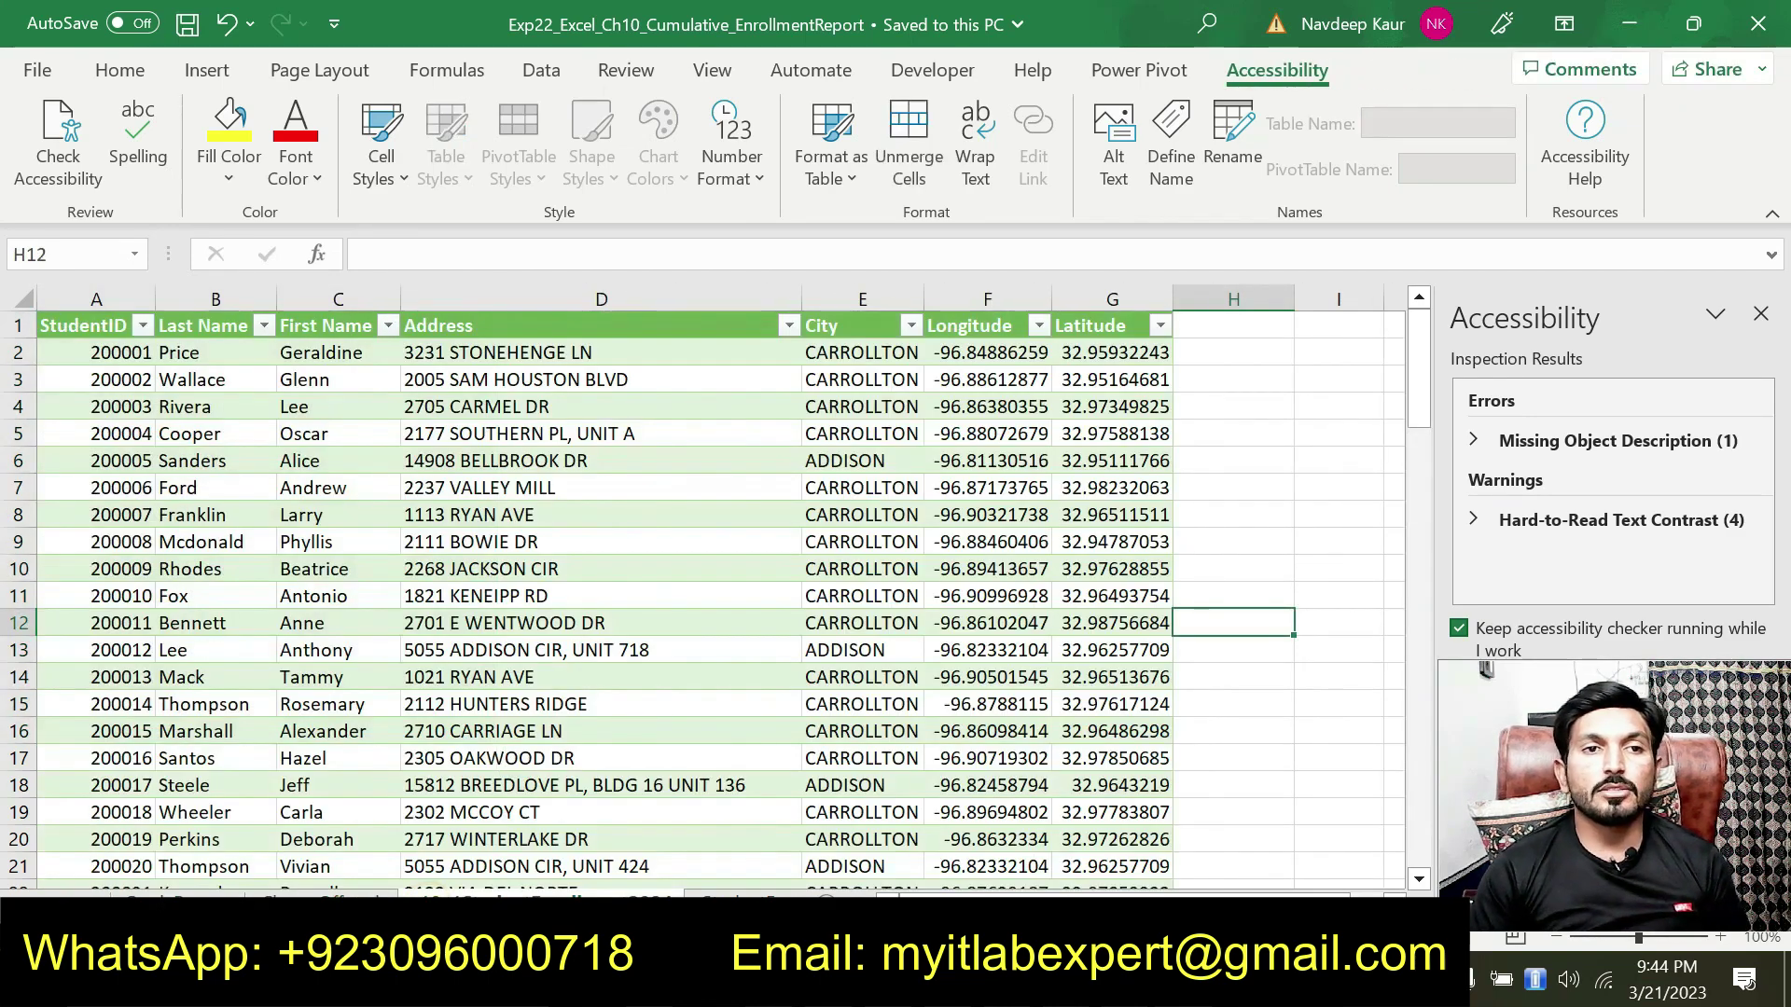
{"action": "left_click", "coordinate": [746, 901]}
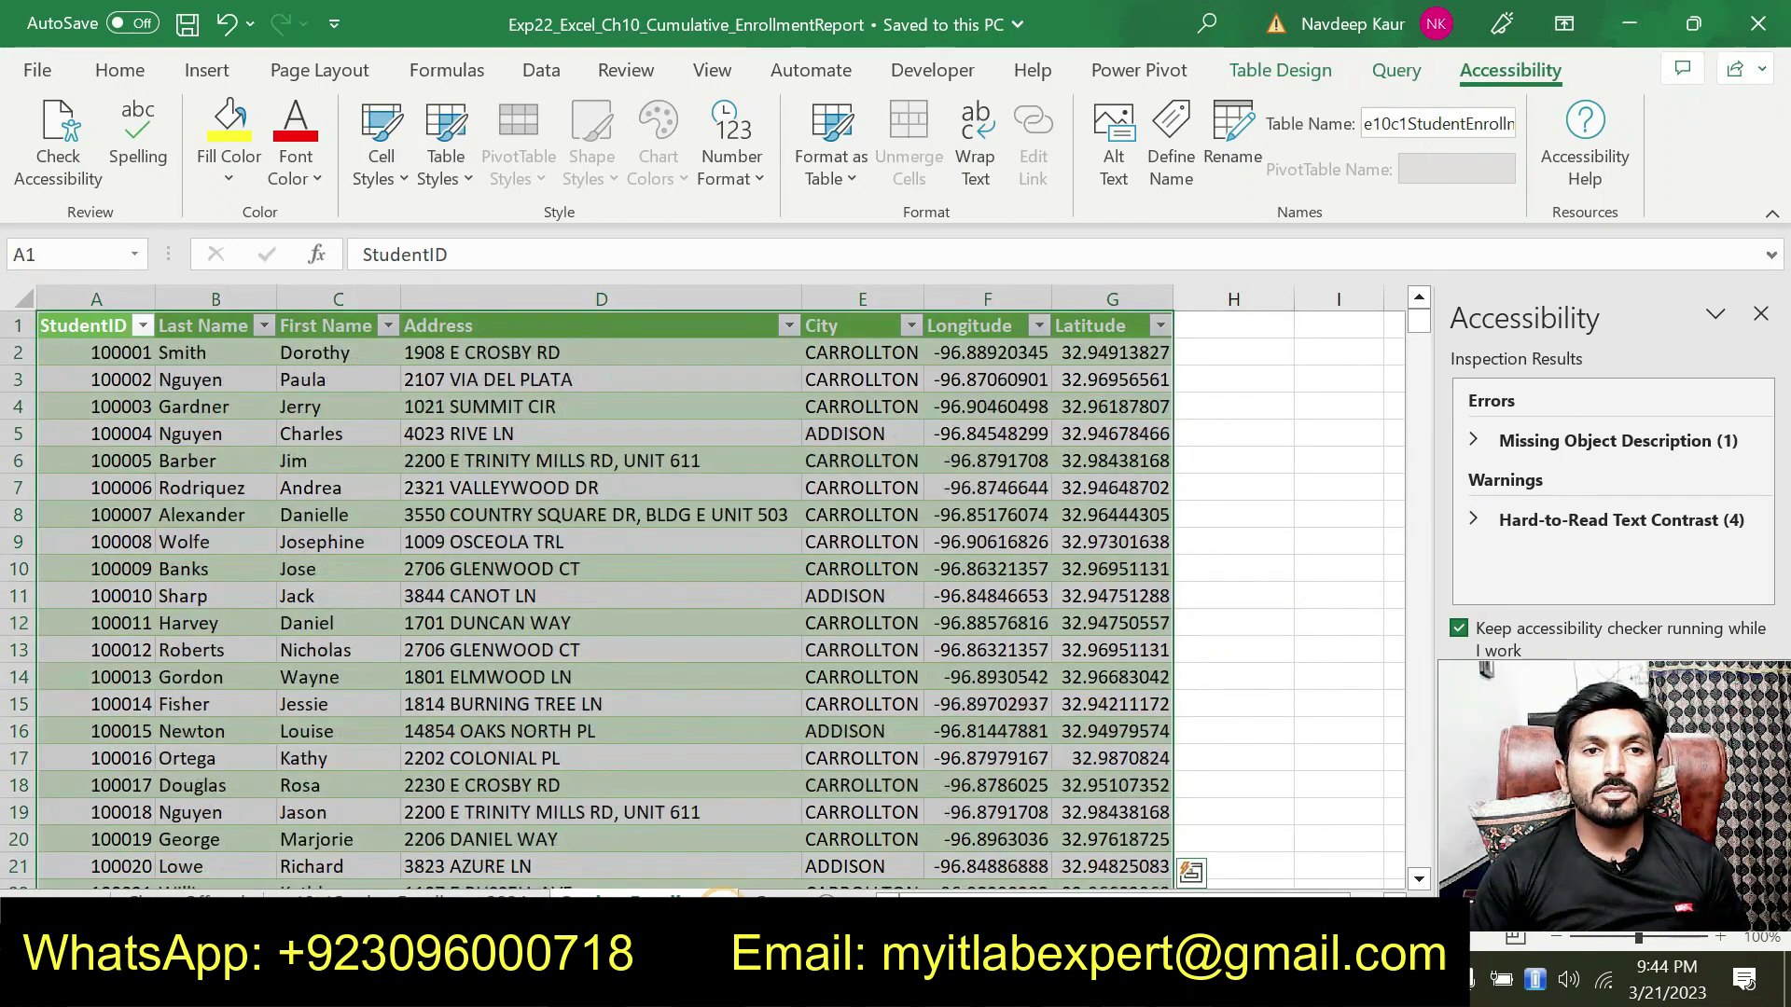
{"action": "left_click", "coordinate": [772, 901]}
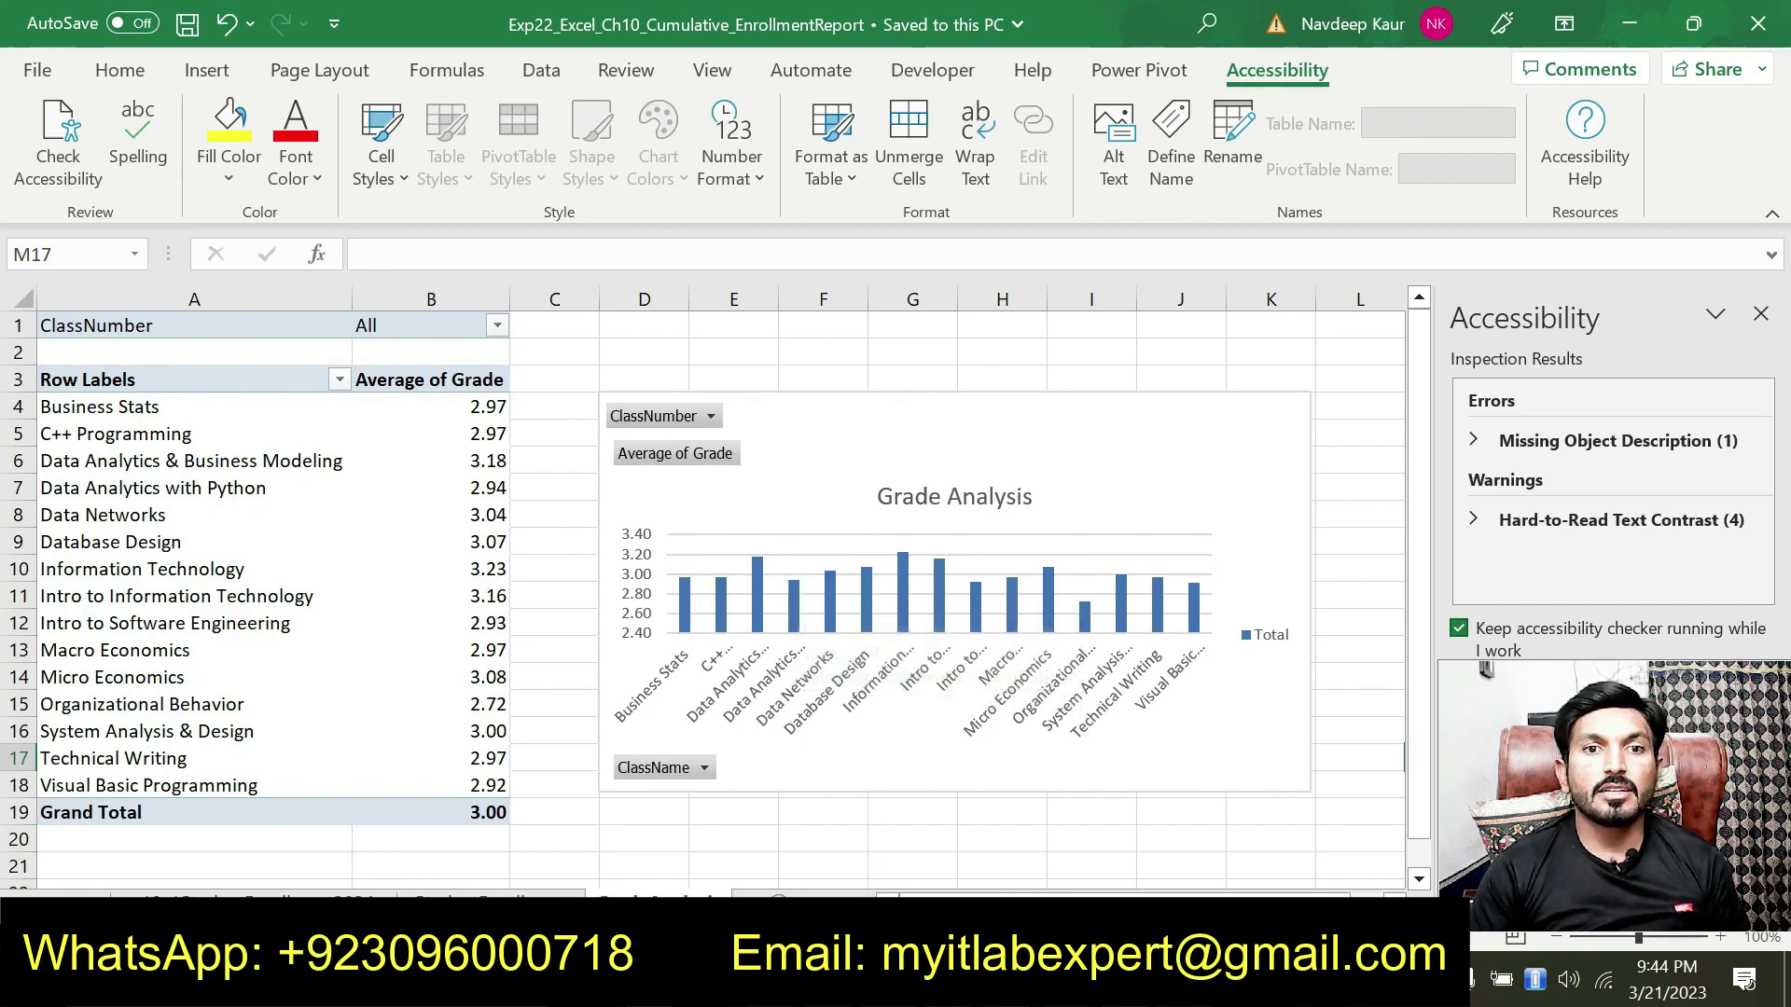
- Switch back to the score card in Opera and review the earned and possible points for steps 8 to 19
{"action": "key", "text": "alt+Tab"}
{"action": "scroll", "coordinate": [712, 727], "scroll_direction": "up", "scroll_amount": 15}
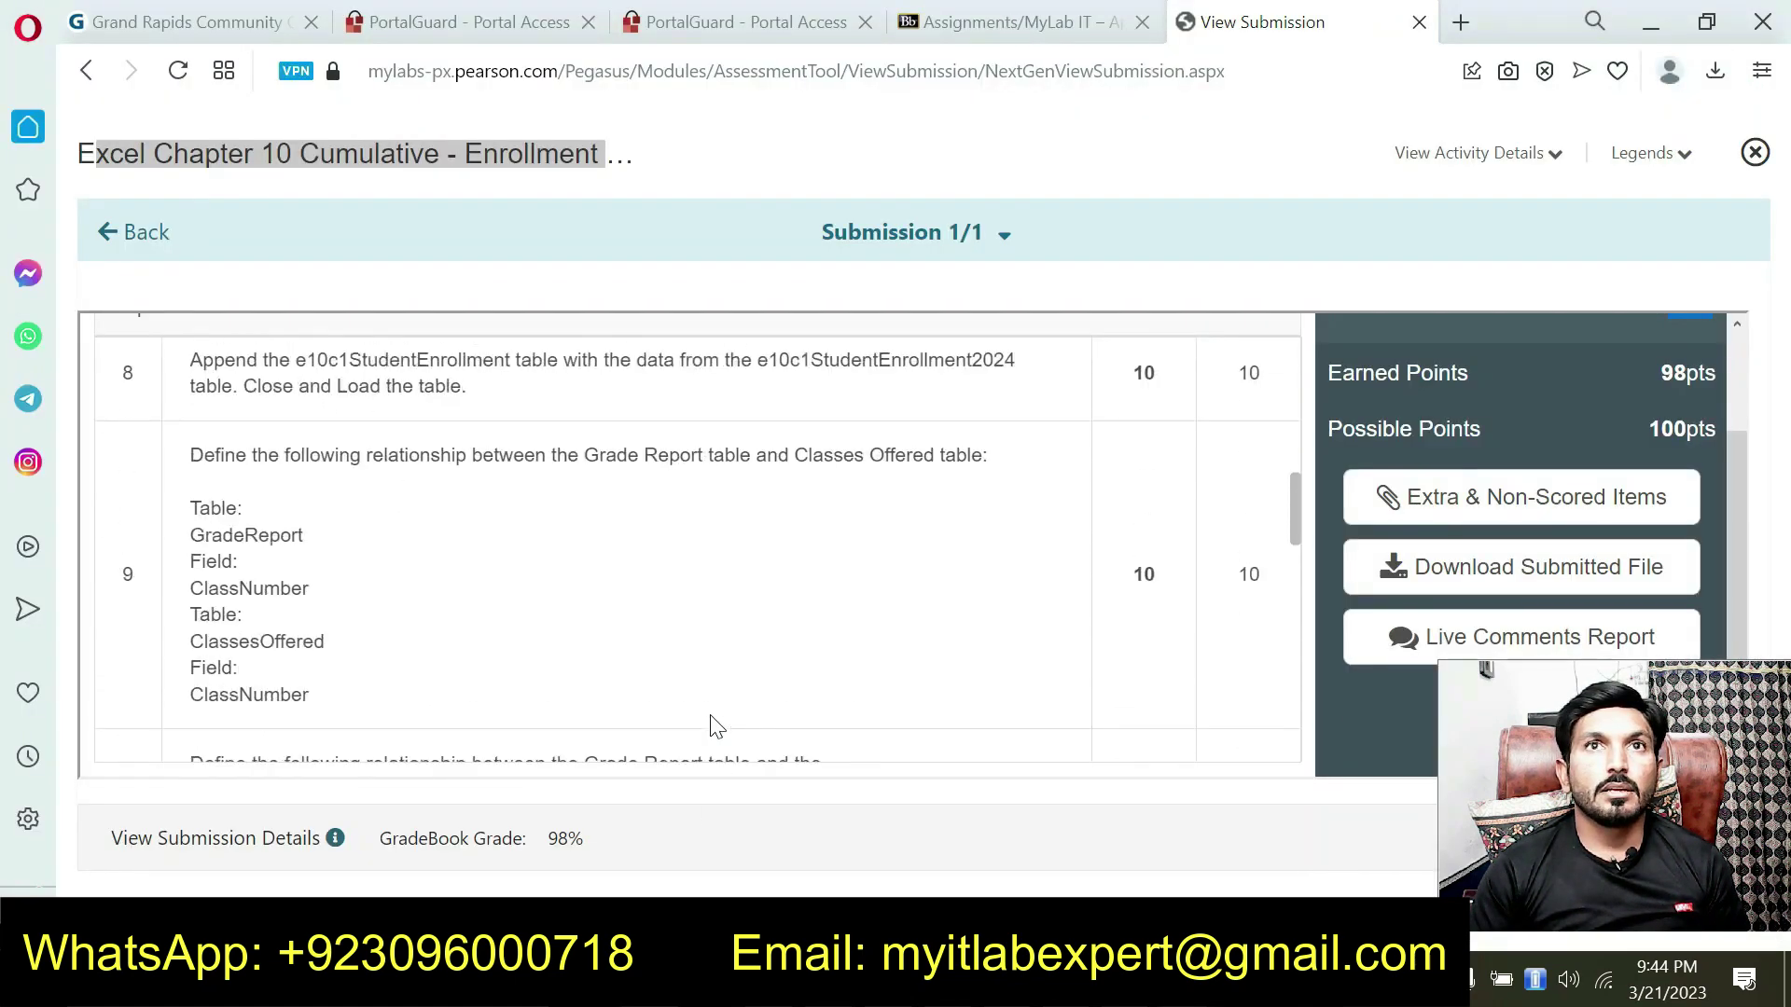
{"action": "scroll", "coordinate": [712, 727], "scroll_direction": "down", "scroll_amount": 15}
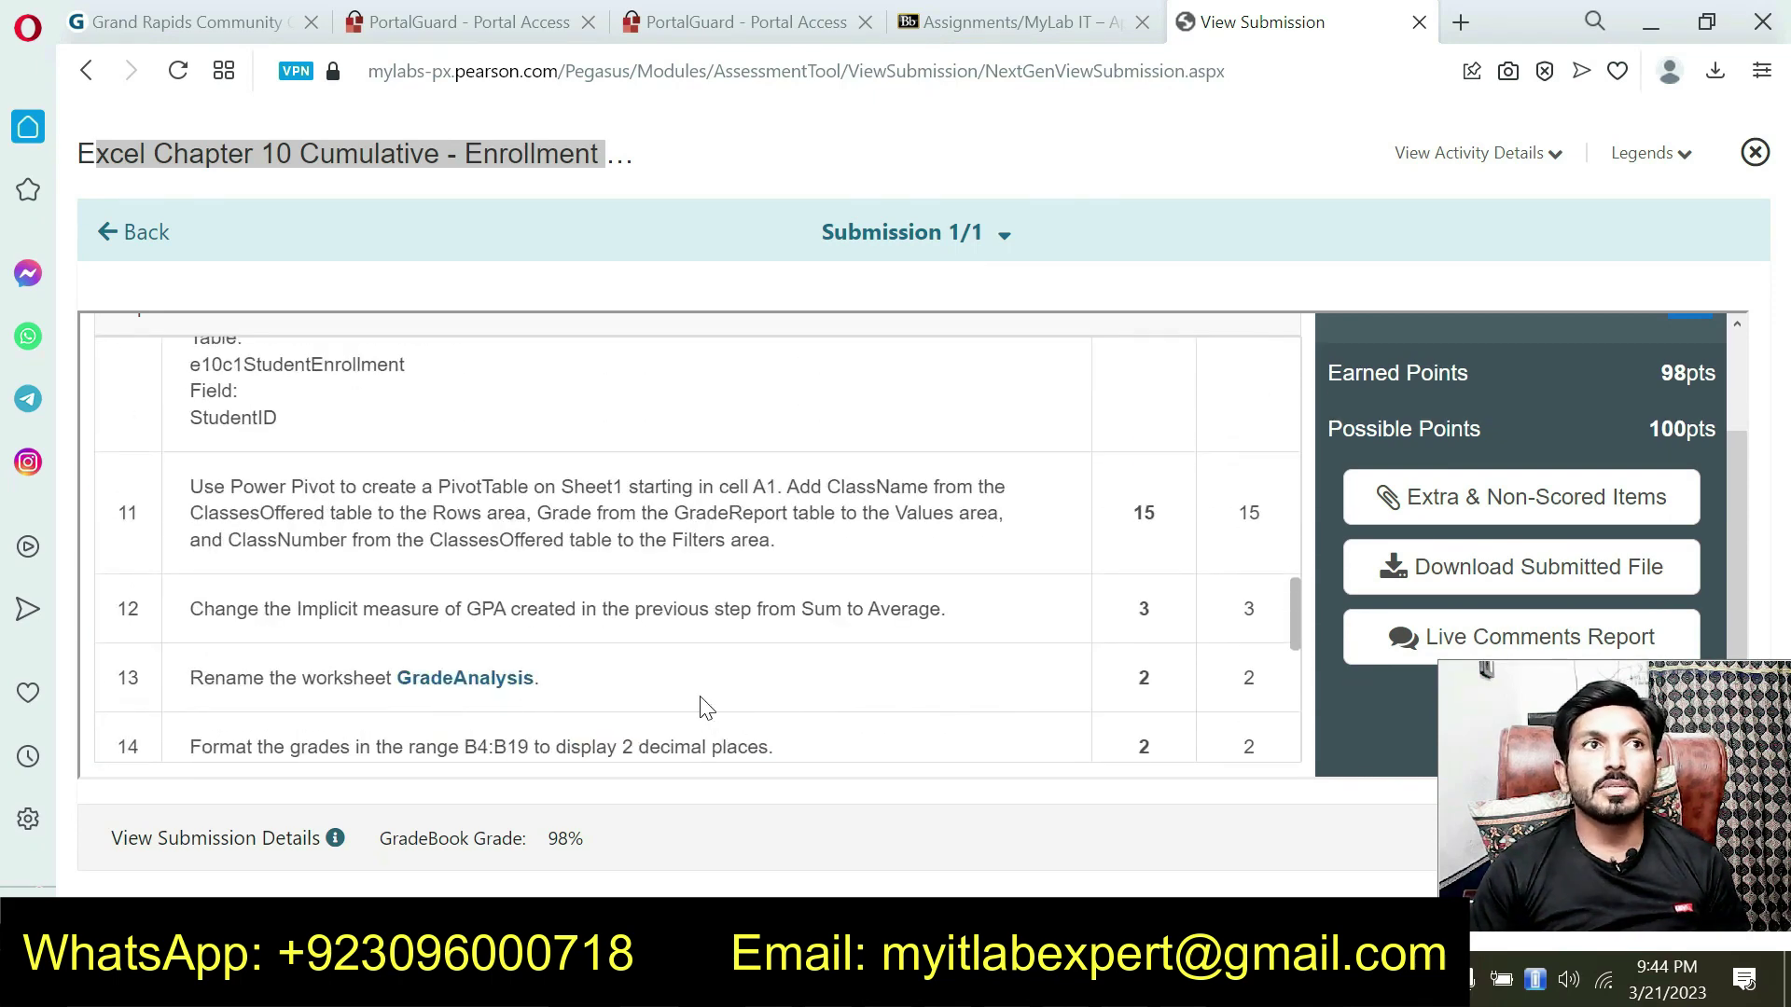
{"action": "scroll", "coordinate": [706, 695], "scroll_direction": "down", "scroll_amount": 5}
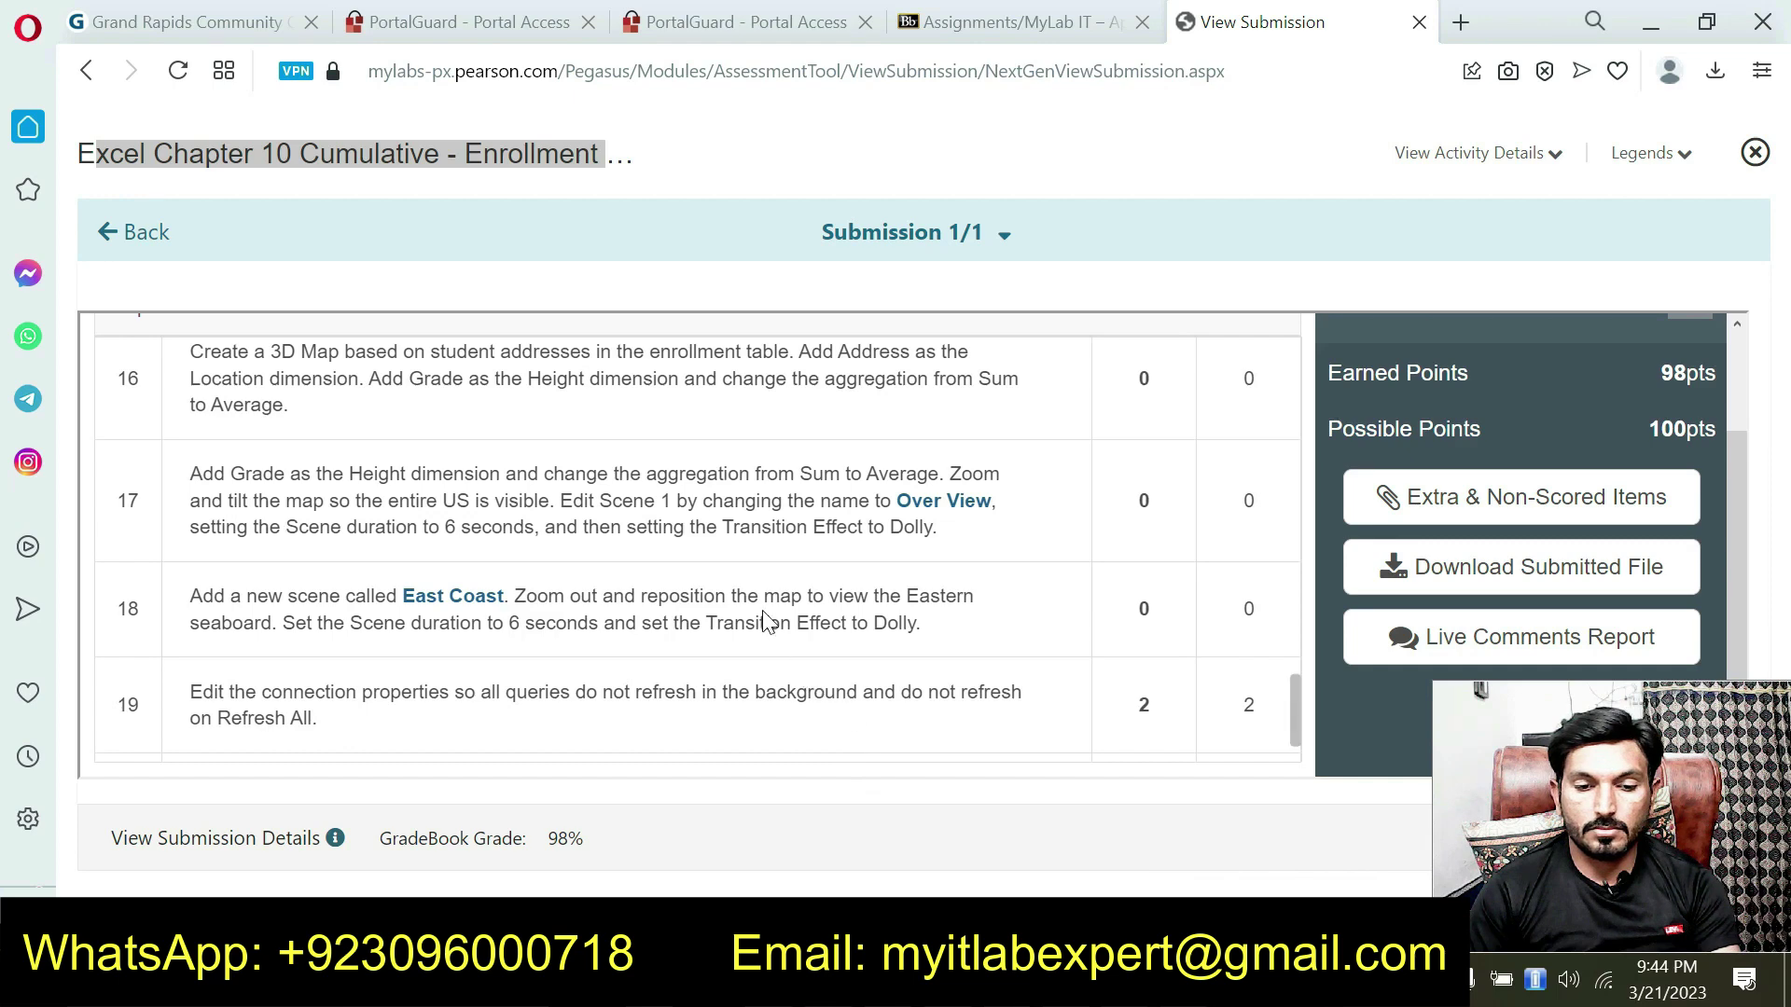
- Review the earned and possible points for steps 16 to 20 on the score card
{"action": "scroll", "coordinate": [737, 672], "scroll_direction": "up", "scroll_amount": 2}
{"action": "scroll", "coordinate": [737, 669], "scroll_direction": "down", "scroll_amount": 3}
{"action": "scroll", "coordinate": [737, 670], "scroll_direction": "up", "scroll_amount": 1}
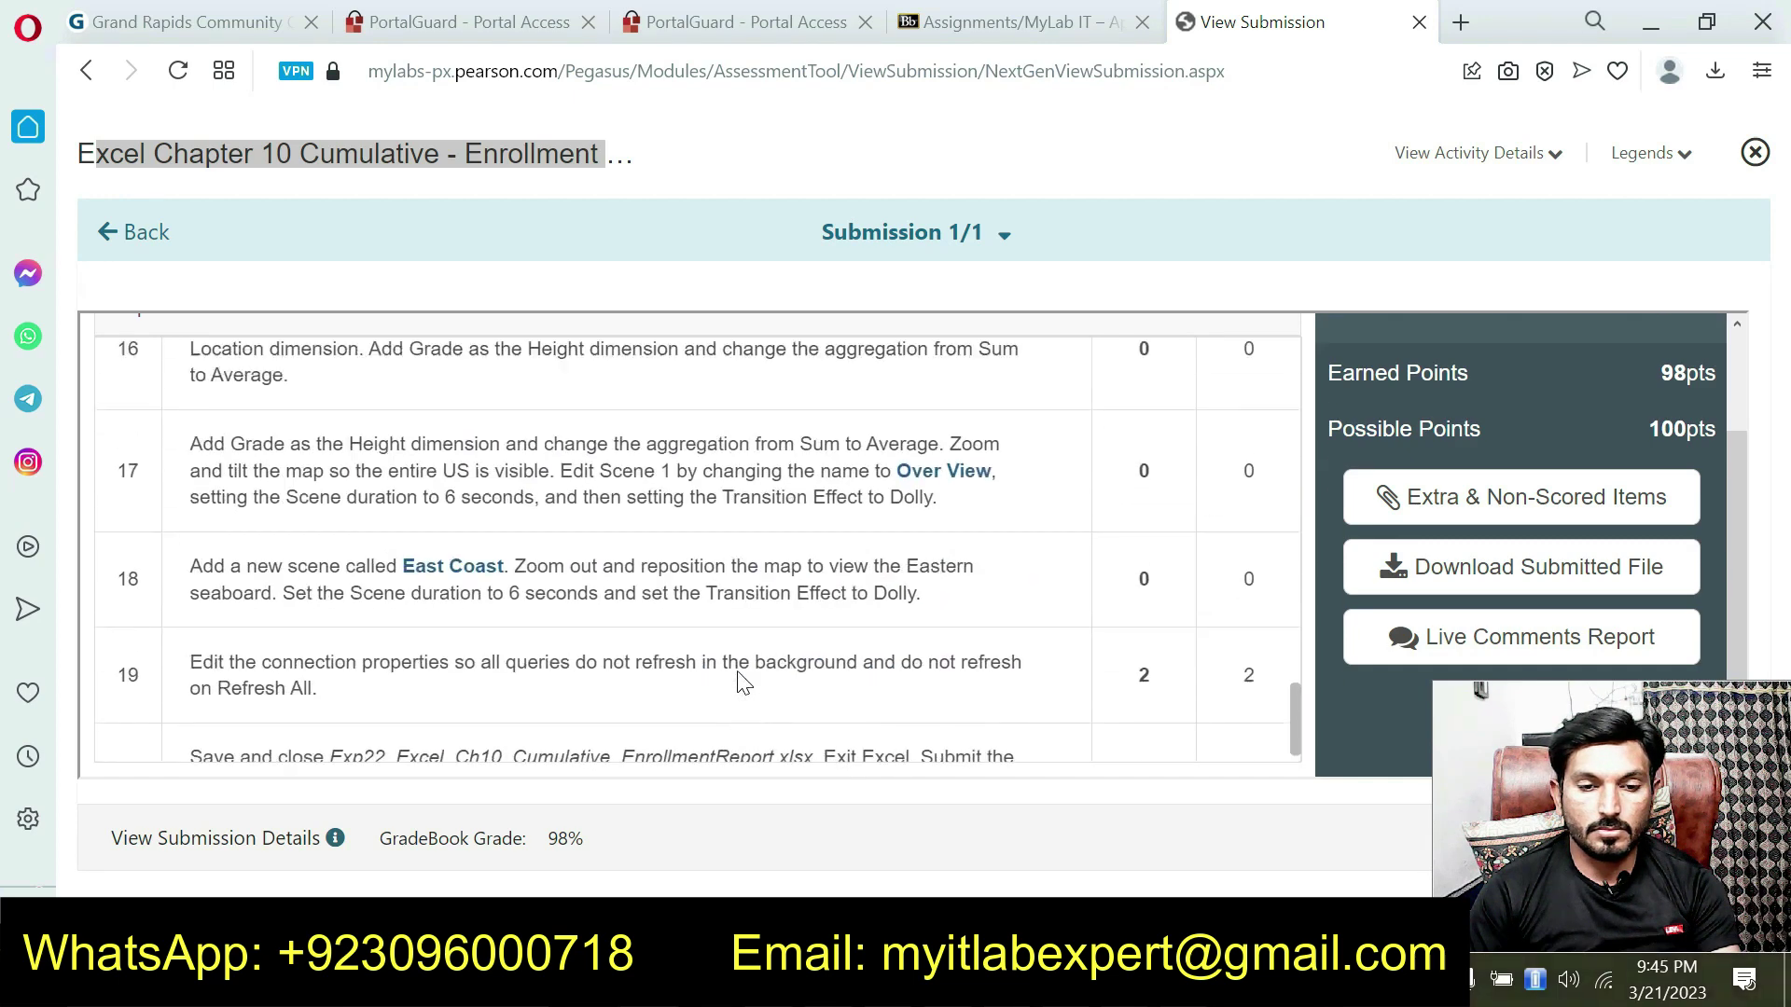
{"action": "scroll", "coordinate": [739, 675], "scroll_direction": "up", "scroll_amount": 5}
{"action": "scroll", "coordinate": [739, 677], "scroll_direction": "down", "scroll_amount": 6}
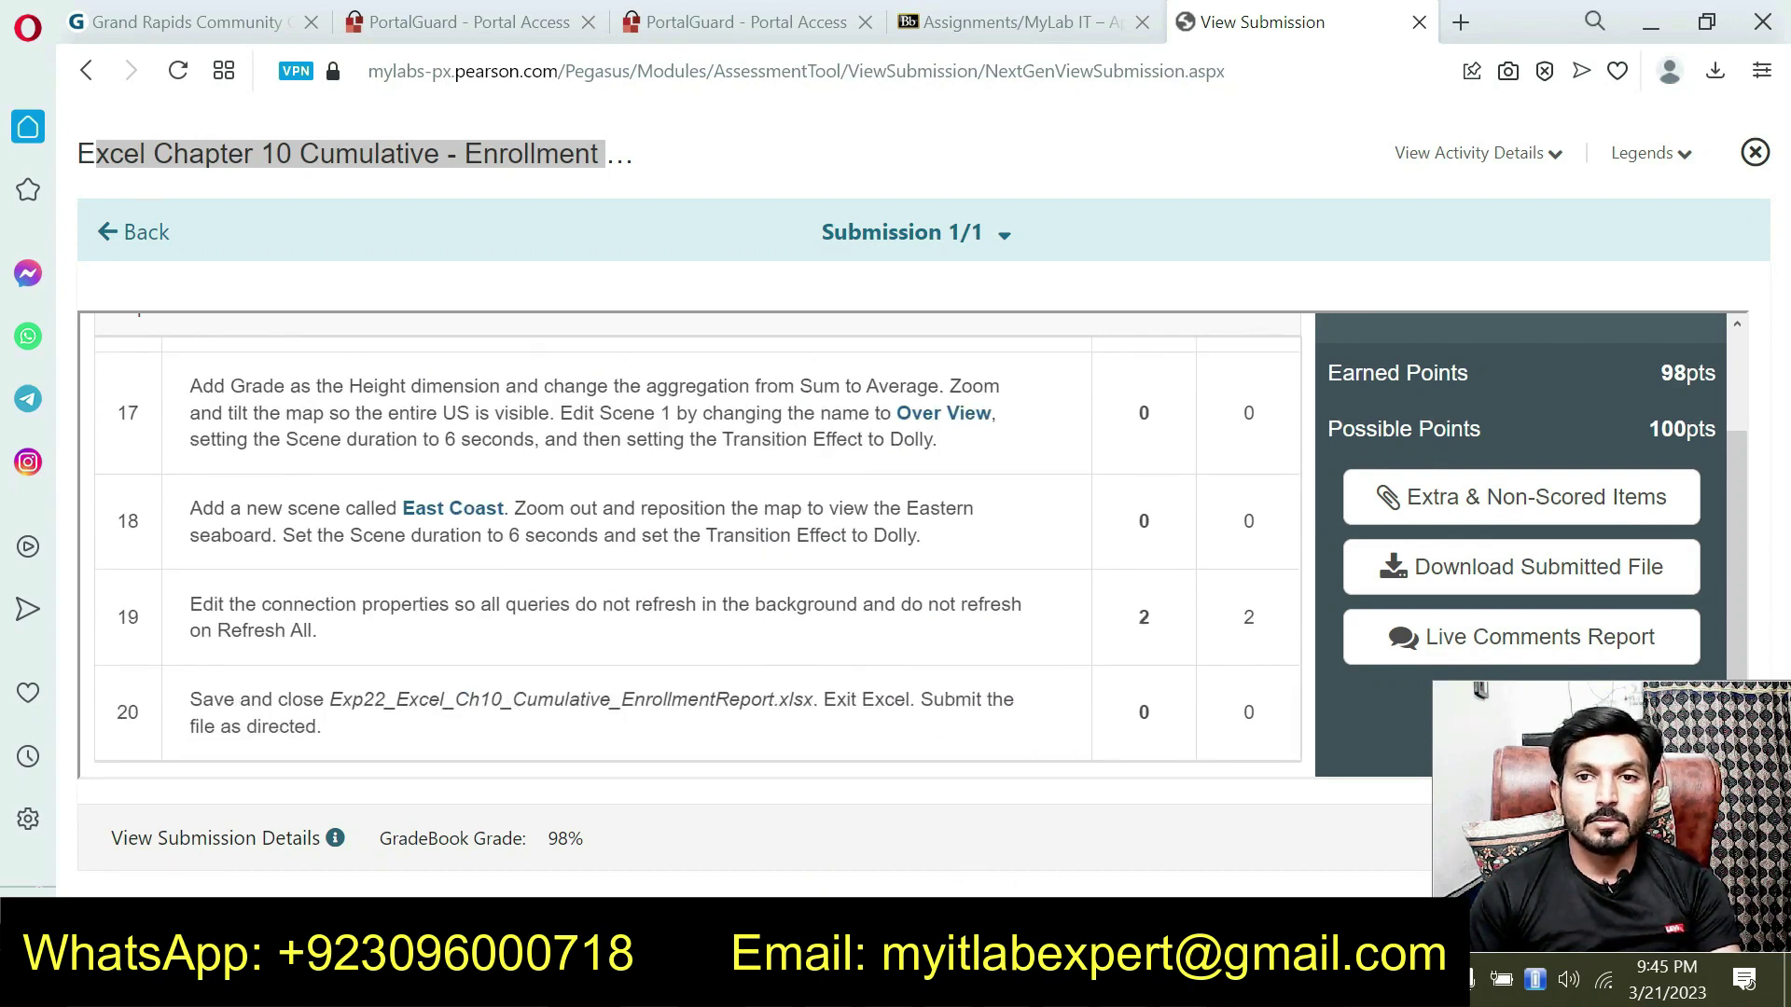
- Switch to the Student Enrollment instructions in Word, review steps 1 to 17, and return to the EnrollmentReport workbook in Excel
{"action": "key", "text": "alt+Tab"}
{"action": "scroll", "coordinate": [895, 559], "scroll_direction": "up", "scroll_amount": 15}
{"action": "scroll", "coordinate": [895, 560], "scroll_direction": "up", "scroll_amount": 8}
{"action": "scroll", "coordinate": [895, 560], "scroll_direction": "down", "scroll_amount": 2}
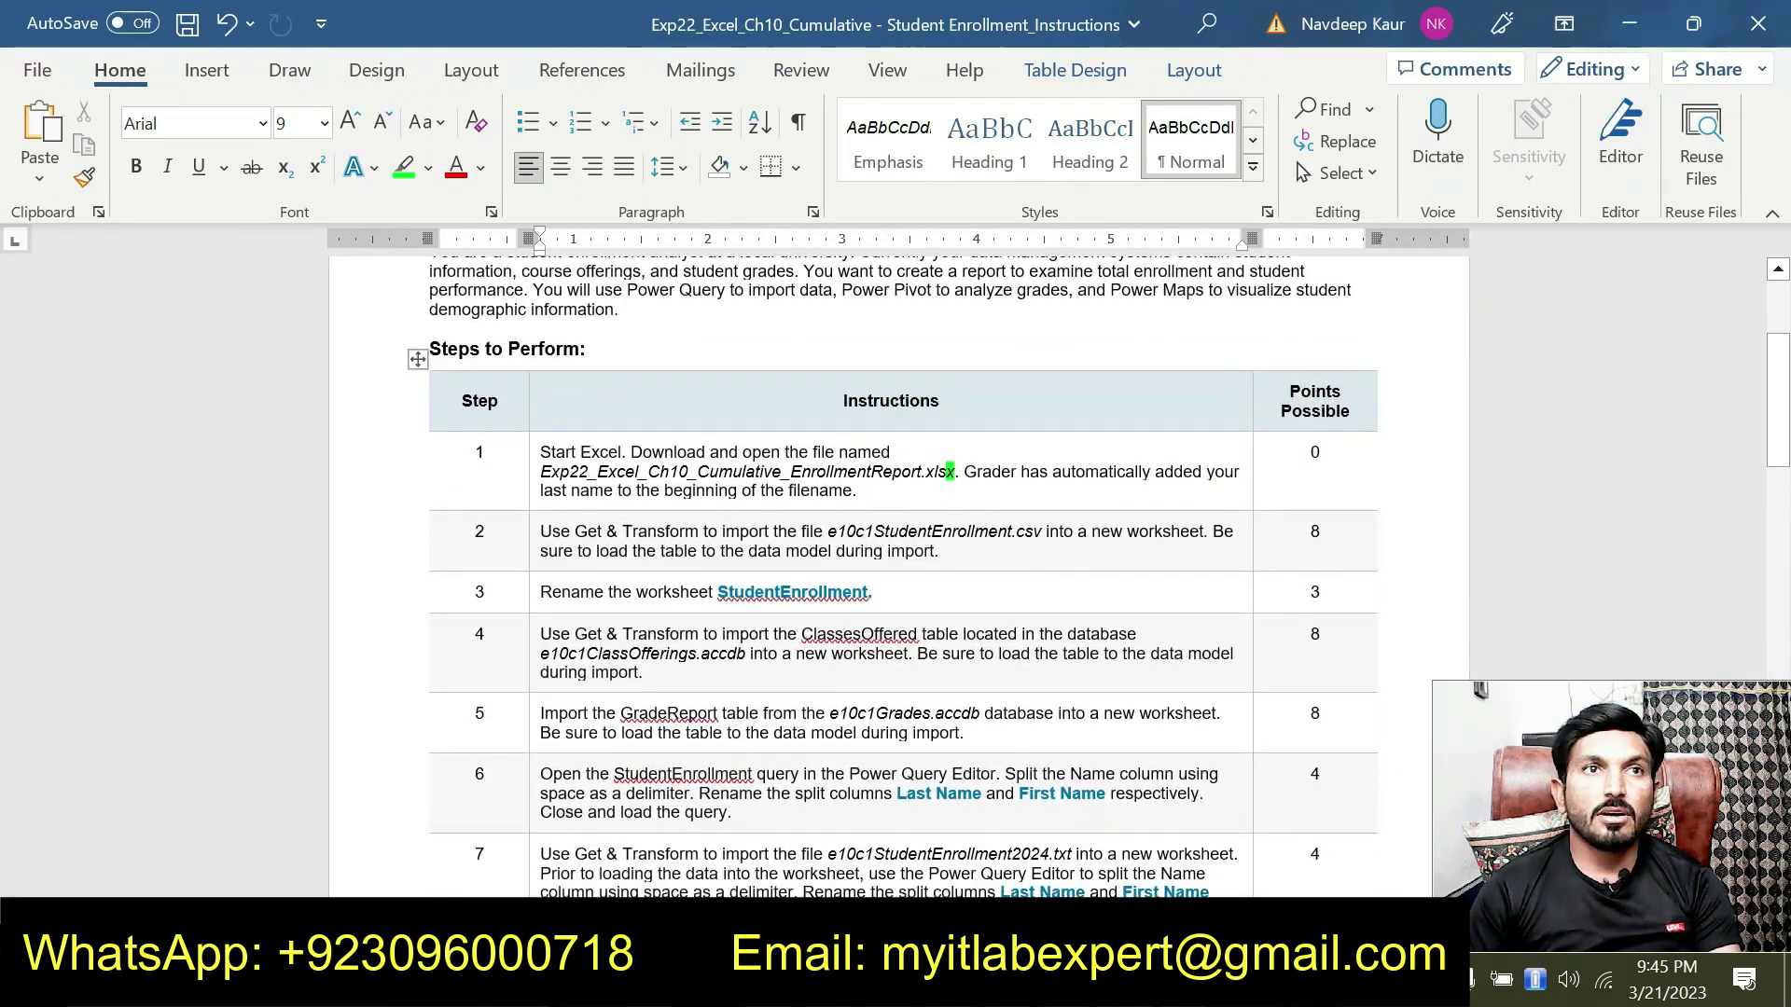
{"action": "left_click", "coordinate": [697, 660]}
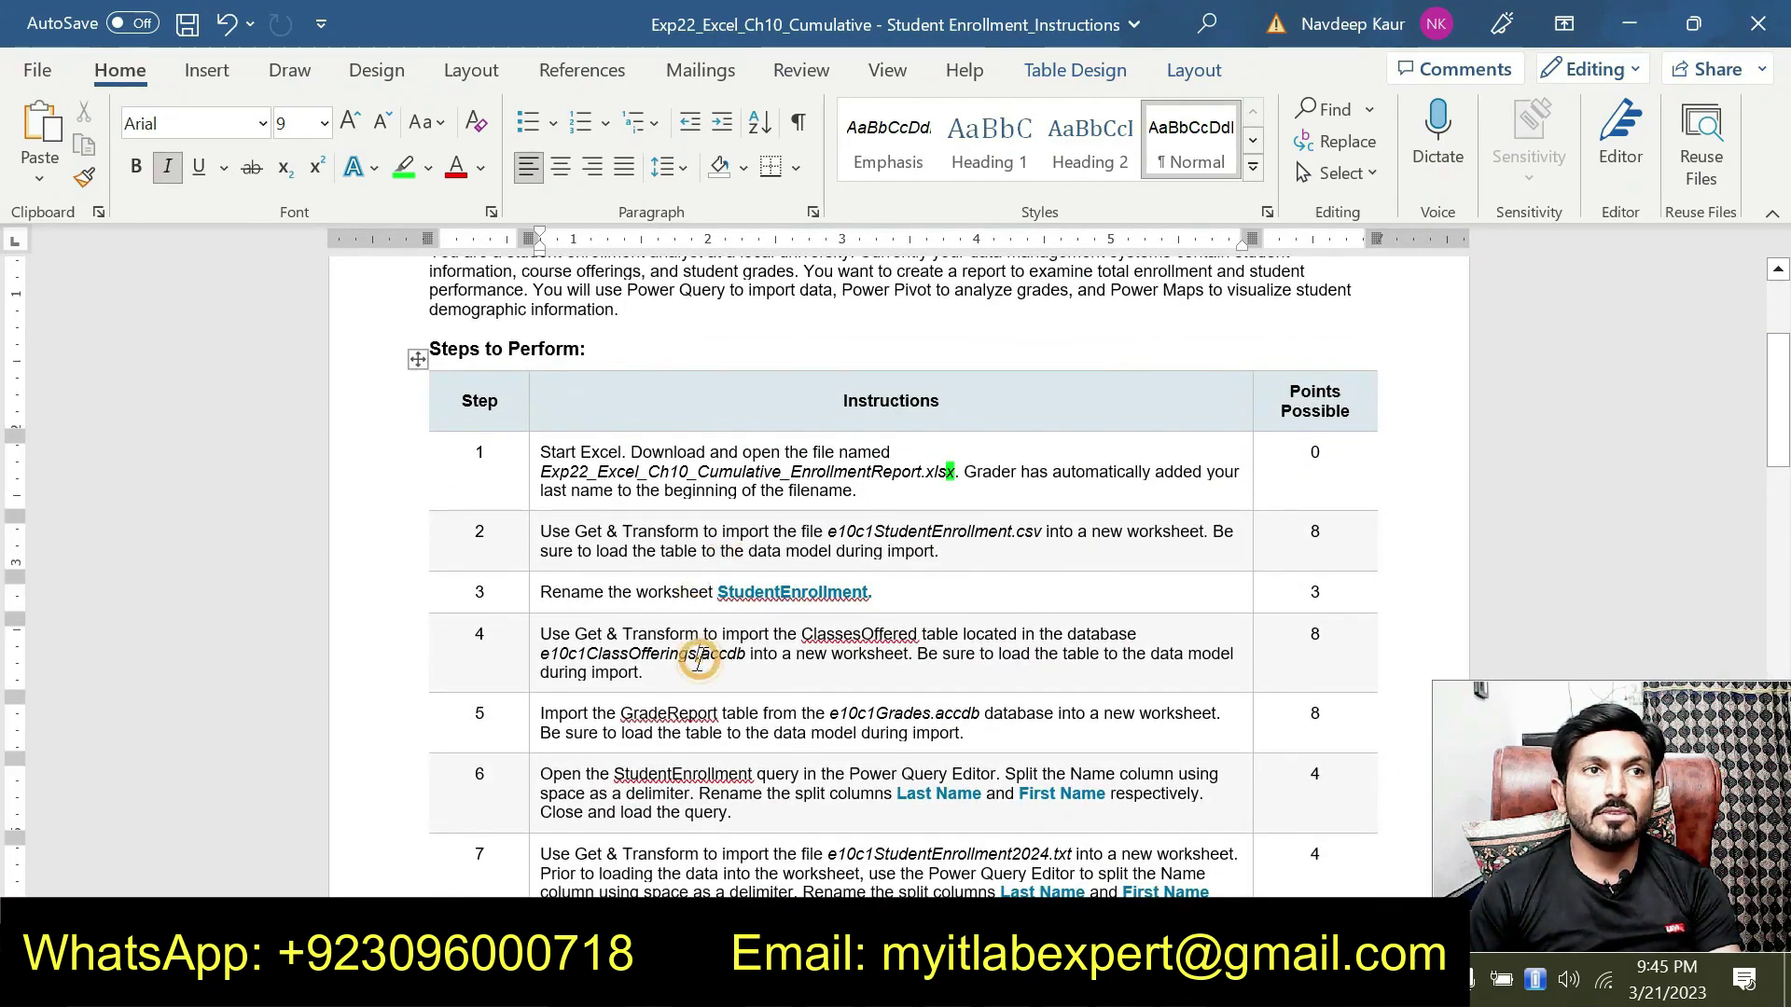
{"action": "scroll", "coordinate": [697, 660], "scroll_direction": "down", "scroll_amount": 2}
{"action": "scroll", "coordinate": [700, 659], "scroll_direction": "down", "scroll_amount": 2}
{"action": "scroll", "coordinate": [700, 659], "scroll_direction": "down", "scroll_amount": 2}
{"action": "scroll", "coordinate": [701, 664], "scroll_direction": "down", "scroll_amount": 4}
{"action": "scroll", "coordinate": [706, 669], "scroll_direction": "down", "scroll_amount": 8}
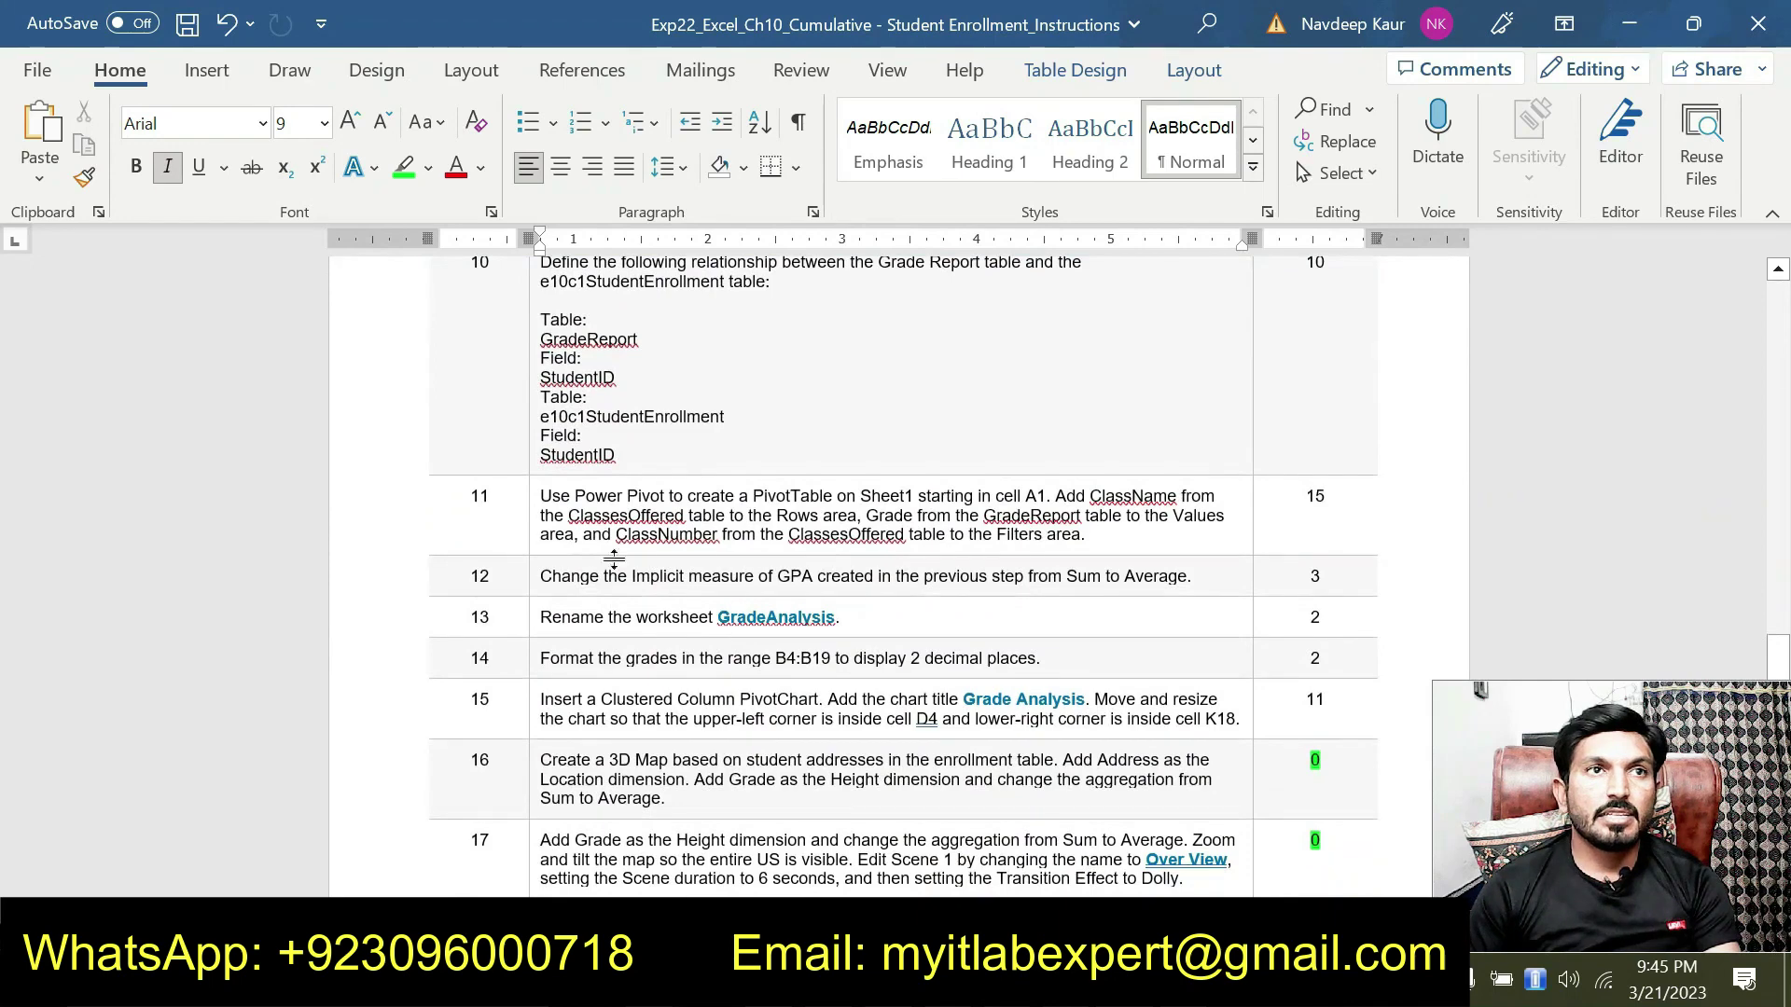
{"action": "left_click_drag", "start_coordinate": [681, 924], "coordinate": [557, 520]}
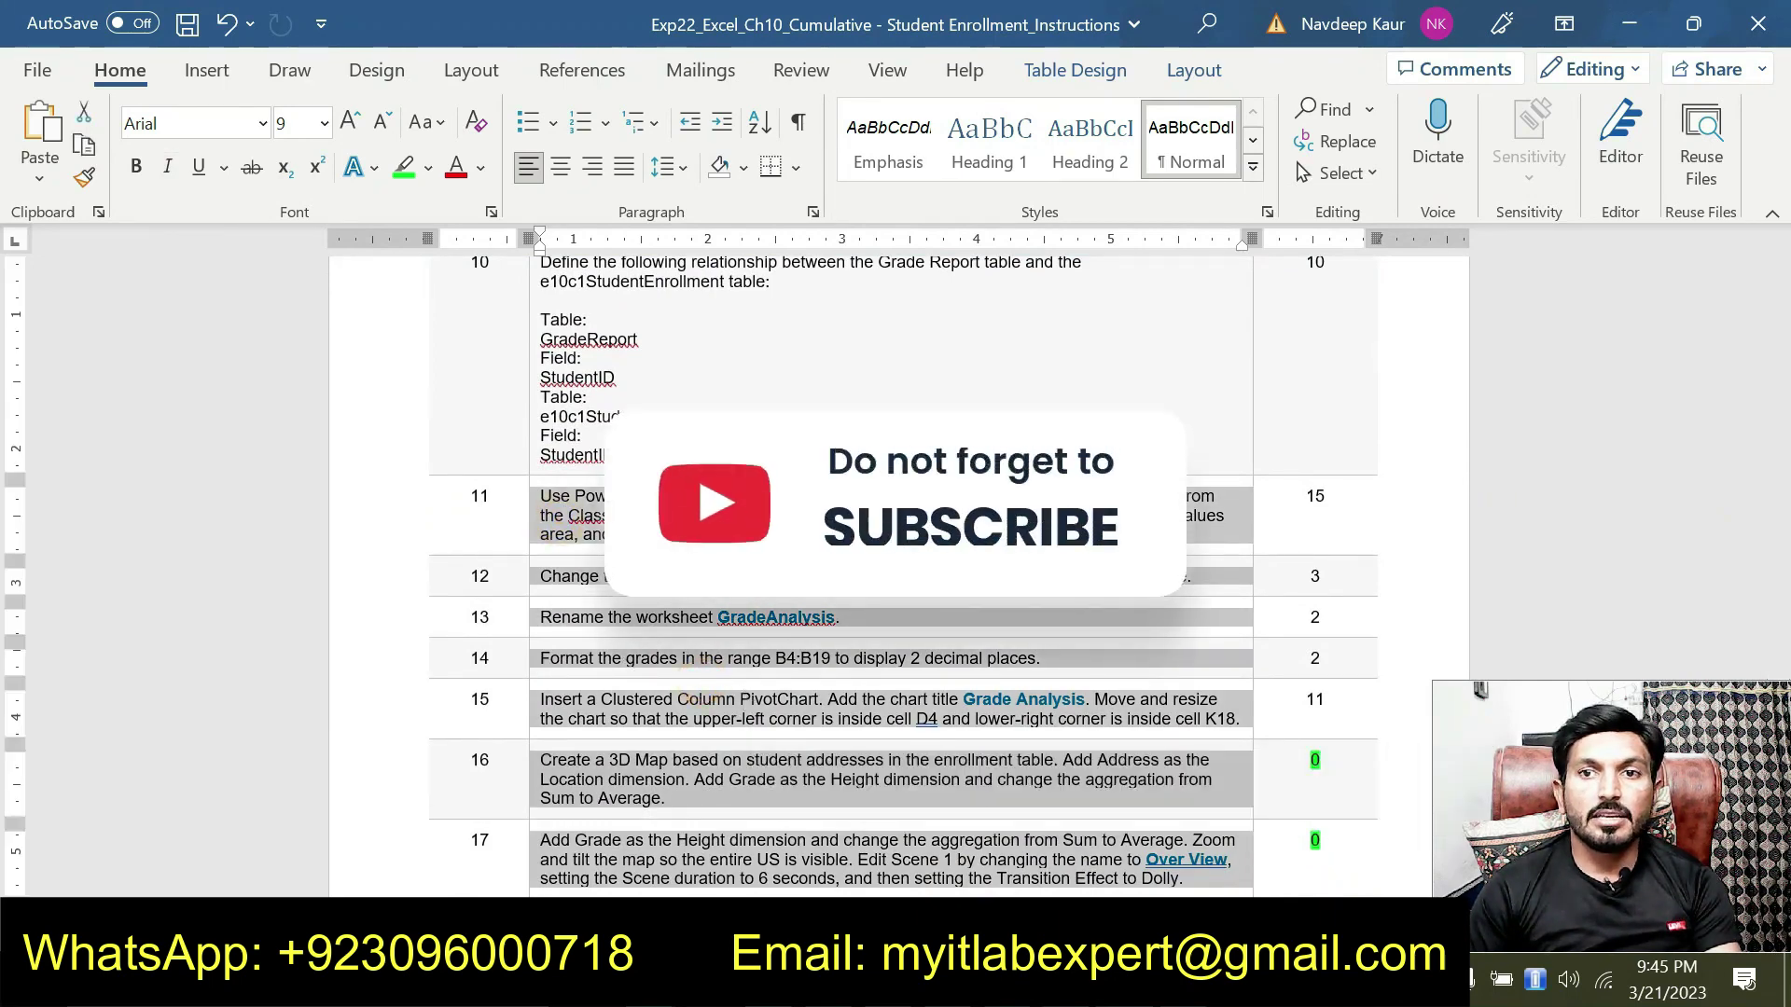
{"action": "left_click", "coordinate": [1012, 979]}
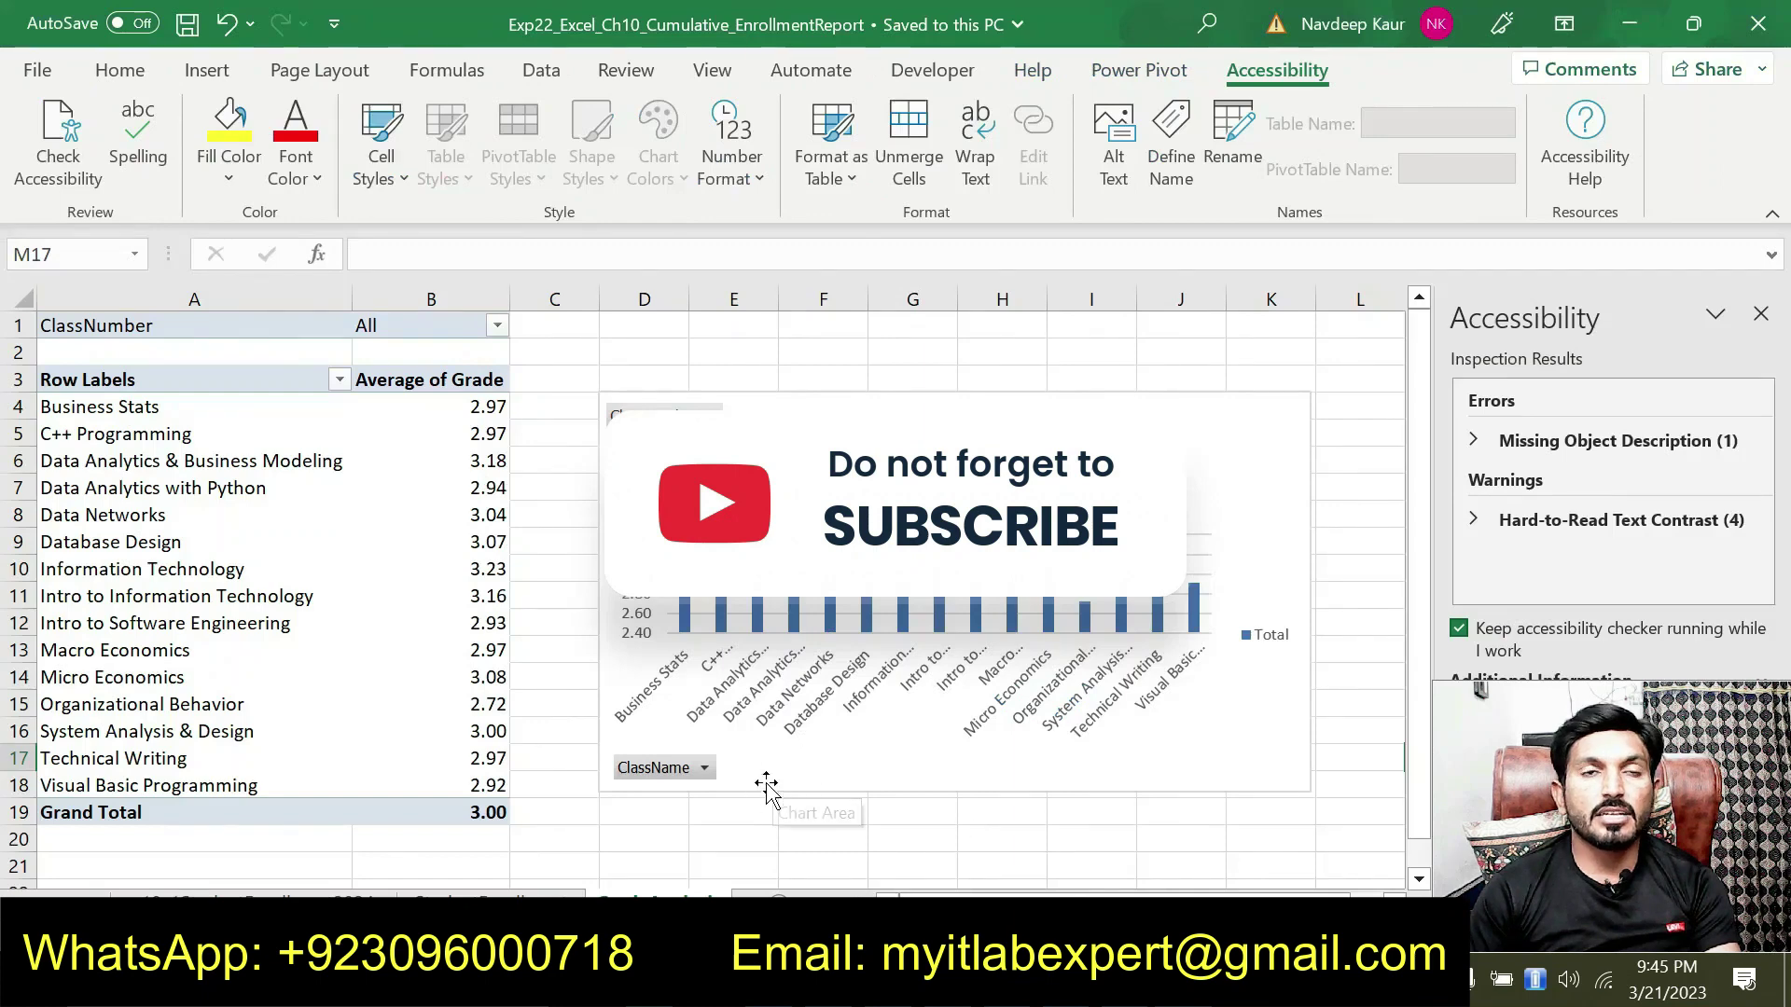